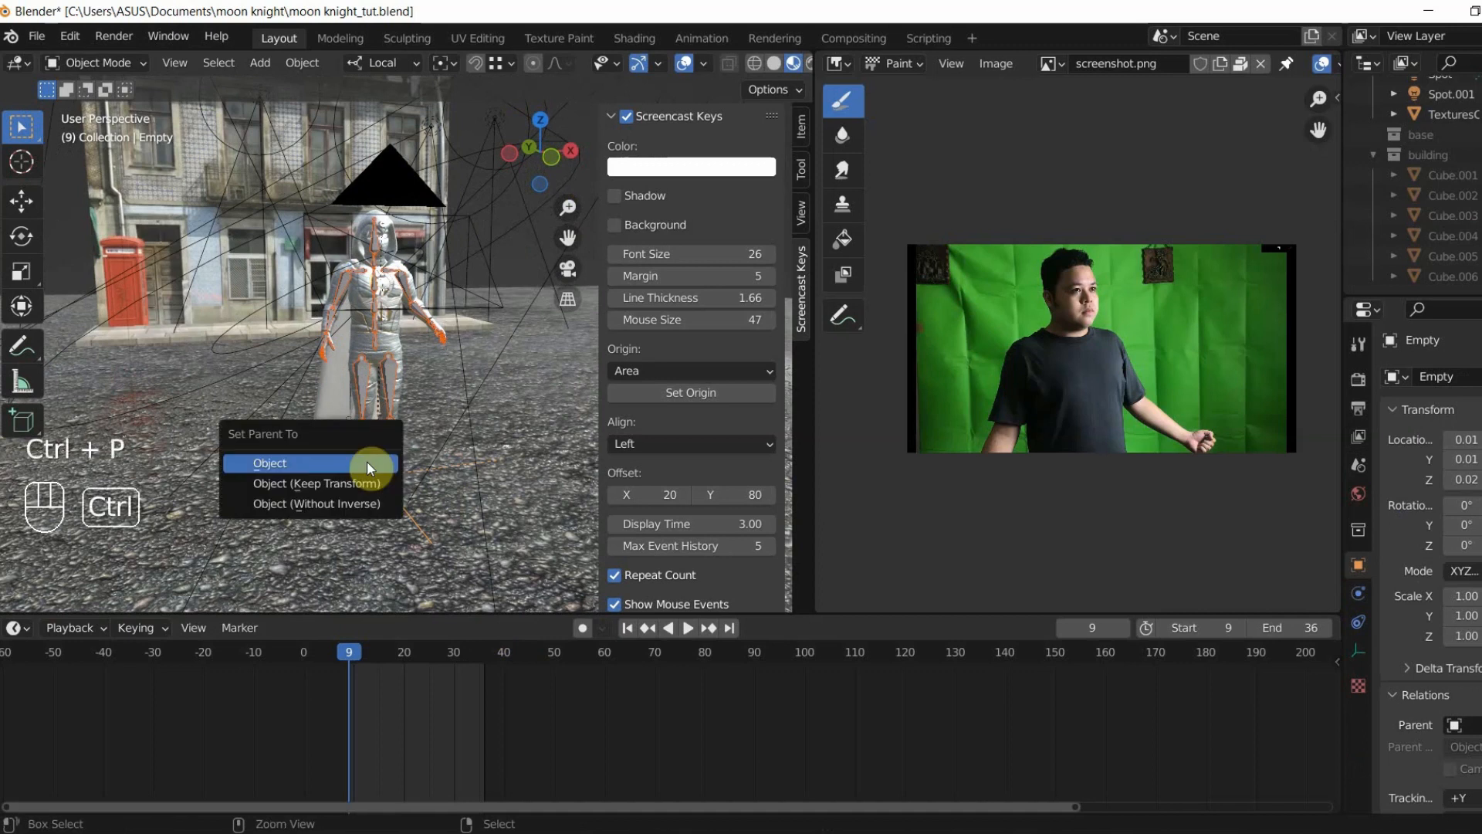
Step: Parent the armature to the empty as Object and rotate the empty about 18.7° around its local Z axis
left_click(289, 460)
key("KP_0")
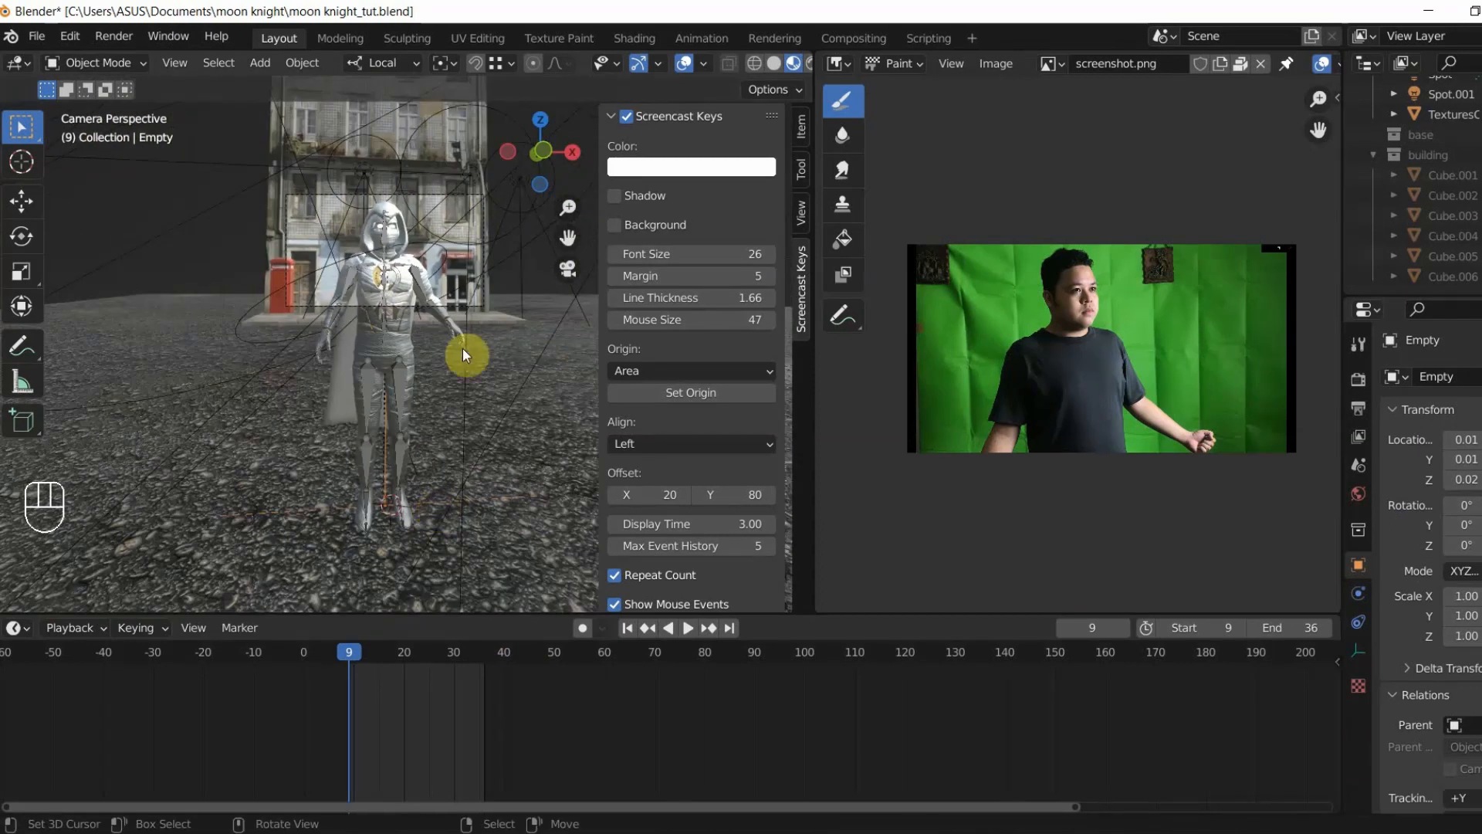
key("r")
key("z")
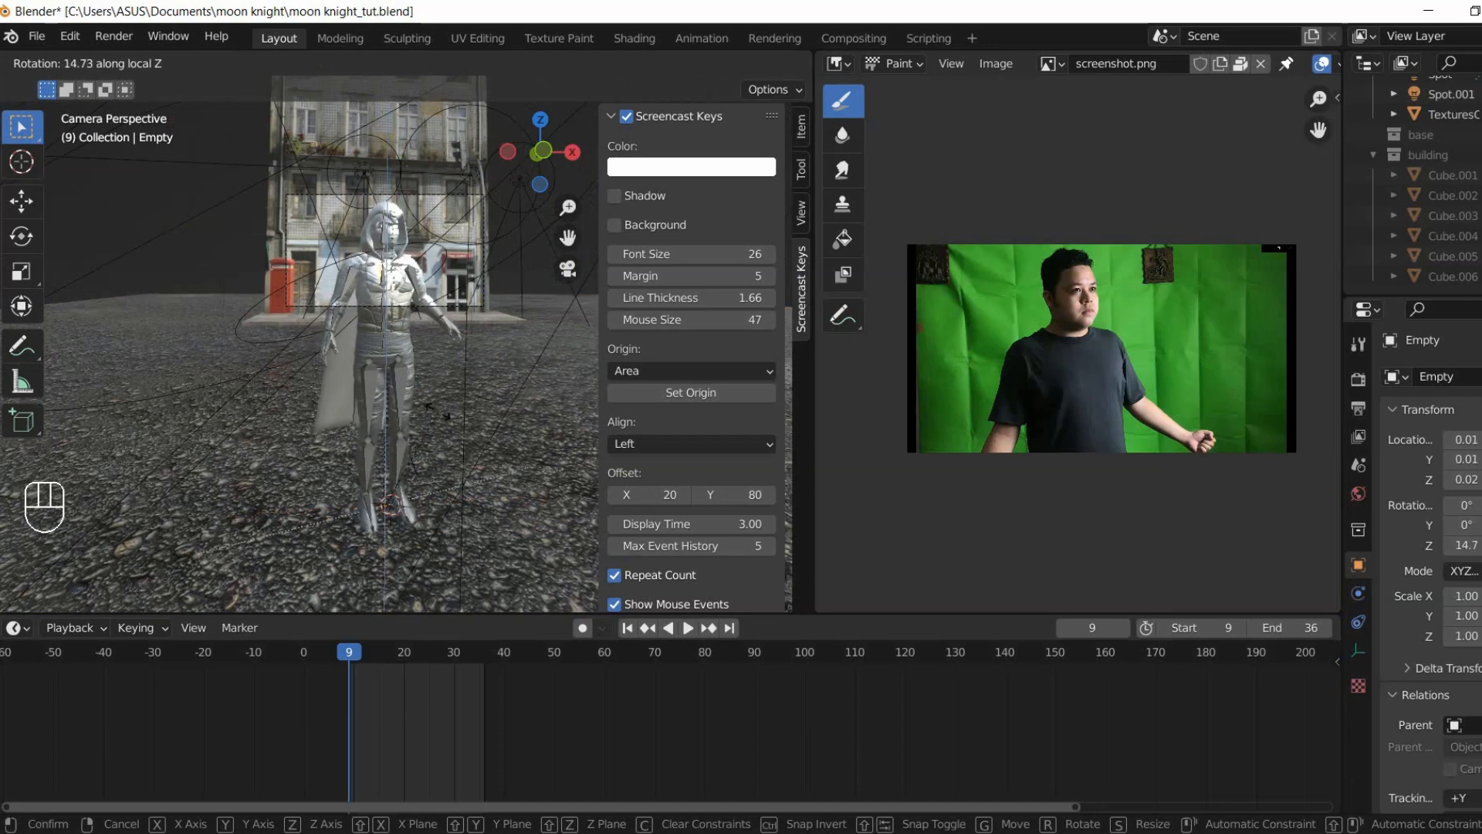
left_click(401, 347)
Step: Put the armature in Pose Mode and rotate the left upper arm and left forearm bones to match the reference actor
scroll(401, 347, "up", 3)
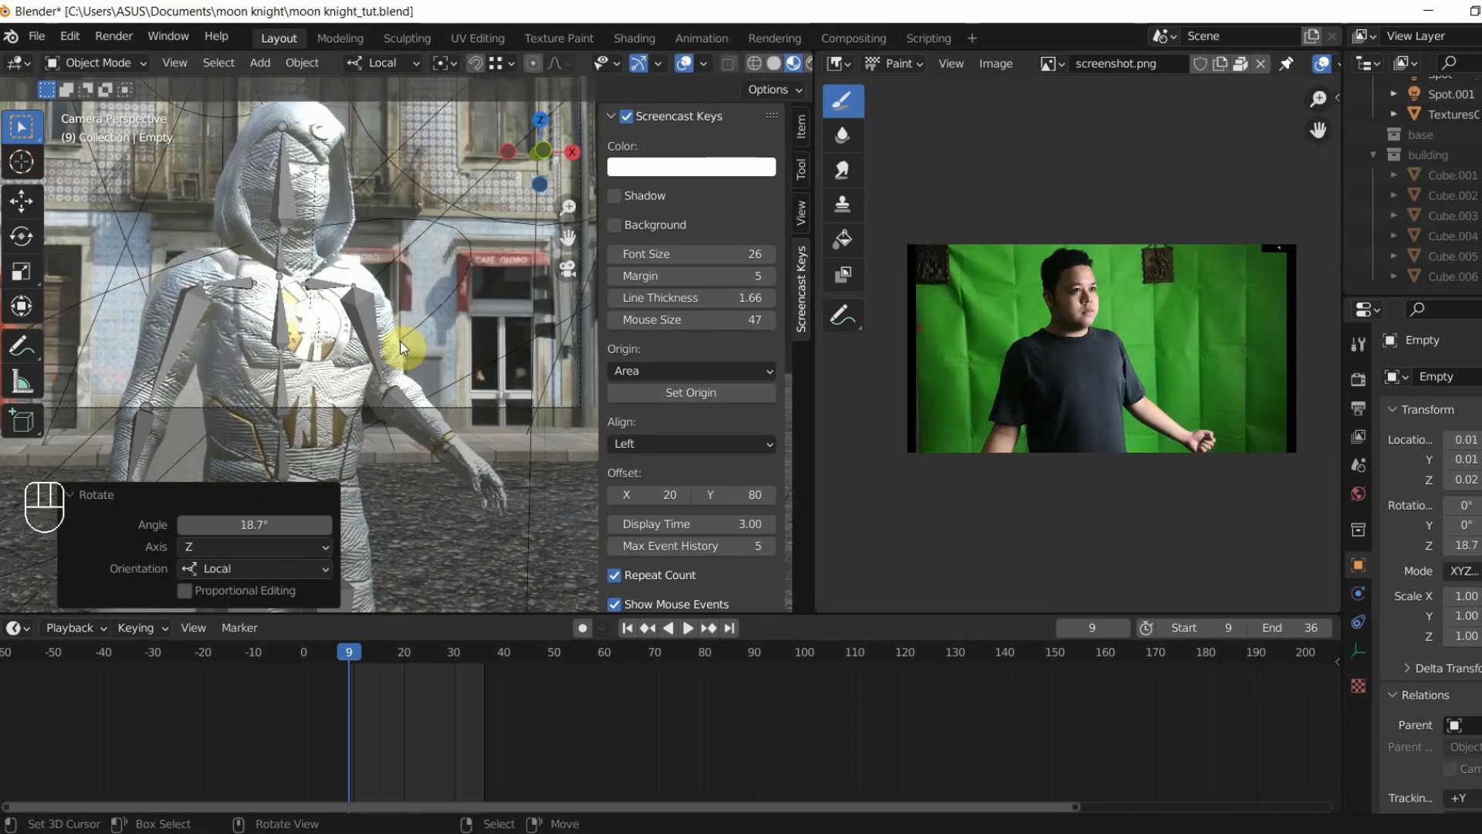
left_click(364, 308)
scroll(397, 349, "down", 3)
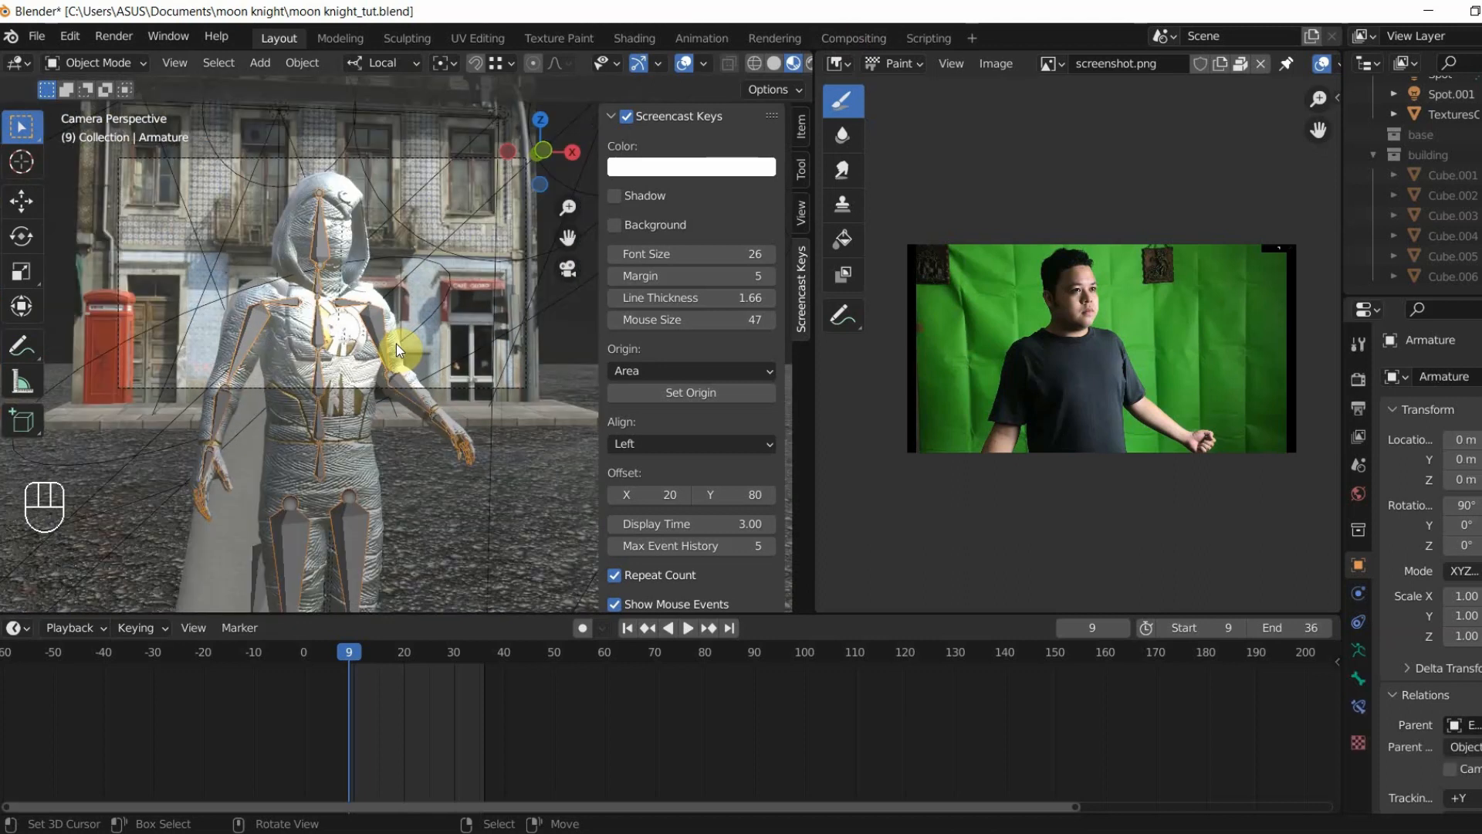
key("ctrl+Tab")
scroll(396, 344, "up", 2)
mouse_move(302, 258)
left_mouse_down()
mouse_move(302, 245)
mouse_move(299, 258)
left_mouse_up()
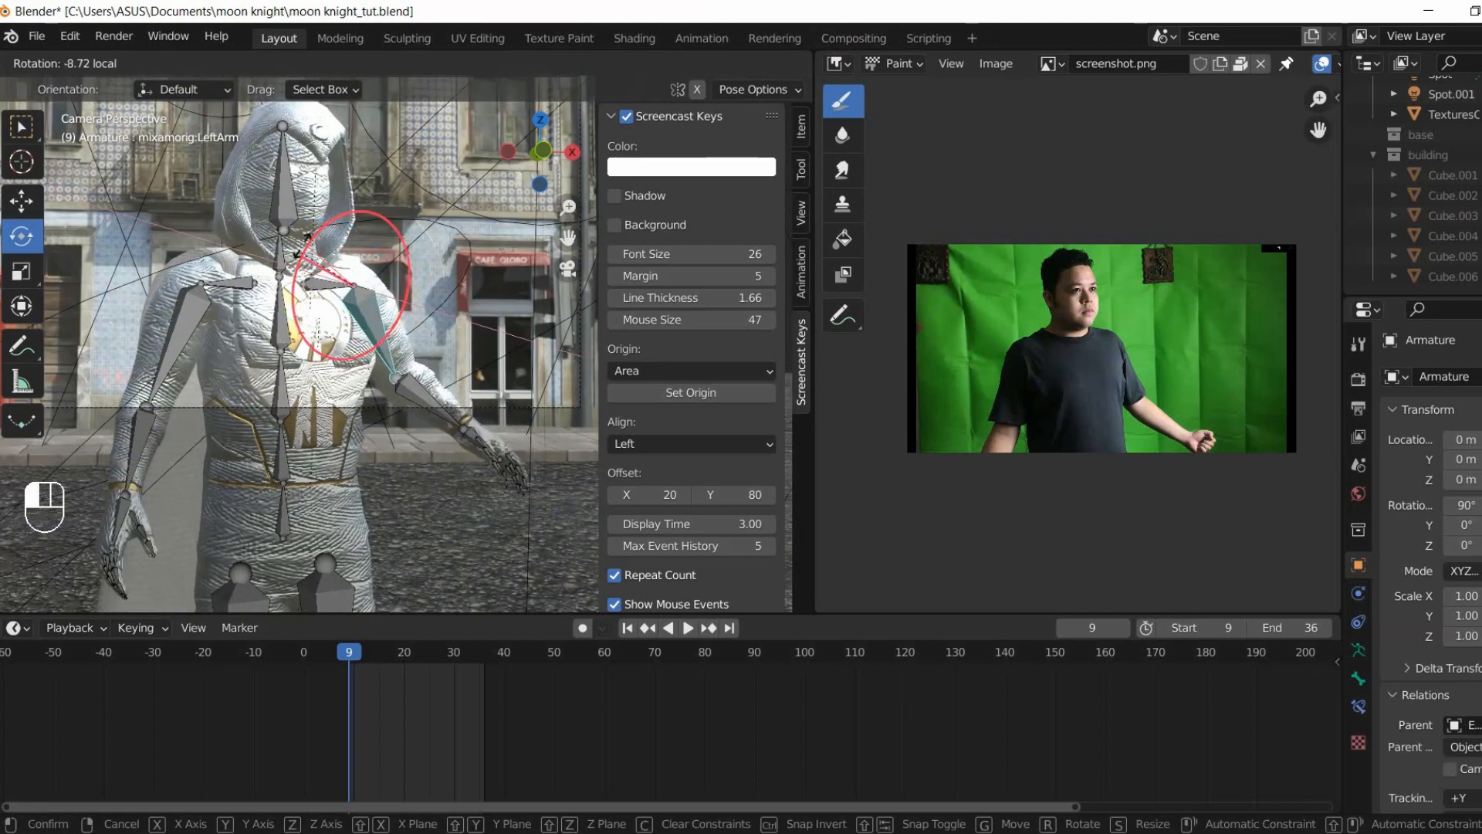
left_click(439, 367)
left_click_drag(443, 364, 429, 349)
Step: Rotate the right upper arm and right forearm bones to match the actor's pose in the reference image
right_click(179, 308)
left_click_drag(144, 304, 185, 247)
right_click(181, 412)
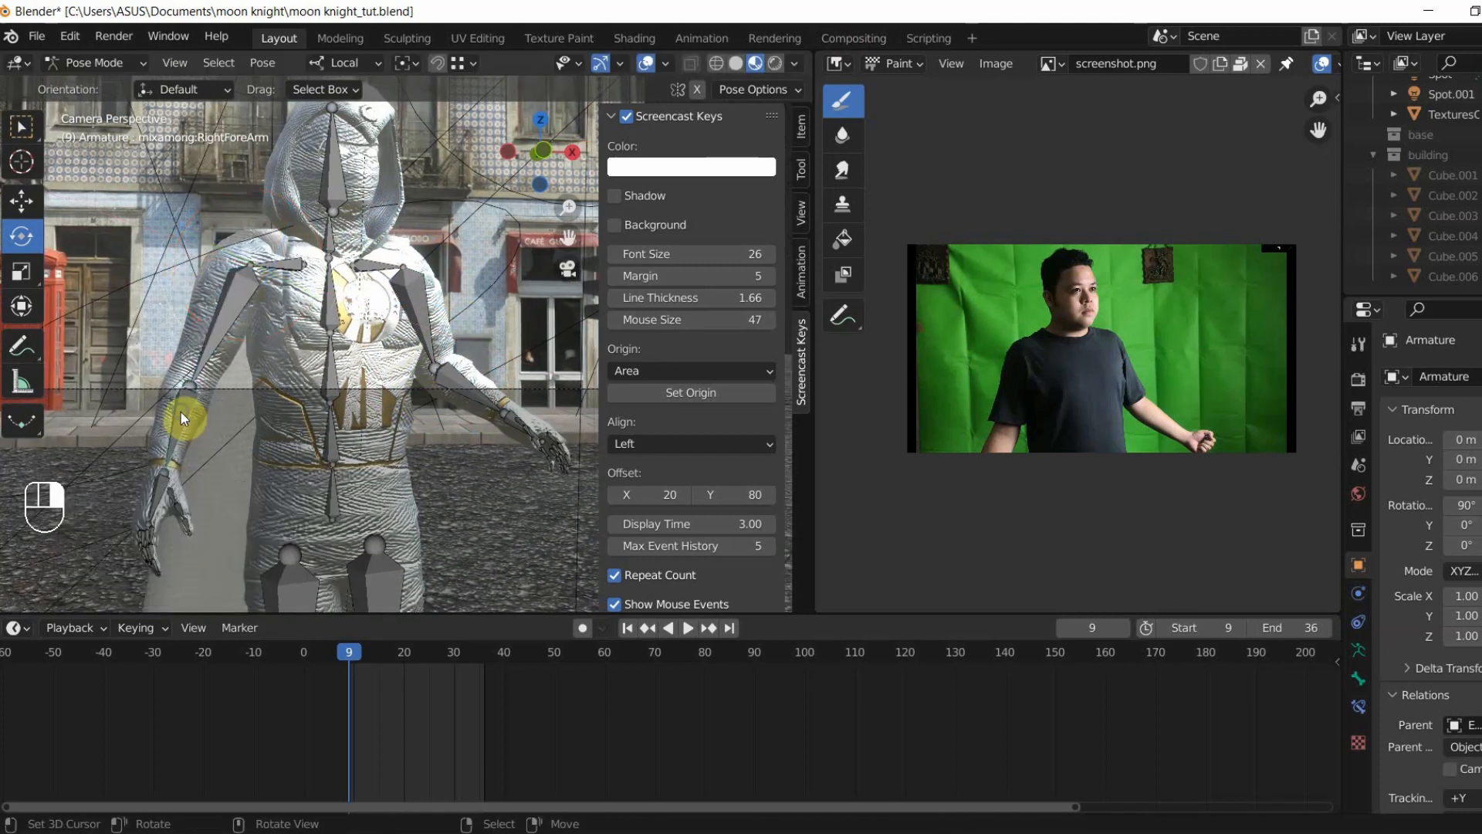
left_click_drag(180, 410, 223, 380)
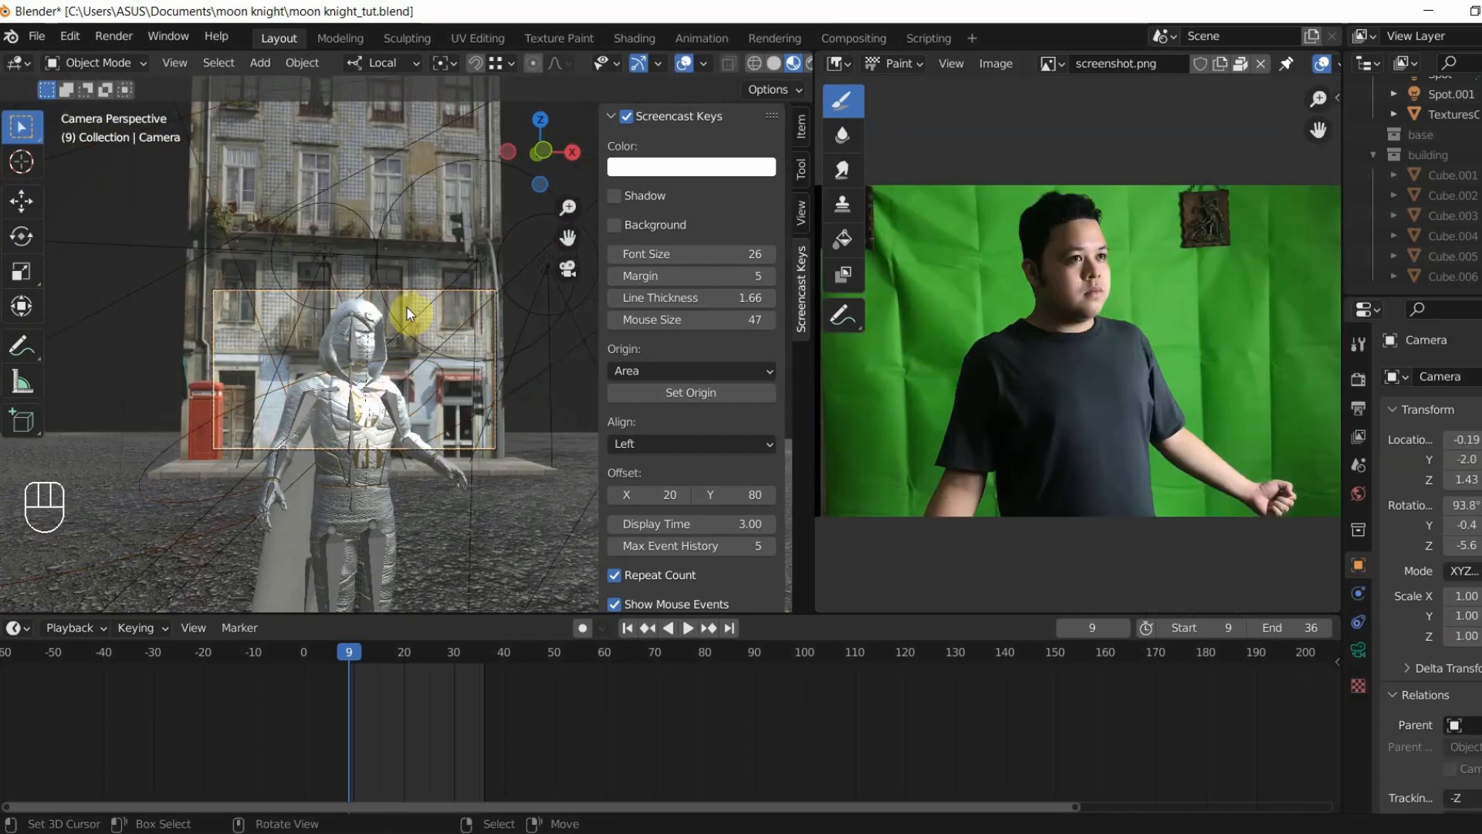
key("g")
key("r")
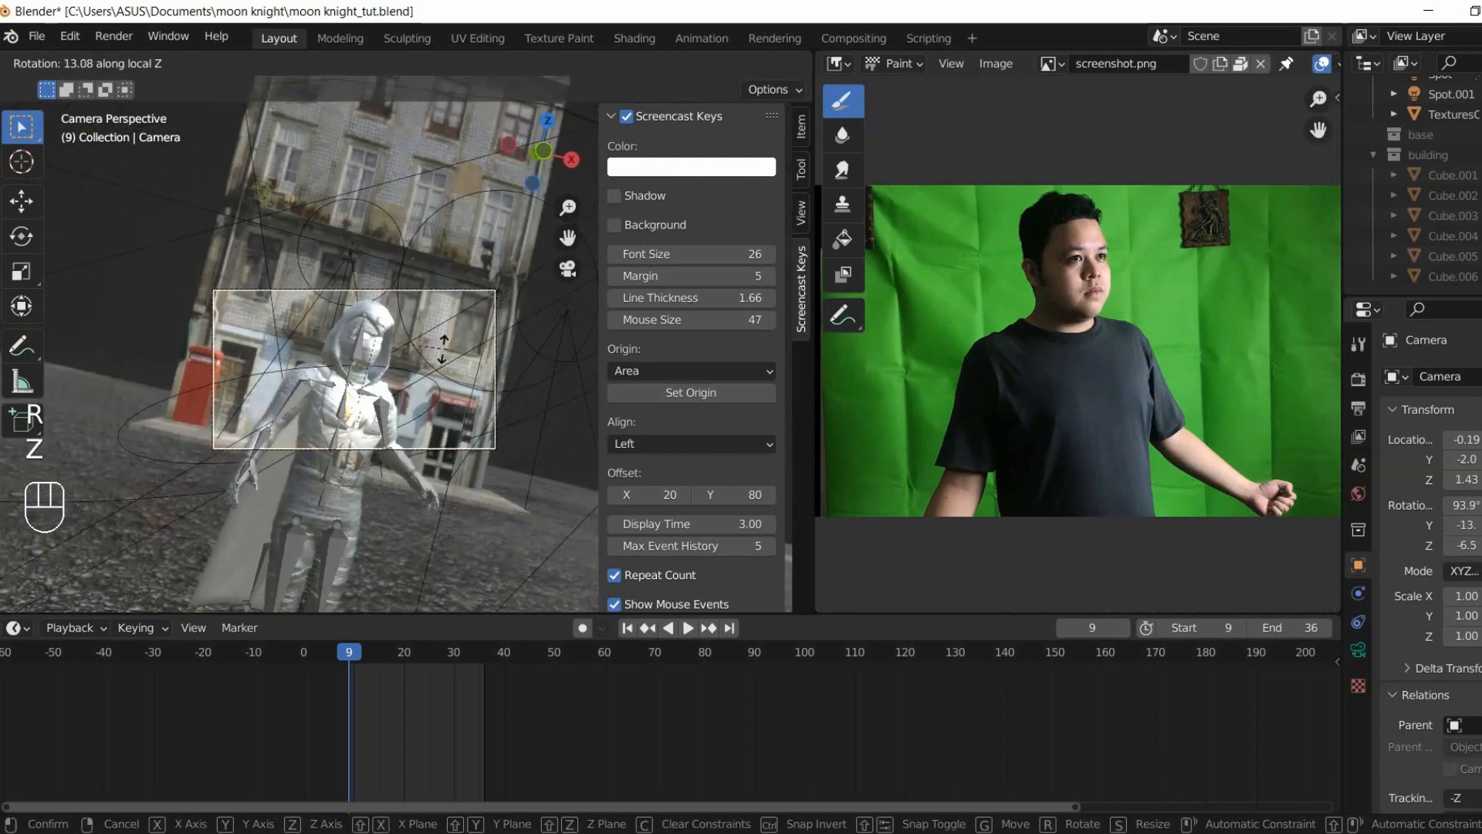
key("z")
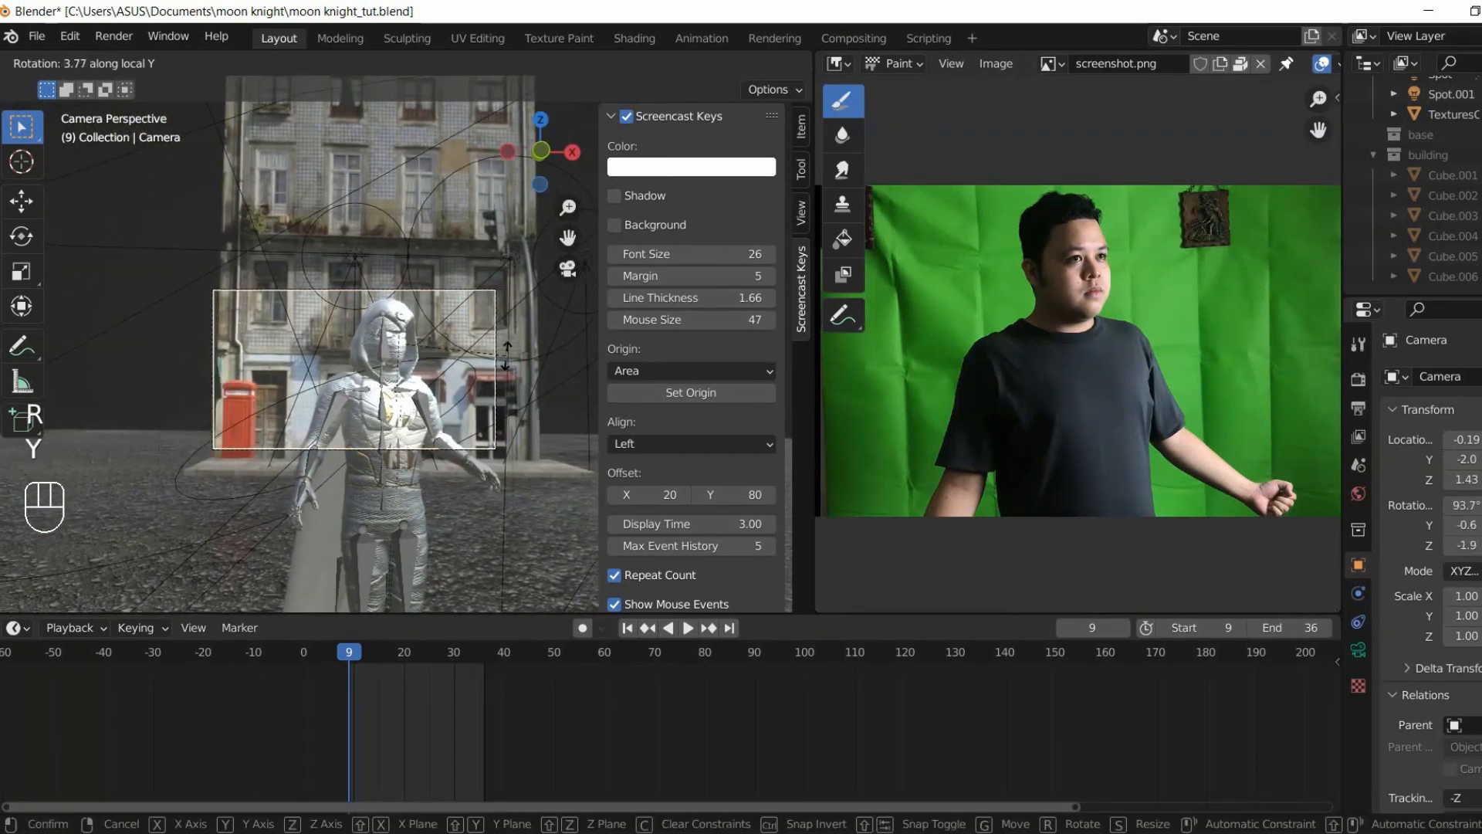
left_click(483, 554)
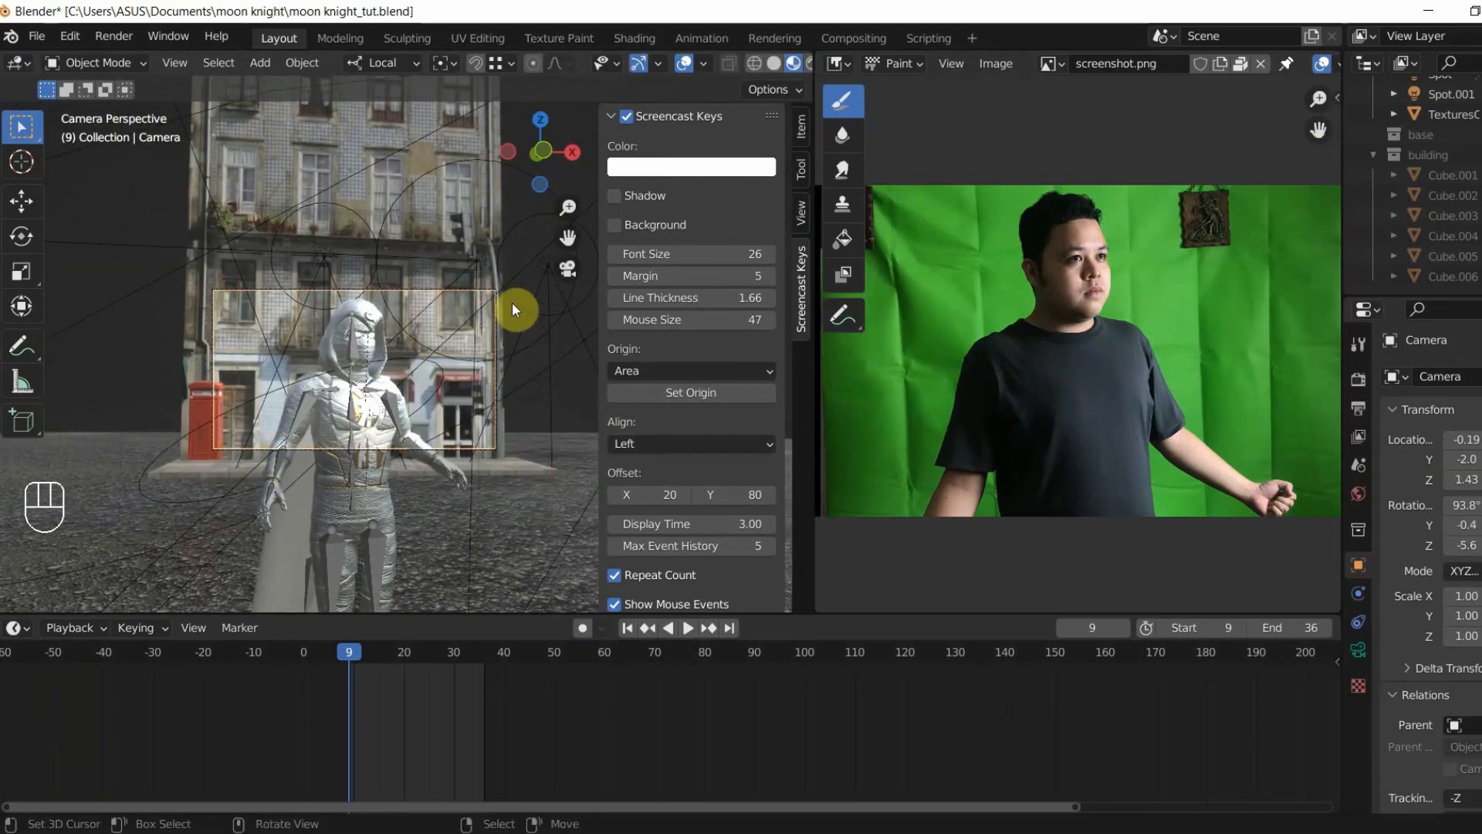
Step: Adjust the power of the spot light Area.002 to about 1145.1 W
scroll(438, 338, "down", 3)
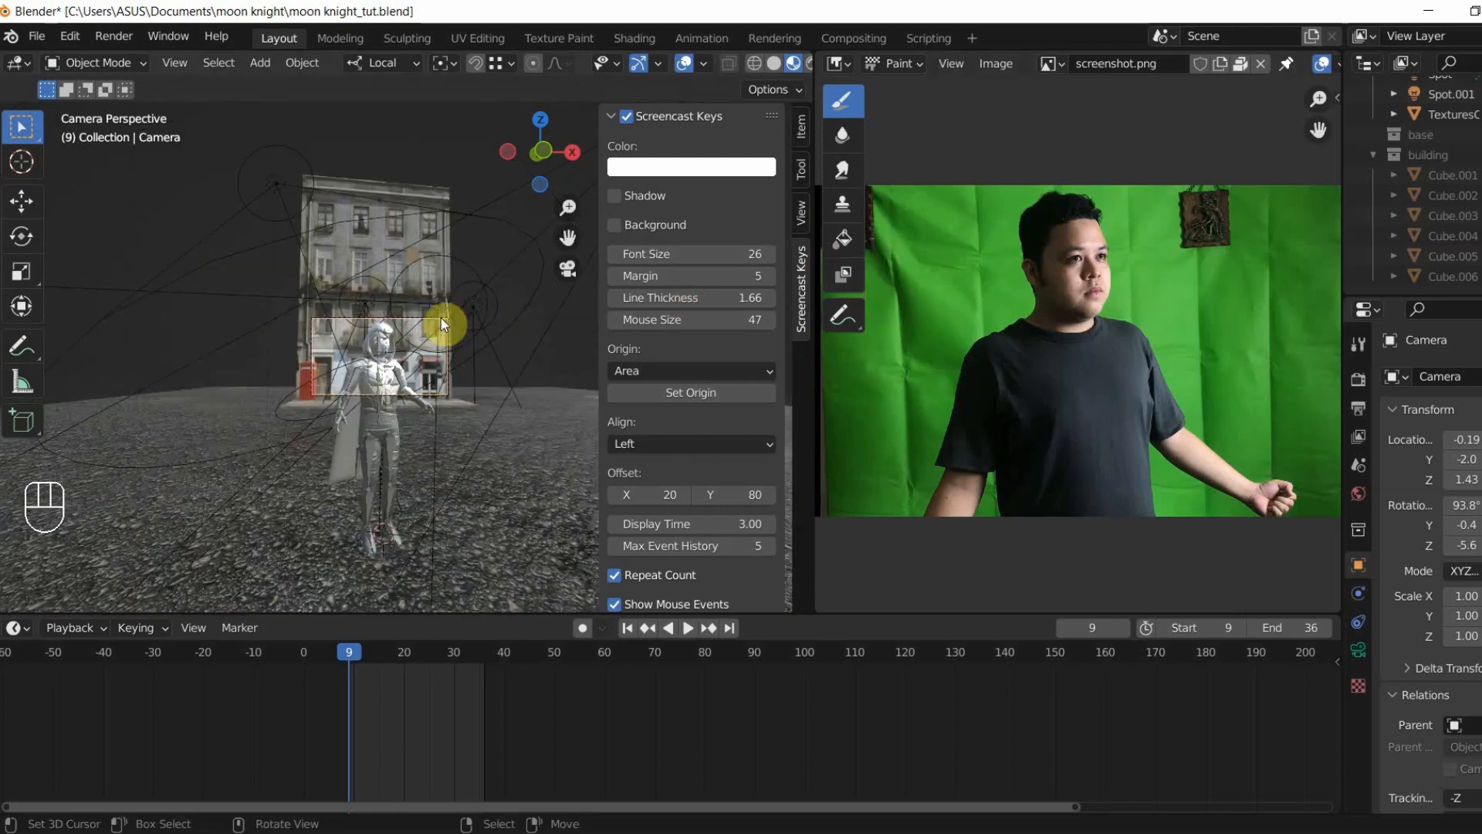
scroll(1090, 307, "down", 1)
scroll(1090, 307, "up", 2)
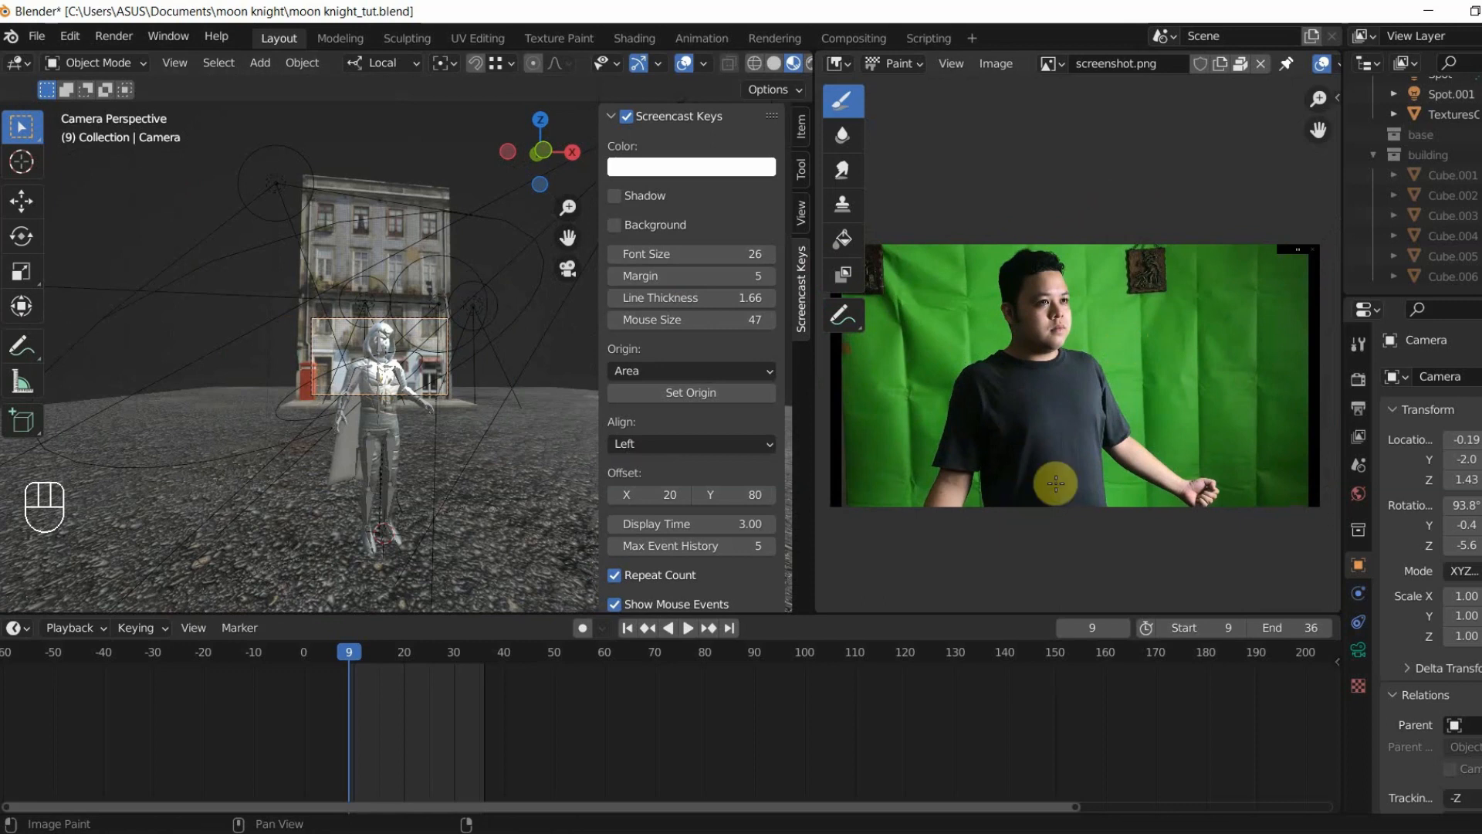
left_click_drag(436, 266, 332, 386)
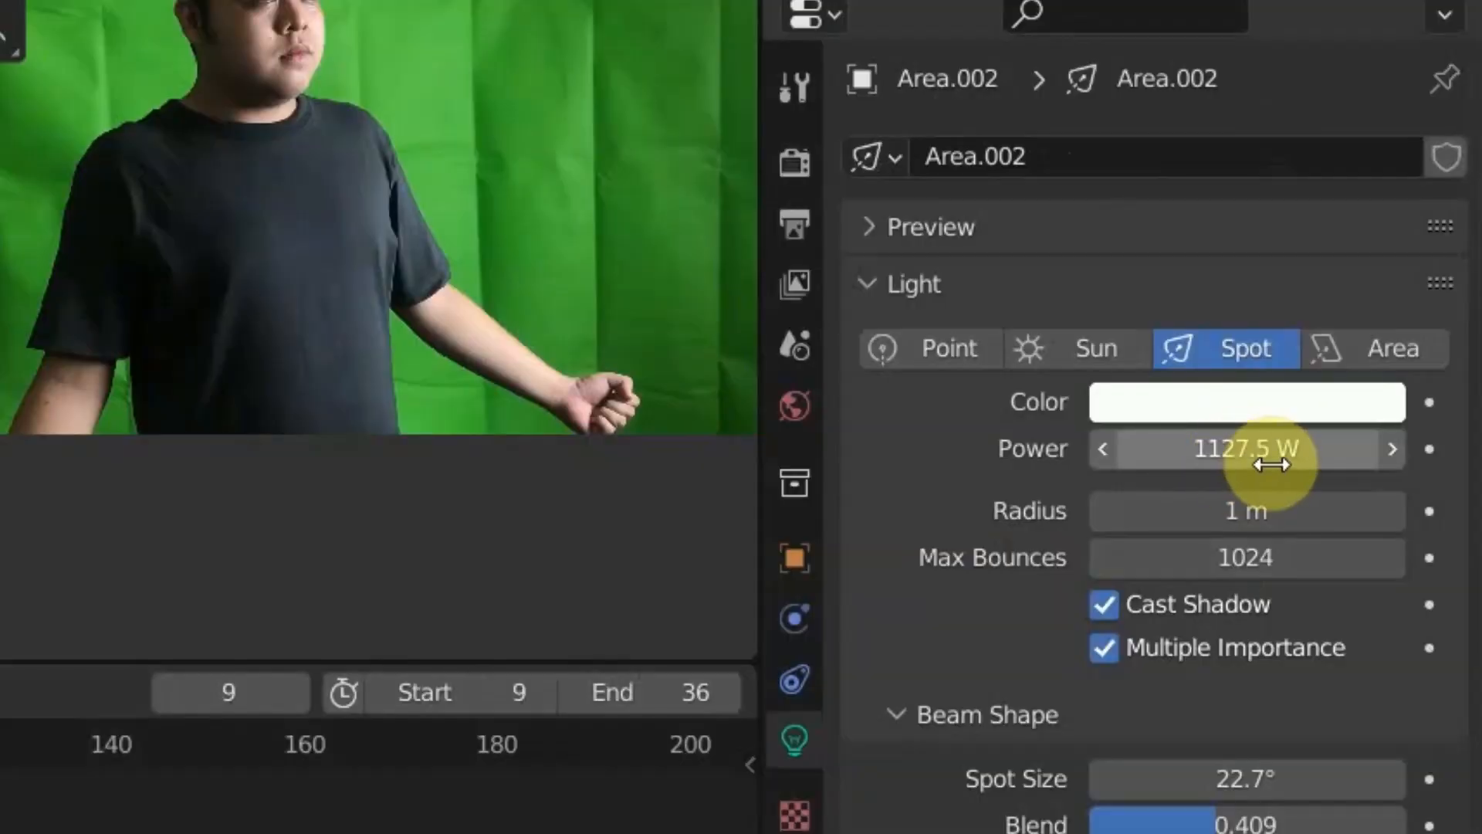
left_click_drag(1269, 461, 1244, 449)
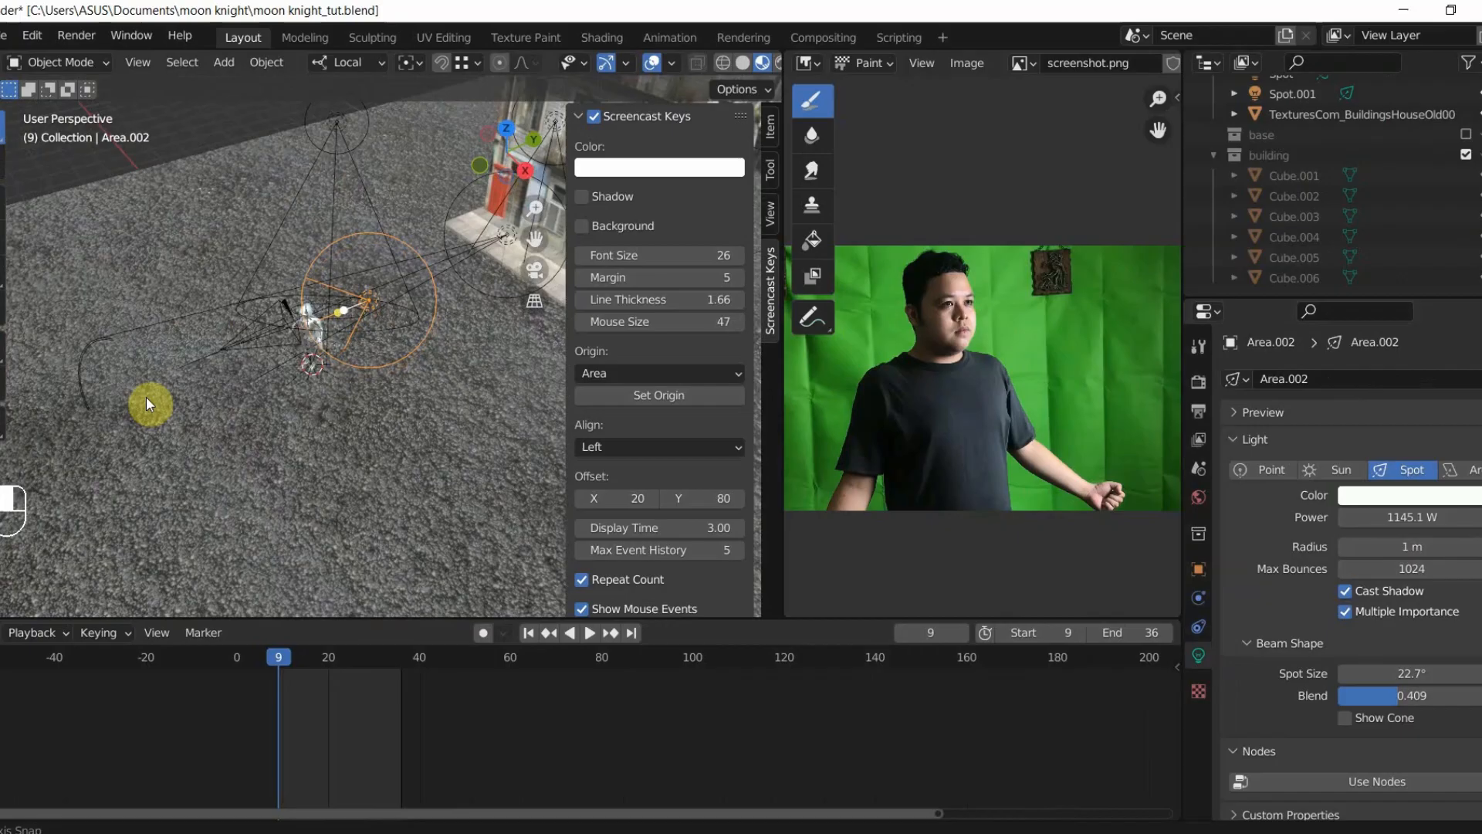
Step: Select the pale blue spot light Area and set its power to 100 W
left_click_drag(146, 395, 401, 263)
right_click(244, 283)
left_click_drag(286, 261, 199, 302)
left_click(1451, 518)
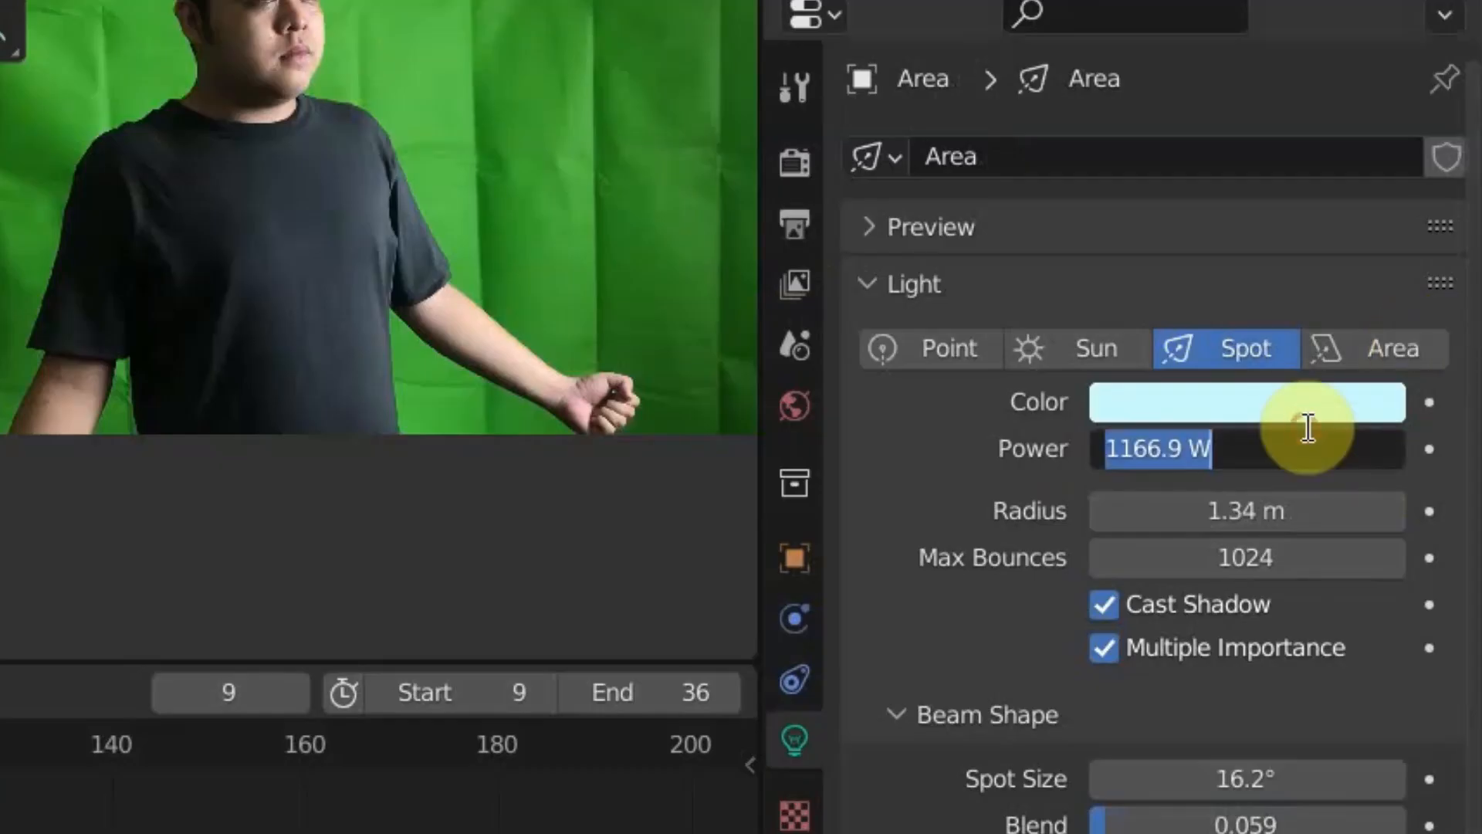
type("1")
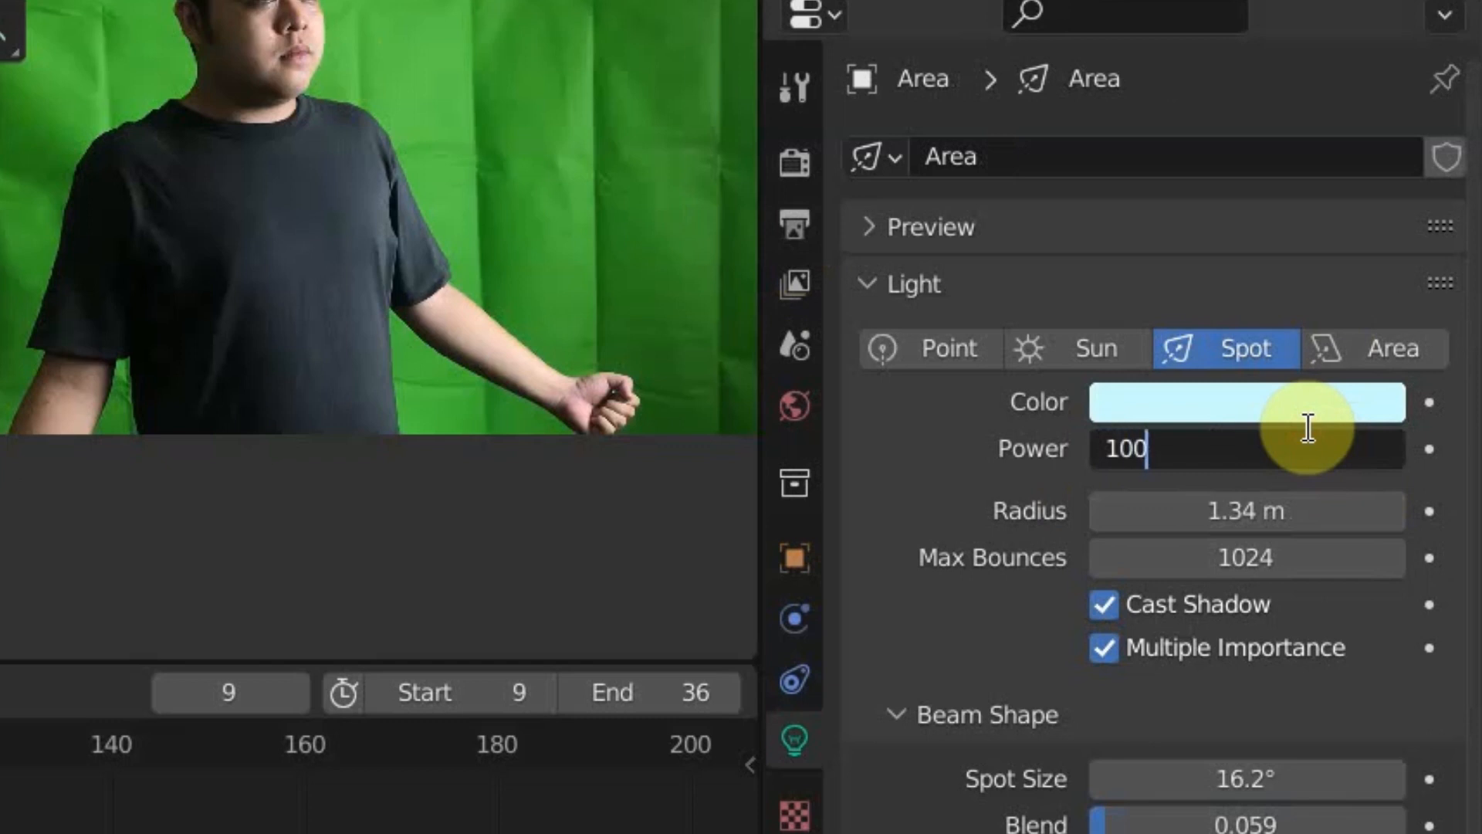
type("00")
key("Return")
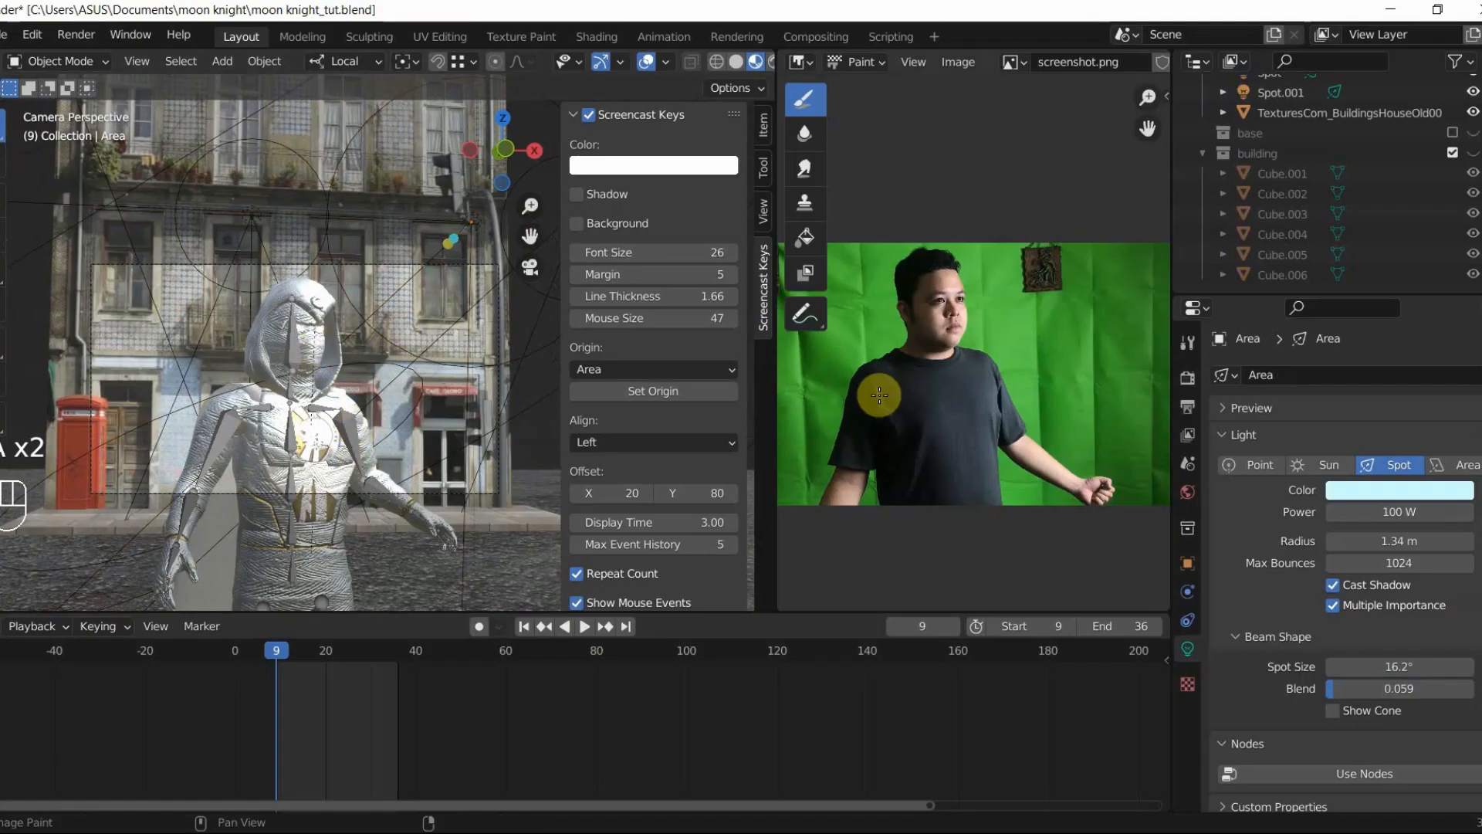
scroll(941, 395, "down", 1)
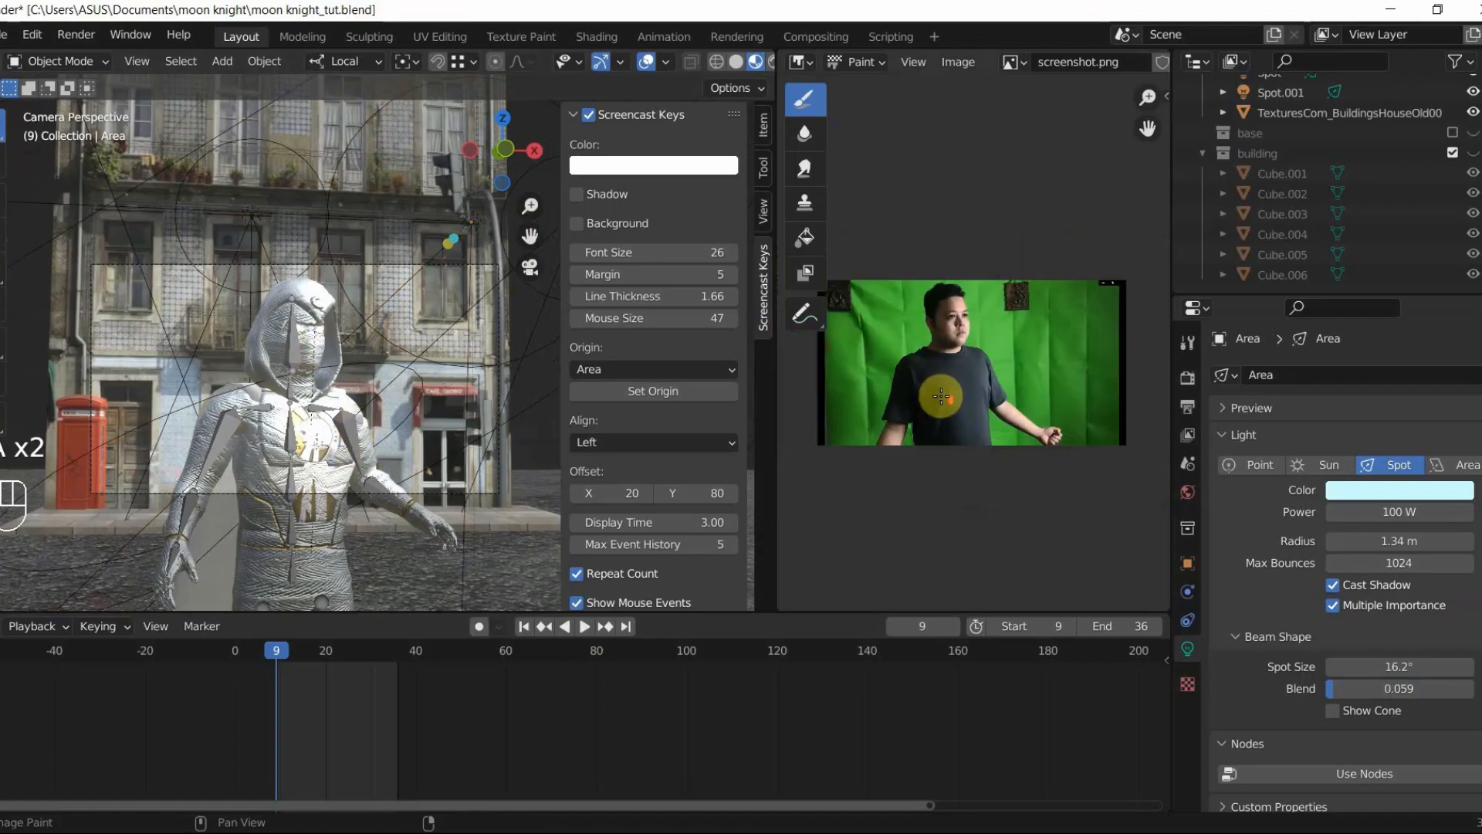
left_click_drag(939, 396, 951, 434)
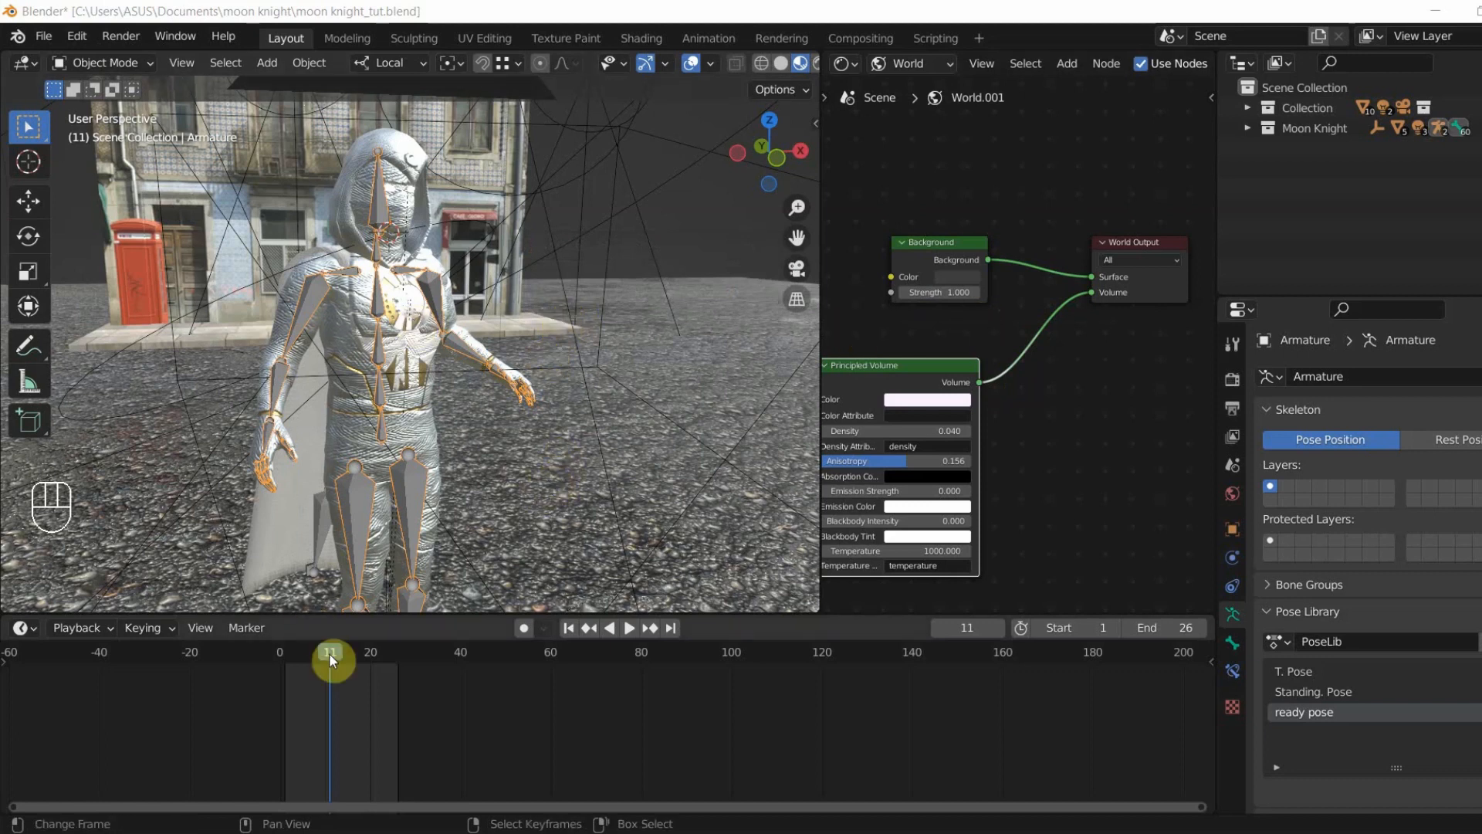
Step: Insert a keyframe for all of the armature's bones in Pose Mode at frame 1
left_click_drag(328, 653, 284, 665)
key("ctrl")
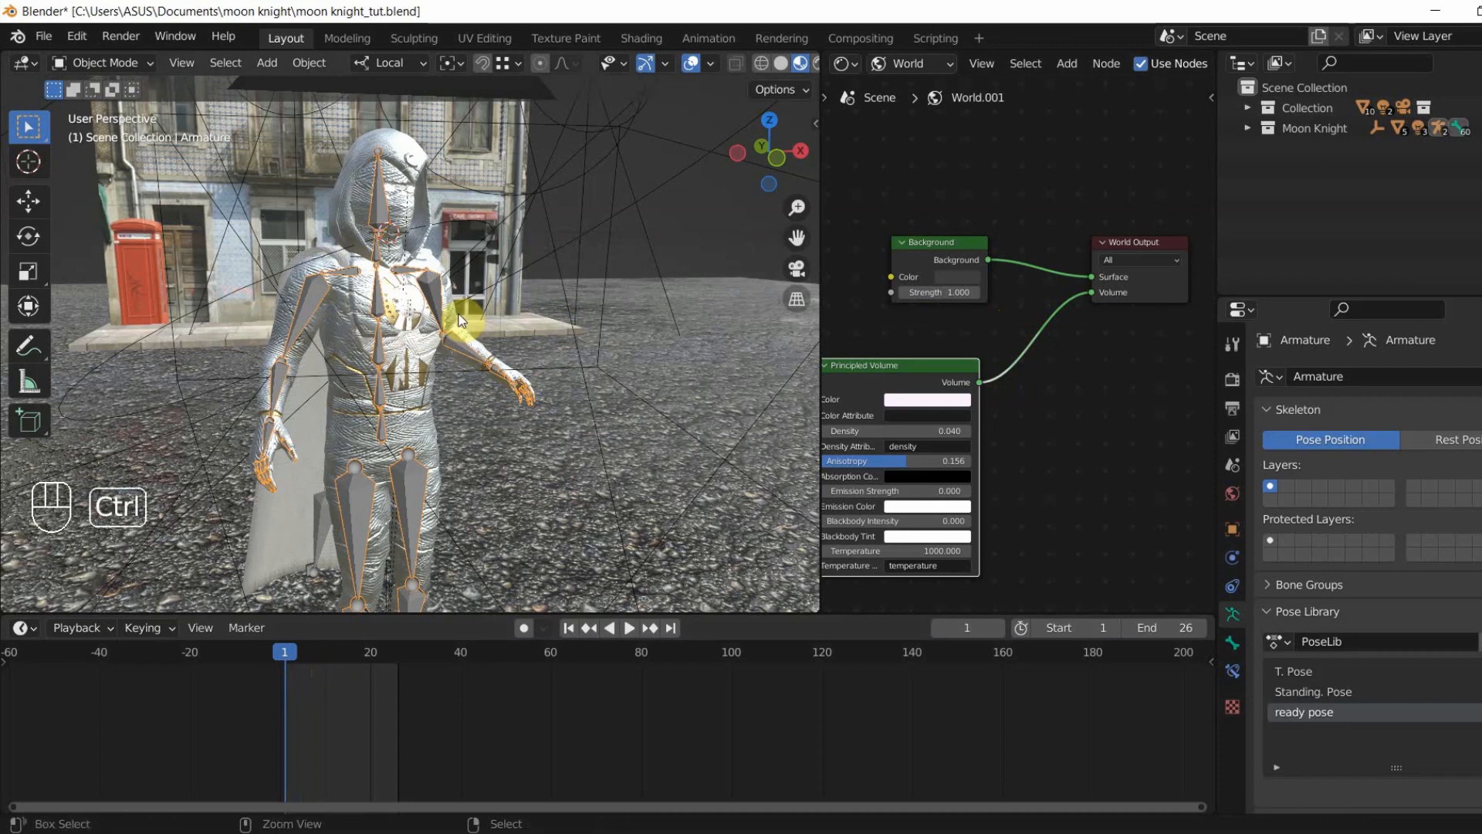
key("ctrl+Tab")
key("a")
key("a")
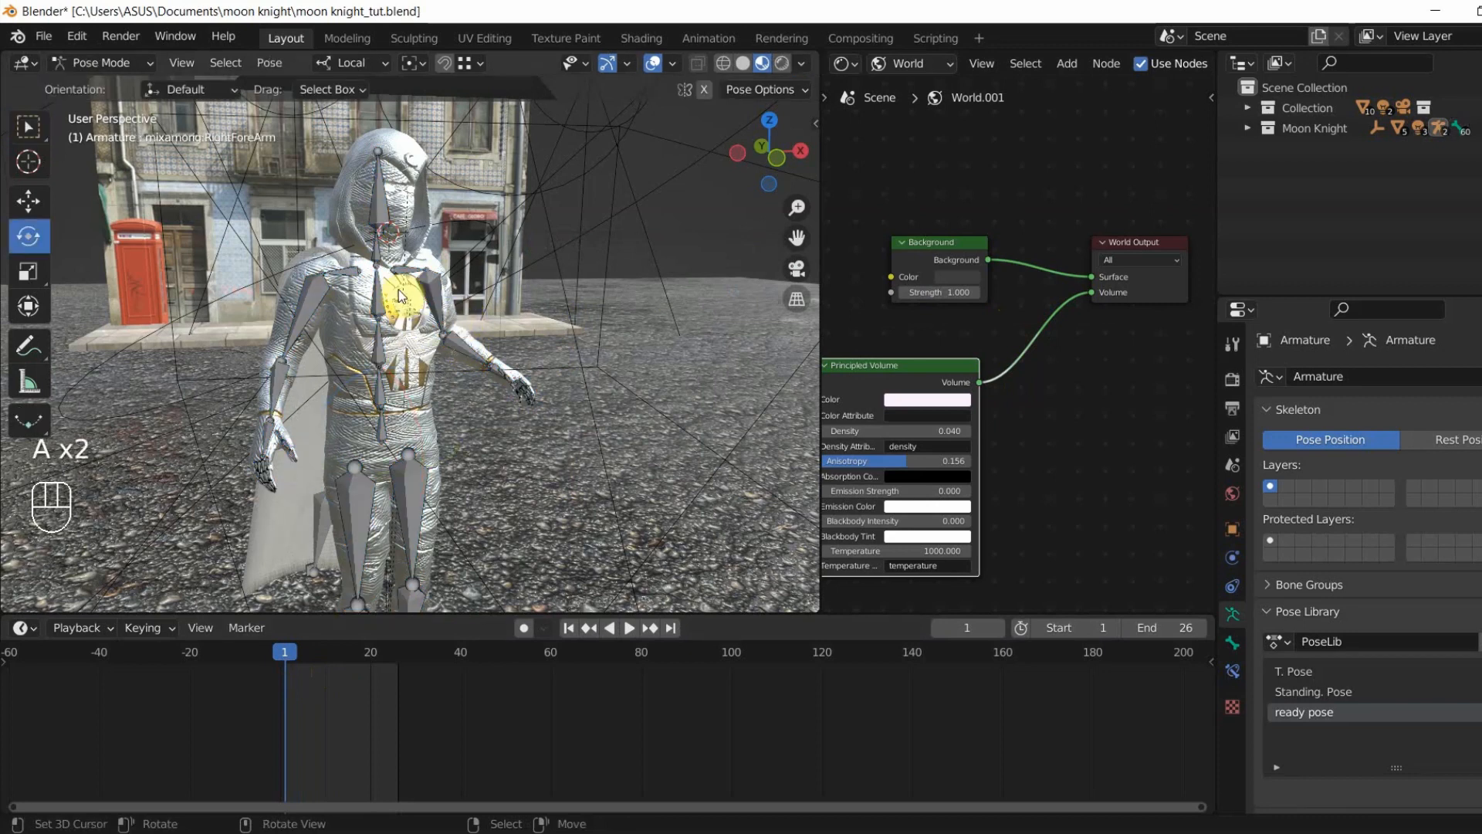
key("a")
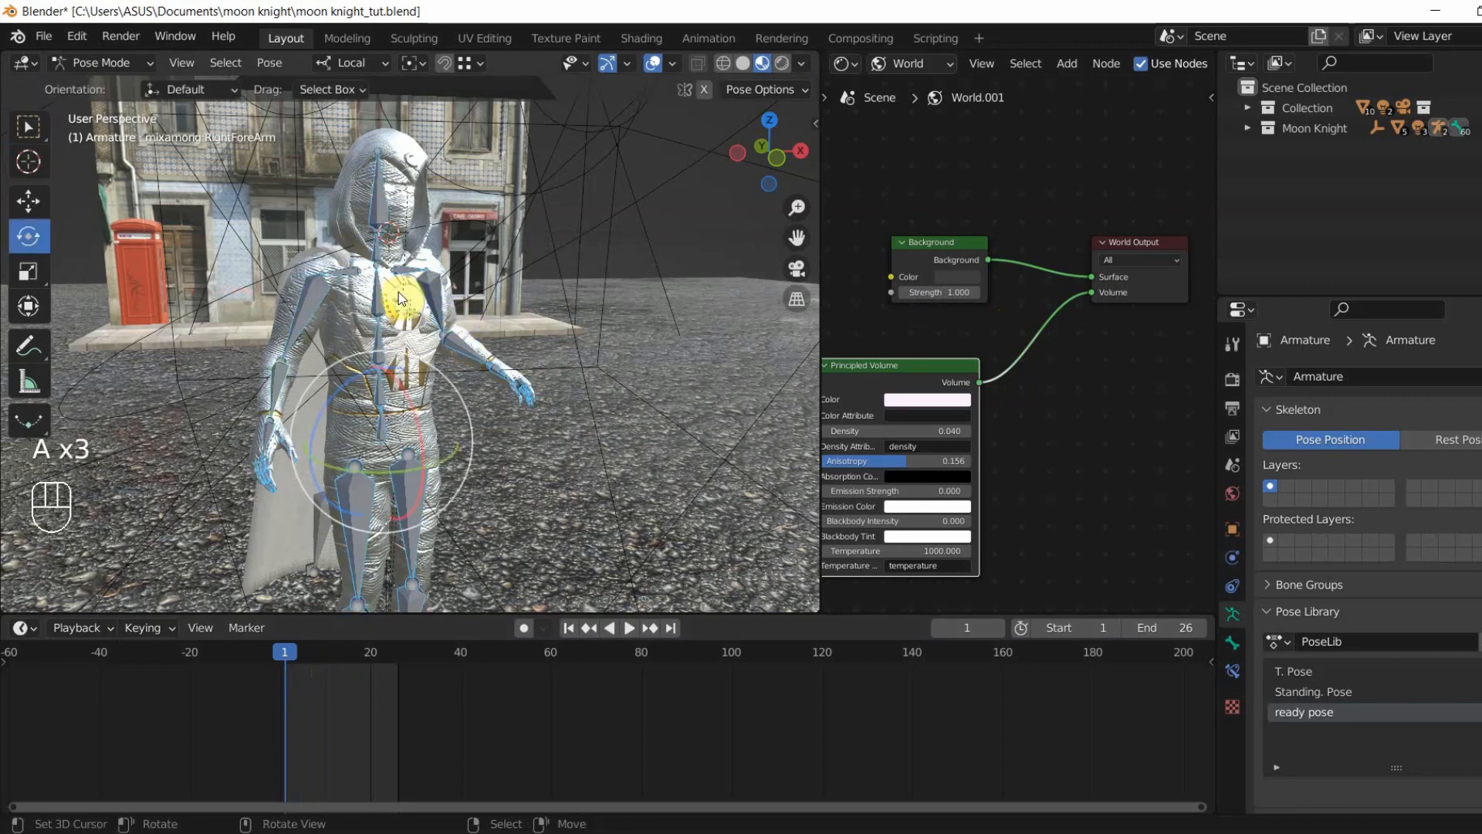
key("i")
left_click(372, 290)
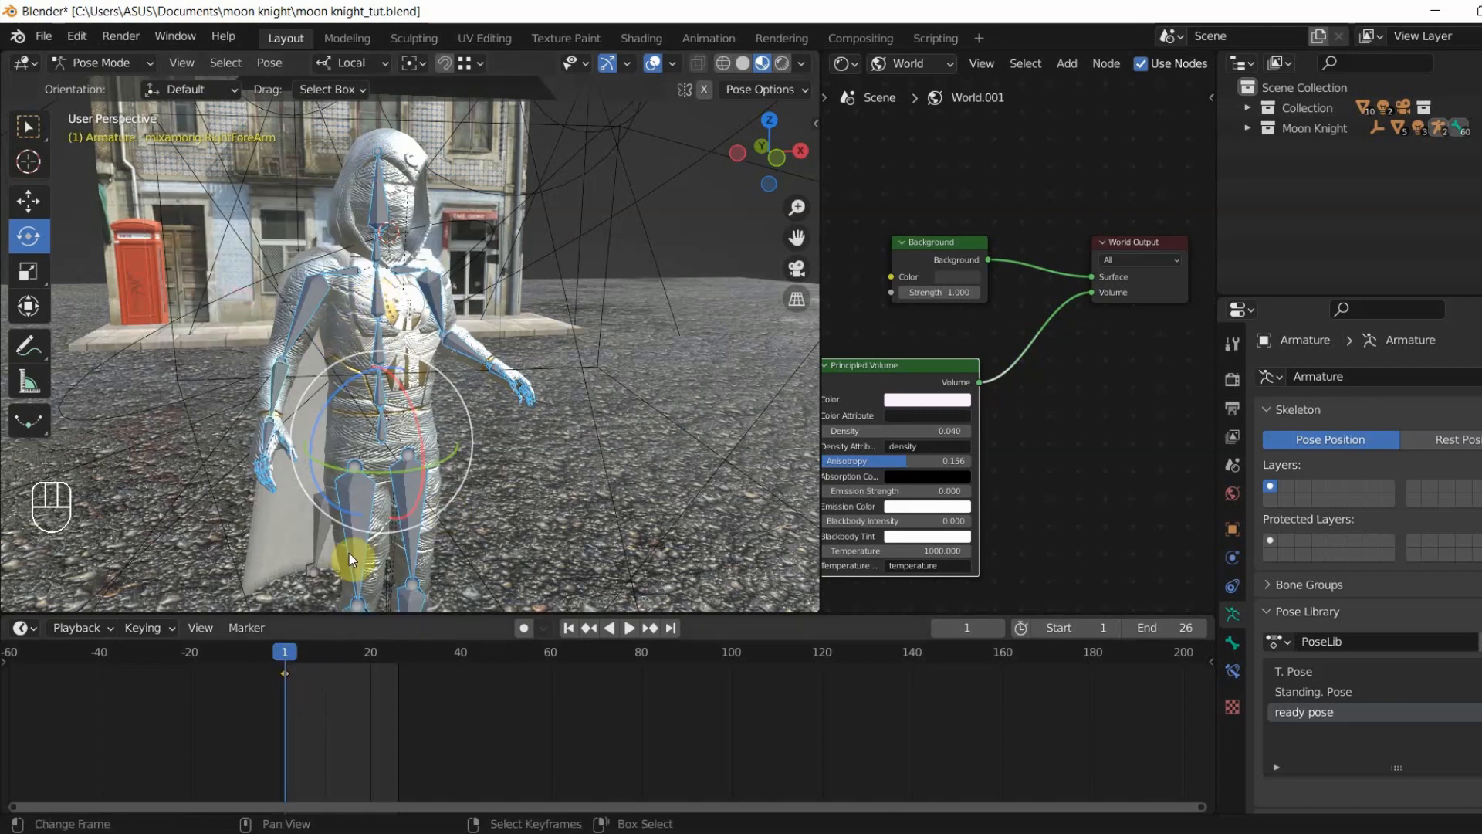
Step: Go to frame 25 and rotate the left arm down toward the body
left_click_drag(328, 655, 392, 666)
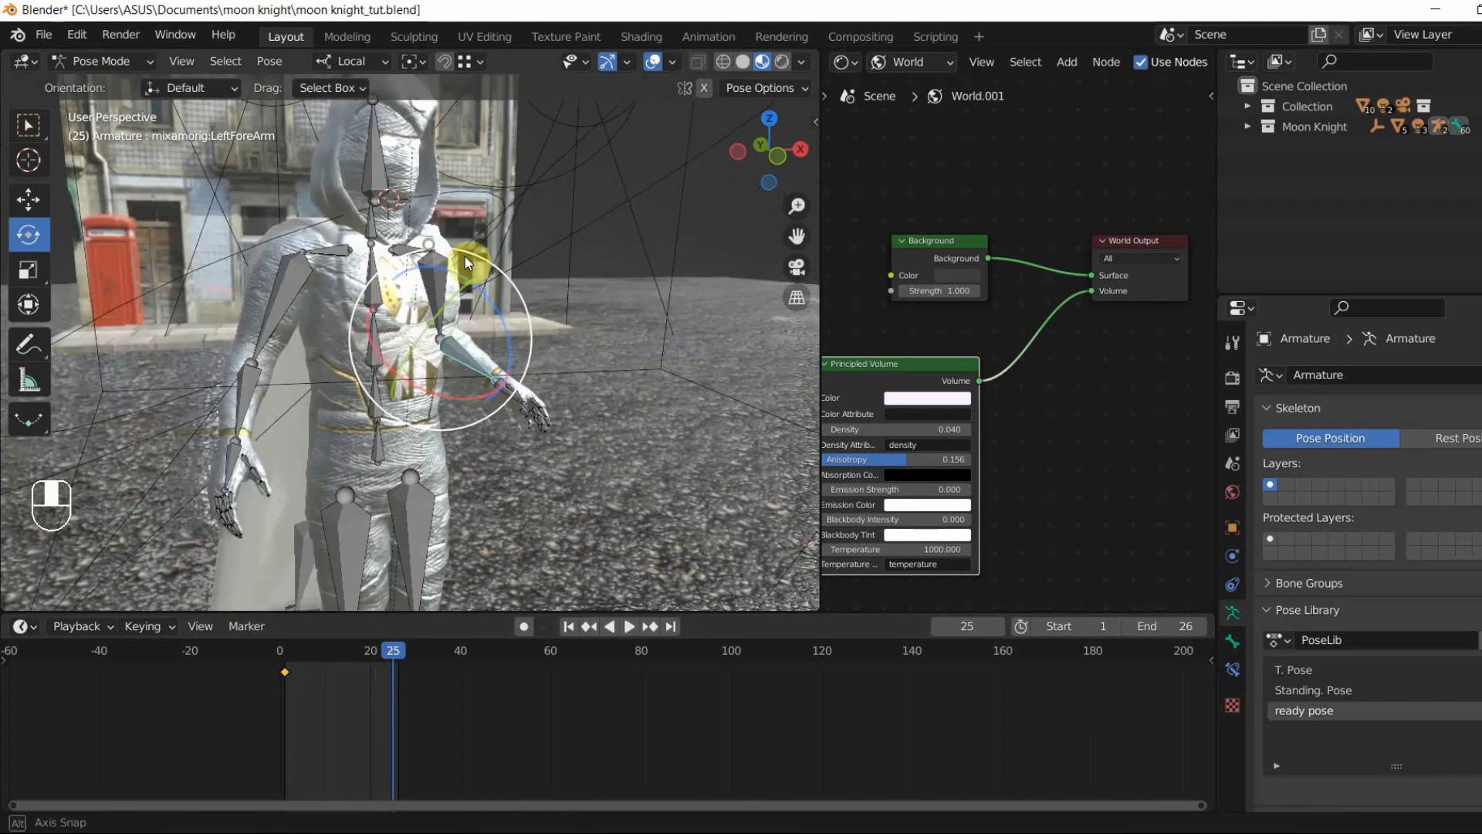
left_click_drag(496, 300, 519, 353)
left_click_drag(513, 351, 321, 312)
Step: Rotate the right upper arm and right forearm bones to lower the right arm at frame 25
right_click(234, 261)
left_click_drag(234, 262, 294, 251)
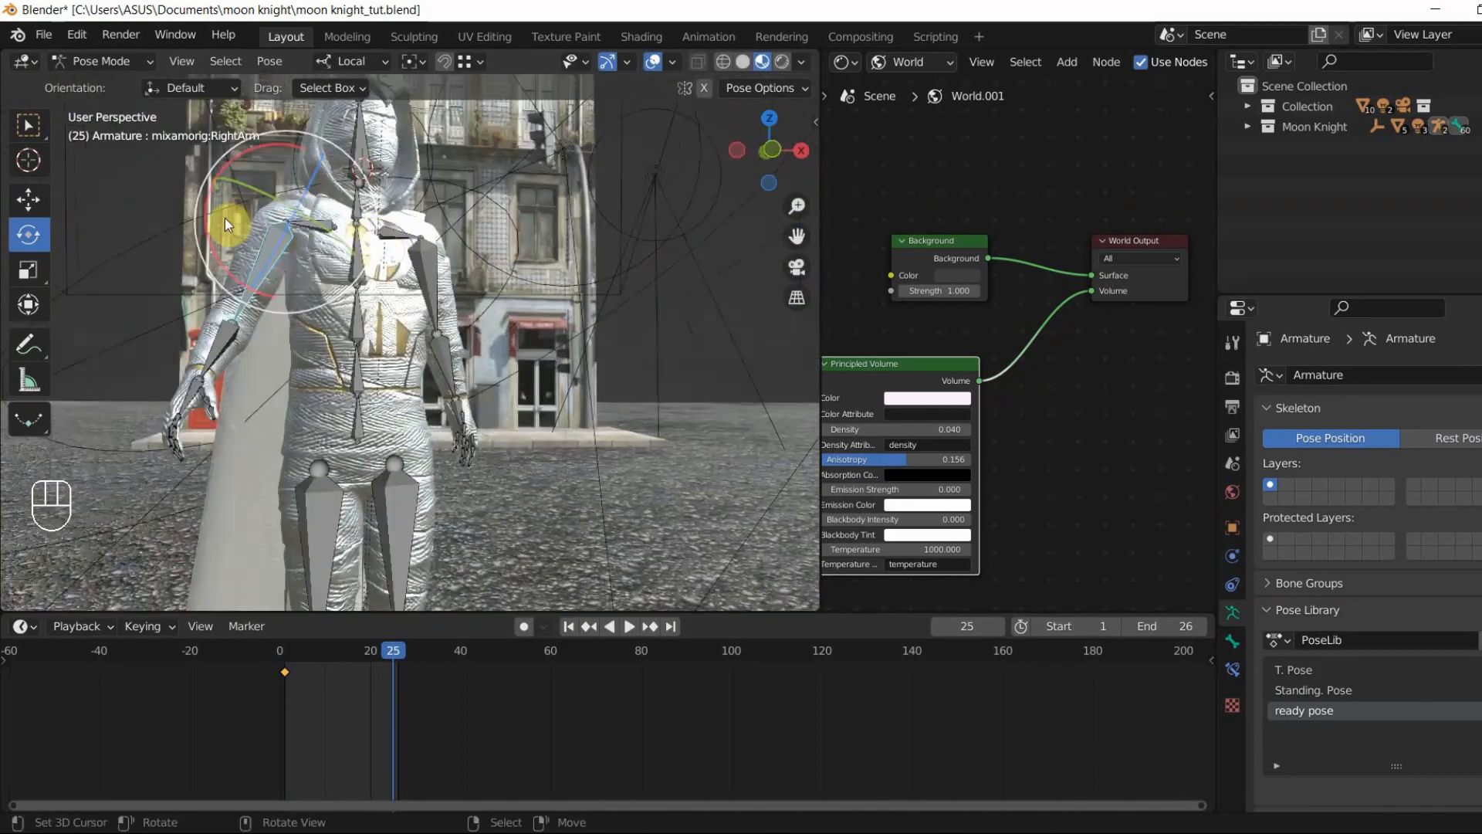
left_click_drag(212, 216, 213, 231)
right_click(250, 356)
left_click_drag(250, 356, 473, 289)
Step: Rotate the neck bone about 3.81° and the head bone about 4.59° around their local X axes
left_click_drag(480, 184, 533, 182)
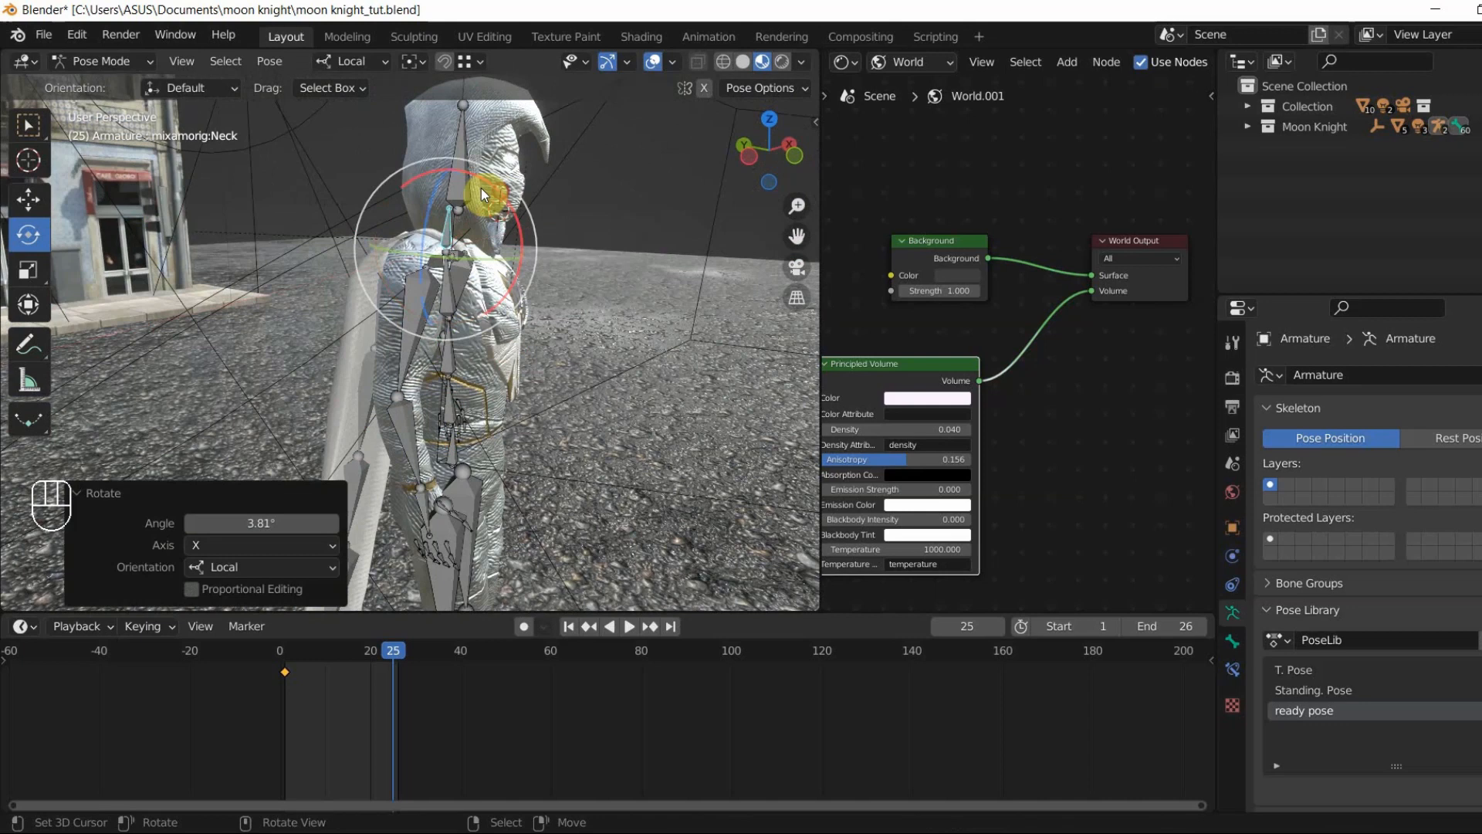
right_click(480, 173)
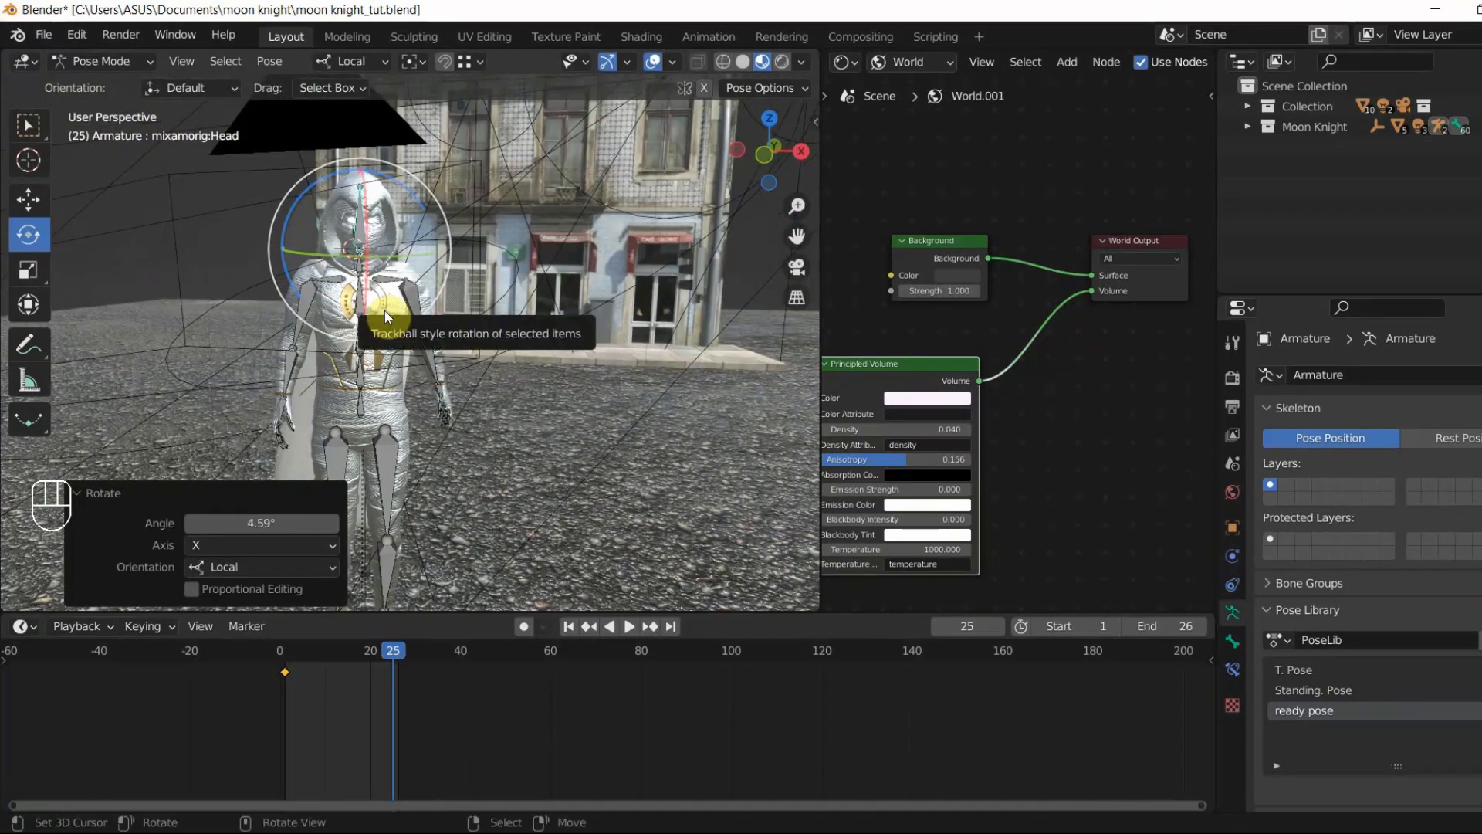
Step: Insert a keyframe for all bones of the armature at frame 25
key("a")
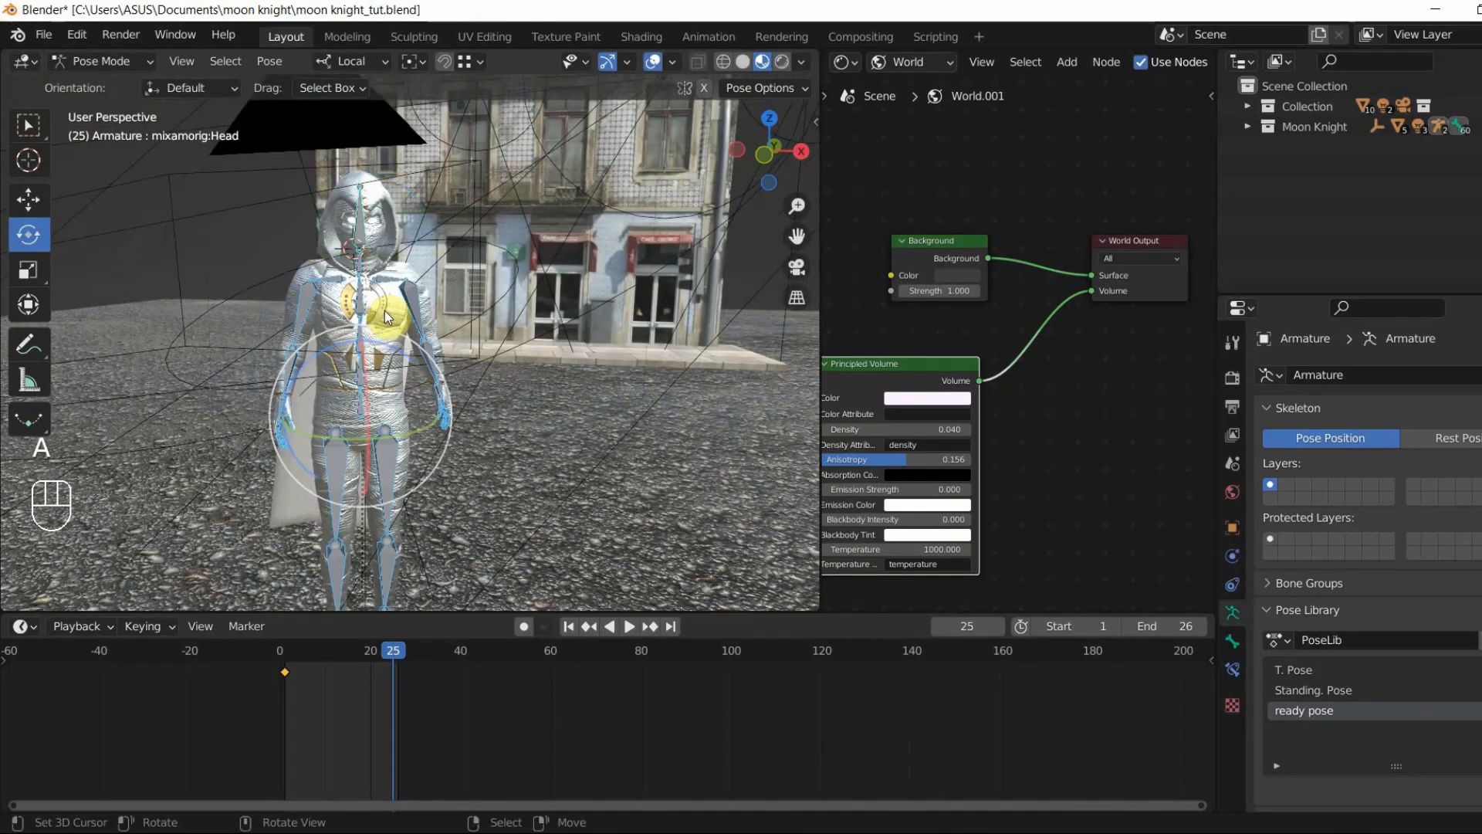
key("i")
left_click(384, 311)
Step: Return to frame 1, switch to Object Mode with nothing selected, and play back the pose animation
key("space")
left_click_drag(342, 640, 285, 656)
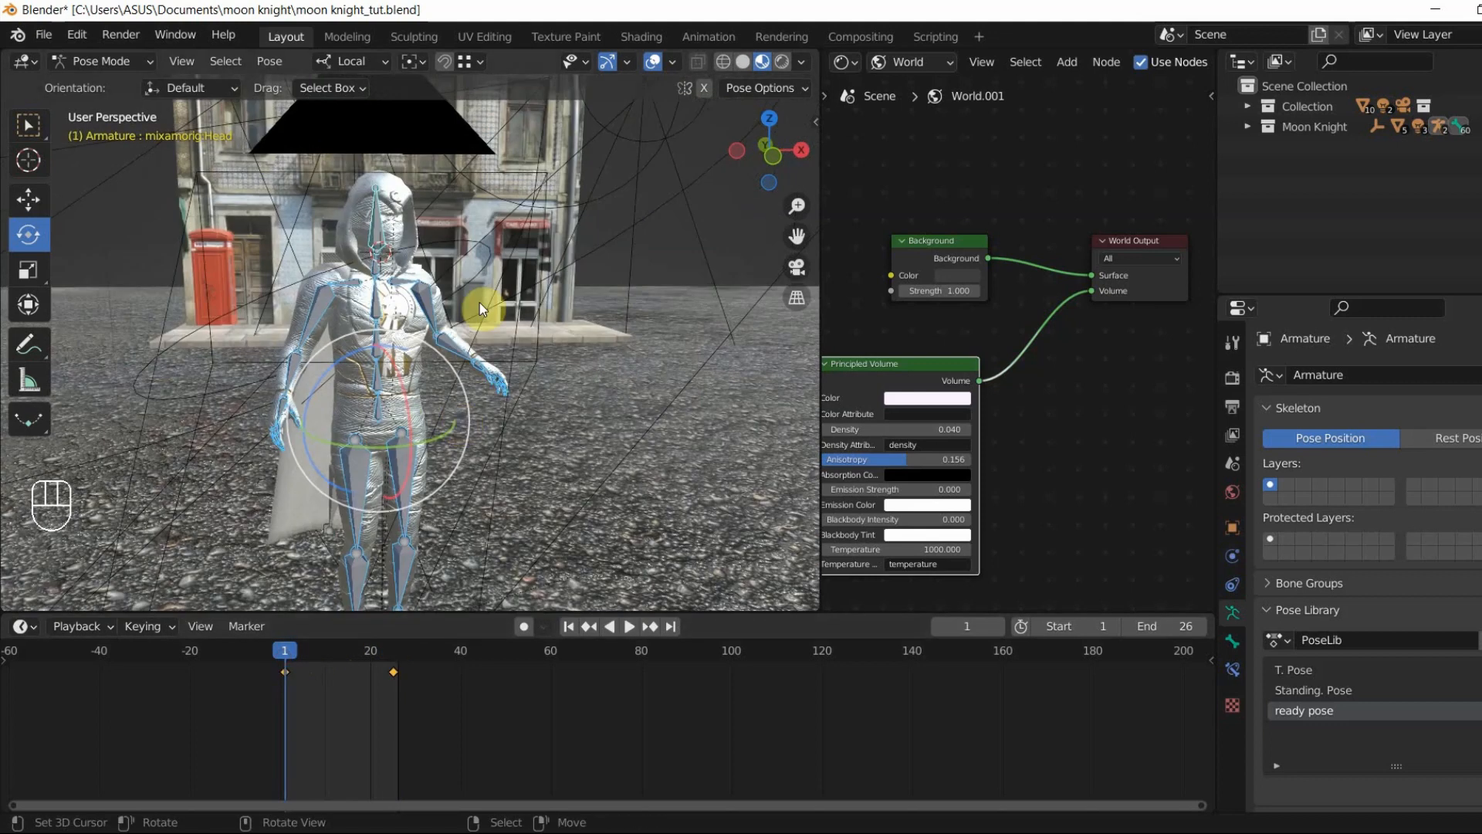
key("ctrl+Tab")
key("a")
key("a")
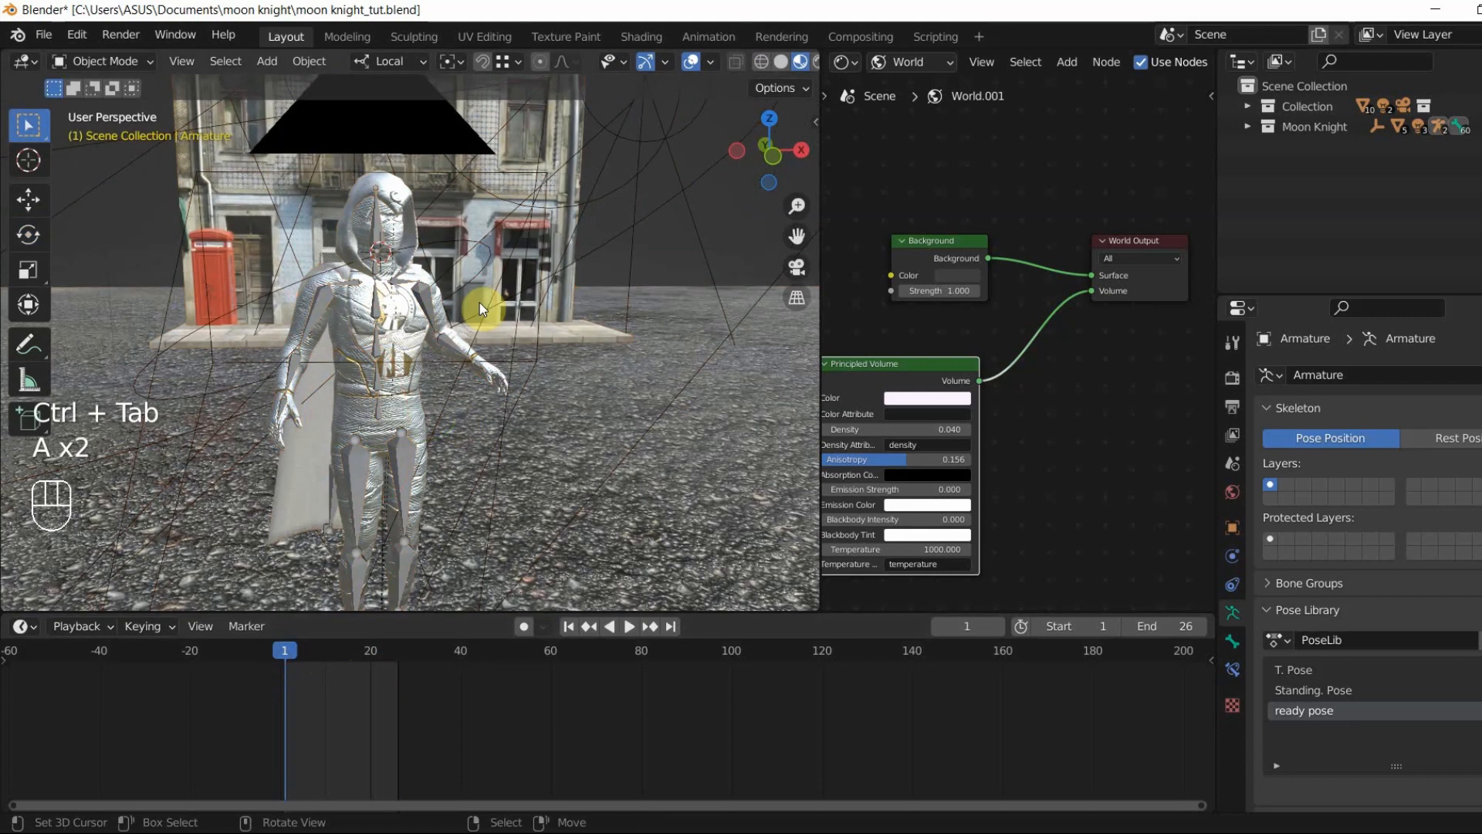
key("space")
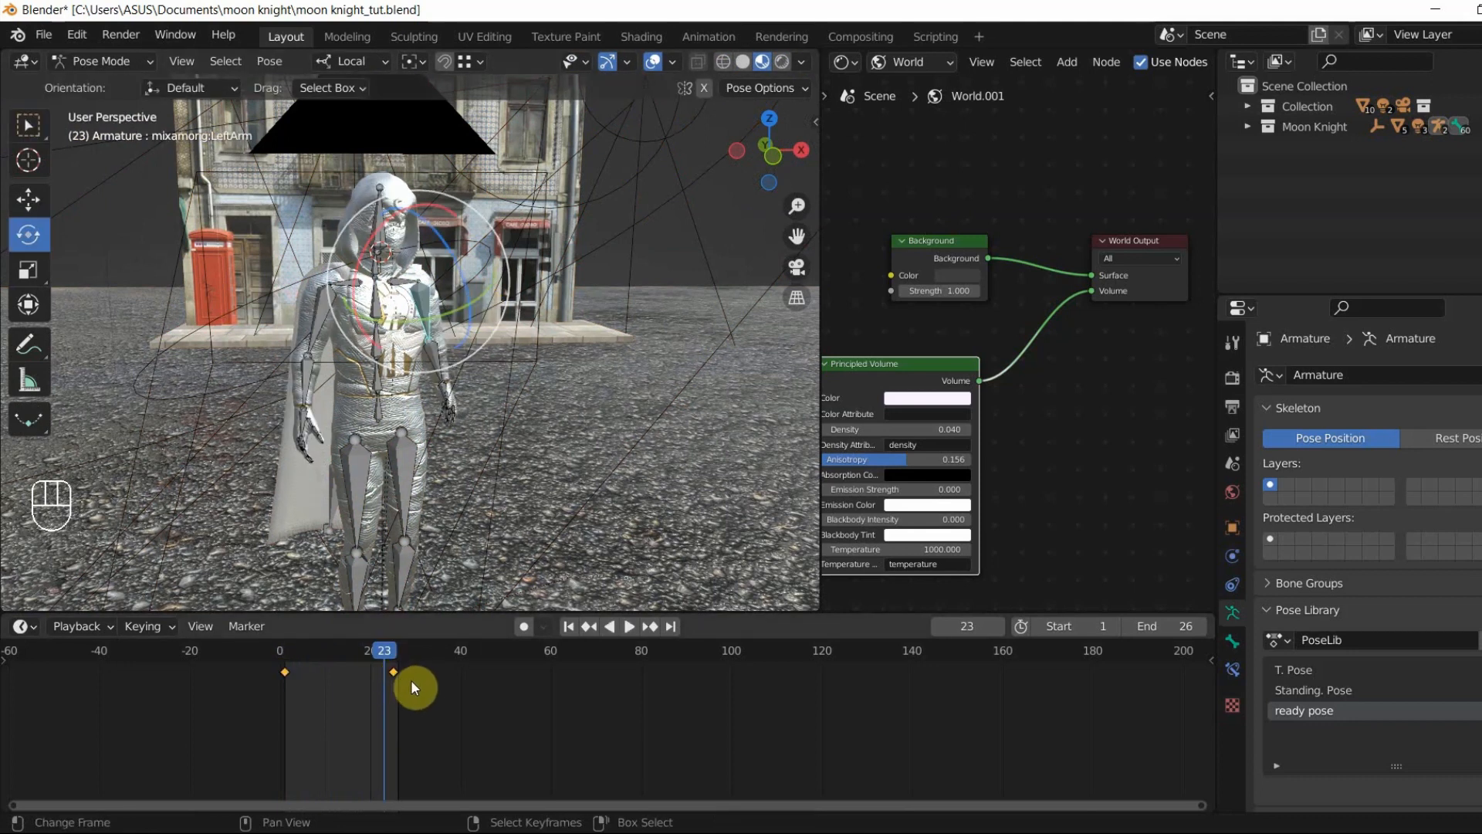
Step: Move the armature's second pose keyframe to about frame 28, with the playhead at frame 1
left_click_drag(396, 656, 286, 660)
key("g")
left_click(406, 679)
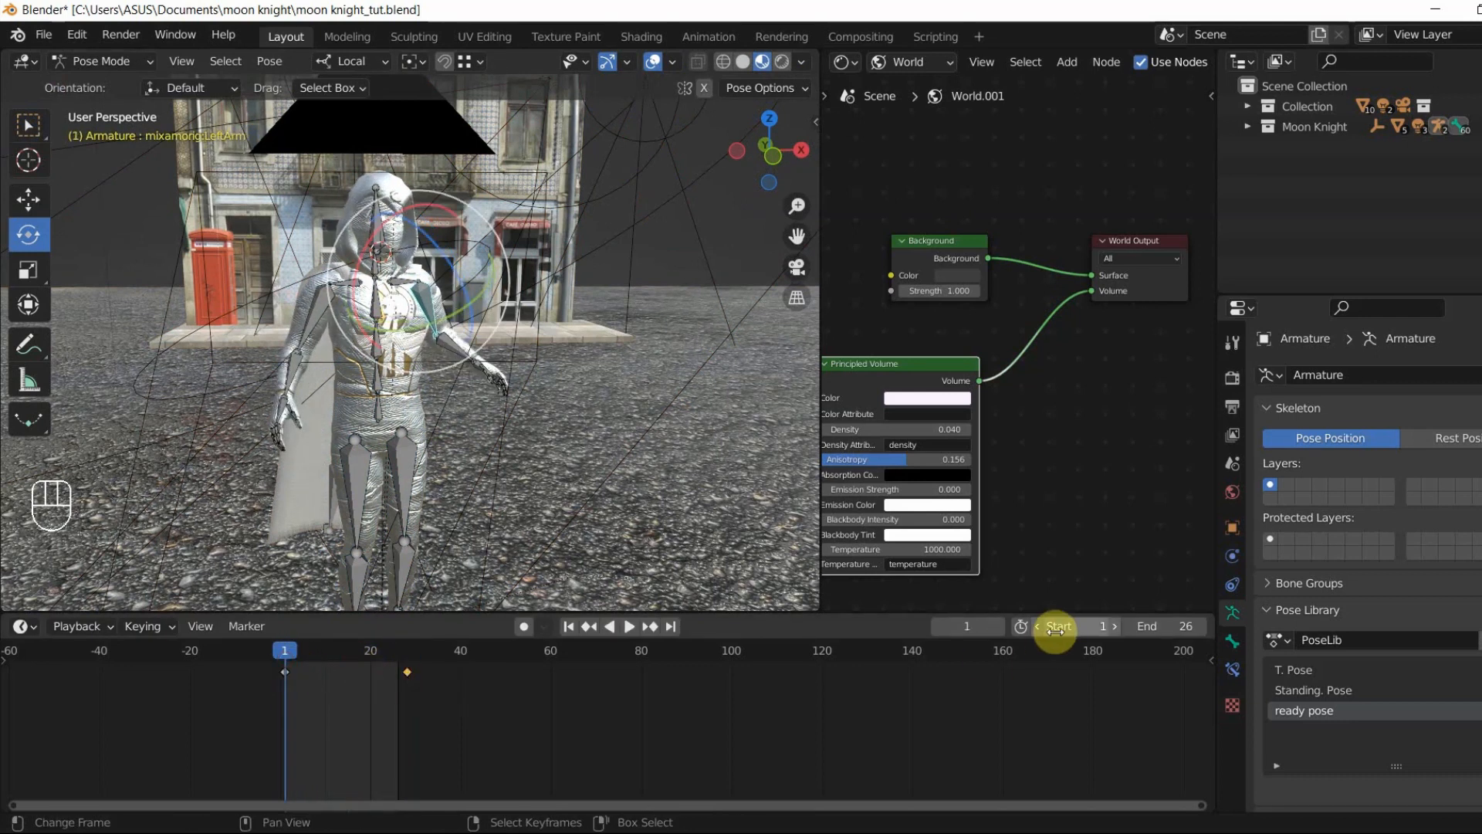
Step: Set the animation's end frame to 30 and play it back
left_click(1166, 626)
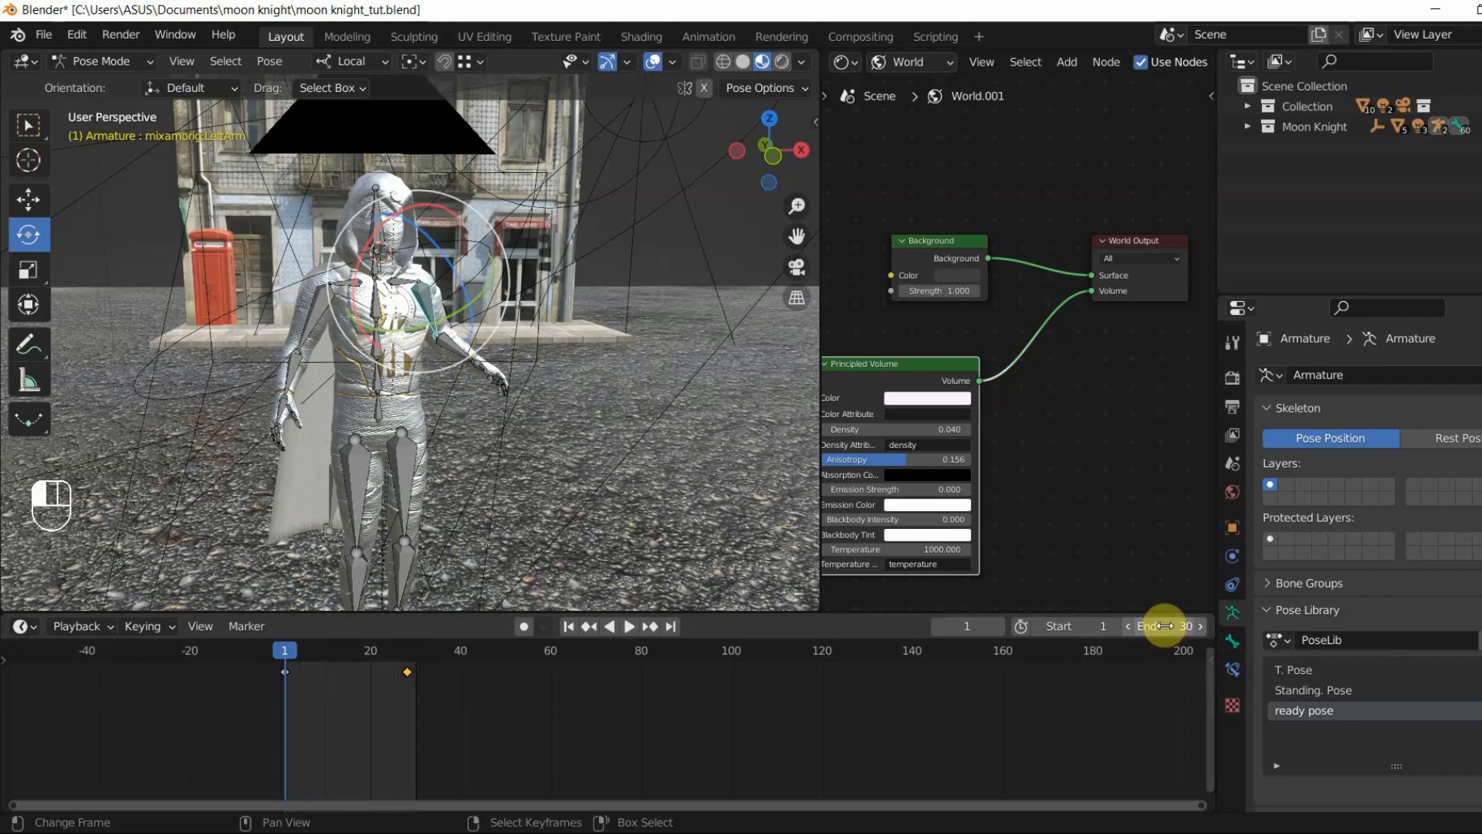
key("Return")
key("space")
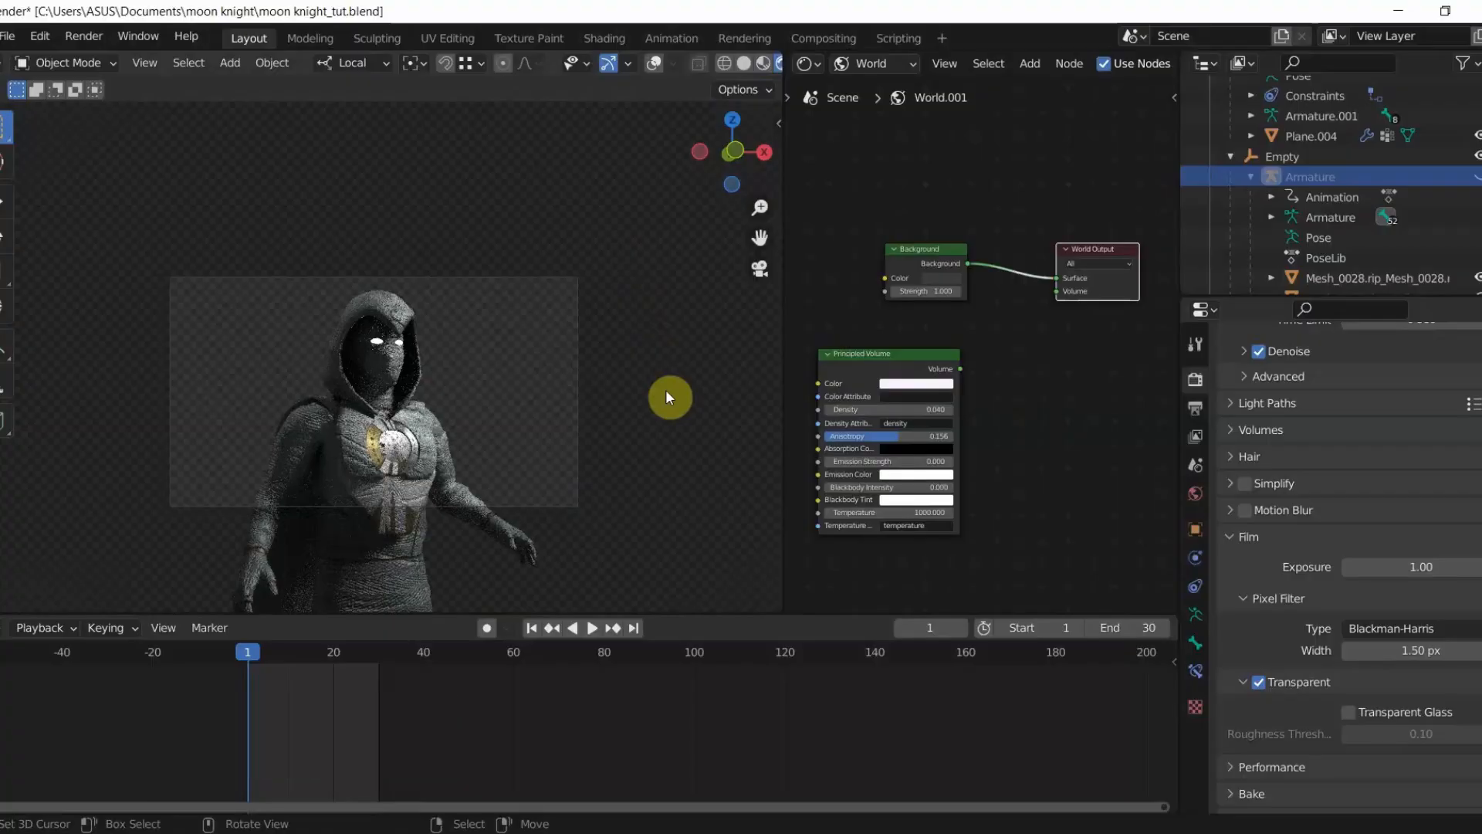
Step: Connect the Principled Volume node's output to the World Output's Volume input
left_click_drag(958, 369, 993, 374)
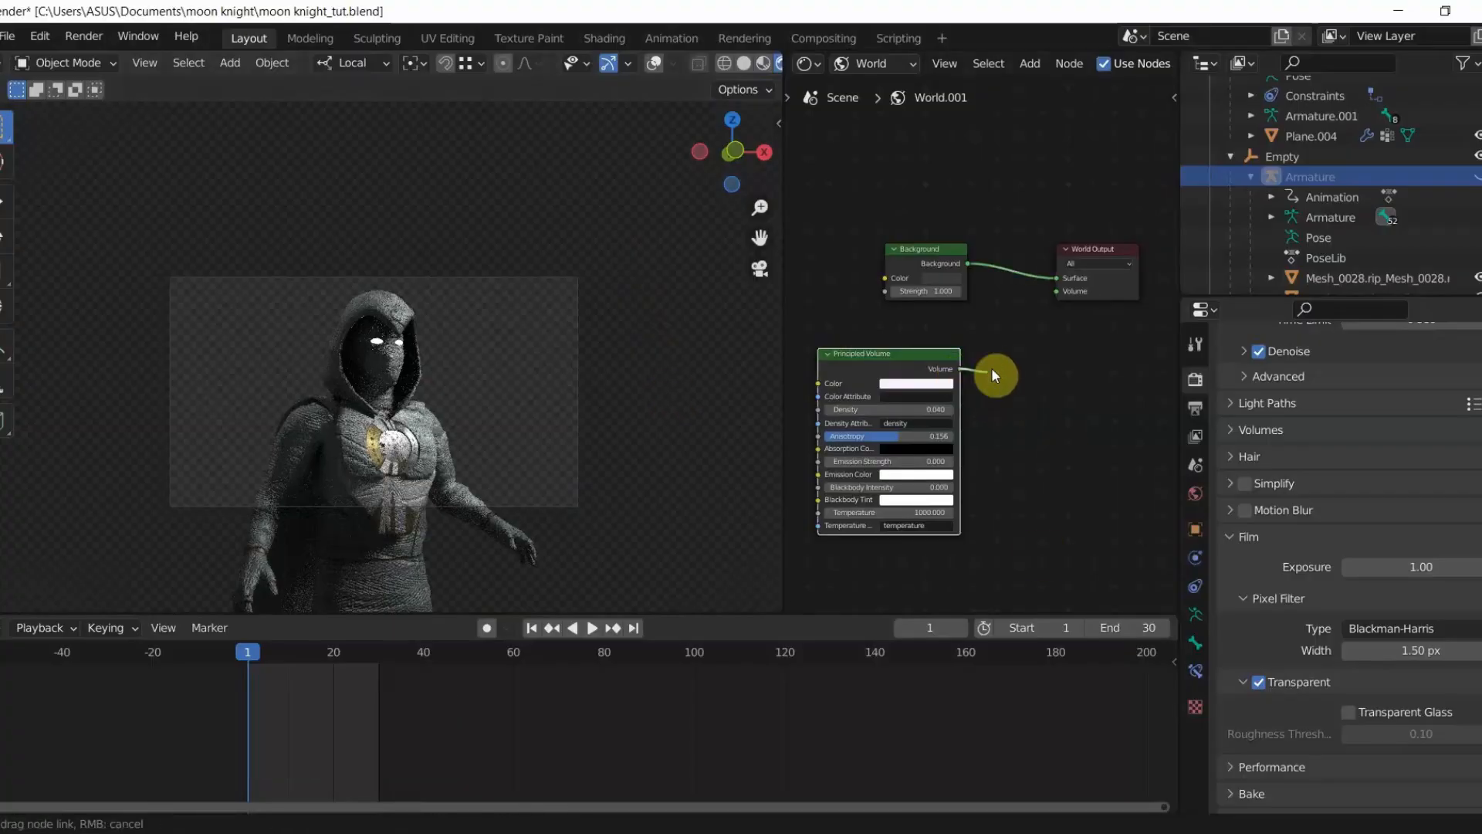
left_click_drag(1059, 289, 1059, 289)
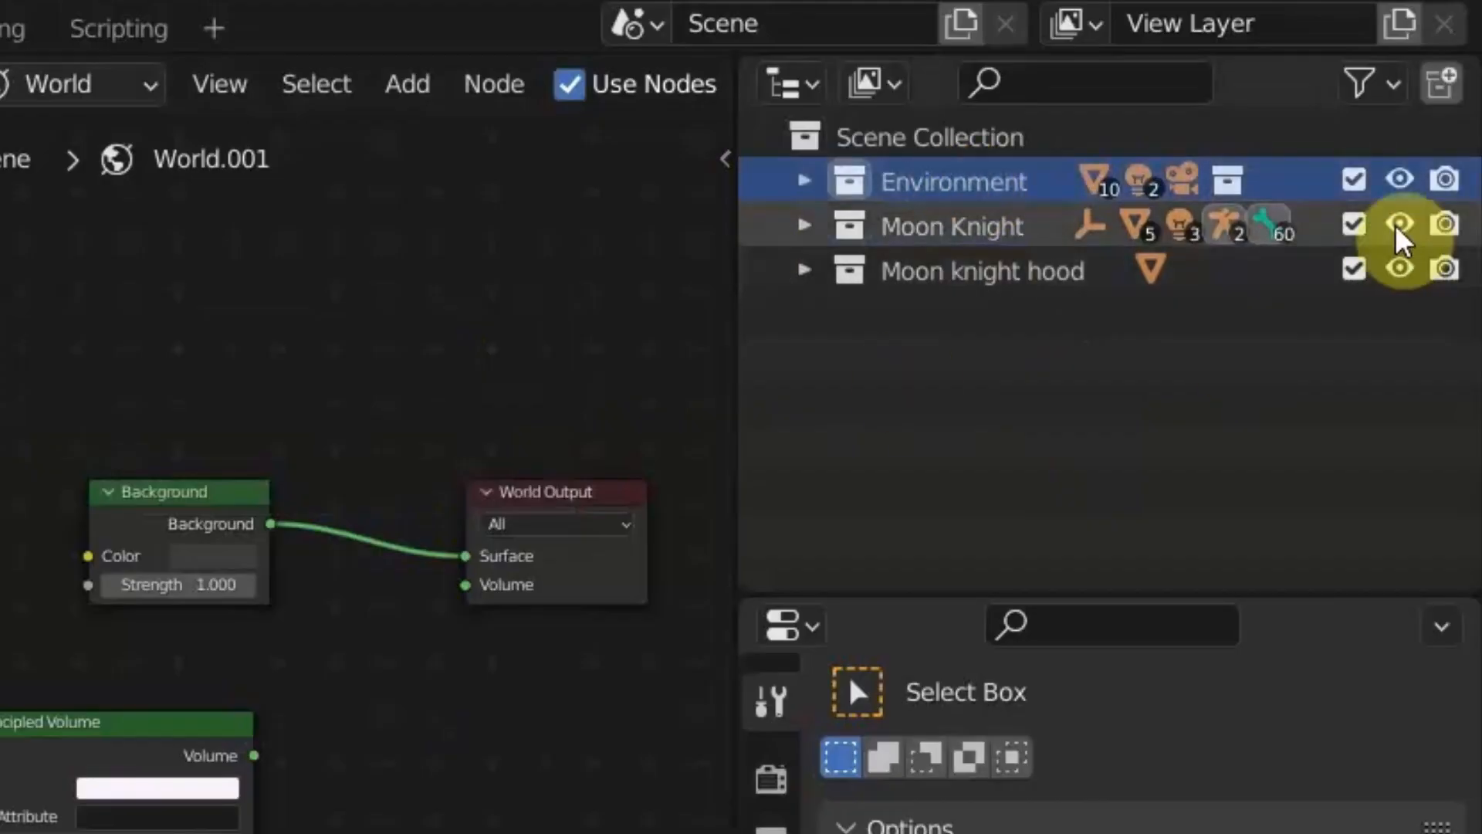
Step: Hide the Moon Knight and Moon knight hood collections in the viewport and disable them in renders
left_click(1399, 227)
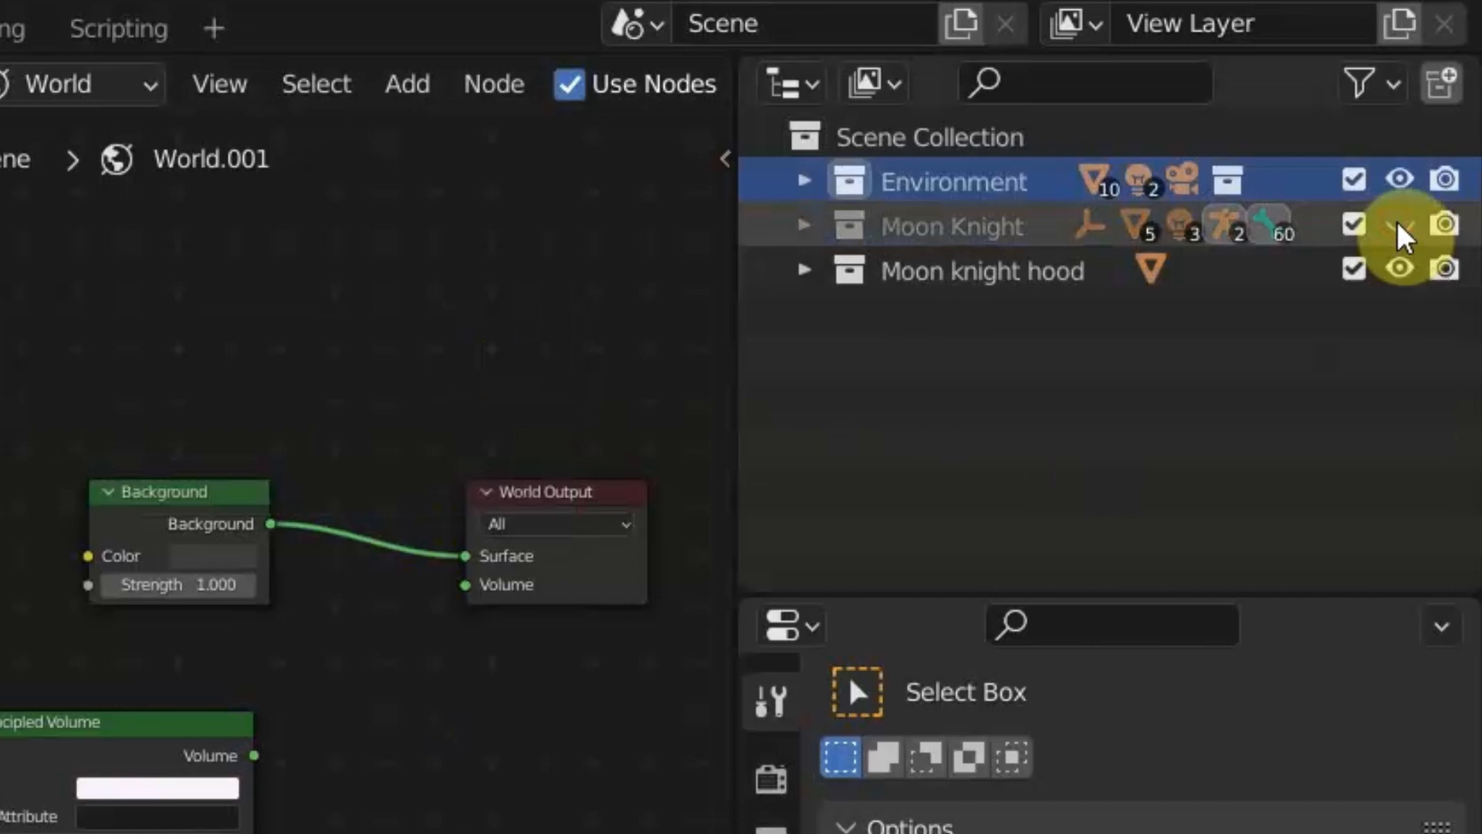
left_click(1444, 225)
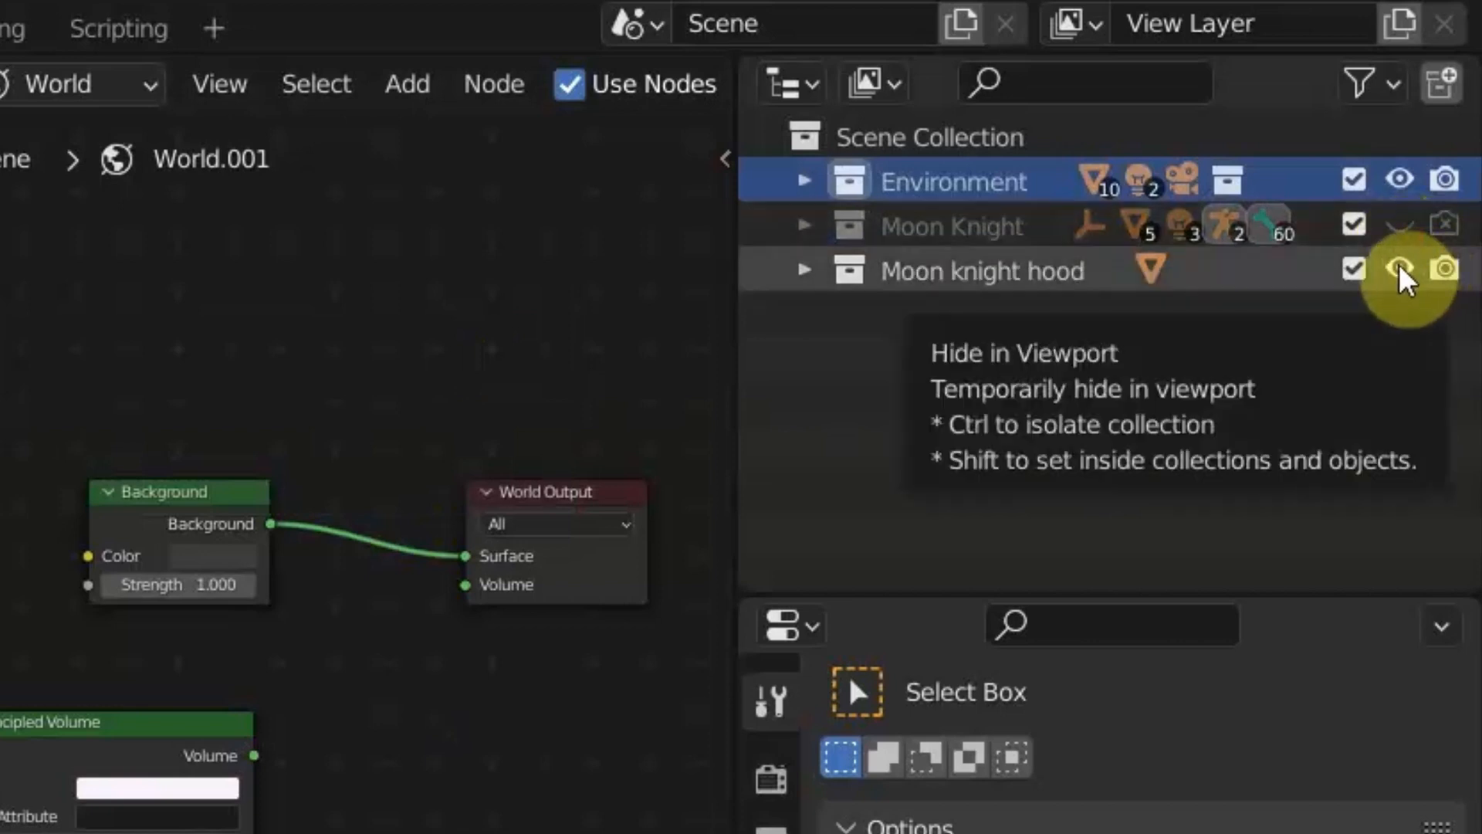
left_click(1398, 268)
left_click(1444, 269)
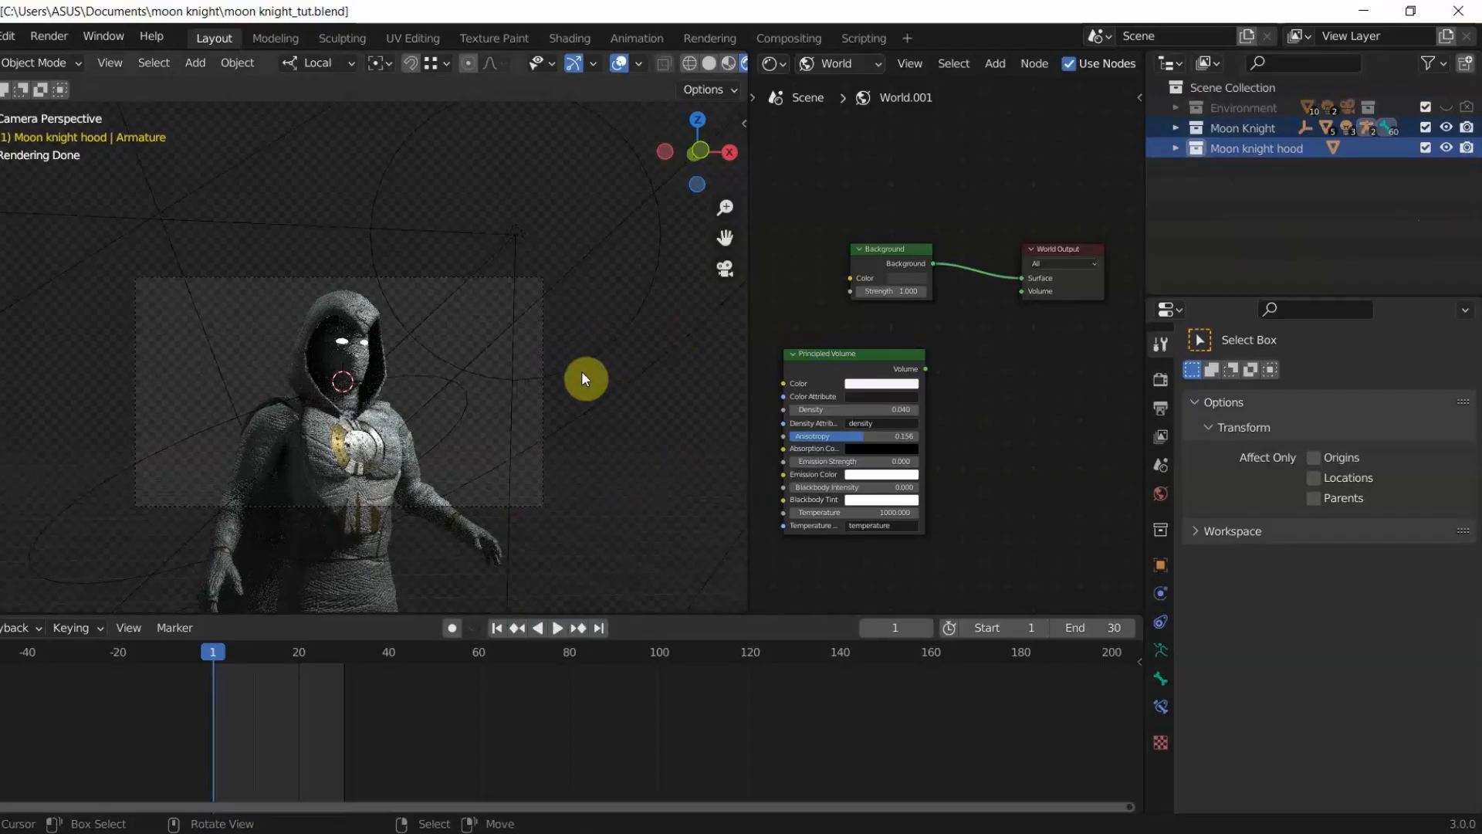
Step: Bring up the Film settings in the render properties
left_click(1161, 380)
scroll(1227, 494, "down", 5)
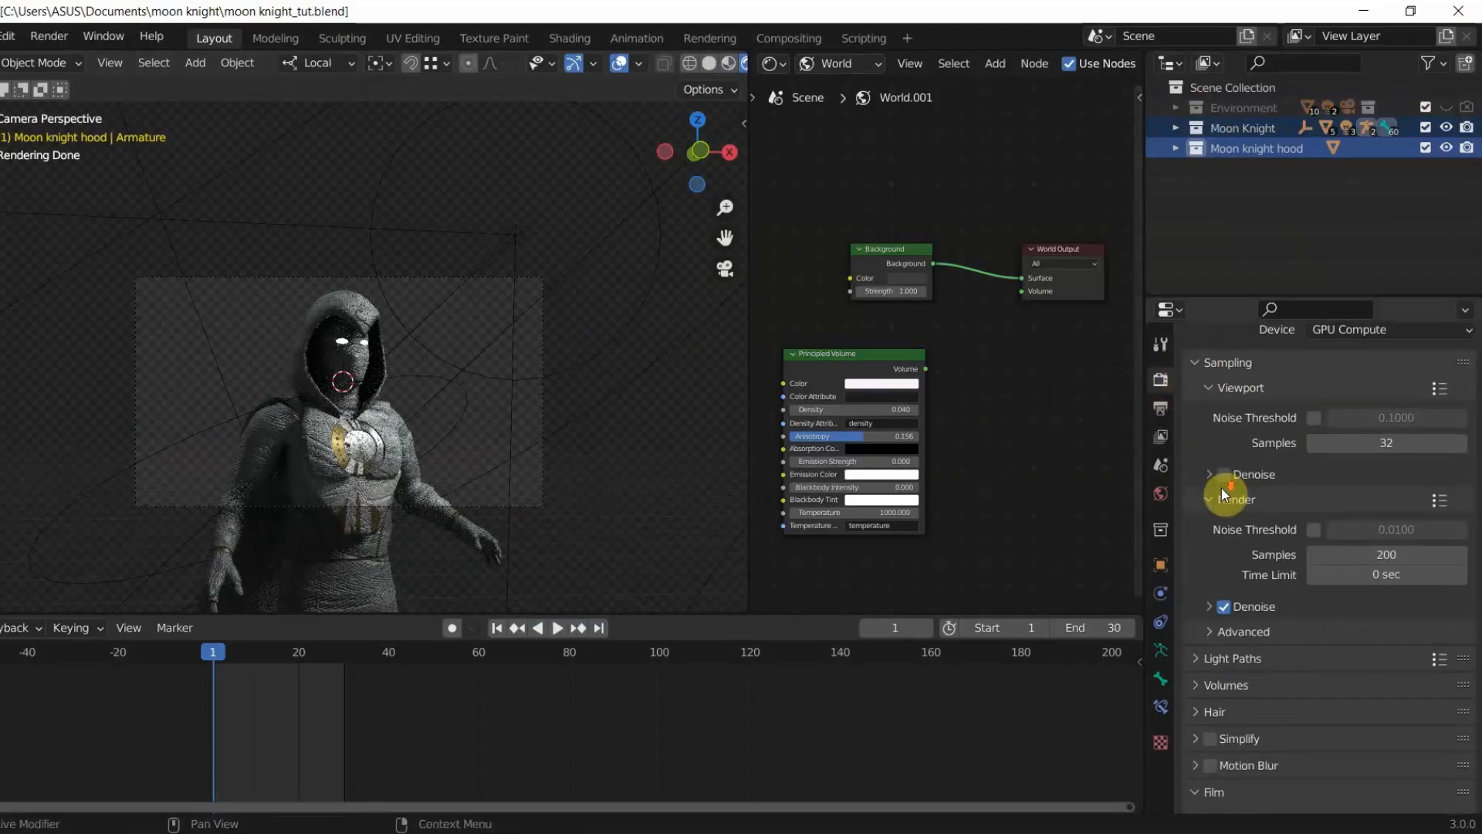
scroll(1226, 525, "down", 3)
left_click(1196, 628)
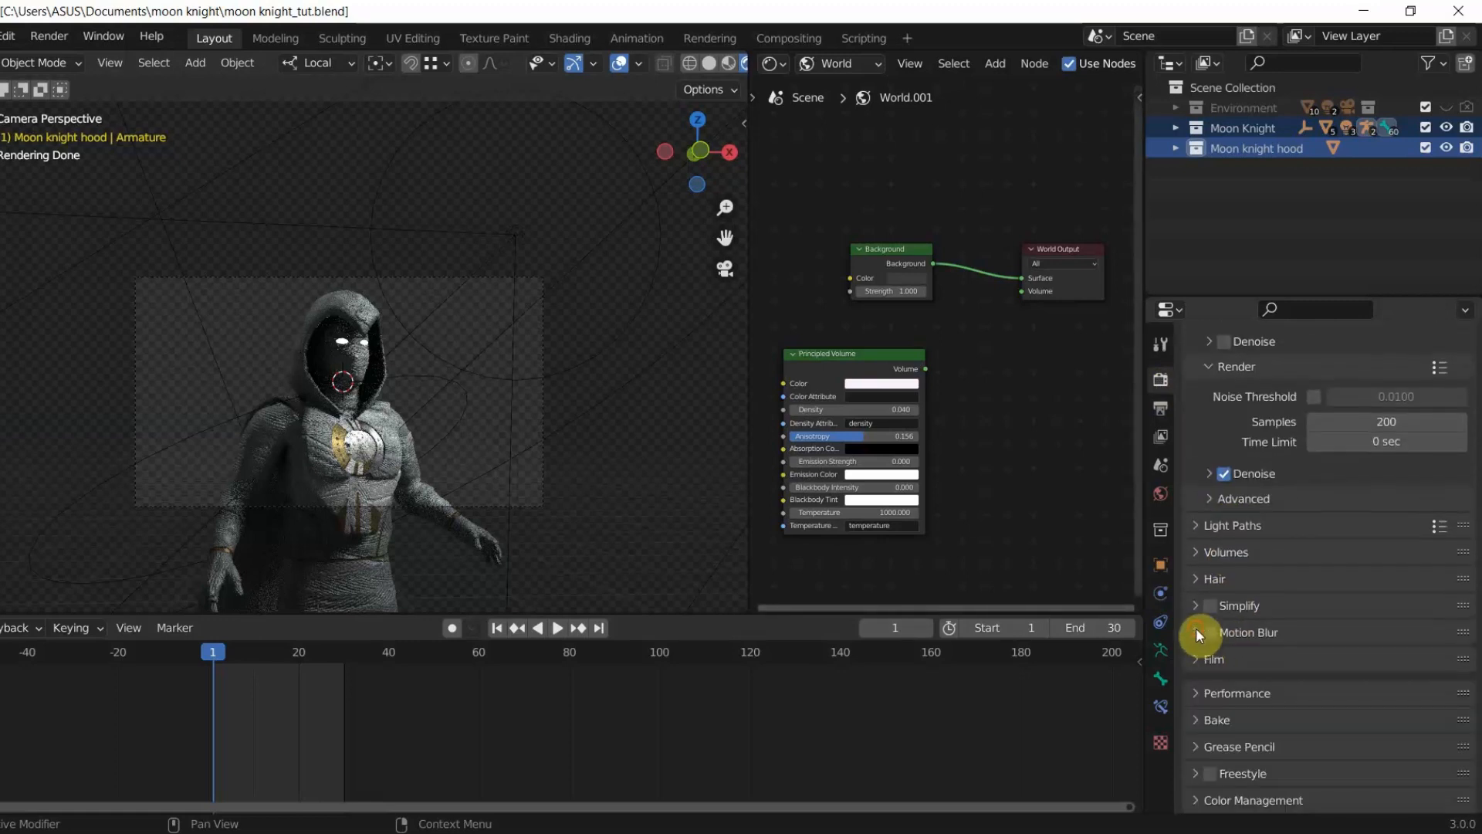
left_click(1193, 666)
scroll(1250, 647, "down", 6)
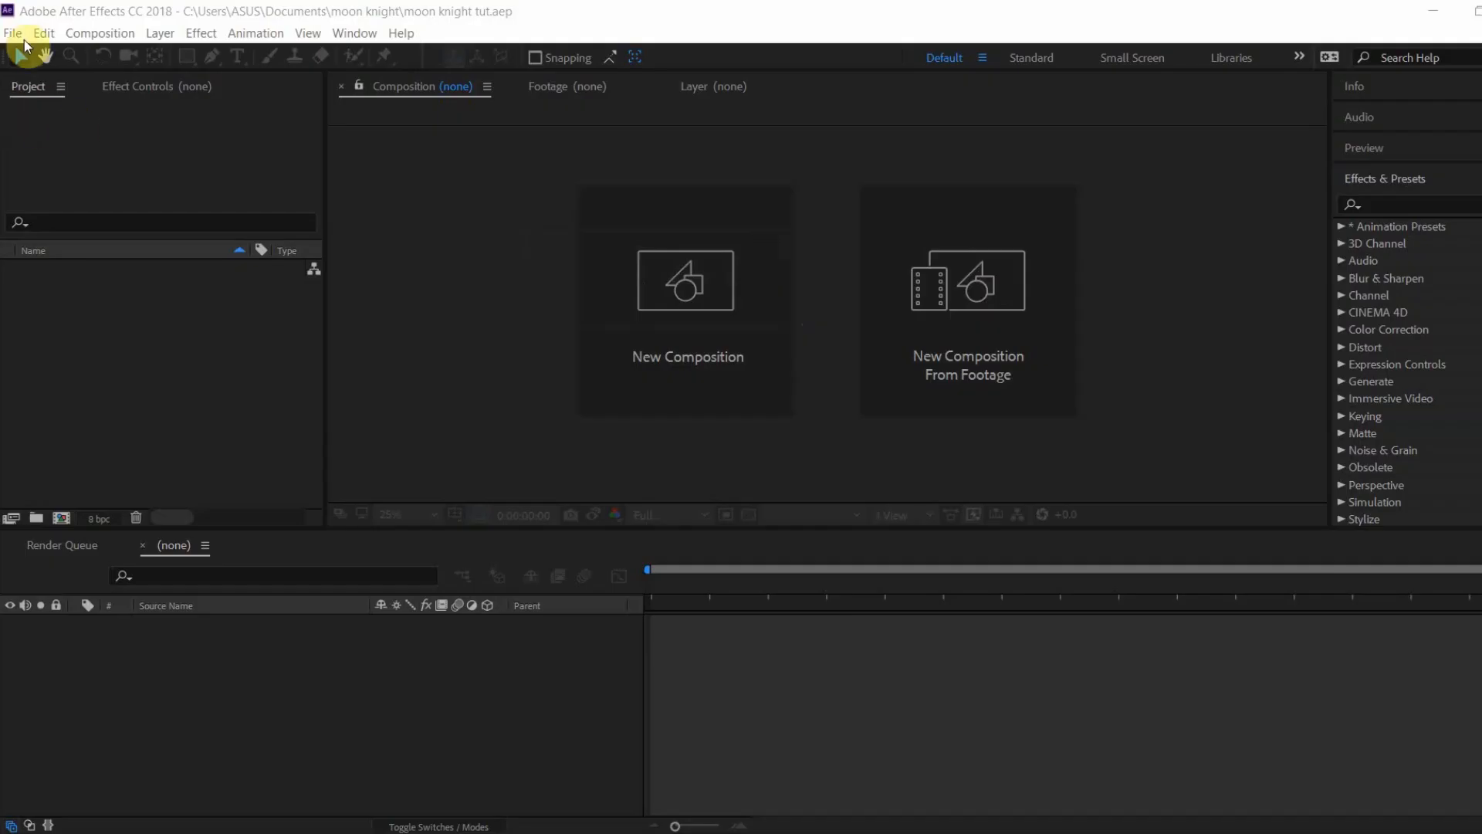
Step: Switch to After Effects, import BG only.png from the render pass folder and create a composition from it
left_click(13, 33)
mouse_move(66, 288)
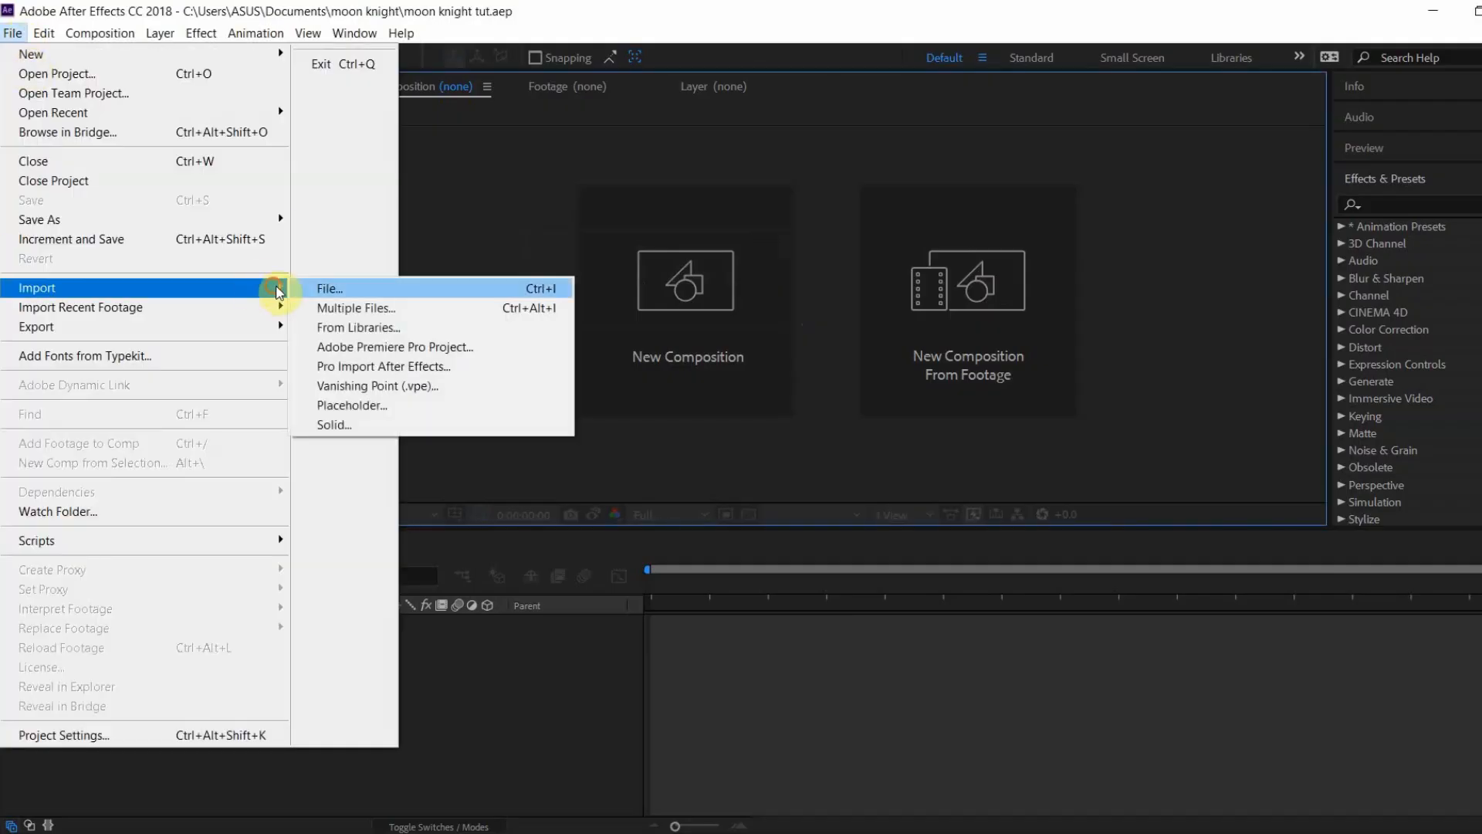
left_click(324, 288)
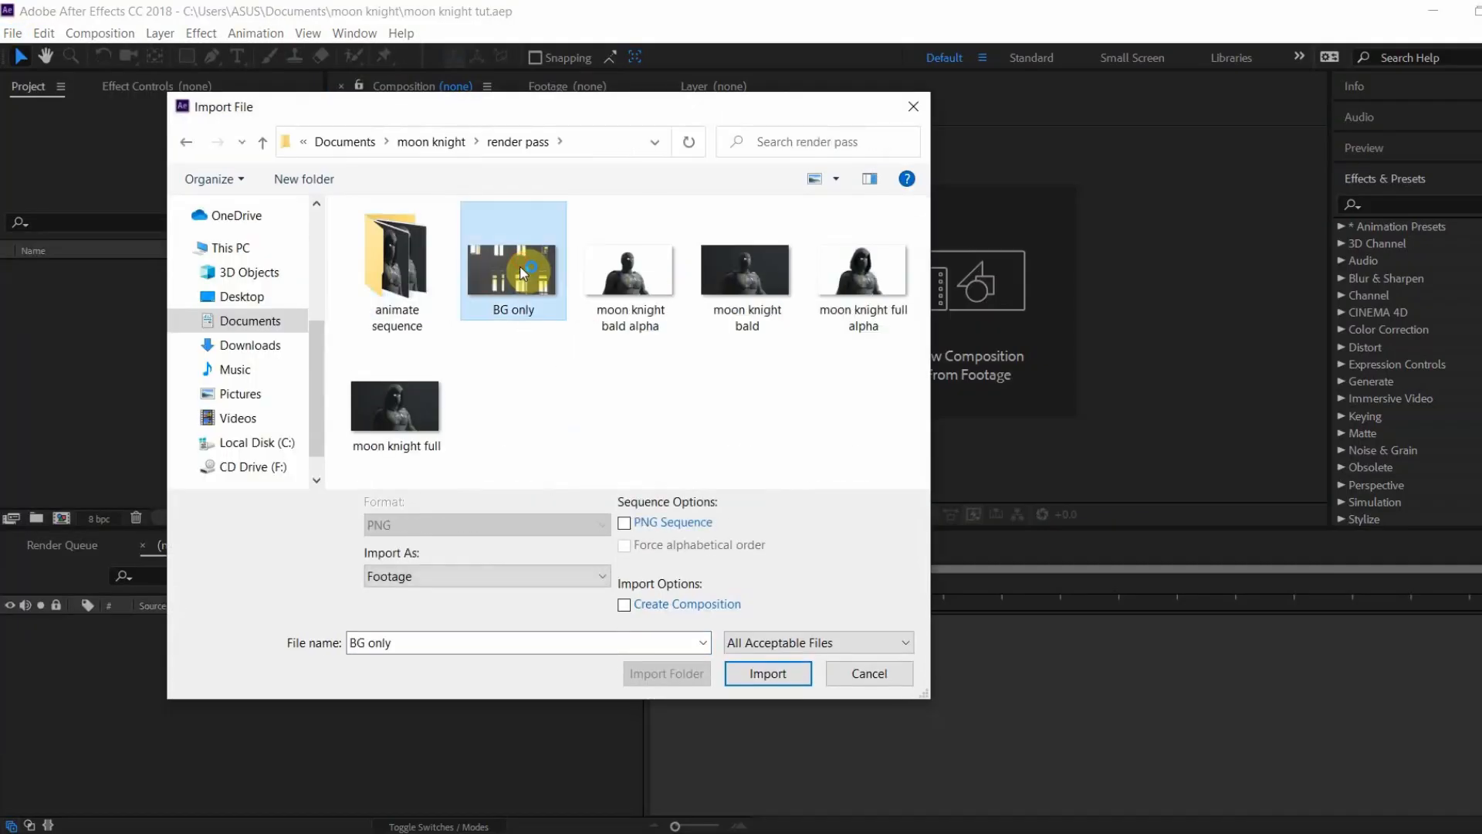
left_click(767, 689)
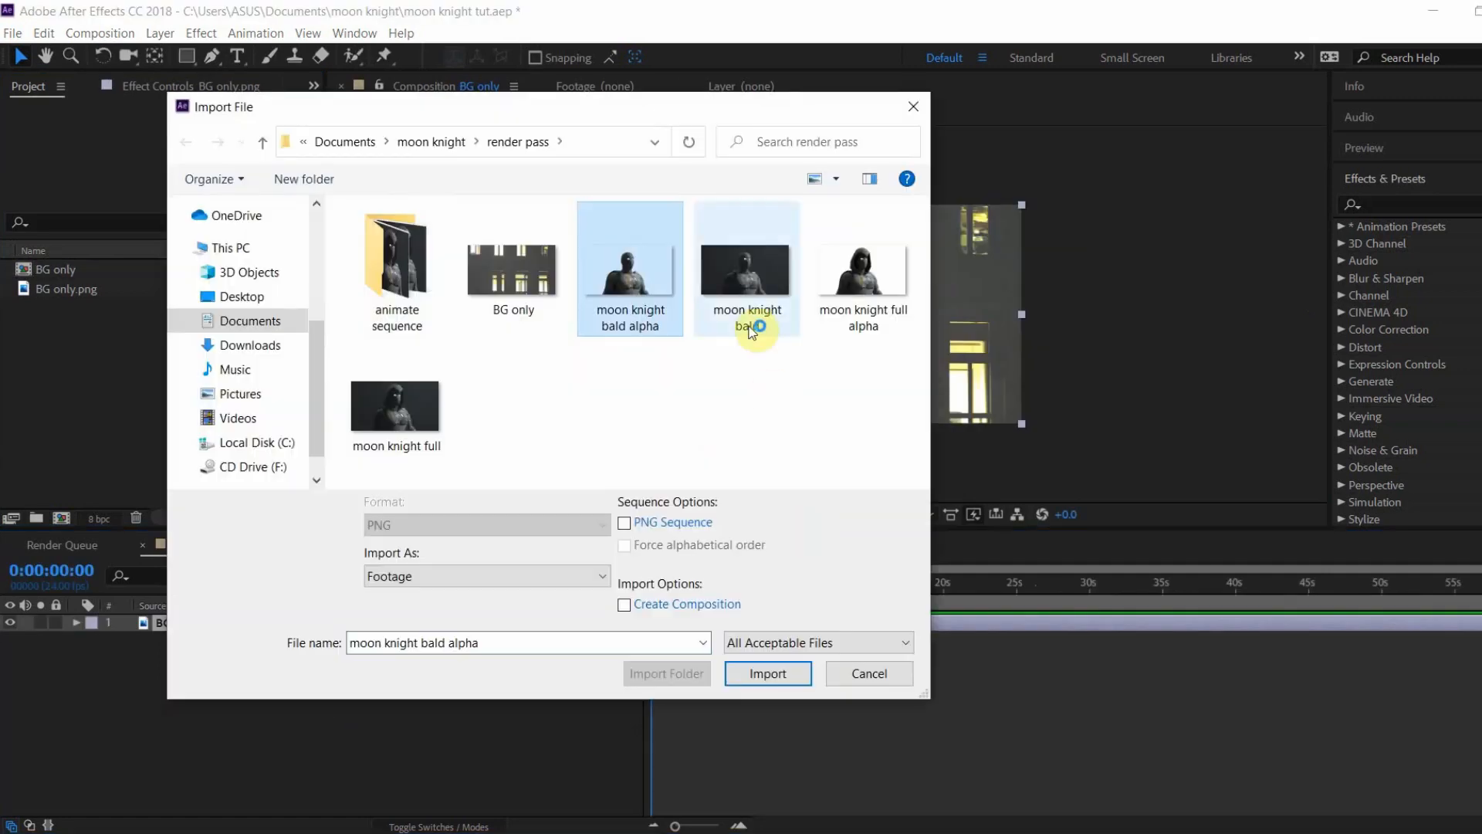
Step: Import the moon knight bald alpha and moon knight bald images and add both as layers above BG only.png
key("Return")
left_click_drag(70, 308, 278, 633)
left_click(13, 33)
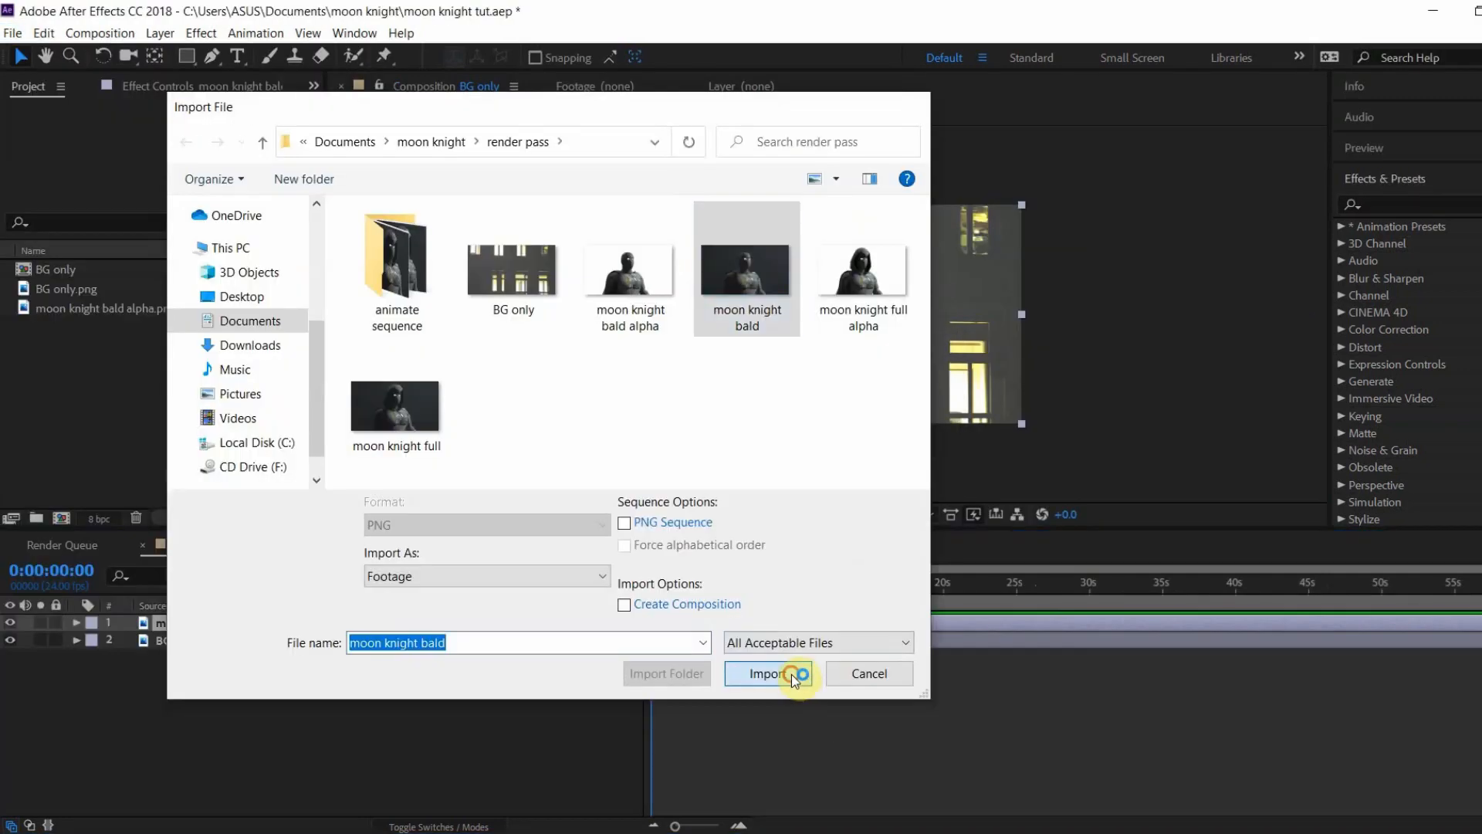
left_click(788, 581)
left_click_drag(116, 337, 287, 640)
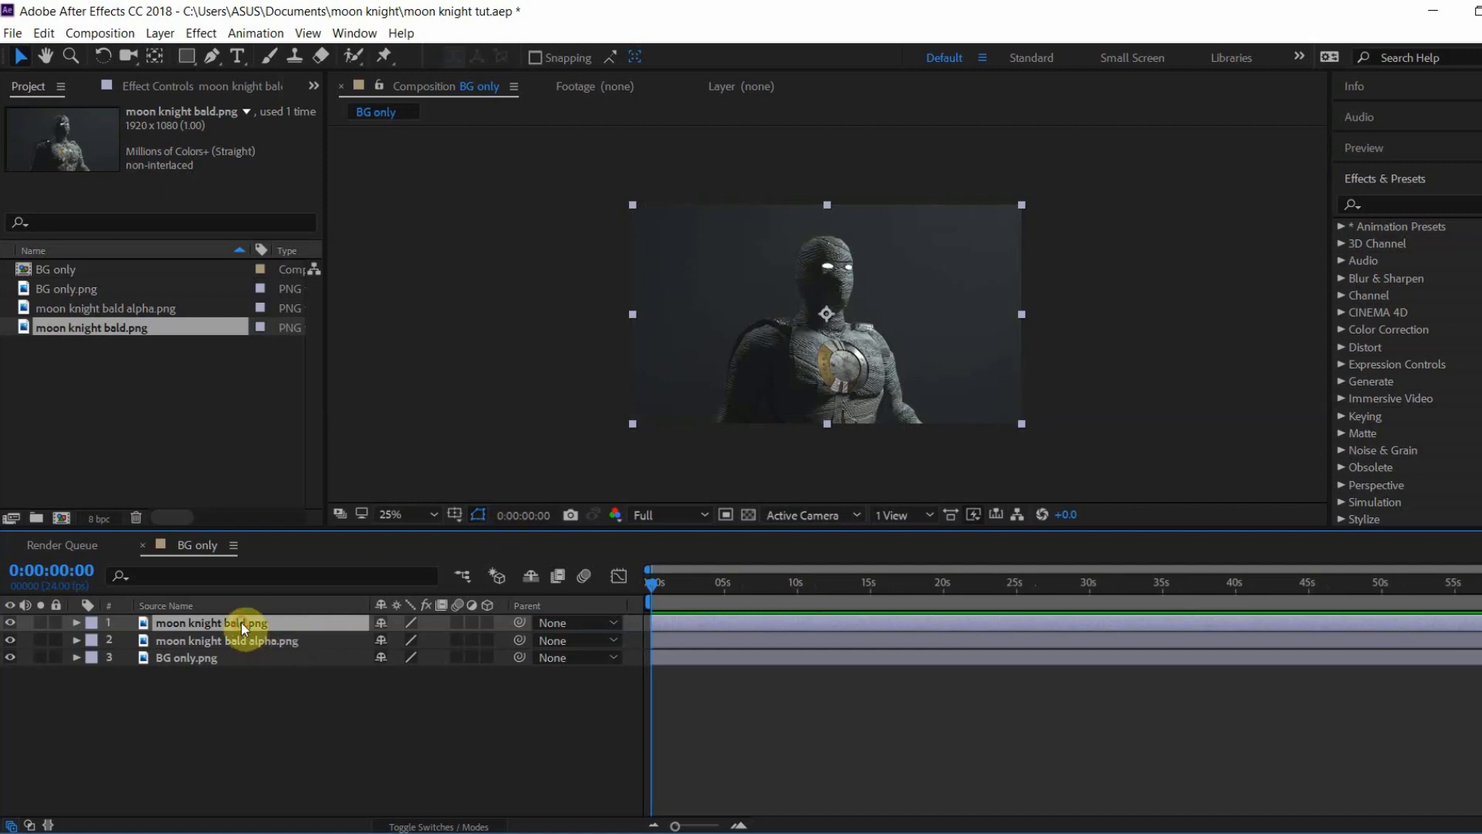
Step: Place moon knight bald.png below moon knight bald alpha.png and set its track matte to Alpha Matte
left_click_drag(240, 622, 244, 648)
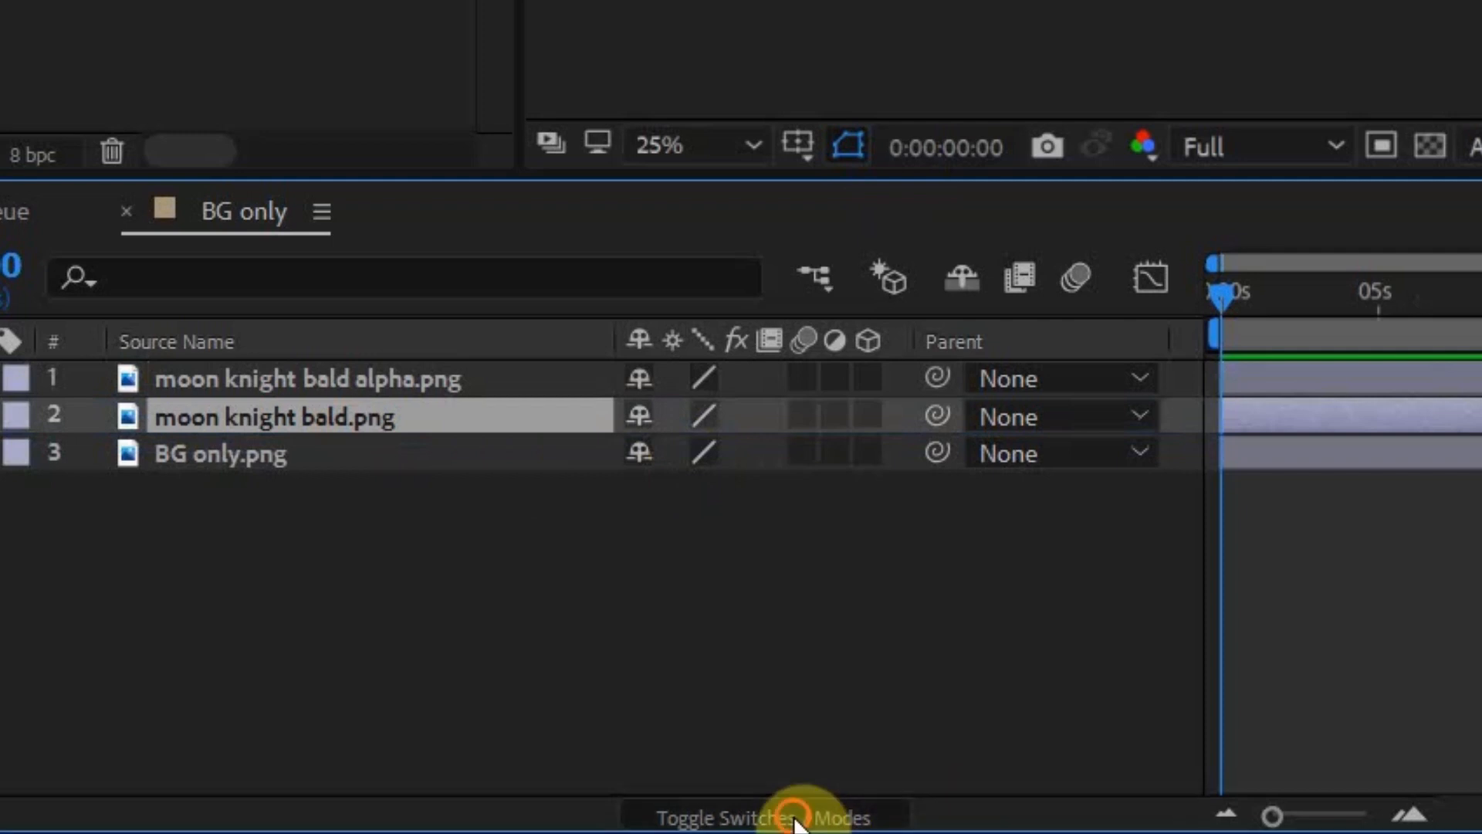
left_click(795, 818)
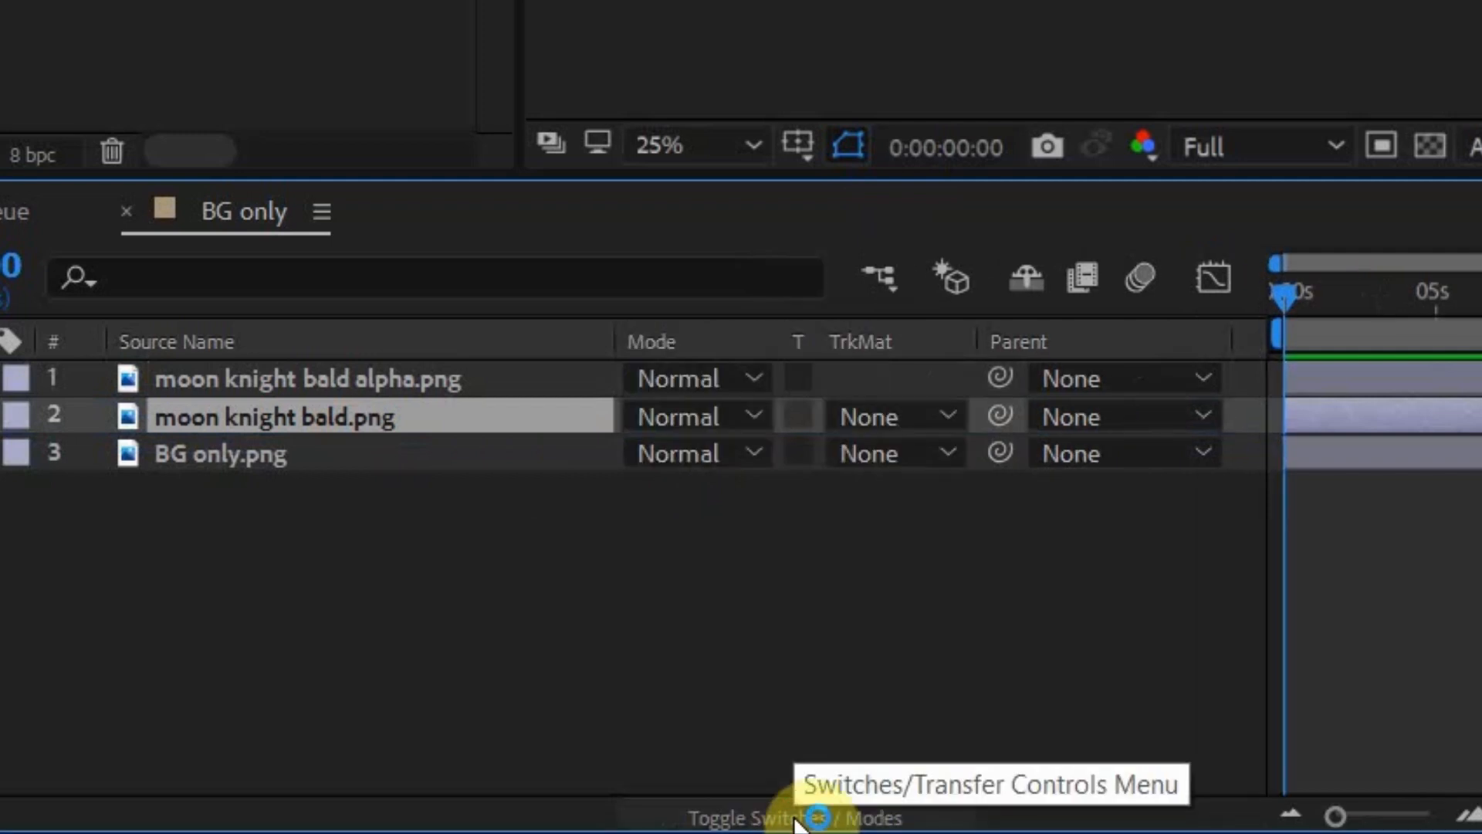
left_click(926, 426)
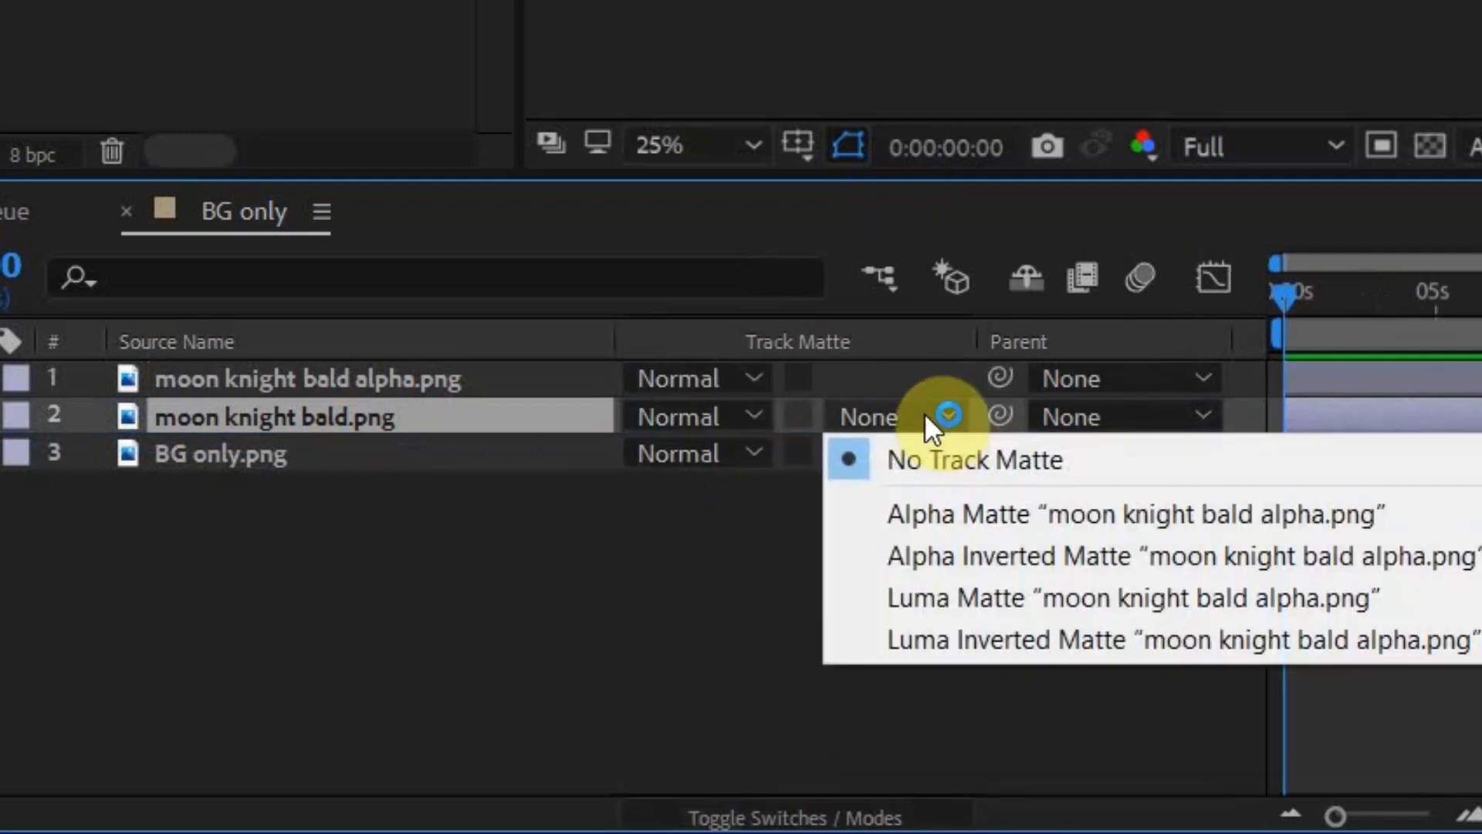
left_click(974, 517)
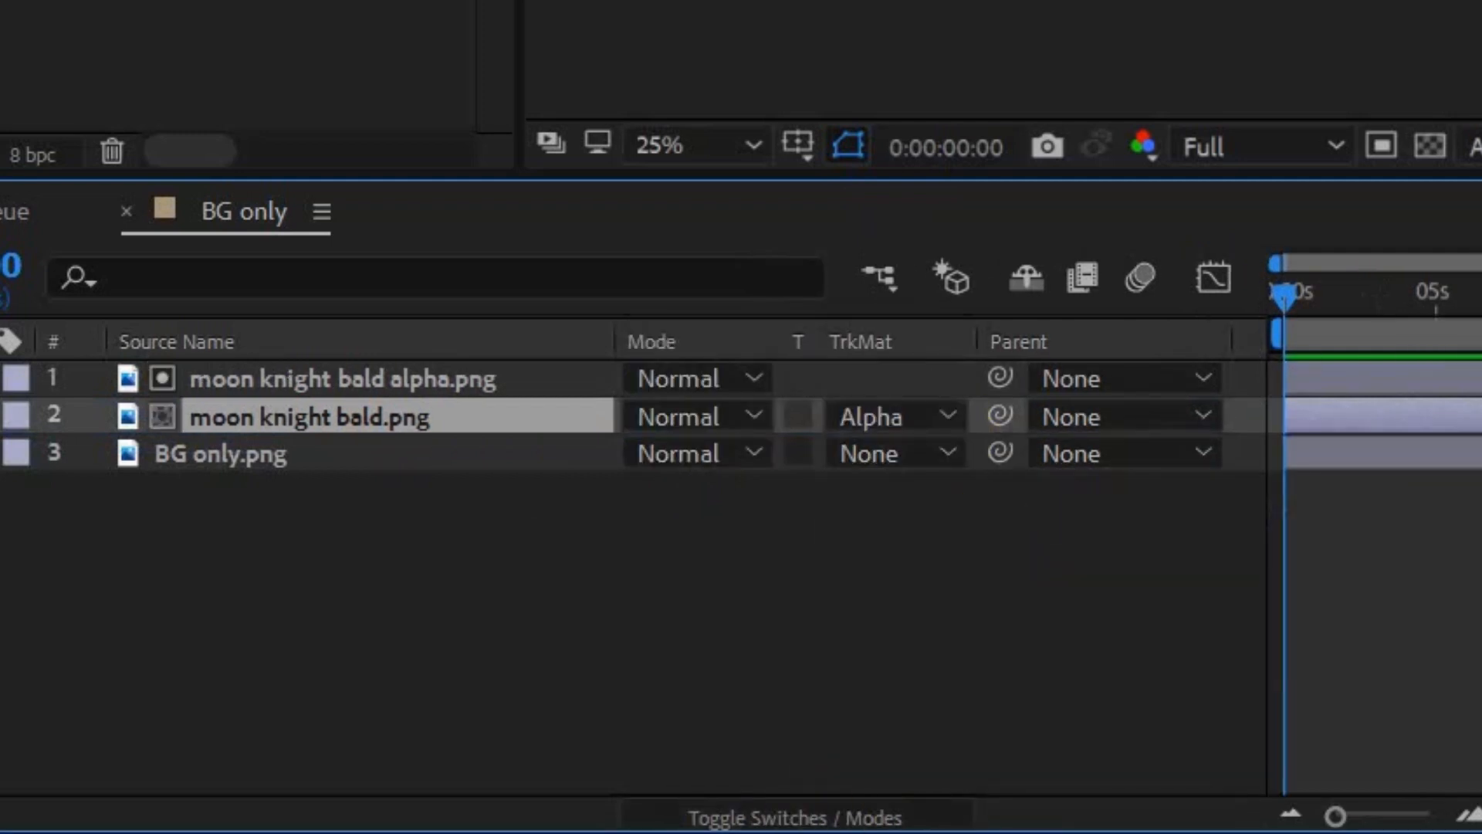
Step: Import image 0009 from the animate sequence folder and 0009 from its alpha subfolder as stills, adding both as top layers with the alpha uppermost
left_click(373, 289)
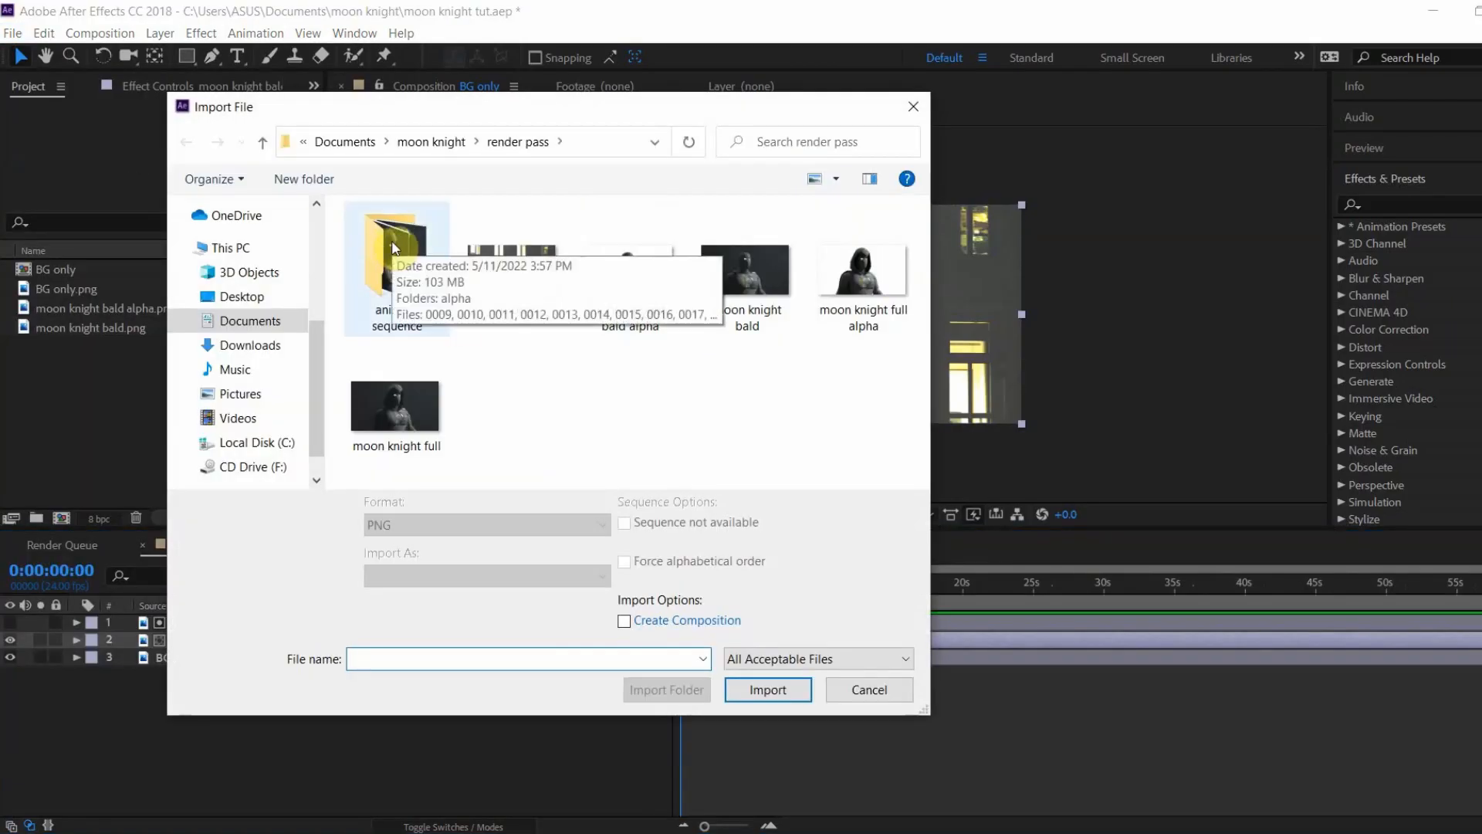
double_click(394, 247)
left_click(509, 266)
left_click(624, 524)
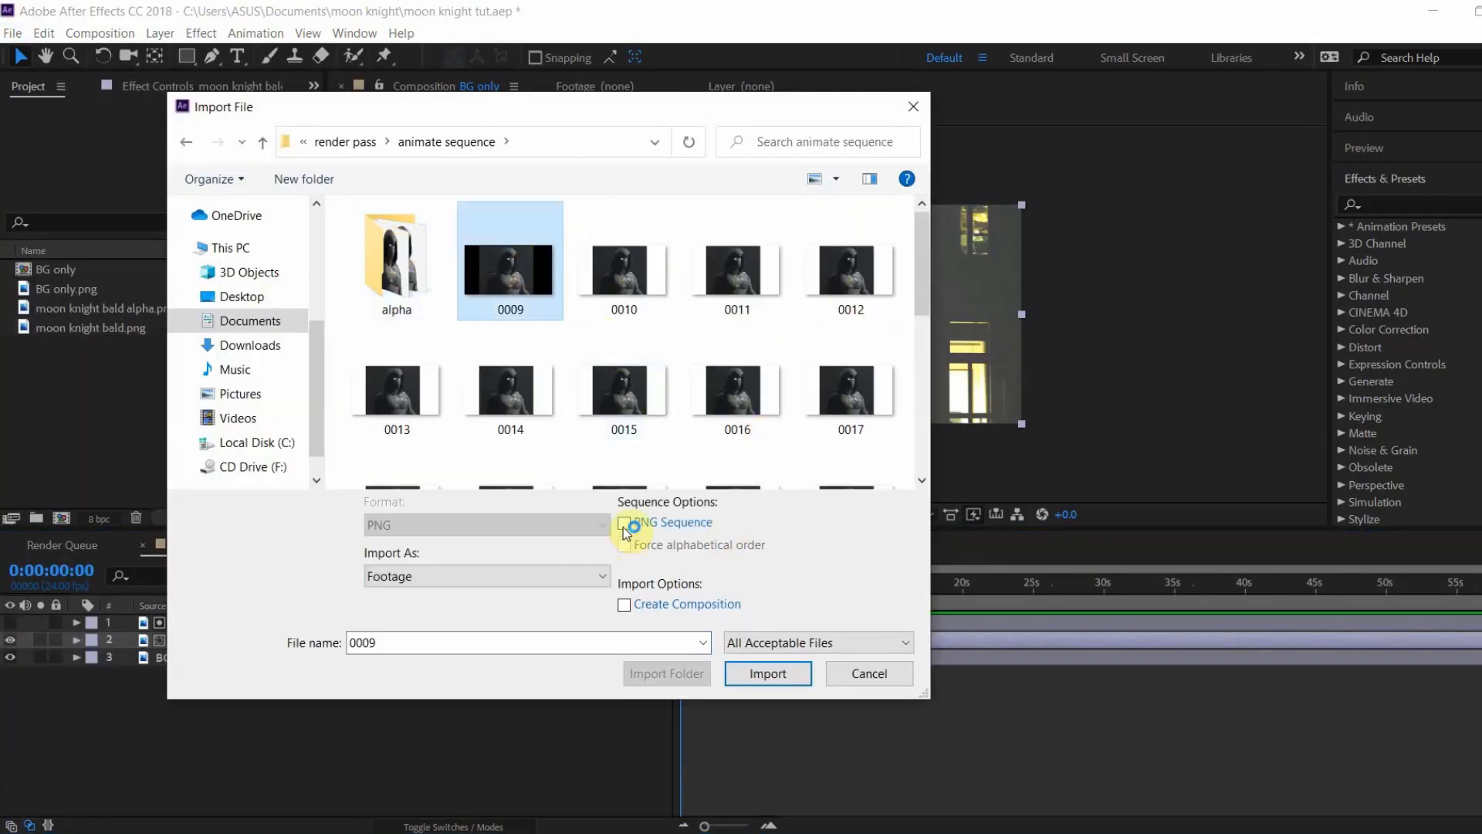
left_click(774, 675)
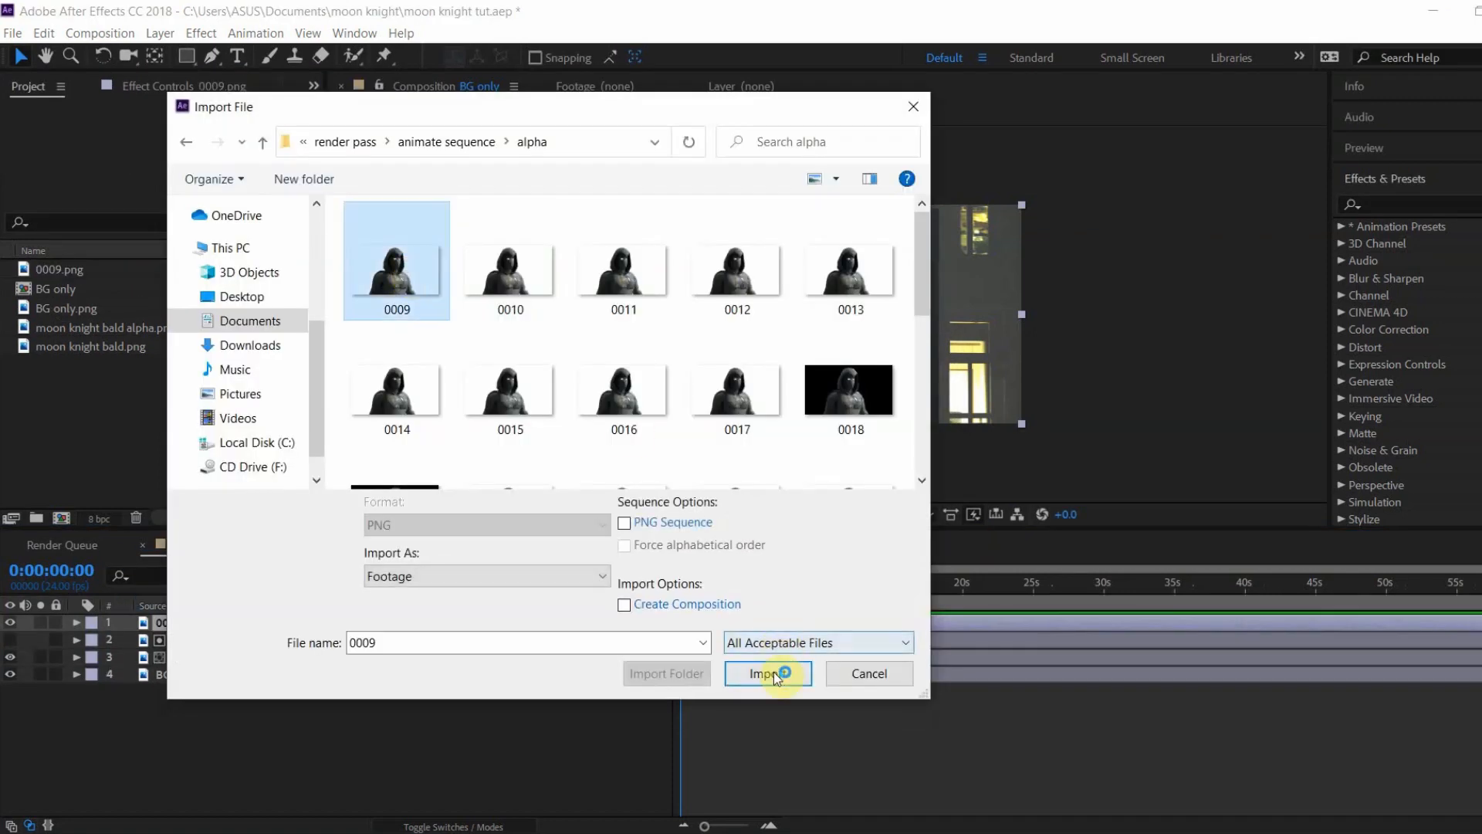
left_click(771, 673)
left_click_drag(109, 284, 280, 622)
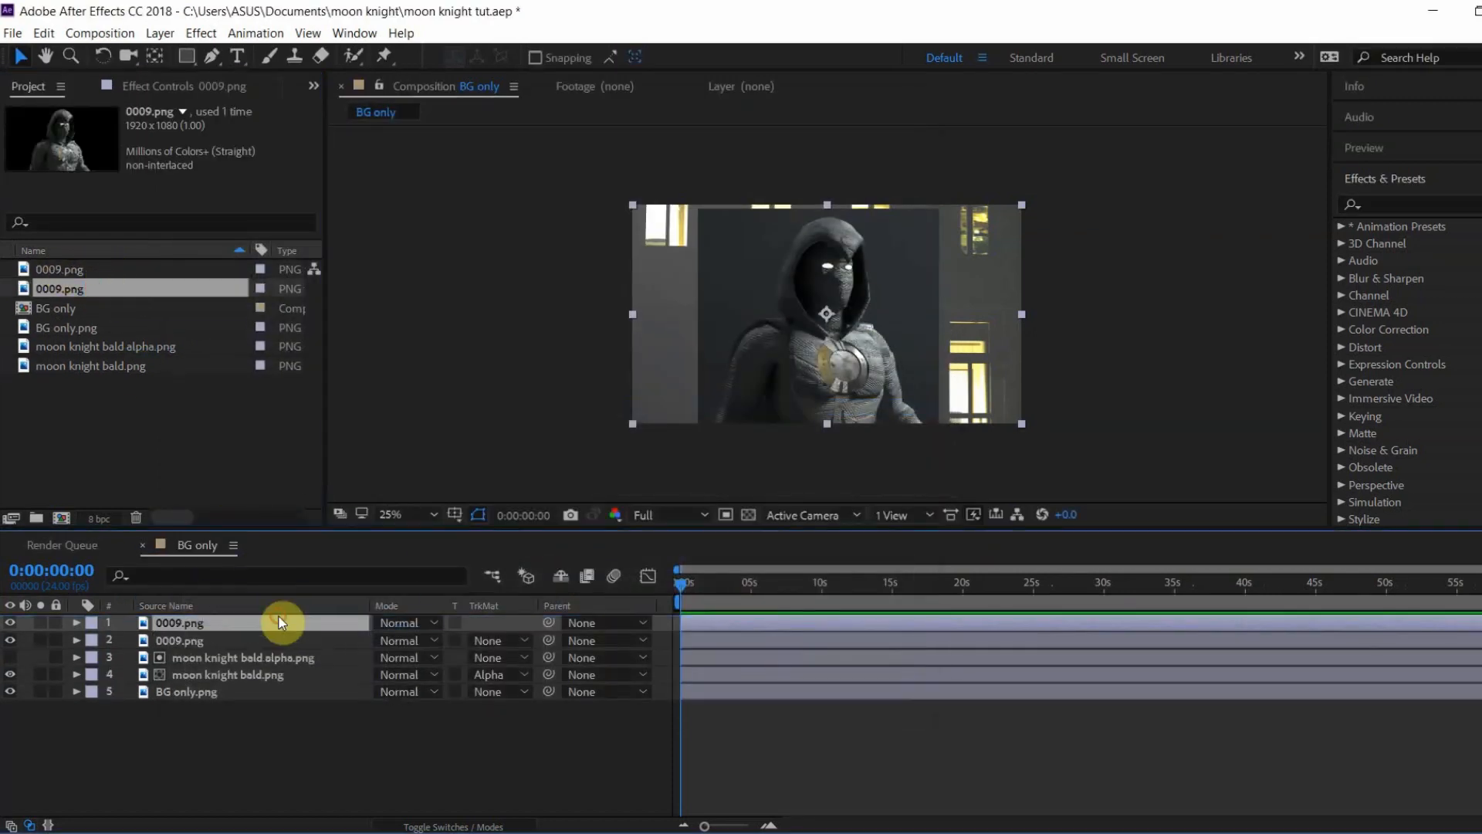
Step: Set the lower 0009.png layer's track matte to Alpha Matte, using the top 0009.png layer, and check it in solo
left_click(518, 641)
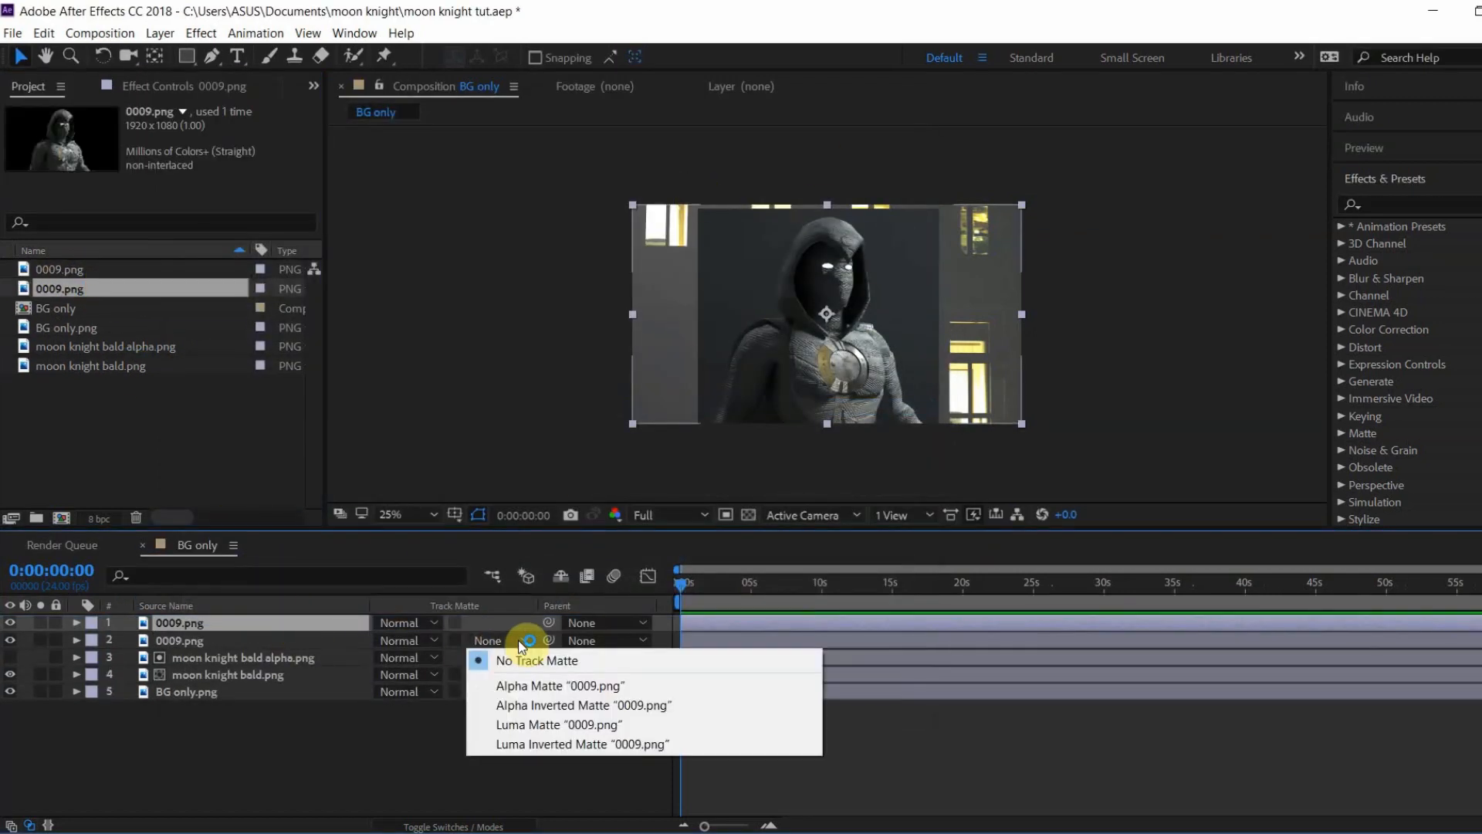
left_click(533, 685)
left_click(40, 642)
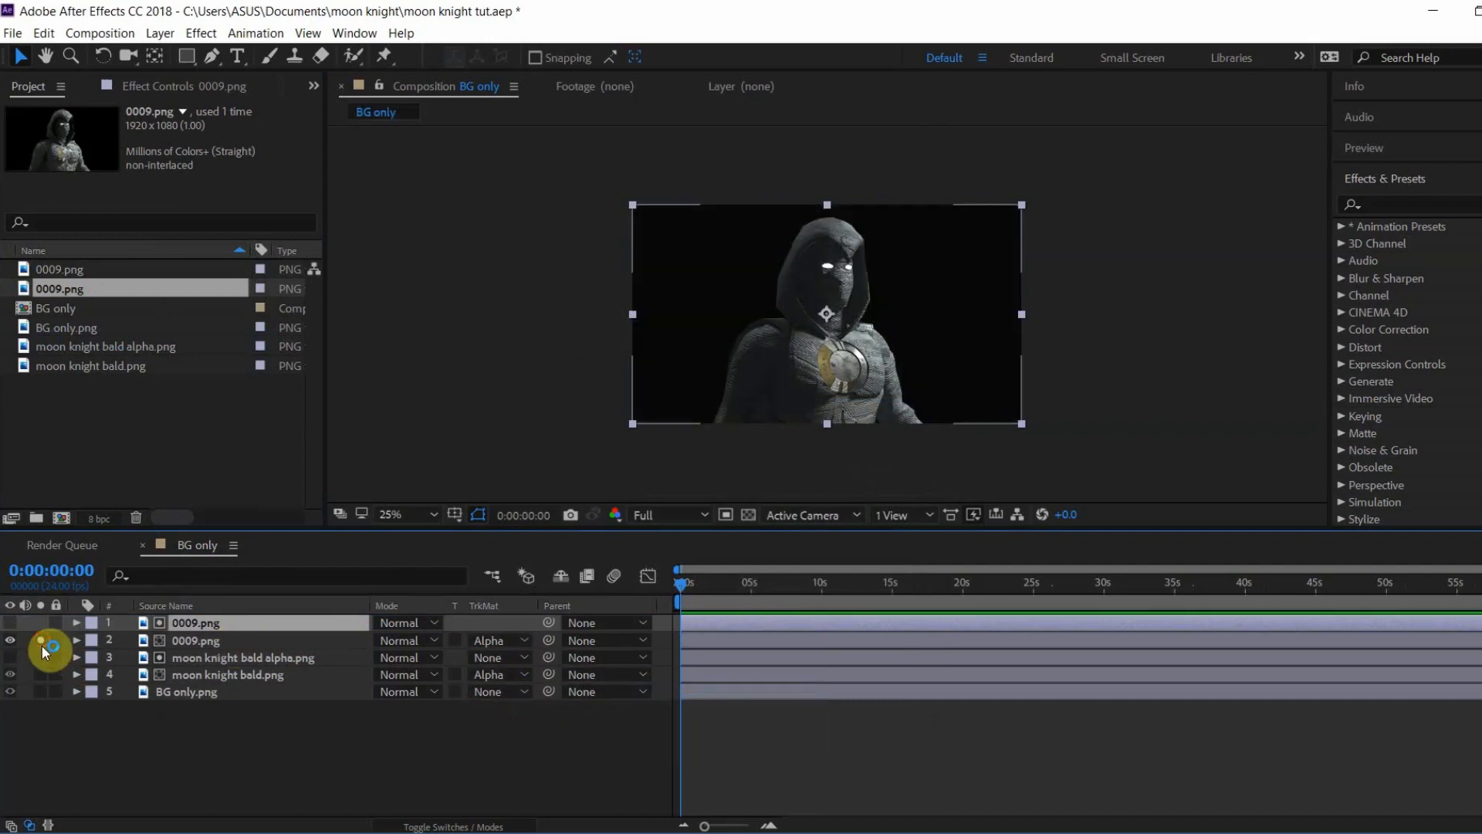
left_click(337, 734)
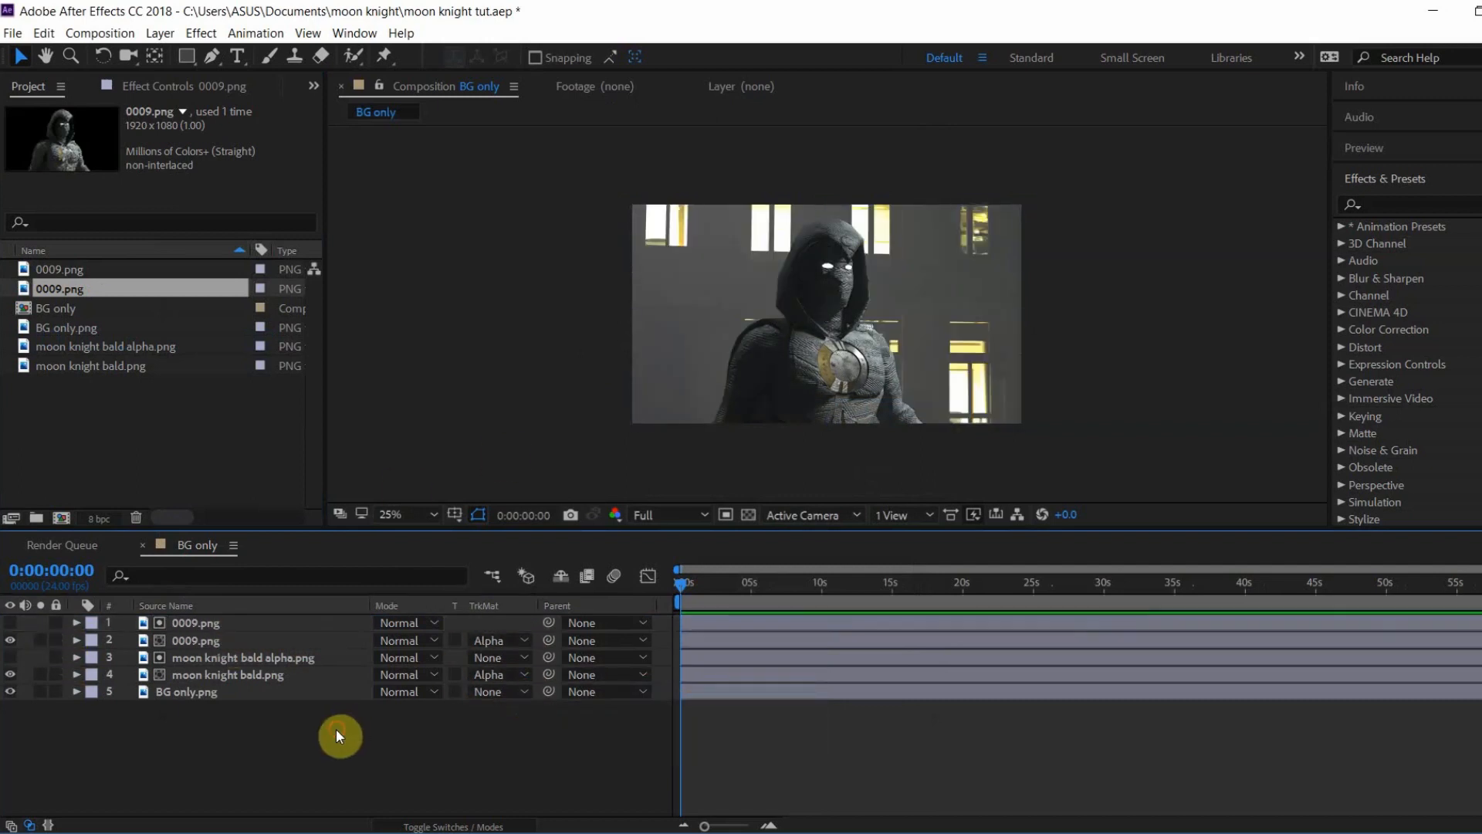
Step: Pre-compose the moon knight bald alpha.png and moon knight bald.png layers as "moon knight without hood"
left_click(248, 674)
left_click(251, 658, "ctrl")
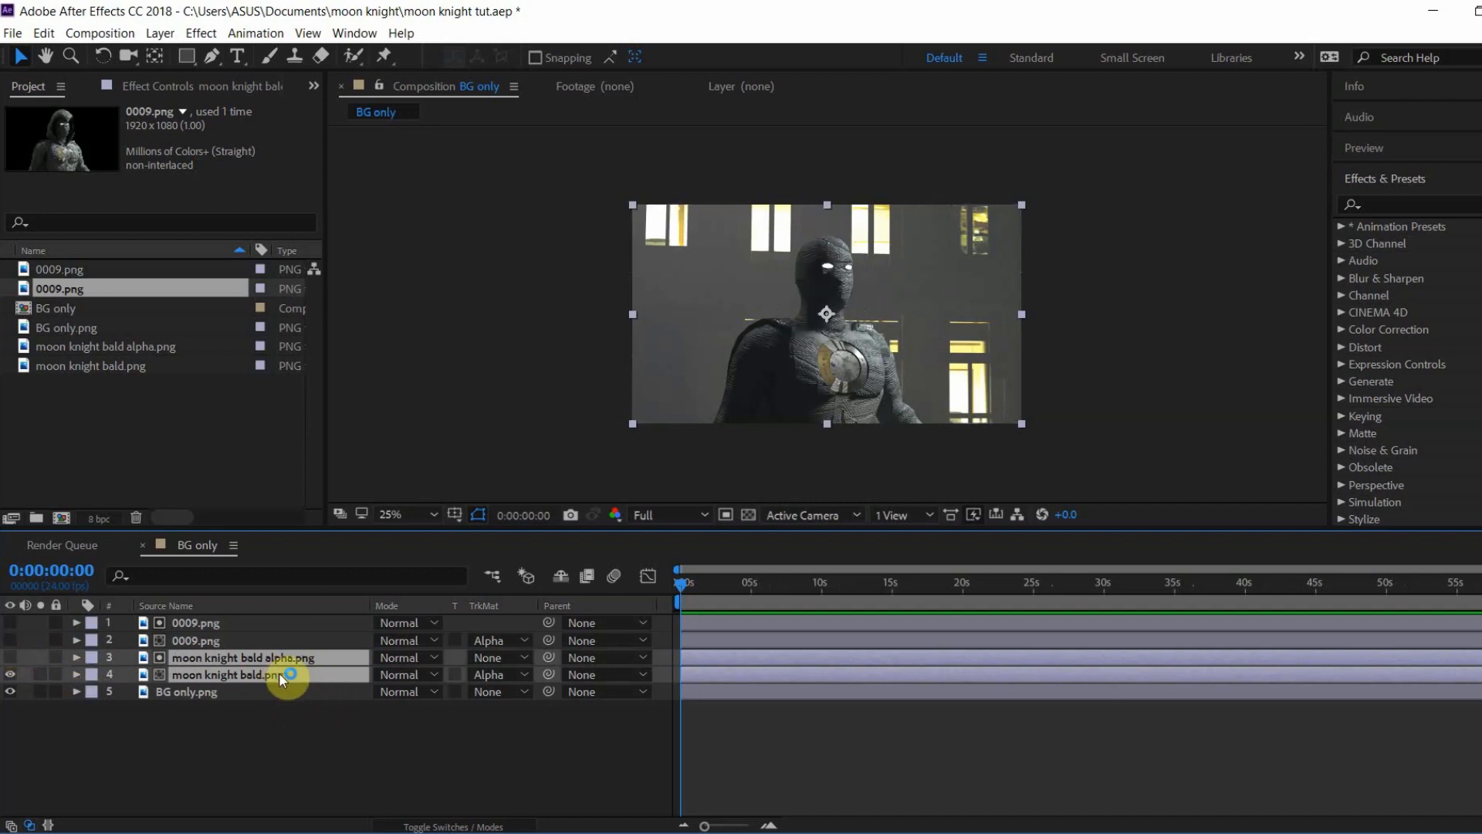
key("ctrl+shift+c")
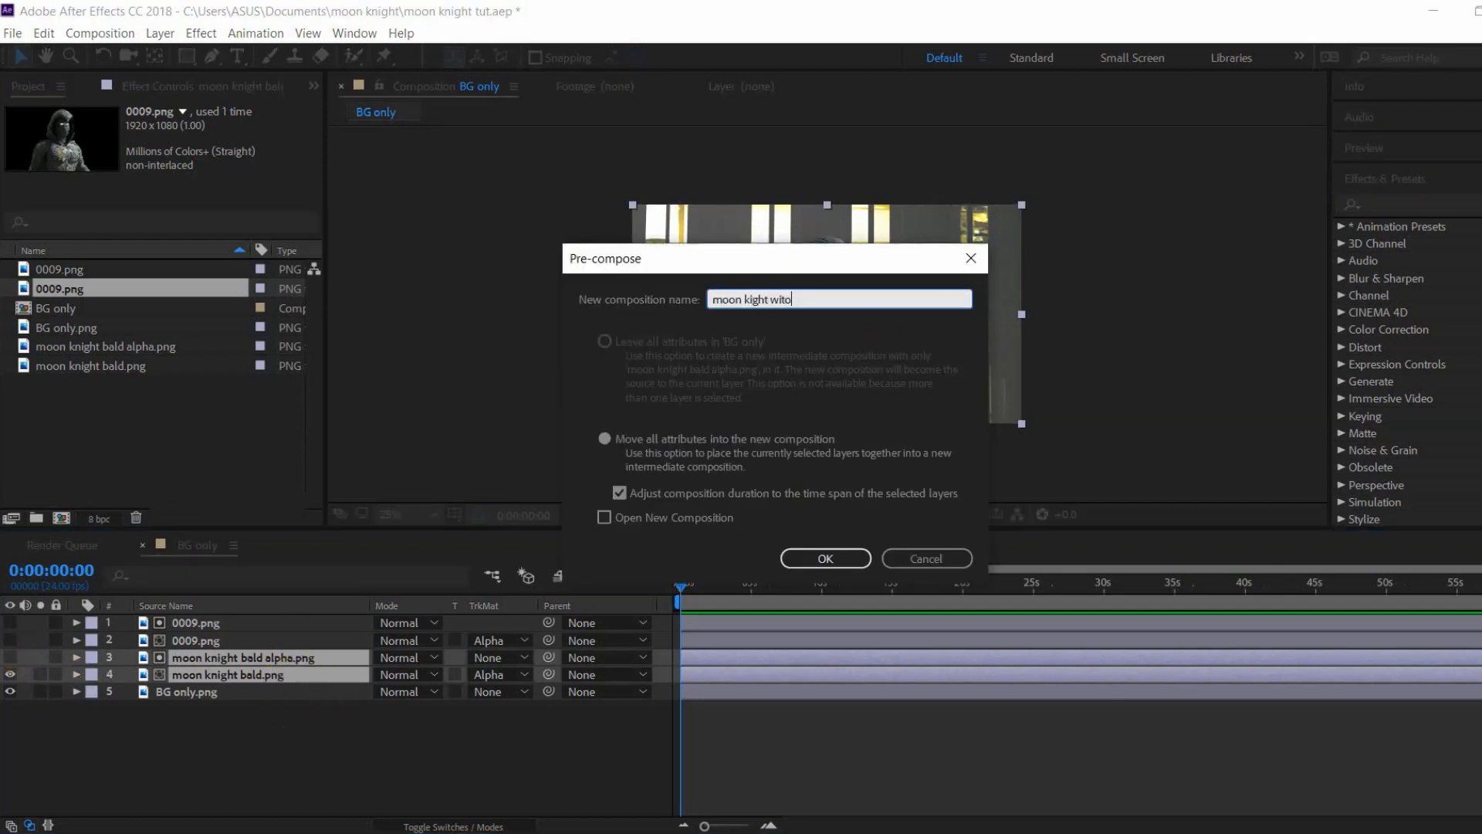
type("moon kight without hood")
double_click(756, 299)
left_click(843, 560)
Step: Turn the lower 0009.png layer's visibility back on and pre-compose both 0009.png layers as "moon knight with hood"
left_click(205, 642)
left_click(10, 640)
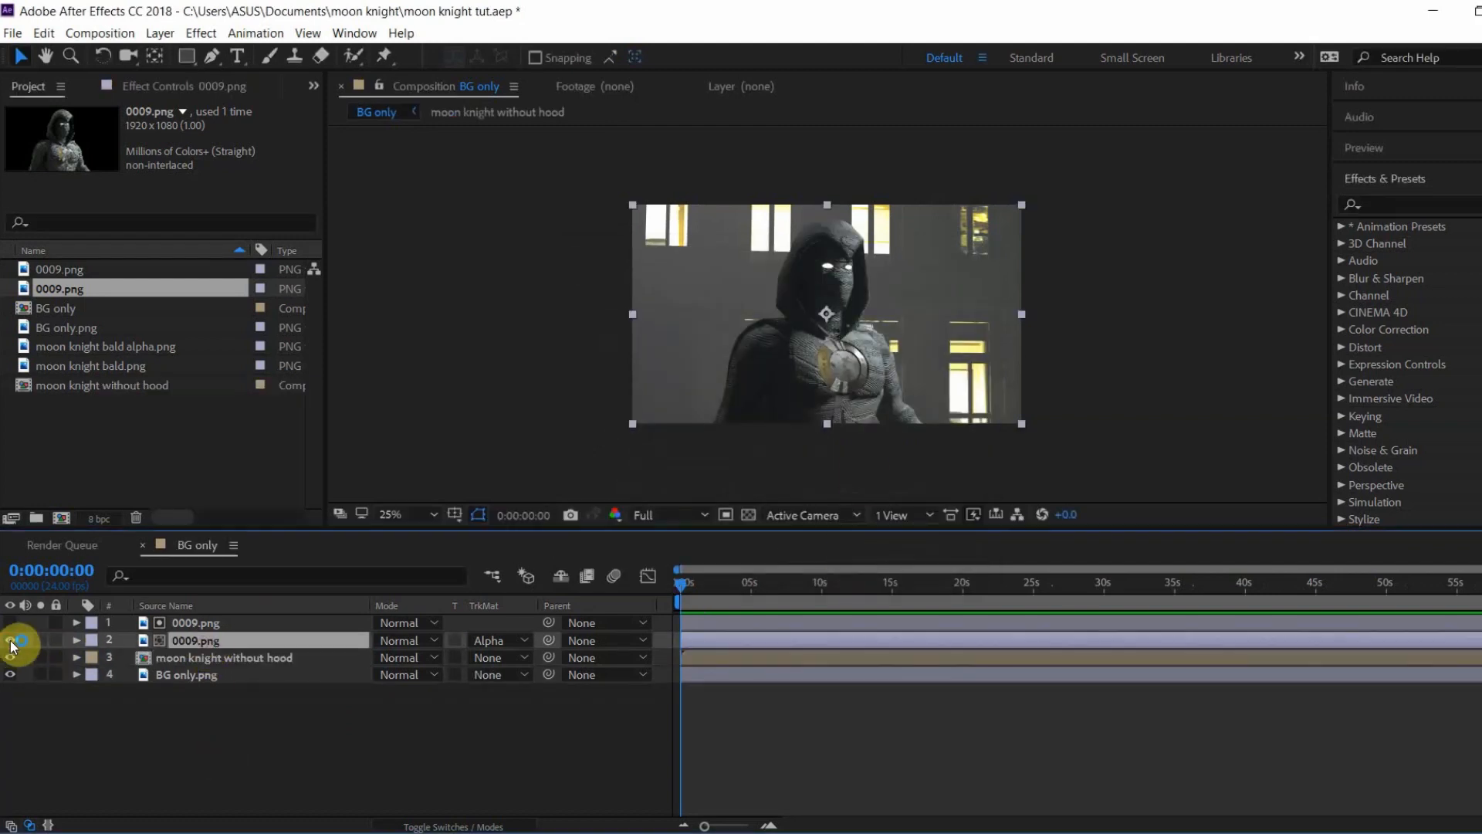
left_click(223, 623, "ctrl")
key("ctrl+shift+c")
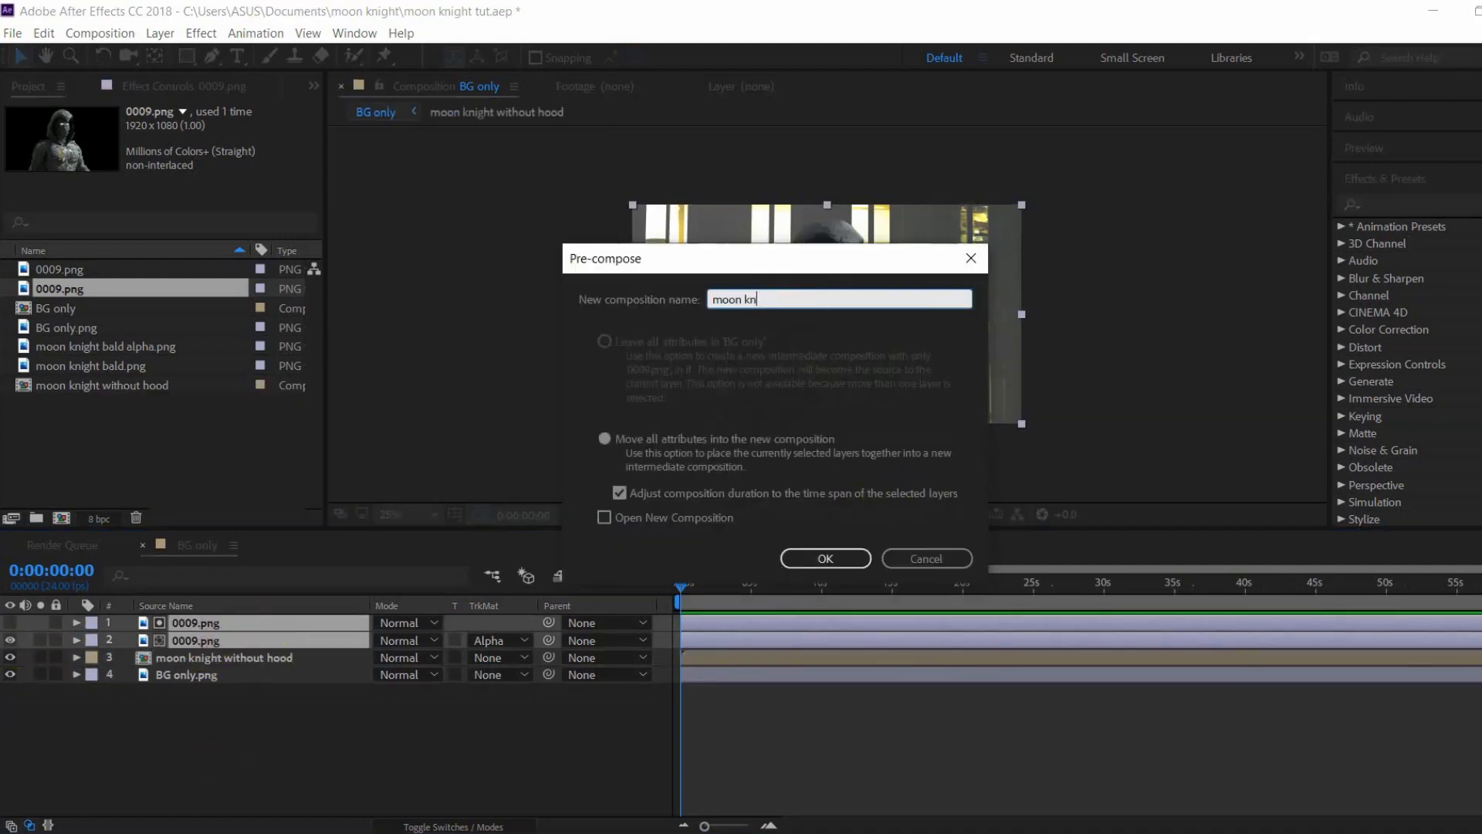
left_click(832, 567)
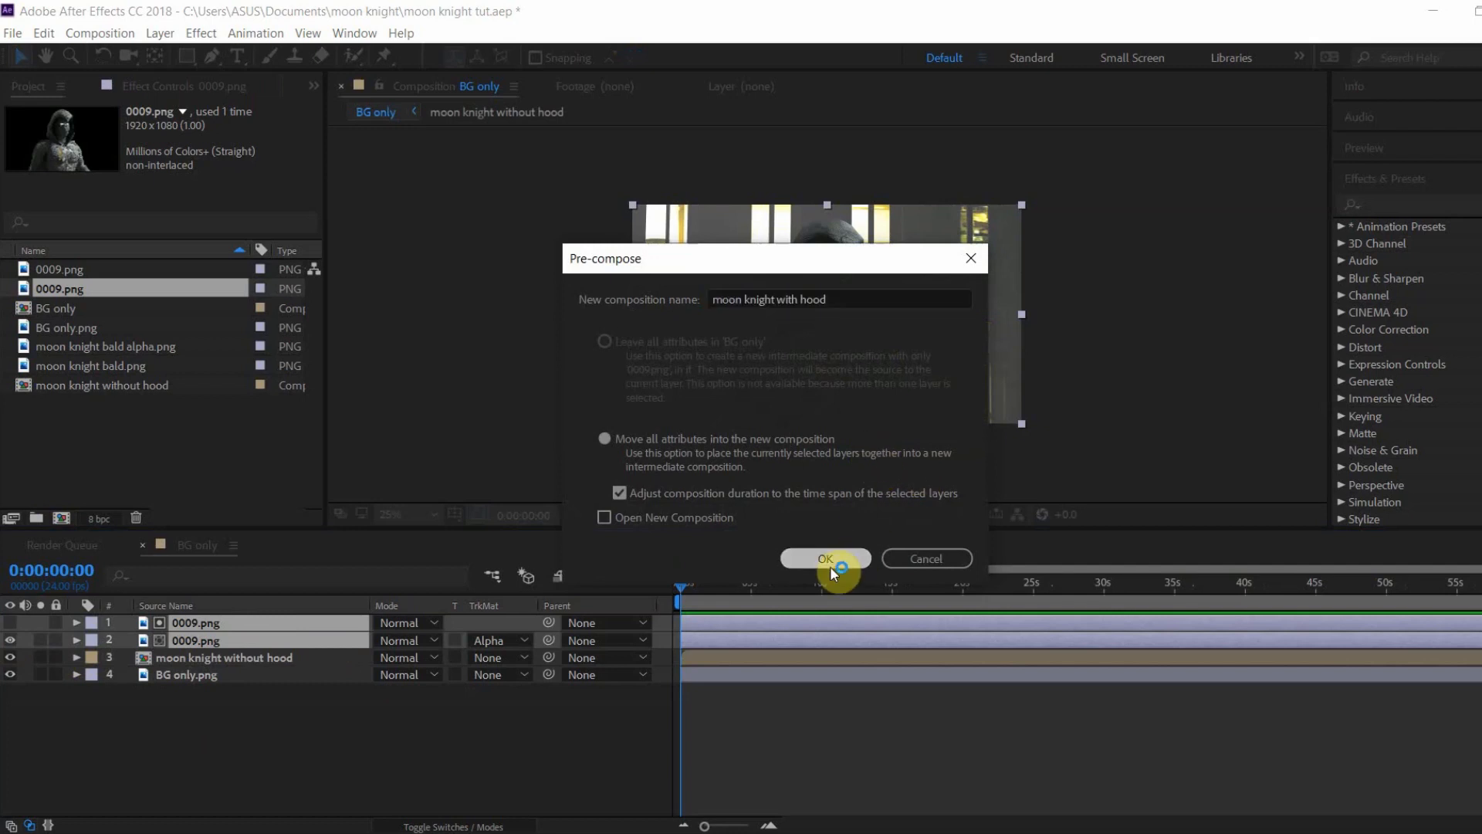
Step: Import the green-screen clip IMG_7031.mp4 from the Downloads folder and add it as the top layer
key("ctrl+i")
left_click(866, 380)
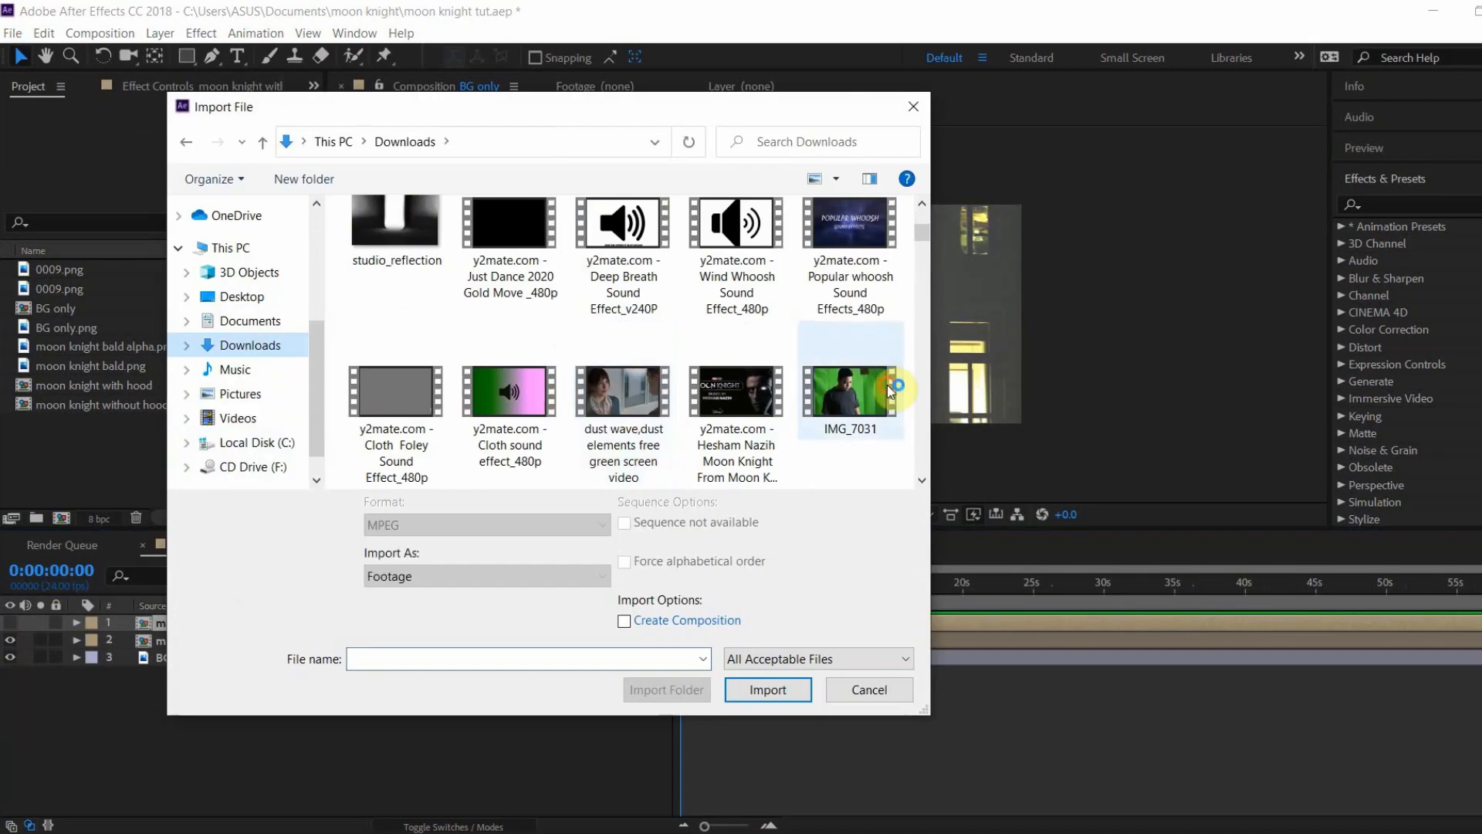
left_click(764, 688)
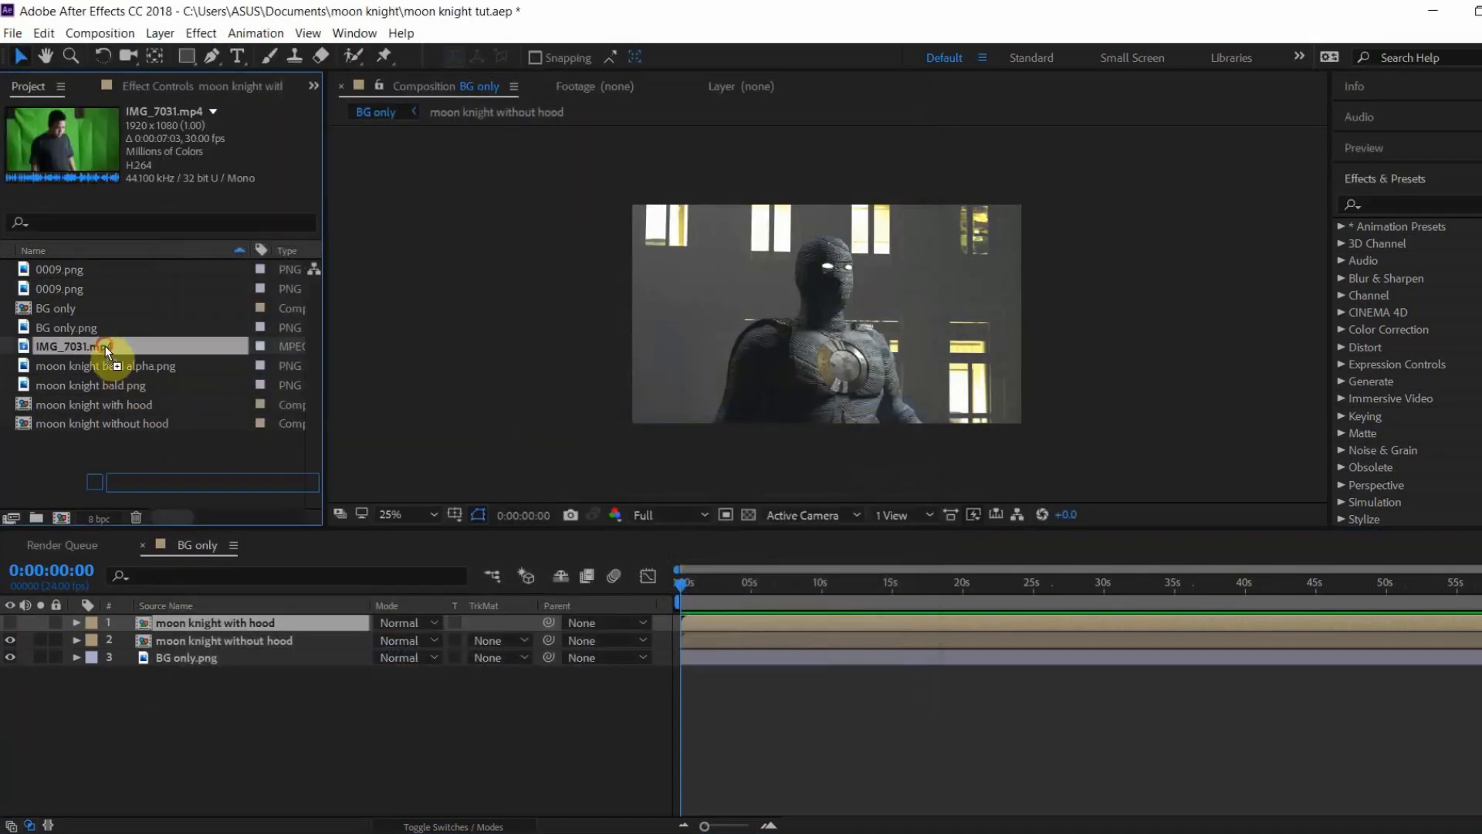
left_click_drag(105, 346, 281, 622)
Step: Find the Keylight (1.2) effect and apply it to the IMG_7031.mp4 layer
left_click(1476, 205)
type("key")
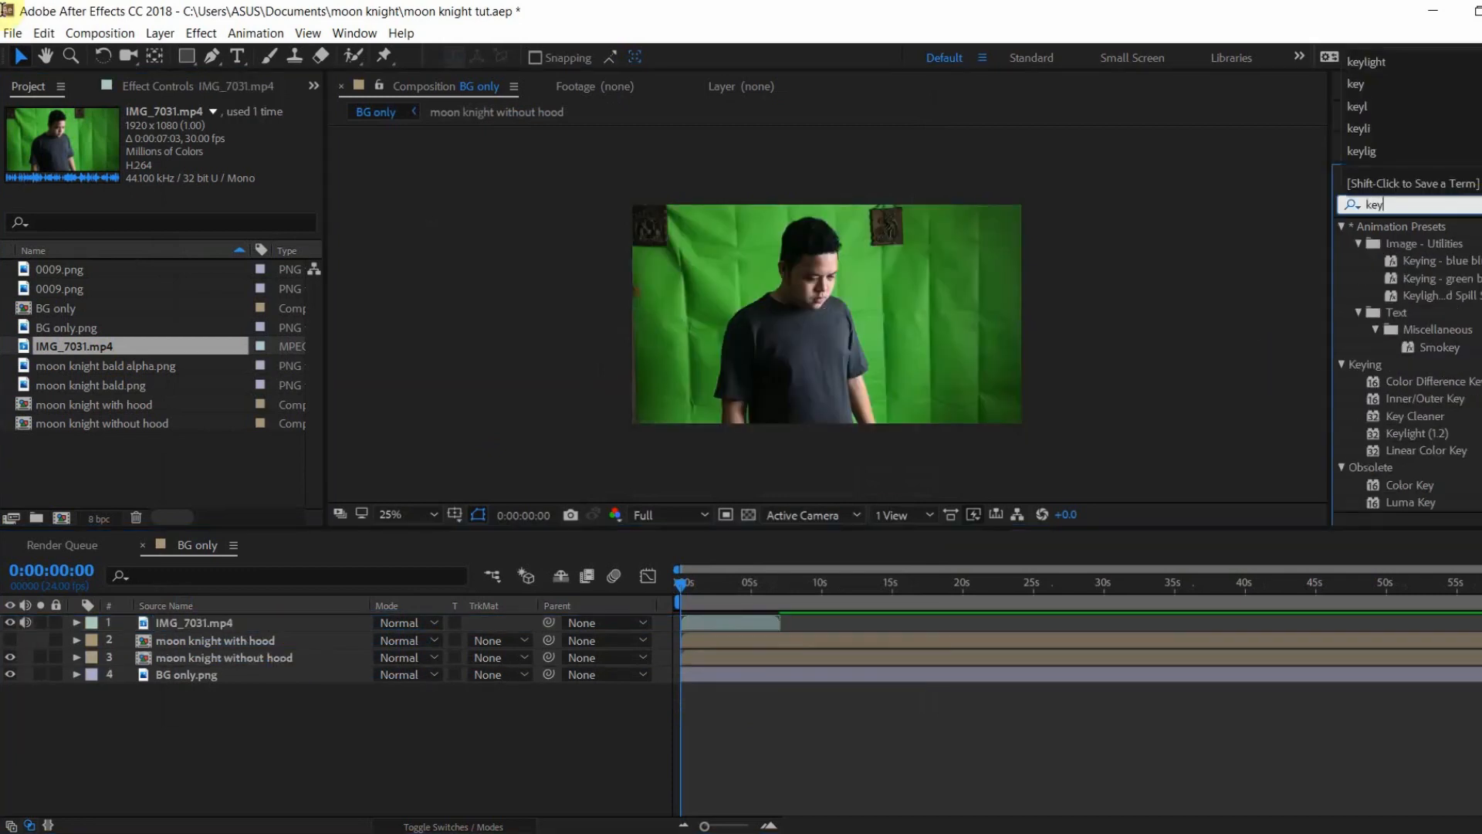
type("light")
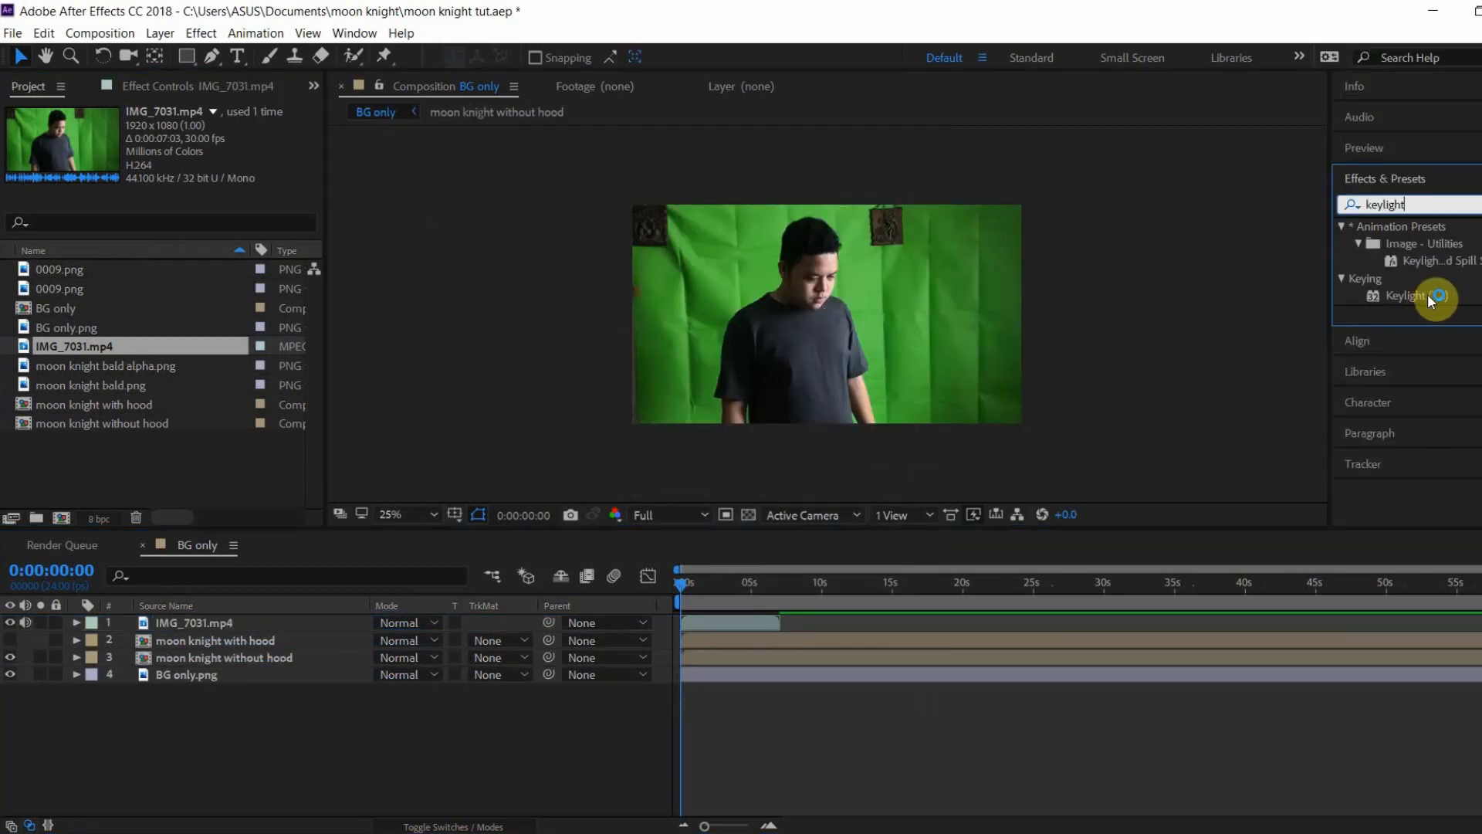
left_click_drag(1428, 295, 286, 623)
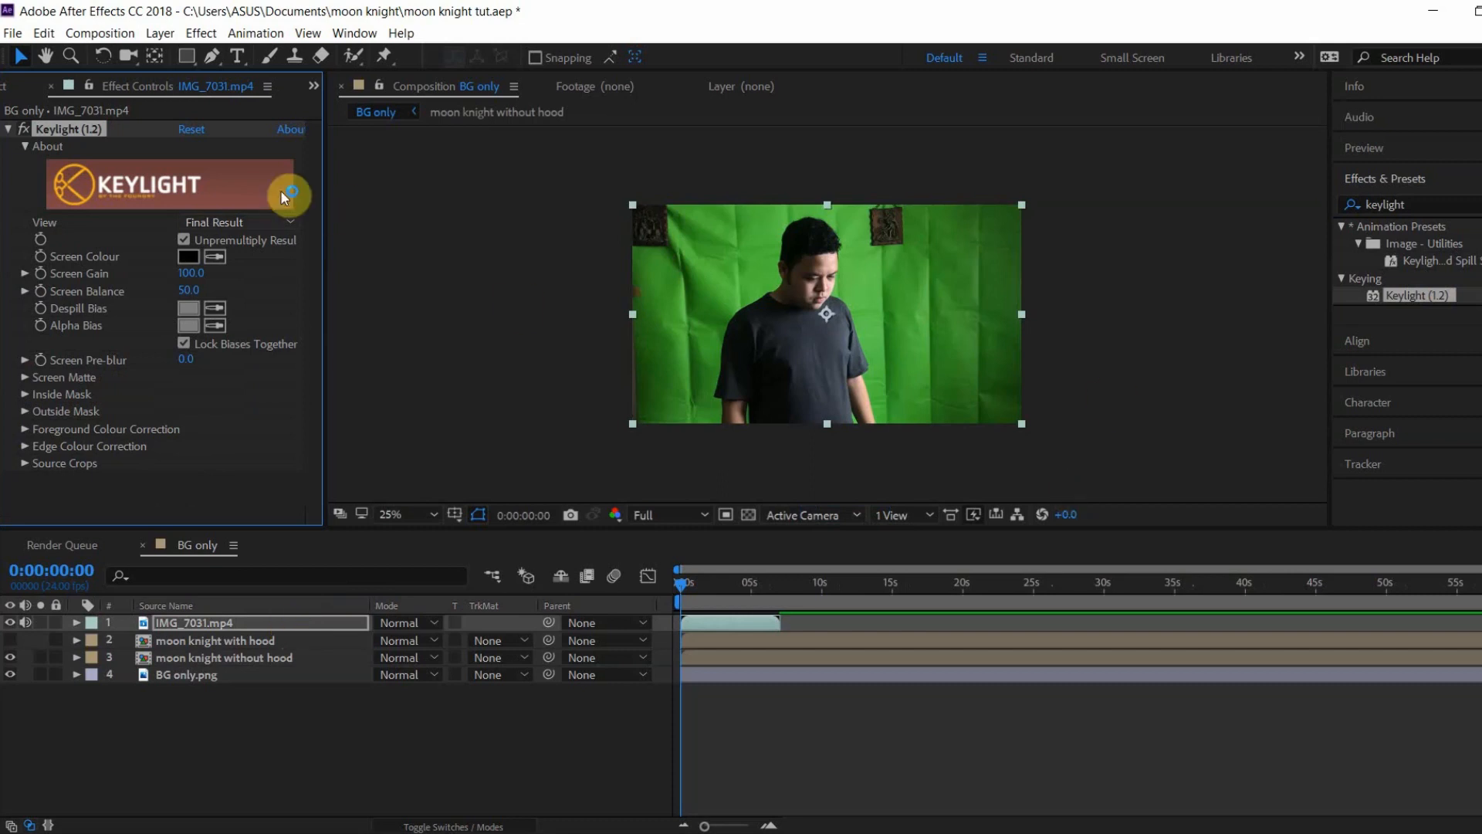
Step: Sample the green backdrop beside the man as Keylight's Screen Colour
left_click(215, 257)
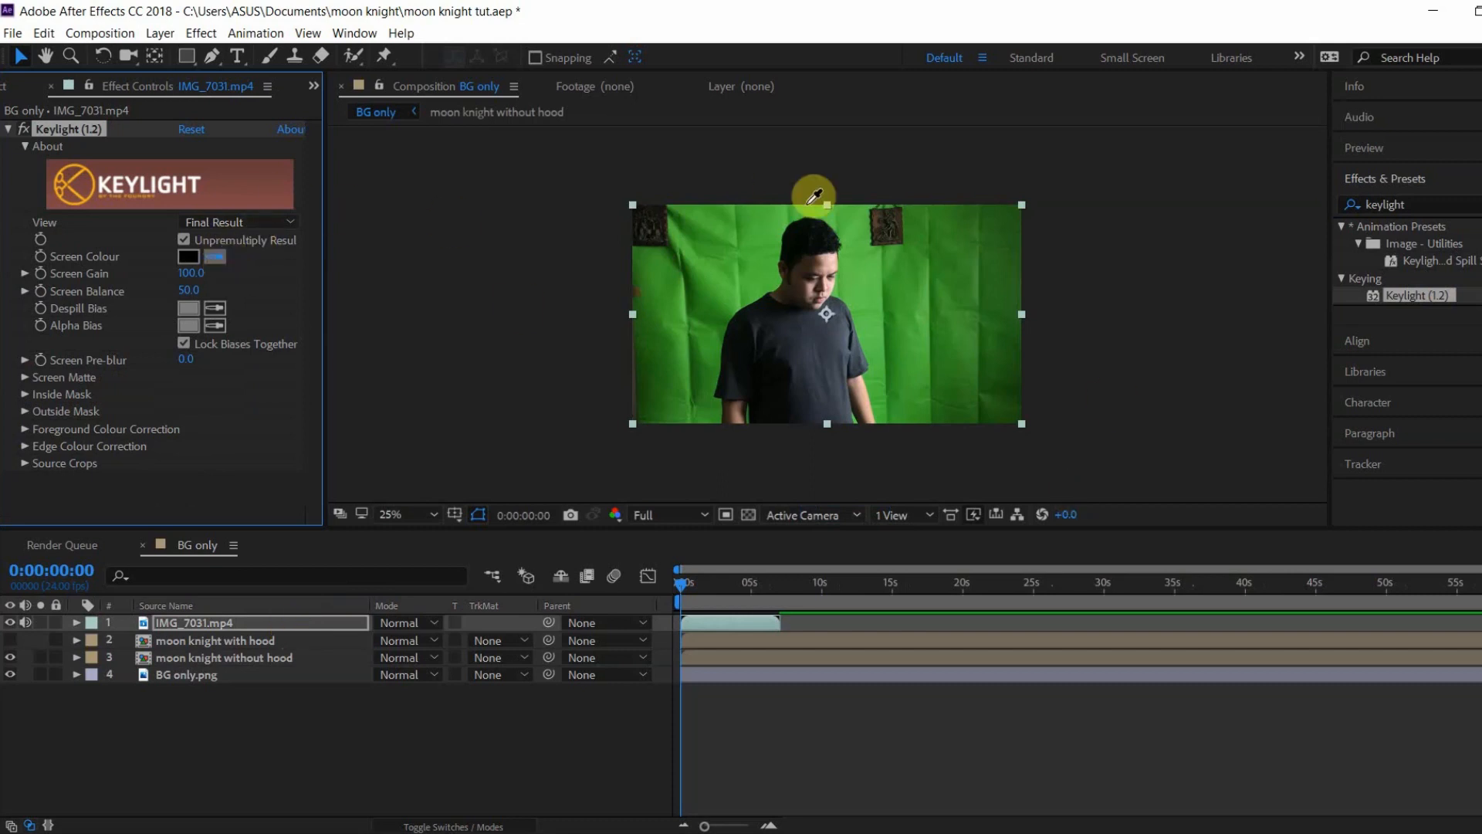
left_click(869, 283)
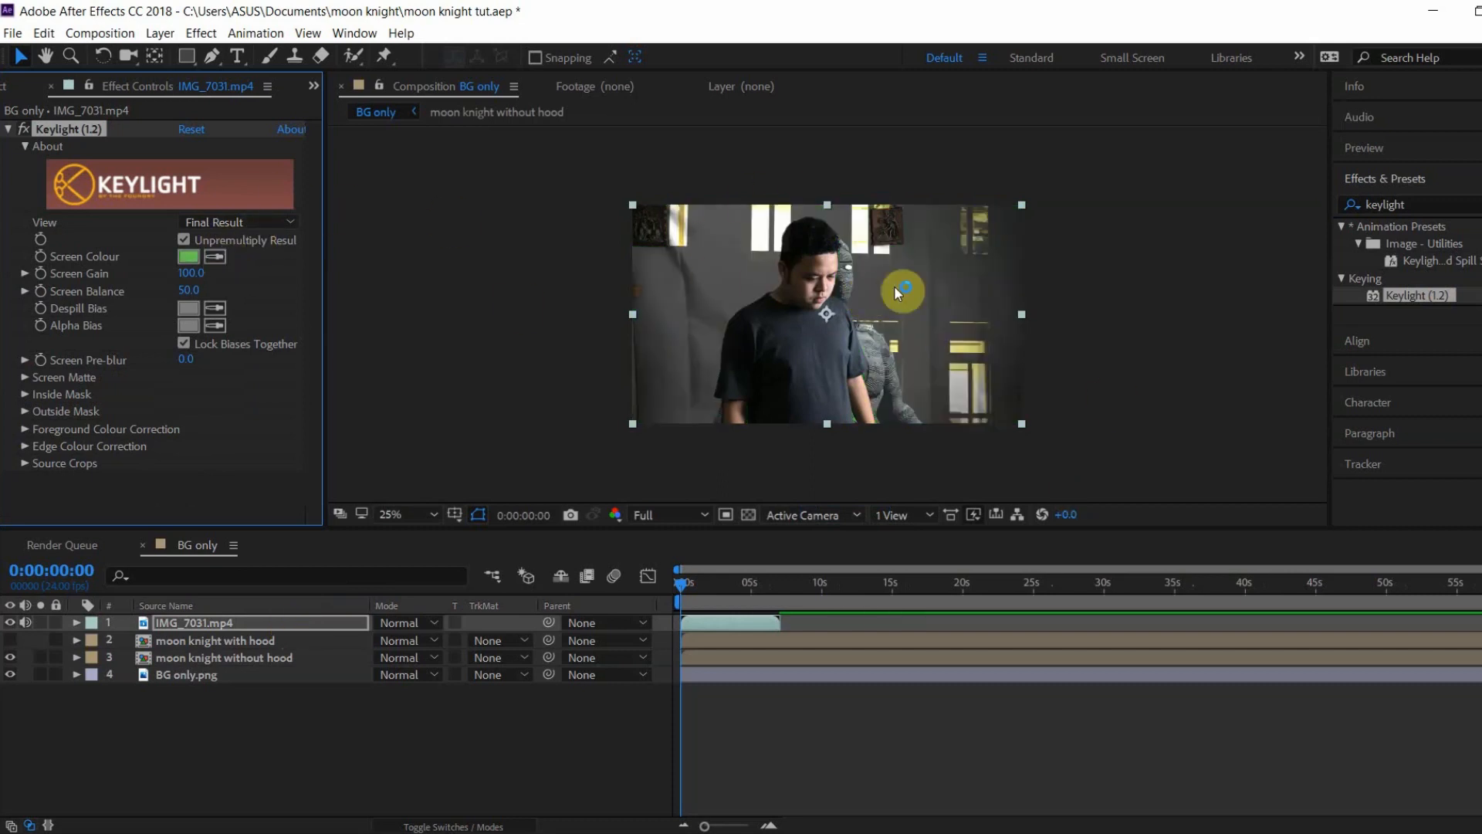
Step: Draw a closed rough mask around the man on the IMG_7031.mp4 layer with the Pen tool
left_click(215, 58)
left_click(739, 218)
left_click(744, 277)
left_click(700, 327)
left_click(686, 433)
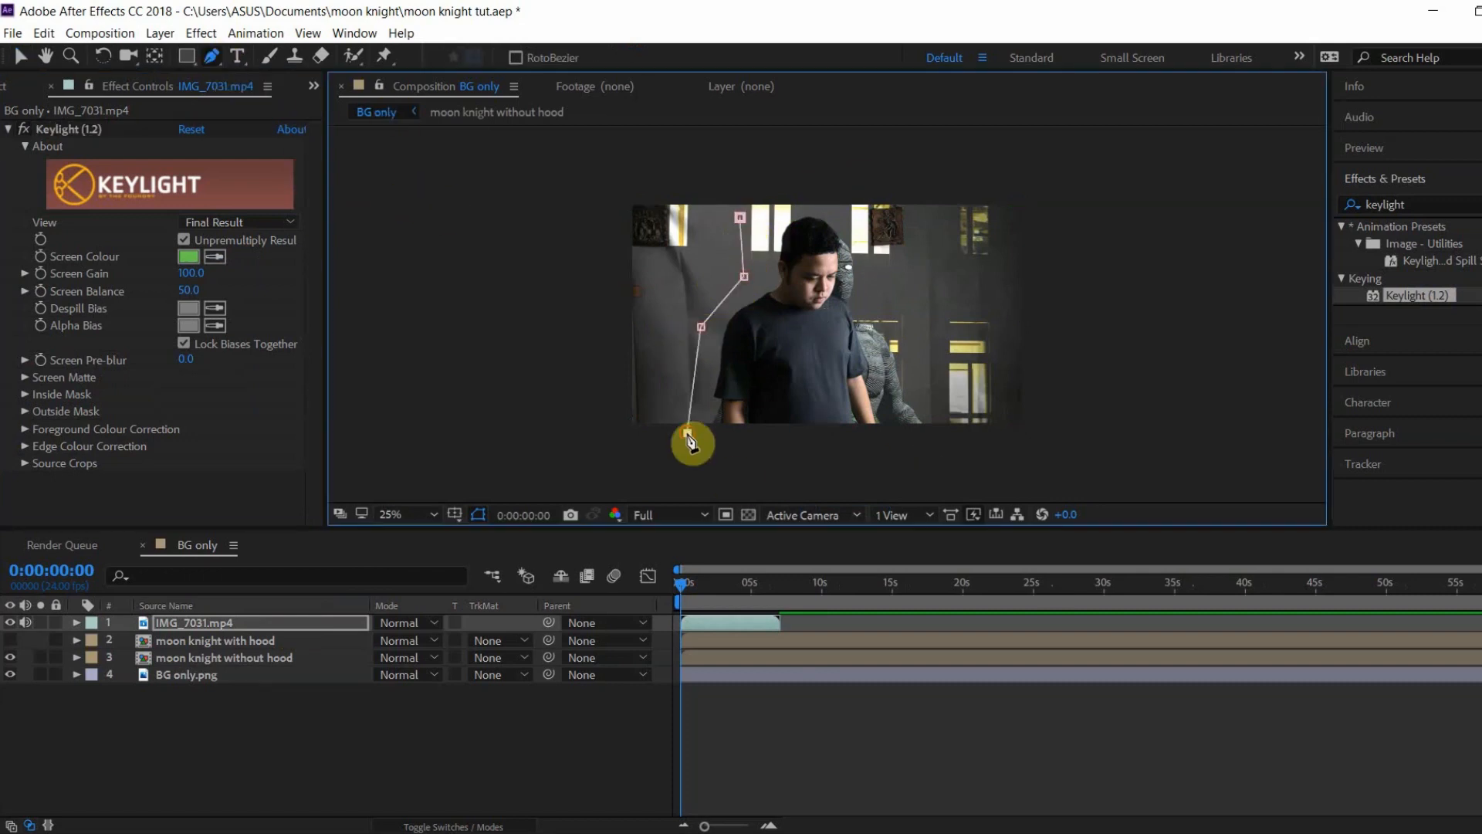
left_click(906, 444)
left_click(933, 380)
left_click(878, 322)
left_click(739, 217)
Step: Move the mask points beside the man's head and shoulders outward and deselect the layer
left_click_drag(744, 277, 727, 273)
left_click_drag(878, 318, 891, 312)
left_click_drag(870, 259, 881, 259)
key("v")
left_click(570, 309)
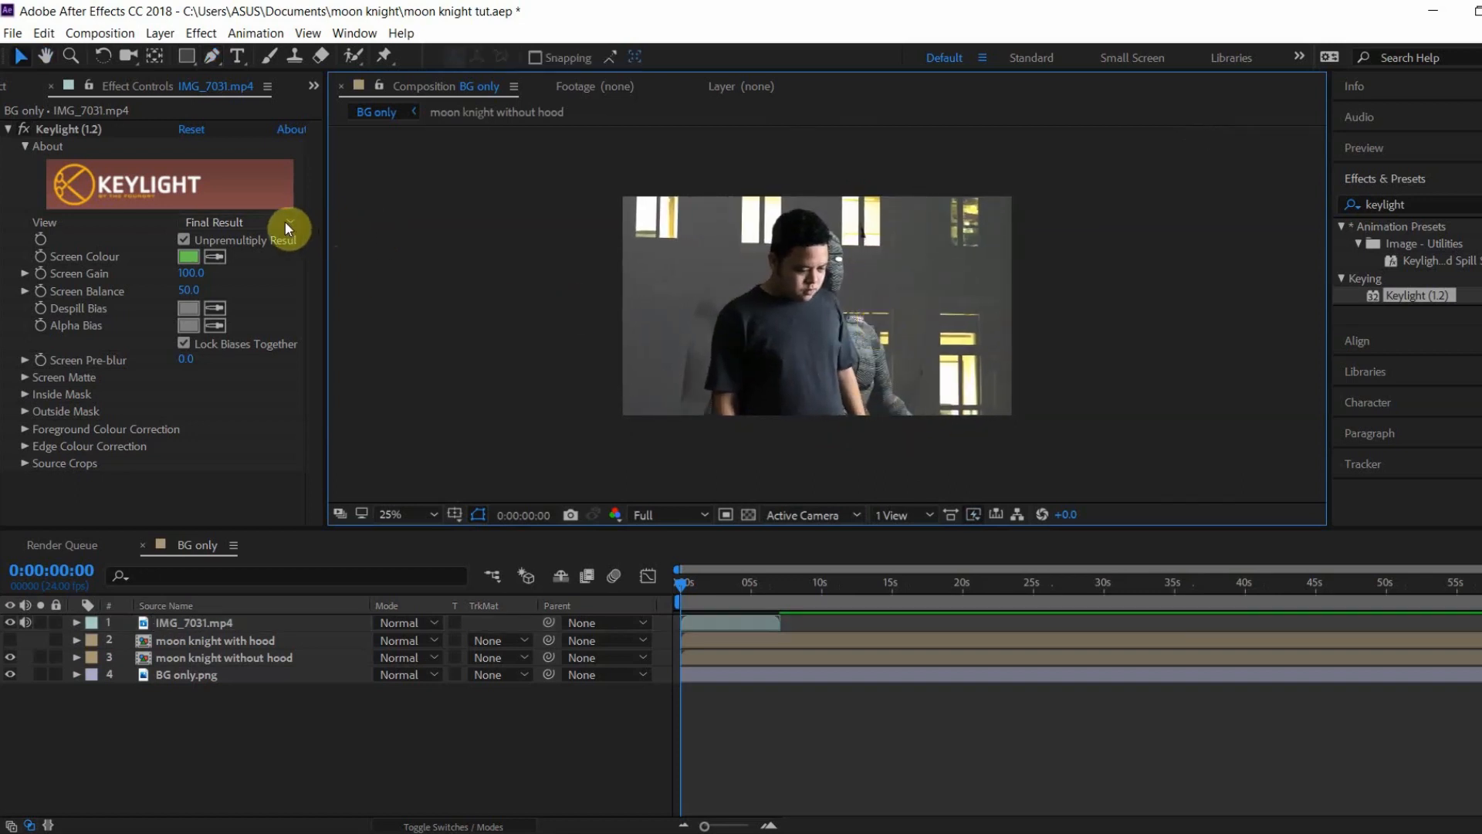
Step: Show Keylight's Screen Matte view and set Screen Gain to 143 and Screen Balance to 51
left_click(247, 222)
left_click(270, 322)
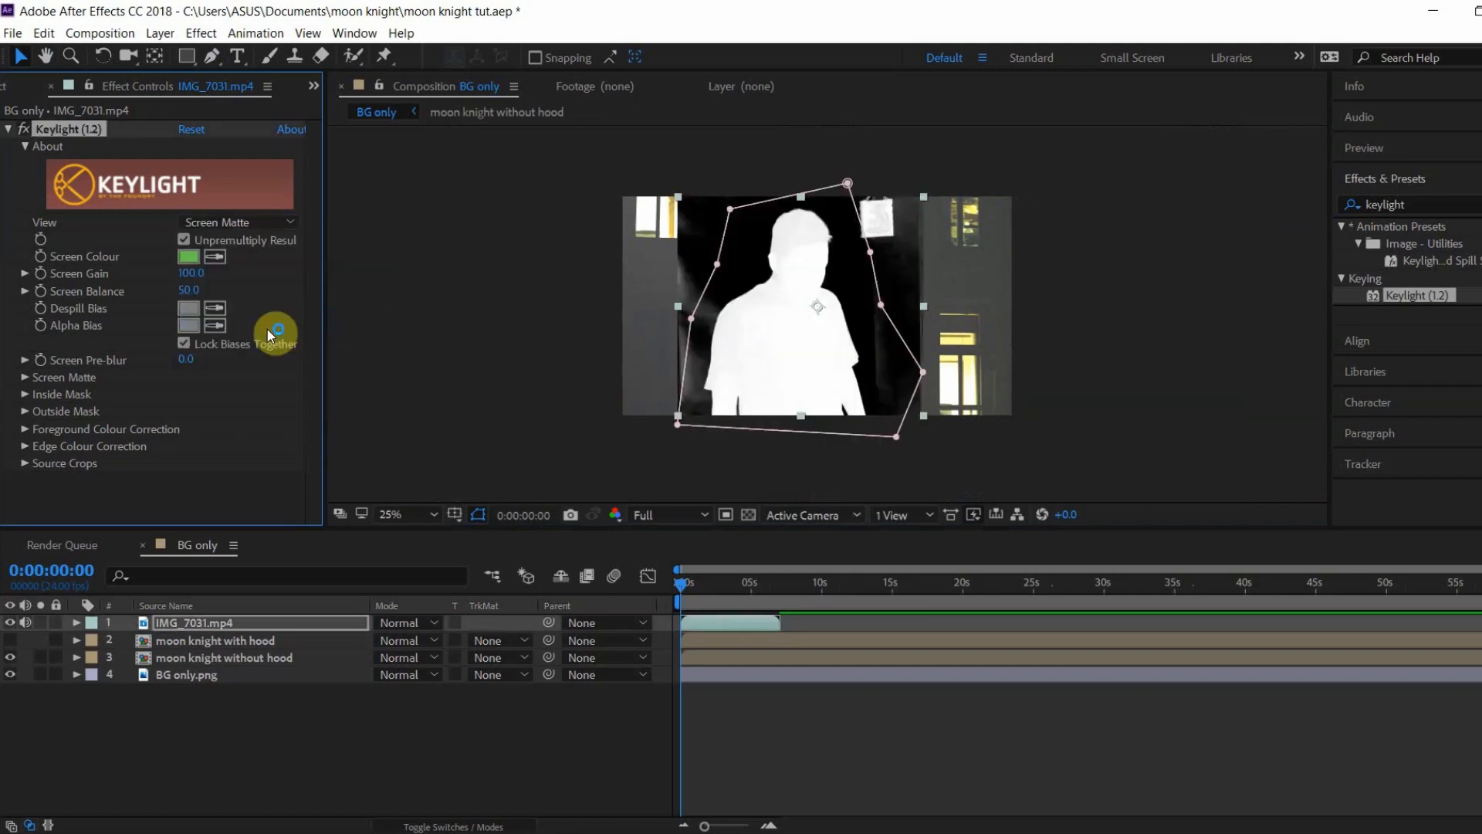
key("h")
mouse_move(764, 218)
left_mouse_down()
mouse_move(712, 249)
mouse_move(741, 202)
left_mouse_up()
key("space")
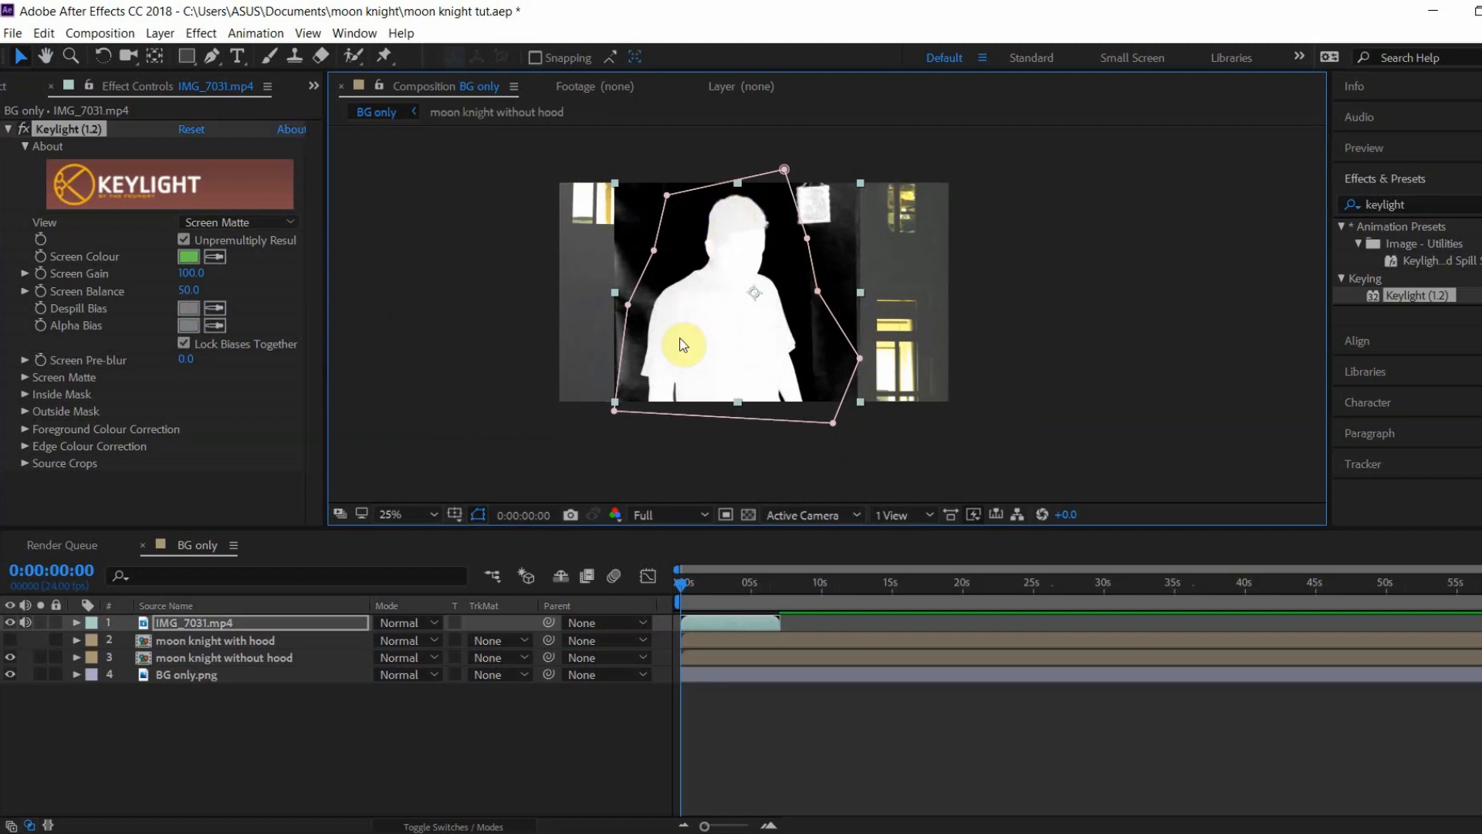
mouse_move(193, 274)
left_mouse_down()
mouse_move(218, 271)
mouse_move(191, 287)
mouse_move(204, 271)
left_mouse_up()
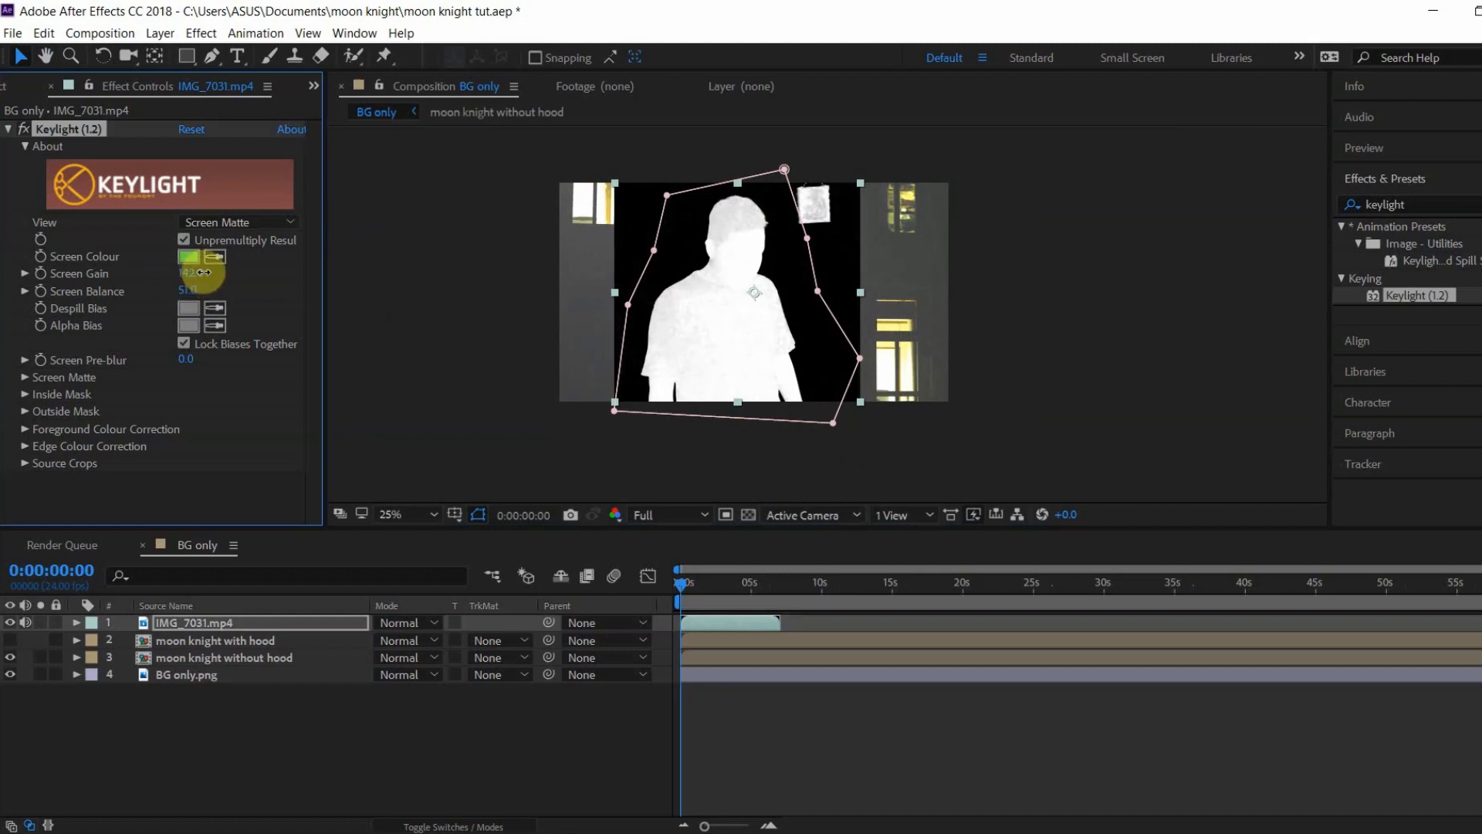
Step: Set the Screen Matte's Clip White to 83 and return the Keylight view to Final Result
left_click(25, 378)
scroll(244, 338, "down", 2)
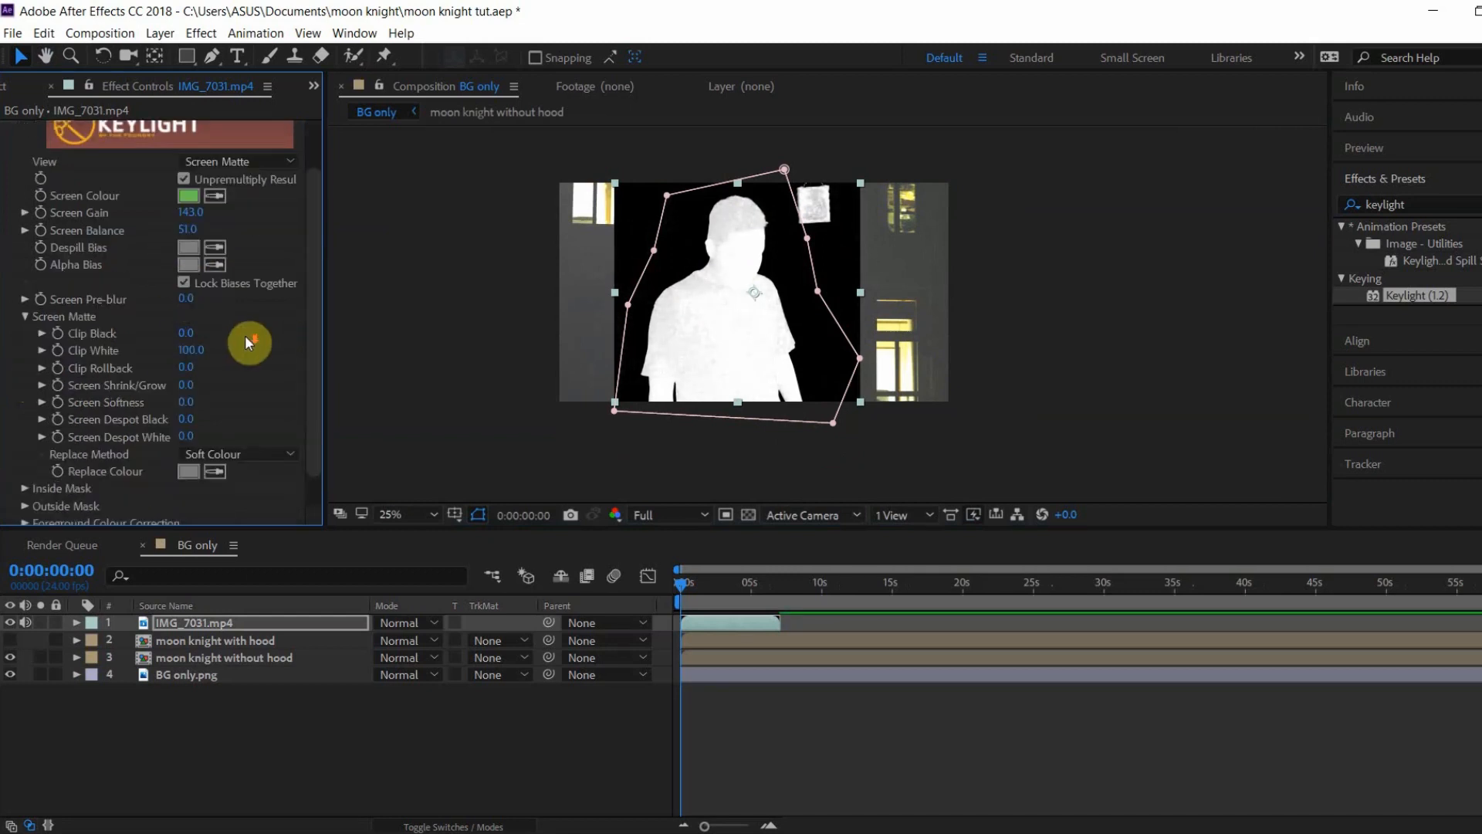
mouse_move(189, 335)
left_mouse_down()
mouse_move(208, 333)
mouse_move(163, 334)
mouse_move(185, 350)
left_mouse_up()
scroll(249, 344, "up", 2)
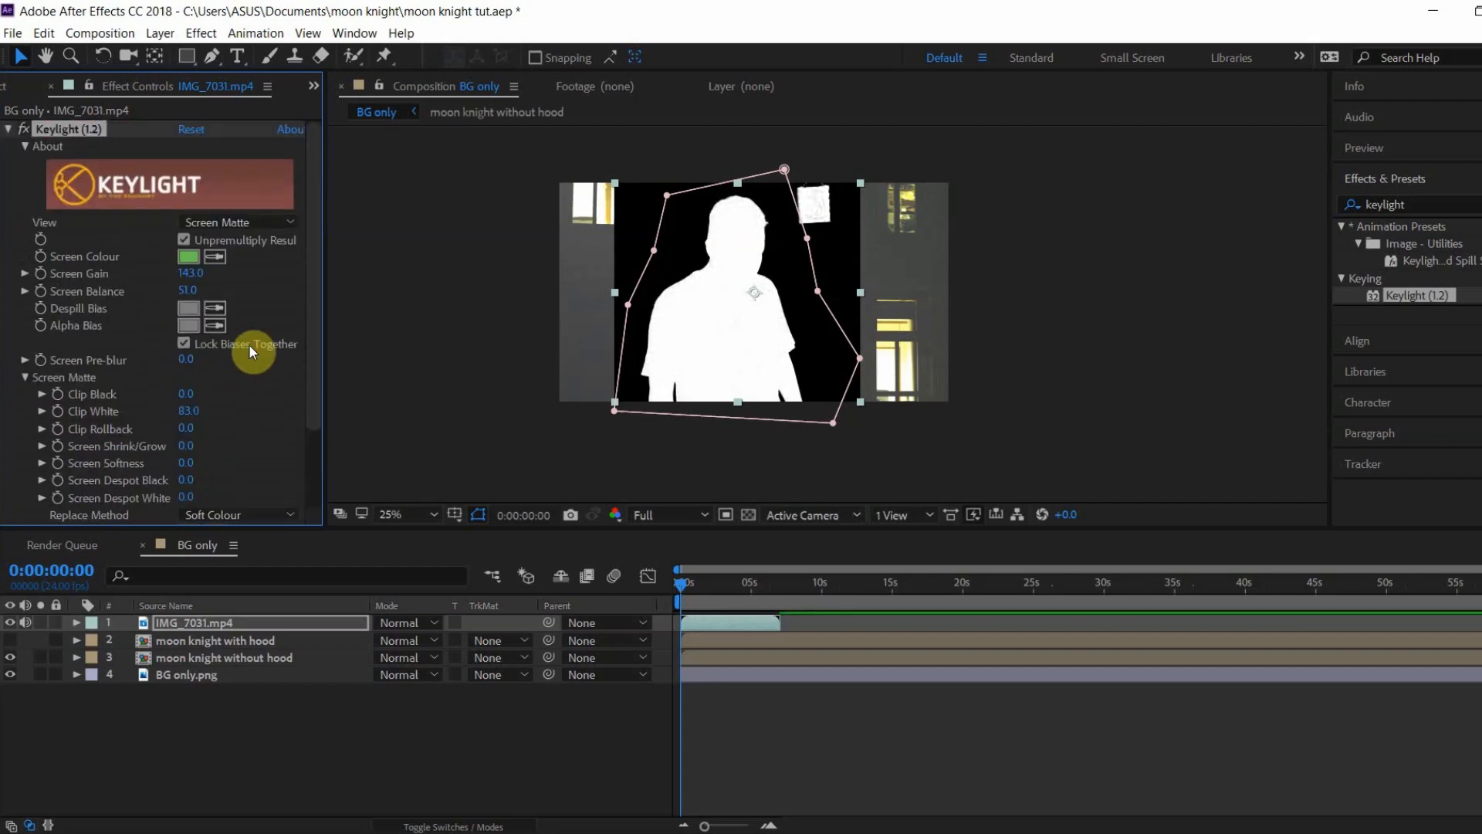
left_click(266, 223)
left_click(289, 437)
scroll(906, 288, "up", 2)
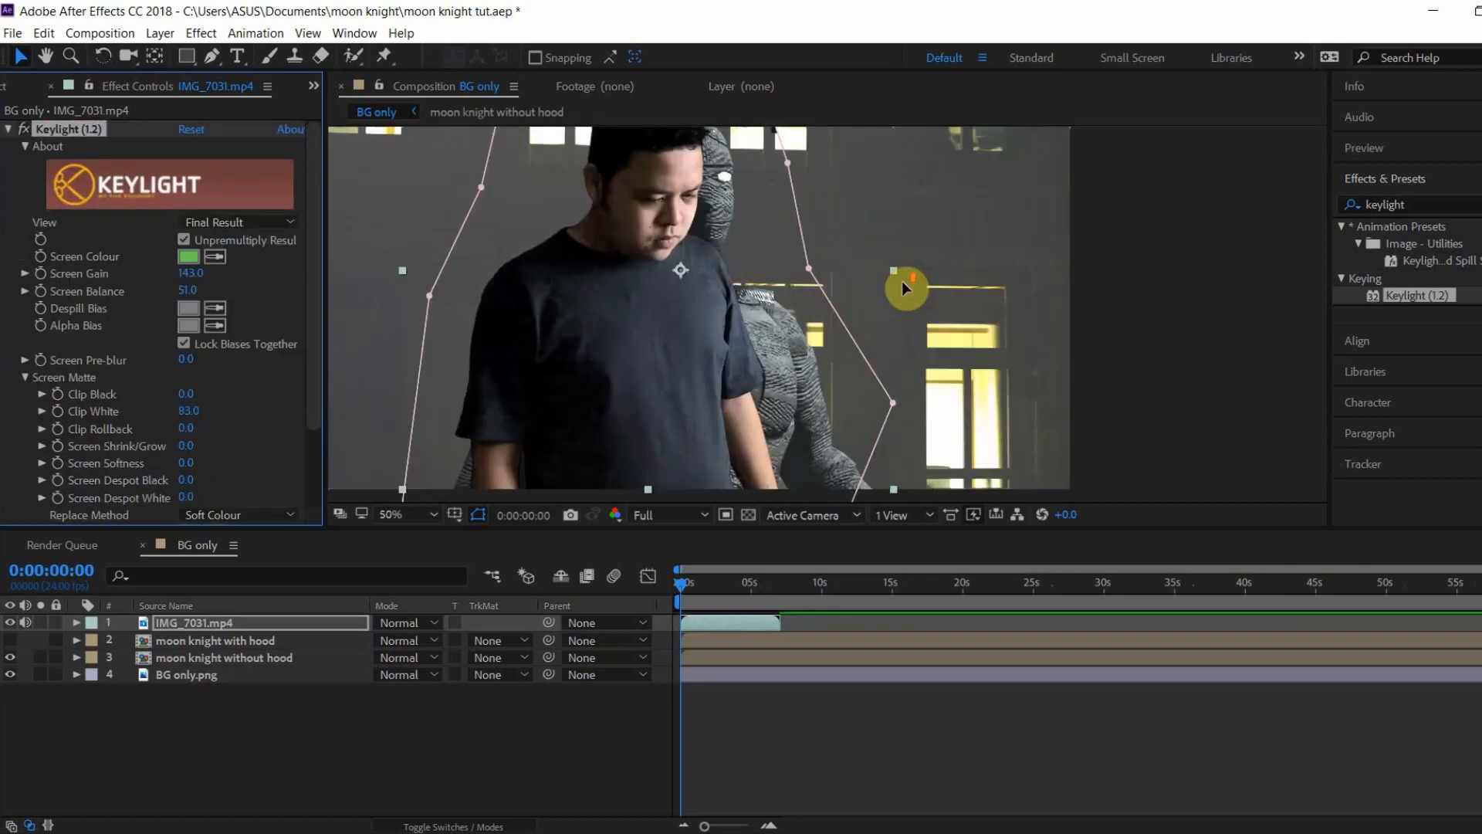
Step: Search the effects for "chok" and apply Matte Choker to the IMG_7031.mp4 layer
left_click(1457, 205)
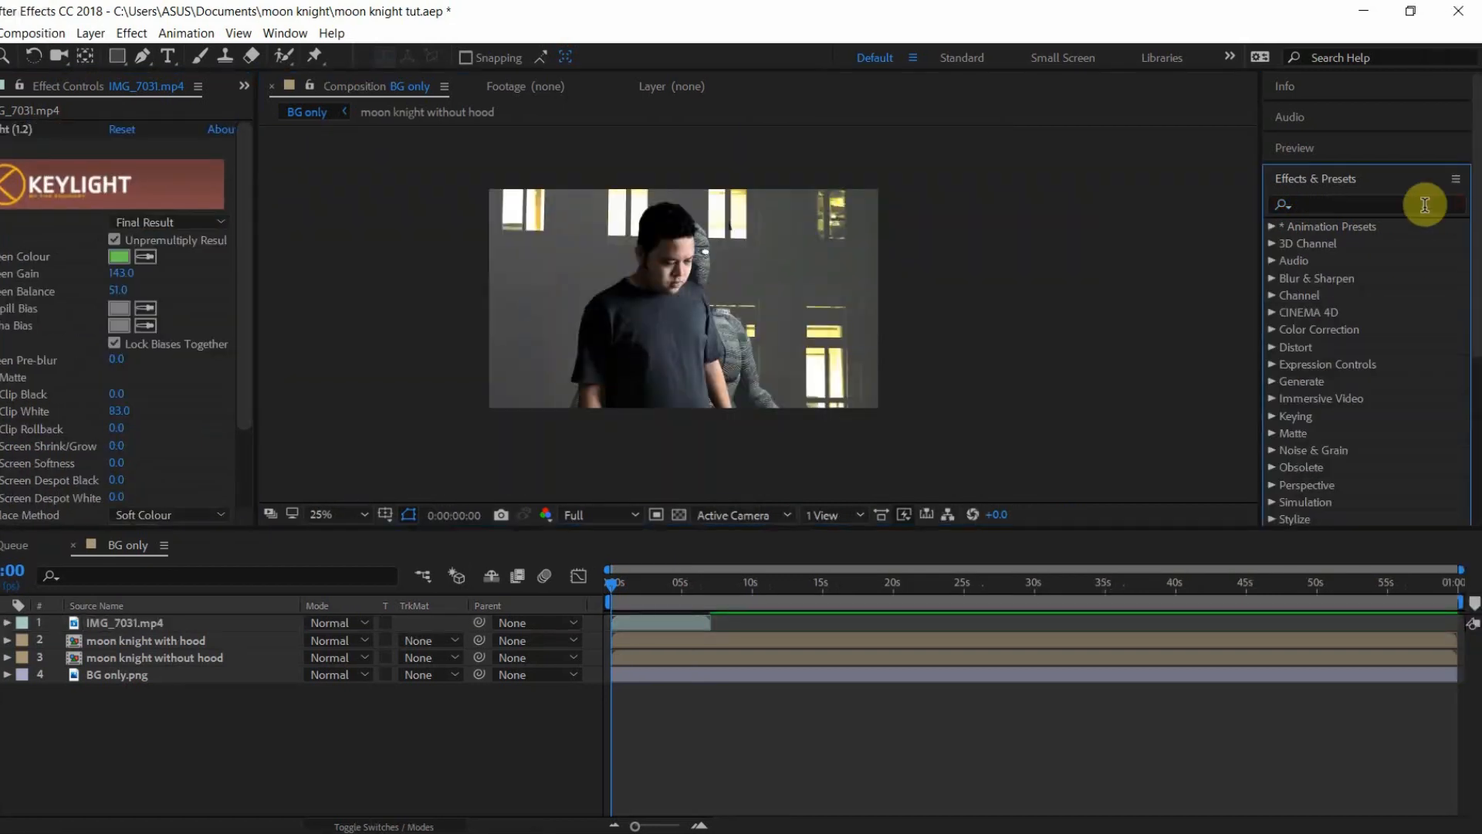
left_click(1423, 204)
type("chok")
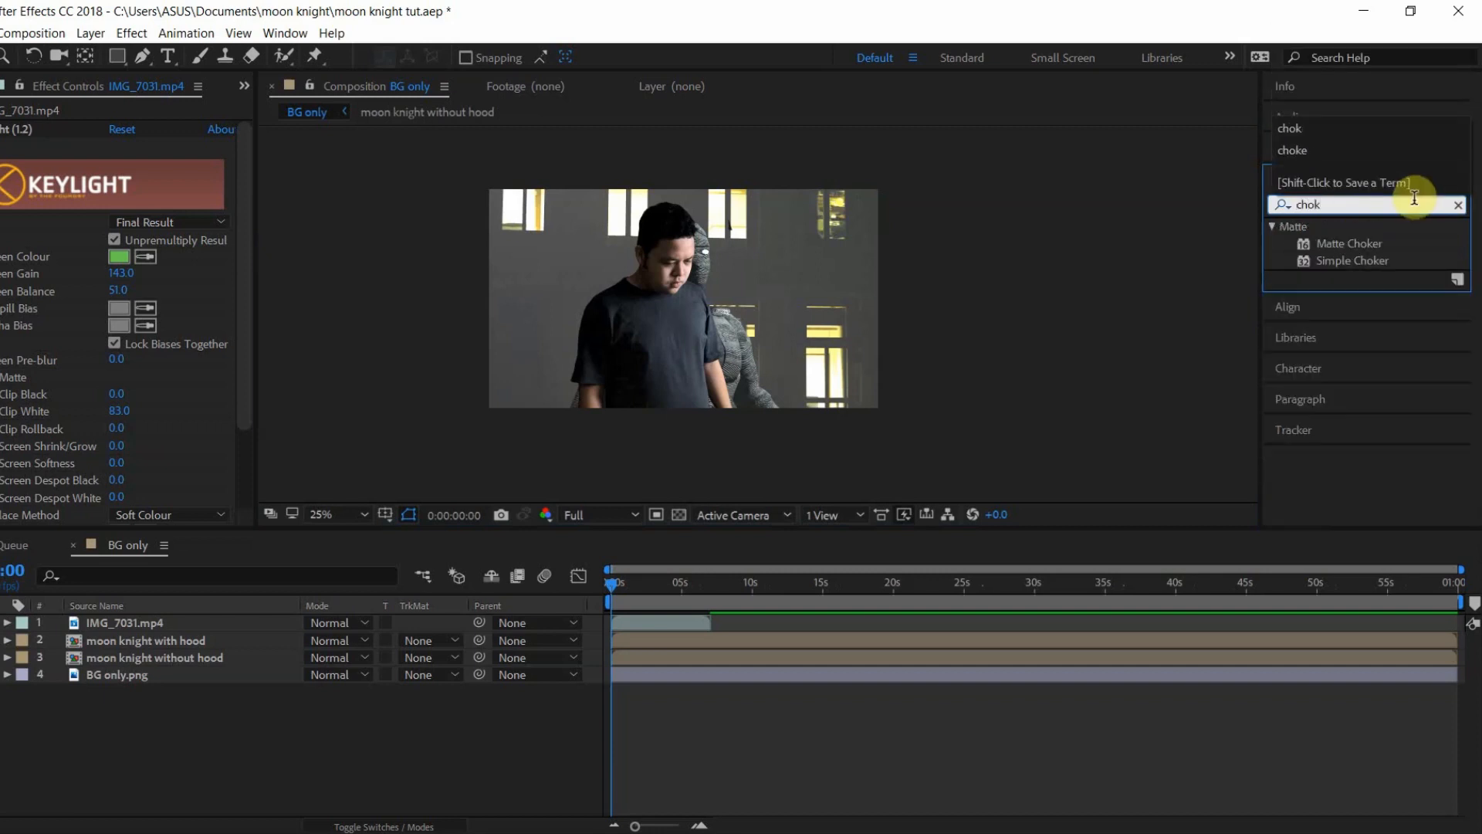
left_click_drag(1359, 243, 19, 509)
scroll(795, 334, "up", 1)
left_click_drag(539, 278, 563, 262)
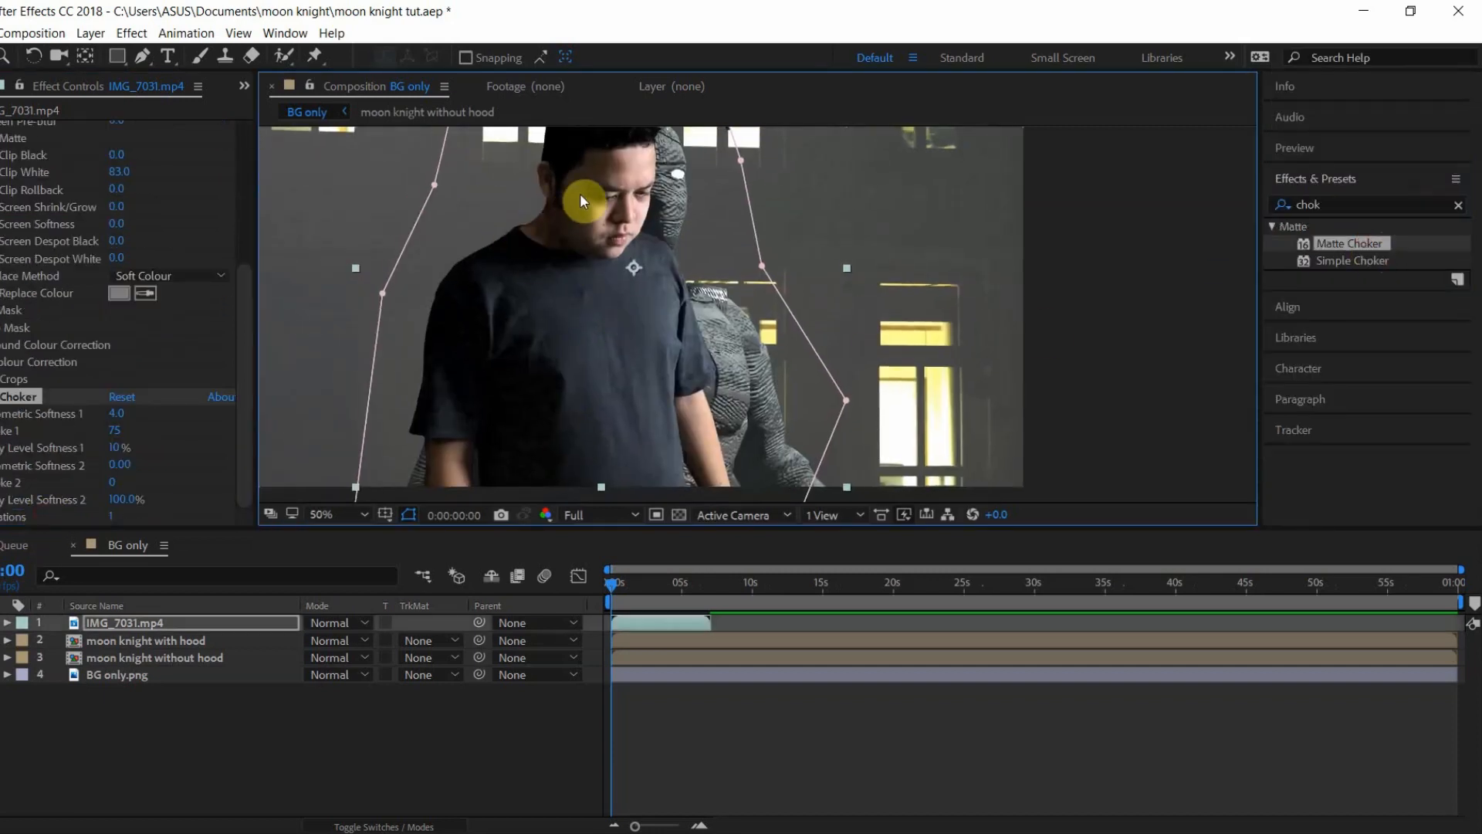
scroll(666, 356, "down", 2)
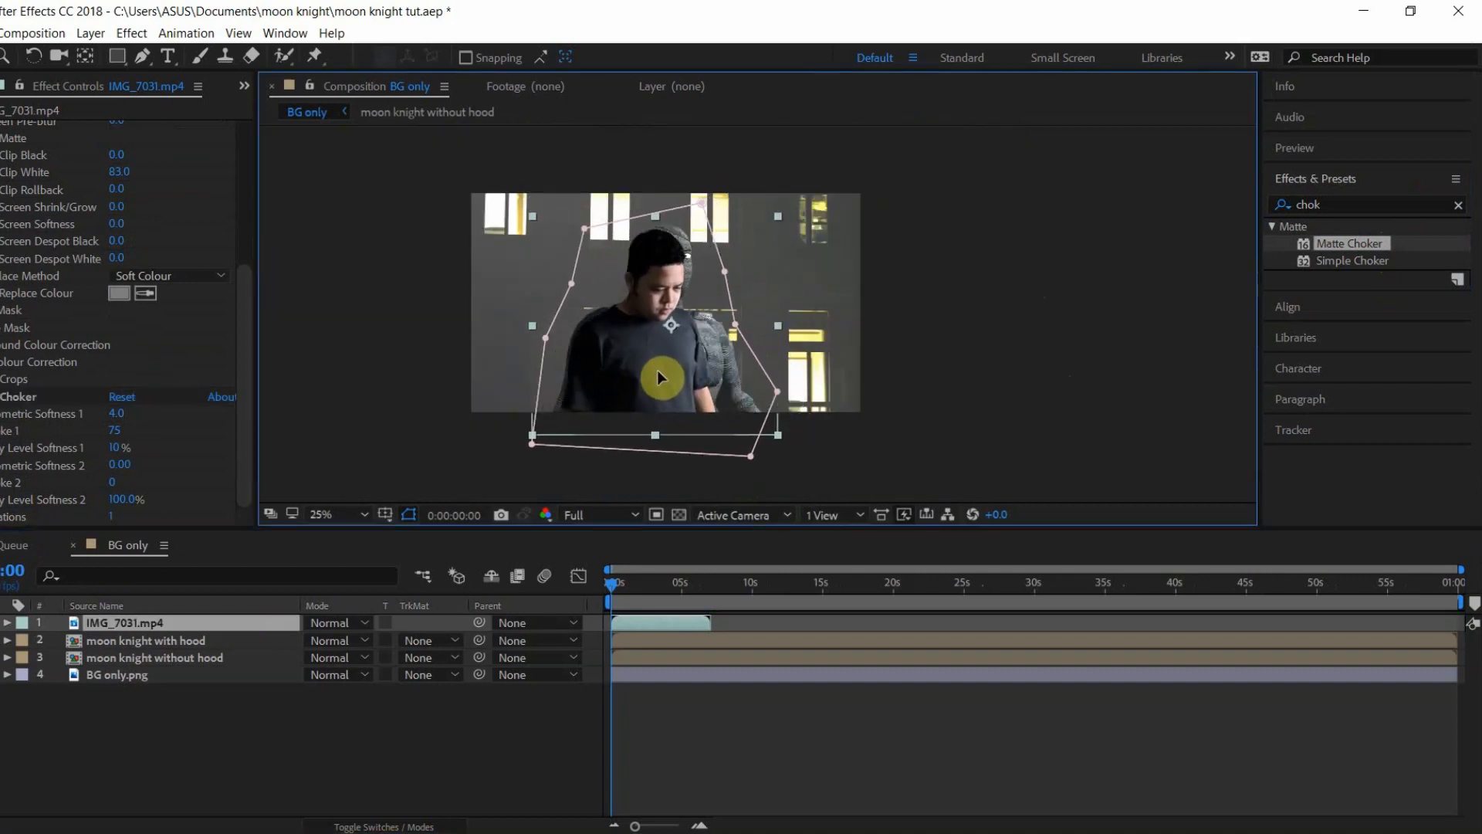
Step: Rotate the IMG_7031.mp4 layer to 4°, align it over the Moon Knight figure, and go to 0:00:02:12
left_click_drag(594, 374, 622, 379)
key("r")
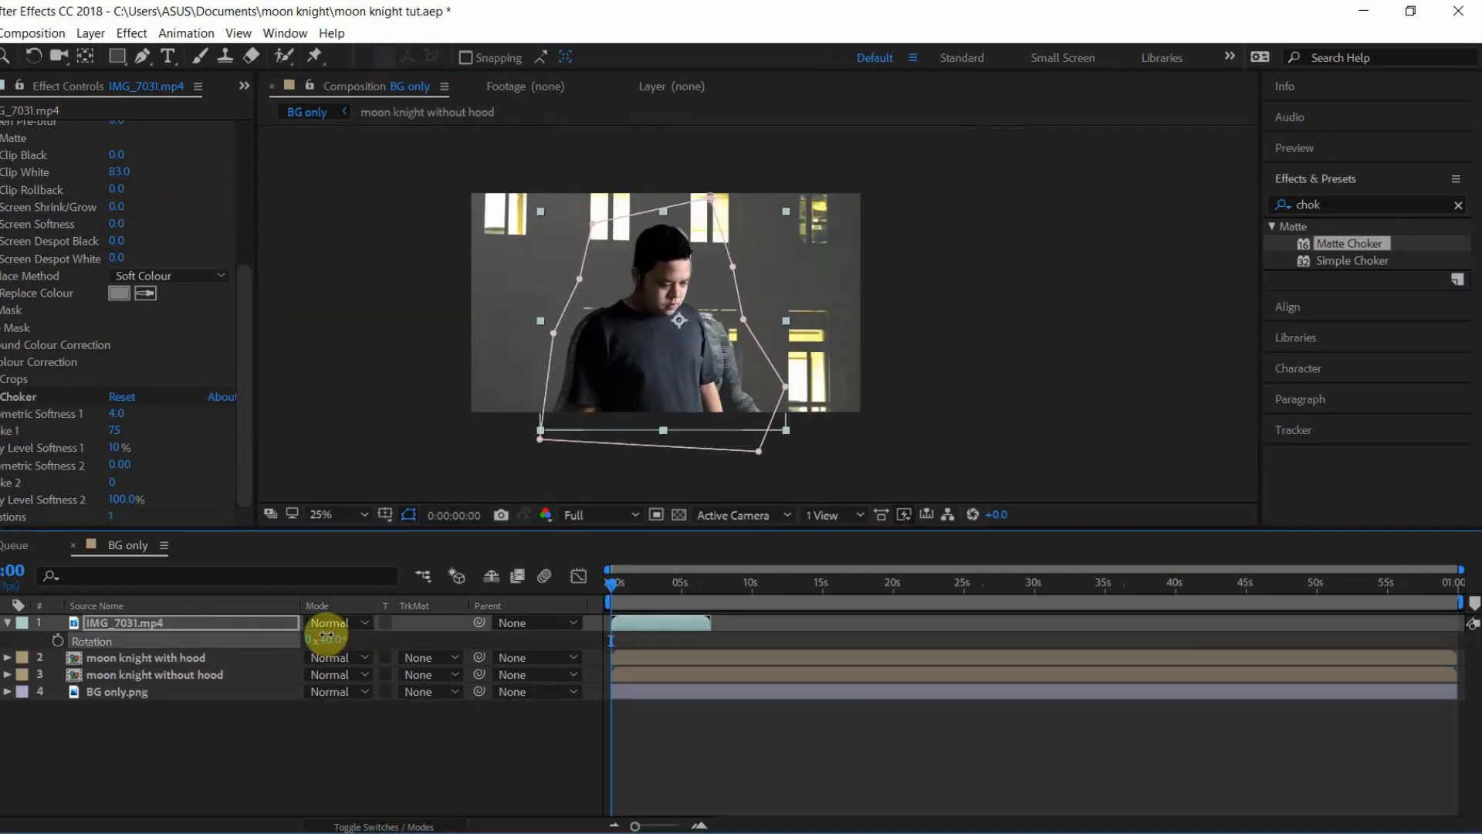
left_click_drag(330, 639, 332, 639)
left_click_drag(649, 348, 682, 381)
left_click(647, 587)
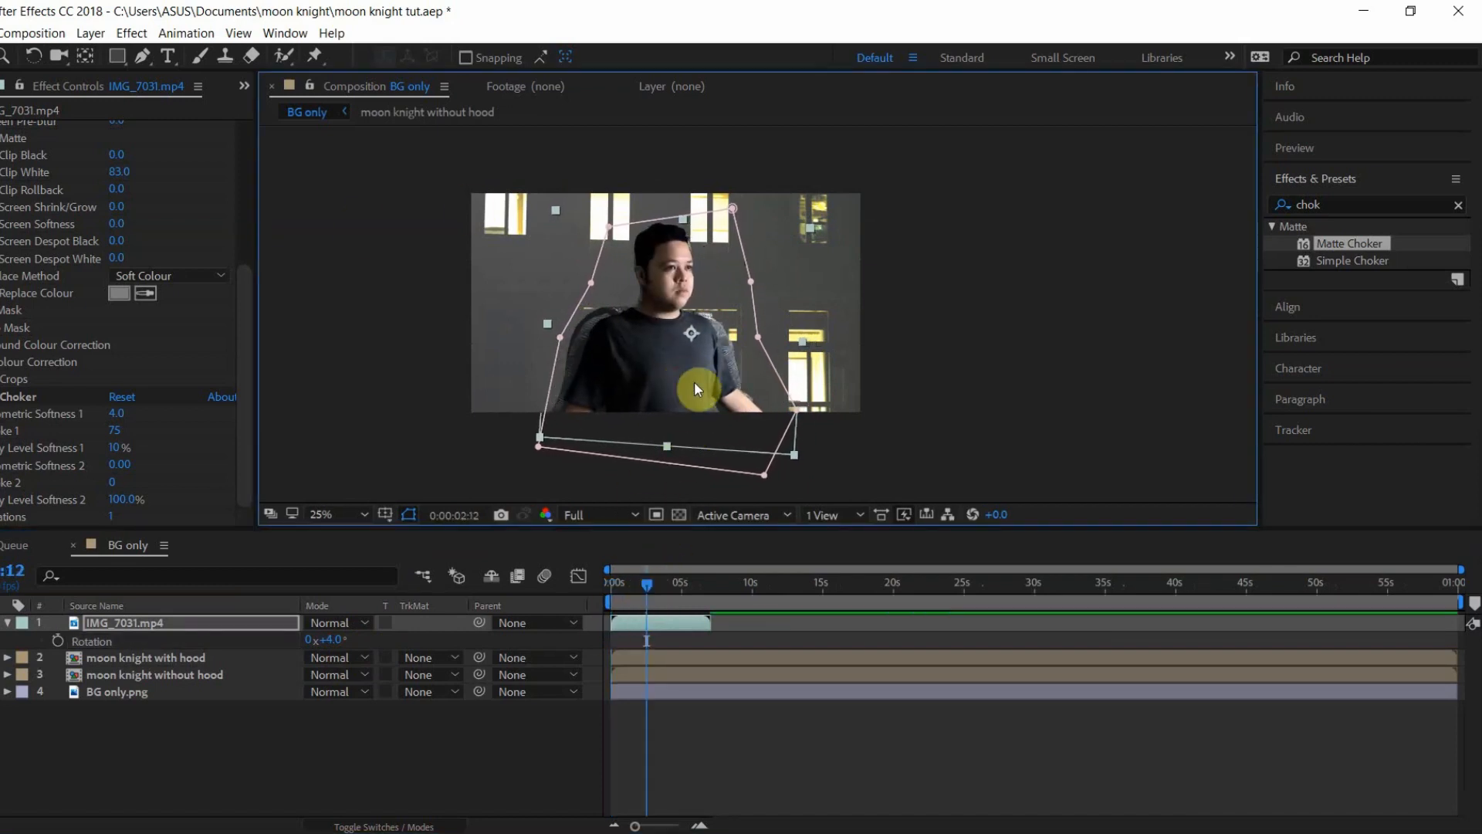
Step: Scale the IMG_7031.mp4 layer to 108% and reposition it to match the Moon Knight figure's body
key("s")
left_click(337, 639)
key("Return")
left_click_drag(332, 640, 334, 641)
left_click_drag(699, 373, 702, 372)
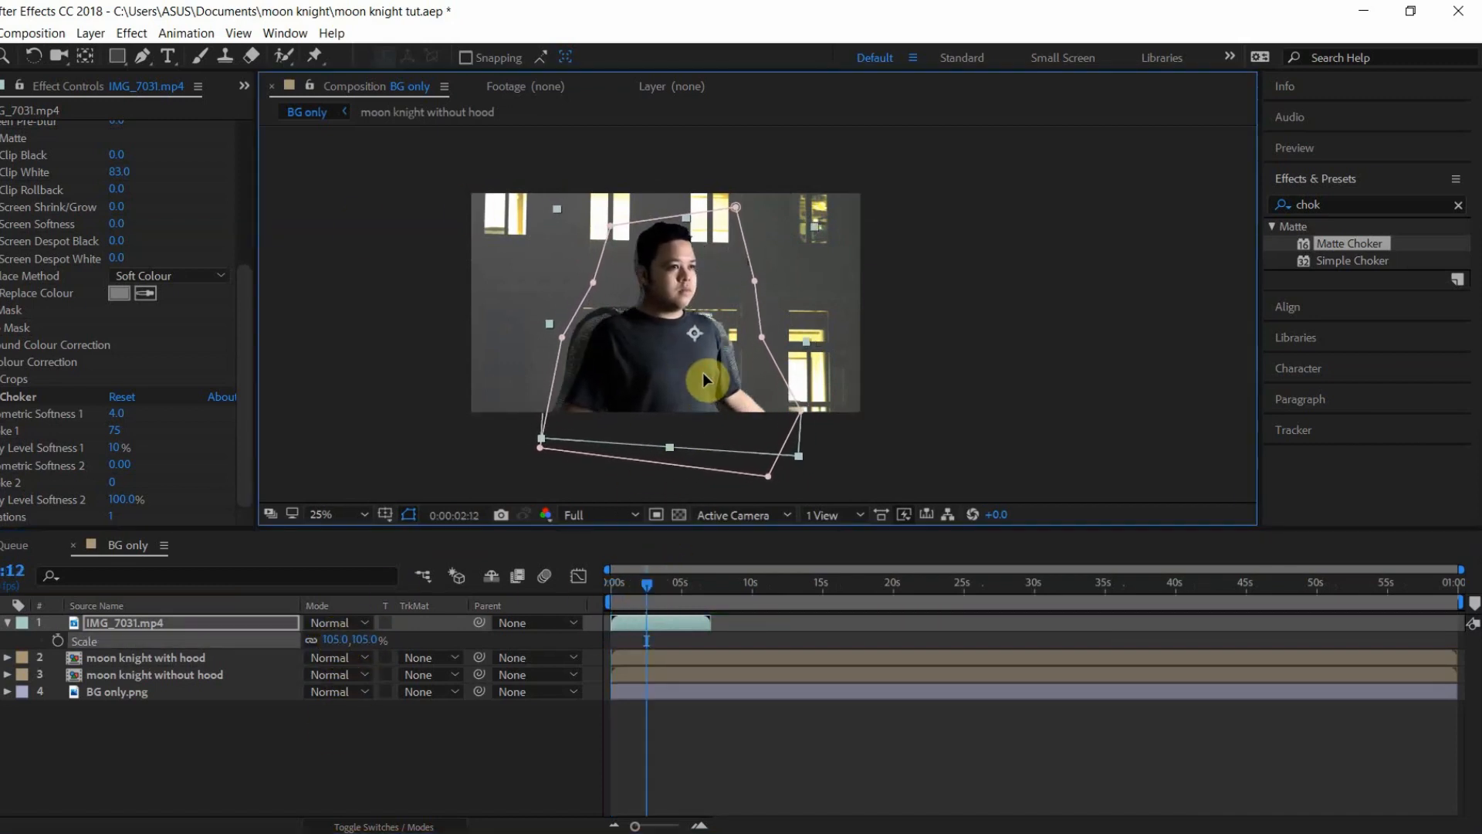
left_click_drag(331, 640, 334, 641)
left_click_drag(675, 352, 673, 350)
left_click(970, 274)
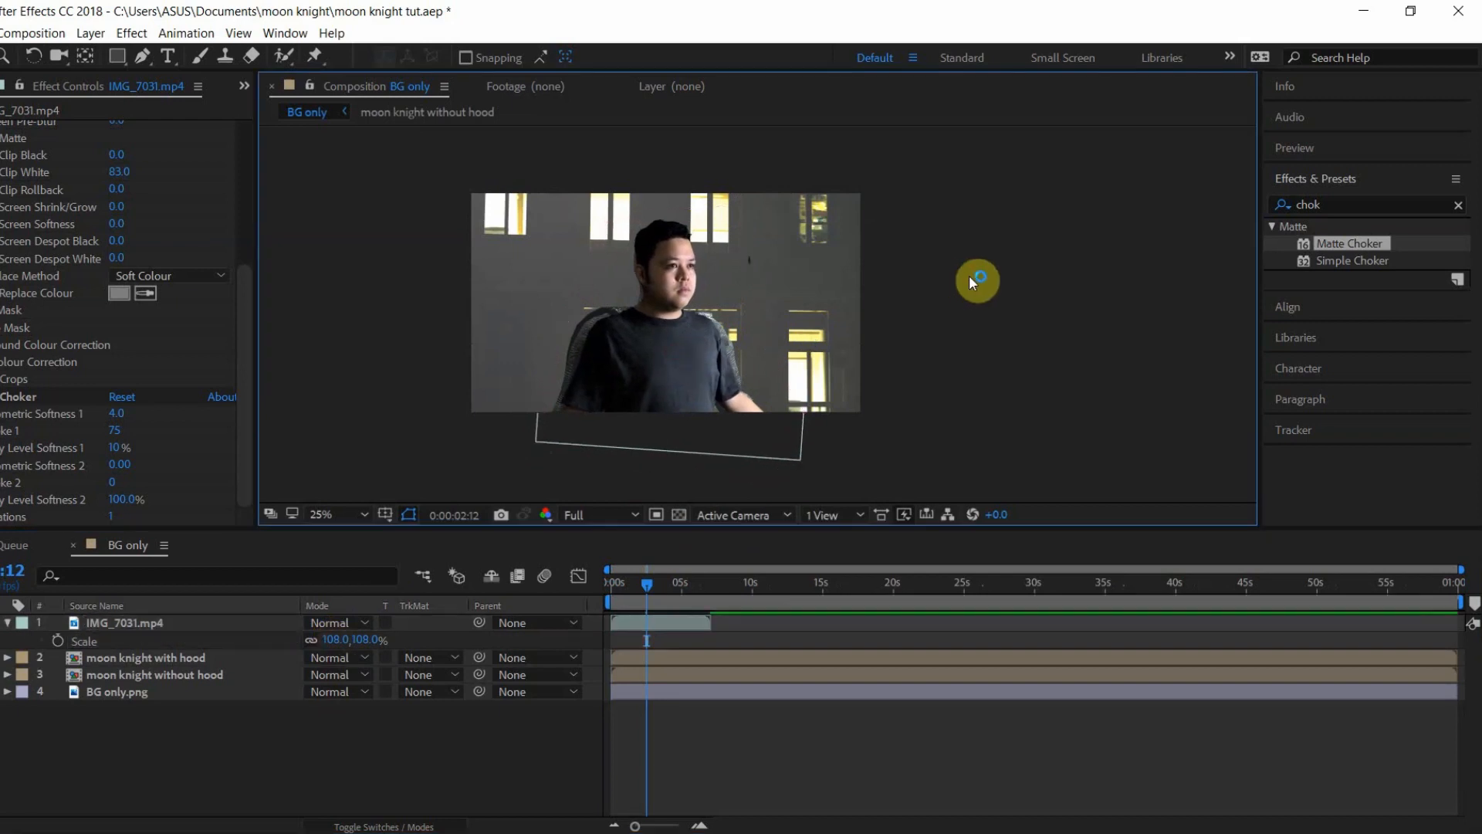
left_click(0, 623)
left_click(1092, 253)
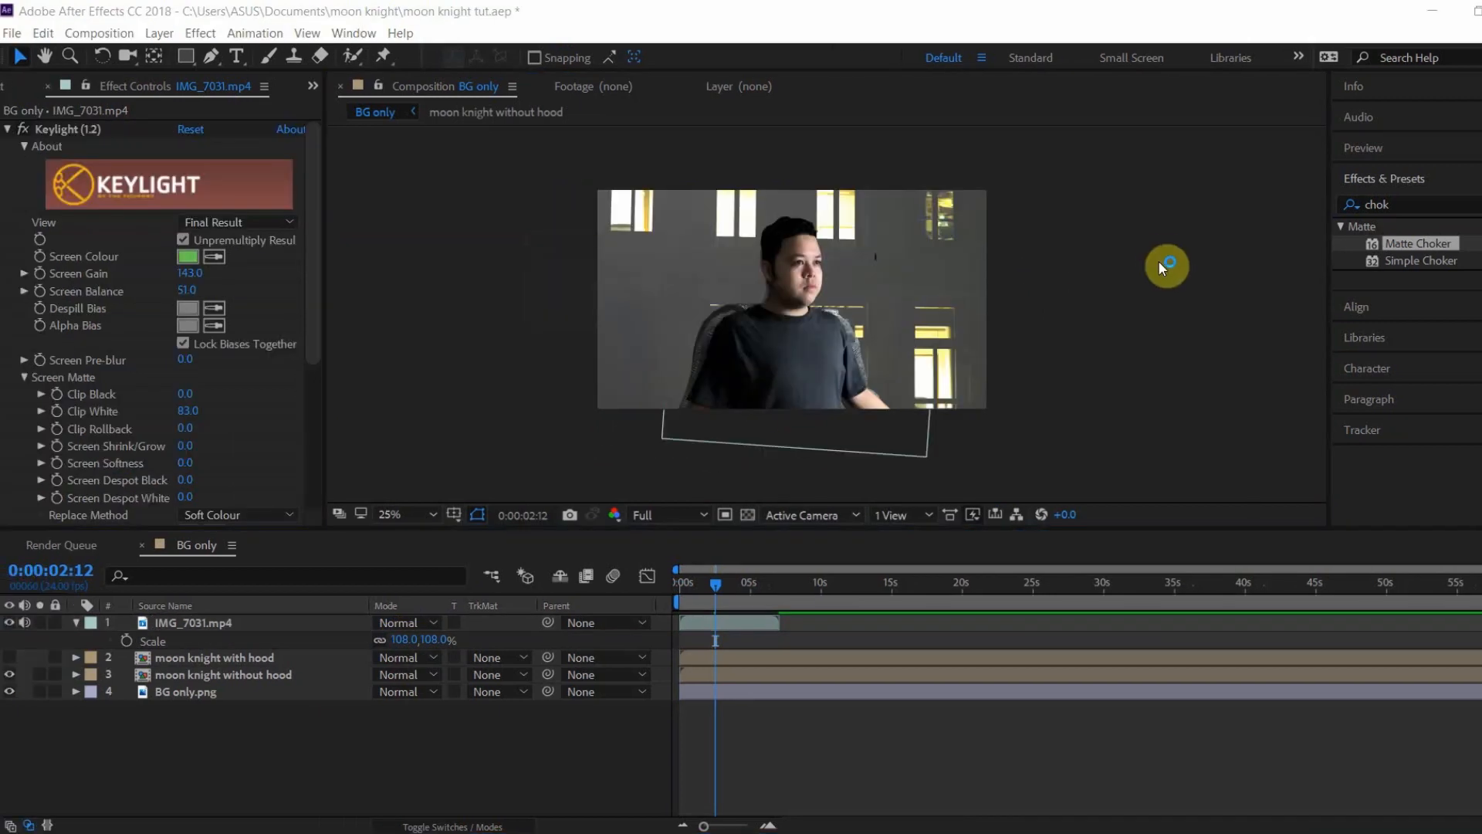
Step: Hide the IMG_7031.mp4 layer and duplicate the moon knight without hood layer three times
left_click(226, 623)
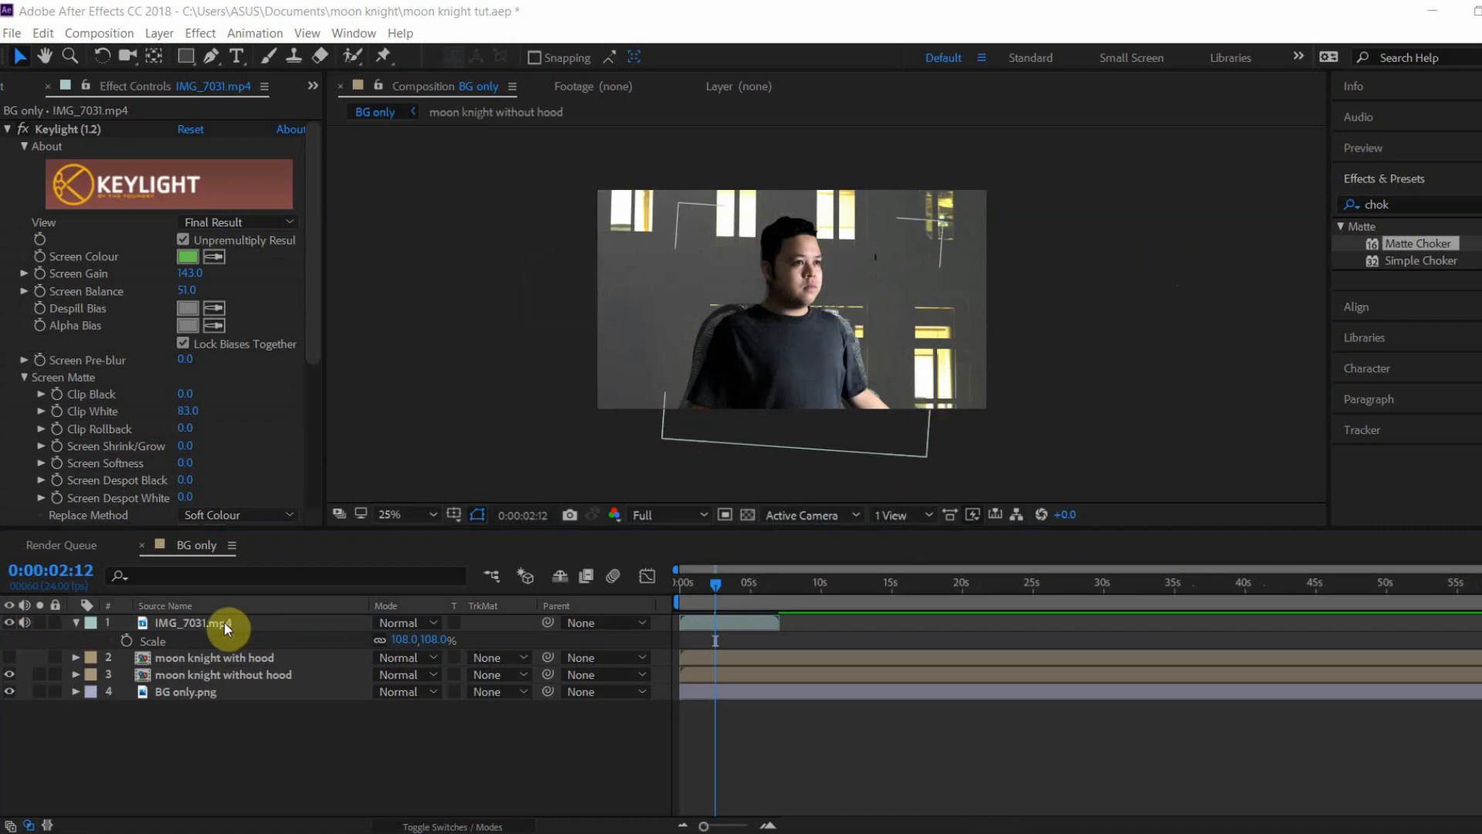
left_click(9, 623)
left_click(244, 674)
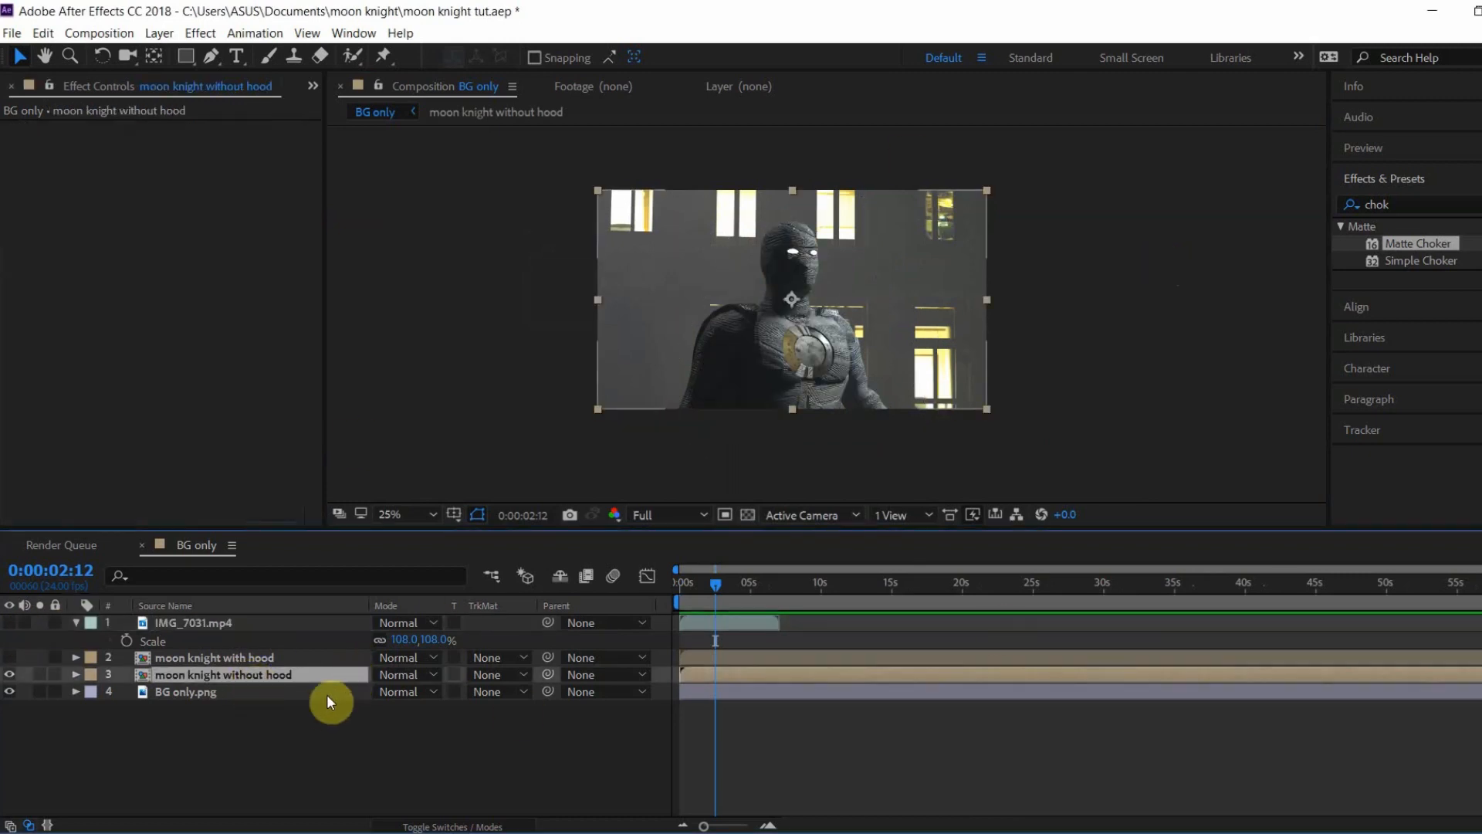
key("ctrl+d")
key("ctrl+d")
key("ctrl+d")
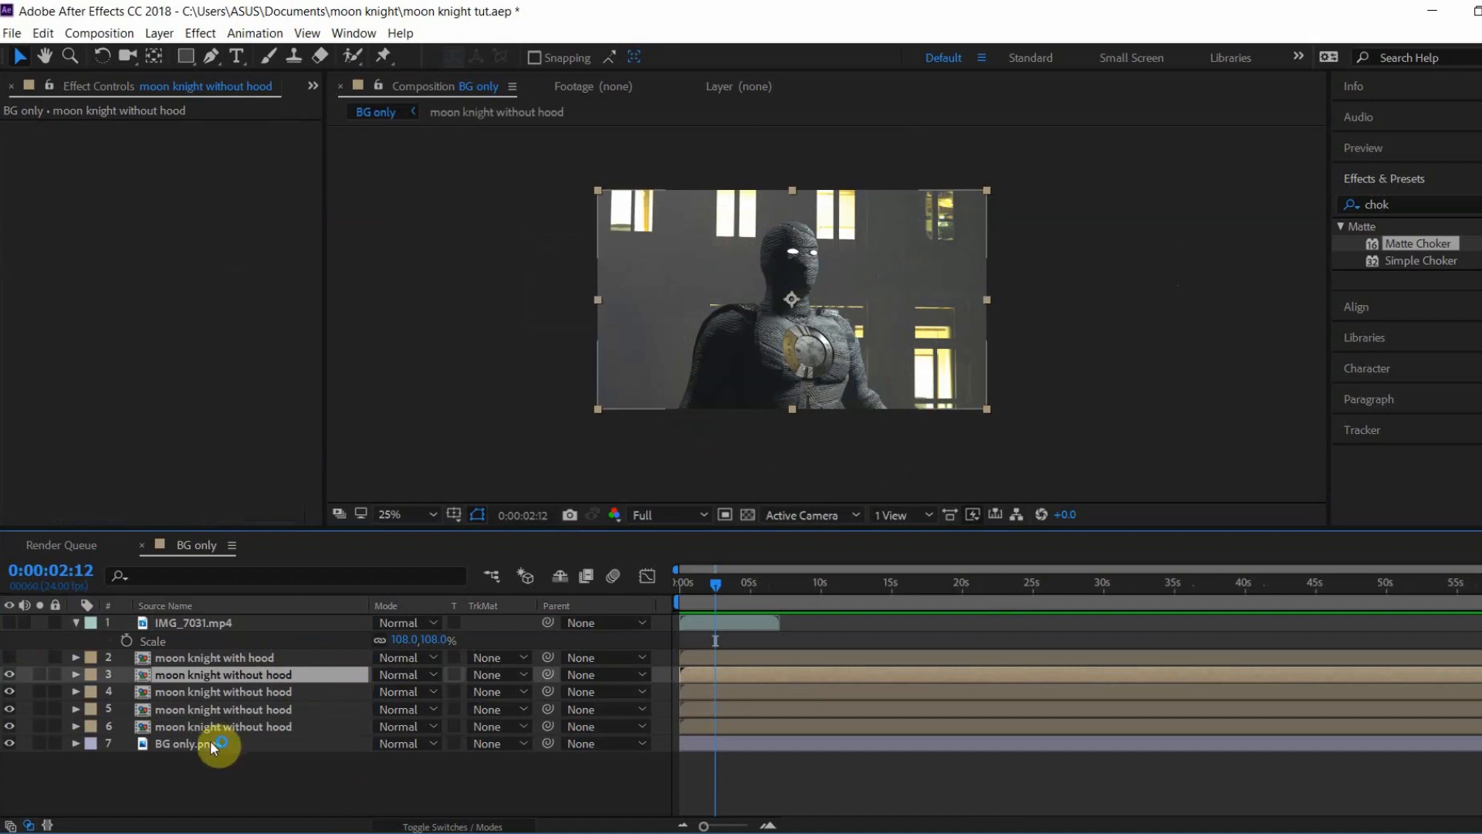
Step: Trace a Pen tool mask along the gold edge of the chest emblem on the lowest moon knight without hood layer
left_click(221, 729)
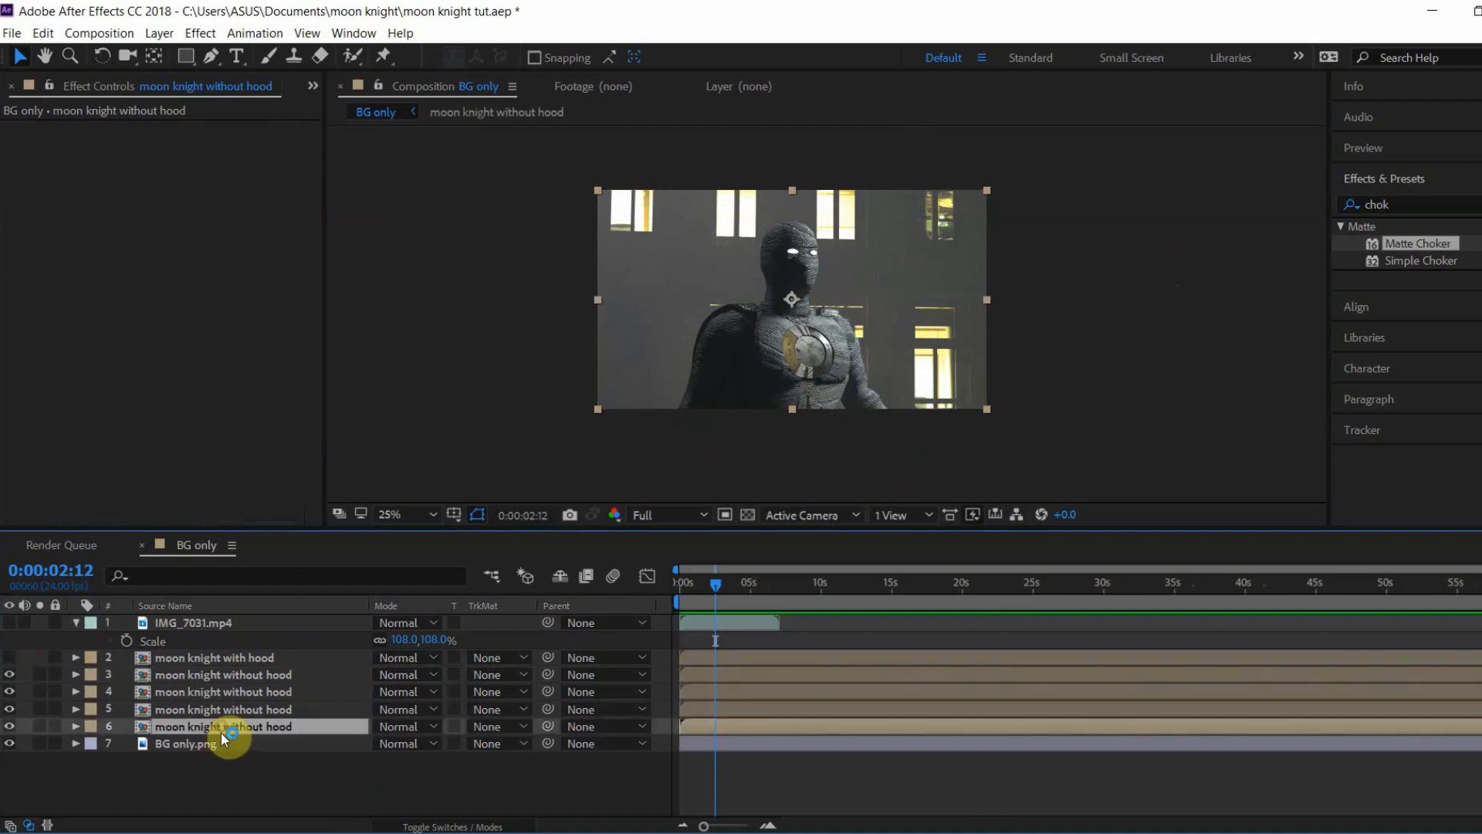
left_click(212, 59)
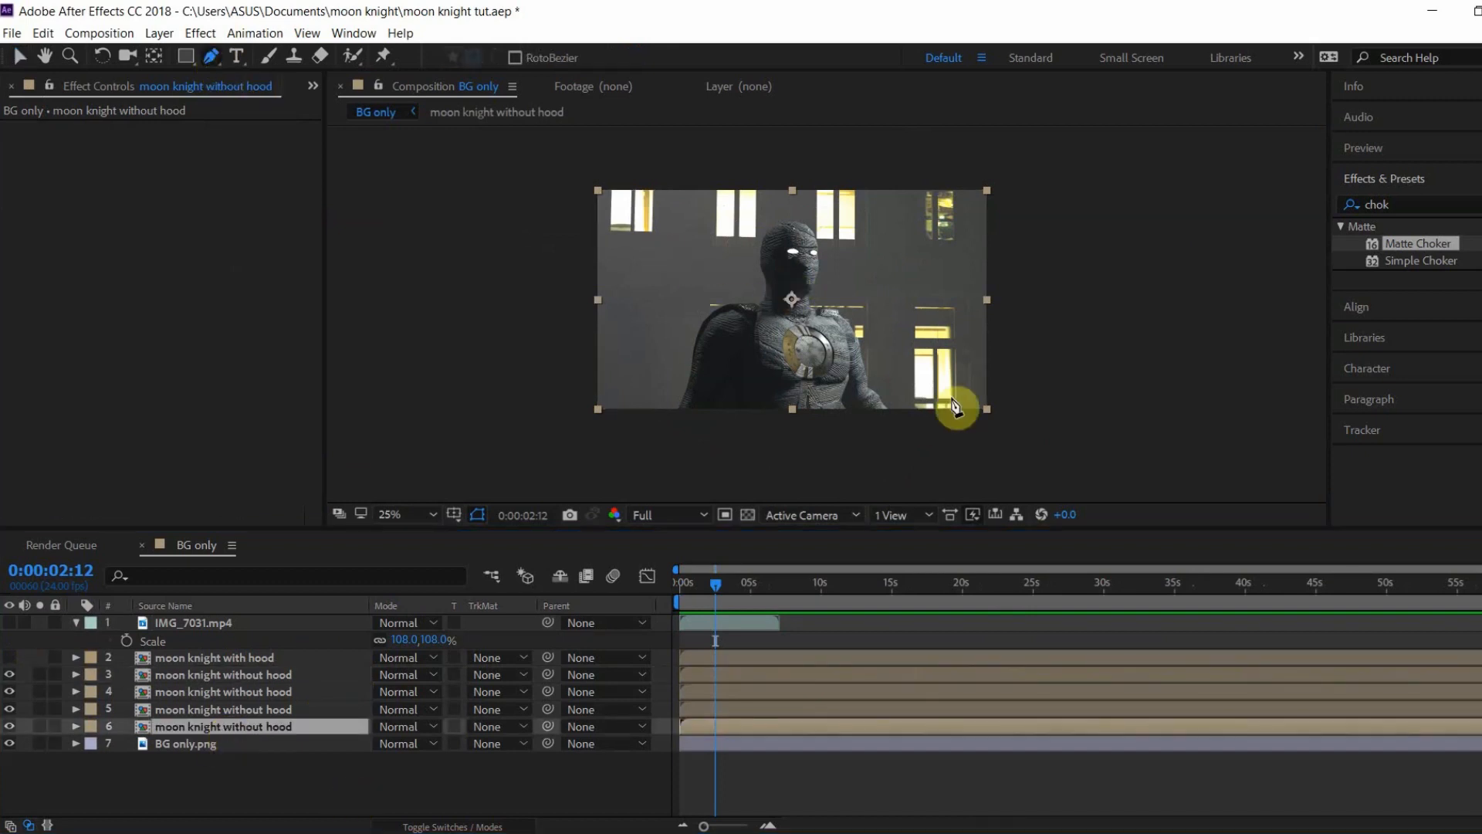
scroll(803, 359, "up", 6)
left_click_drag(740, 309, 789, 263)
left_click(609, 210)
left_click(605, 228)
left_click(599, 253)
left_click(598, 281)
left_click(602, 315)
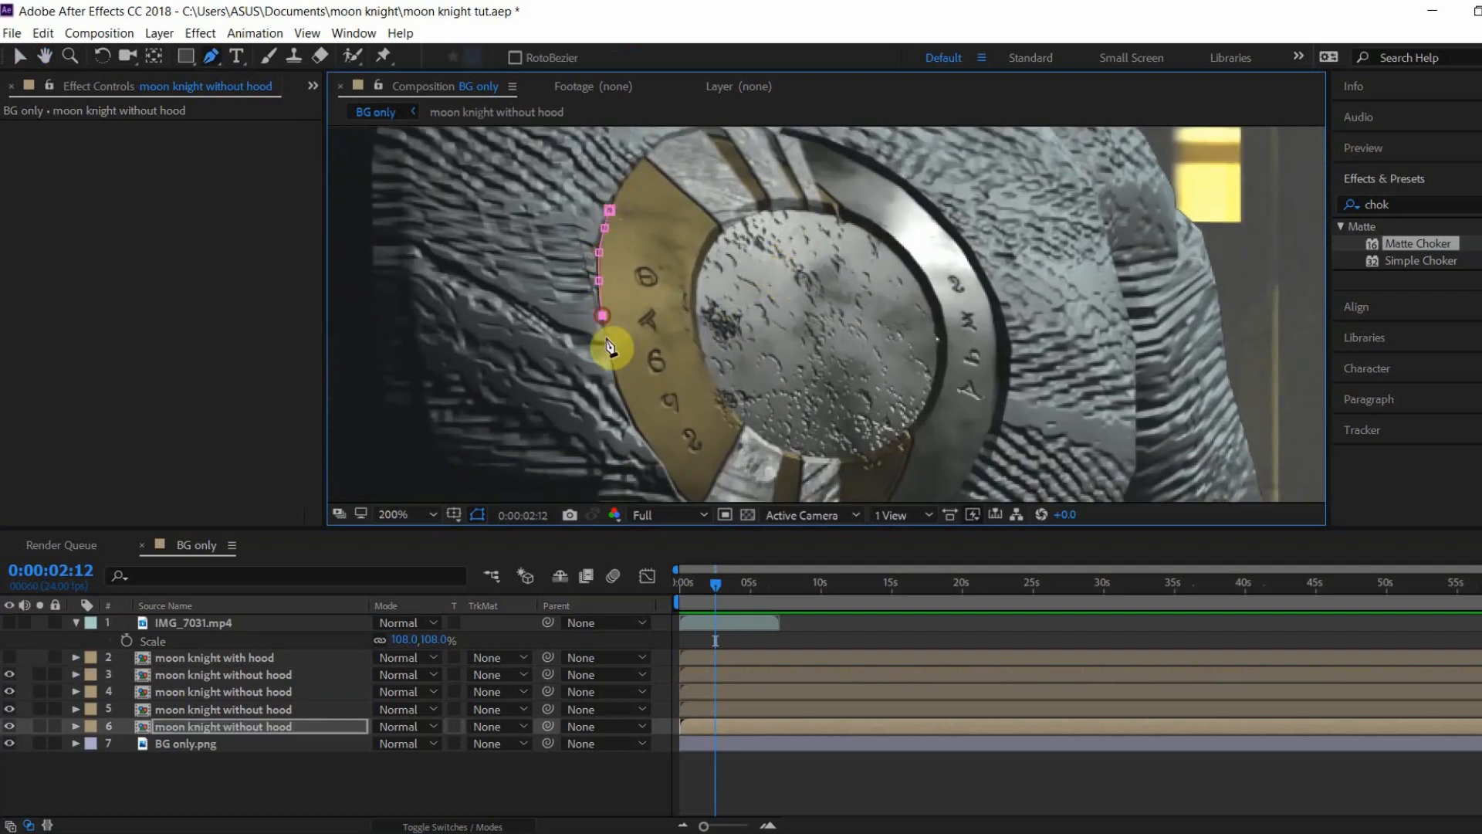
left_click_drag(660, 455, 612, 365)
left_click(613, 374)
left_click(632, 406)
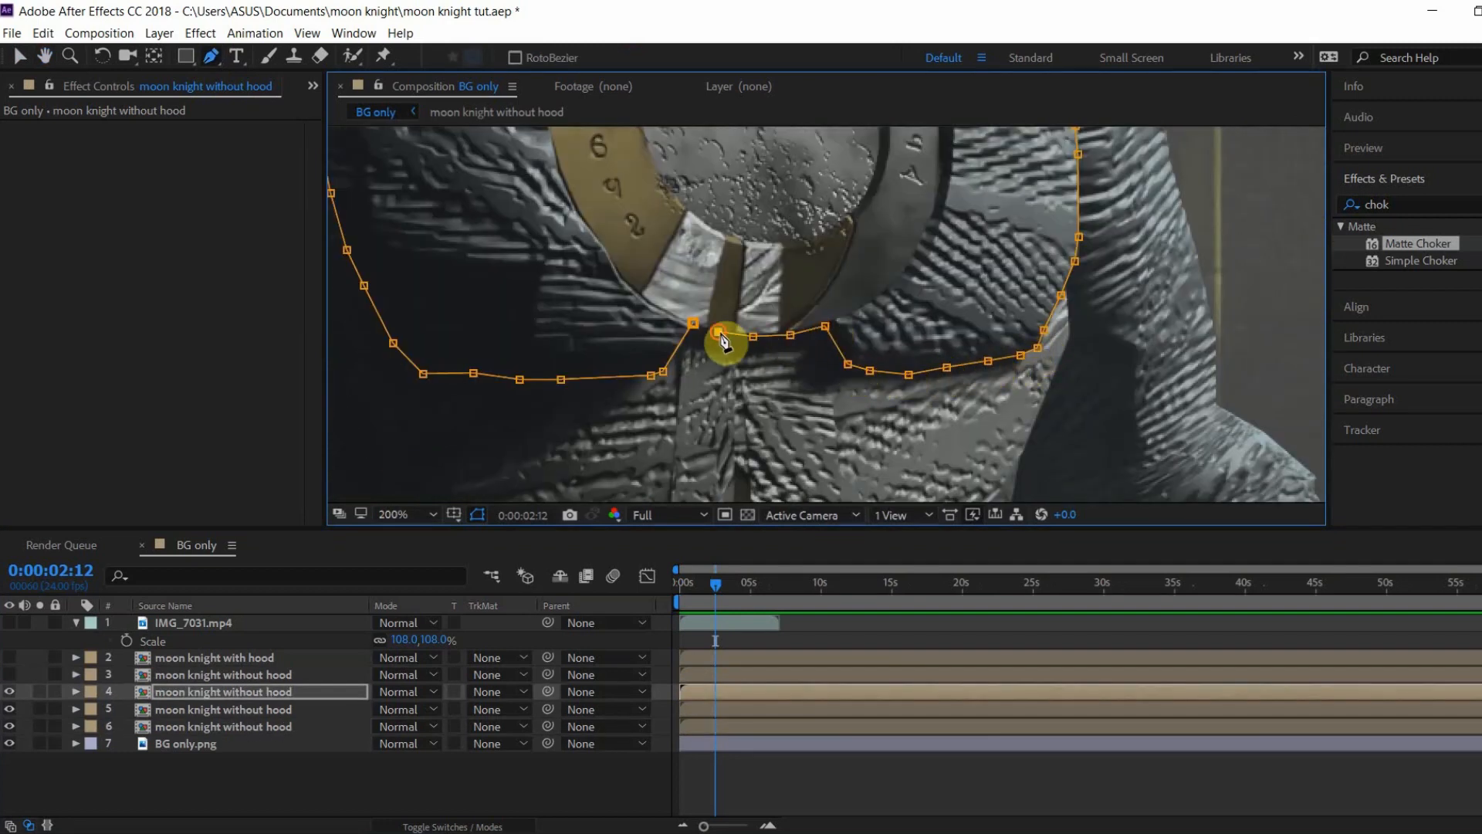
Step: Reshape Mask 1 around the third arm strip on layer 6 by moving its corner and edge points
scroll(872, 344, "down", 4)
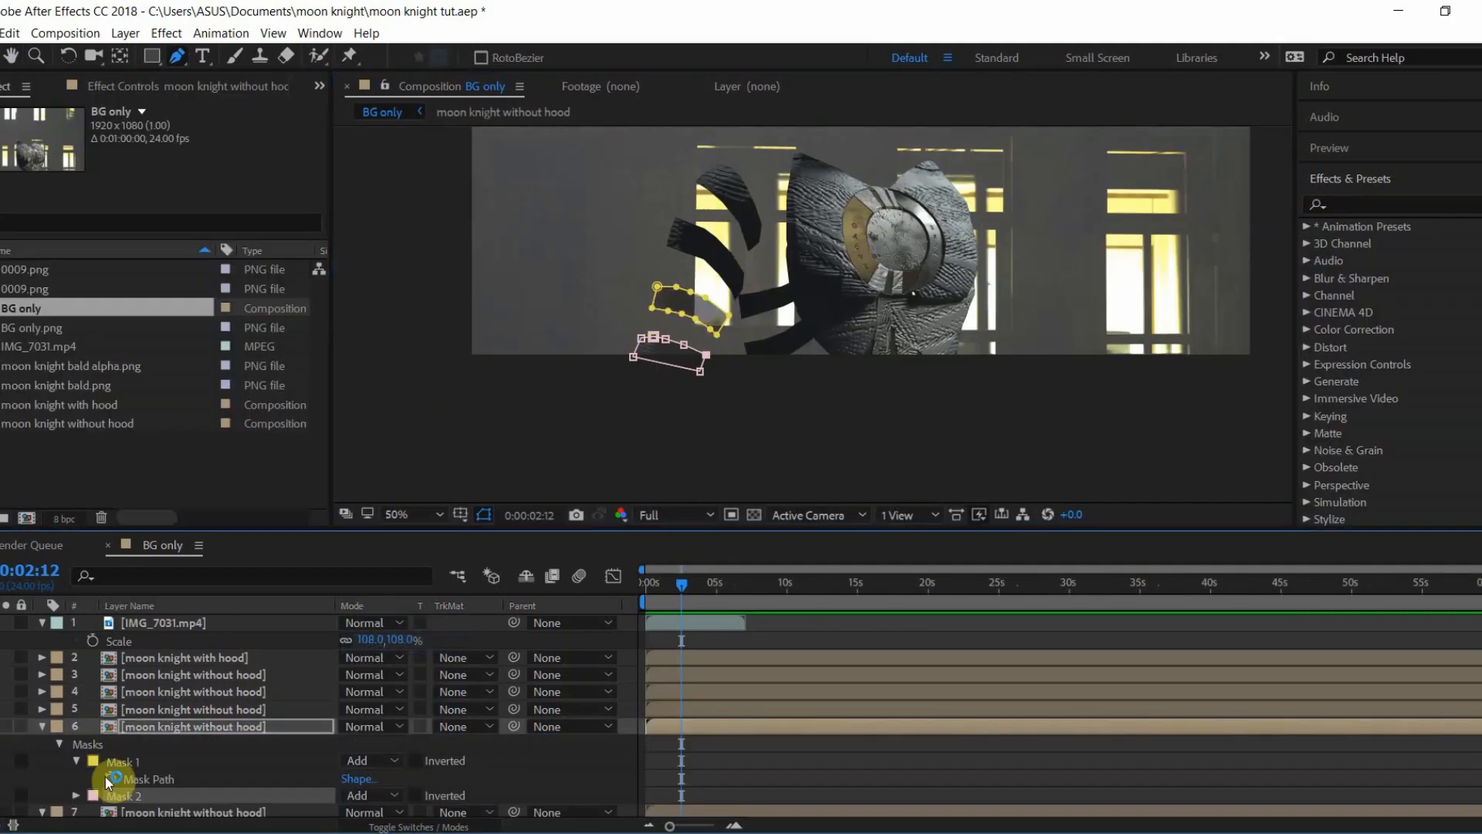
scroll(785, 304, "up", 2)
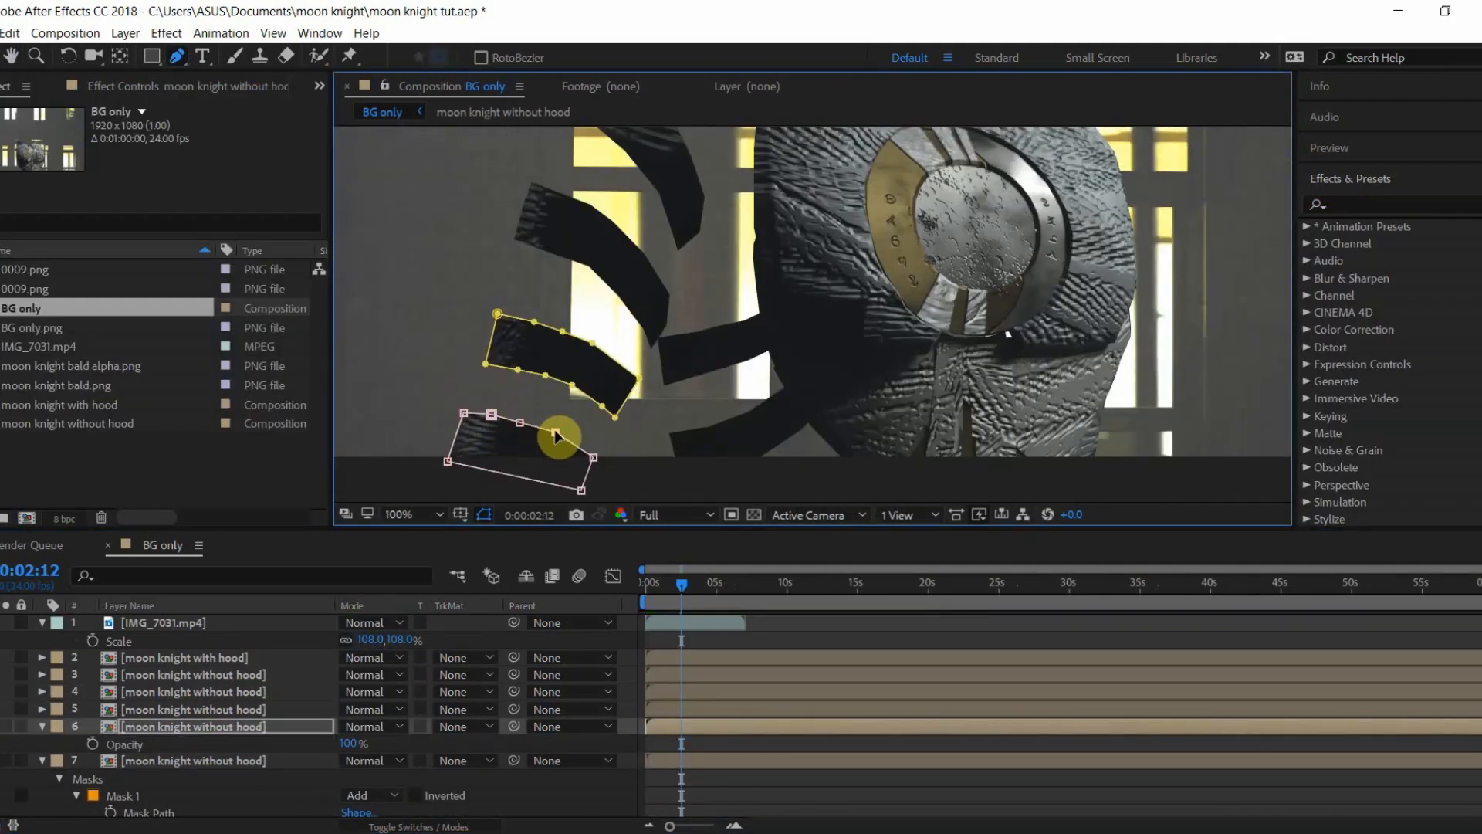
left_click_drag(497, 313, 499, 308)
left_click_drag(534, 321, 568, 325)
left_click_drag(486, 363, 525, 364)
left_click_drag(615, 417, 612, 425)
left_click_drag(602, 406, 595, 411)
left_click_drag(593, 342, 596, 339)
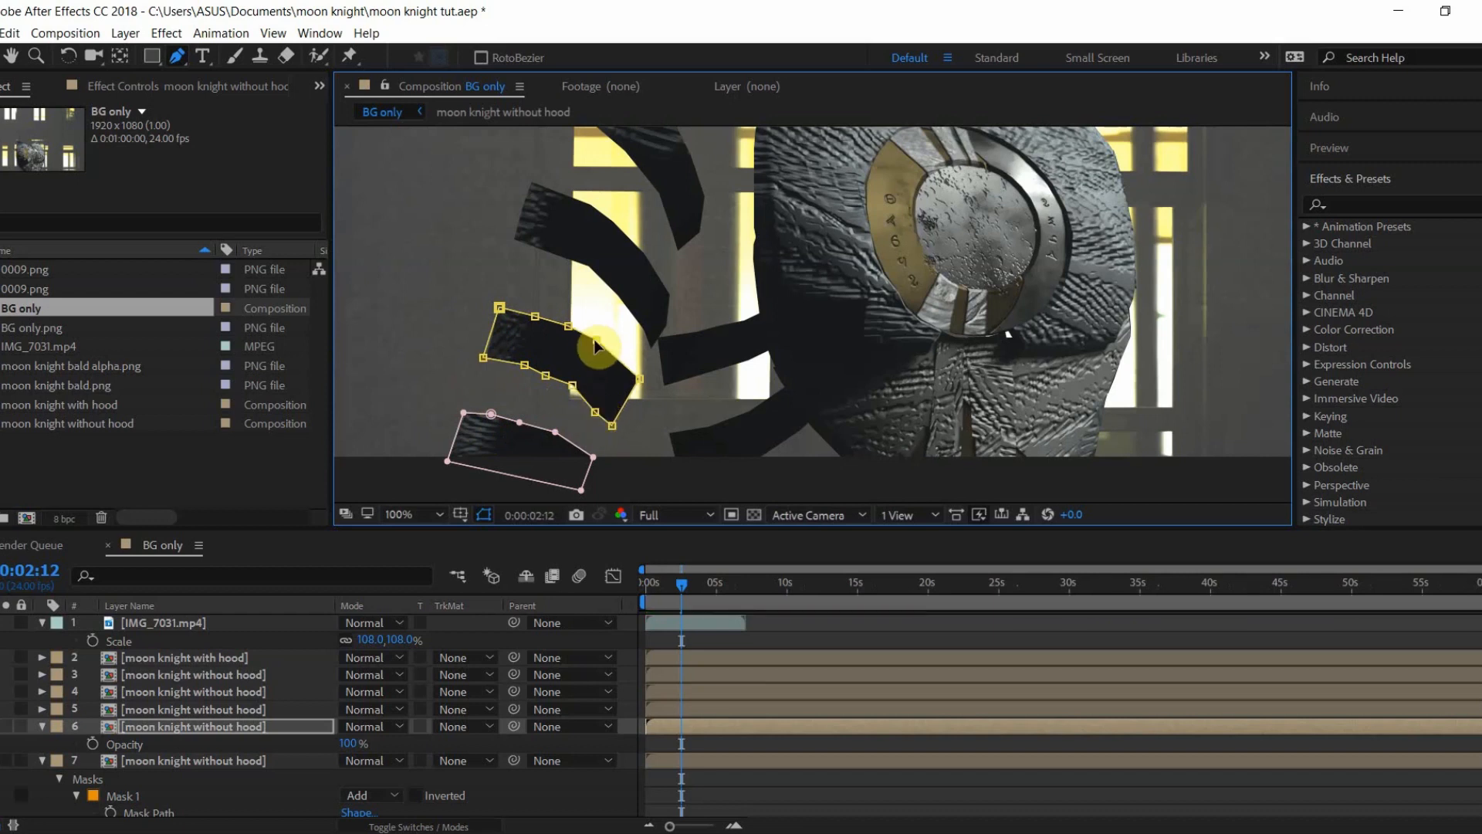
Step: Make the moon knight without hood copy on layer 5 visible and activate the Pen tool for masking it
scroll(774, 417, "down", 1)
key("v")
left_click(775, 416)
left_click_drag(1015, 410, 888, 426)
left_click_drag(777, 347, 741, 384)
left_click(193, 709)
left_click(0, 709)
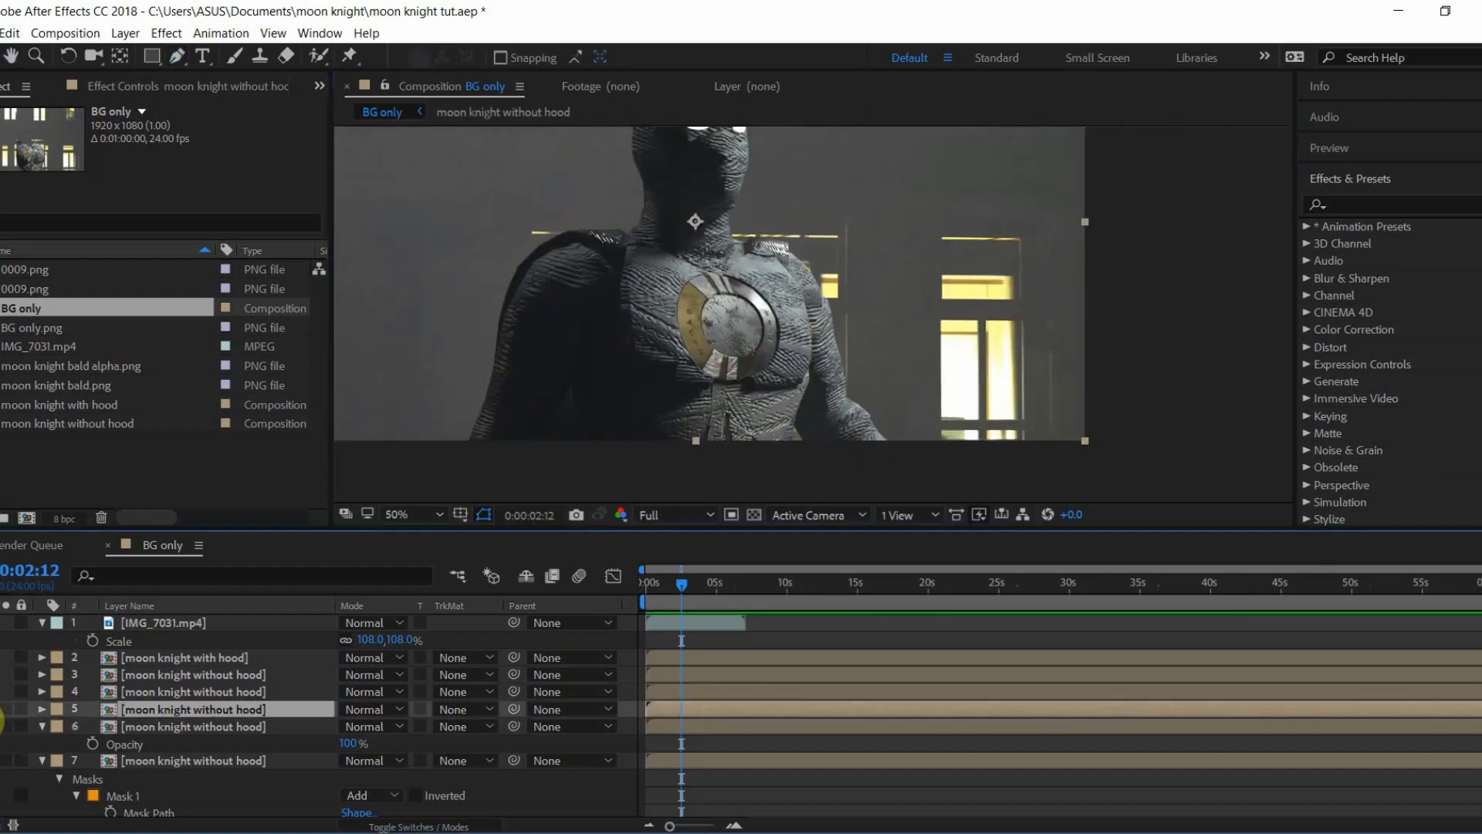
left_click(177, 56)
scroll(809, 189, "up", 1)
left_click_drag(809, 185, 832, 285)
scroll(775, 282, "up", 1)
left_click(771, 276)
scroll(772, 309, "down", 1)
left_click(815, 369)
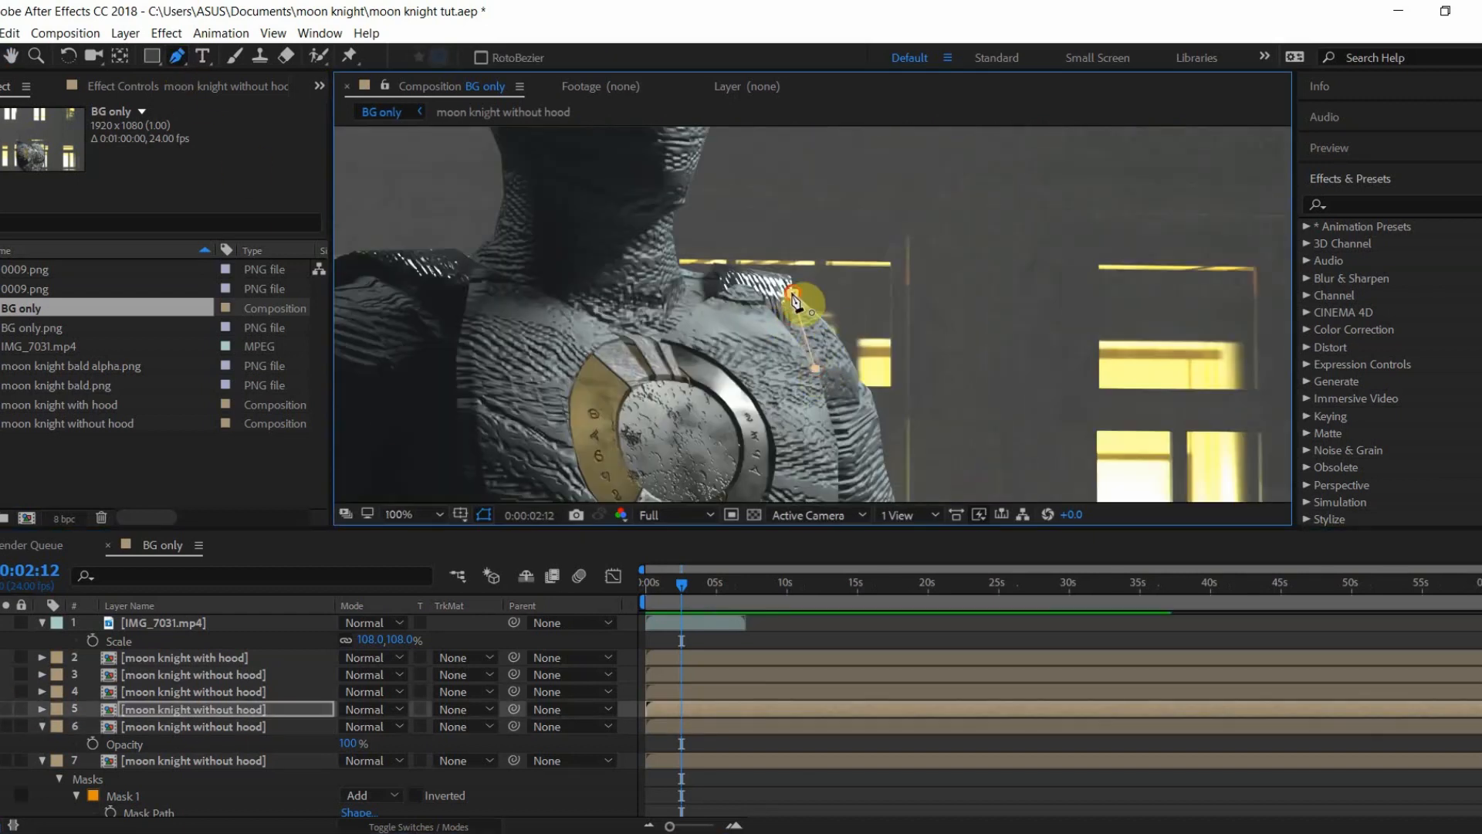
left_click(793, 294)
key("ctrl+z")
key("ctrl+z")
key("ctrl+z")
Step: Draw a small closed mask on the outer upper arm beside the emblem on layer 5 and set its mode to None
left_click(841, 342)
scroll(860, 463, "up", 1)
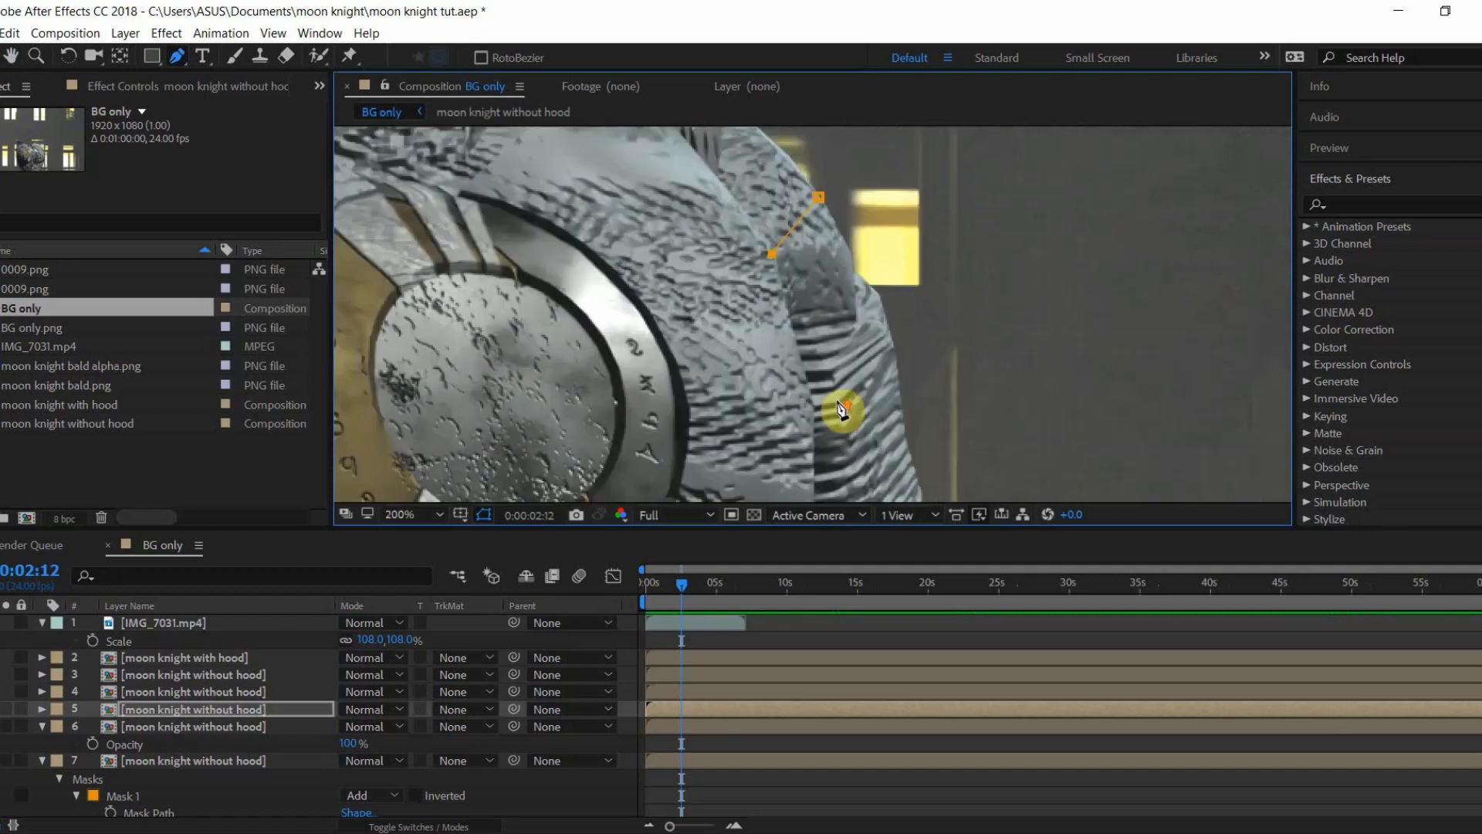
left_click(828, 352)
left_click(854, 265)
left_click(815, 207)
scroll(815, 246, "down", 2)
key("m")
left_click(372, 726)
left_click(384, 589)
Step: Draw a second closed mask across the arm below the first one on layer 5 and set its mode to None
scroll(811, 255, "up", 1)
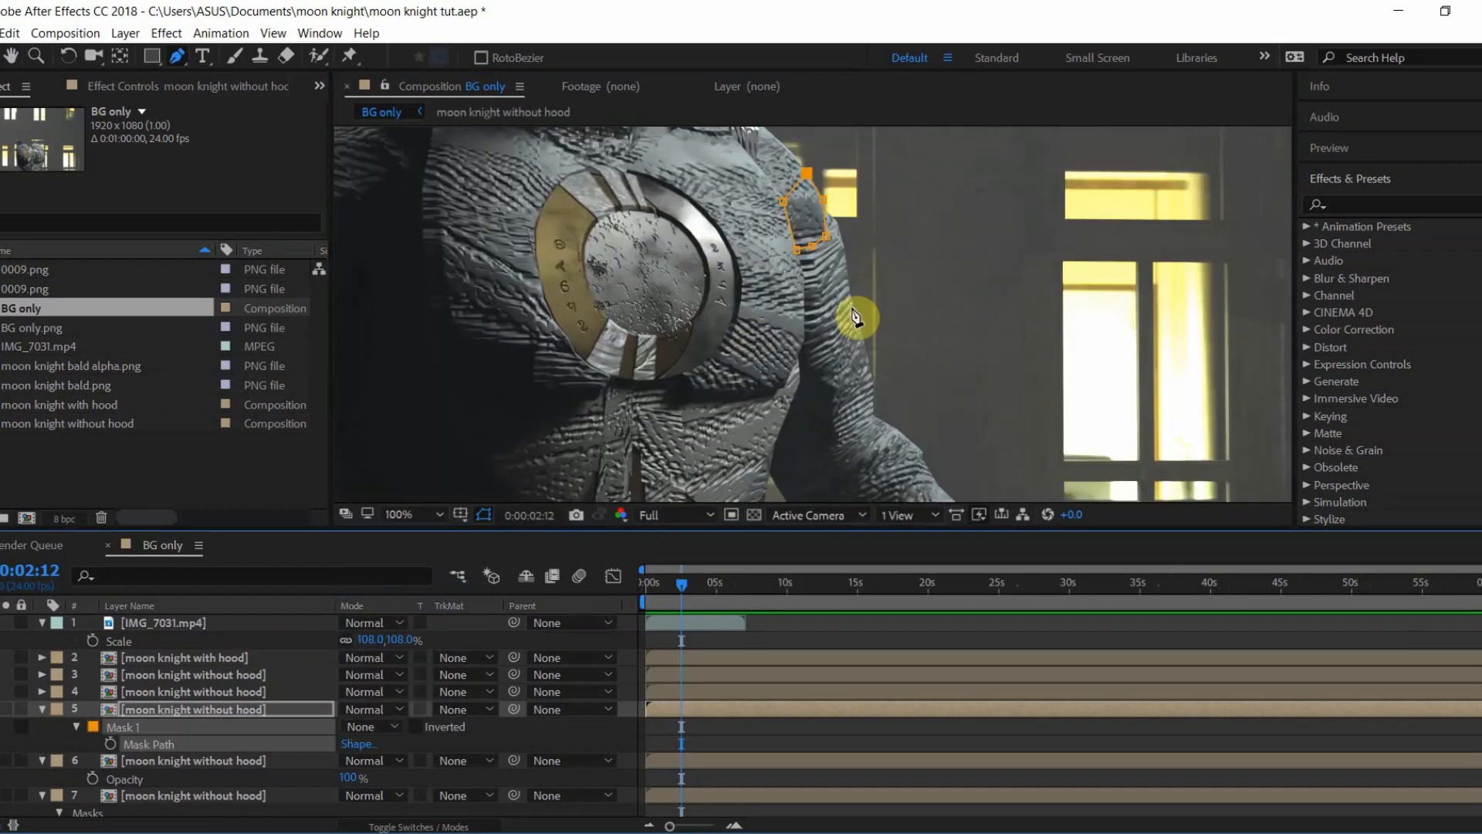
left_click(850, 291)
left_click(805, 316)
left_click(837, 363)
left_click(865, 341)
left_click(850, 291)
left_click(373, 778)
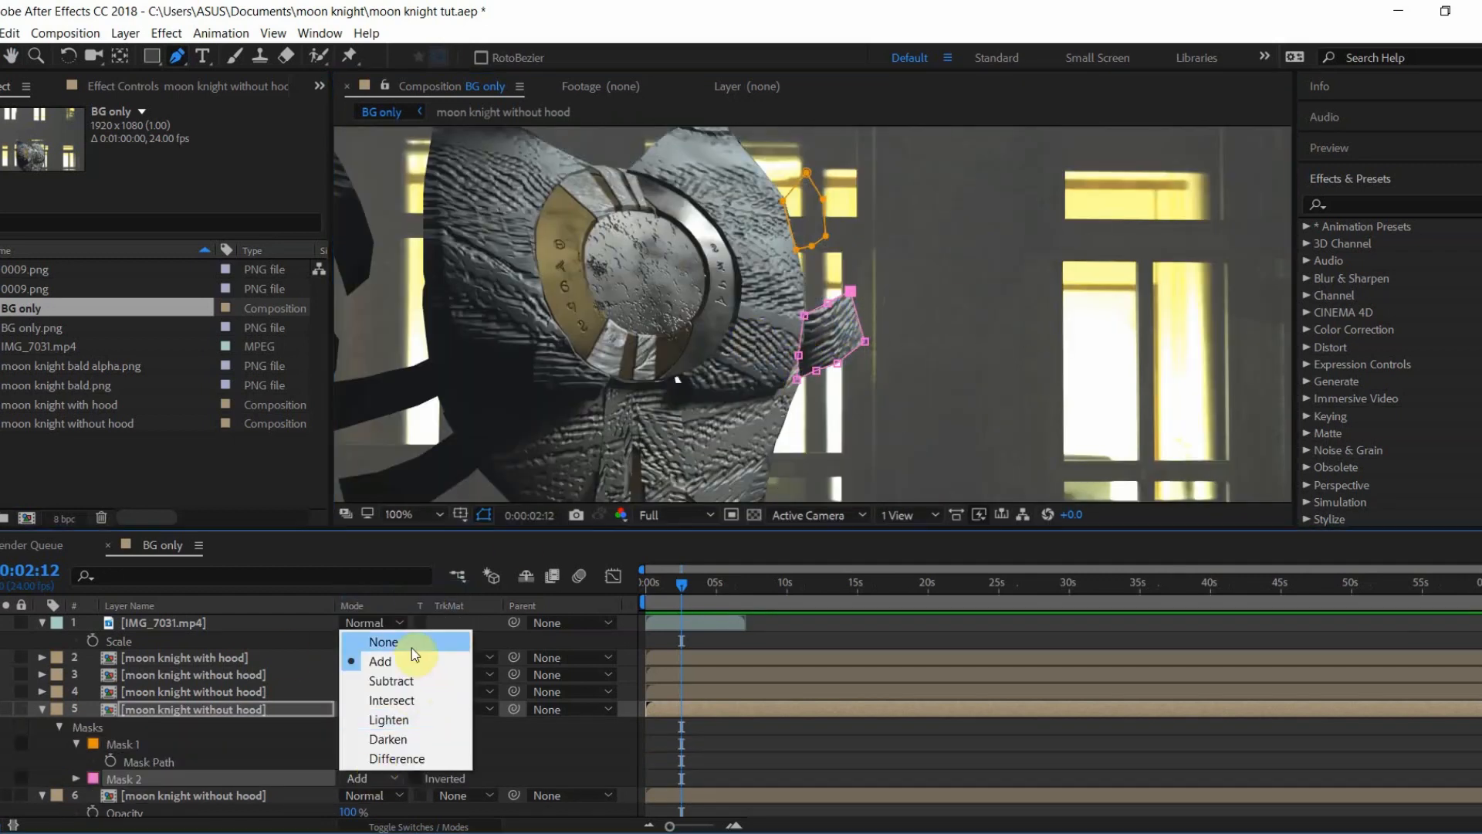
left_click(400, 642)
Step: Draw a third closed mask as a diagonal strip across the lower arm on layer 5
left_click(877, 380)
left_click(846, 388)
left_click(825, 399)
left_click(773, 442)
left_click(795, 479)
left_click(826, 455)
left_click(852, 437)
left_click(881, 423)
left_click(920, 409)
left_click(877, 379)
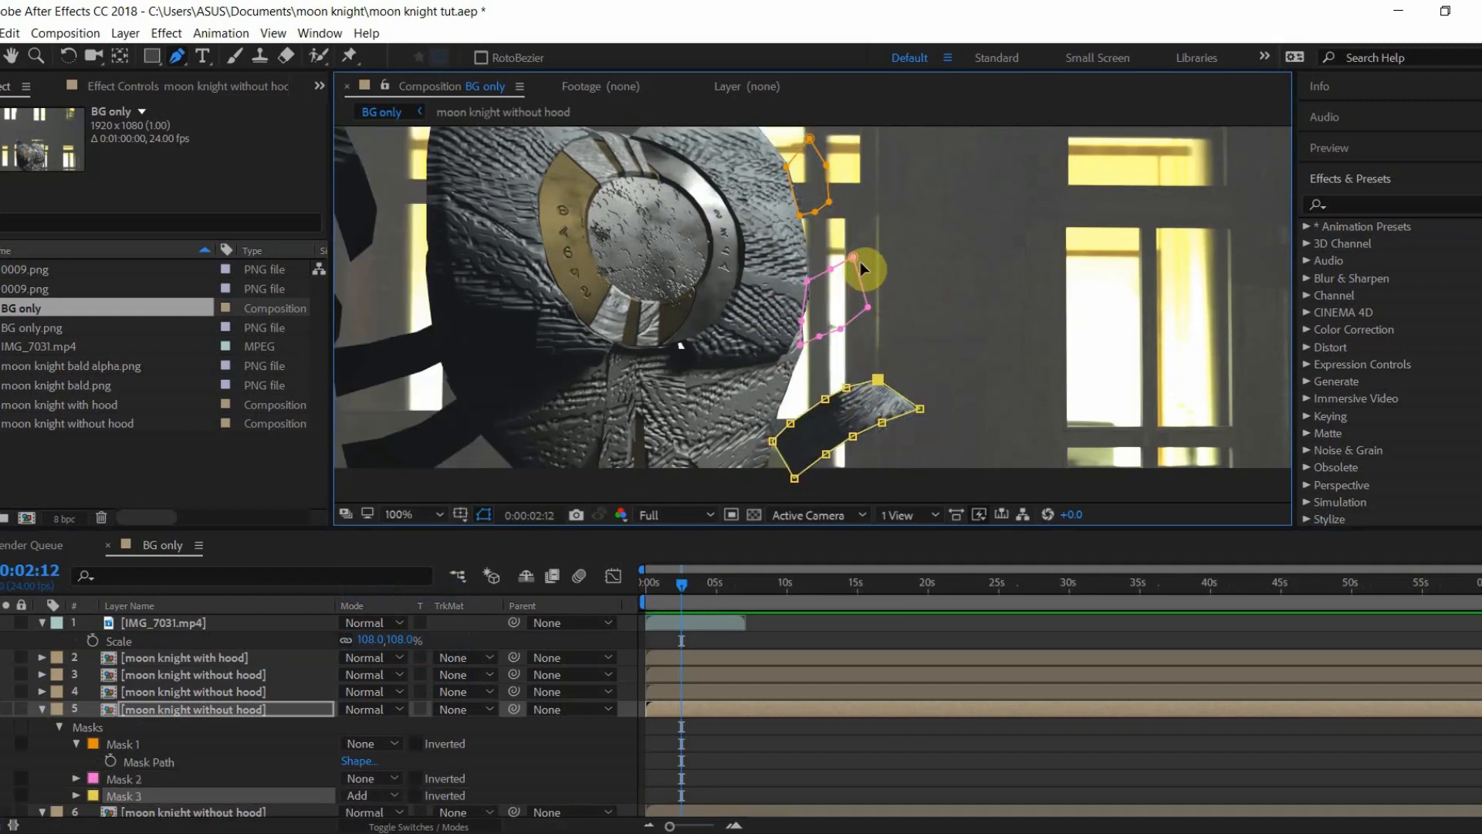
Step: Open the mode choices of Mask 3 on layer 5
left_click(374, 795)
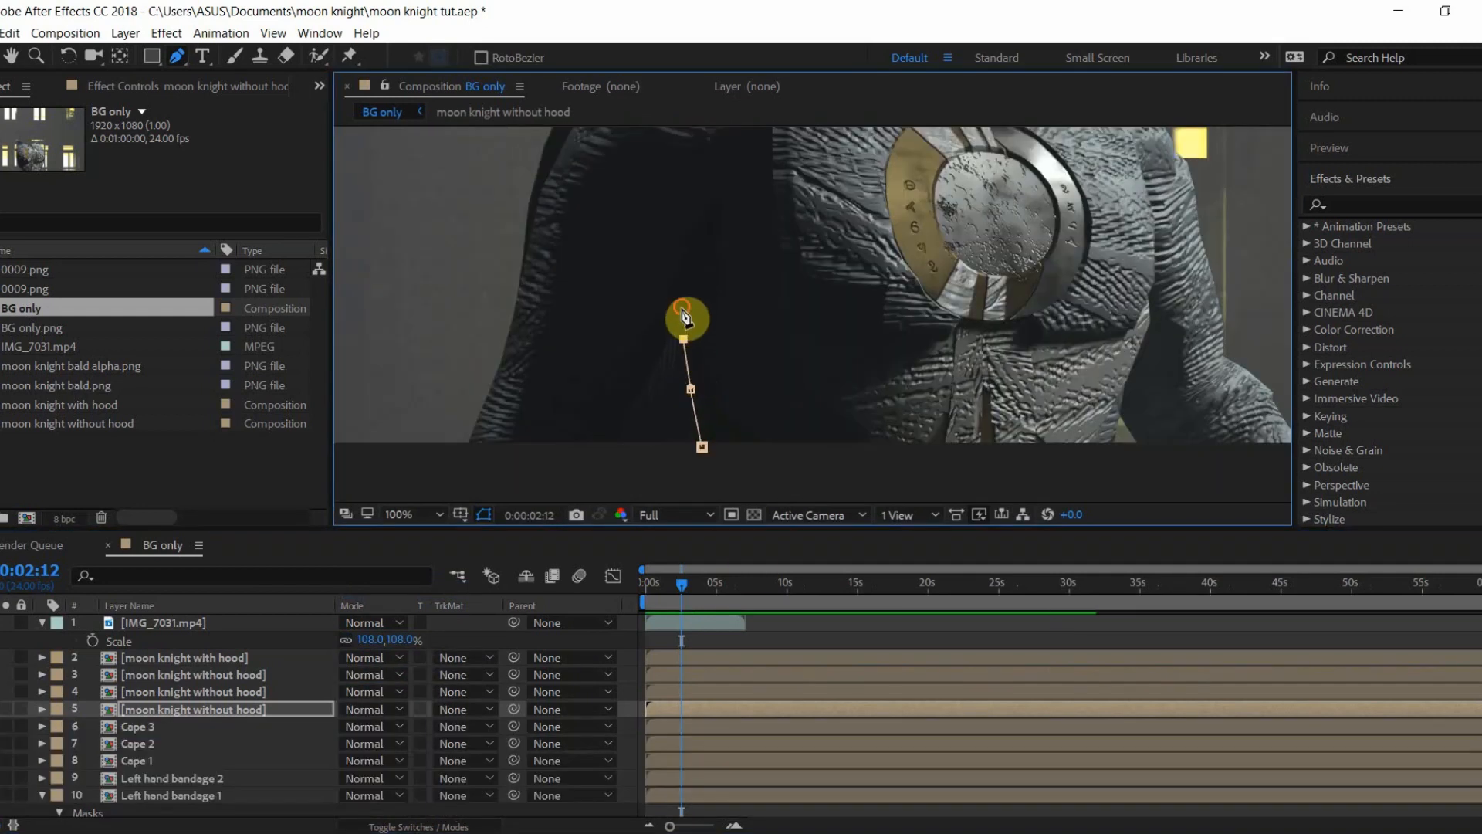
Step: Trace a new mask on the layer 5 suit copy from the torso's lower edge up along the dark inner arm edge to the shoulder
left_click(716, 295)
left_click(715, 248)
left_click(699, 207)
left_click(677, 173)
left_click(639, 153)
left_click(649, 199)
left_click(679, 197)
left_click(758, 195)
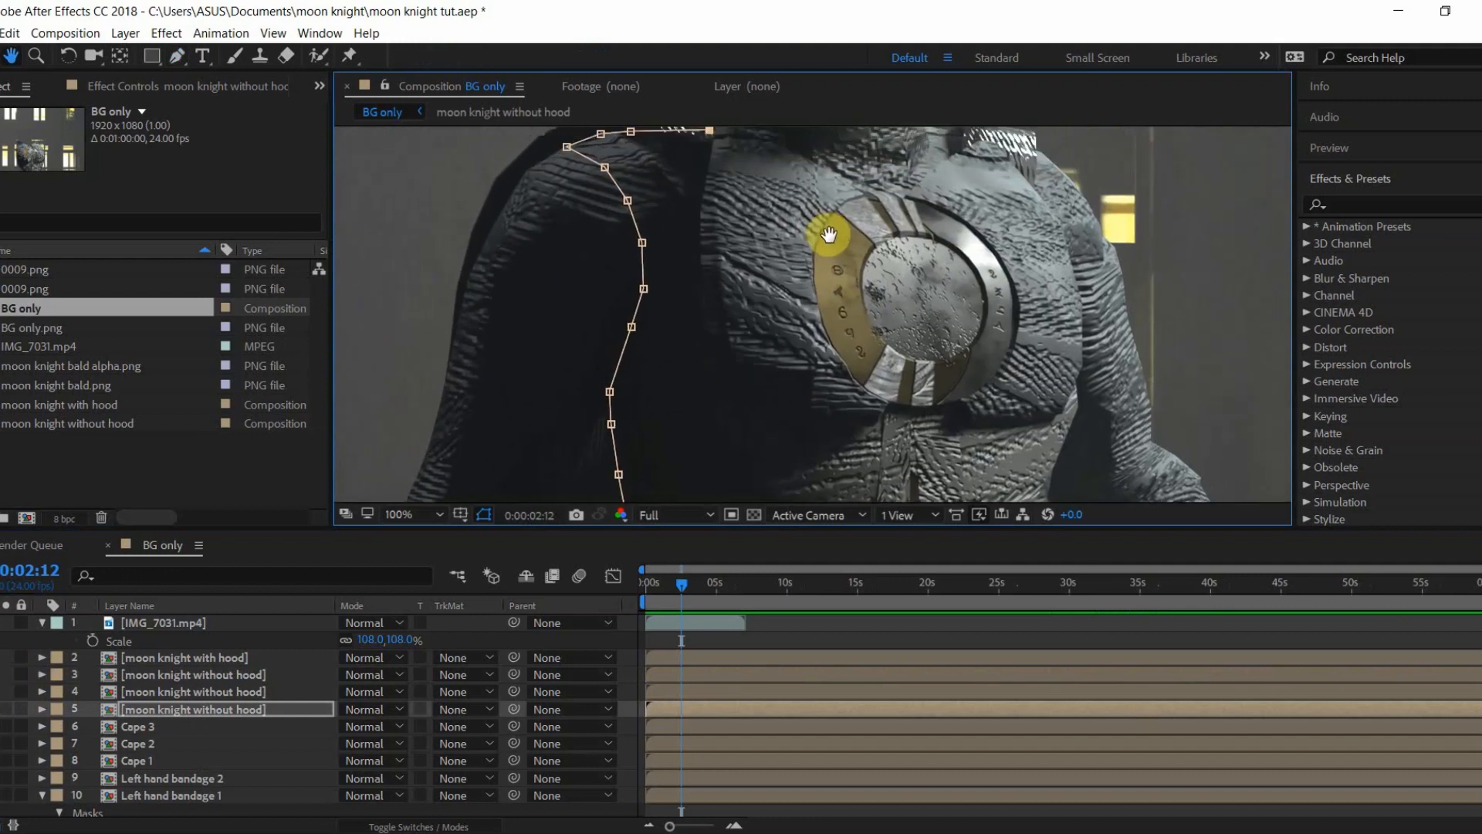
Step: Continue the torso mask across the neckline and down the emblem-side edge of the body, closing it at the lower starting point
left_click(753, 183)
left_click(865, 235)
left_click(904, 249)
left_click(935, 230)
left_click(994, 194)
left_click(1057, 268)
left_click(1074, 360)
left_click(1001, 274)
left_click(988, 340)
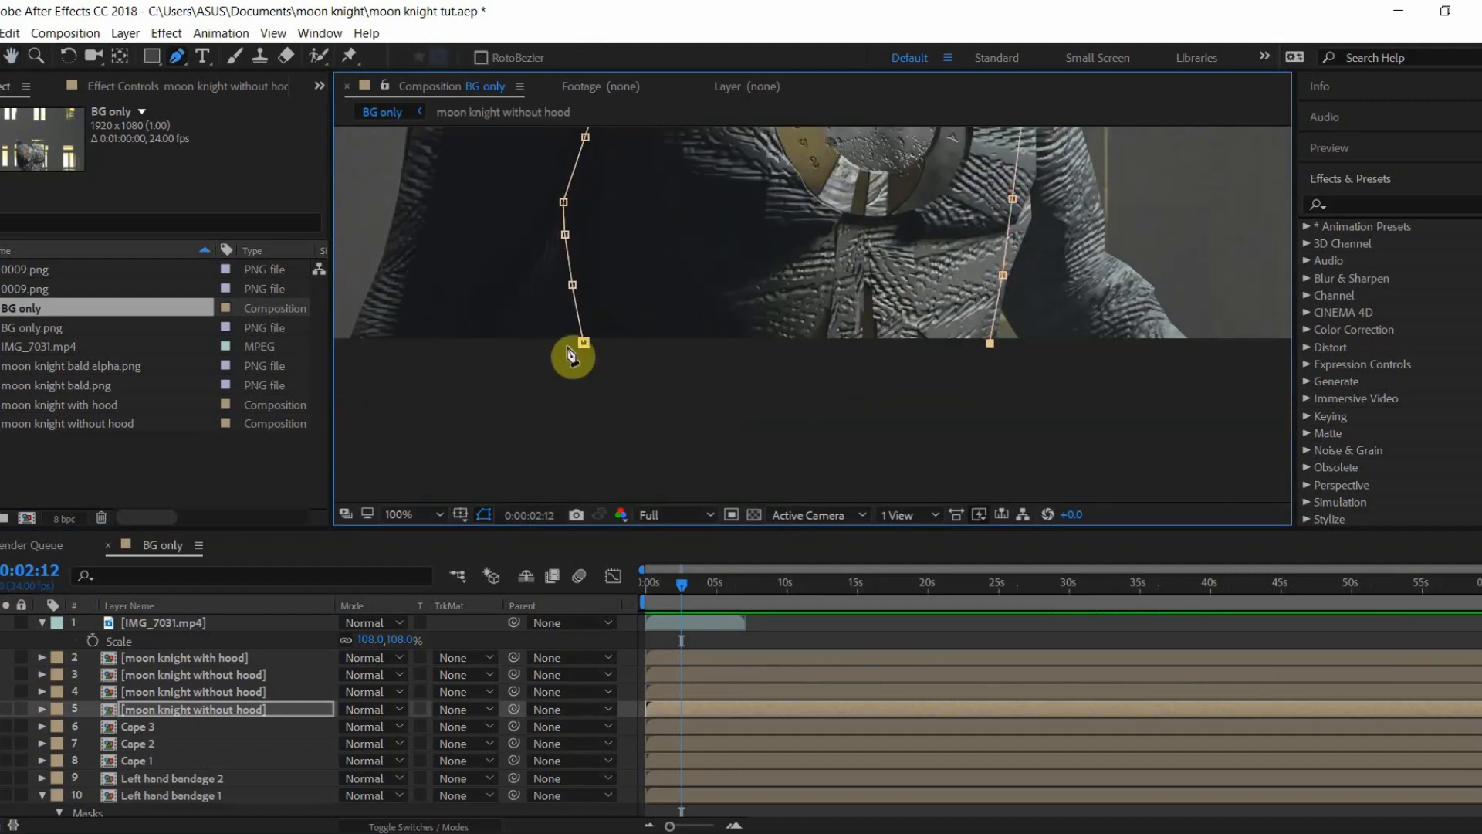
left_click(582, 341)
Step: Rename the masked torso copy on layer 5 as Body
scroll(582, 343, "down", 1)
scroll(219, 792, "down", 3)
scroll(219, 788, "up", 5)
left_click(216, 709)
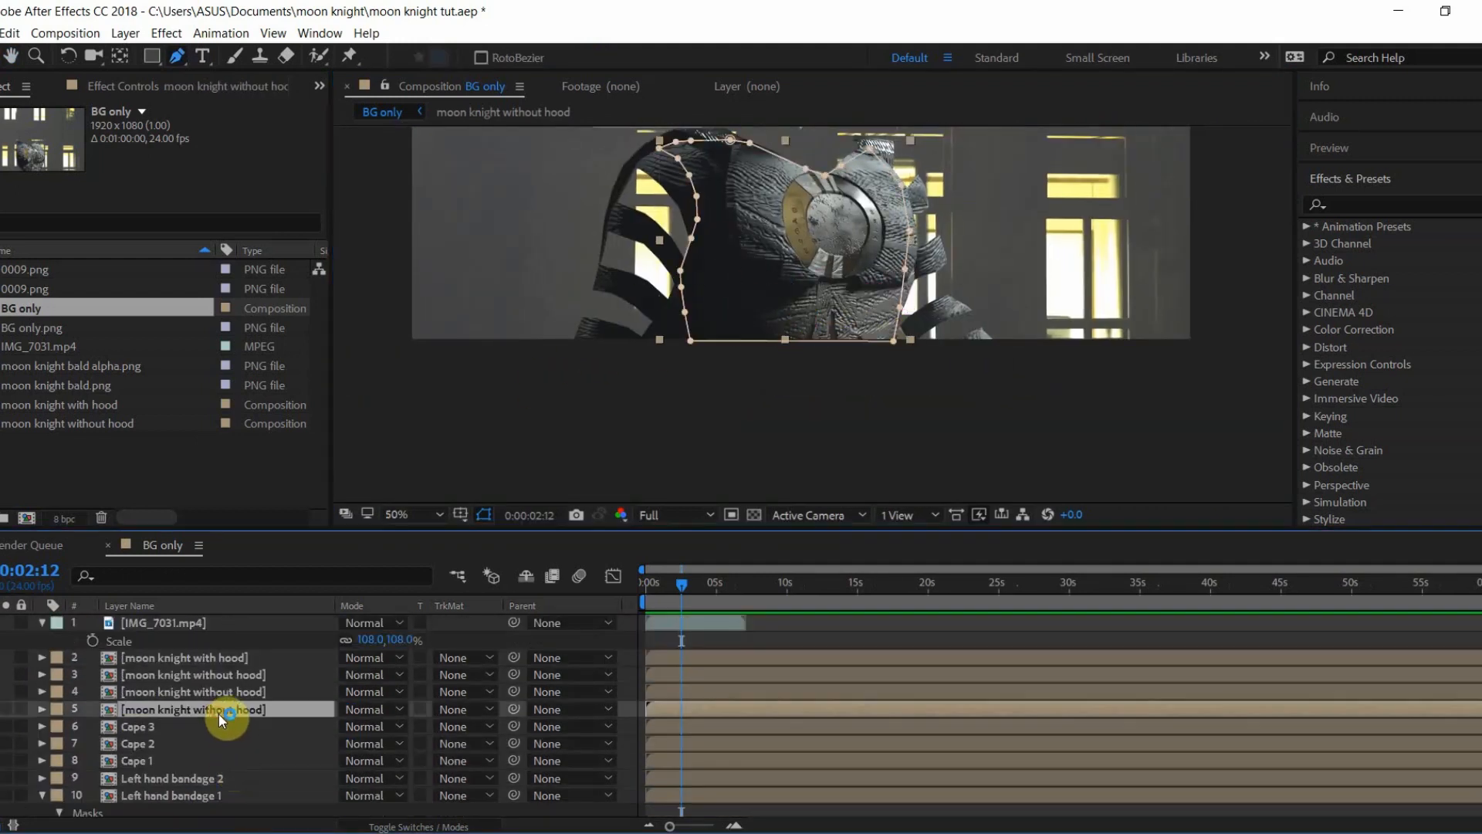
key("Return")
type("Body")
key("Return")
left_click(295, 750)
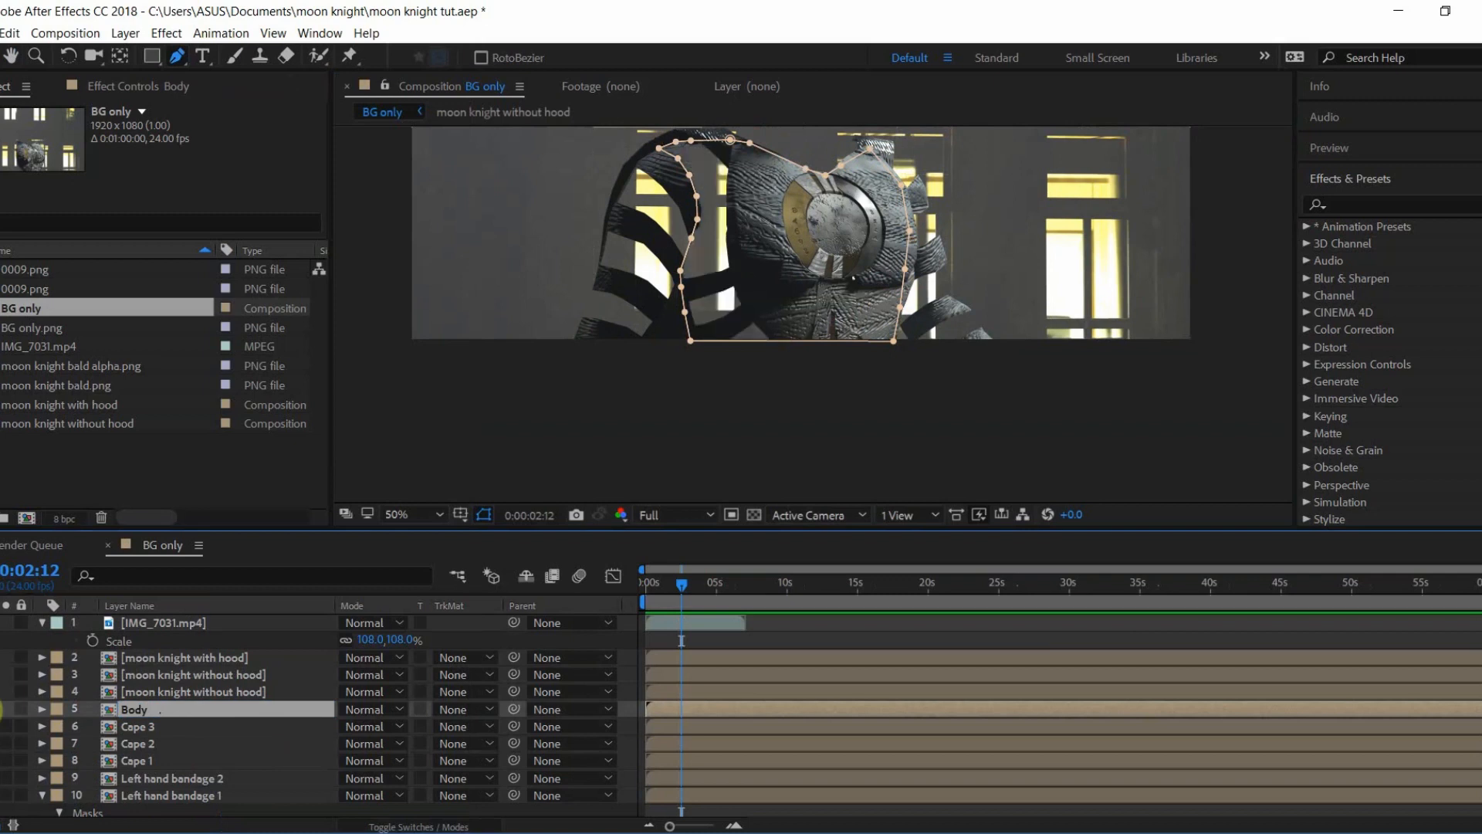
Step: Hide the Body layer and make the moon knight without hood copy on layer 4 visible
left_click(1, 709)
left_click_drag(728, 404, 672, 469)
left_click(189, 692)
left_click(1, 693)
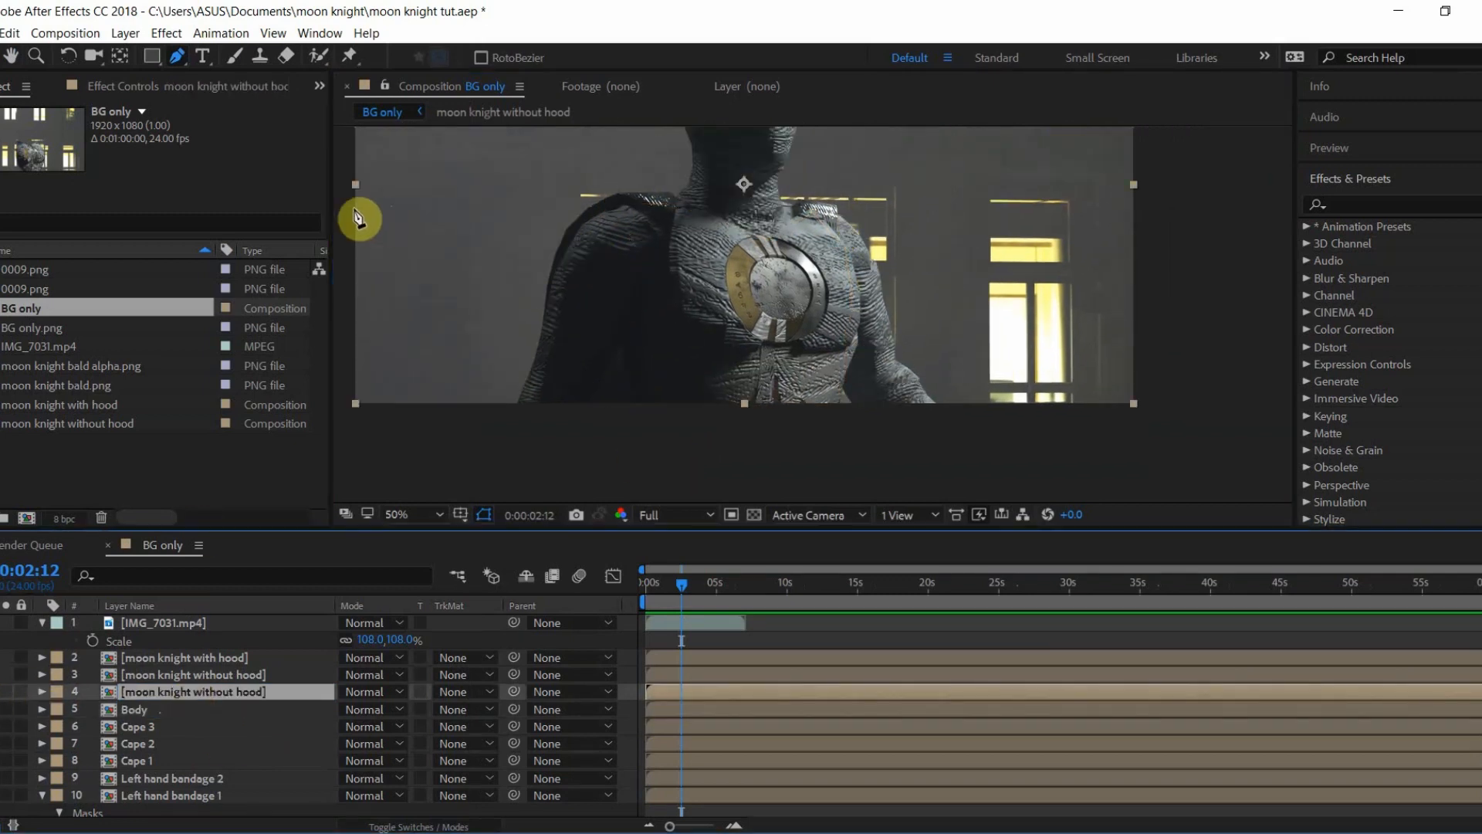
Step: Trace a mask around the arm beside the emblem on layer 4, following its outer edge, shoulder and inner edge
scroll(842, 427, "up", 1)
left_click(1037, 383)
left_click(998, 324)
left_click(955, 289)
left_click_drag(931, 181, 938, 317)
left_click(938, 318)
left_click(834, 150)
left_click(883, 312)
left_click(877, 371)
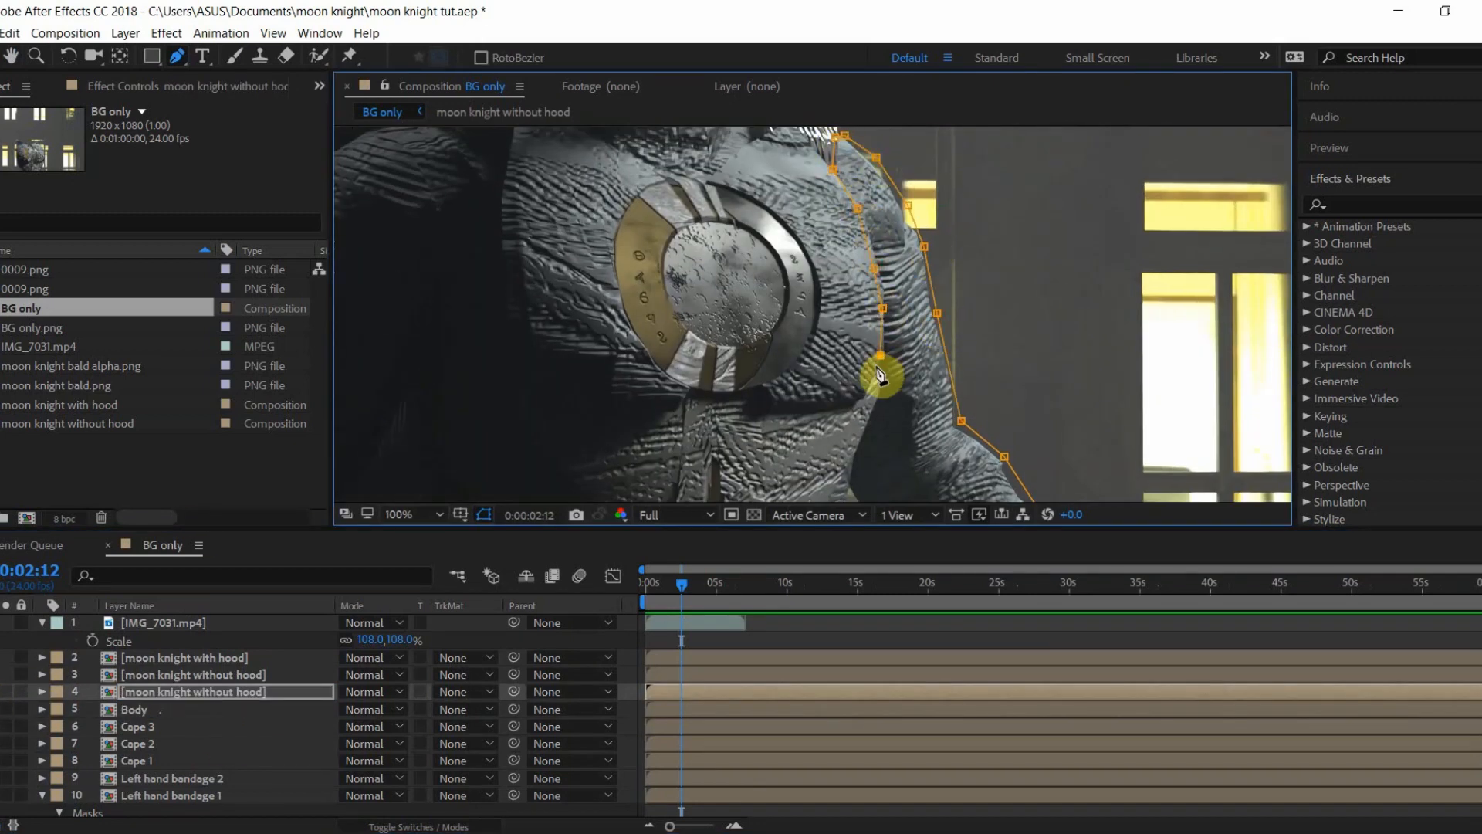
scroll(878, 370, "up", 1)
left_click(825, 378)
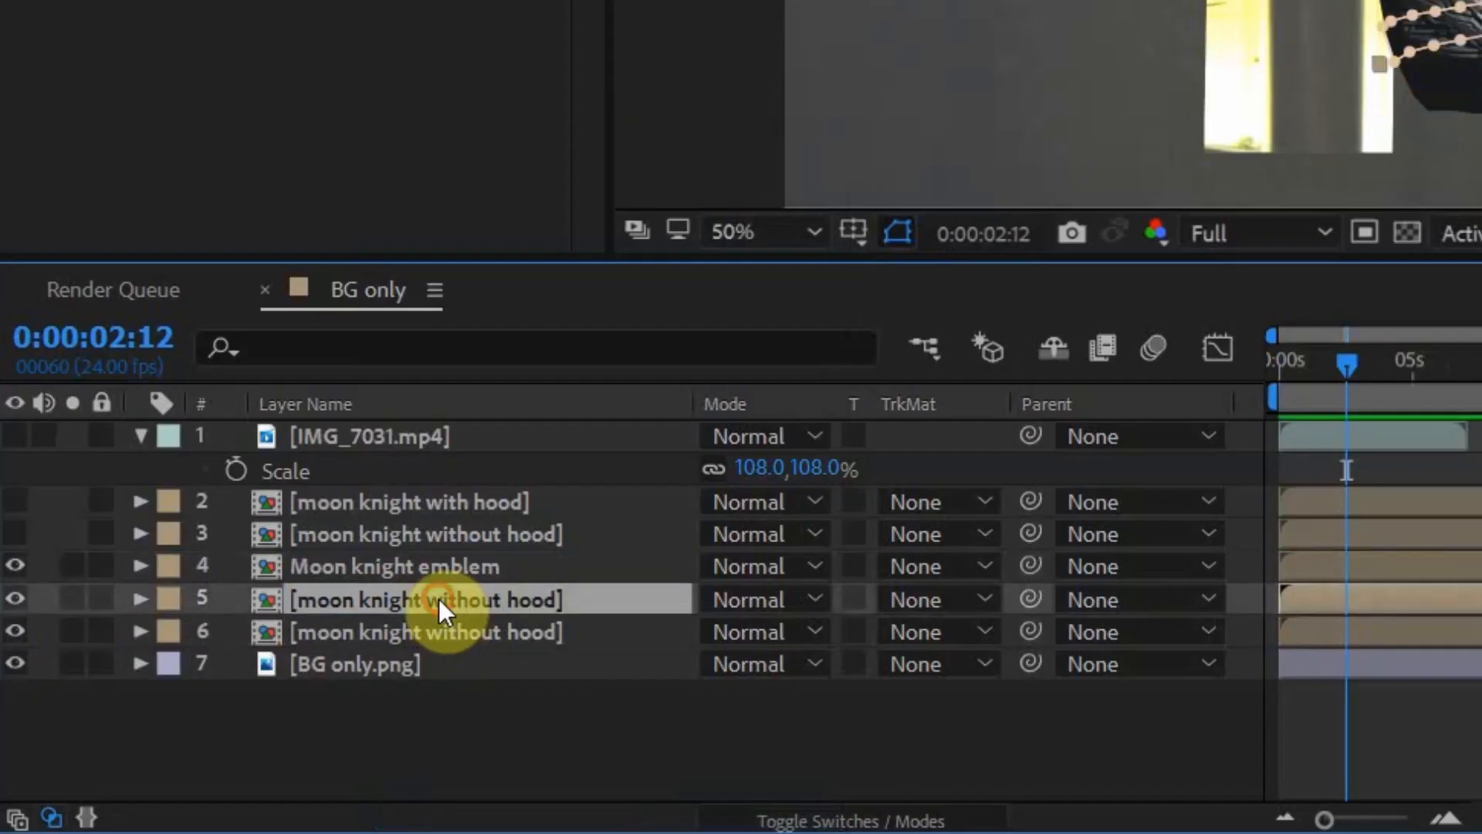
Step: Rename the moon knight without hood copy on layer 5, directly below Moon knight emblem, as chest bandage
right_click(438, 599)
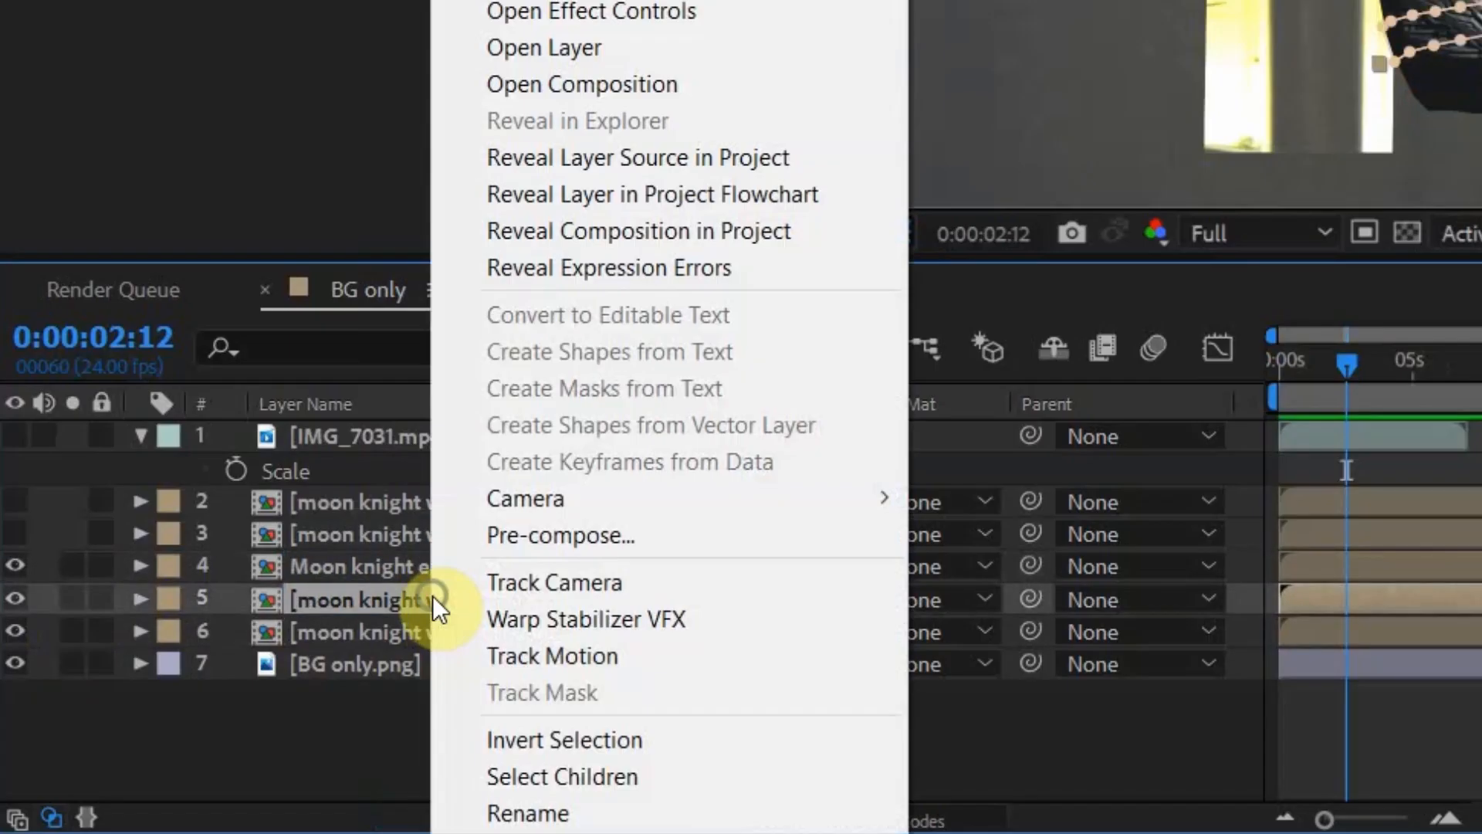
left_click(672, 819)
key("BackSpace")
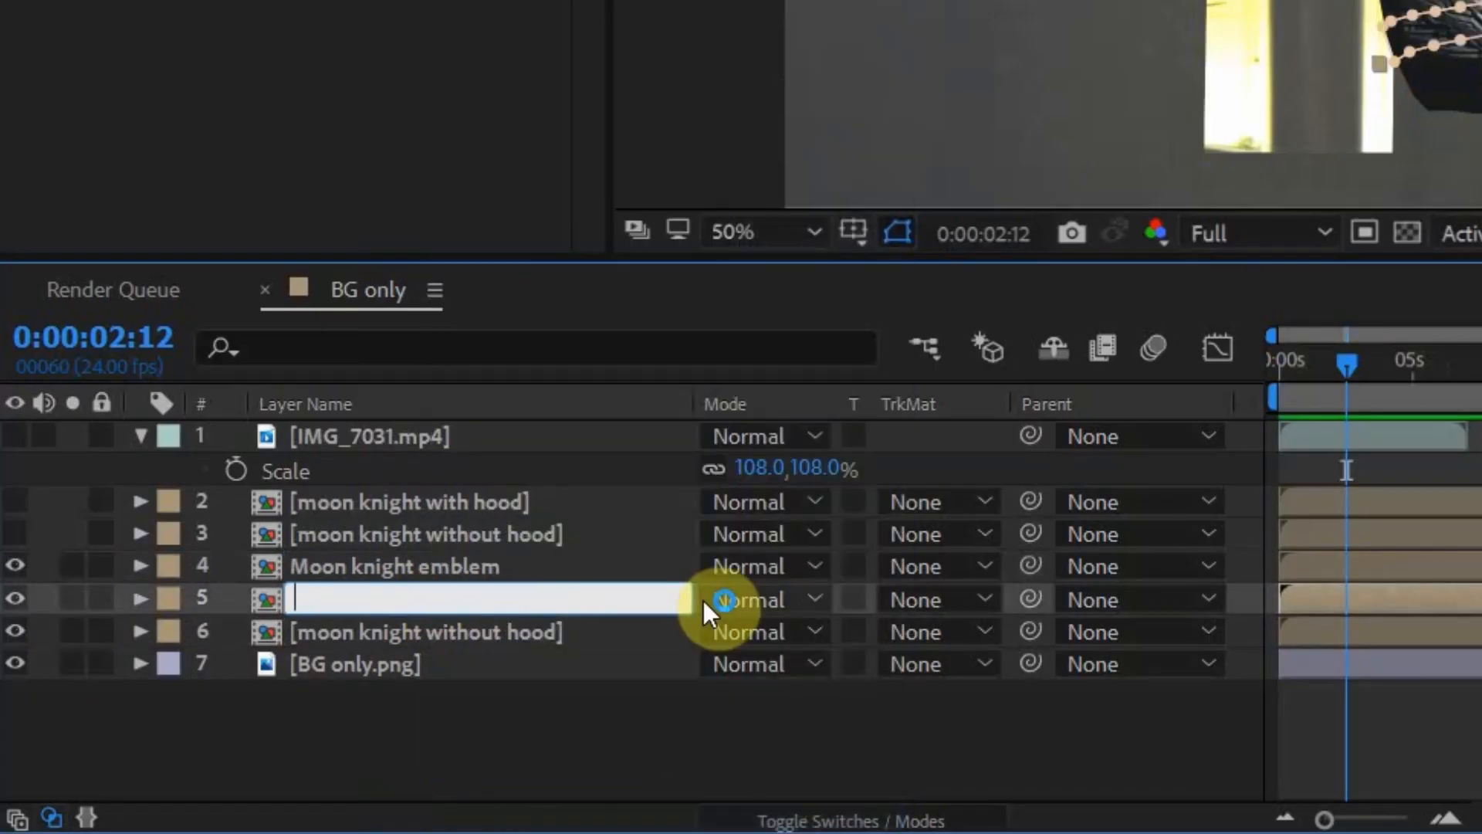
type("chest bandage")
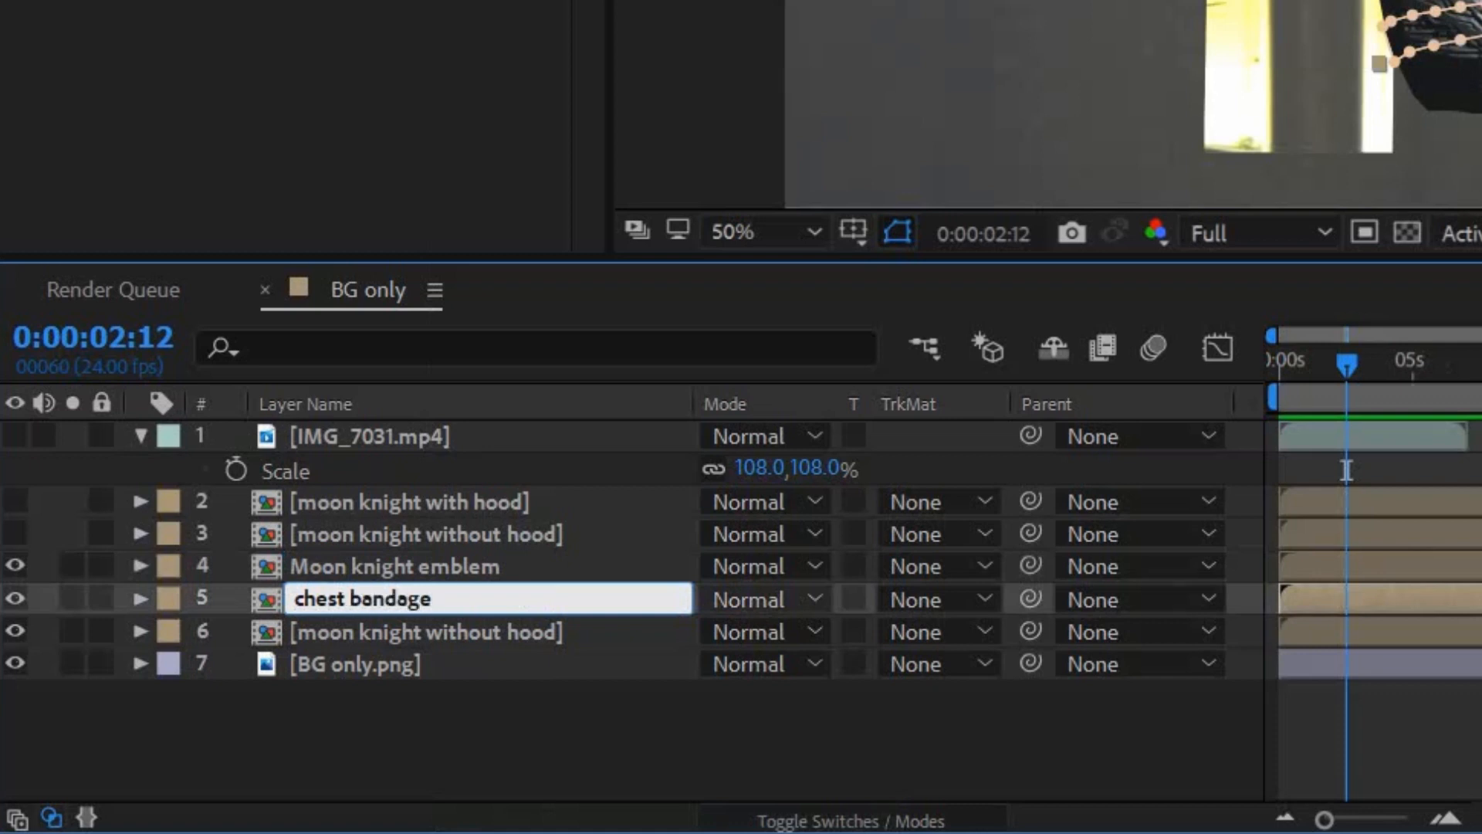
key("Return")
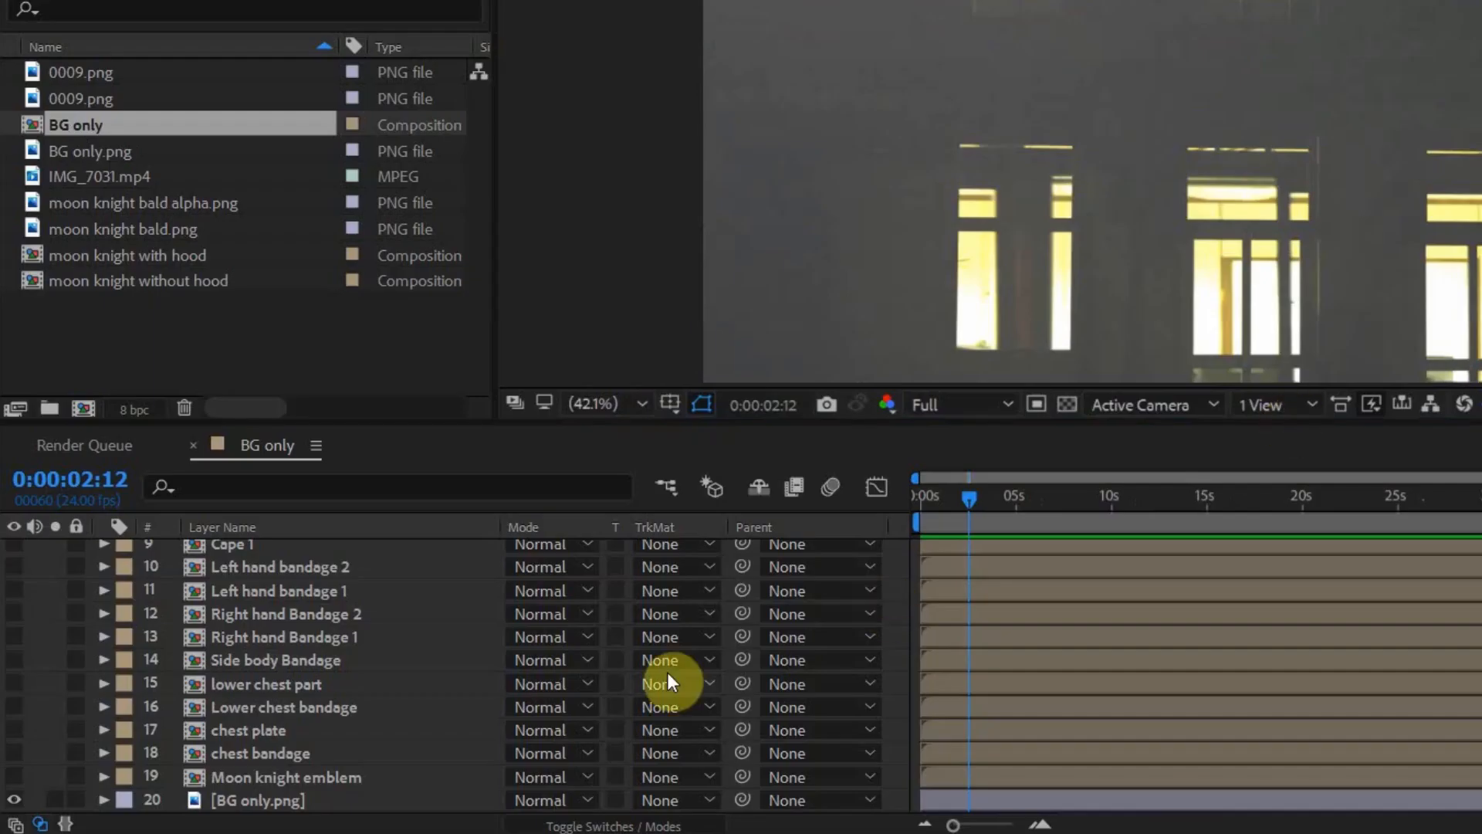
Step: Make the Moon knight emblem, chest bandage, chest plate and Lower chest bandage layers visible
left_click(255, 778)
left_click(14, 777)
left_click(13, 754)
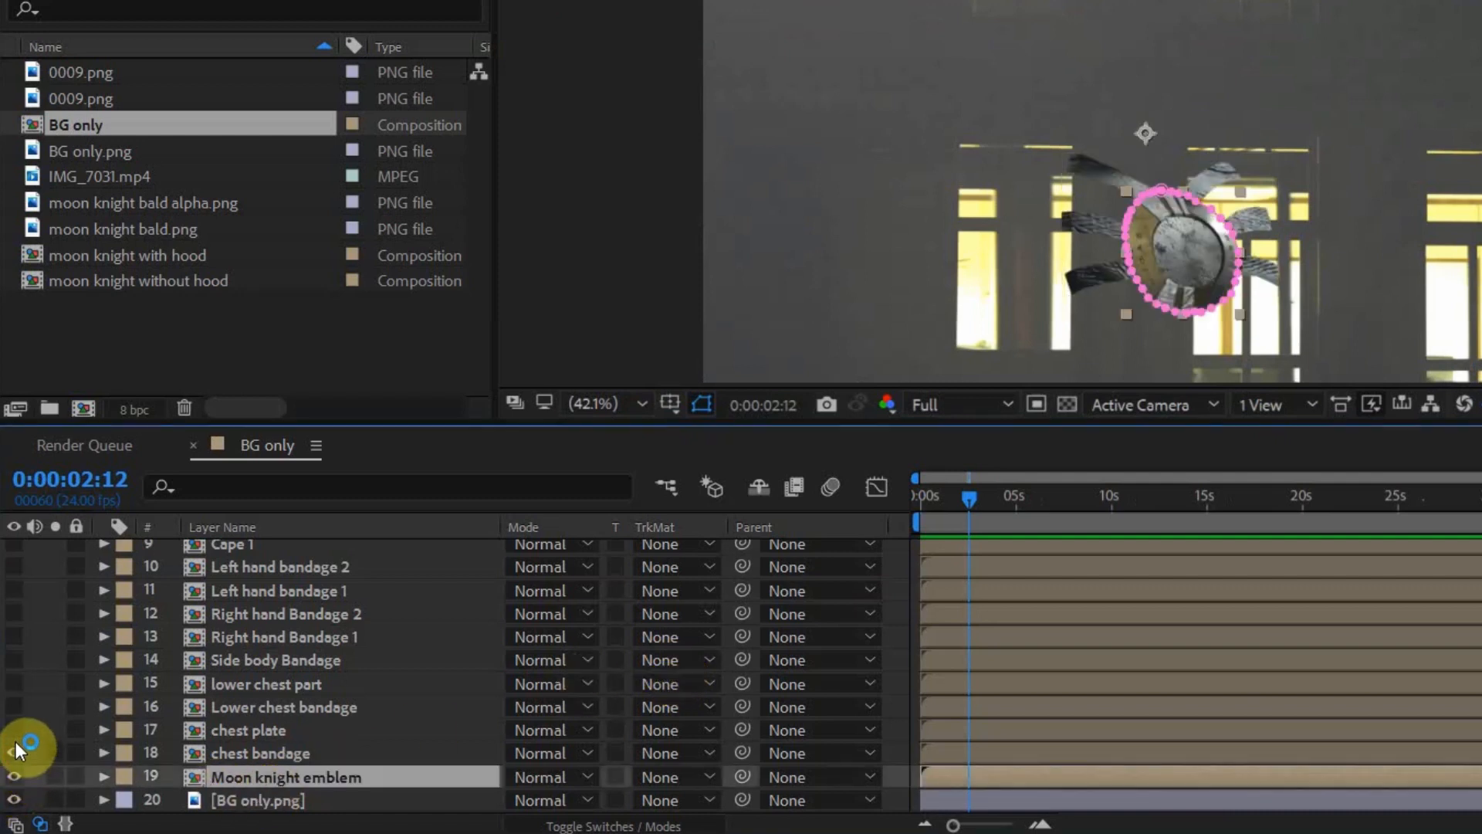
left_click(14, 730)
left_click(14, 706)
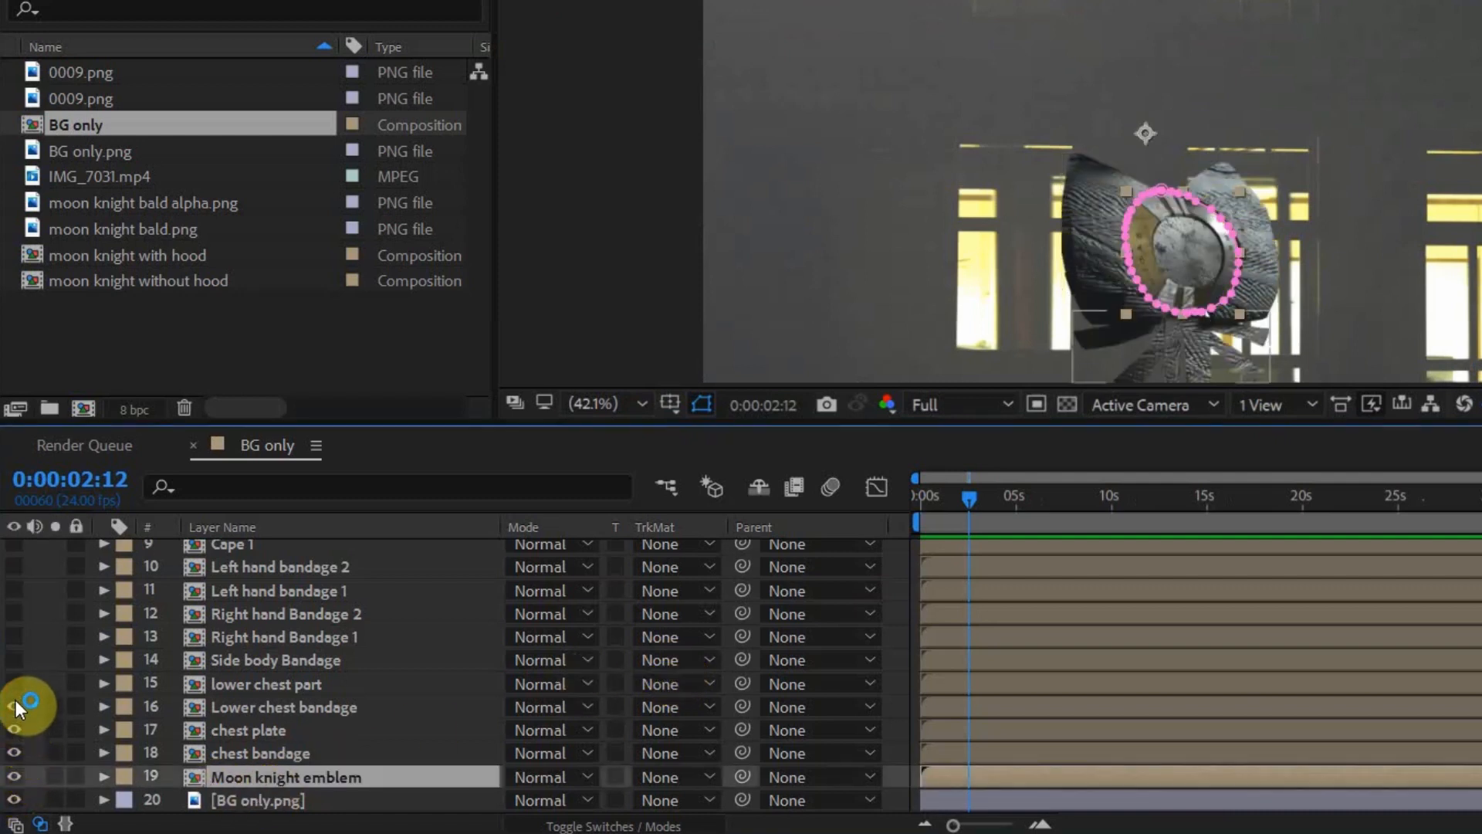
Step: Make the lower chest part, Side body Bandage, Right hand Bandage 1 and Right hand Bandage 2 layers visible
left_click(14, 684)
left_click(14, 660)
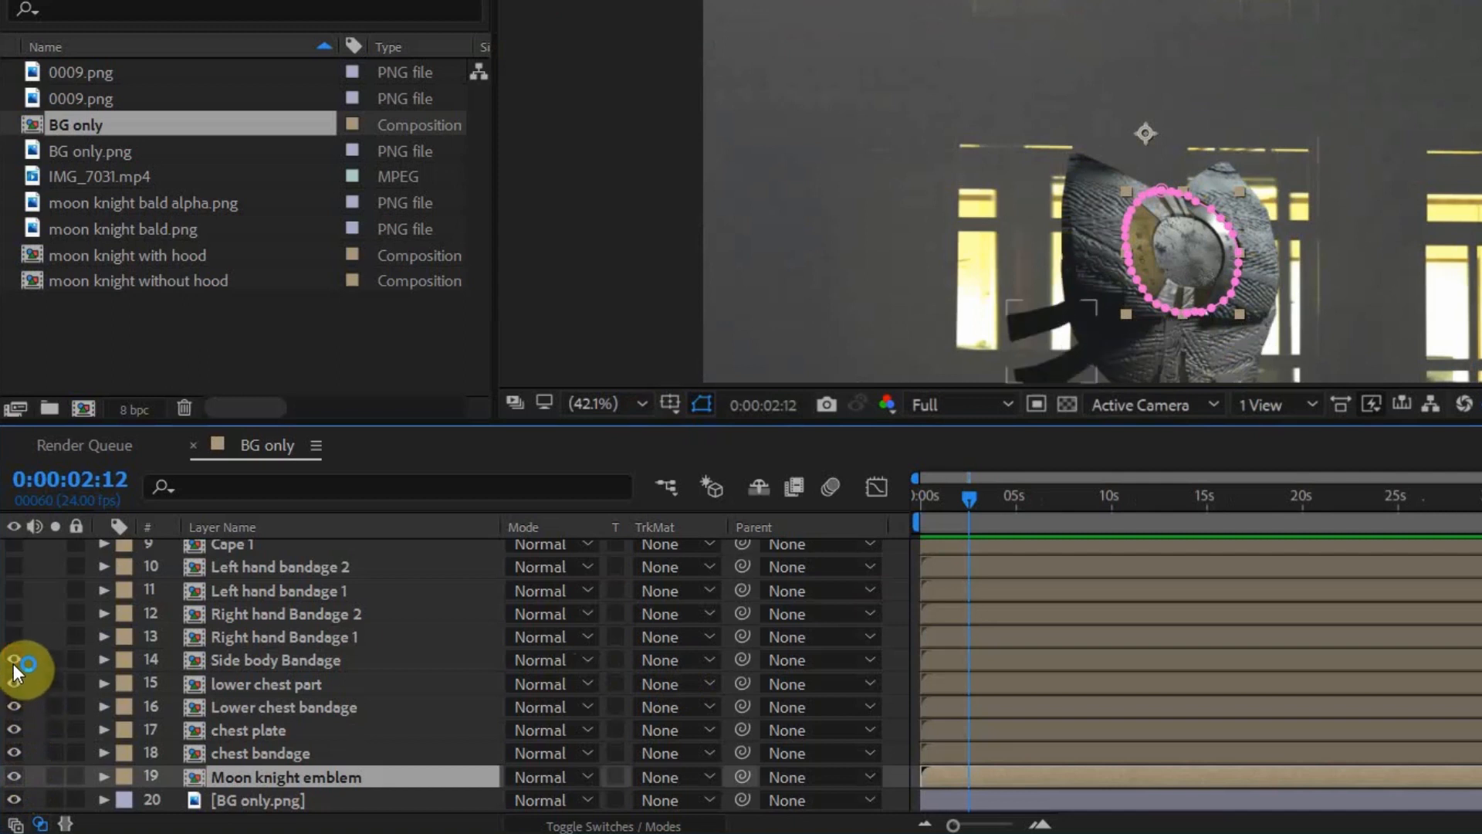
left_click(14, 636)
left_click(14, 614)
Step: Make both Left hand bandage layers and the Cape 1, Cape 2 and Cape 3 layers visible
scroll(17, 640, "up", 2)
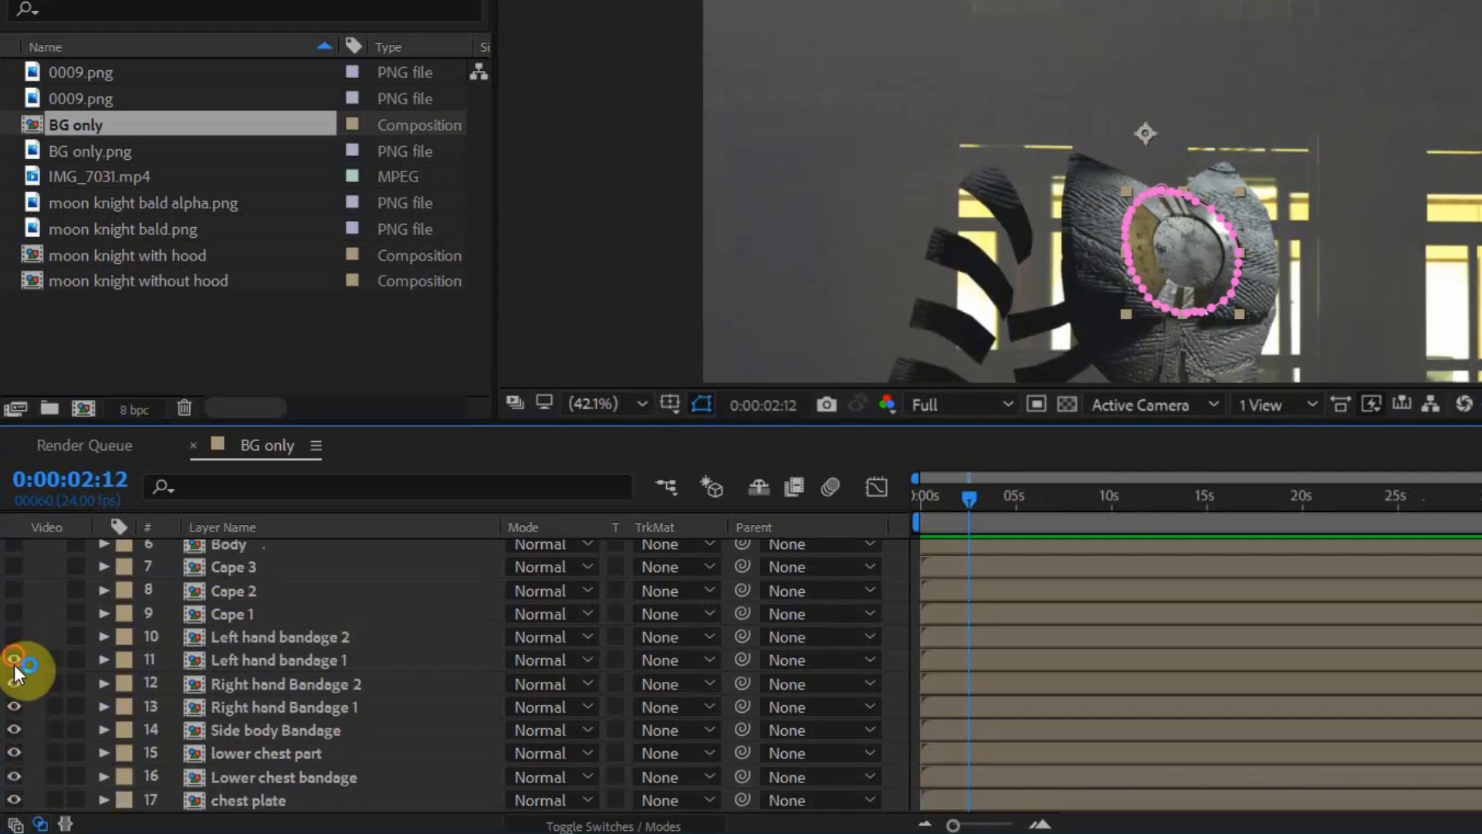
left_click(14, 660)
left_click(14, 614)
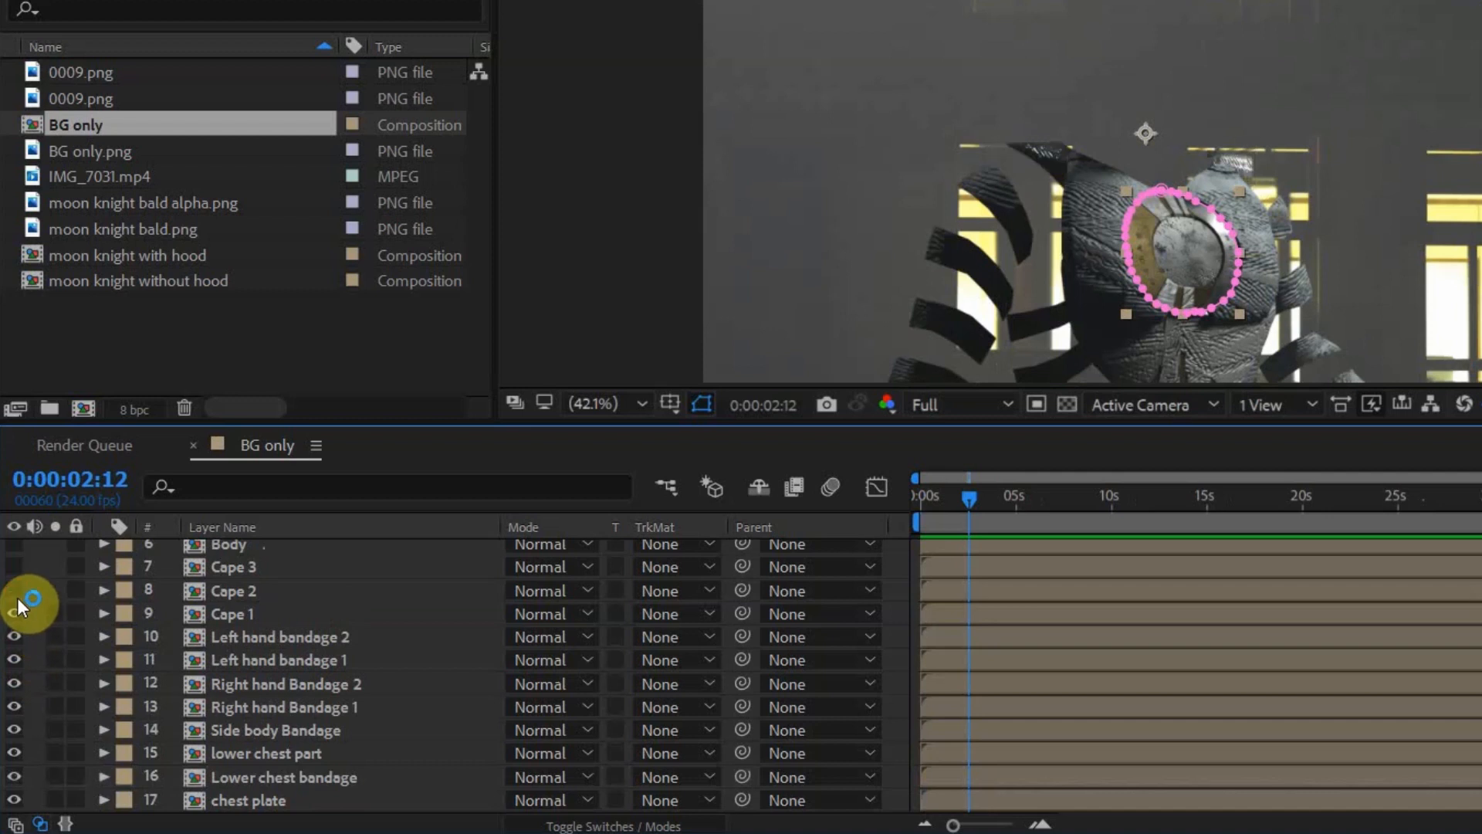
left_click(14, 590)
left_click(14, 566)
Step: Make the Body, Left Hand, Right Hand and Neck layers visible
scroll(23, 641, "up", 2)
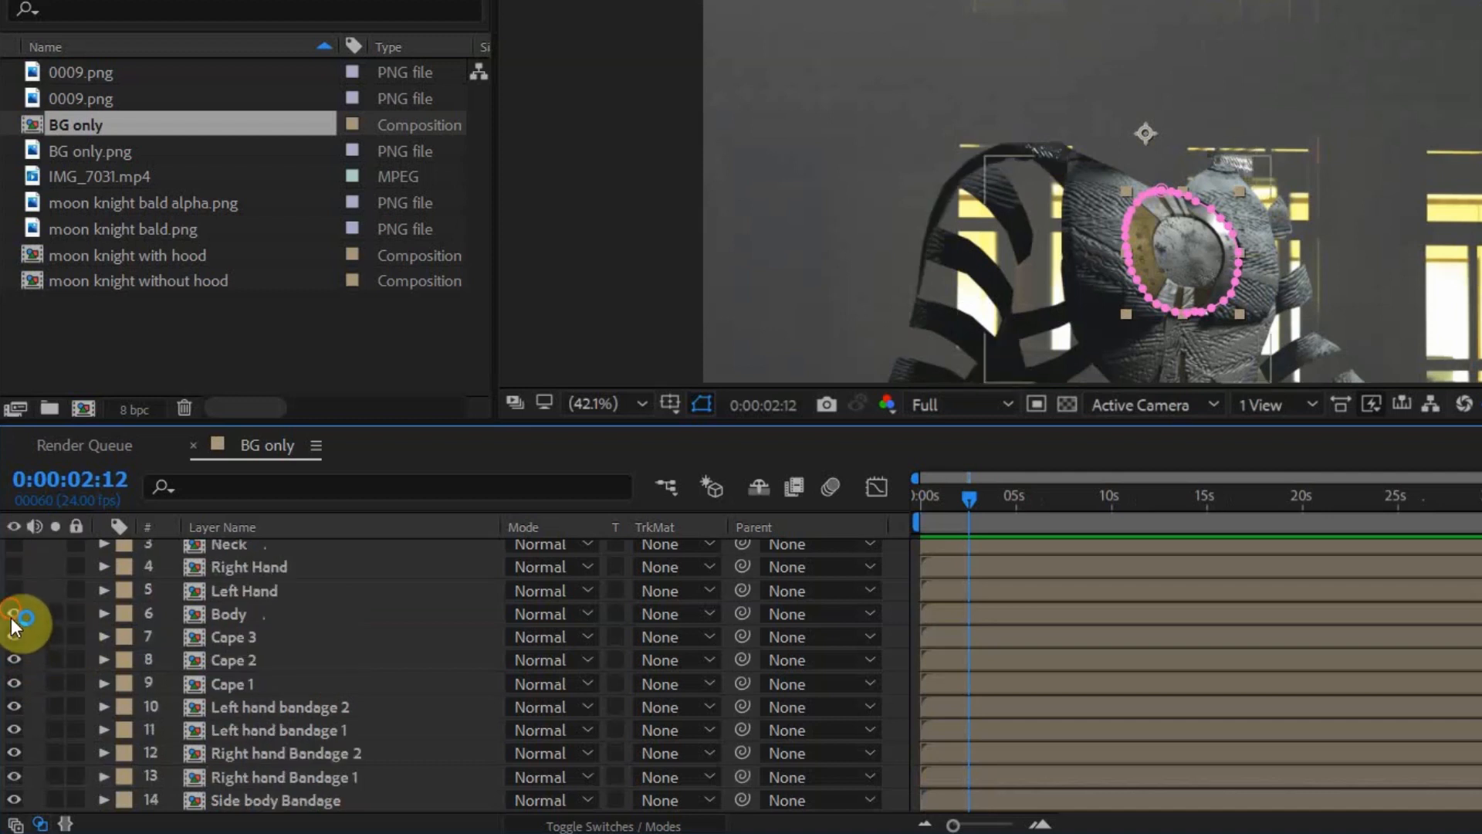
left_click(14, 614)
left_click(14, 591)
left_click(14, 567)
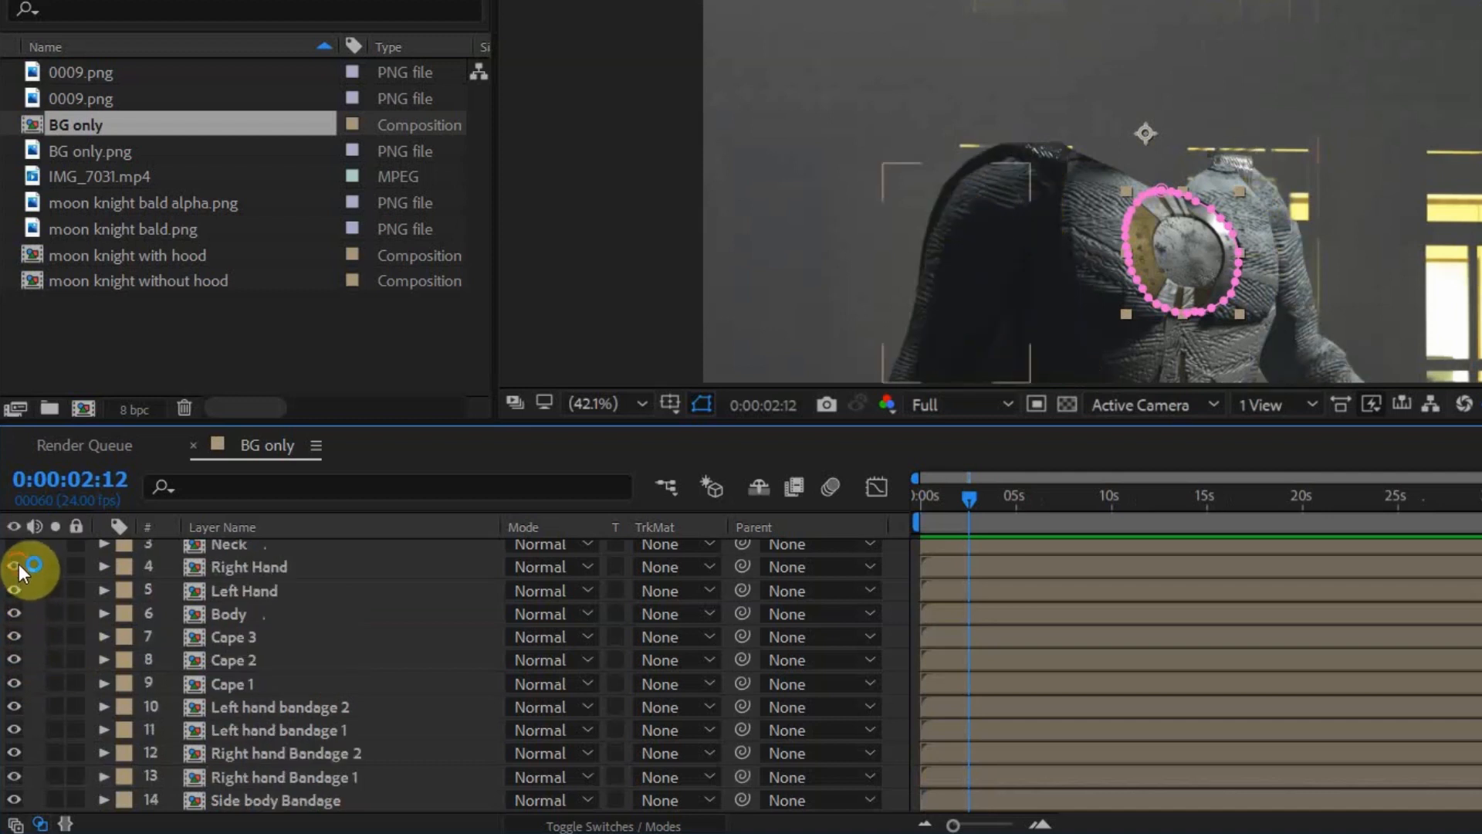
scroll(81, 623, "up", 2)
left_click(15, 613)
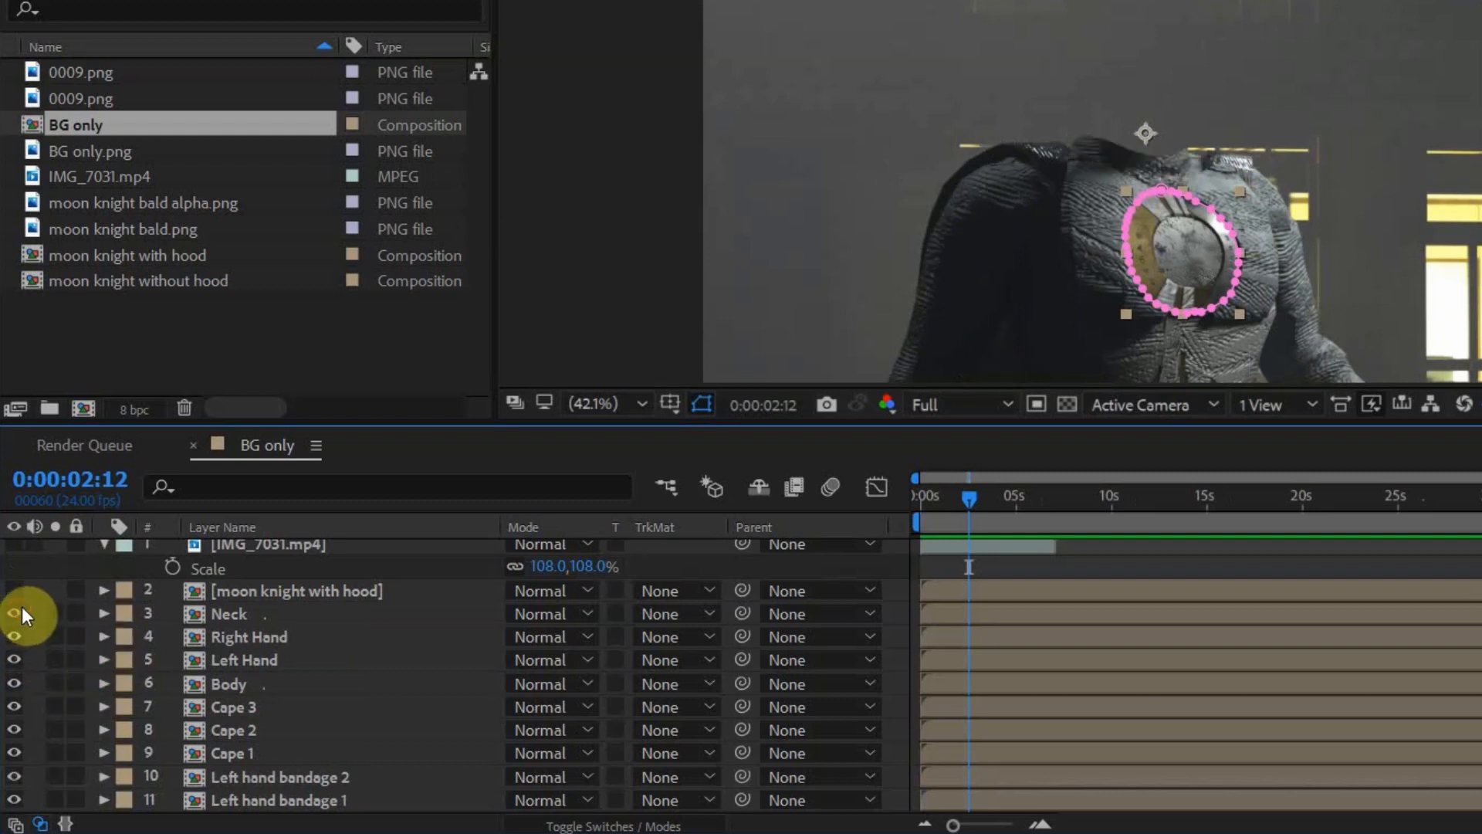
Step: Fit the whole composition in the viewer and make the moon knight with hood layer visible
left_click_drag(1194, 124, 1174, 179)
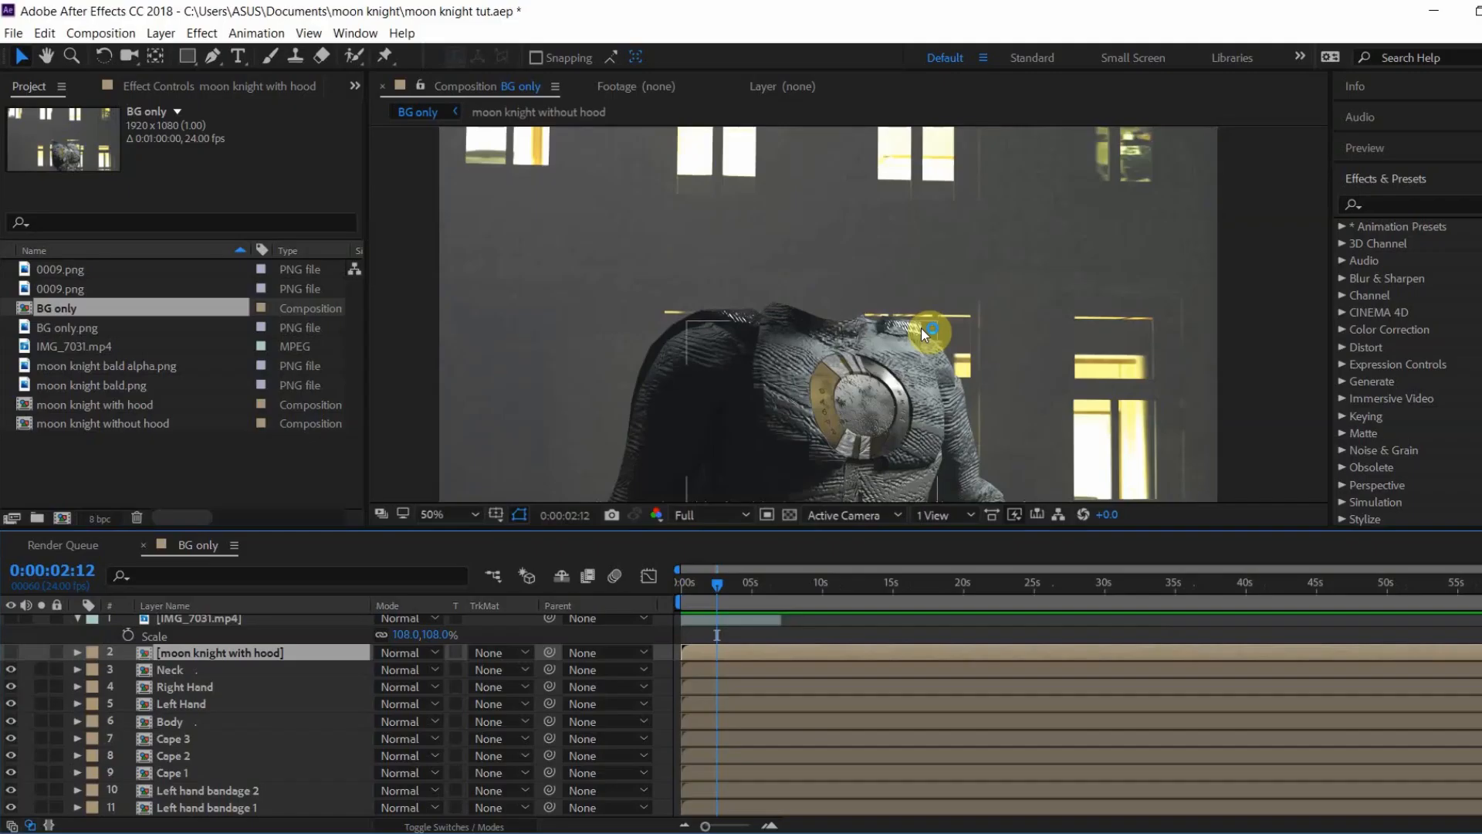
left_click(451, 514)
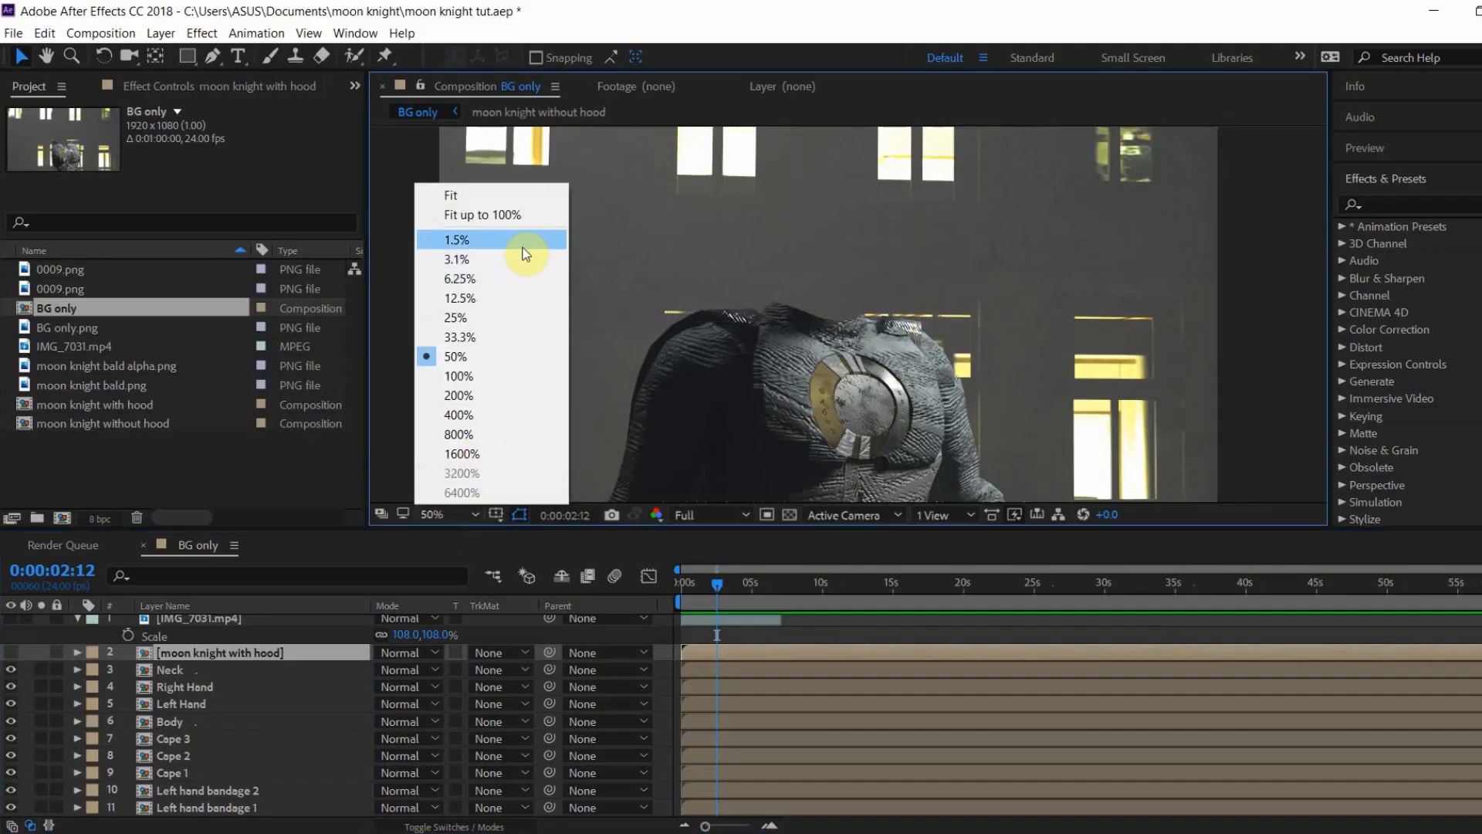
left_click(518, 202)
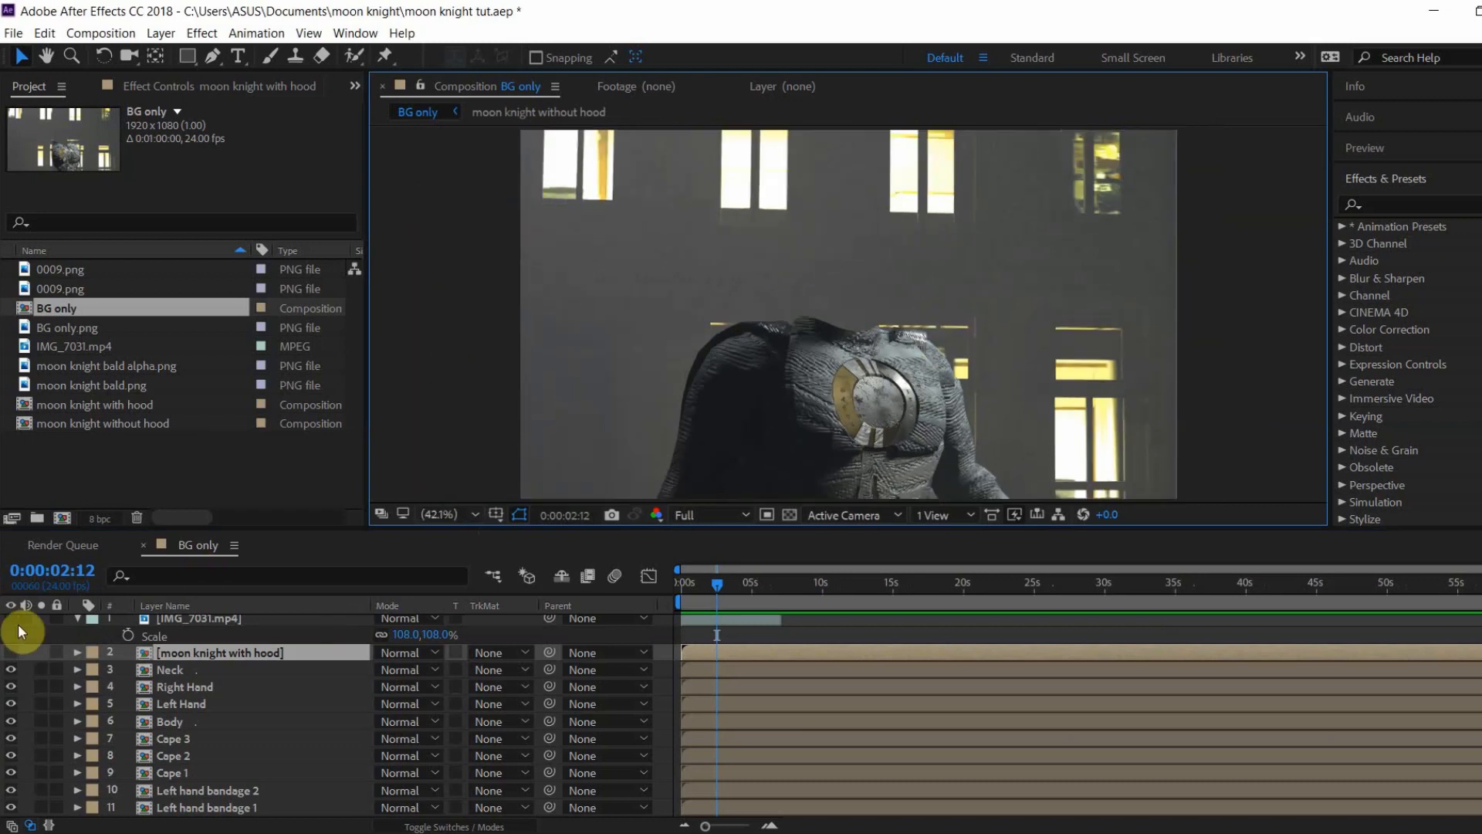
left_click(12, 652)
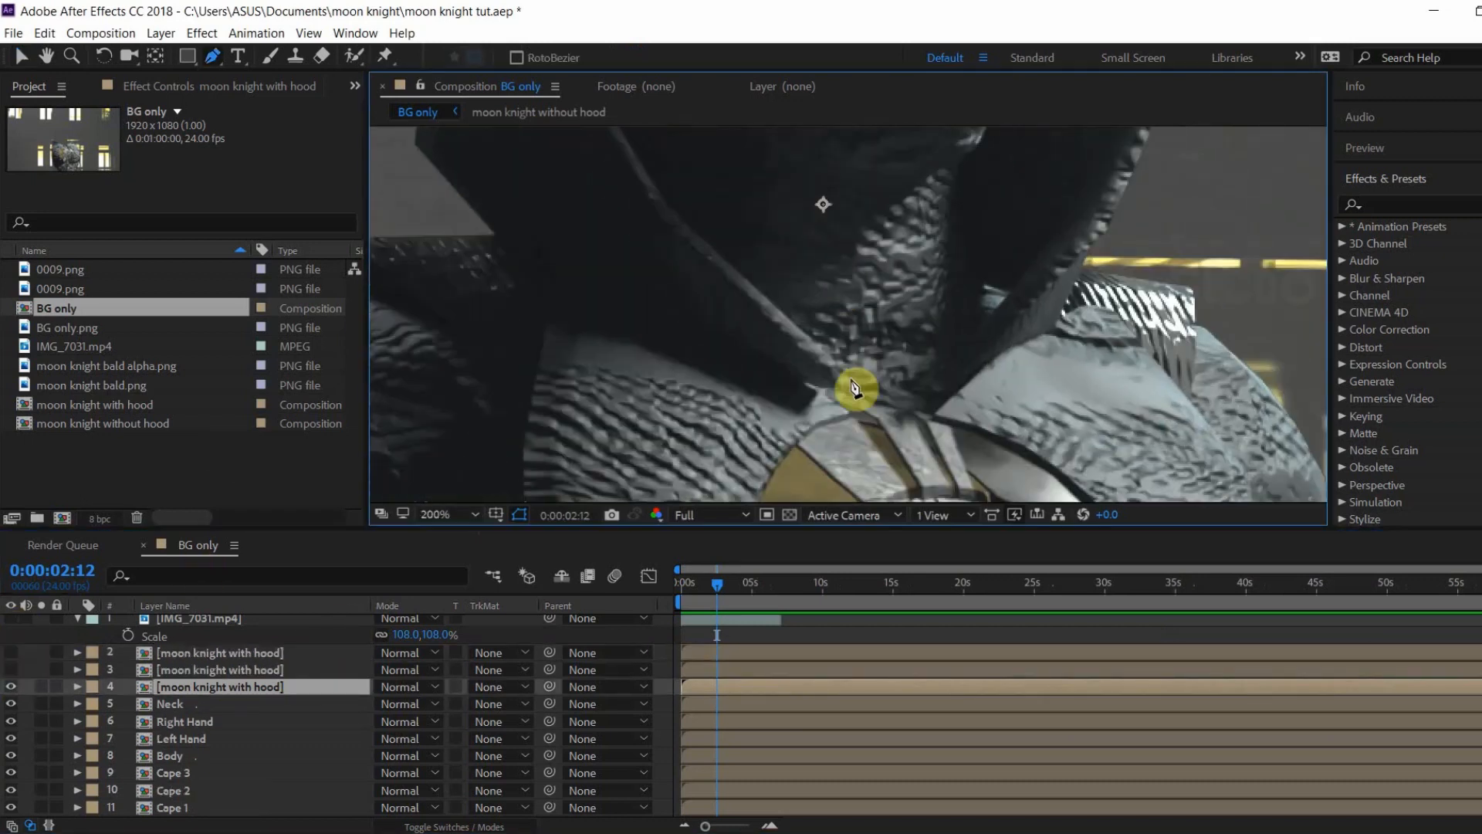
Step: Trace a mask on the layer 4 hood copy from the collar up the dark side of the face opening to the forehead
left_click(728, 274)
scroll(714, 291, "up", 2)
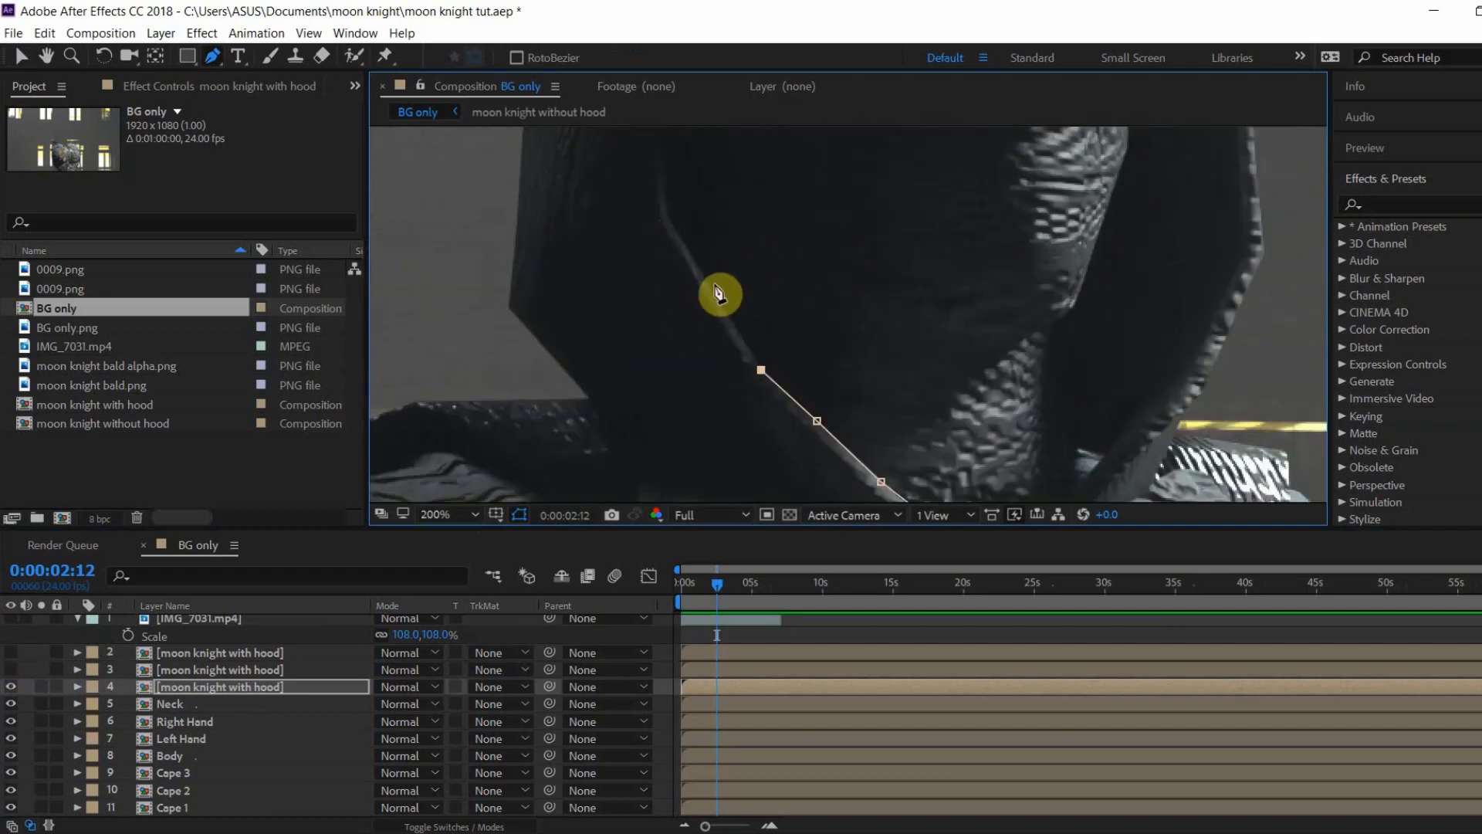
left_click(721, 343)
left_click(719, 312)
left_click(733, 256)
left_click(739, 220)
left_click(750, 201)
left_click_drag(819, 171, 803, 311)
left_click(771, 266)
left_click(816, 212)
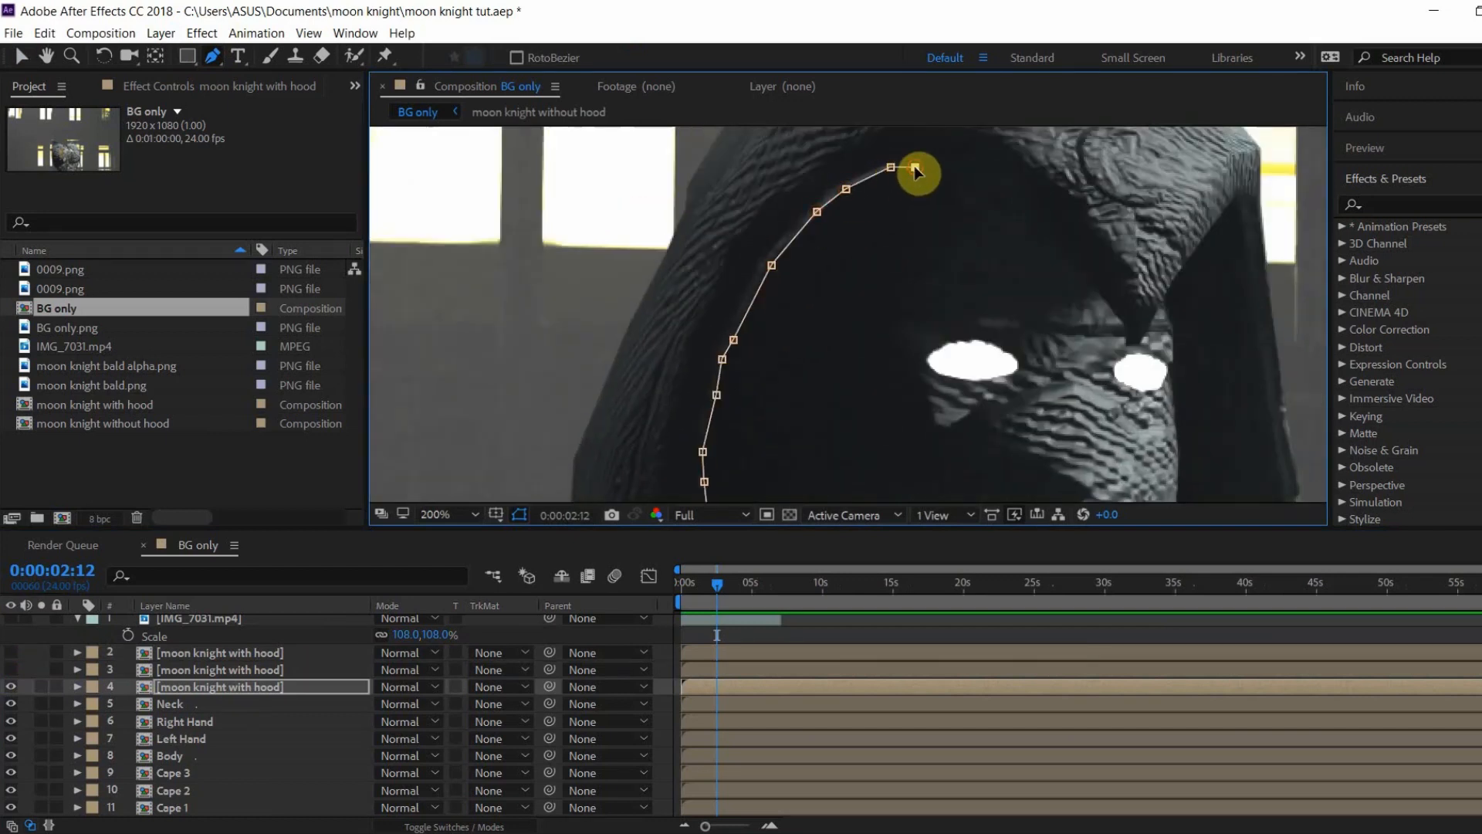
Step: Continue the hood mask across the brow to the pointed tip between the eyes and up its far side
left_click(1126, 346)
left_click(1140, 347)
left_click(1161, 299)
left_click(1177, 275)
left_click(1199, 245)
Step: Continue the hood mask down the far inner edge of the face opening to the collar
scroll(985, 314, "down", 1)
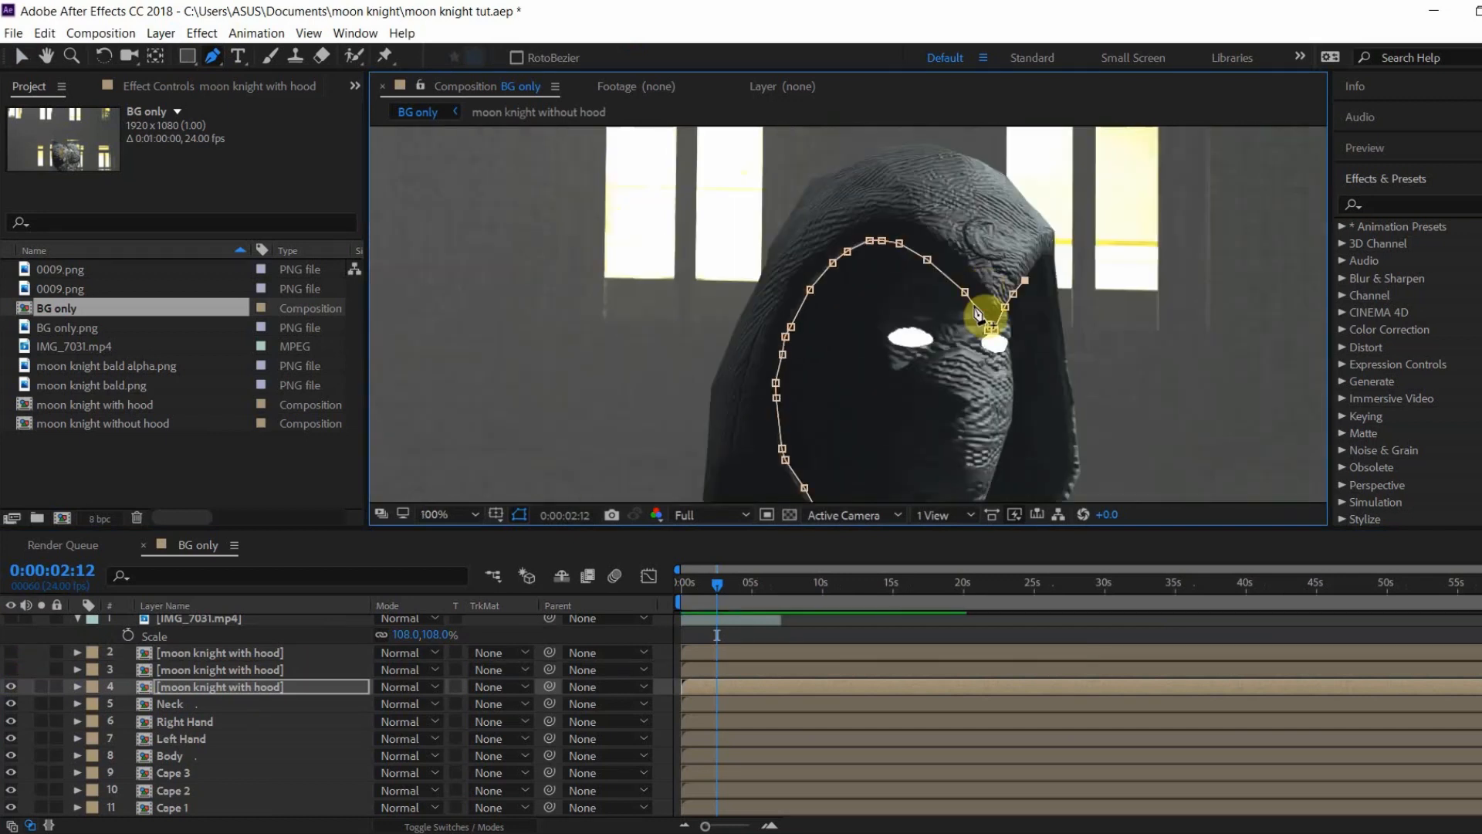
left_click_drag(985, 314, 807, 346)
scroll(1021, 206, "up", 1)
left_click_drag(845, 479, 858, 127)
left_click(827, 360)
left_click(830, 298)
left_click(797, 394)
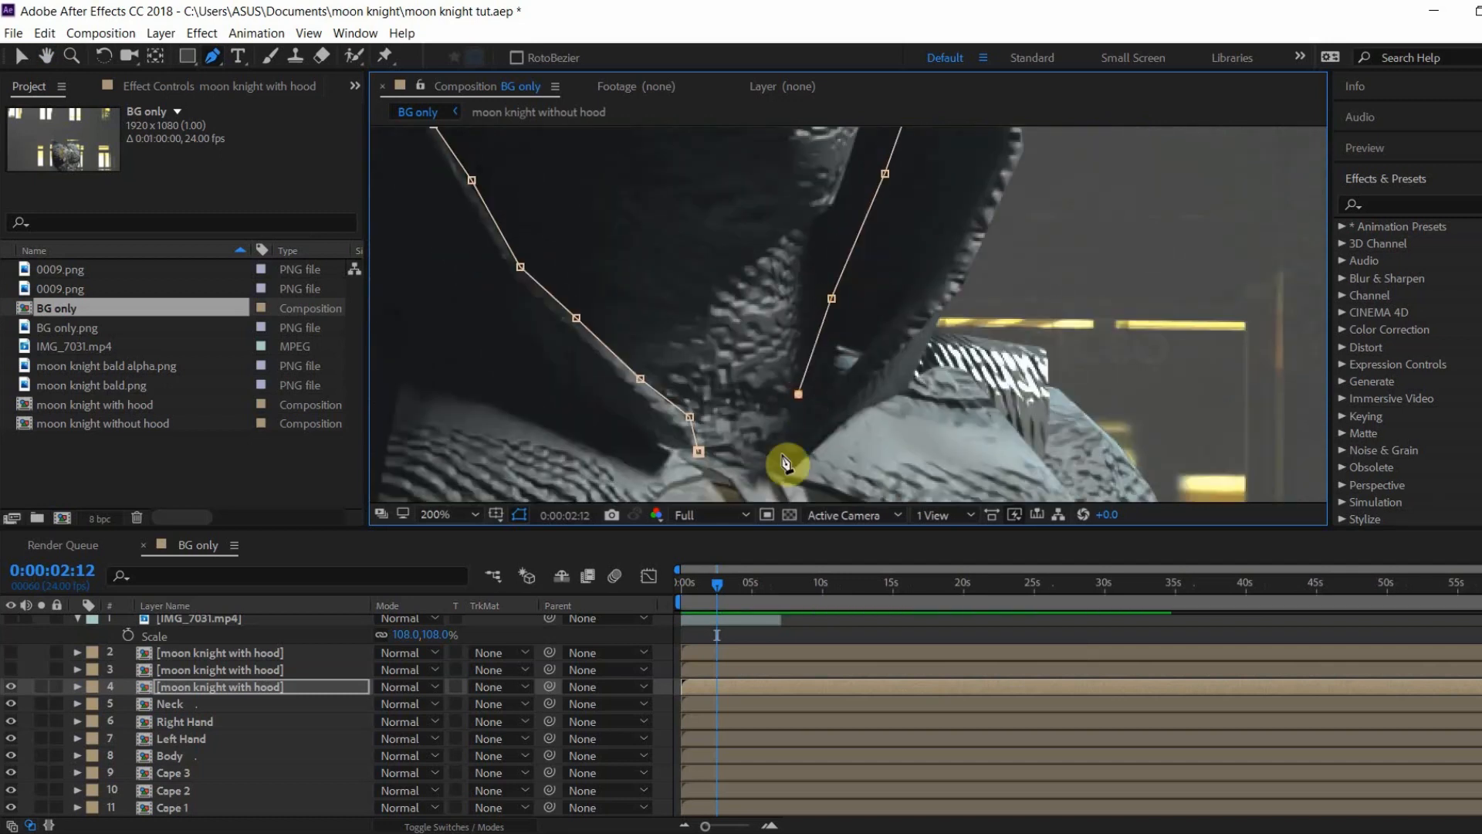
Step: Bring the hood mask around the collar end and loosely up and over the outside of the hood
left_click(781, 460)
left_click(892, 395)
scroll(1003, 254, "down", 1)
left_click(1003, 250)
left_click_drag(996, 235, 1058, 339)
left_click(1035, 248)
left_click(911, 136)
left_click(774, 159)
Step: Compare the collar of the masked hood on layer 4 with the unmasked moon knight with hood copy on layer 3
left_click(224, 686)
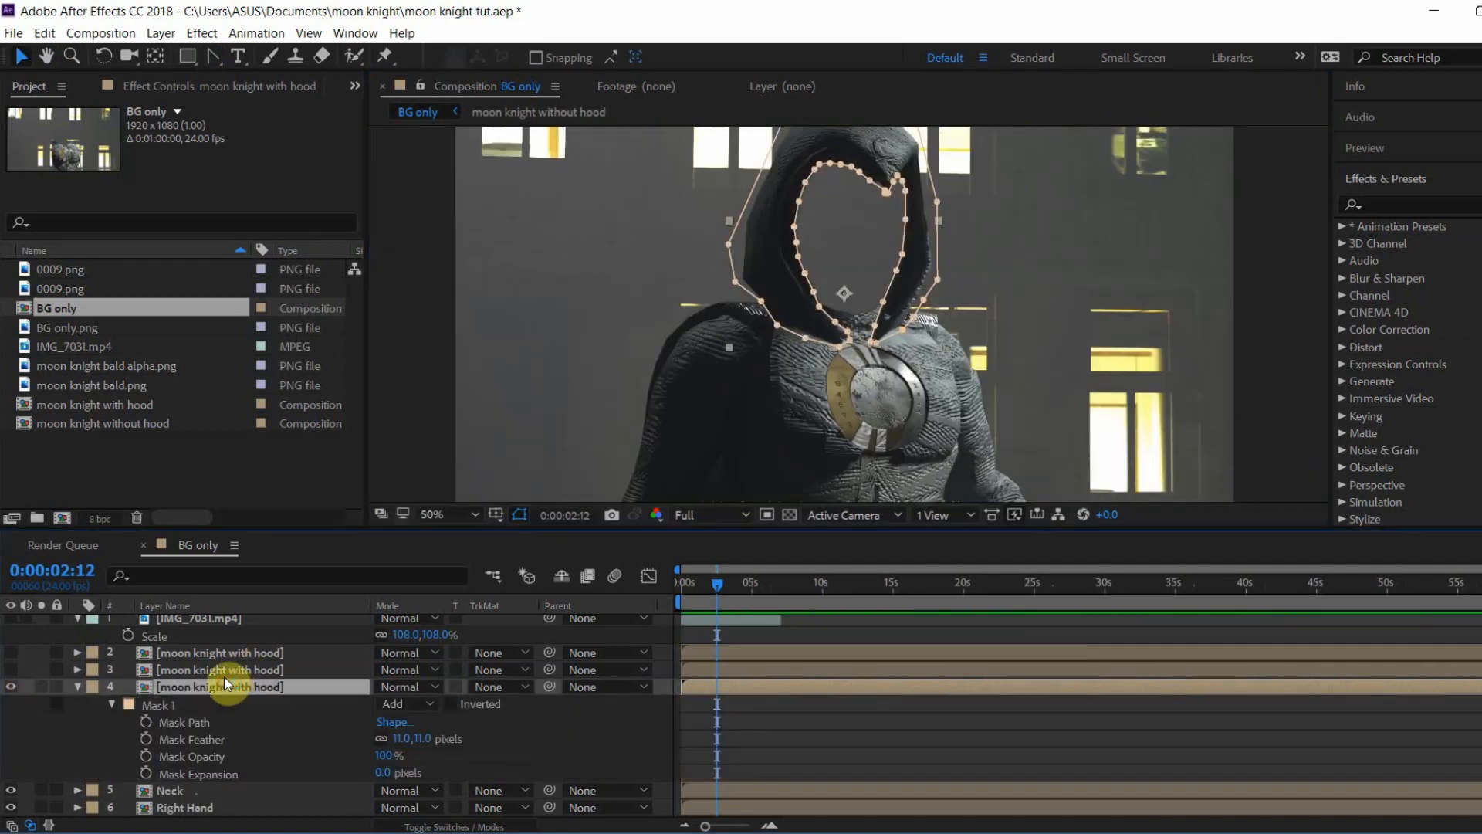
left_click(213, 57)
left_click(297, 56)
scroll(724, 394, "up", 1)
left_click_drag(724, 395, 785, 330)
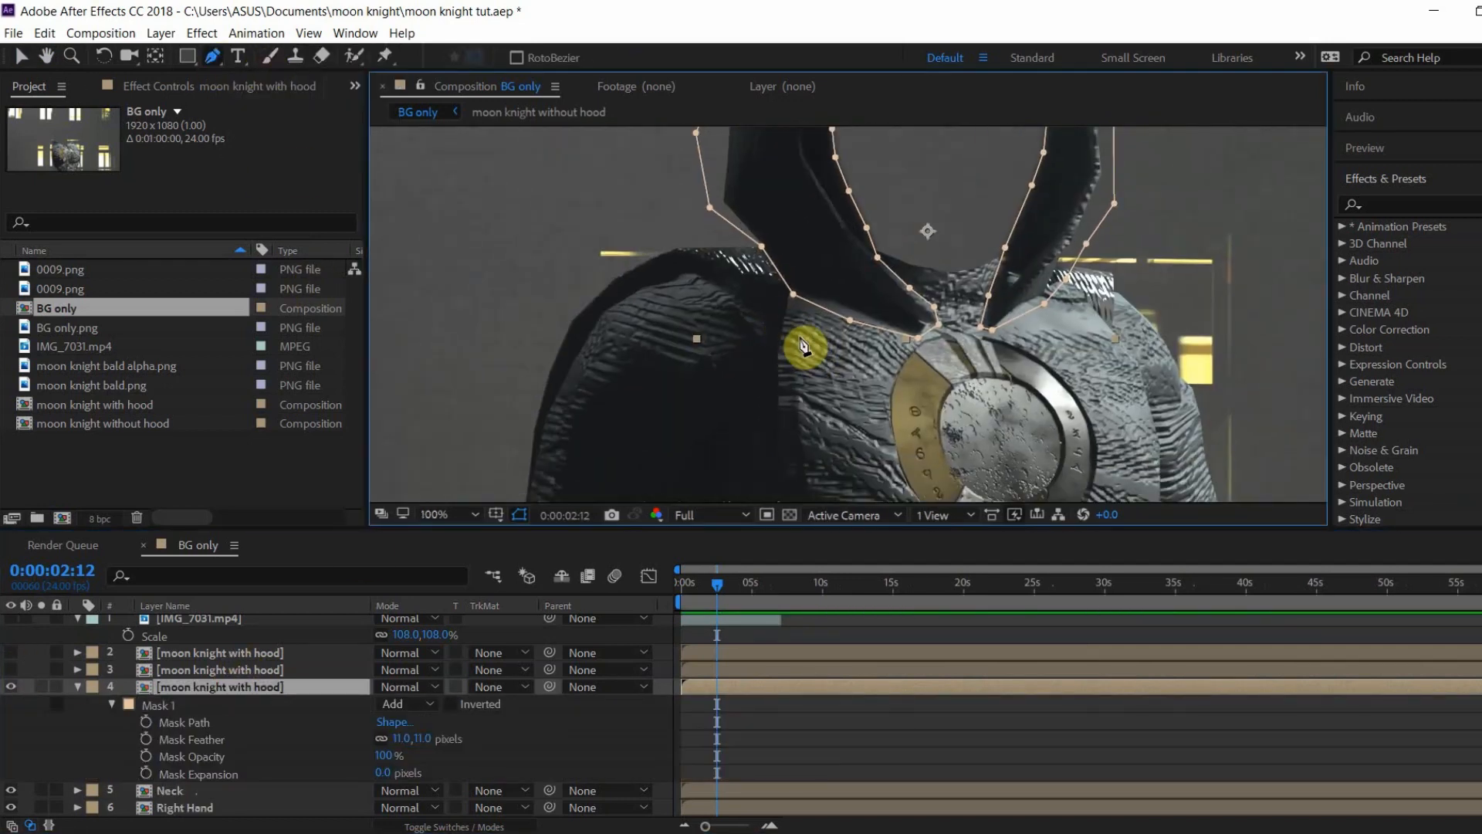
left_click(11, 672)
left_click(11, 672)
left_click(10, 671)
left_click(10, 671)
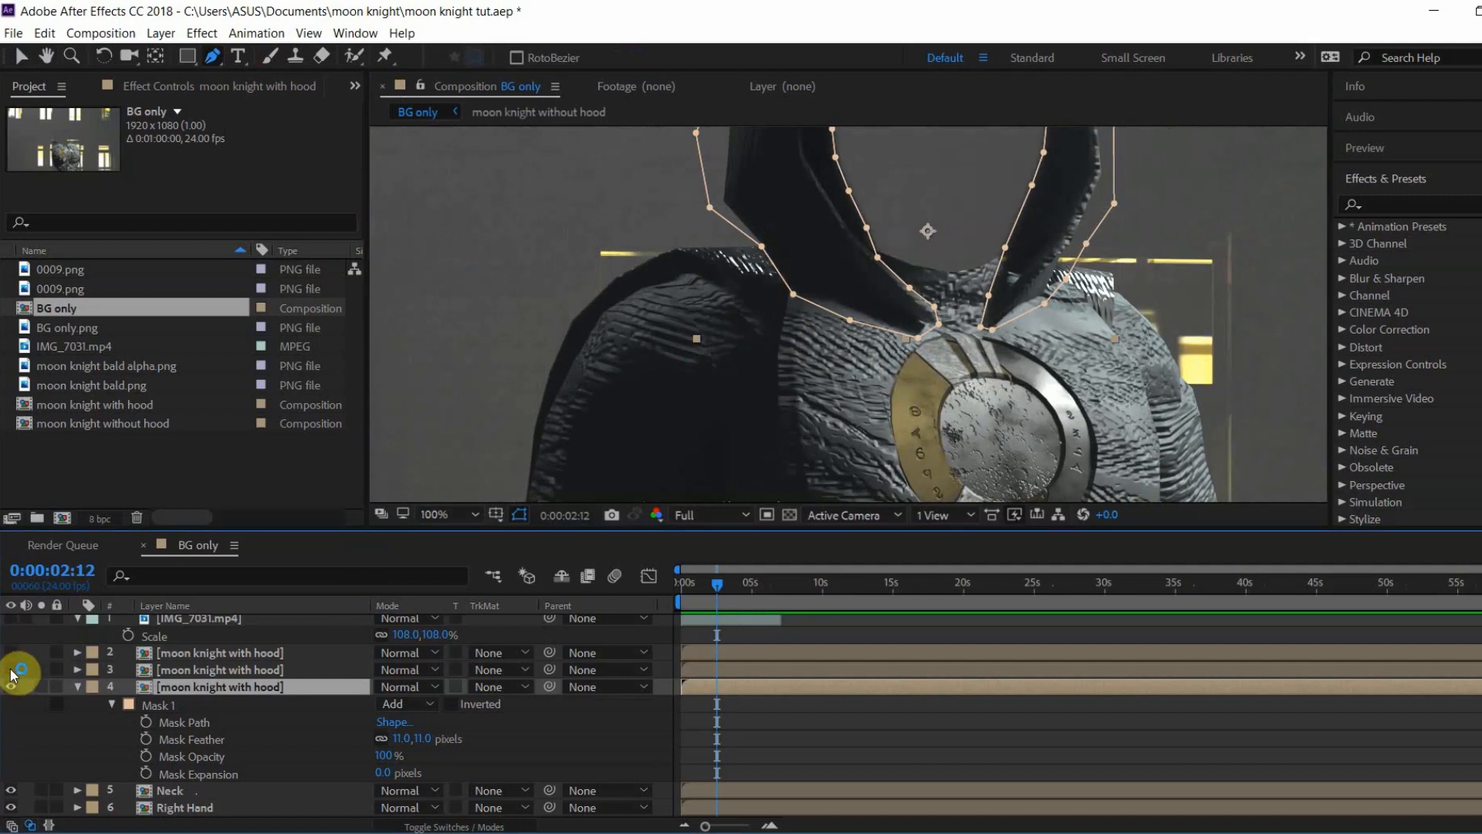
left_click(11, 672)
left_click(11, 672)
Step: Move the points of Mask 1 on layer 4 outward over the dark shoulder and lower the neighbouring point beneath the collar
left_click(777, 234)
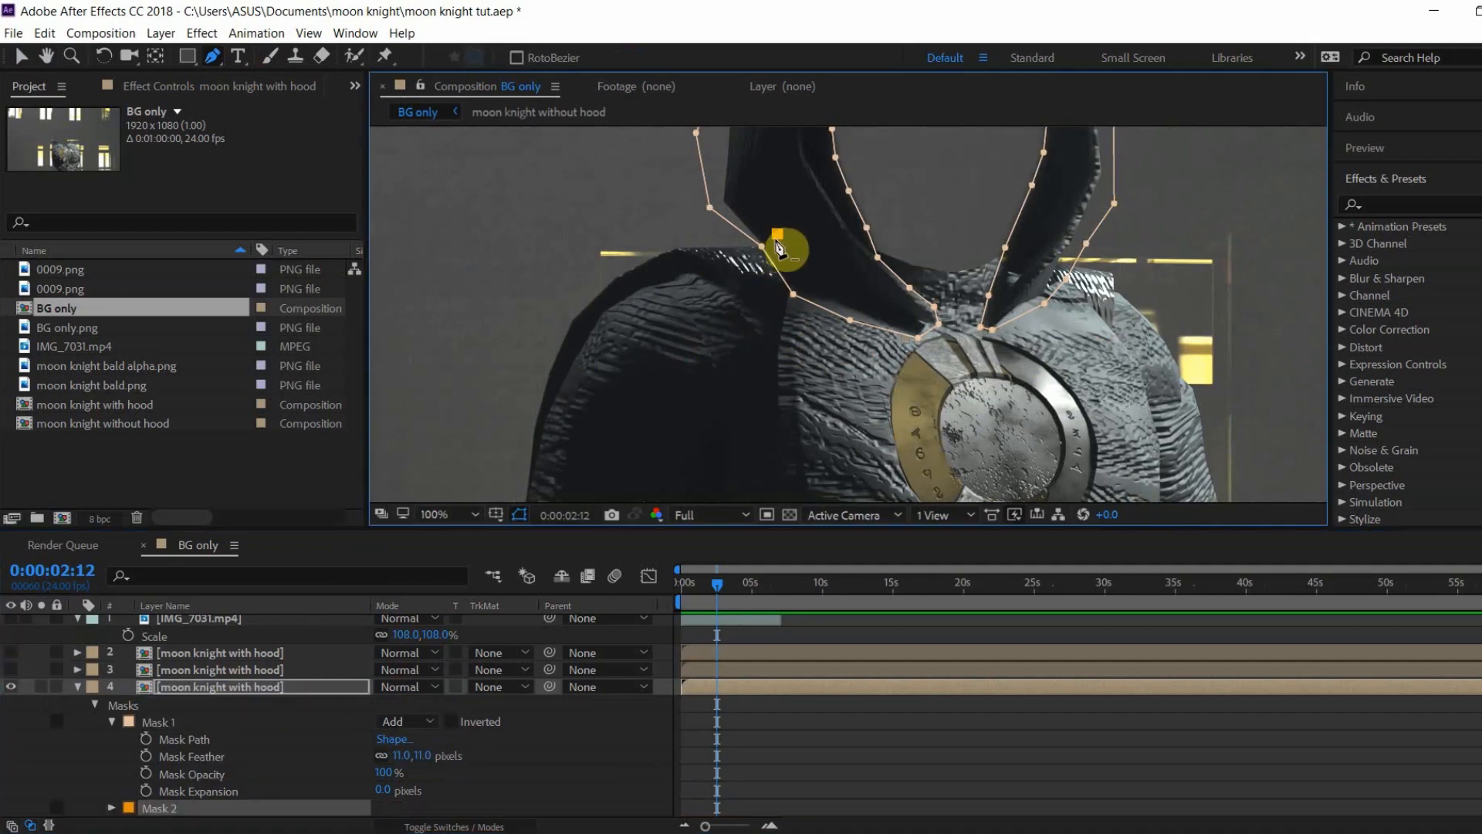
key("ctrl+z")
key("v")
left_click_drag(762, 247, 633, 304)
left_click_drag(792, 294, 642, 379)
left_click(11, 687)
left_click(10, 687)
left_click_drag(849, 320, 848, 345)
Step: Lower the two Mask 1 points at the collar end nearest the lit shoulder, checking against the unmasked layer 3 copy
scroll(958, 342, "up", 1)
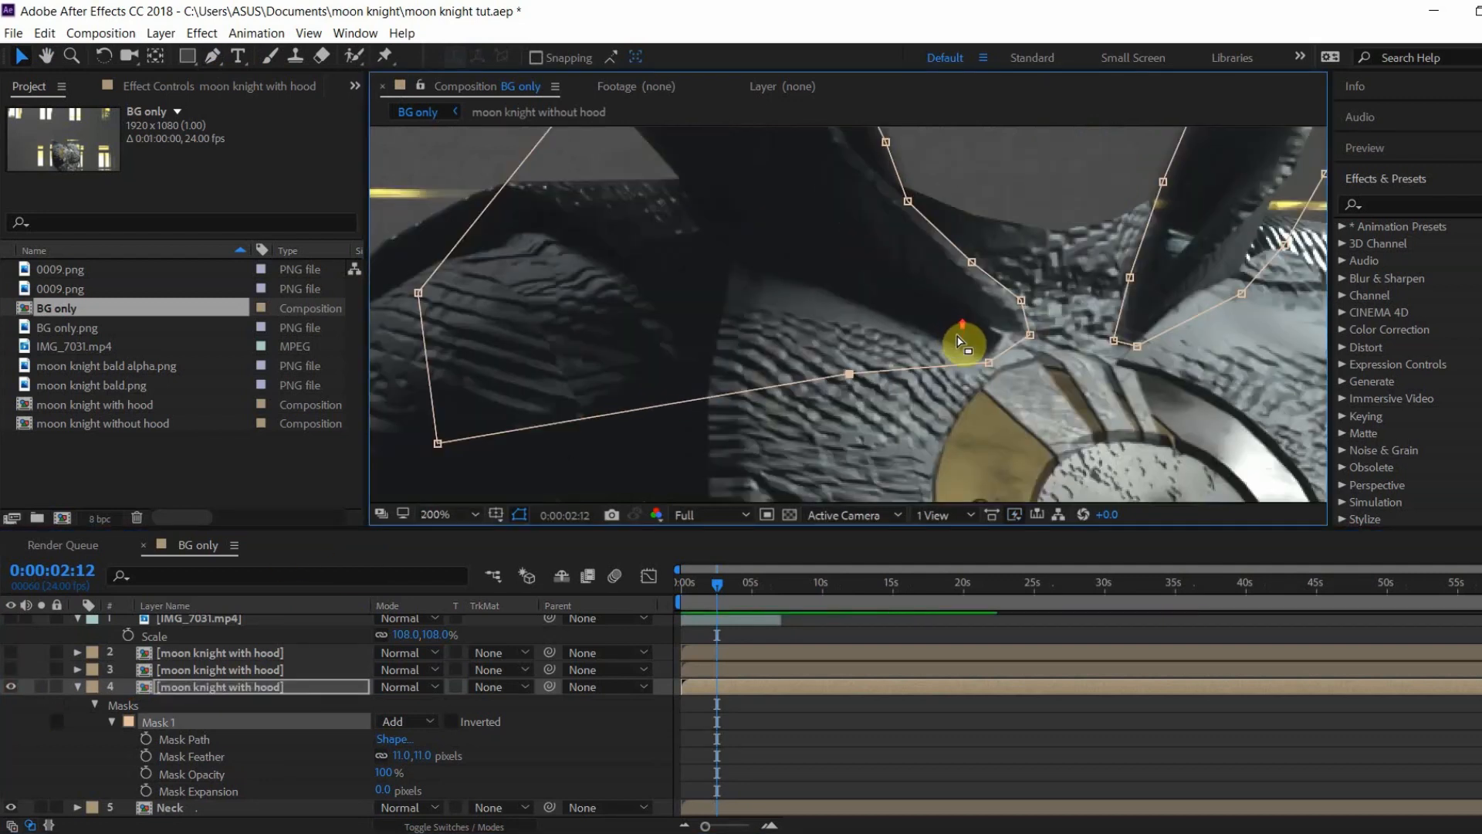
left_click_drag(957, 342, 767, 370)
left_click(11, 671)
left_click(11, 671)
left_click_drag(947, 374, 959, 393)
left_click_drag(924, 369, 920, 399)
Step: Draw a closed seven-point mask on layer 4 around the neck gap between the two hood collar ends above the emblem
left_click(234, 689)
left_click(214, 60)
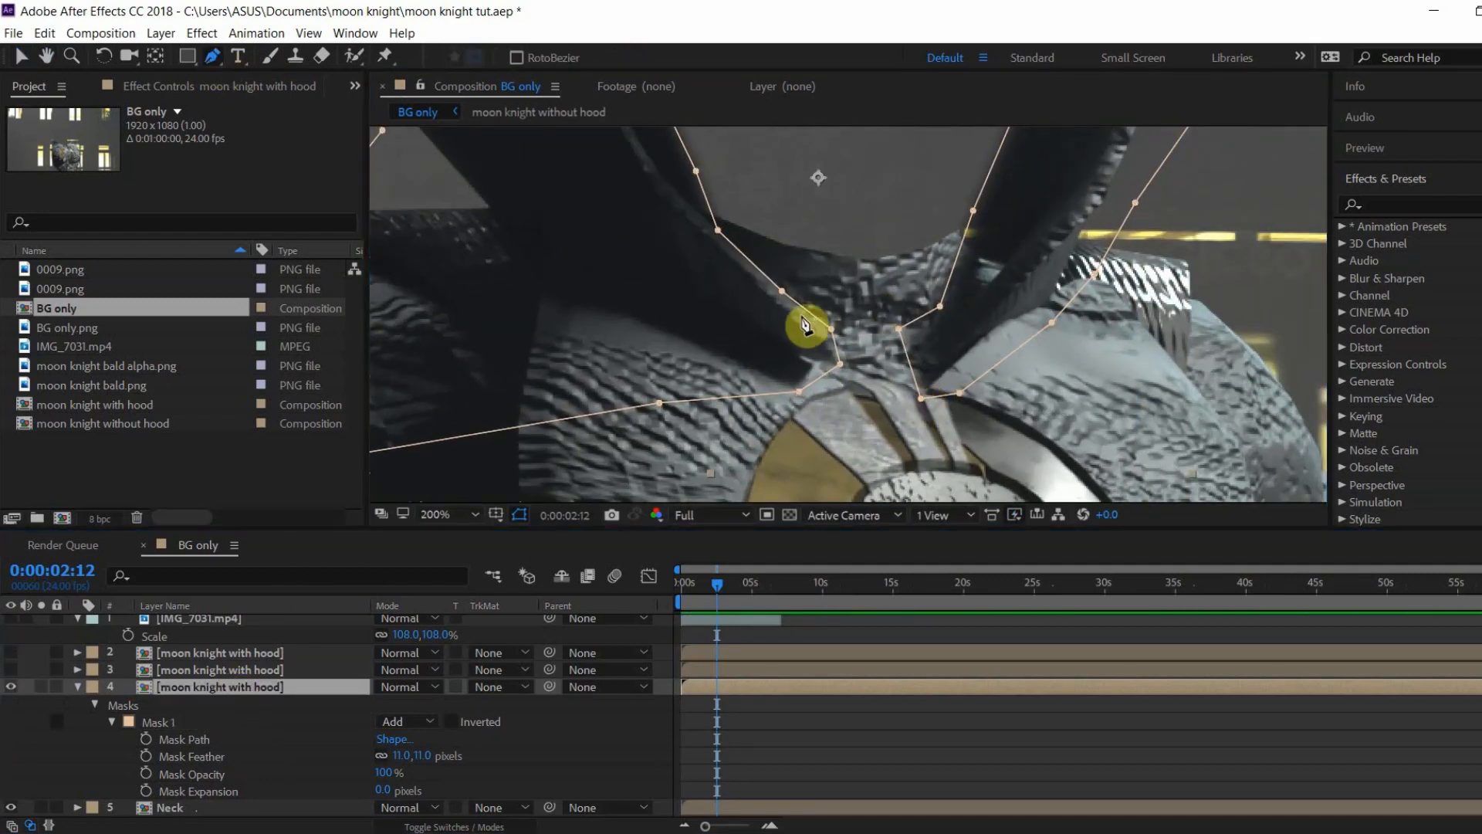
left_click(760, 309)
left_click(832, 274)
left_click(939, 288)
left_click(989, 336)
left_click(967, 421)
left_click(850, 407)
left_click(739, 381)
left_click(759, 309)
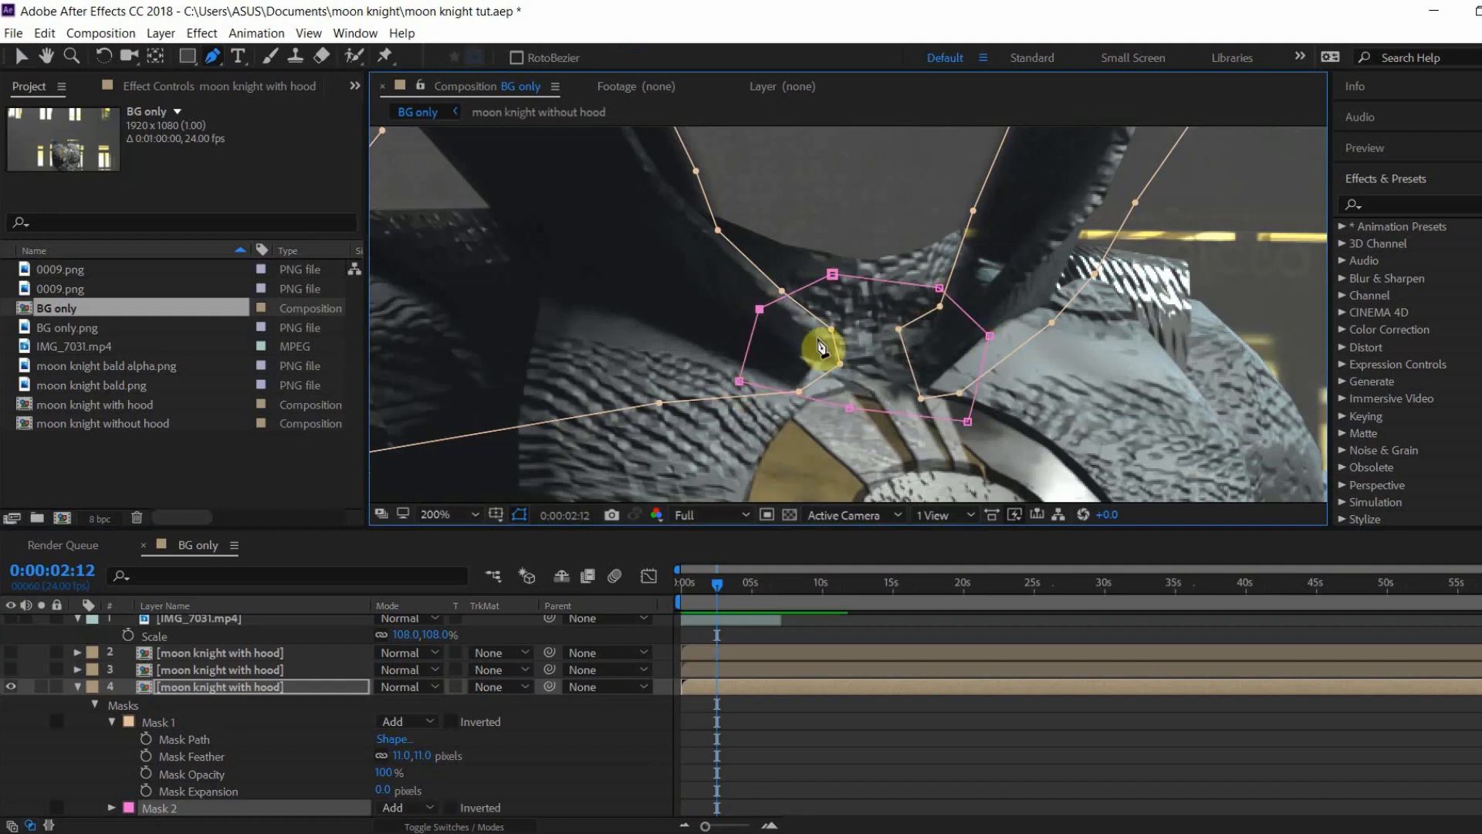
Step: Check the masked hood against the suit by hiding and showing layer 4
scroll(821, 347, "down", 3)
key("v")
left_click(1234, 281)
left_click(11, 687)
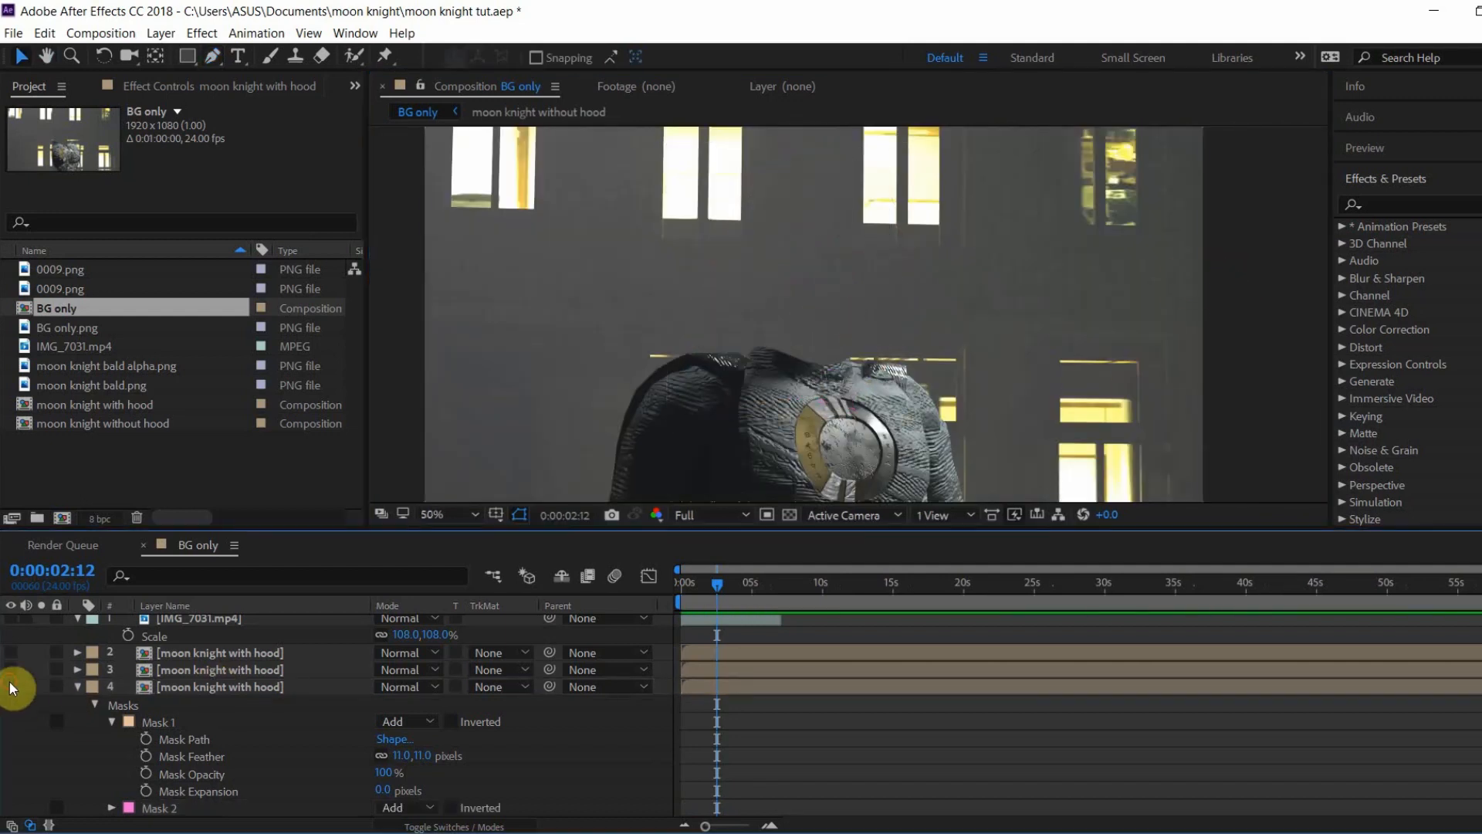
left_click(11, 686)
left_click(11, 687)
left_click(11, 687)
Step: Set the Mask 1 feather on layer 4 to 10 pixels and rename the layer Hood
left_click(173, 724)
scroll(175, 727, "down", 1)
left_click(173, 755)
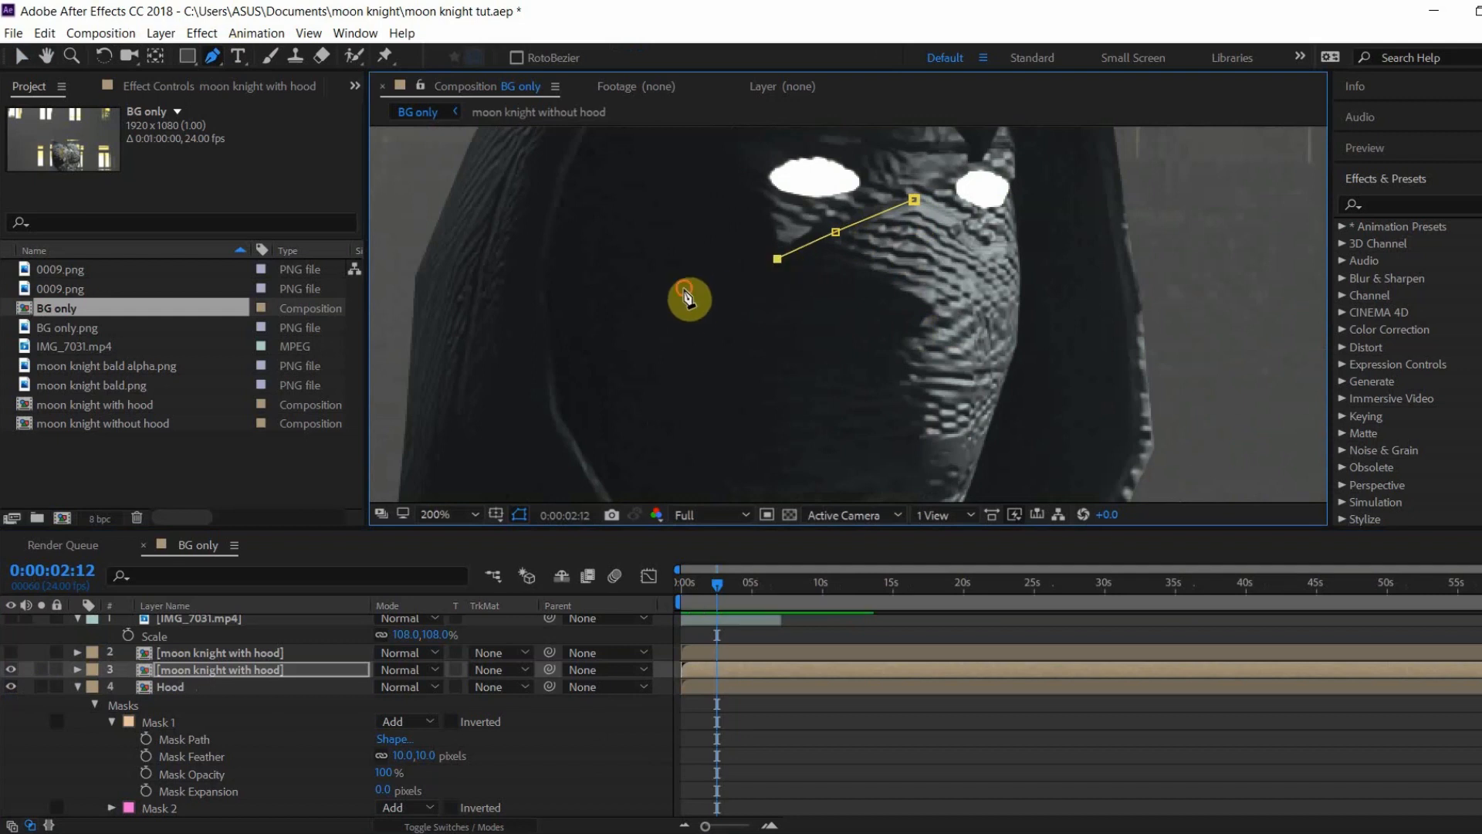
Step: Draw a closed twelve-point band mask on layer 3 running diagonally across the face just below the eyes
left_click(625, 301)
left_click(571, 323)
left_click(608, 399)
left_click(728, 361)
left_click(826, 329)
left_click(963, 266)
left_click(992, 233)
left_click(914, 199)
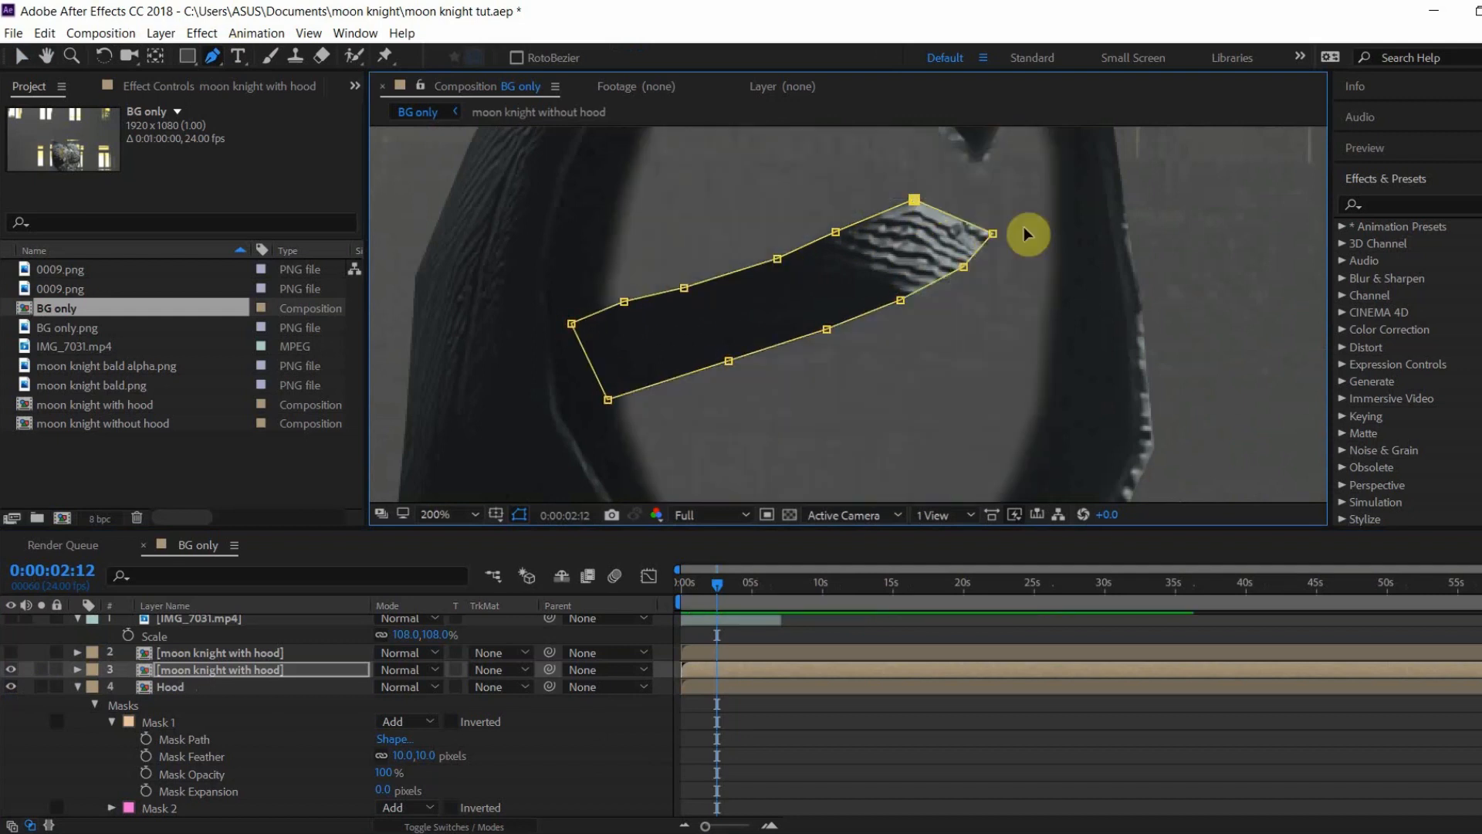
Step: Narrow the face band by pulling Mask 1's lower-edge and end points slightly inward, and set its mode to None
left_click_drag(992, 234, 986, 230)
left_click_drag(964, 266, 953, 263)
left_click_drag(900, 300, 813, 323)
left_click_drag(728, 361, 722, 354)
left_click_drag(609, 399, 595, 391)
key("m")
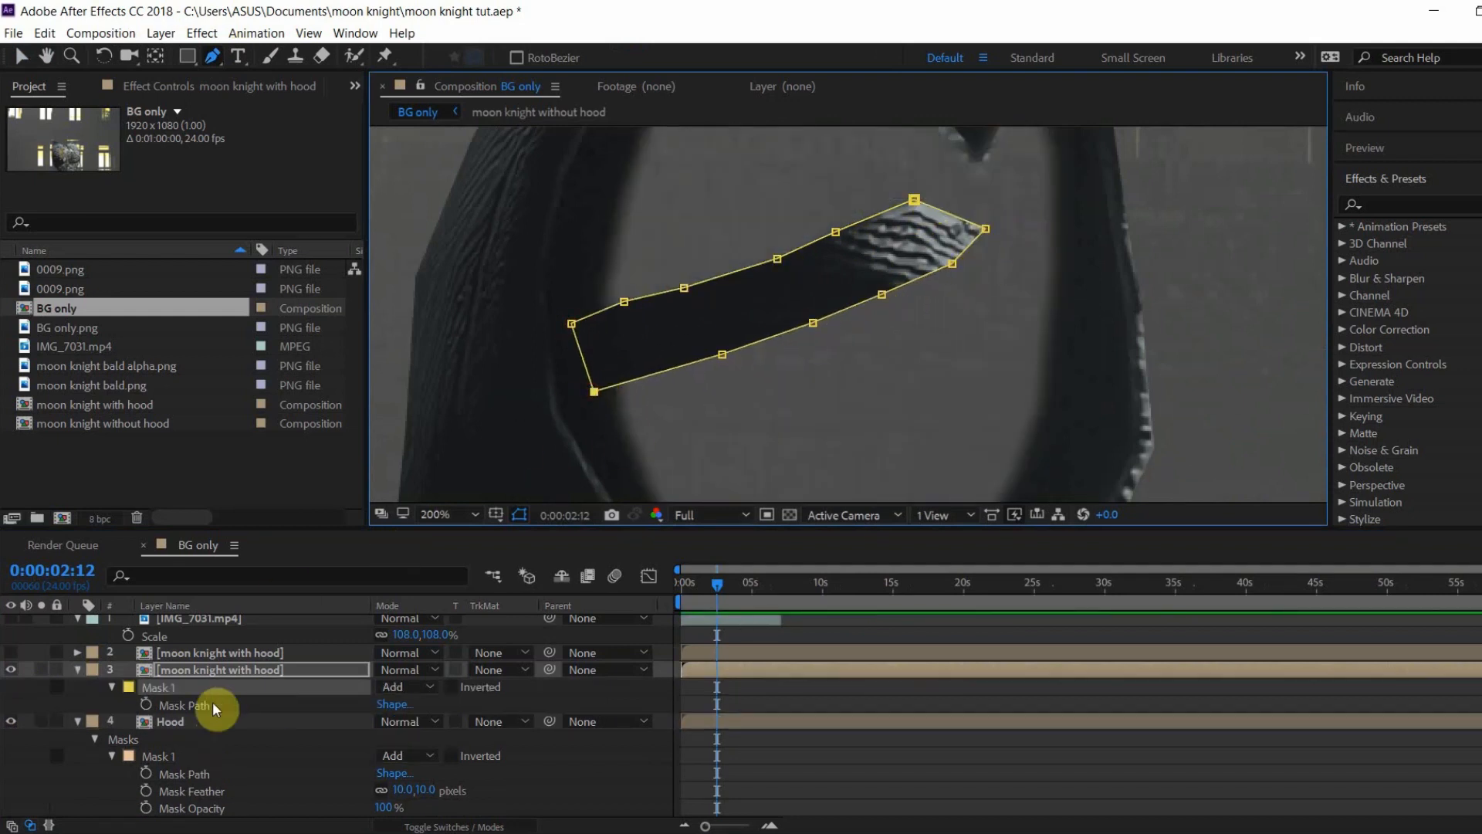
left_click(407, 686)
left_click(407, 549)
Step: Draw a closed five-point mask on layer 3 over the lit cheek below the eye, with its mode set to None
scroll(887, 271, "down", 1)
scroll(886, 270, "up", 1)
left_click_drag(1026, 263, 897, 349)
left_click(744, 331)
left_click(840, 375)
left_click(892, 403)
left_click(898, 338)
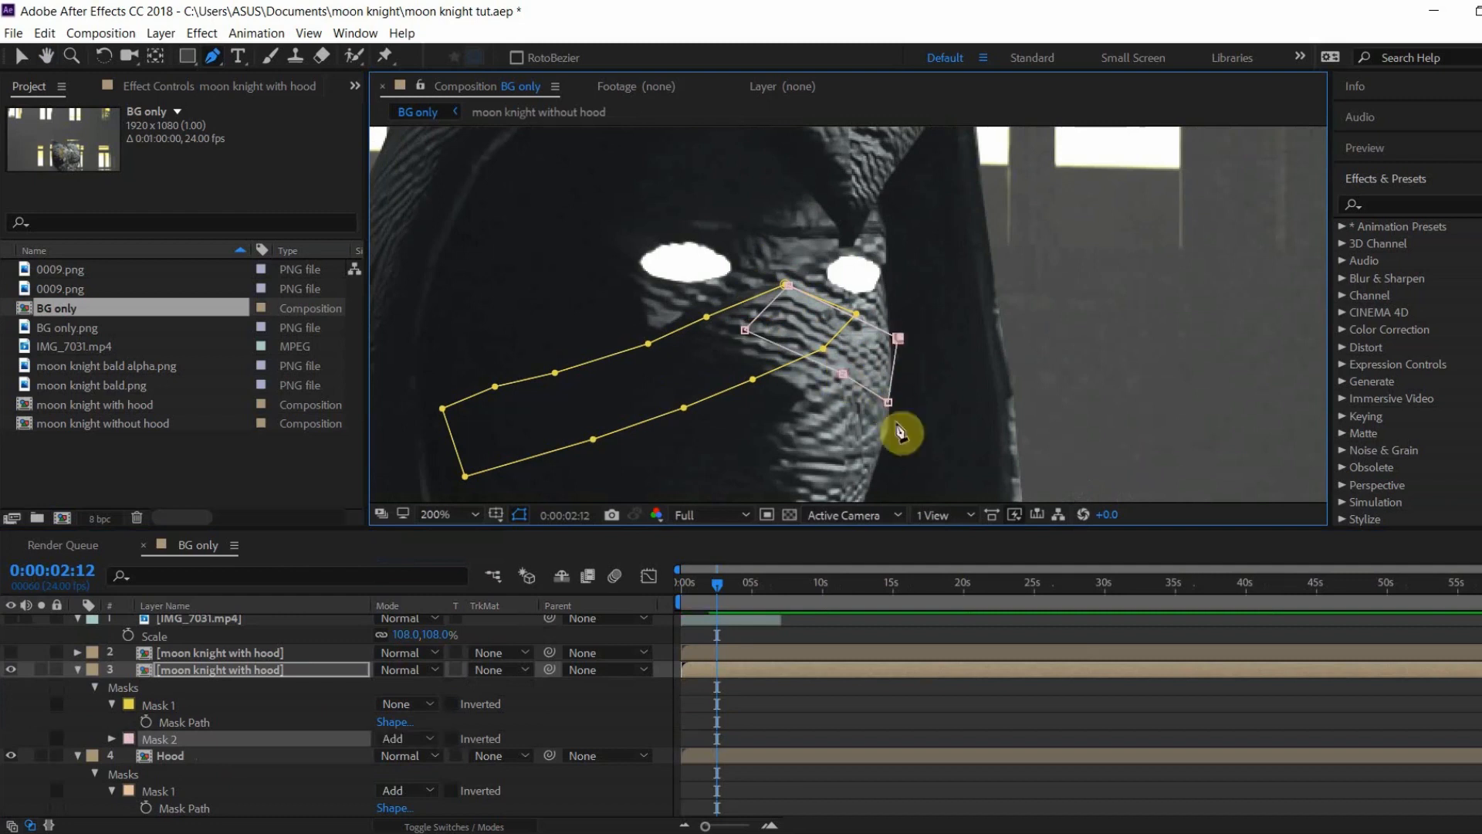
left_click(409, 740)
left_click(419, 602)
left_click_drag(898, 338, 898, 330)
Step: Draw a closed band mask on layer 3 across the lower face and along the jaw, with its mode set to None
scroll(883, 359, "down", 1)
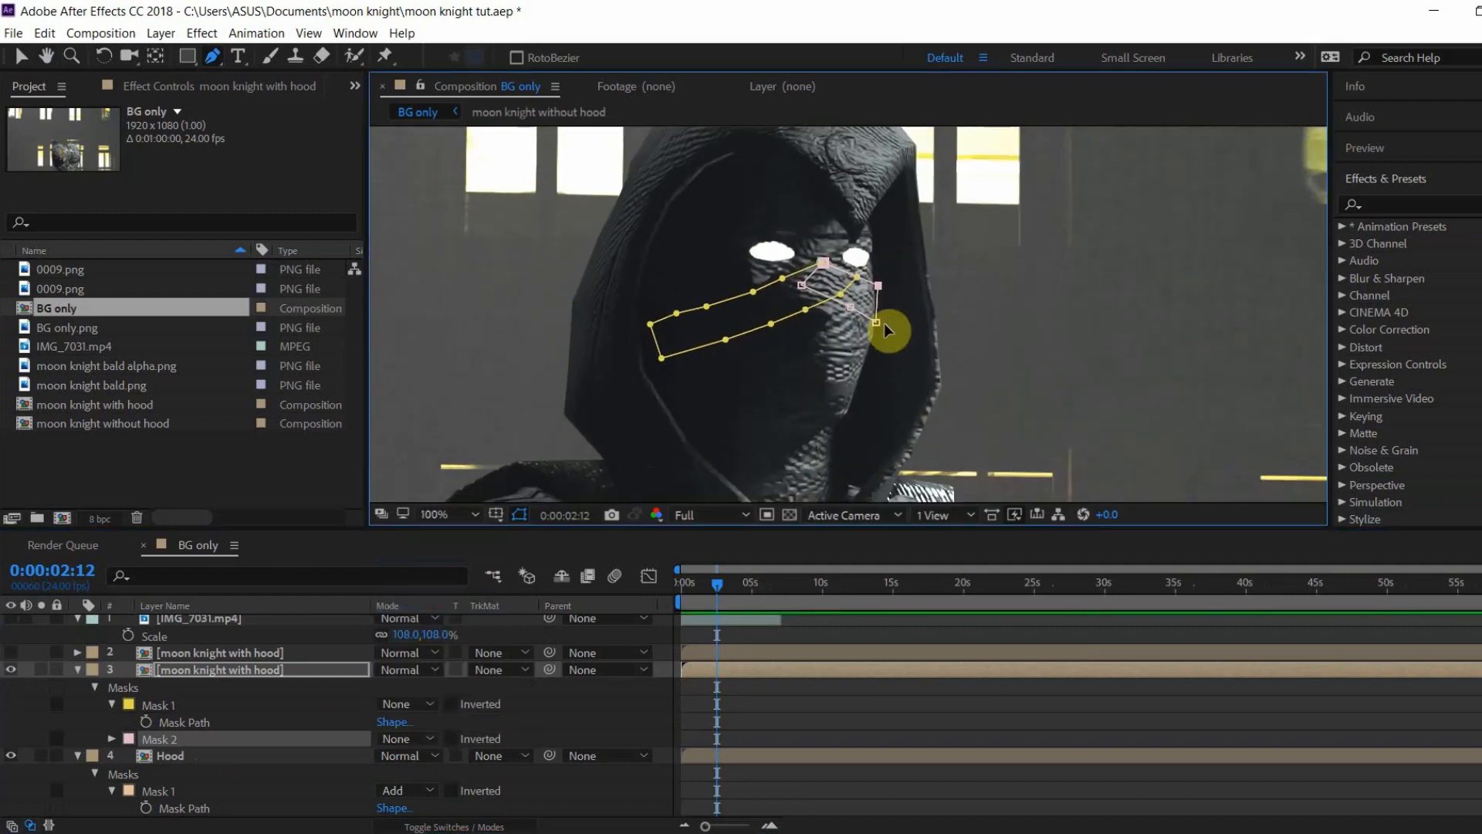
scroll(878, 349, "up", 2)
left_click(938, 311)
left_click(909, 407)
left_click(889, 419)
left_click(847, 428)
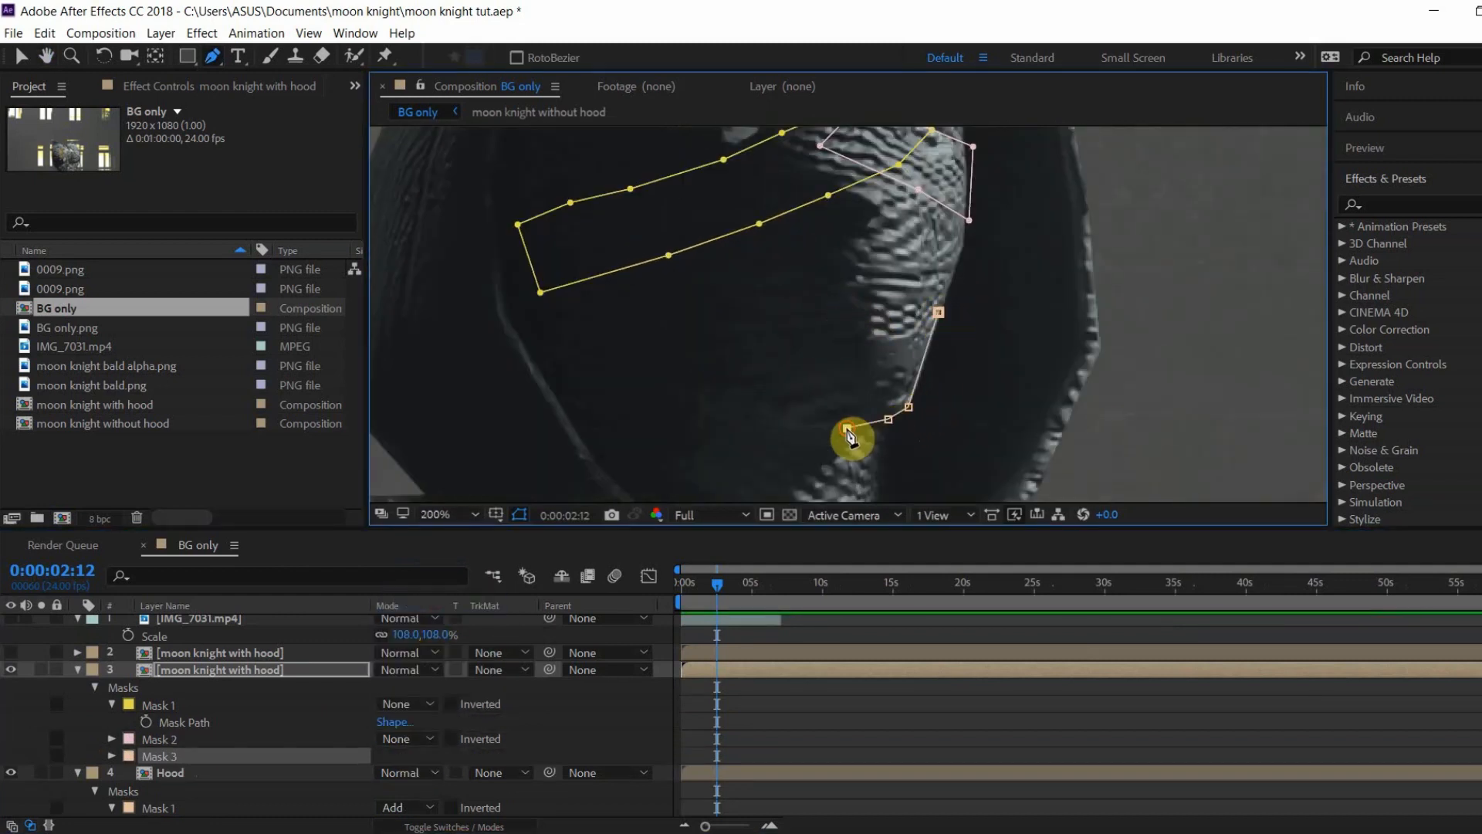
left_click(788, 427)
left_click(731, 418)
left_click(650, 401)
left_click(566, 370)
left_click(605, 290)
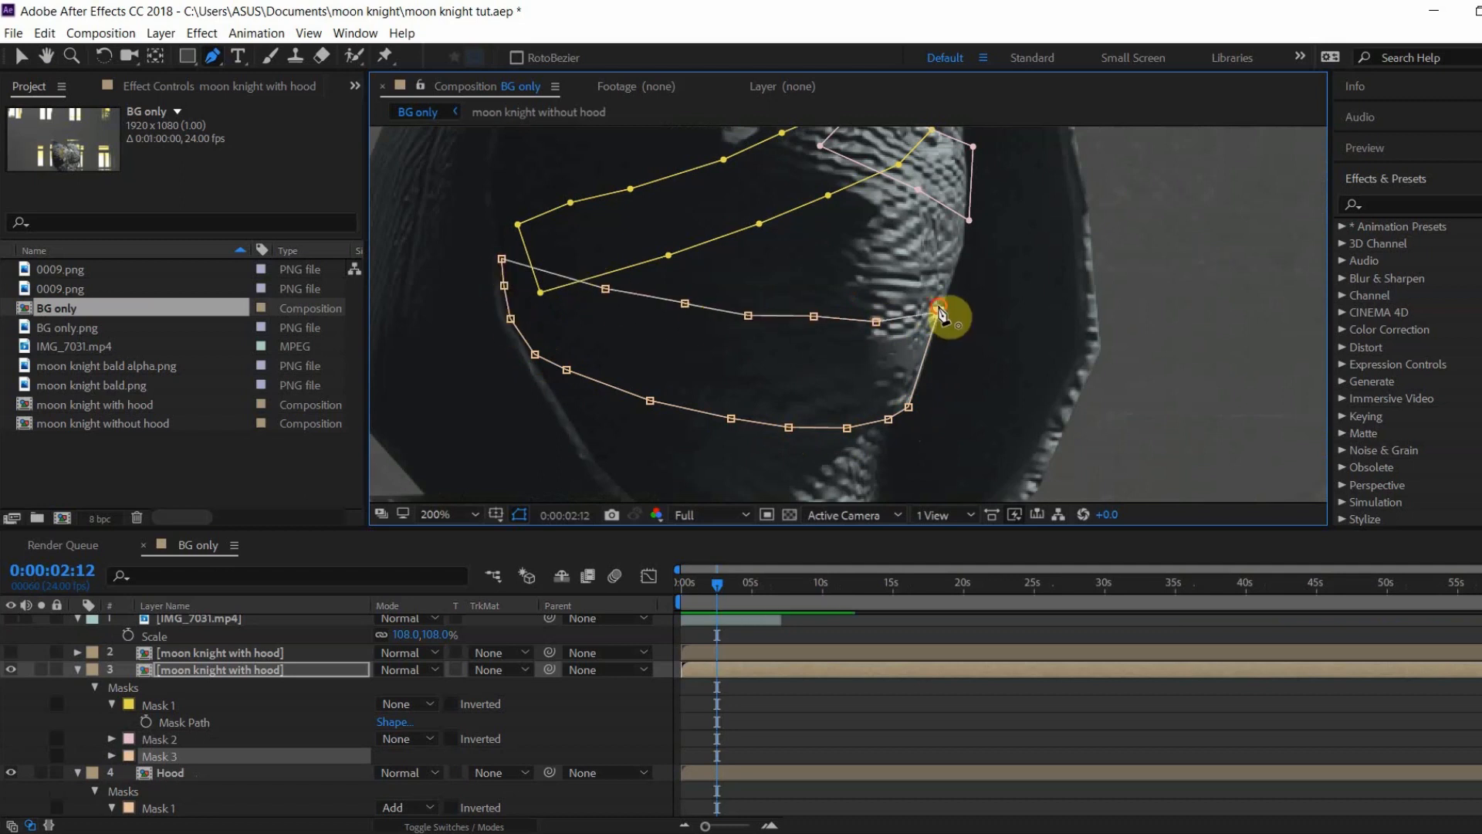
left_click(409, 756)
left_click(420, 619)
Step: Set the modes of Mask 1, Mask 2 and Mask 3 on layer 3 to Add
scroll(824, 407, "down", 1)
left_click(270, 654)
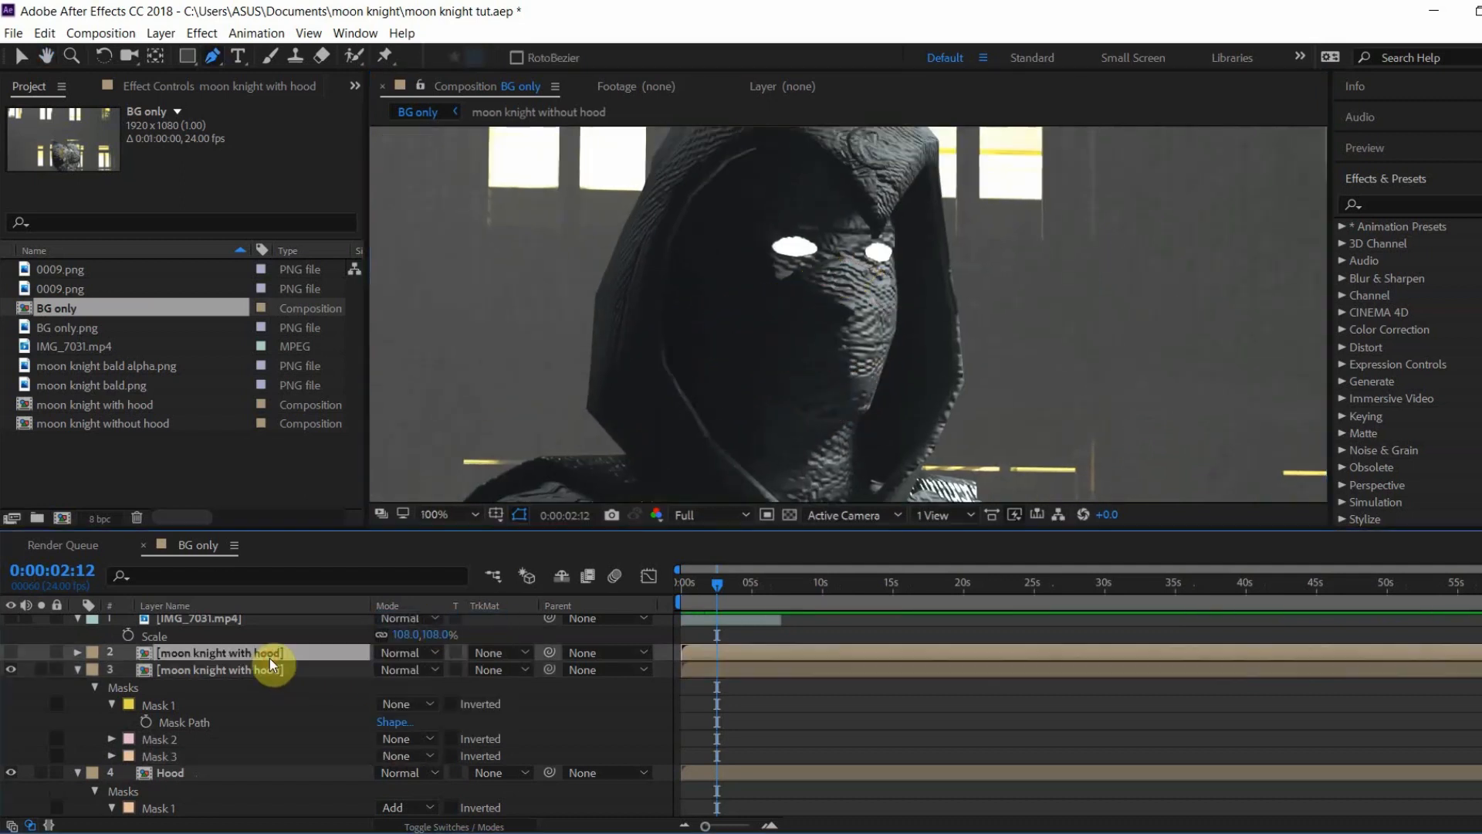
left_click(270, 670)
left_click(409, 704)
left_click(413, 588)
left_click(409, 739)
left_click(412, 623)
left_click(409, 756)
left_click(412, 639)
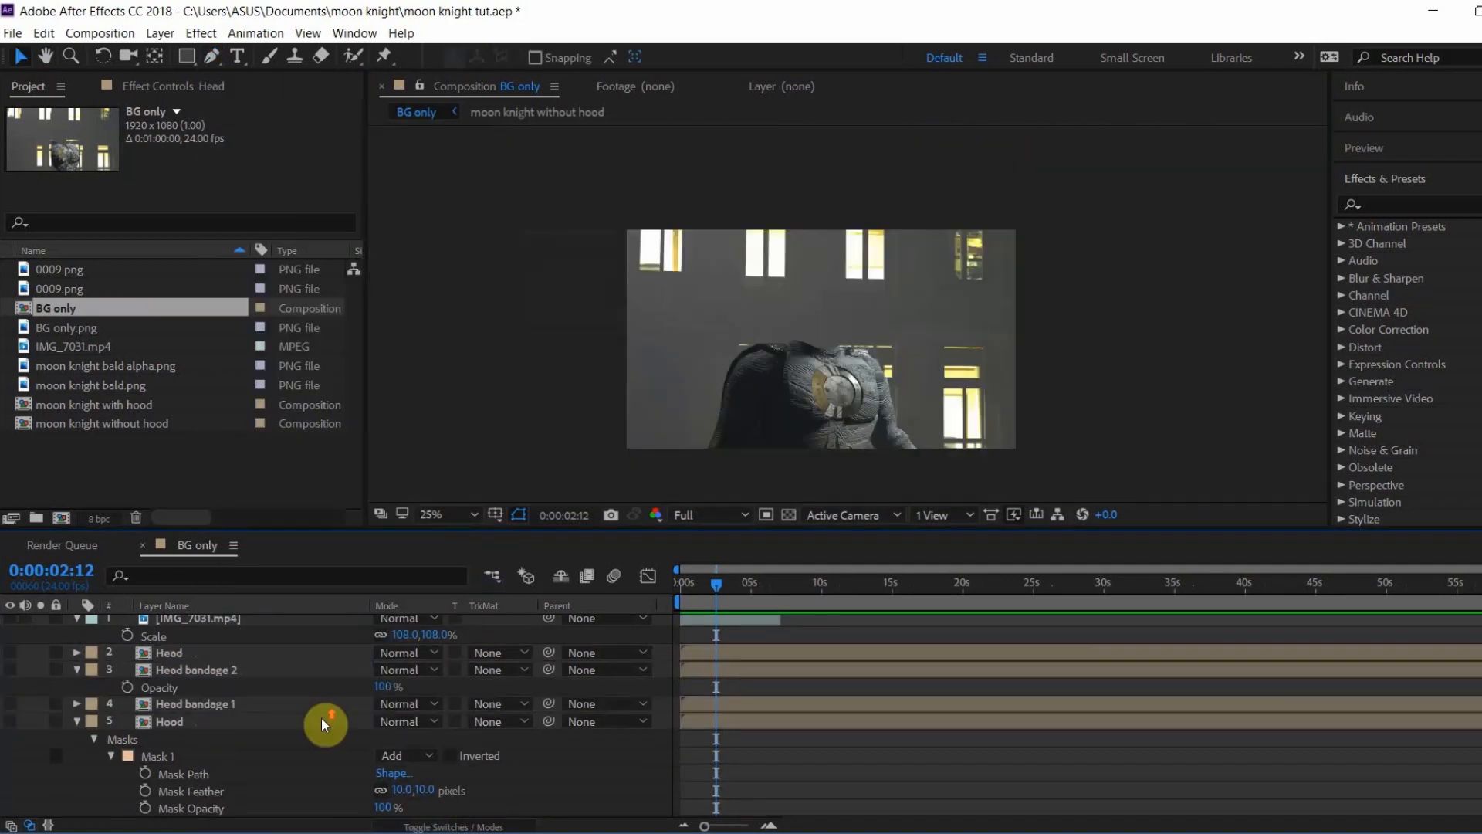
Step: Make the Hood, Head bandage 1, Head bandage 2 and Head layers visible over the suit
left_click(322, 721)
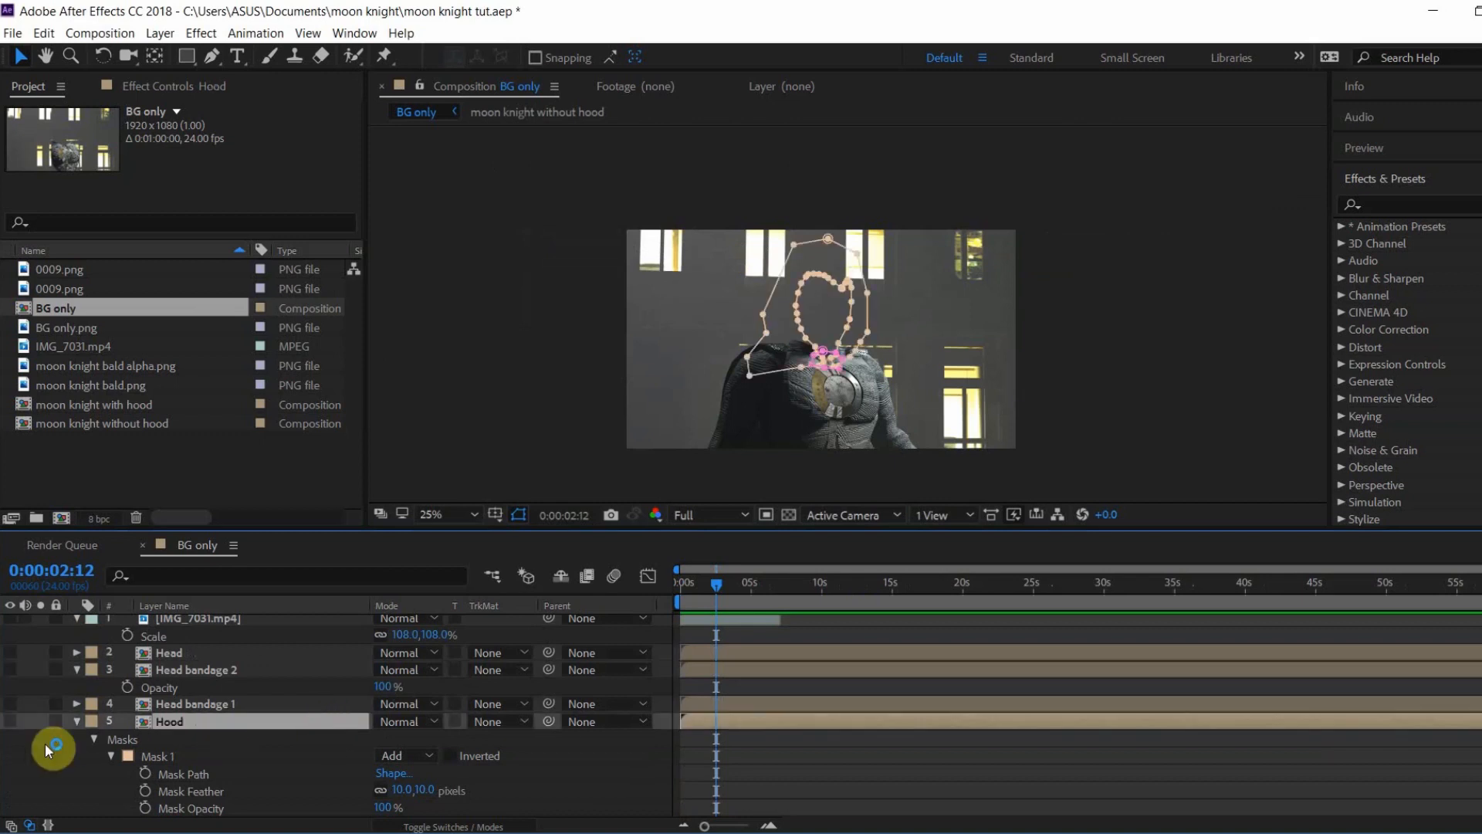
key("period")
left_click(10, 721)
left_click(10, 721)
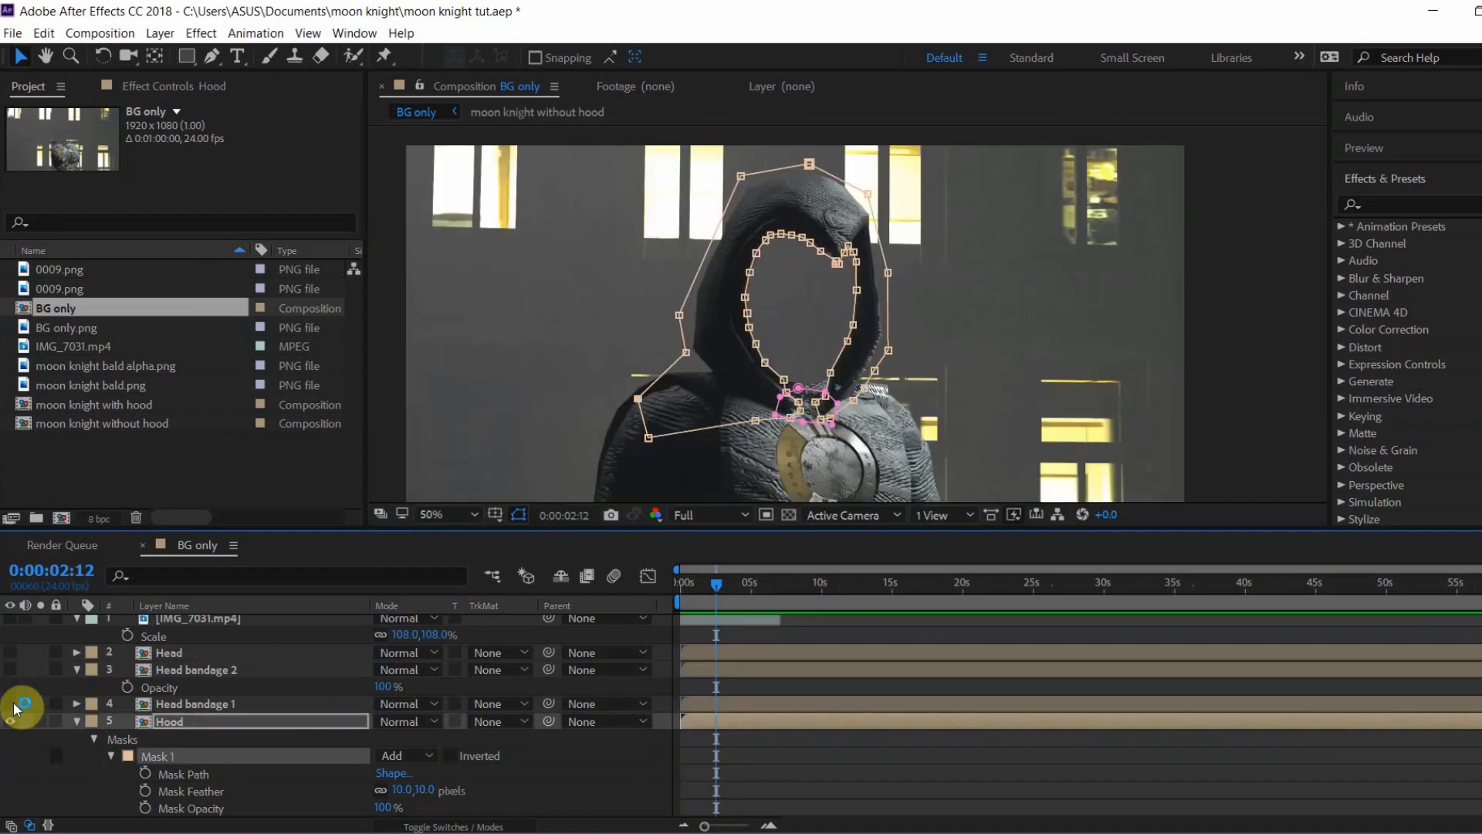
left_click(12, 704)
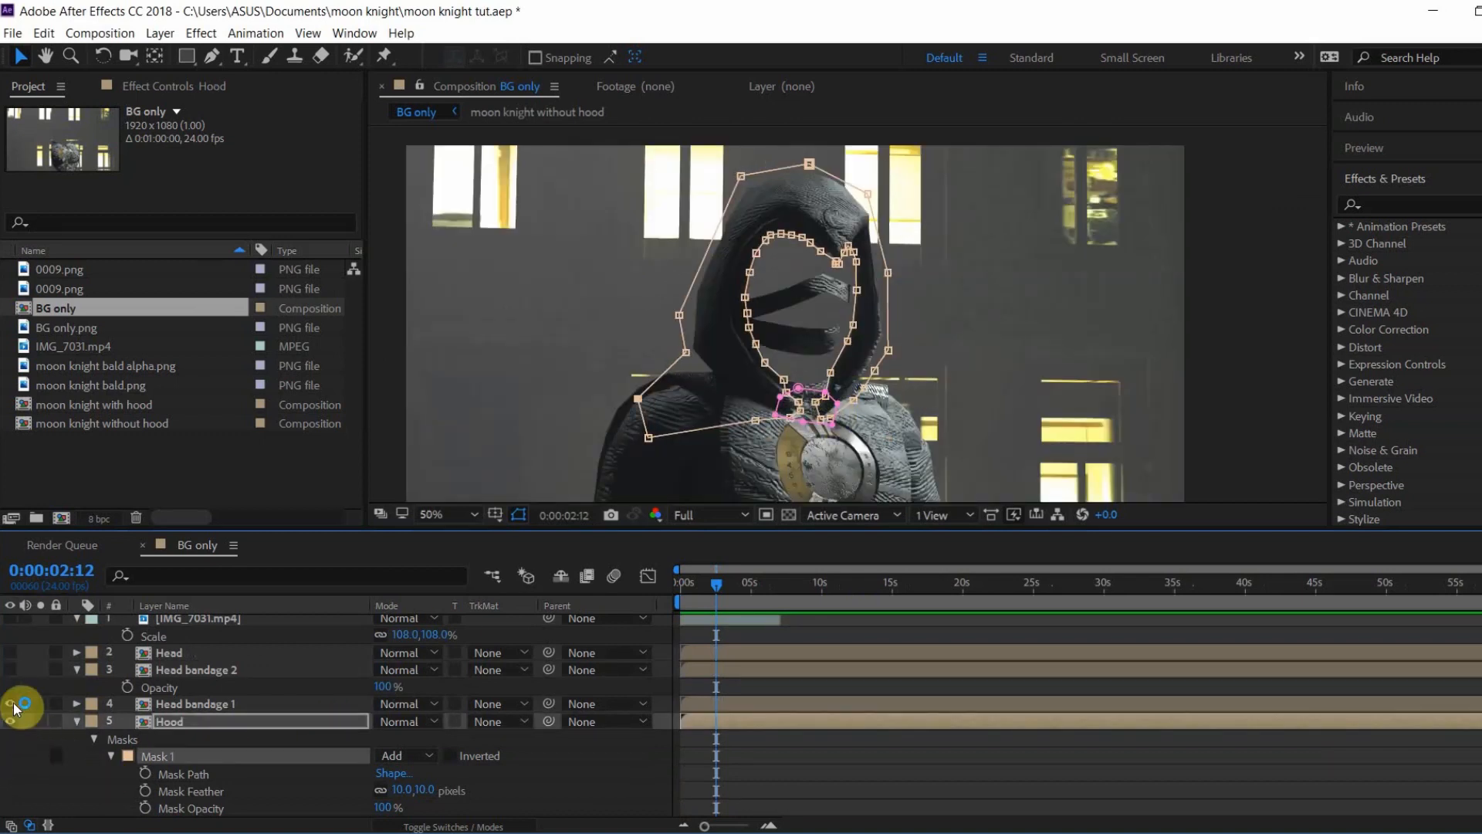
left_click(10, 654)
left_click(883, 334)
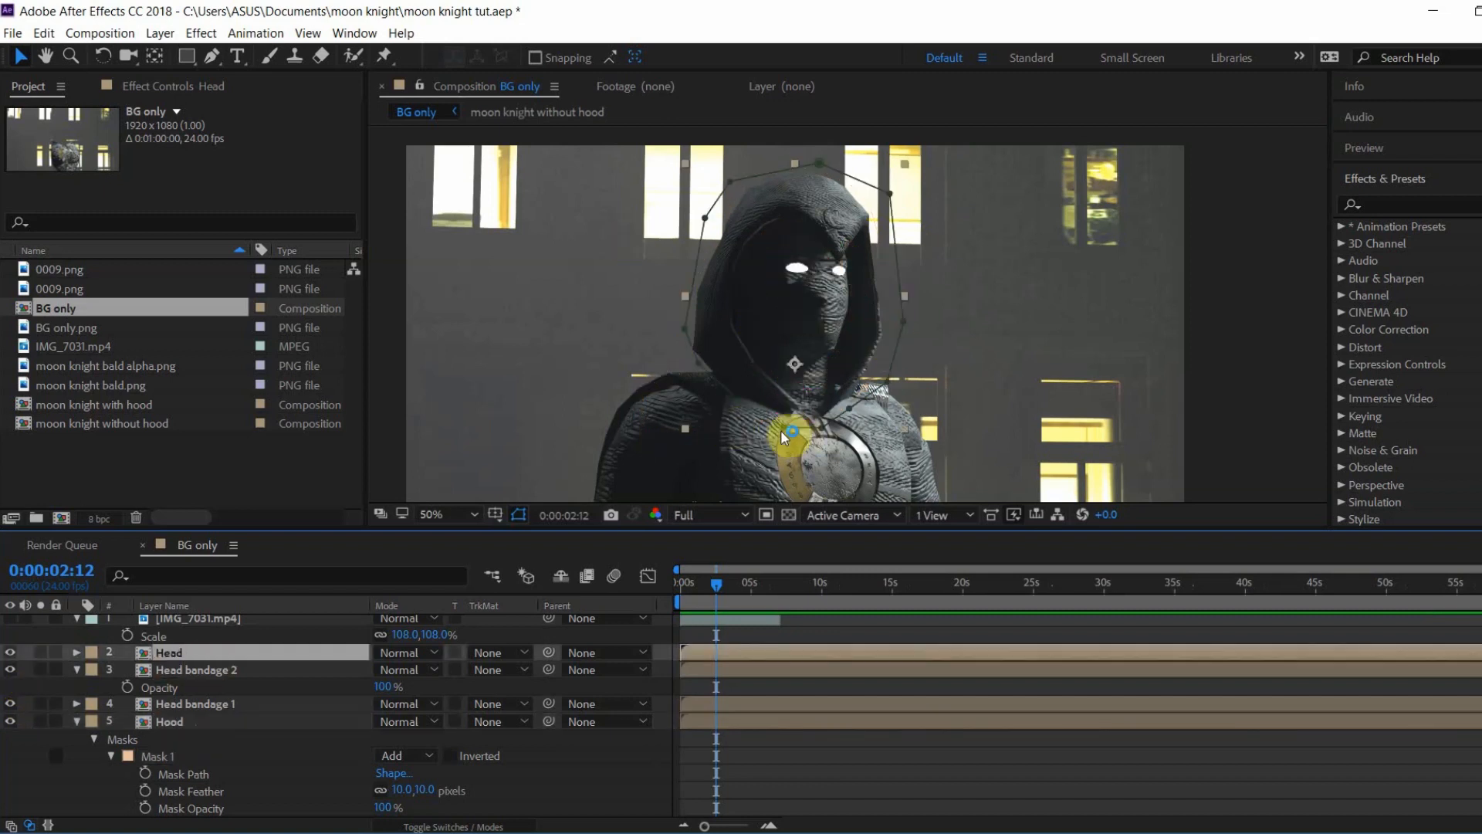
key("comma")
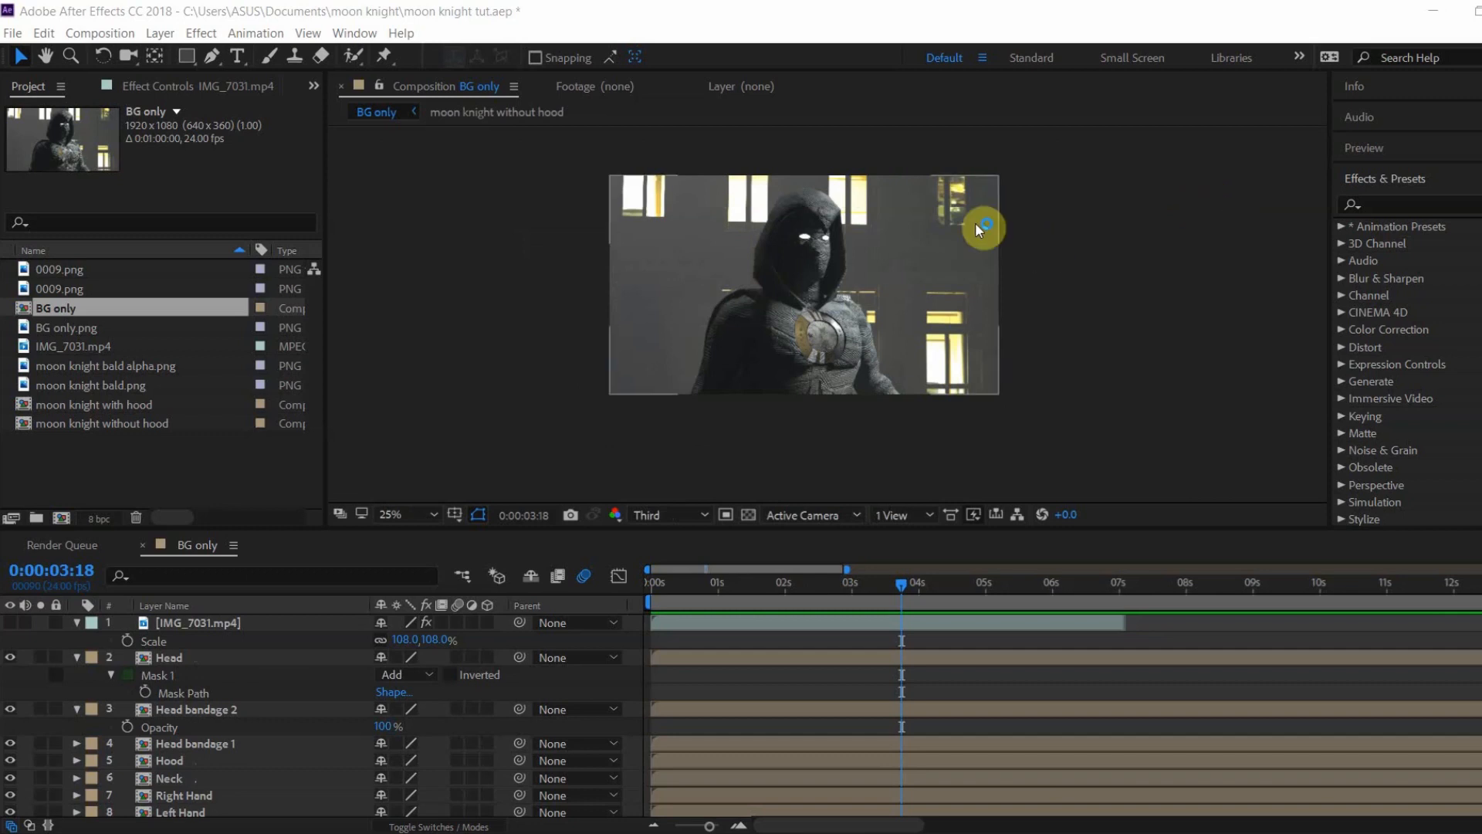
Step: Collapse the expanded properties of the Head and Head bandage 2 layers
left_click_drag(975, 222, 996, 249)
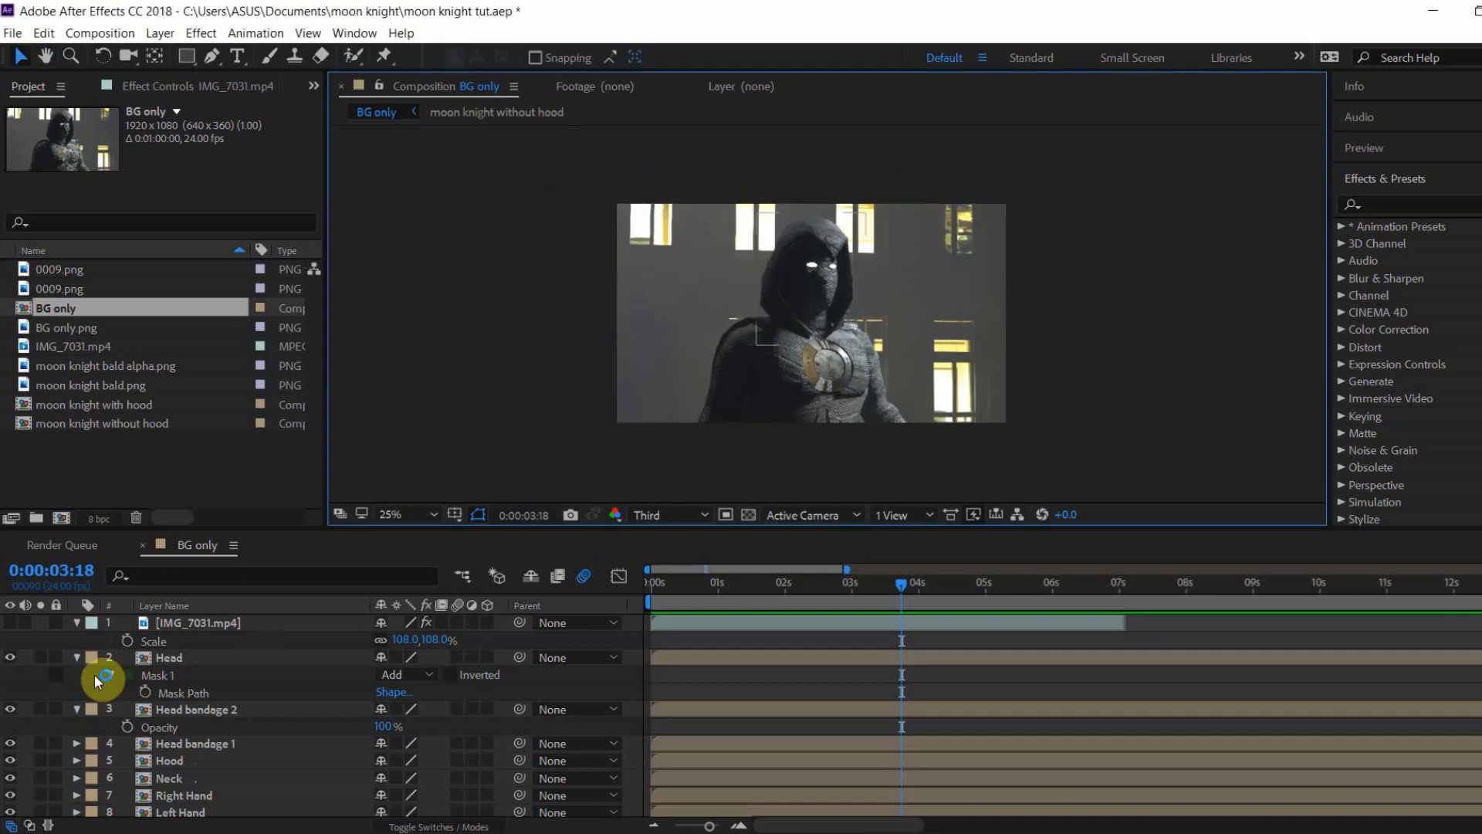
left_click(77, 657)
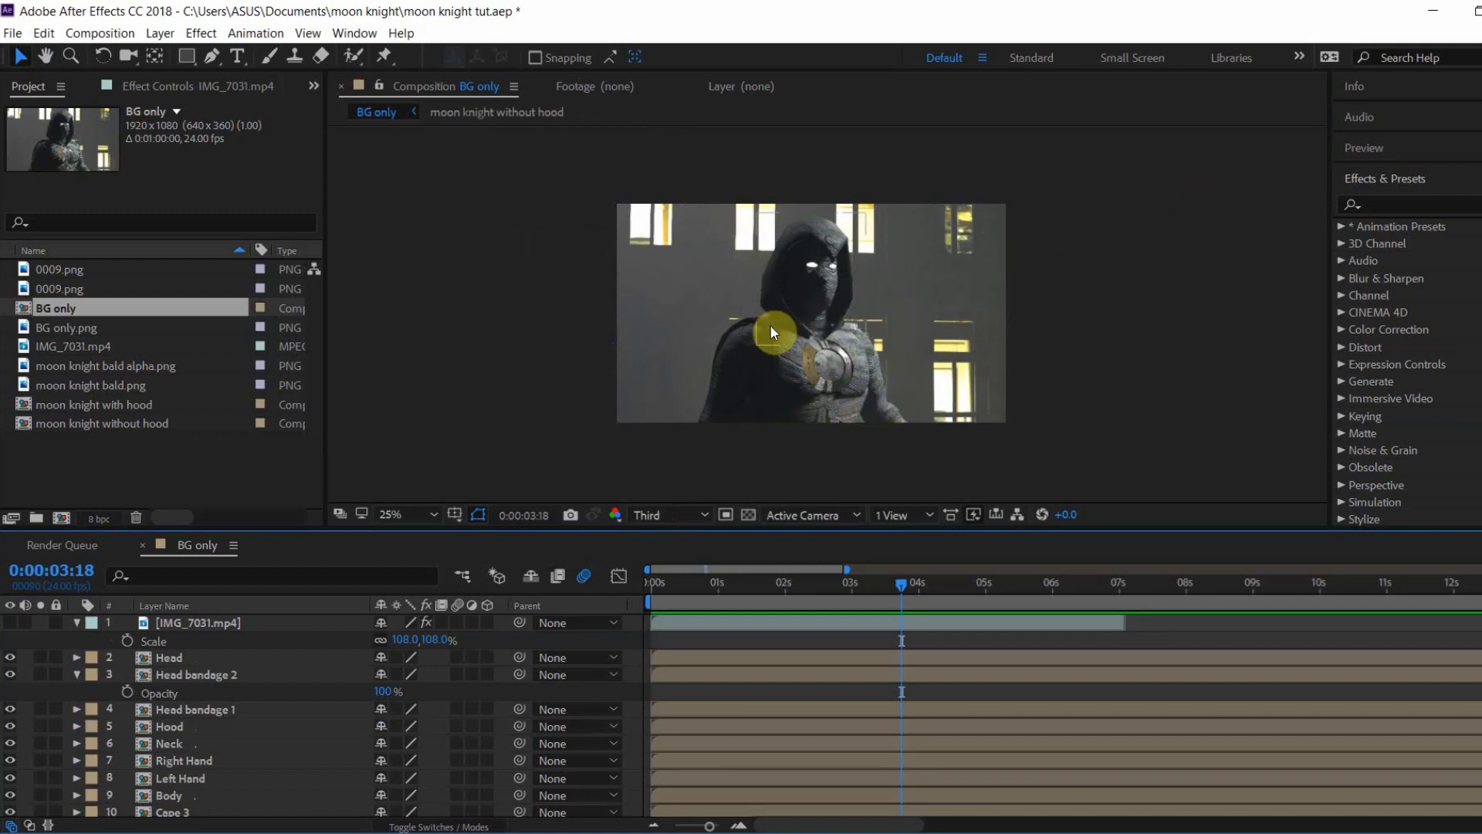
left_click(76, 676)
Step: Show the IMG_7031.mp4 layer, collapse its properties and place it between Moon knight emblem and BG only.png
left_click(232, 622)
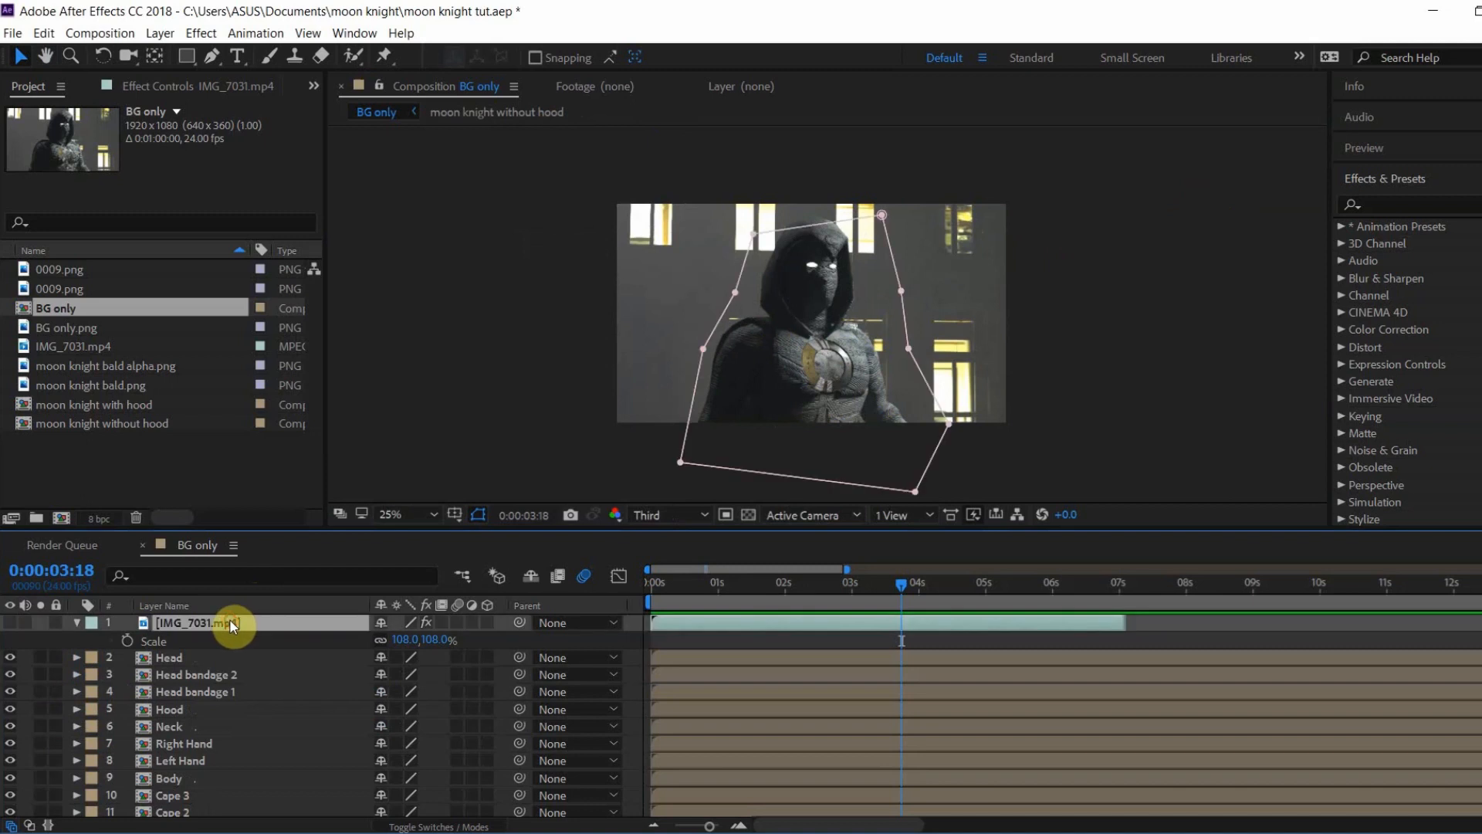
left_click(10, 623)
left_click(82, 622)
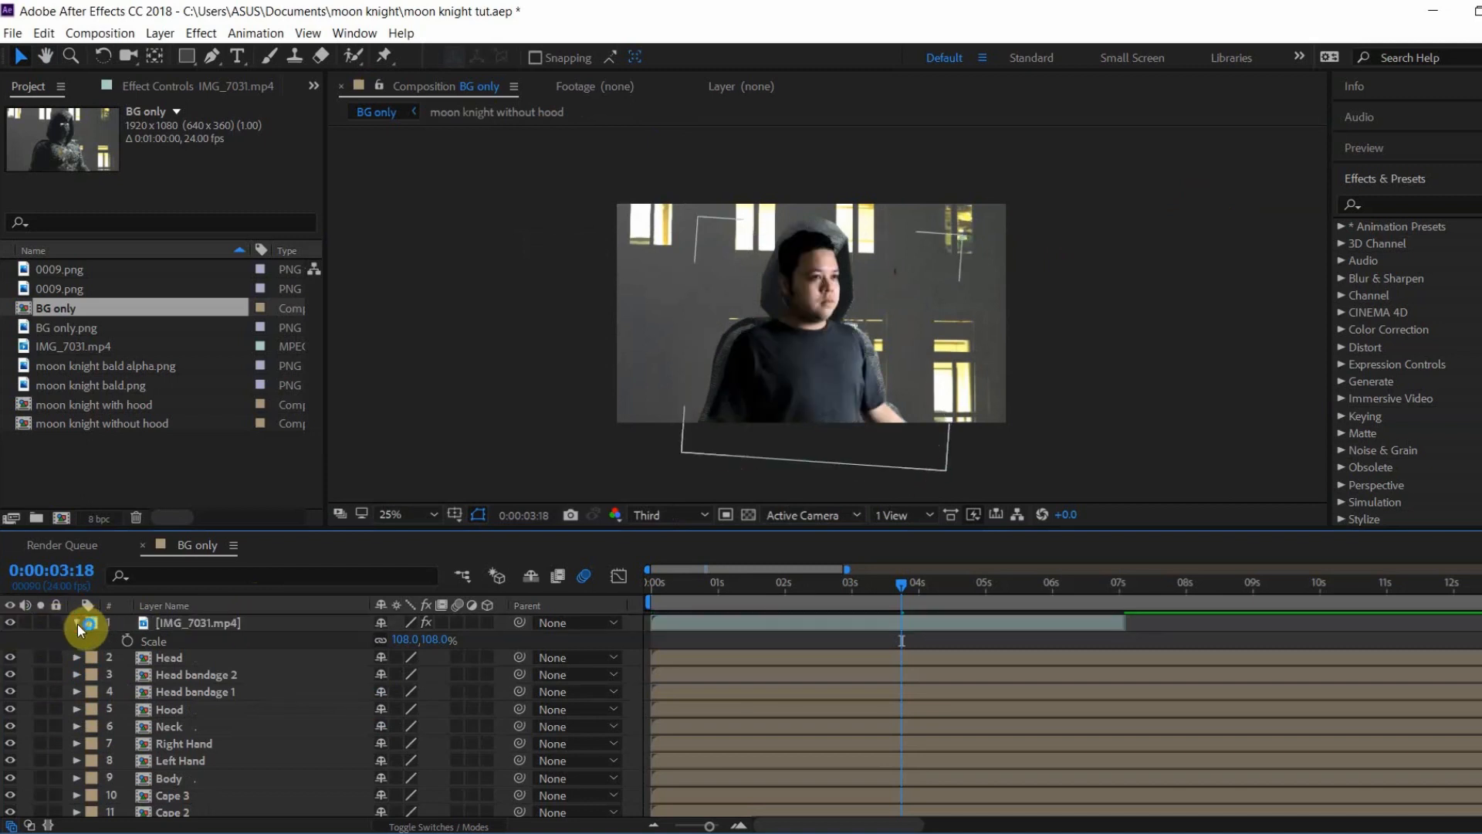
left_click(79, 623)
left_click(184, 622)
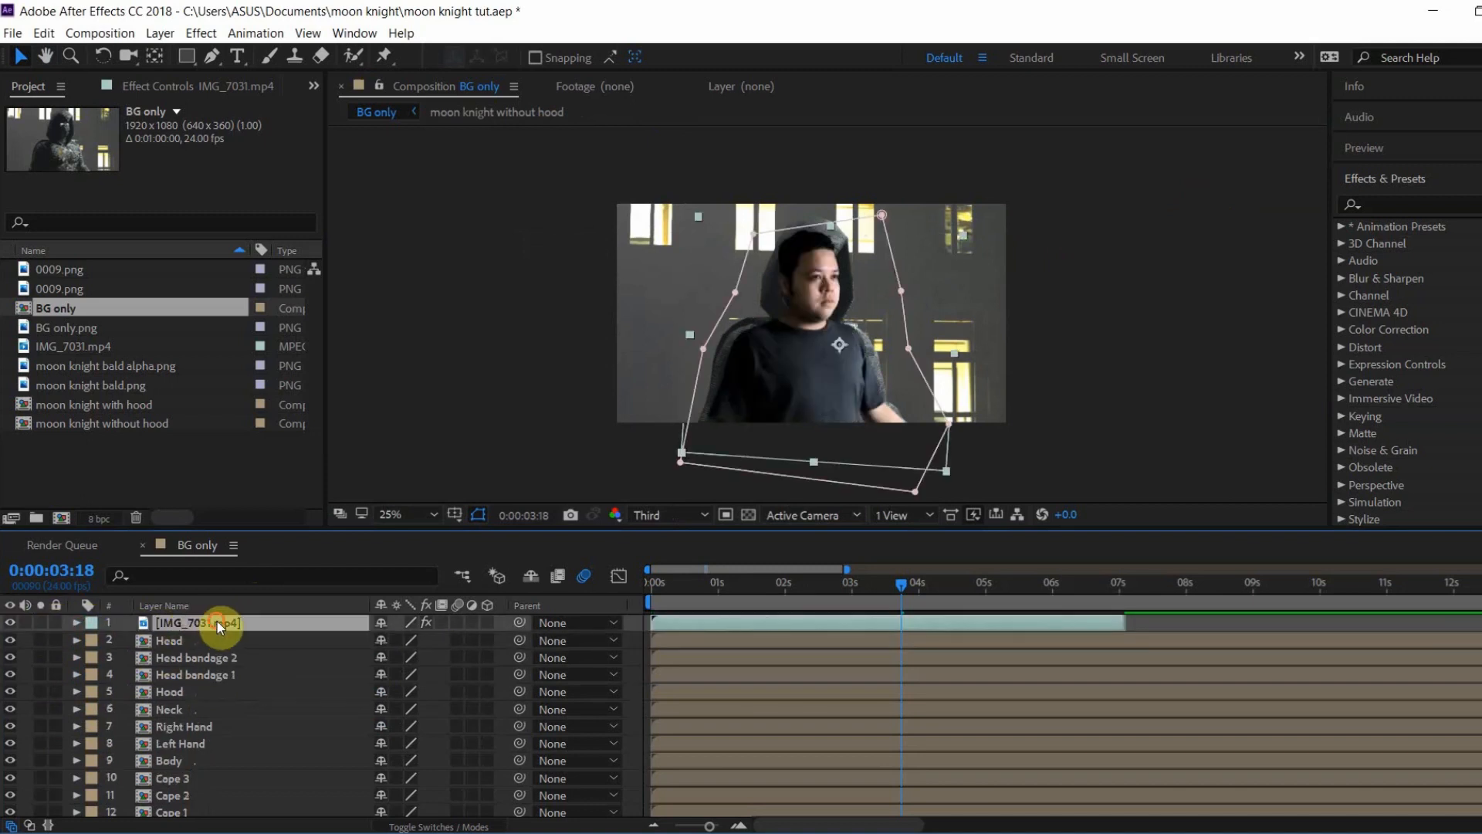
left_click_drag(216, 620, 230, 790)
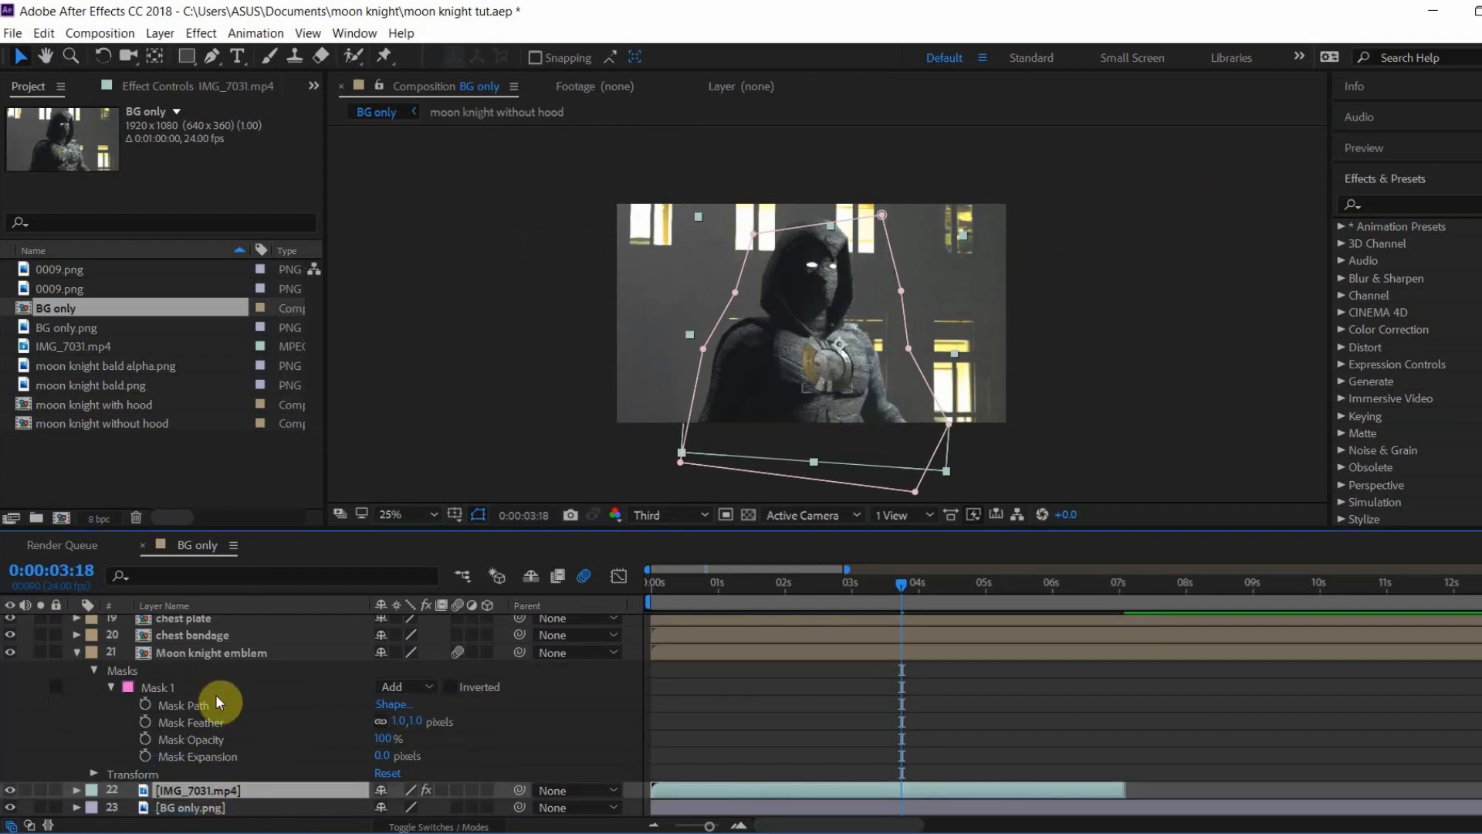
Step: Hide all the suit layers from Head down to Moon knight emblem, leaving only the actor footage over the background
left_click(229, 651)
scroll(227, 693, "up", 6)
key("ctrl+a")
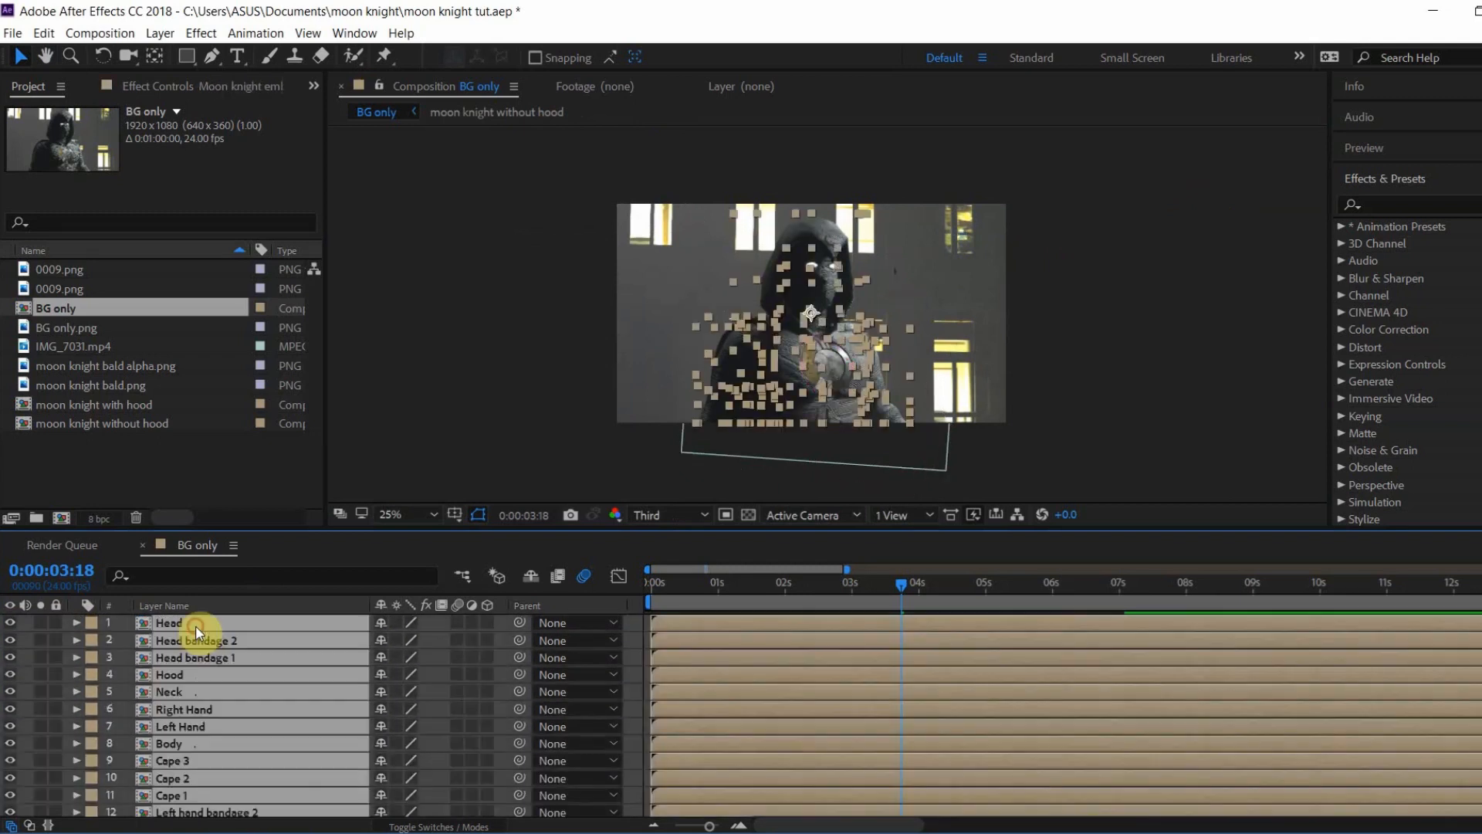
left_click(11, 624)
left_click(1031, 402)
Step: Preview the actor footage and add a composition marker at 0:00:02:20
scroll(254, 708, "down", 5)
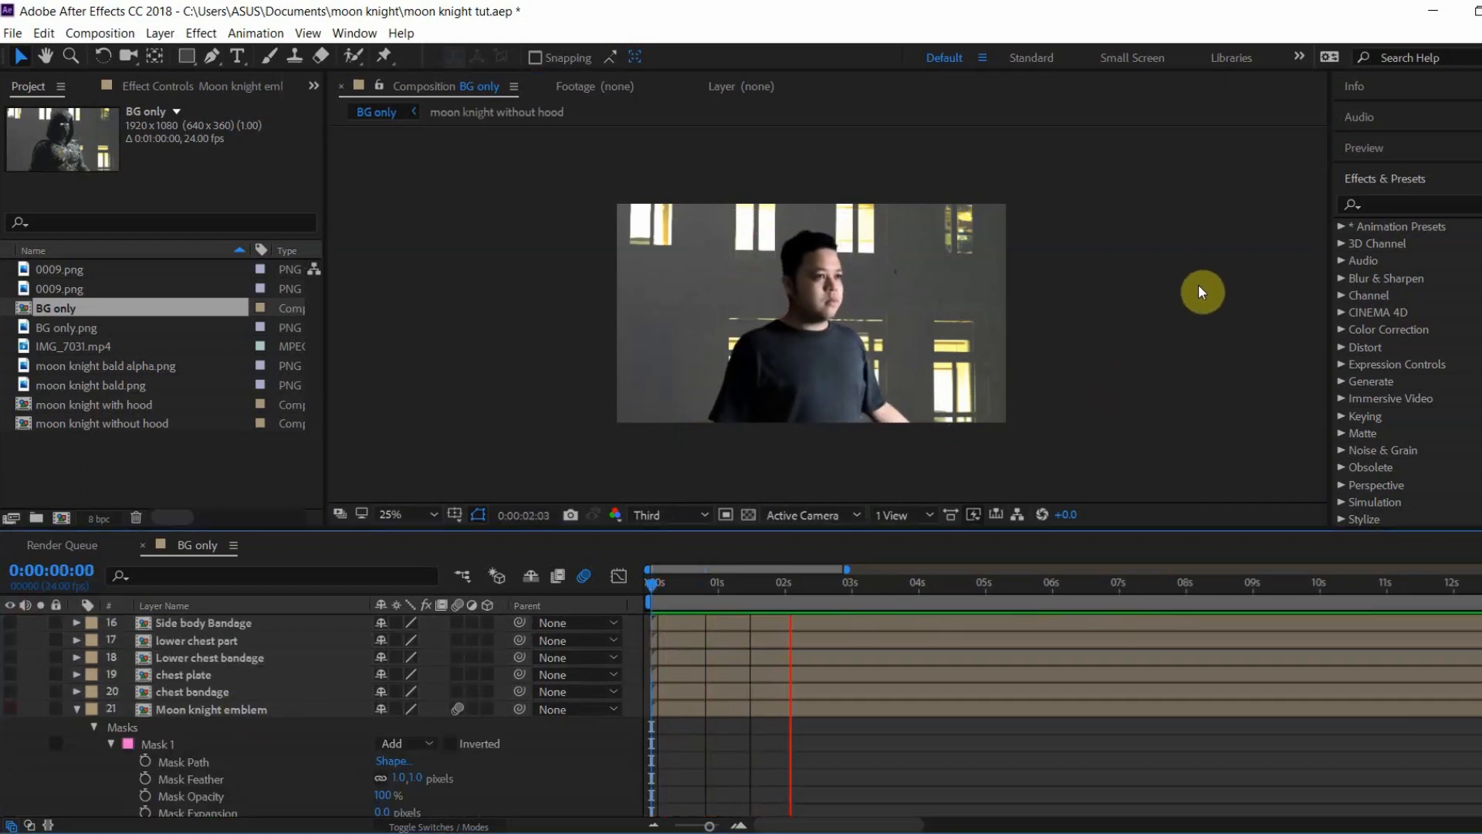
left_click(1201, 288)
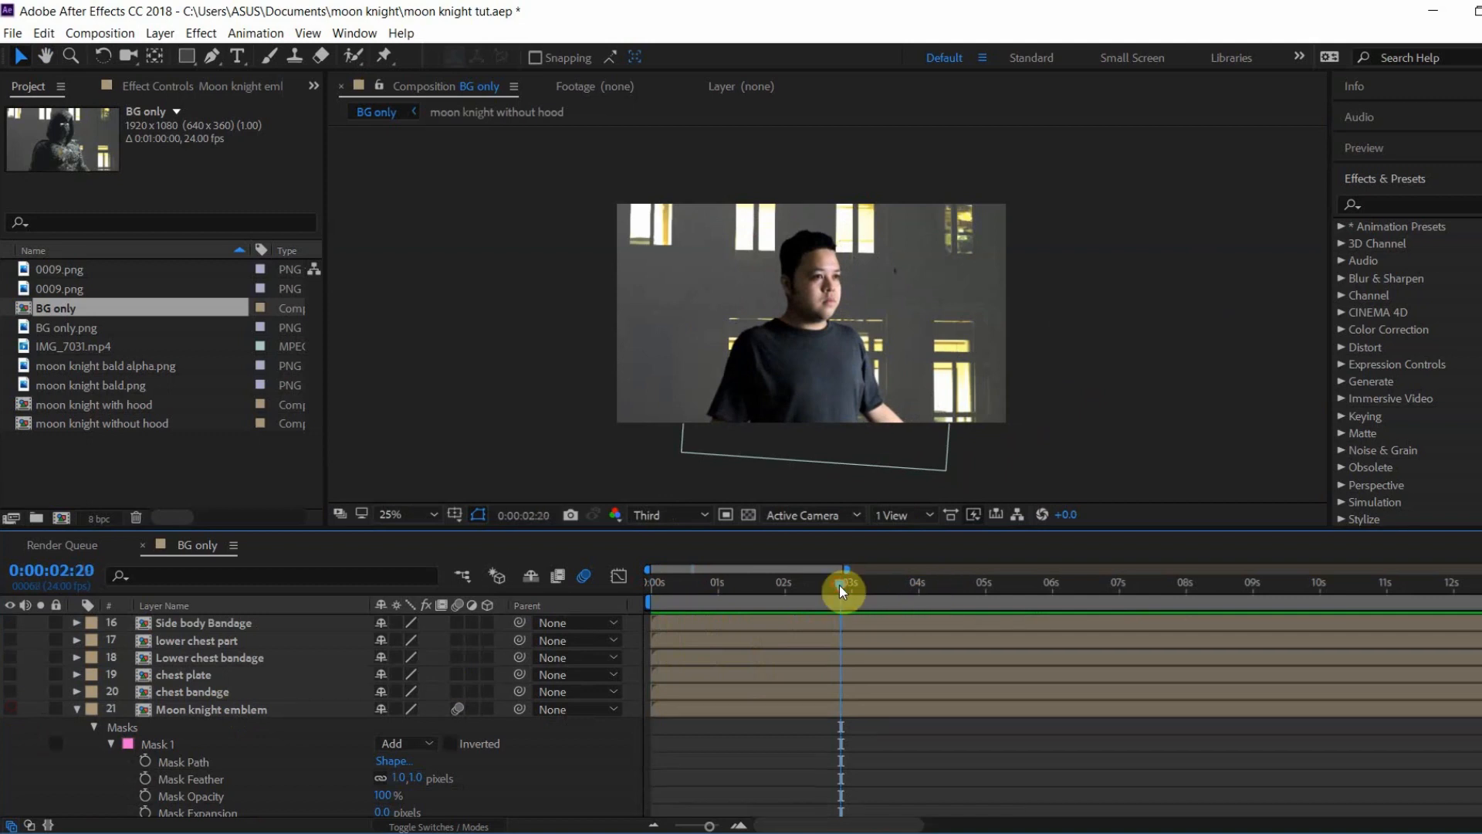
left_click(44, 32)
mouse_move(160, 32)
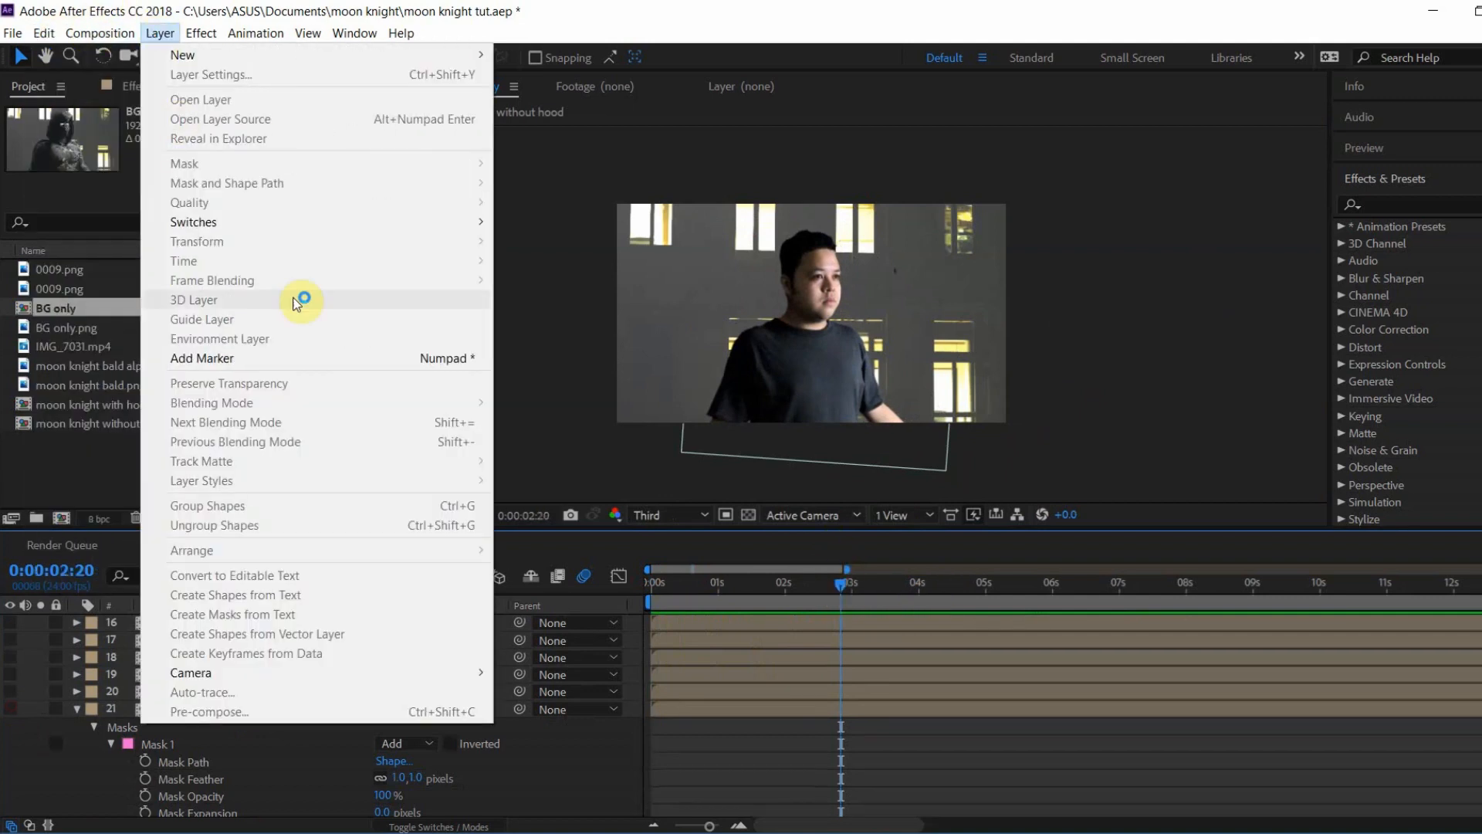
left_click(378, 360)
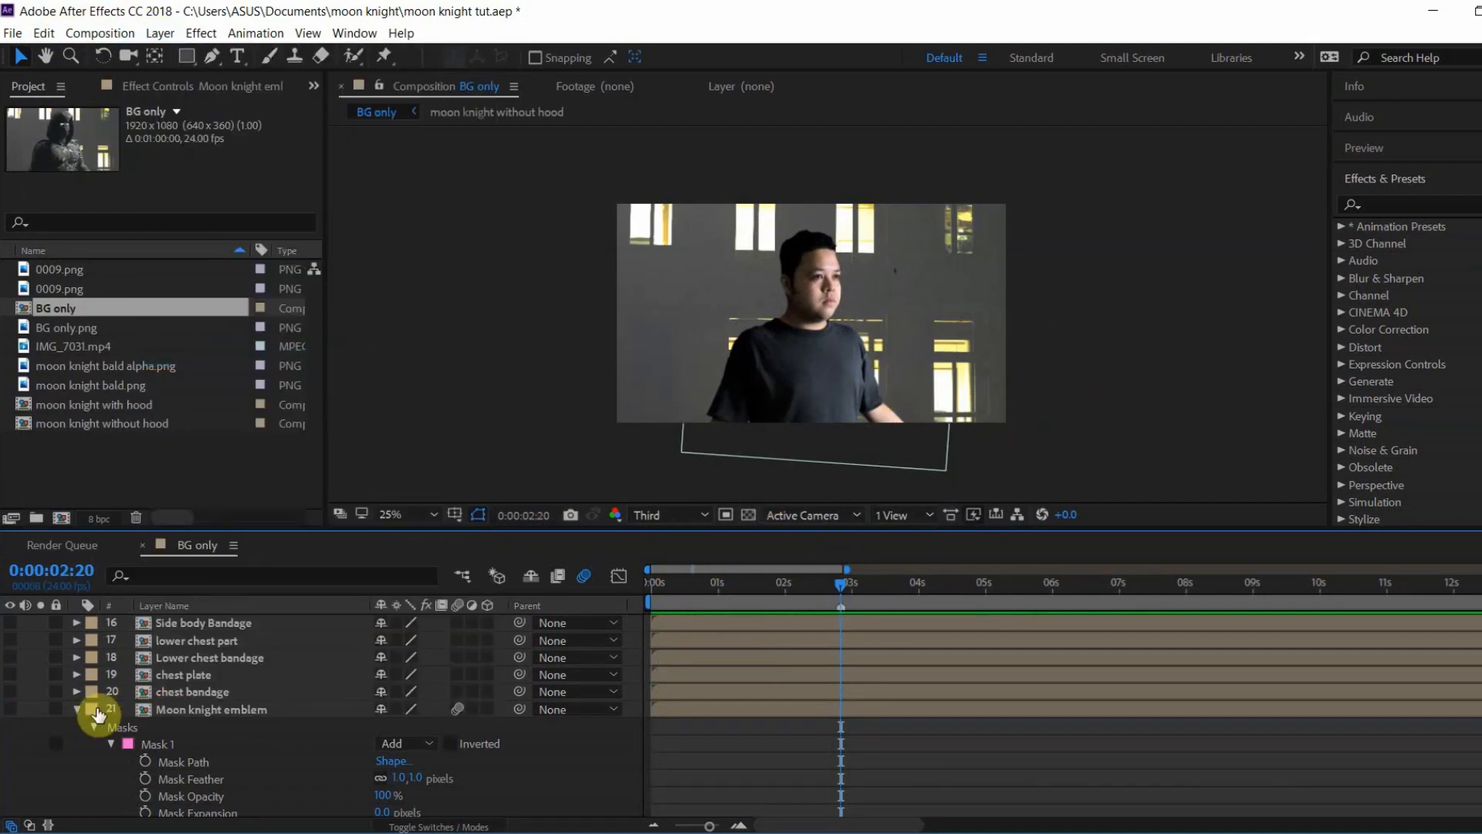
Step: Show the Moon knight emblem layer and keyframe its Mask Expansion at 0 pixels at 0:00:03:03
left_click(9, 711)
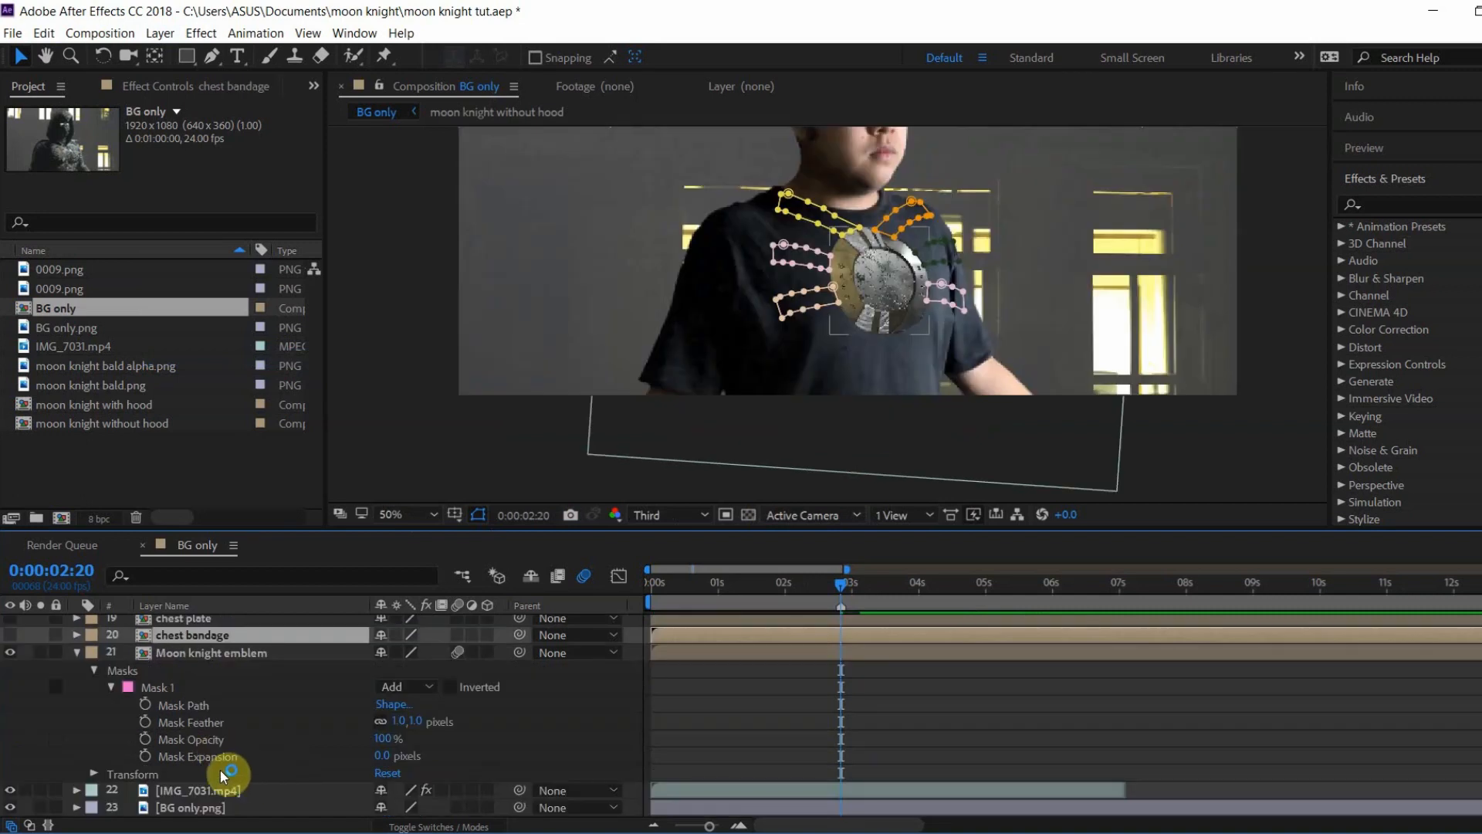
left_click(219, 762)
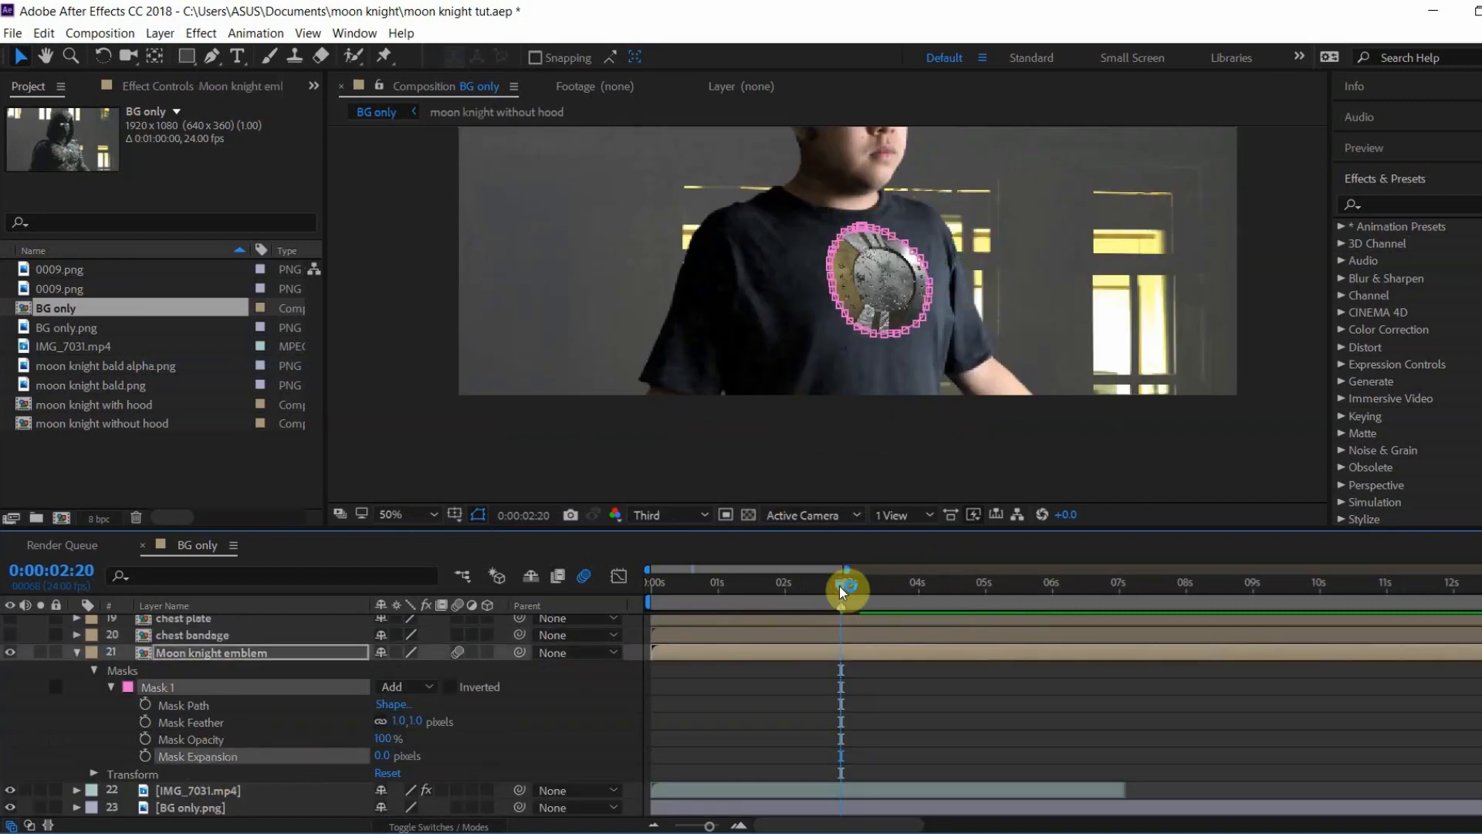
left_click_drag(840, 586, 852, 592)
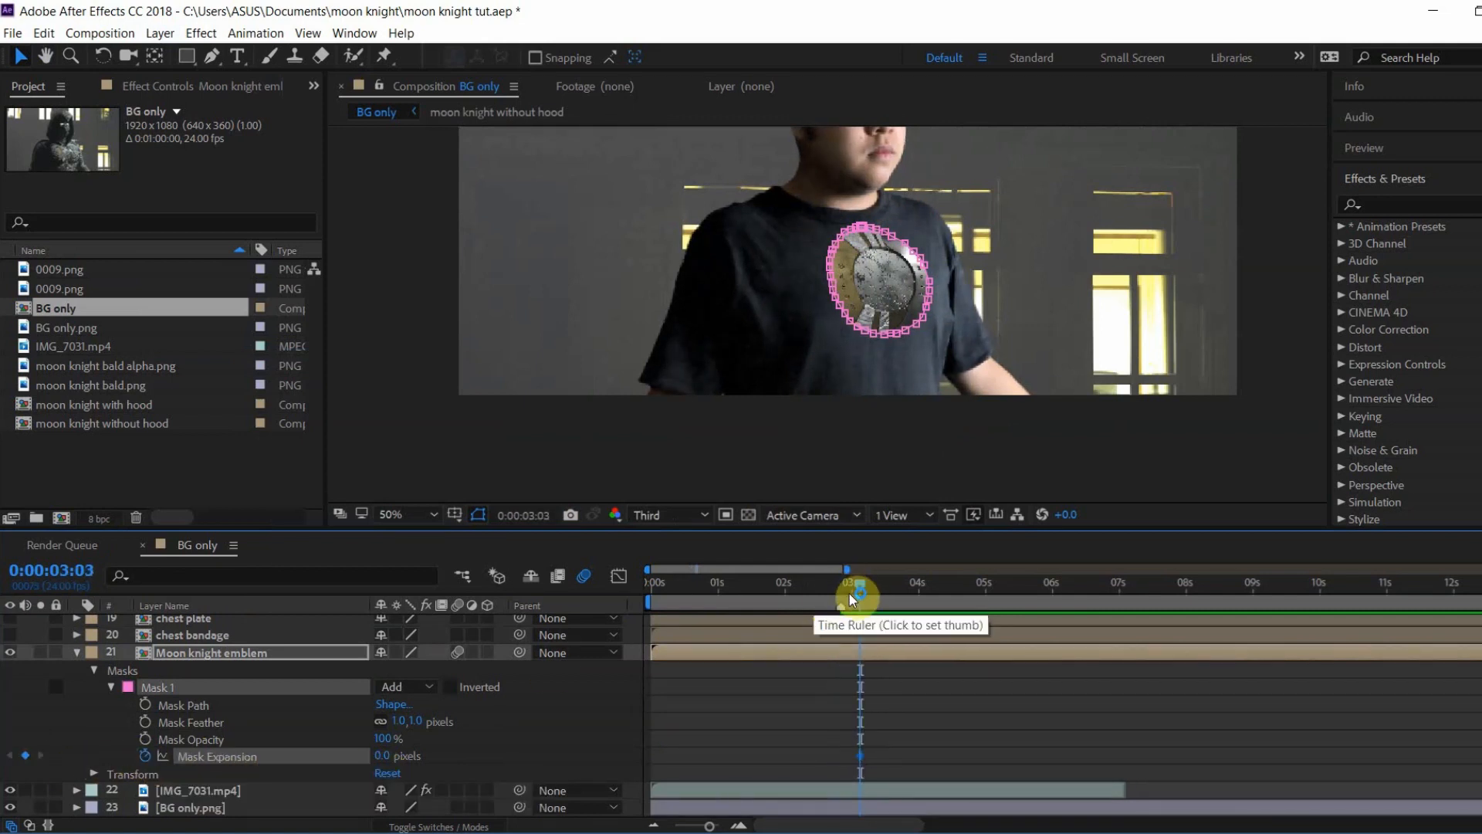
Step: Keyframe the emblem's Mask Expansion at -118 pixels at 0:00:02:20 and apply Easy Ease to both keyframes
left_click_drag(858, 593, 841, 587)
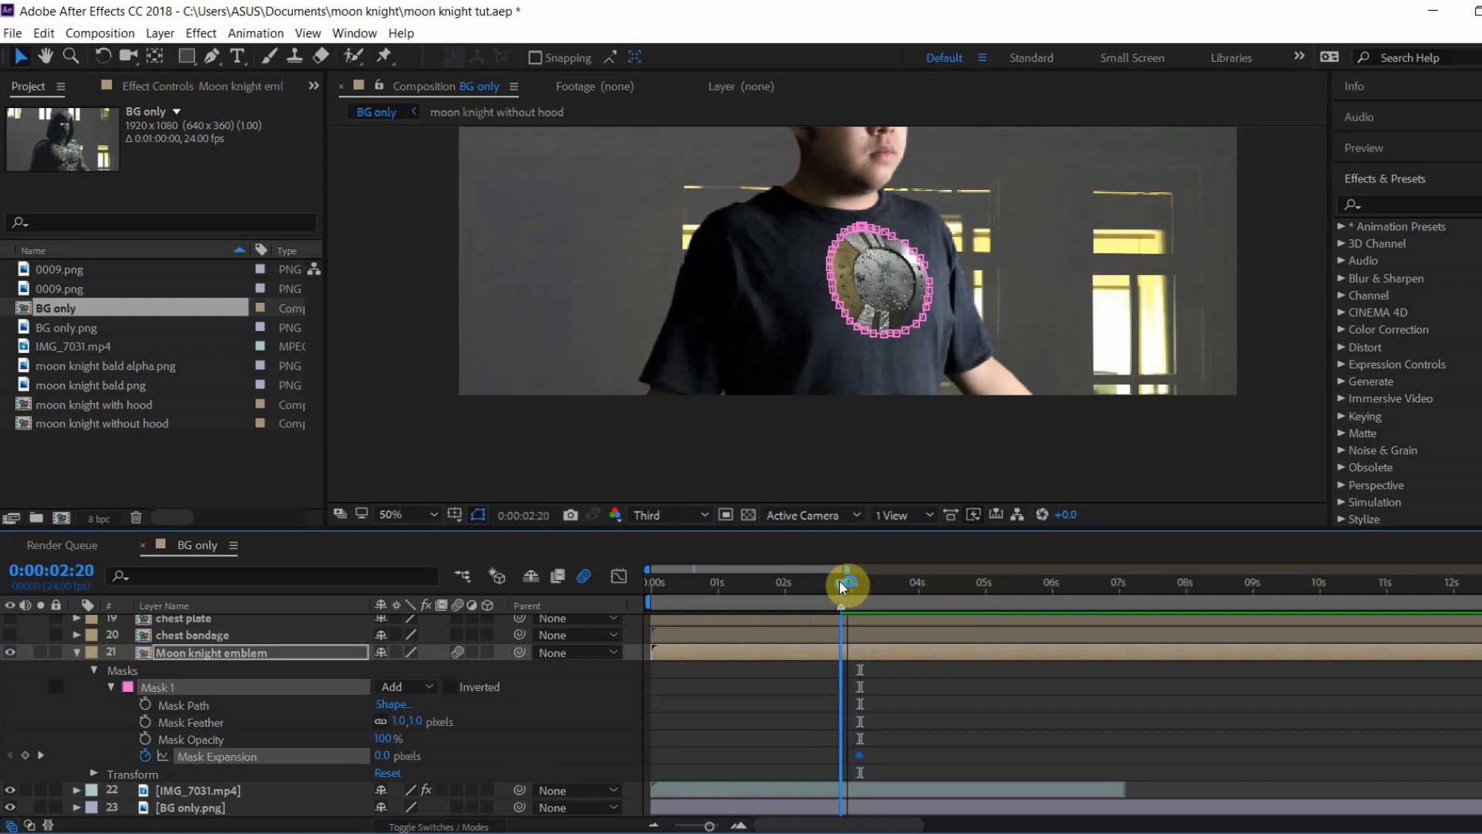
left_click_drag(386, 757, 326, 759)
left_click_drag(912, 724, 832, 773)
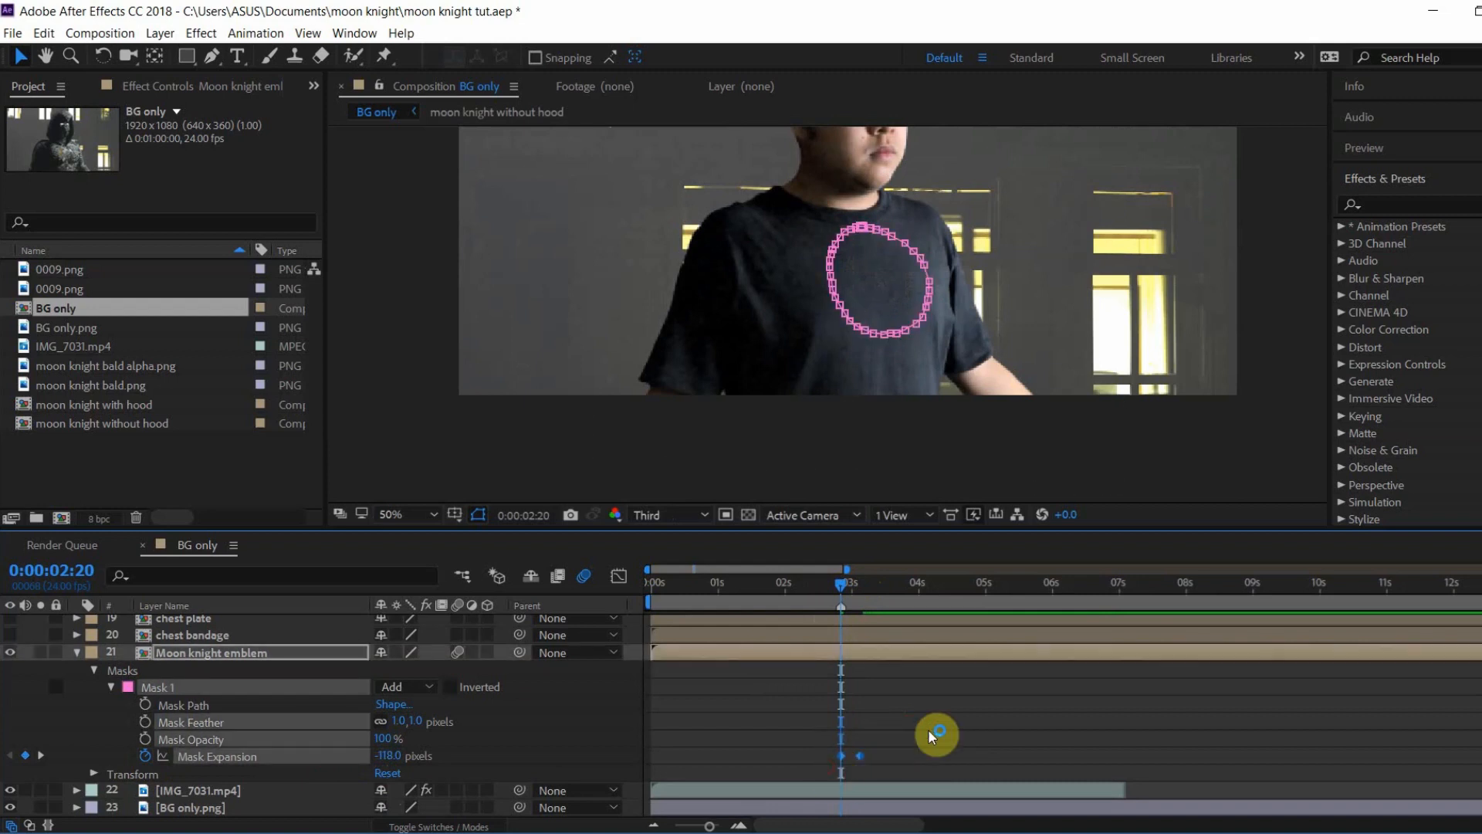
key("F9")
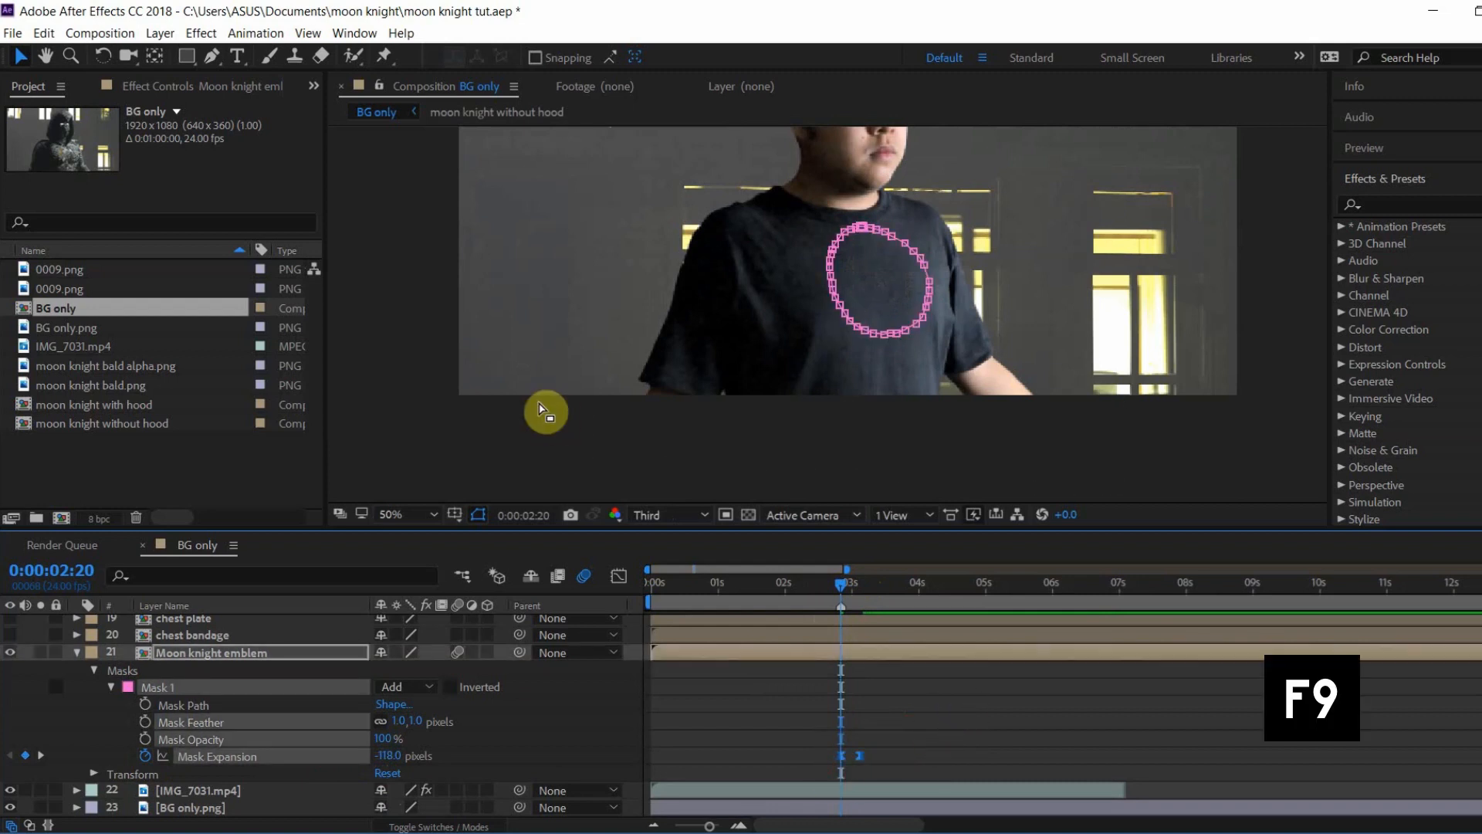
Step: Steepen both ends of the emblem's Mask Expansion speed curve by pulling its handles toward the keyframes, and toggle the layer's motion blur
left_click(618, 575)
left_click(738, 826)
left_click(738, 825)
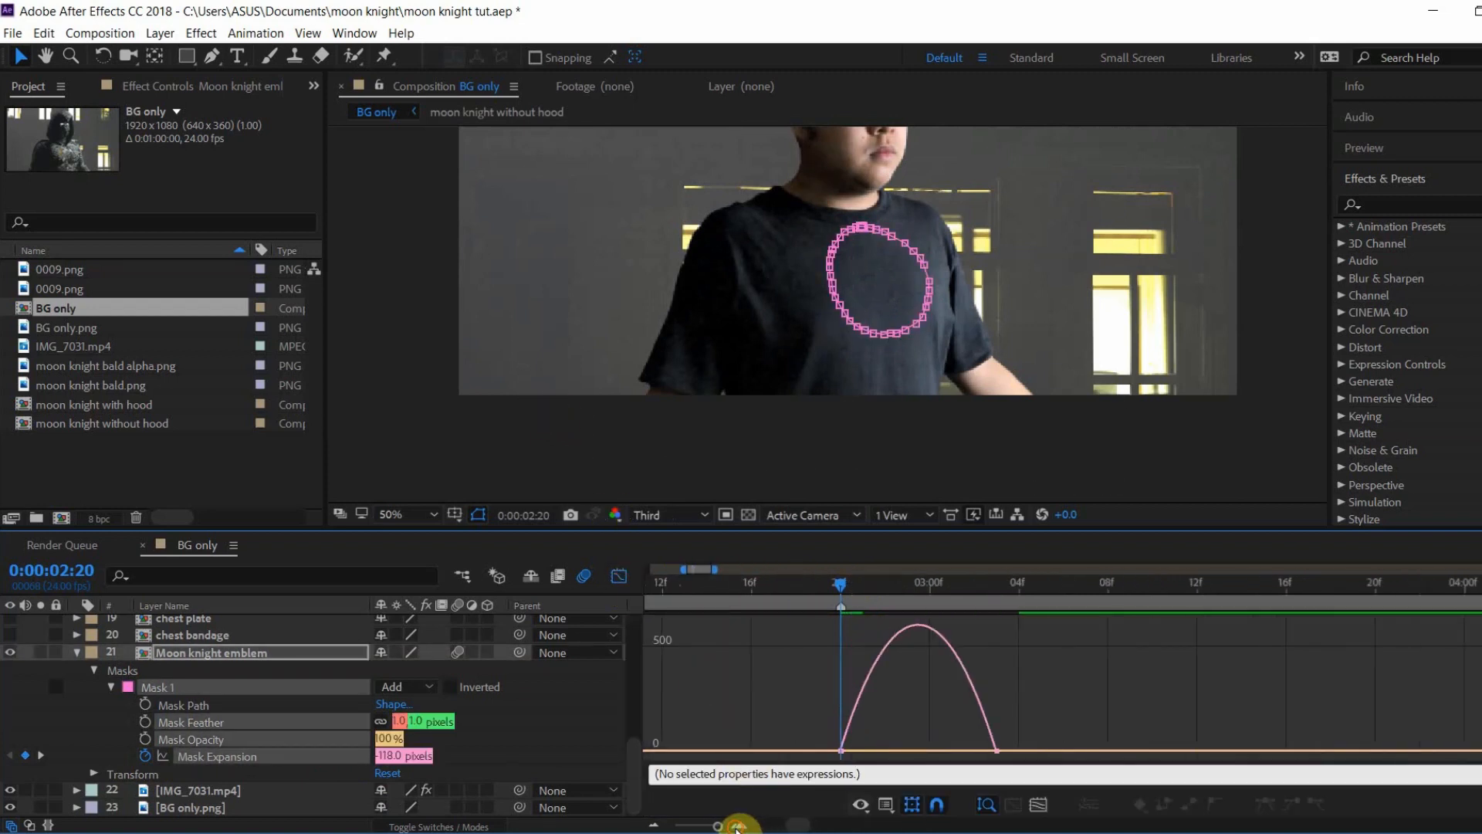
left_click(903, 749)
left_click_drag(868, 753, 853, 756)
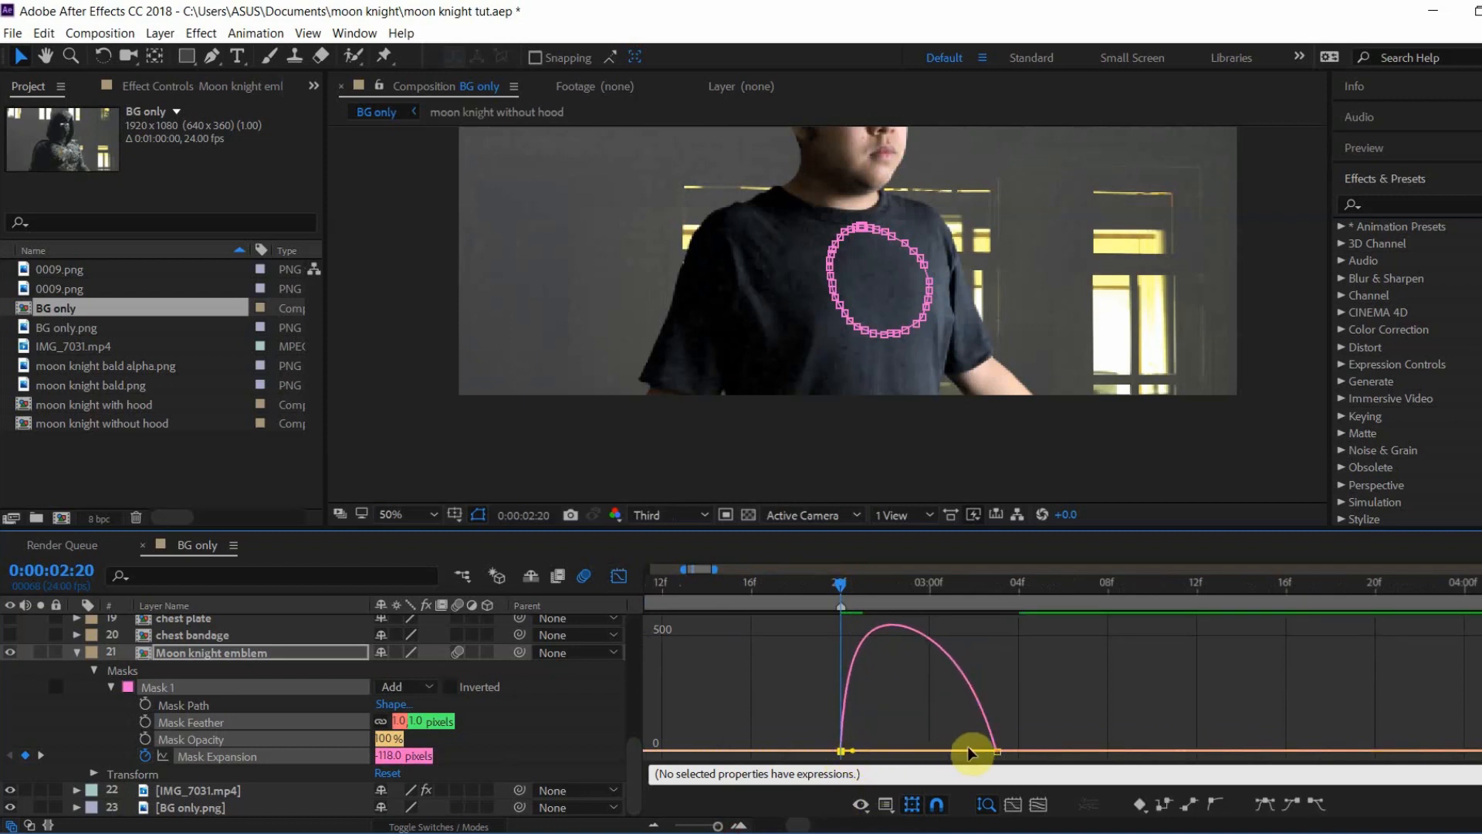
left_click_drag(973, 752, 985, 749)
left_click(458, 652)
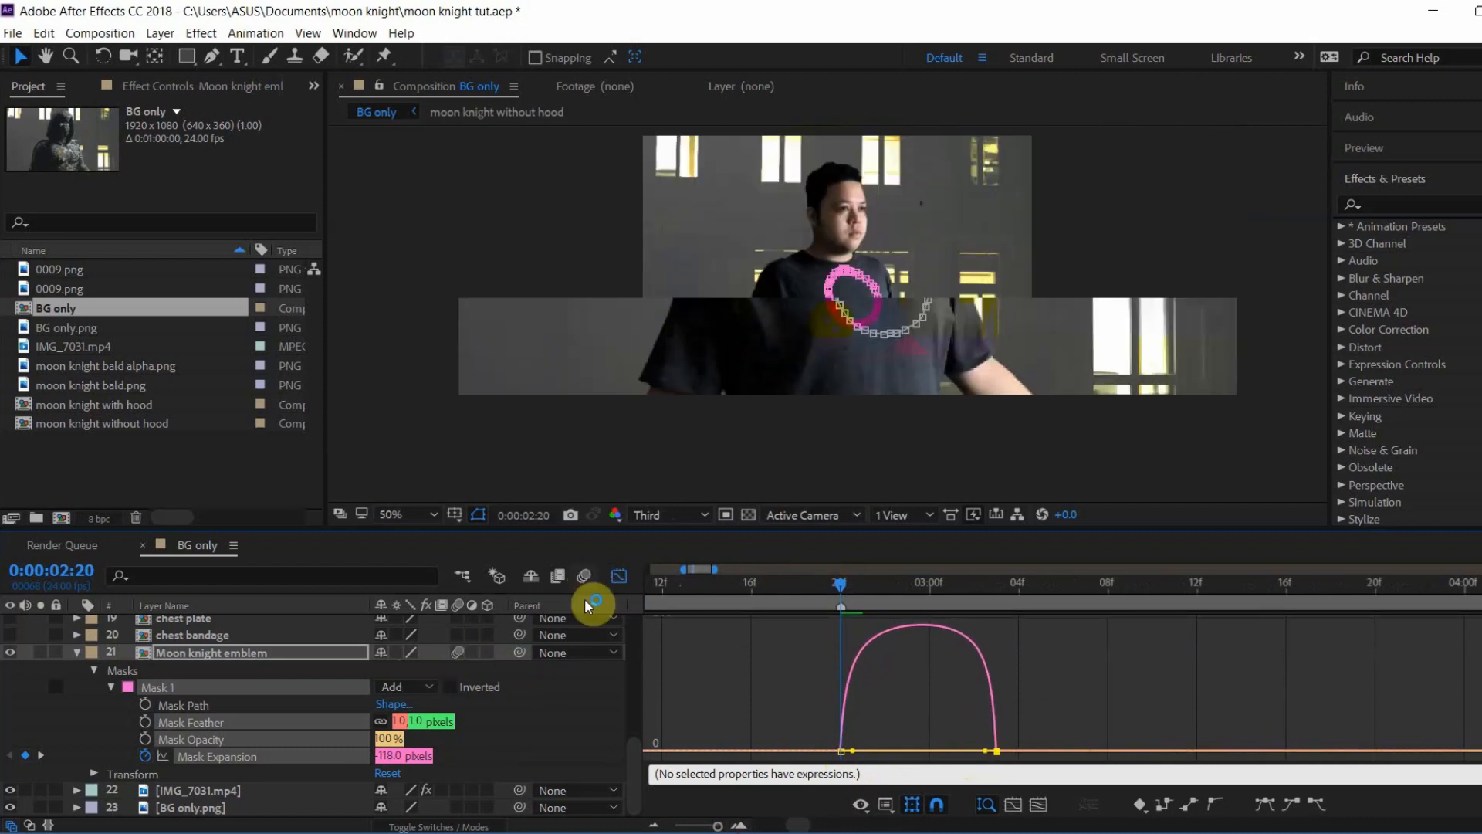
Step: Leave the speed graph for the layer-bar view and preview the emblem reveal from the start of the composition
scroll(1091, 371, "down", 2)
left_click(618, 576)
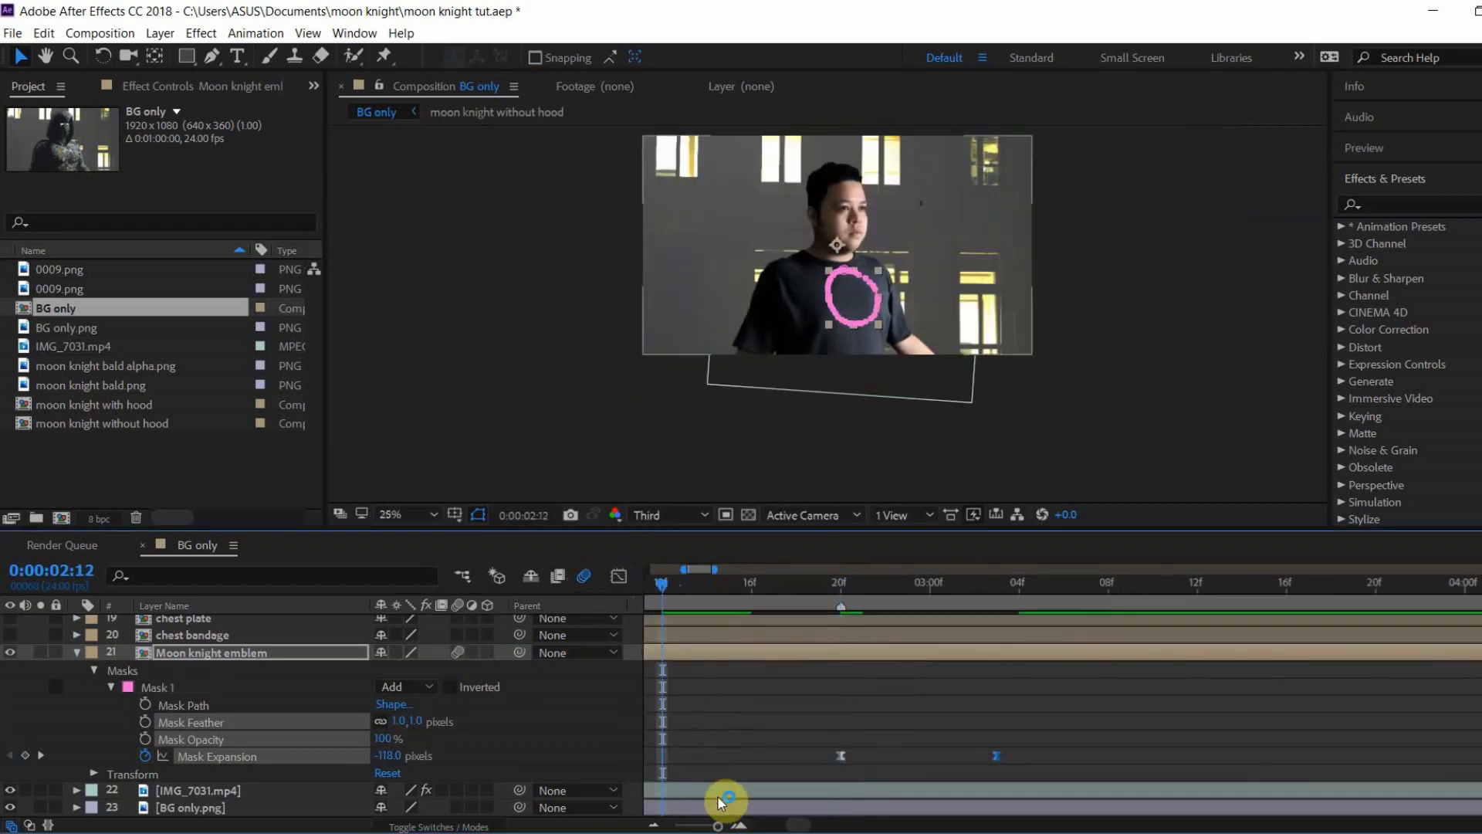
left_click_drag(718, 826, 699, 826)
left_click(656, 591)
left_click_drag(656, 591, 648, 591)
left_click_drag(1000, 302, 989, 357)
left_click(1124, 321)
key("space")
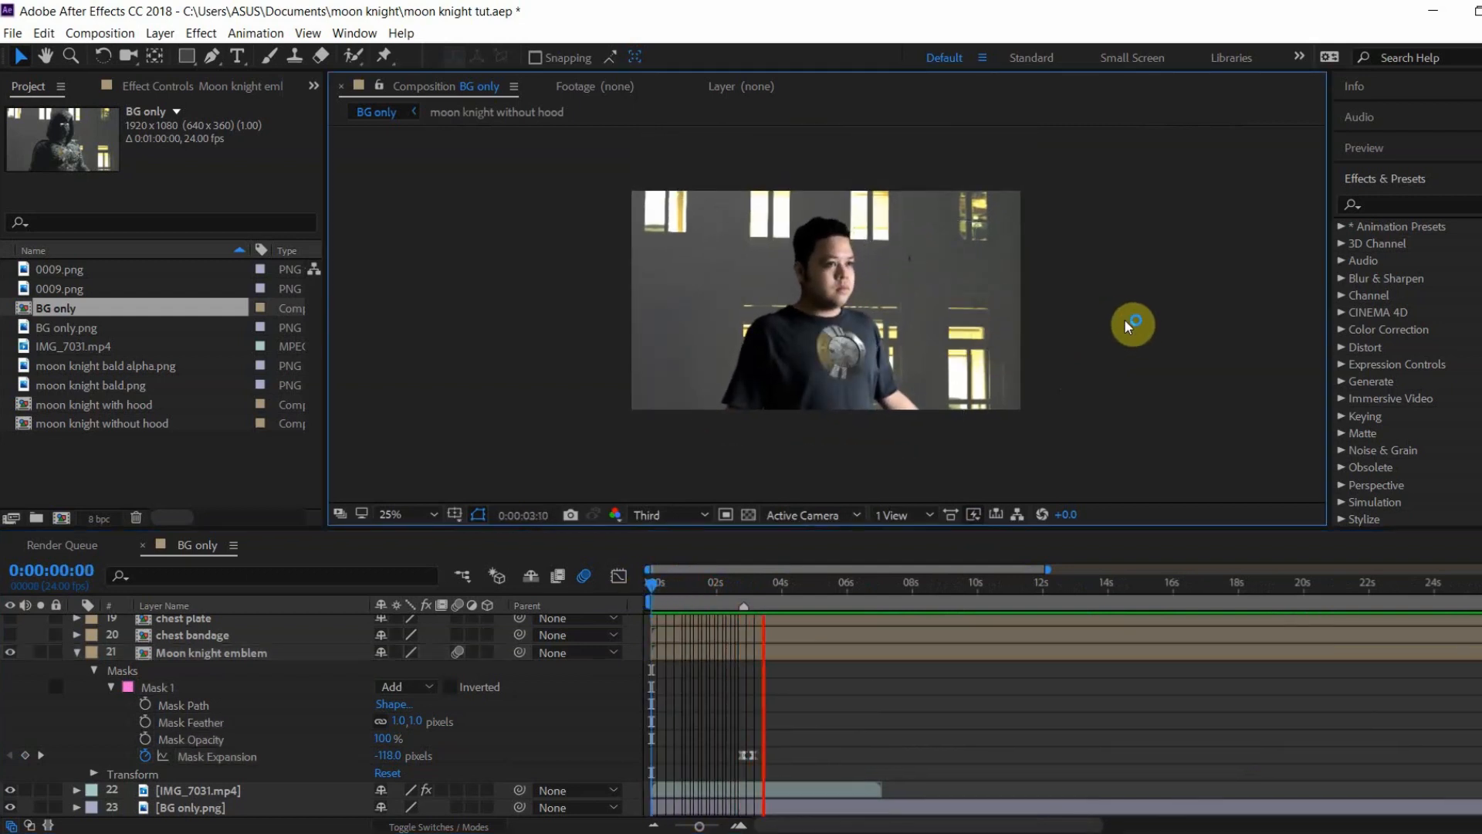
Step: Show the chest bandage layer at 0:00:03:20 and inspect its bandages around the emblem
scroll(830, 430, "up", 2)
left_click(192, 755)
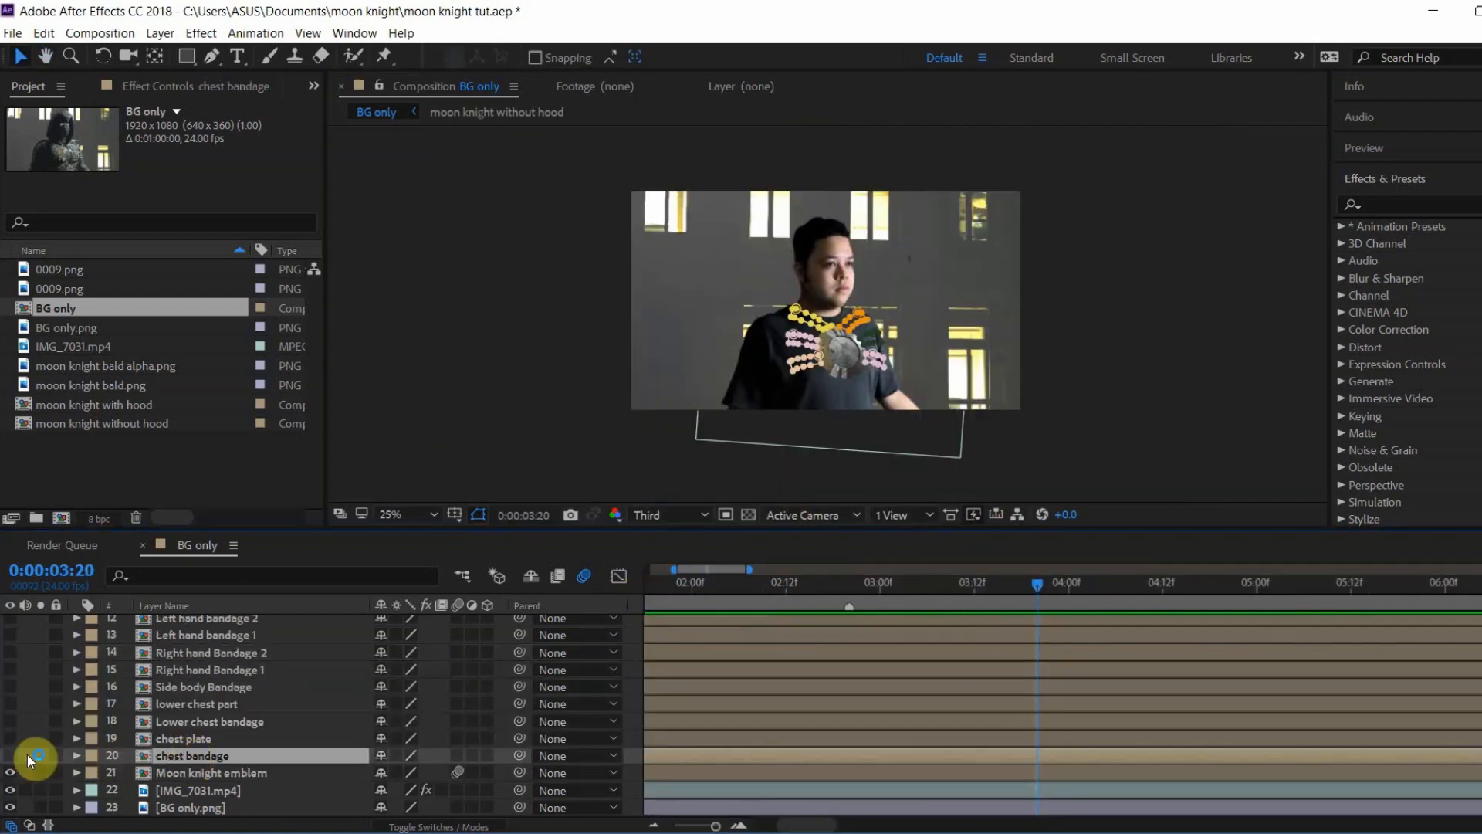
scroll(977, 398, "up", 2)
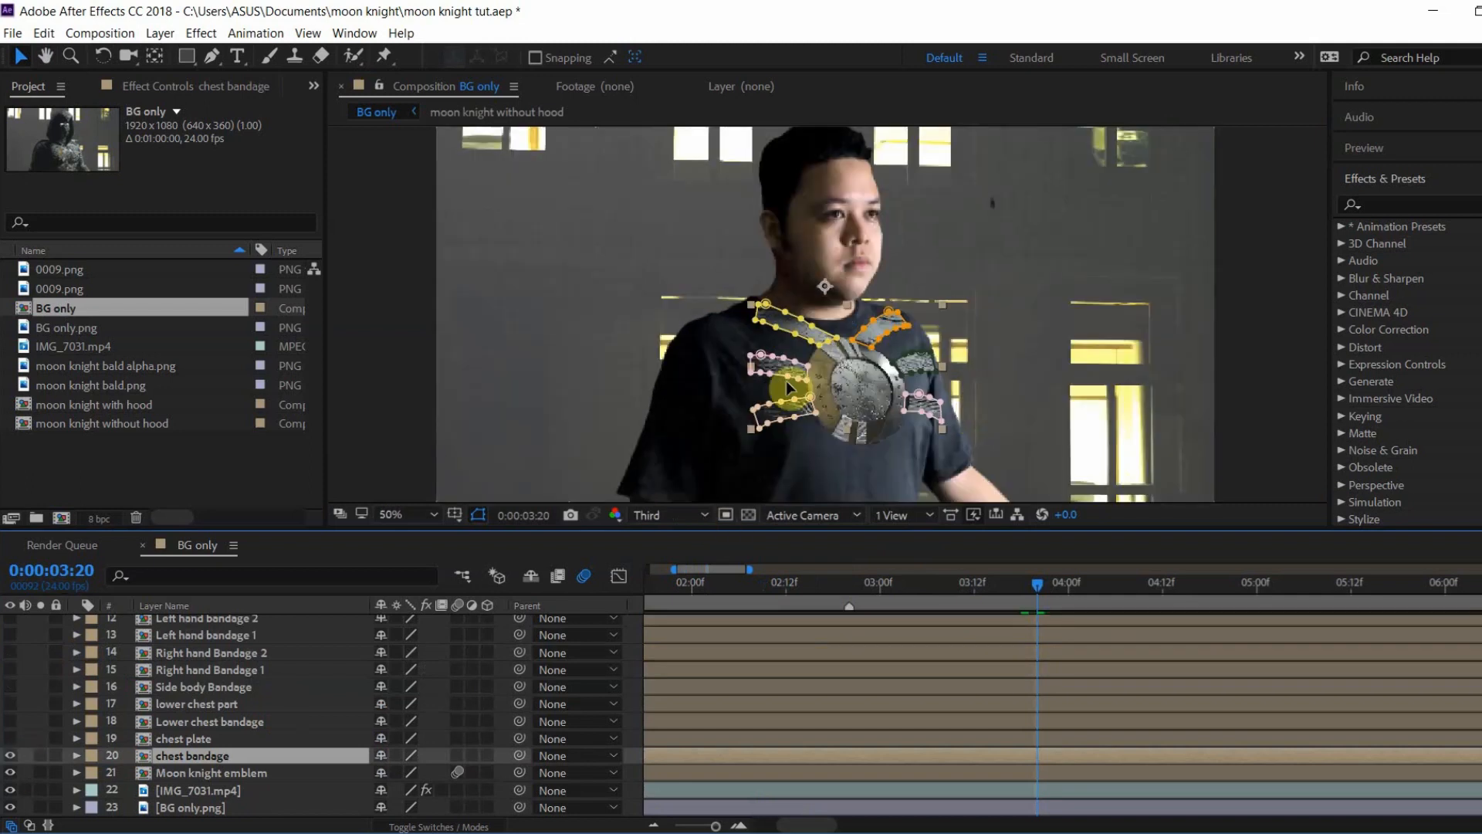
left_click(1230, 381)
left_click(232, 753)
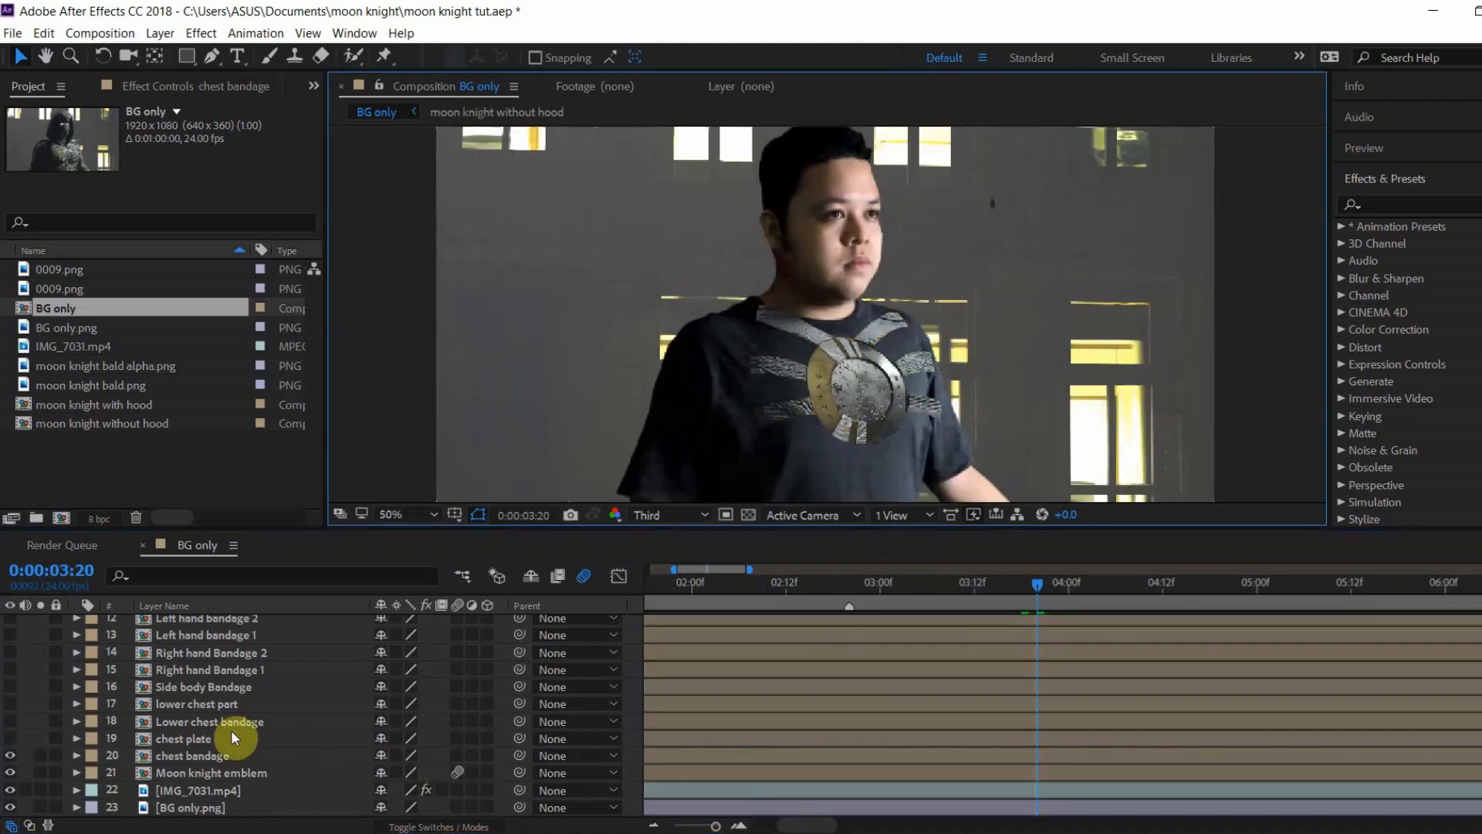
Step: With no layer selected, draw a three-point Pen path with a 48 px white stroke outward from the emblem along the upper-left chest bandage
left_click(85, 33)
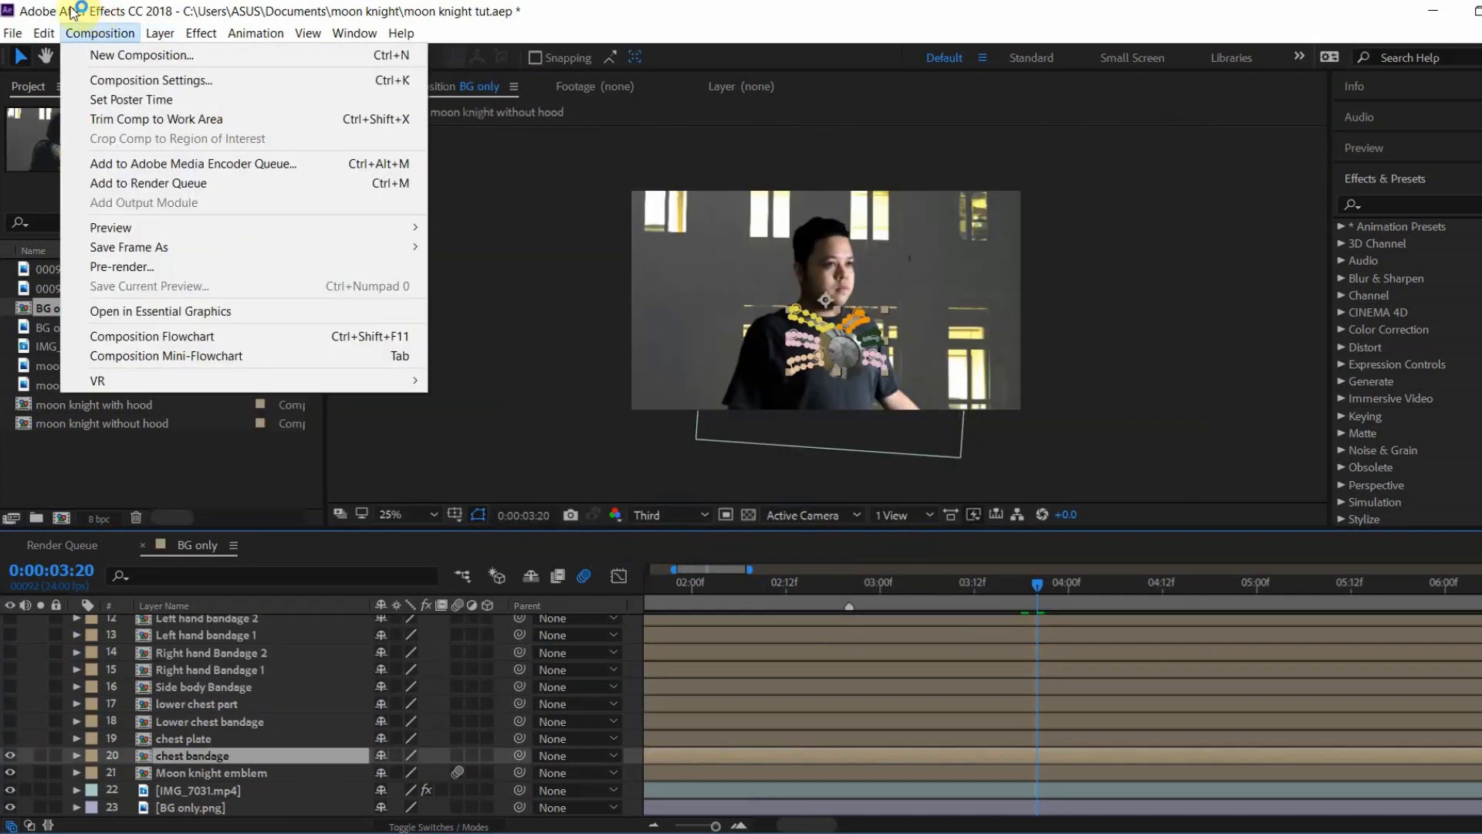
mouse_move(44, 32)
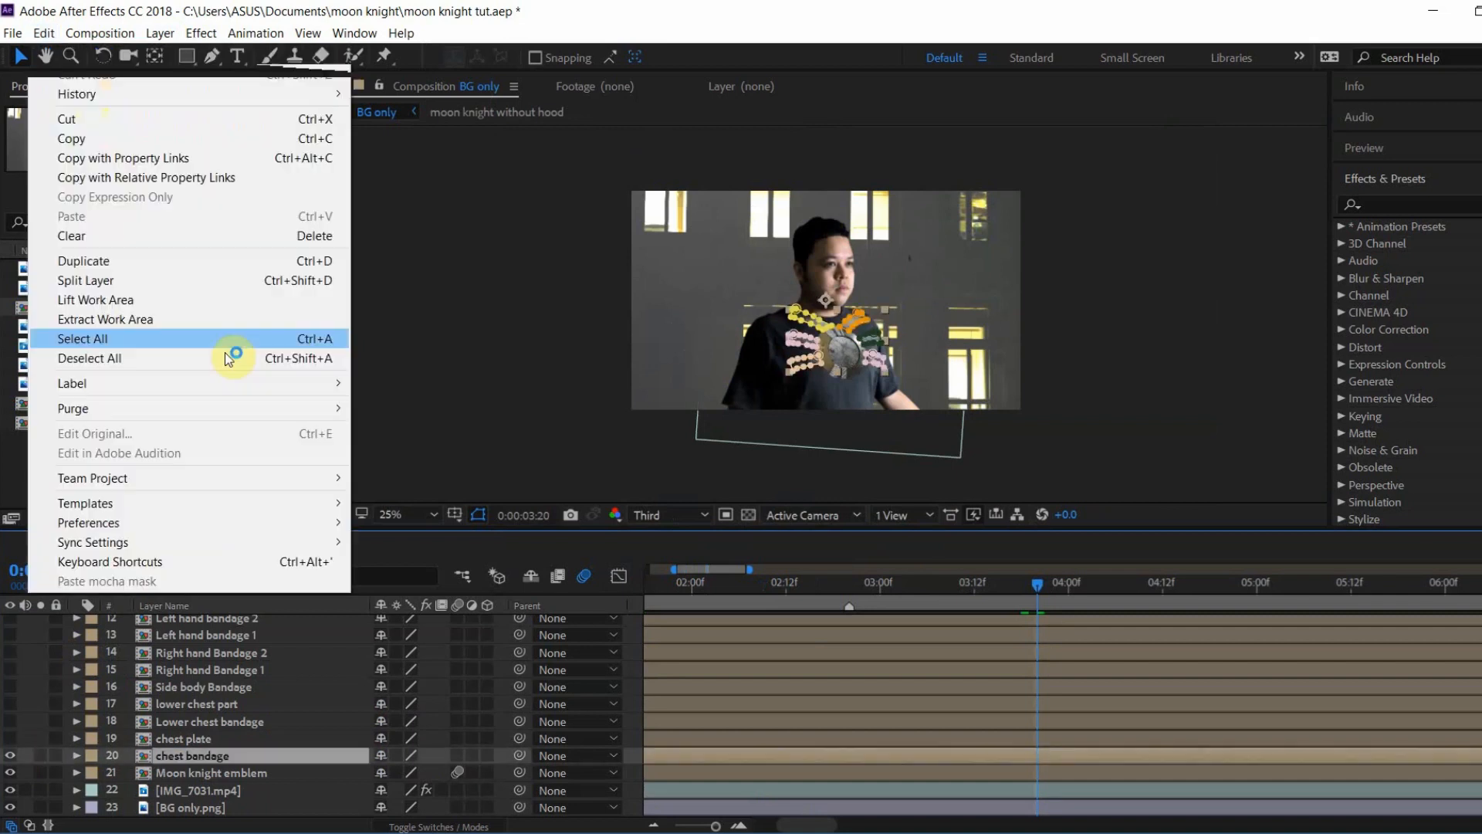
left_click(225, 357)
left_click(210, 60)
scroll(900, 324, "up", 4)
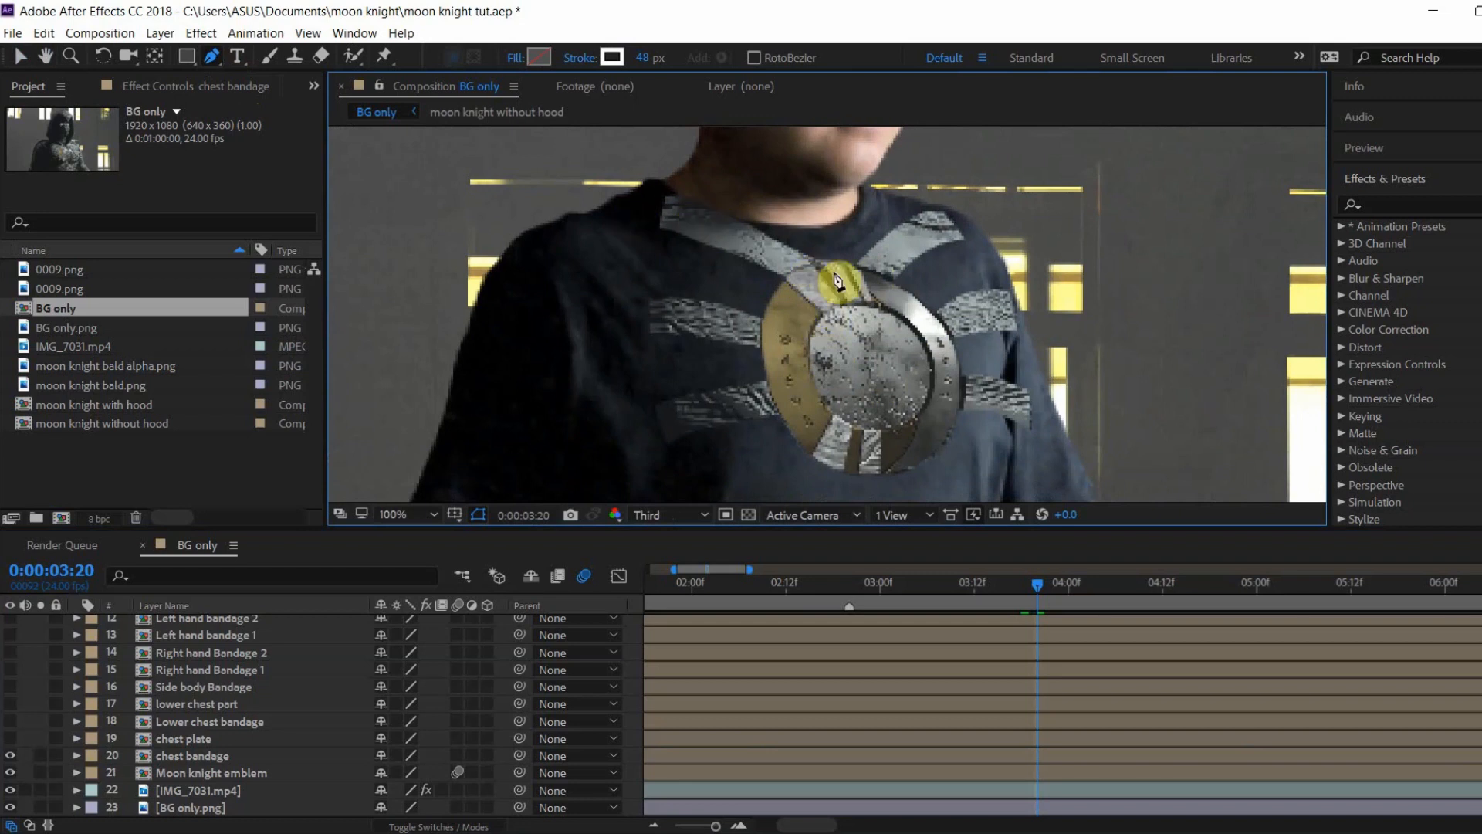
left_click(801, 270)
left_click(687, 242)
left_click(624, 225)
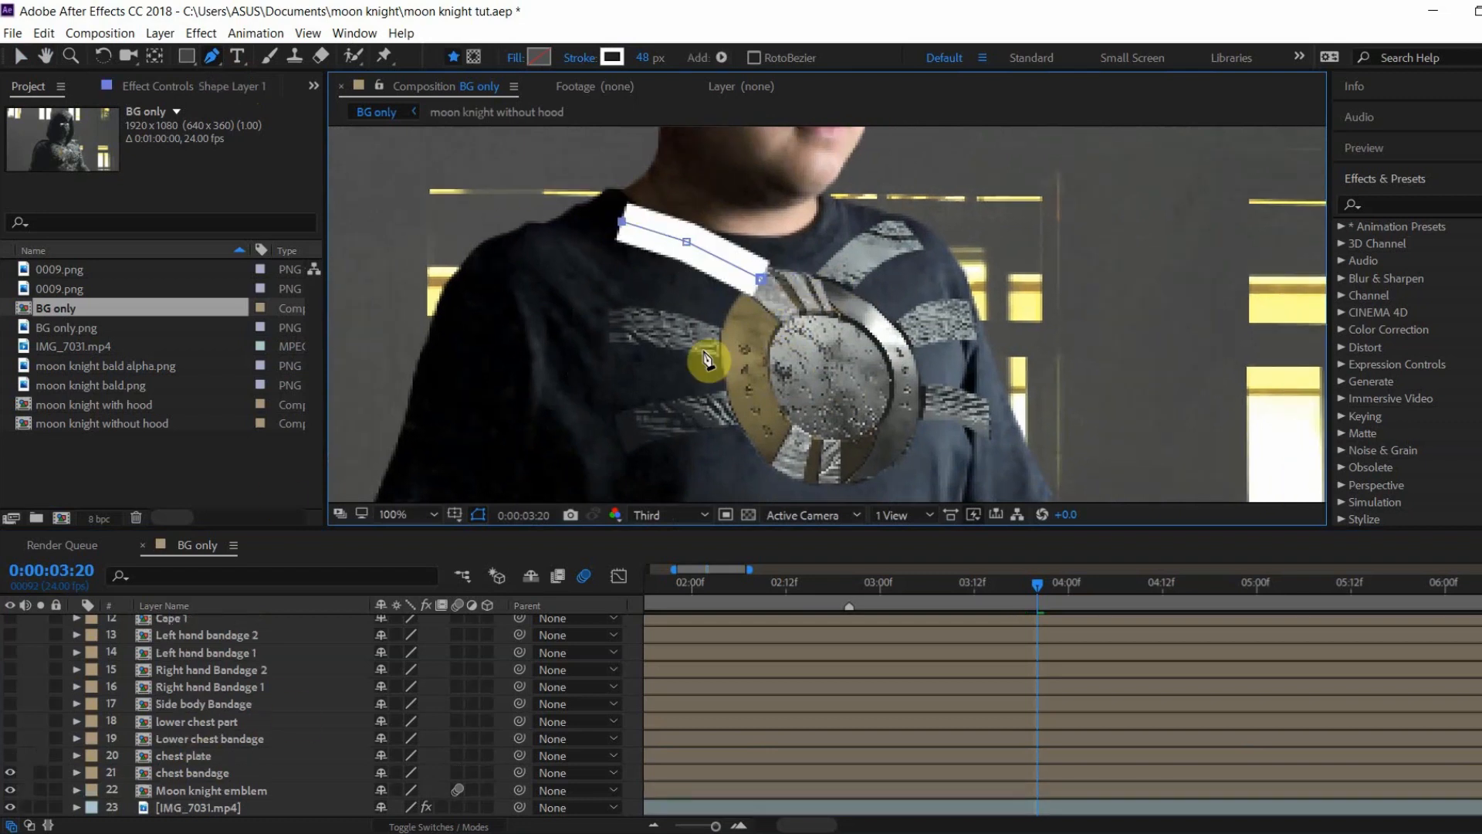
Step: Draw white Pen strokes covering the middle-left and lower-left chest bandages in the same shape layer
left_click(43, 33)
left_click(84, 357)
left_click(722, 340)
mouse_move(610, 328)
left_mouse_down()
mouse_move(567, 329)
mouse_move(516, 373)
left_mouse_up()
left_click(262, 689)
left_click(733, 406)
left_click(297, 620)
Step: Draw a Pen stroke along the upper-right chest bandage, adjust its points to follow the bandage, and set its stroke width to 47 px
left_click(793, 290)
left_click(852, 240)
left_click(877, 240)
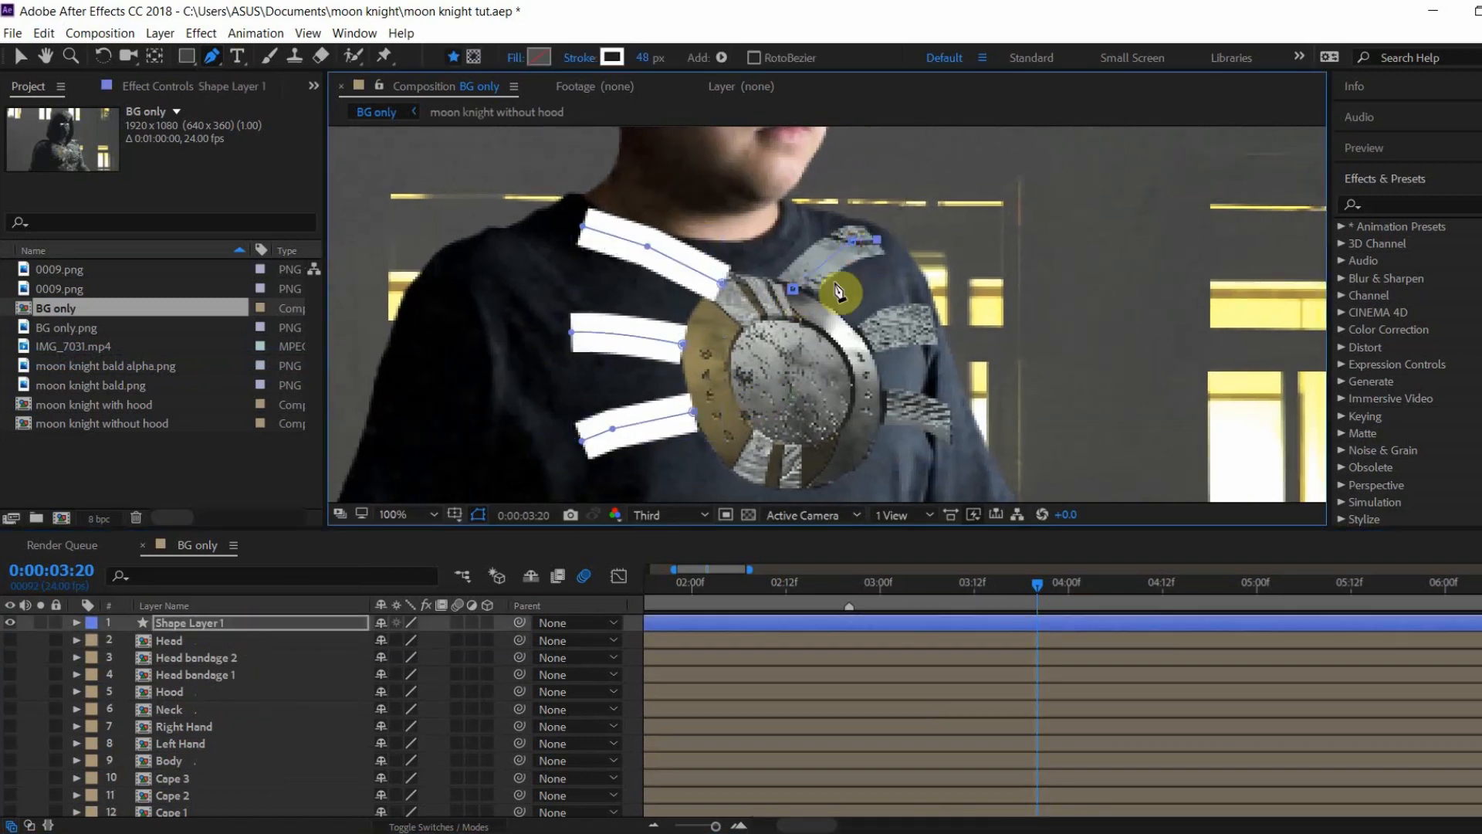
left_click(21, 59)
left_click_drag(877, 240, 848, 244)
left_click_drag(793, 289, 789, 288)
left_click_drag(809, 57, 804, 56)
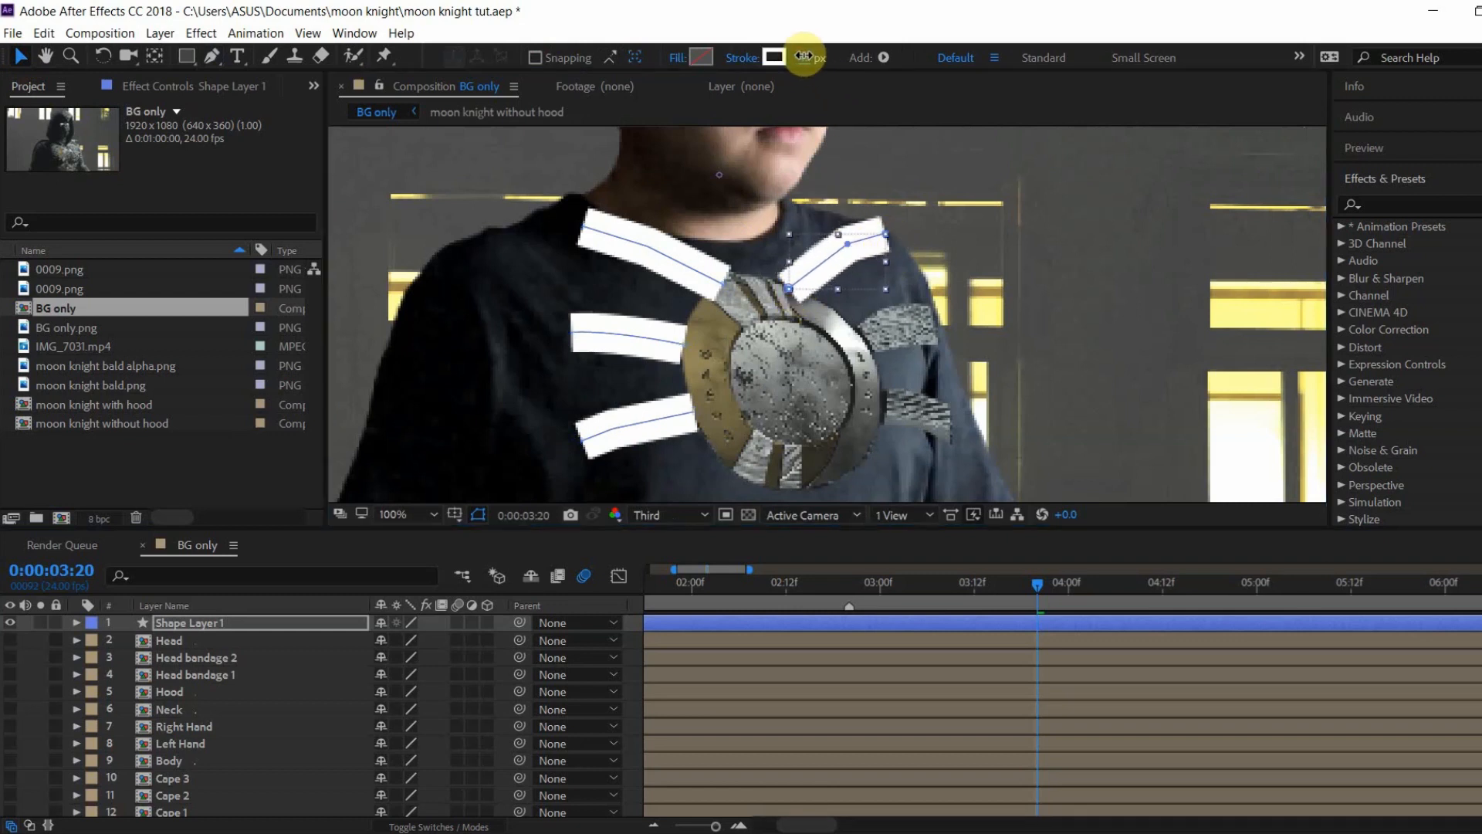
Step: Draw a Pen path along the middle-right chest bandage in Shape Layer 1 and set its stroke width to 56 px
left_click(170, 638)
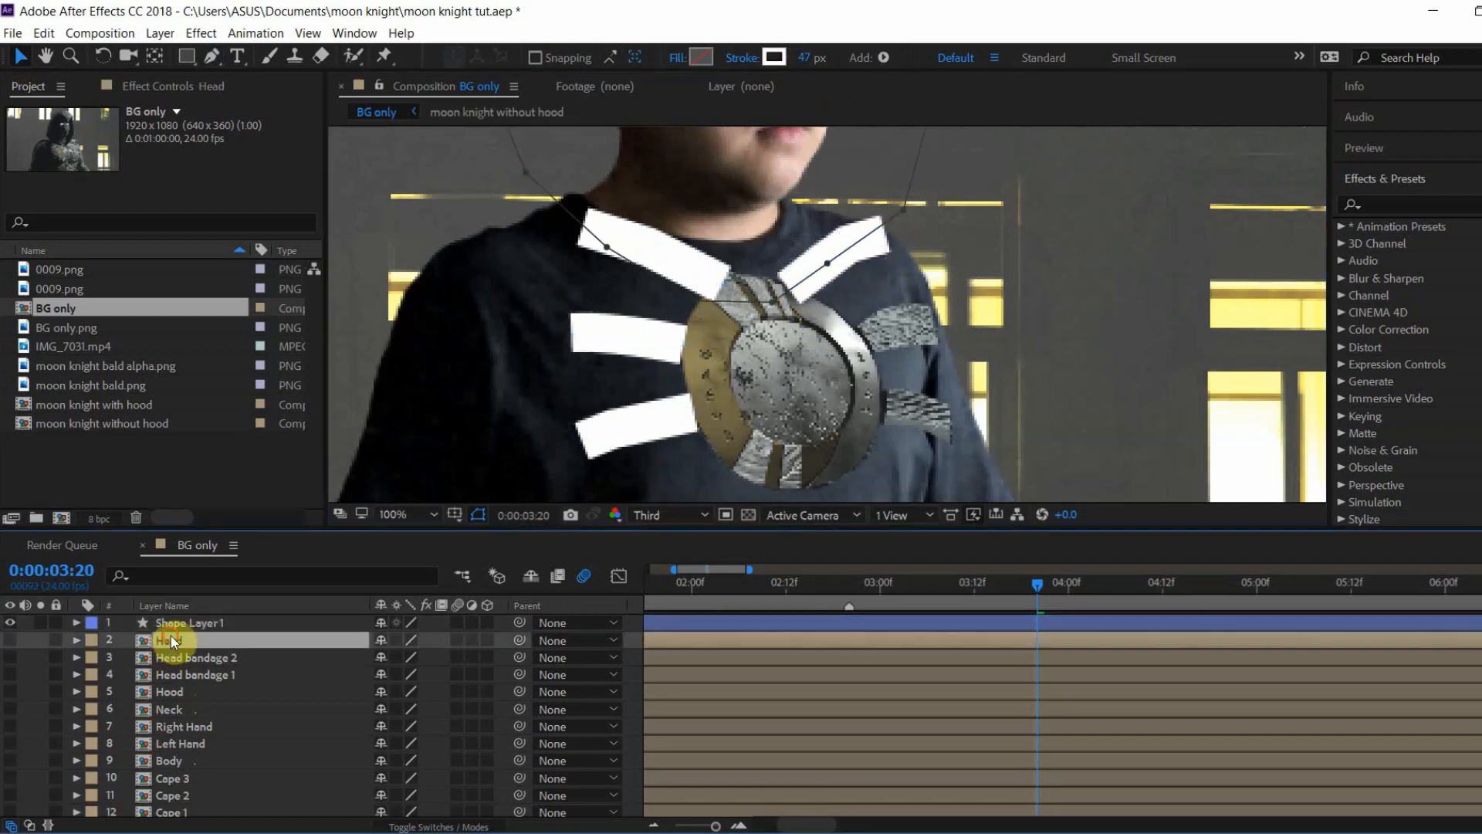
left_click(173, 622)
left_click(212, 58)
left_click(863, 341)
left_click(936, 328)
left_click_drag(936, 327, 965, 330)
left_click_drag(642, 57, 650, 57)
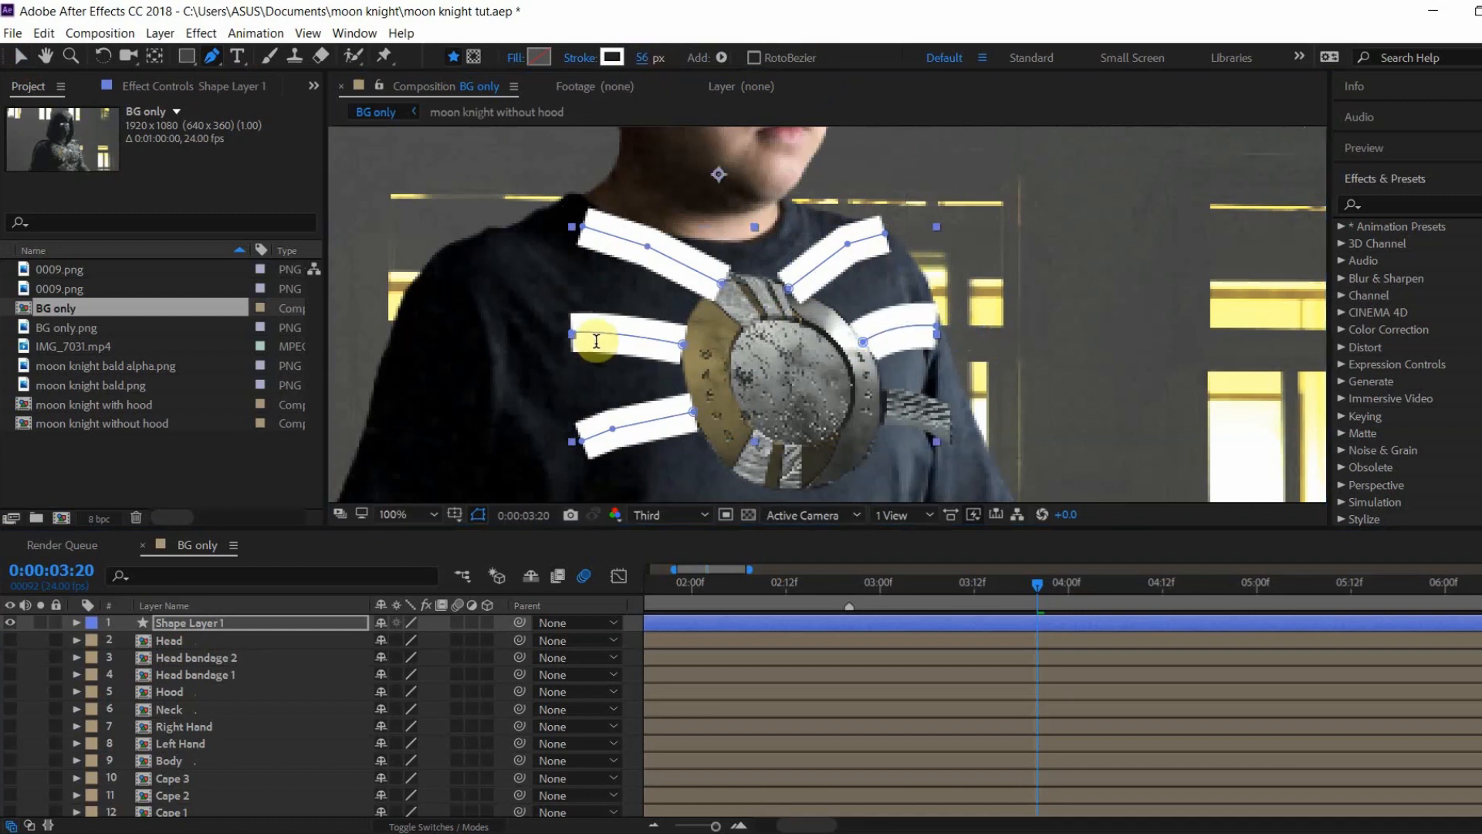
Step: Draw a three-point Pen stroke outward from the emblem over the lower-right chest bandage in Shape Layer 1
left_click(222, 626)
left_click_drag(878, 404, 865, 308)
left_click(863, 308)
left_click(900, 312)
left_click(948, 330)
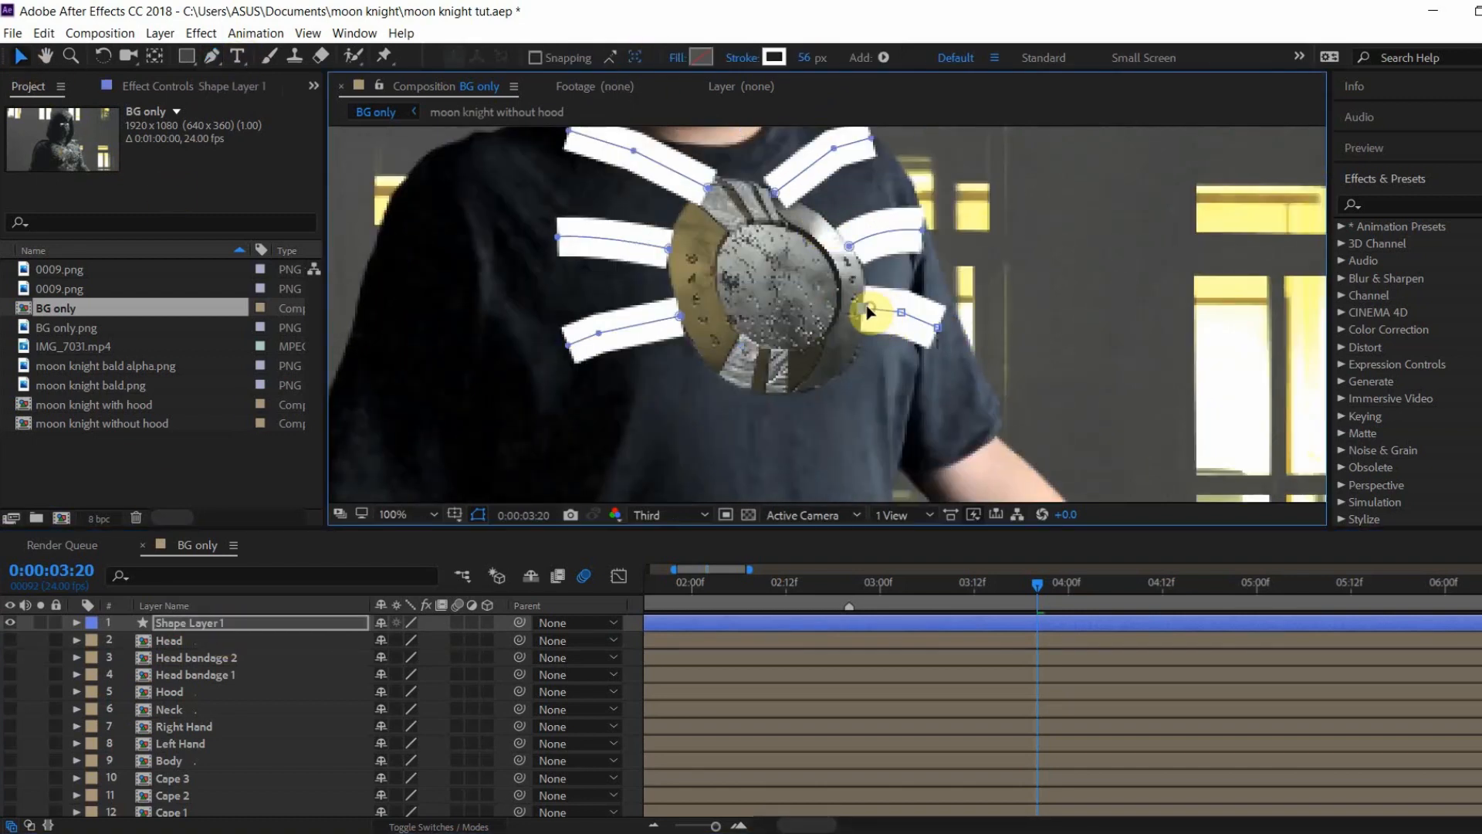
key("v")
Step: Set the preview resolution to Full and move Shape Layer 1 directly above the chest bandage layer
left_click(670, 515)
left_click(662, 555)
scroll(668, 351, "down", 2)
left_click(76, 622)
left_click(76, 622)
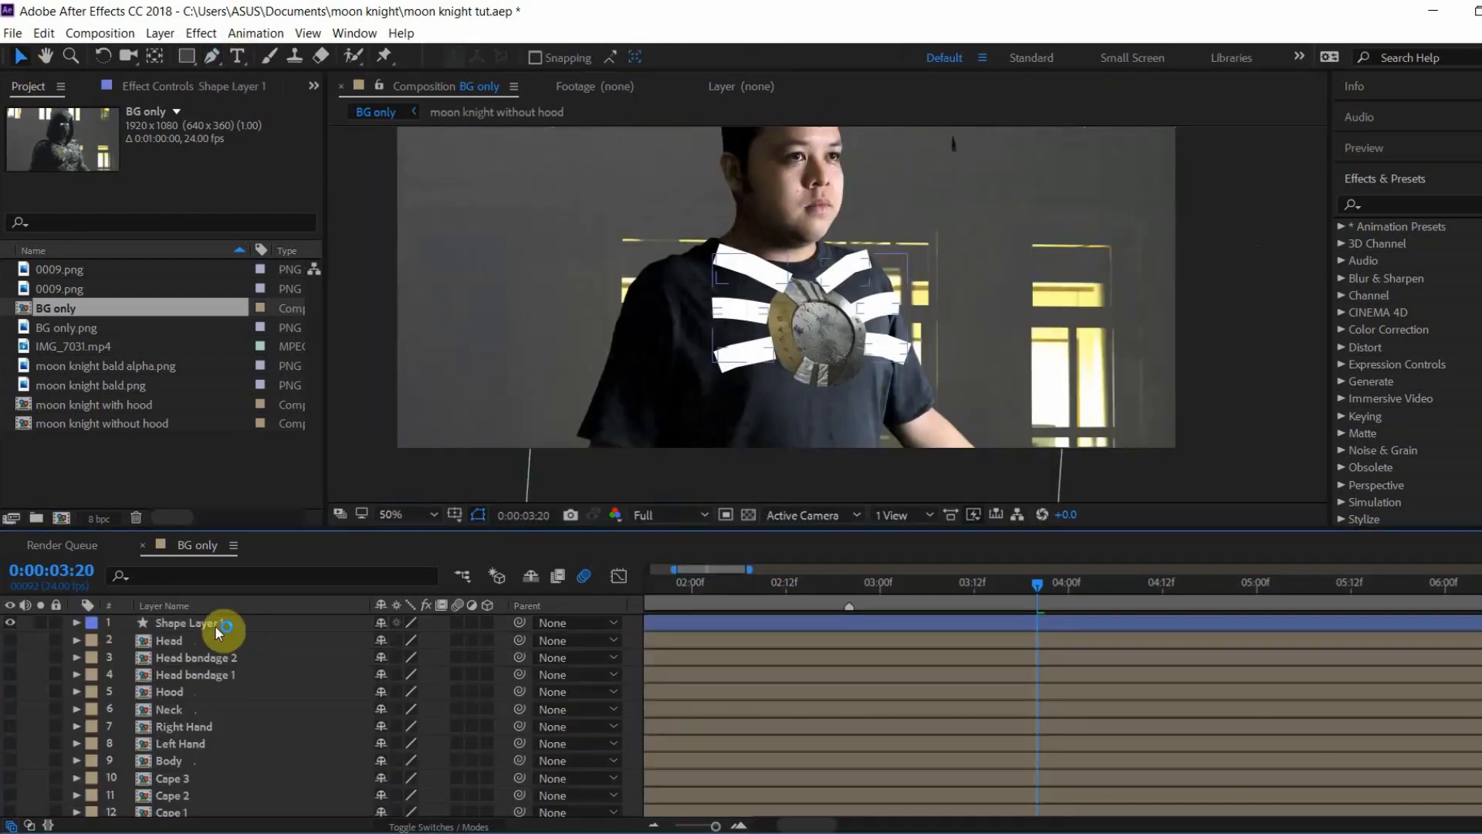
left_click(215, 626)
left_click_drag(197, 628, 240, 747)
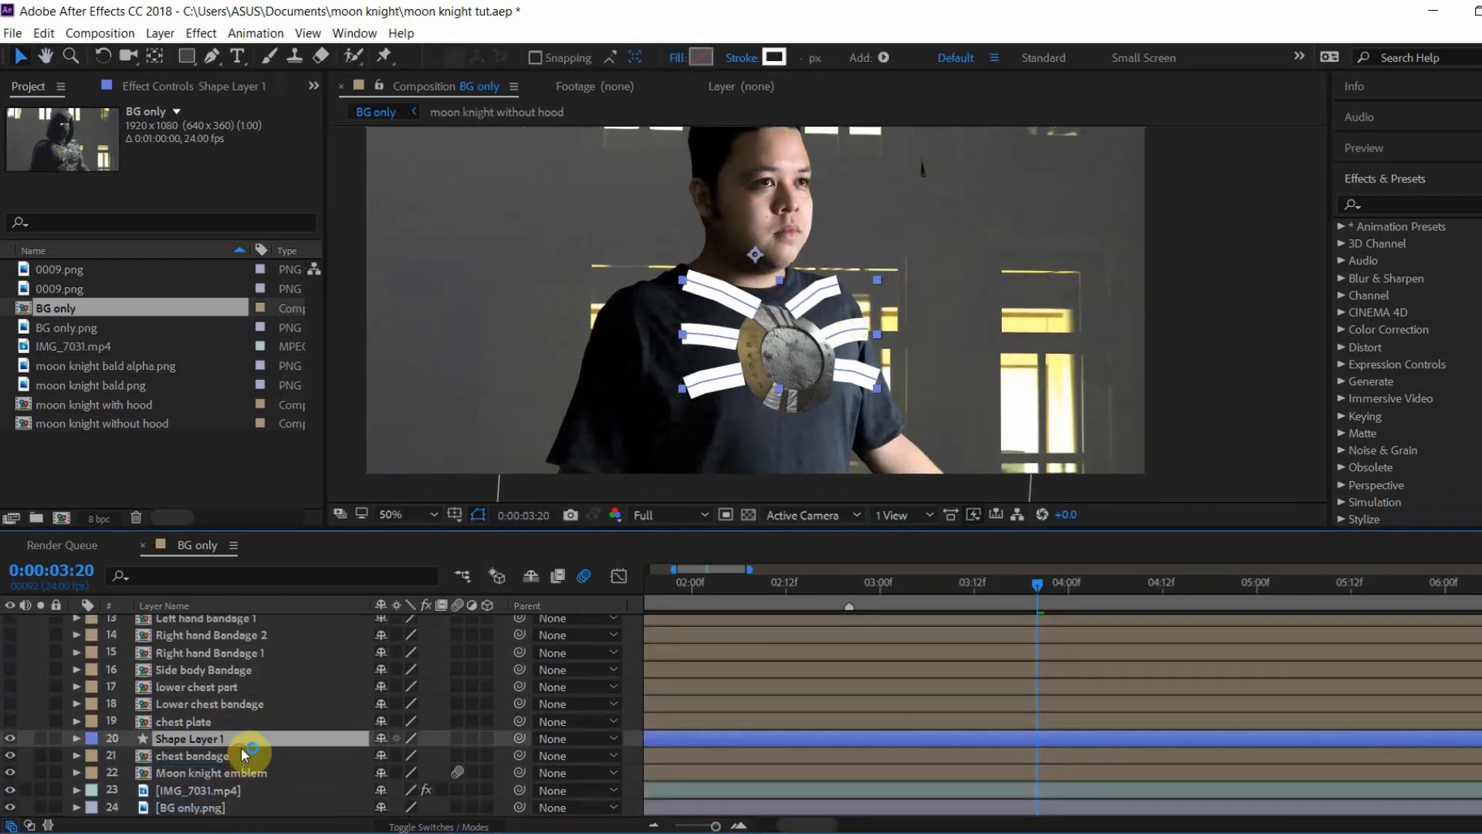
Step: Add Trim Paths to the contents of Shape Layer 1
left_click(76, 741)
left_click(508, 642)
left_click(523, 529)
scroll(313, 729, "down", 1)
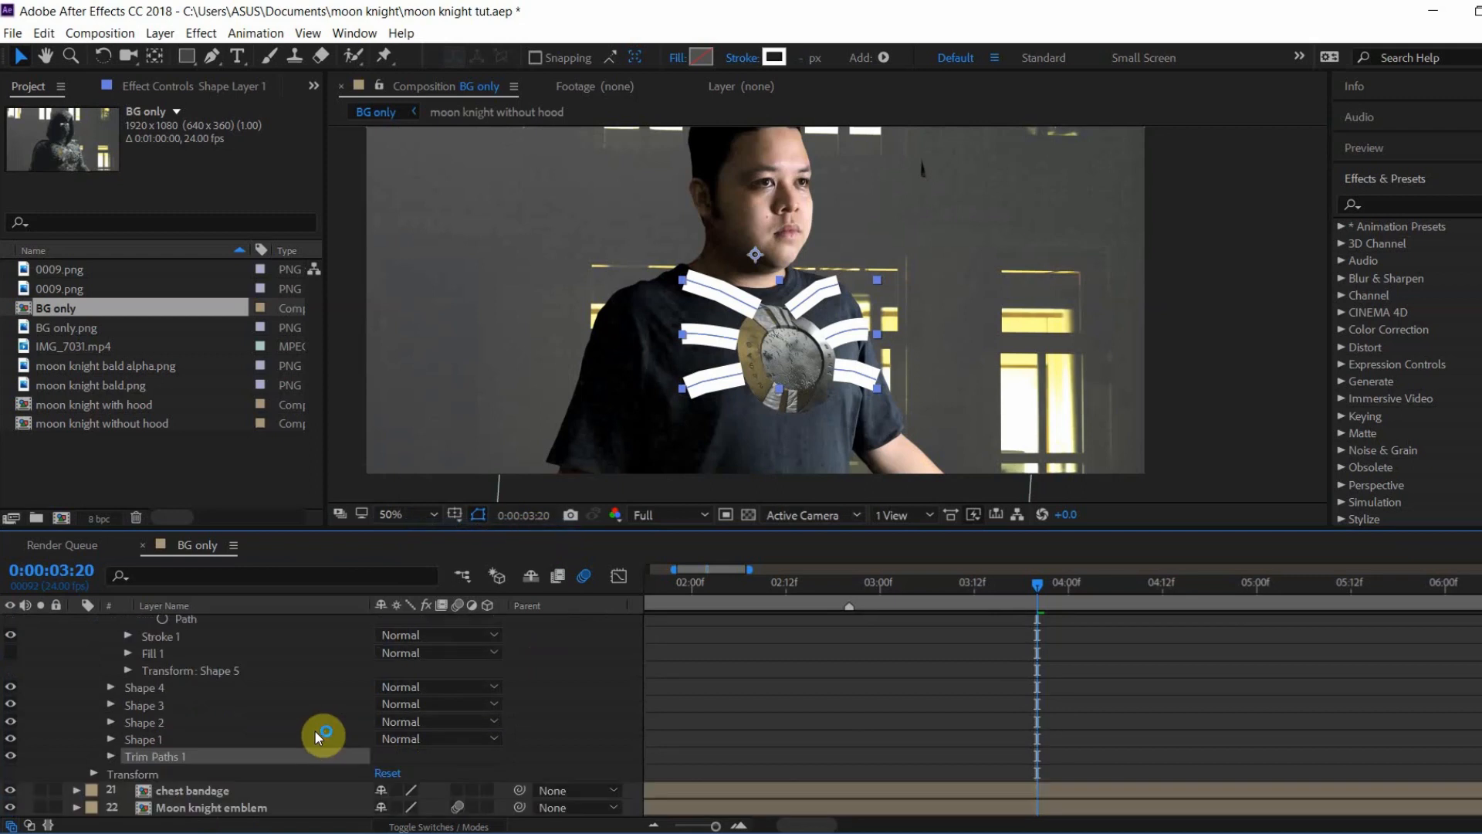
Step: Reveal the emblem's Mask Expansion keyframes for timing and keyframe Shape Layer 1's Trim Paths End at 0% at 0:00:03:02
scroll(314, 729, "down", 1)
left_click(281, 773)
key("u")
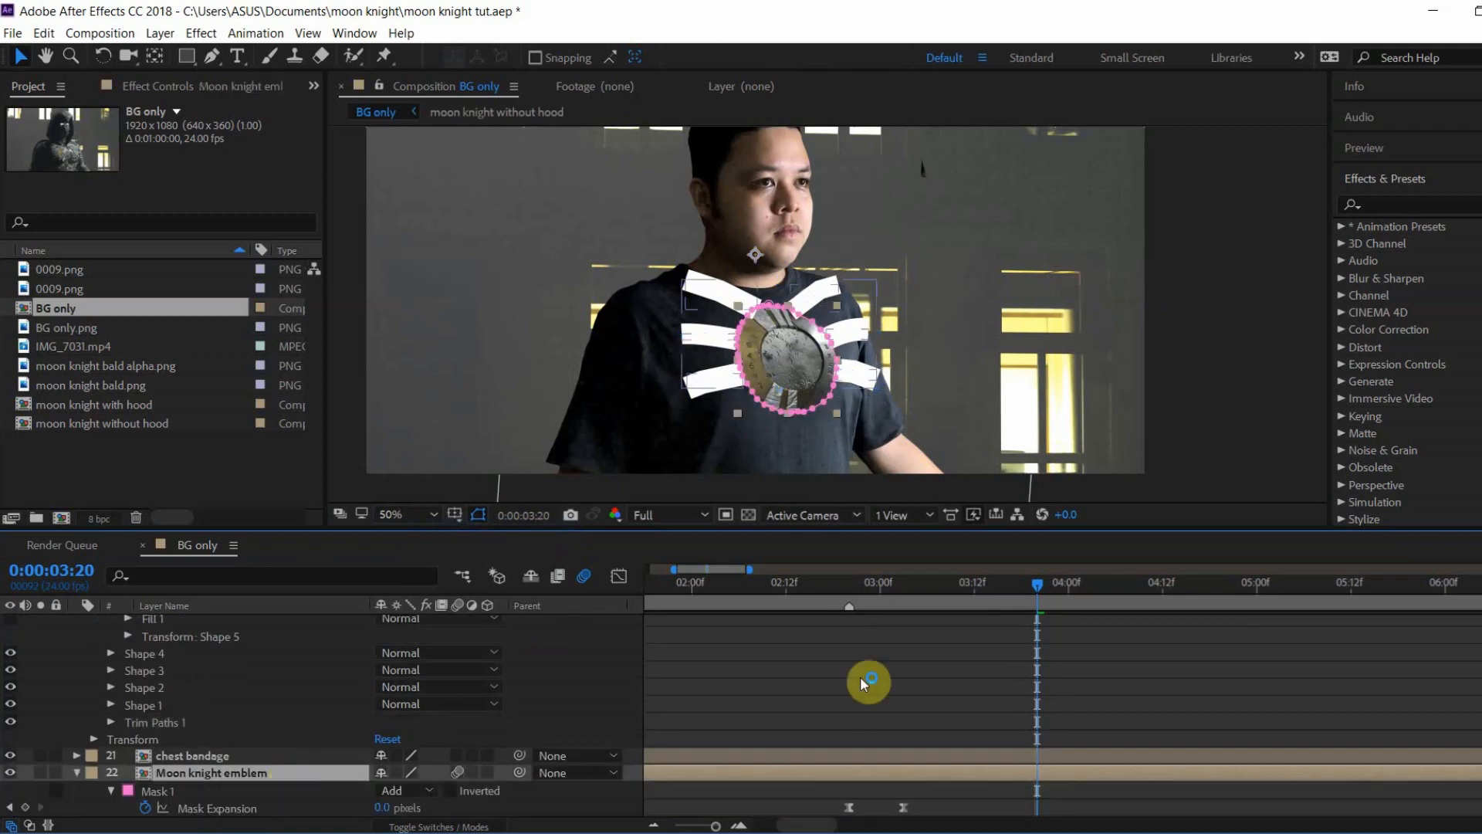
scroll(861, 681, "down", 1)
left_click_drag(880, 595, 892, 596)
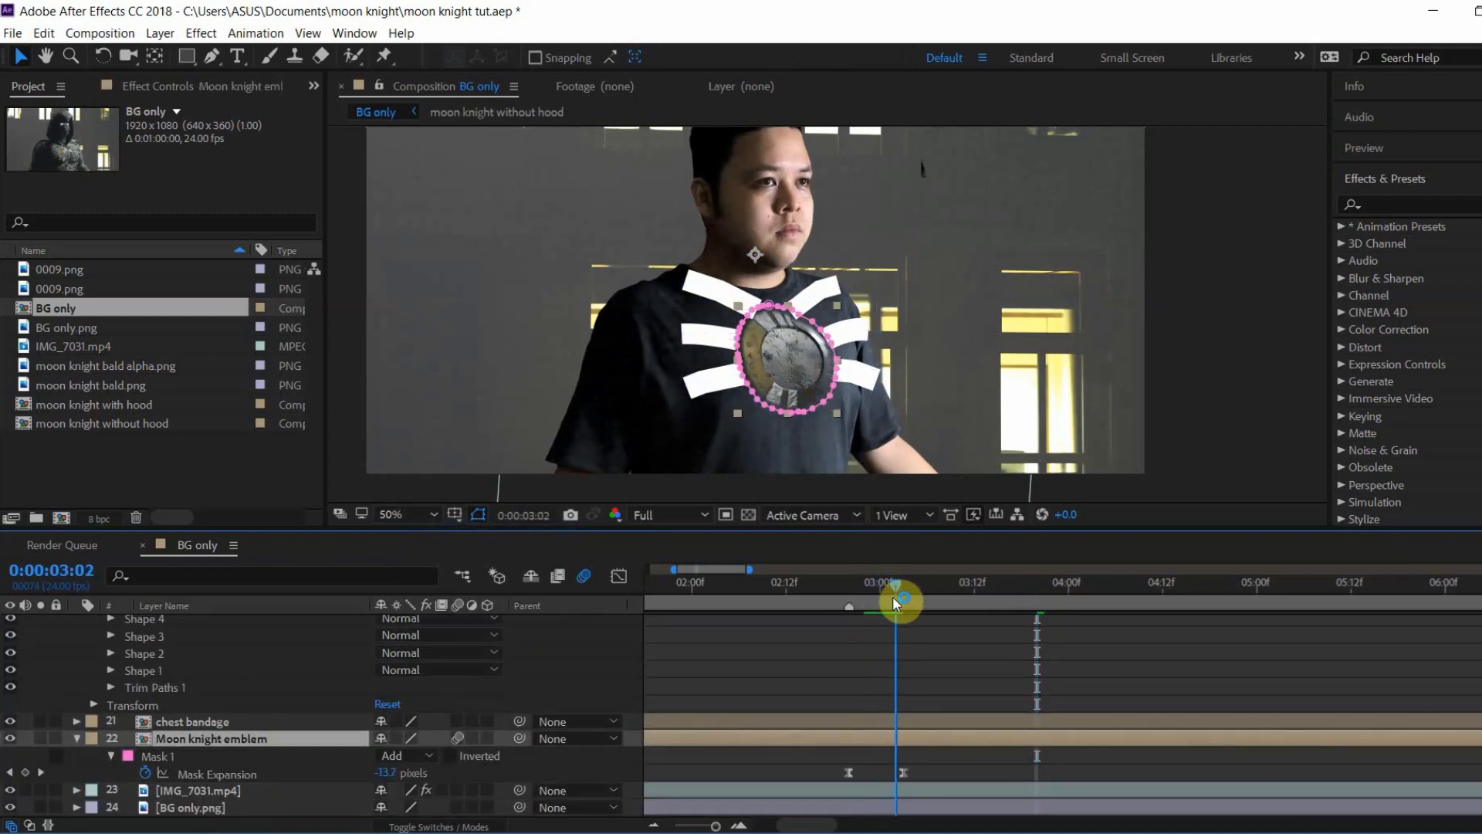
scroll(252, 763, "up", 4)
scroll(265, 716, "down", 3)
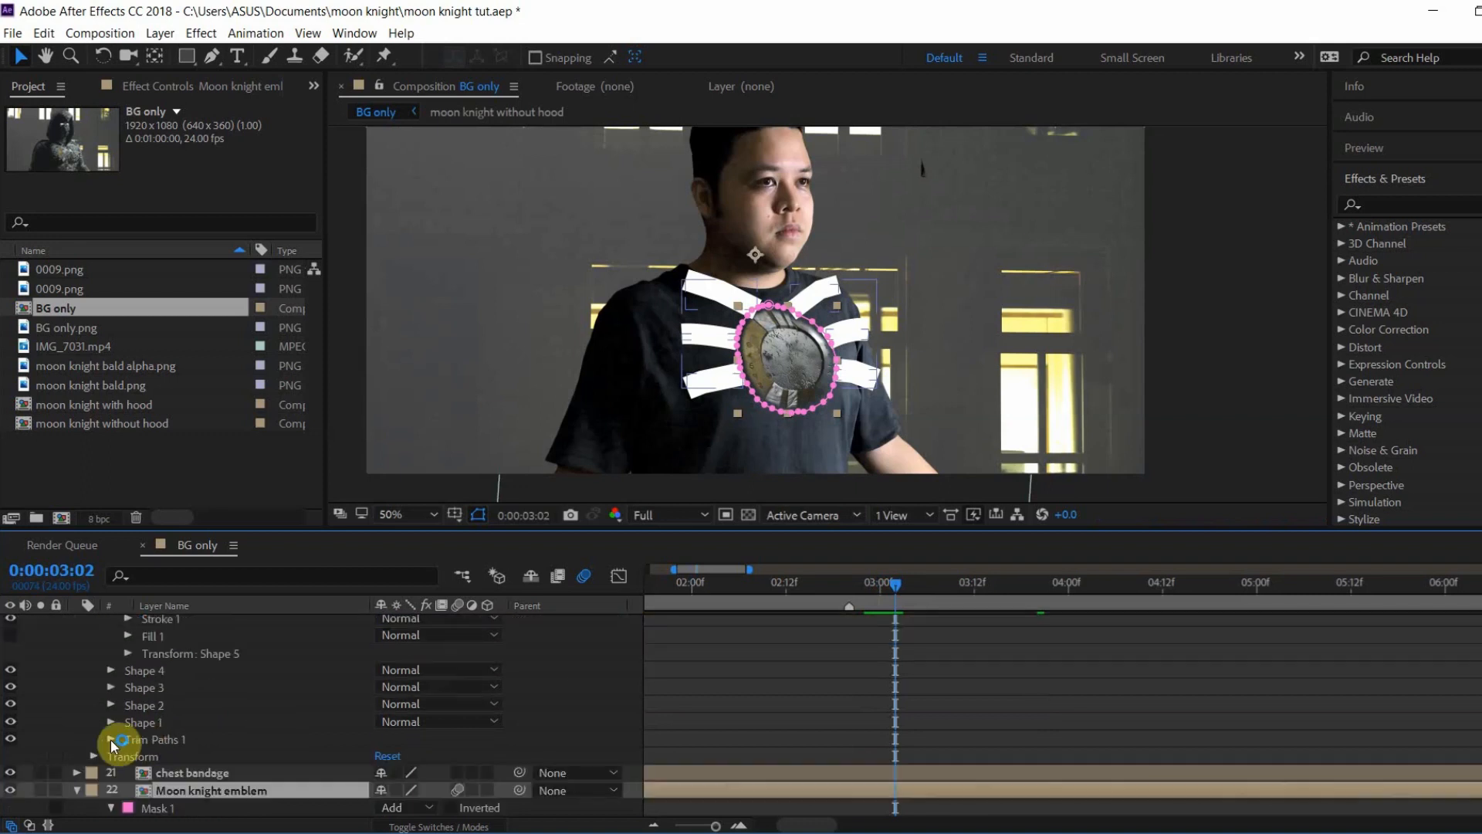
left_click(110, 740)
scroll(460, 692, "down", 3)
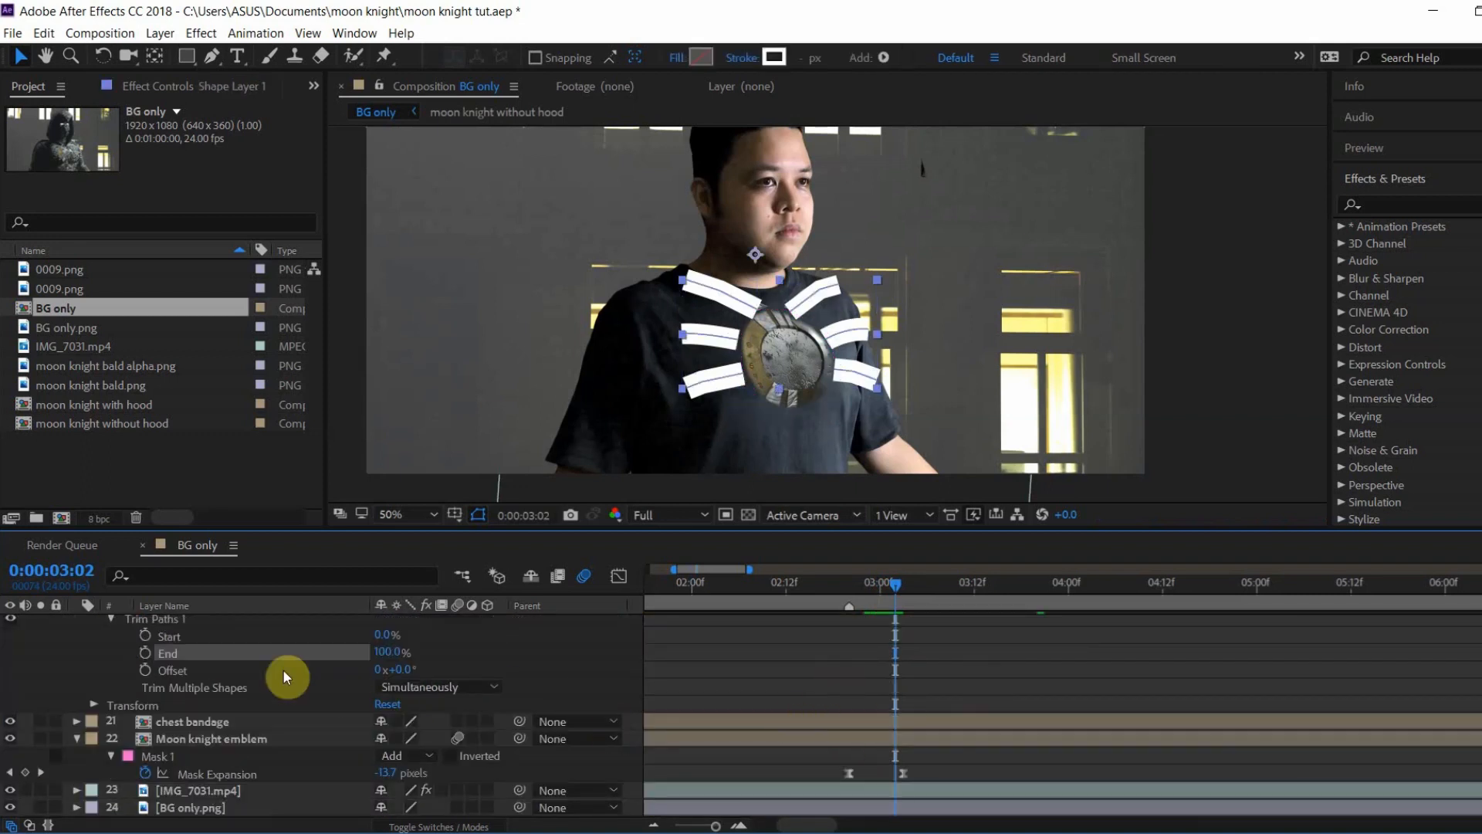
left_click(145, 652)
left_click_drag(384, 652, 258, 658)
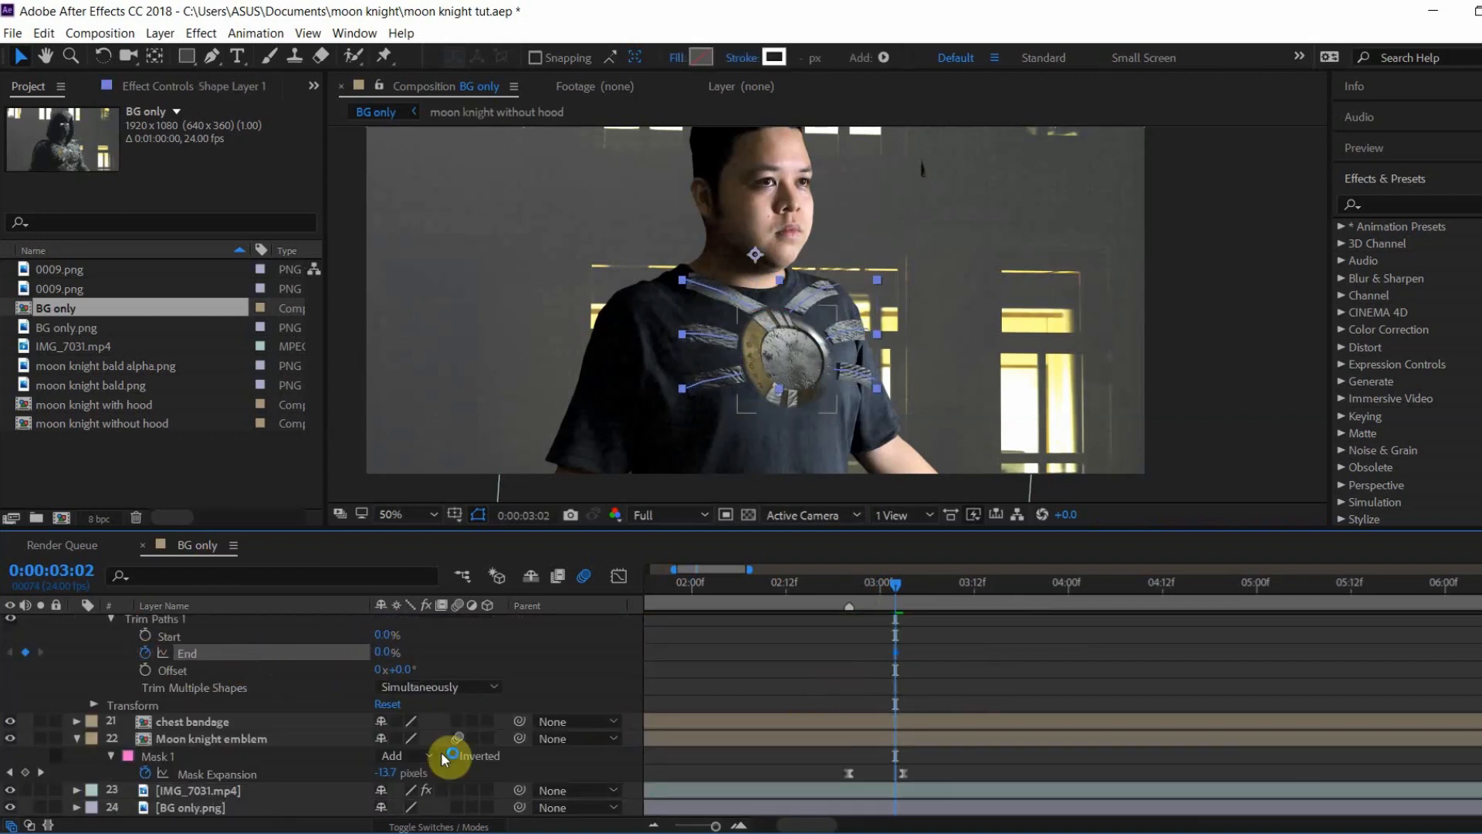
Step: Keyframe the Trim Paths End at 100% at 0:00:03:09 and apply Easy Ease to both End keyframes
left_click_drag(916, 595, 949, 601)
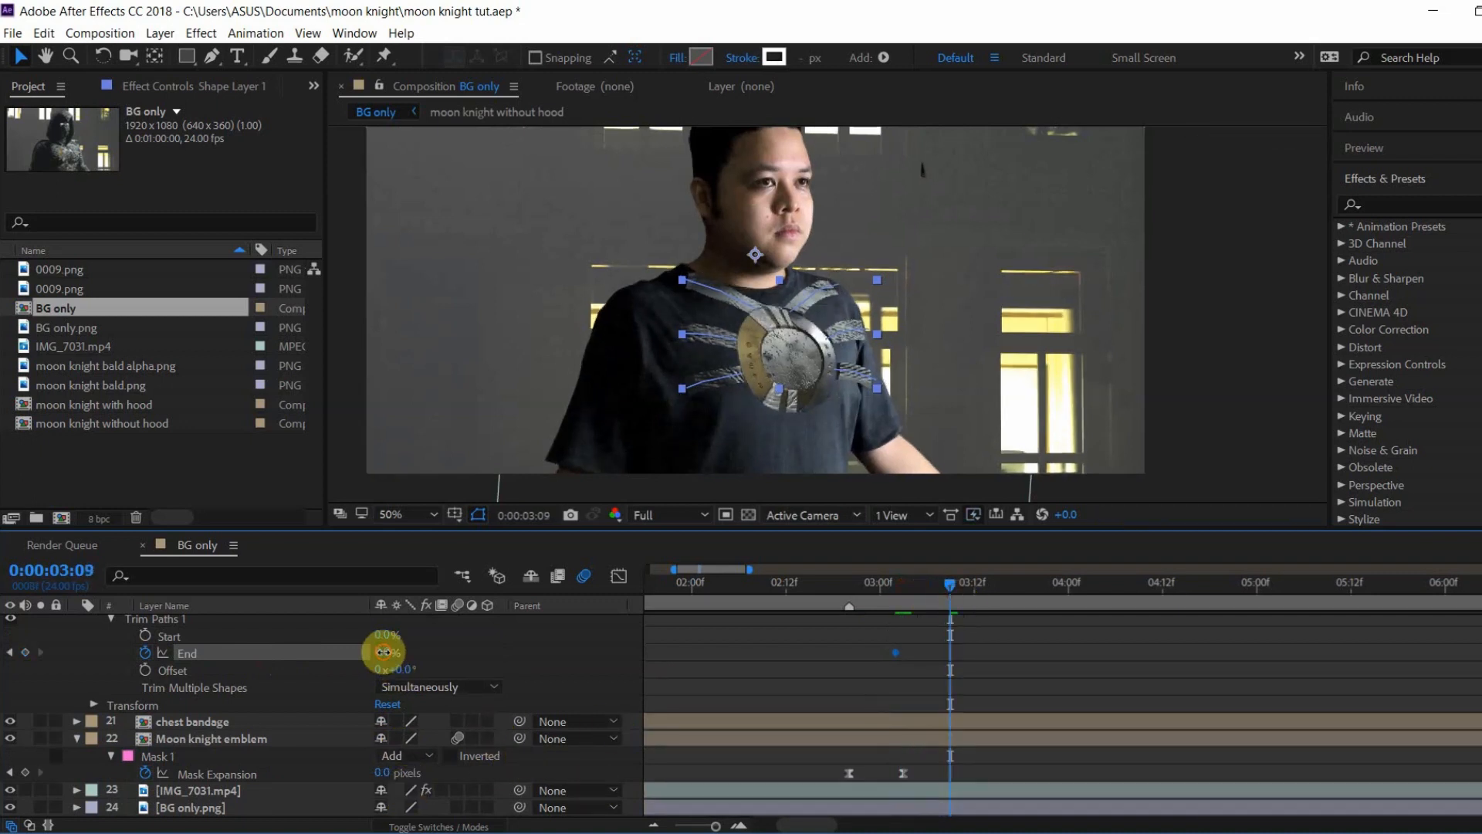
left_click_drag(383, 652, 666, 640)
mouse_move(916, 671)
left_mouse_down()
mouse_move(990, 633)
mouse_move(880, 642)
left_mouse_up()
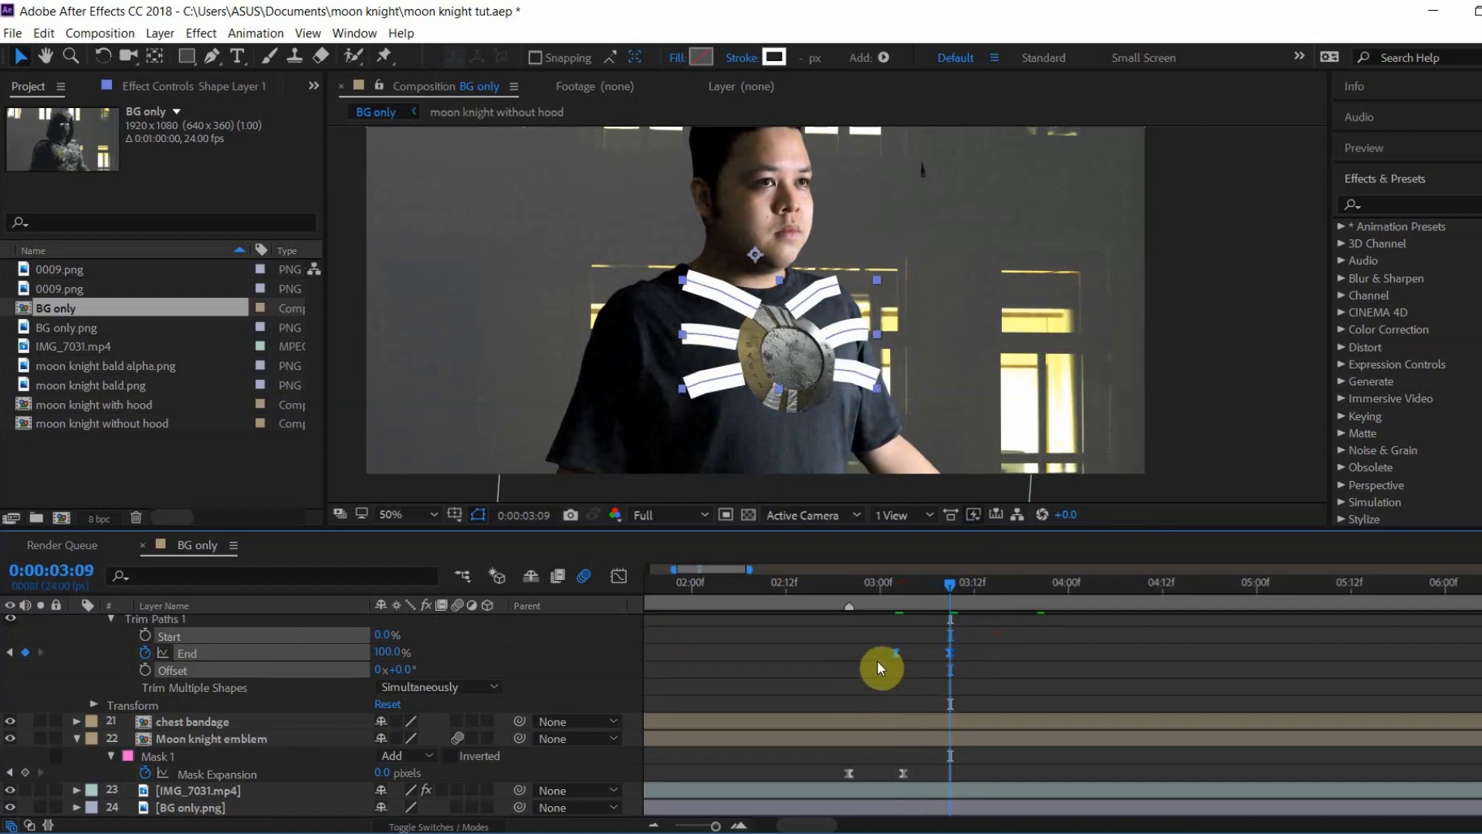
left_click(621, 577)
key("F9")
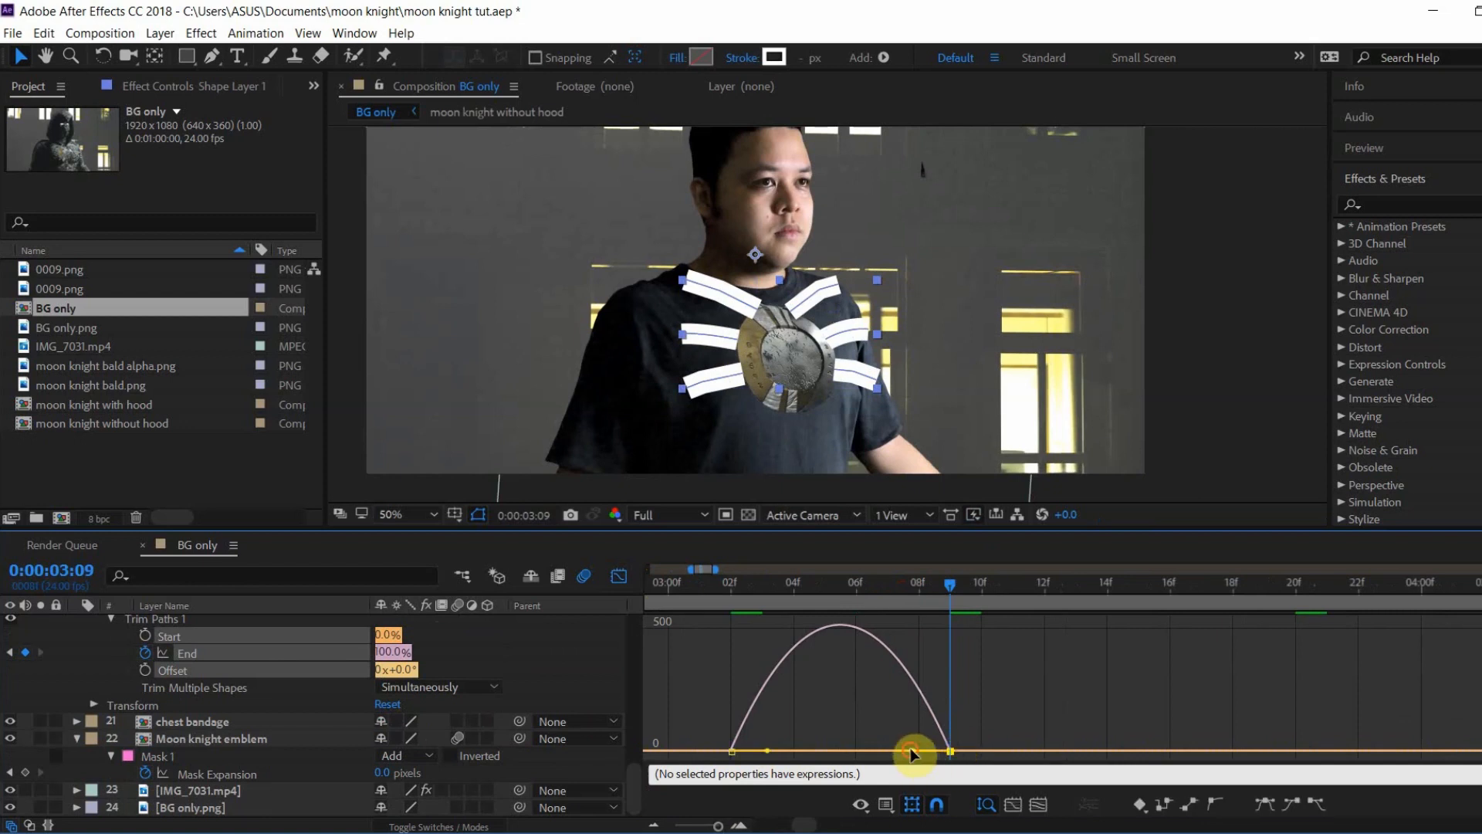
Step: Shift the End speed curve's peak toward the first keyframe for a fast start and long ease-out, and enable motion blur on Shape Layer 1
left_click_drag(911, 753, 751, 750)
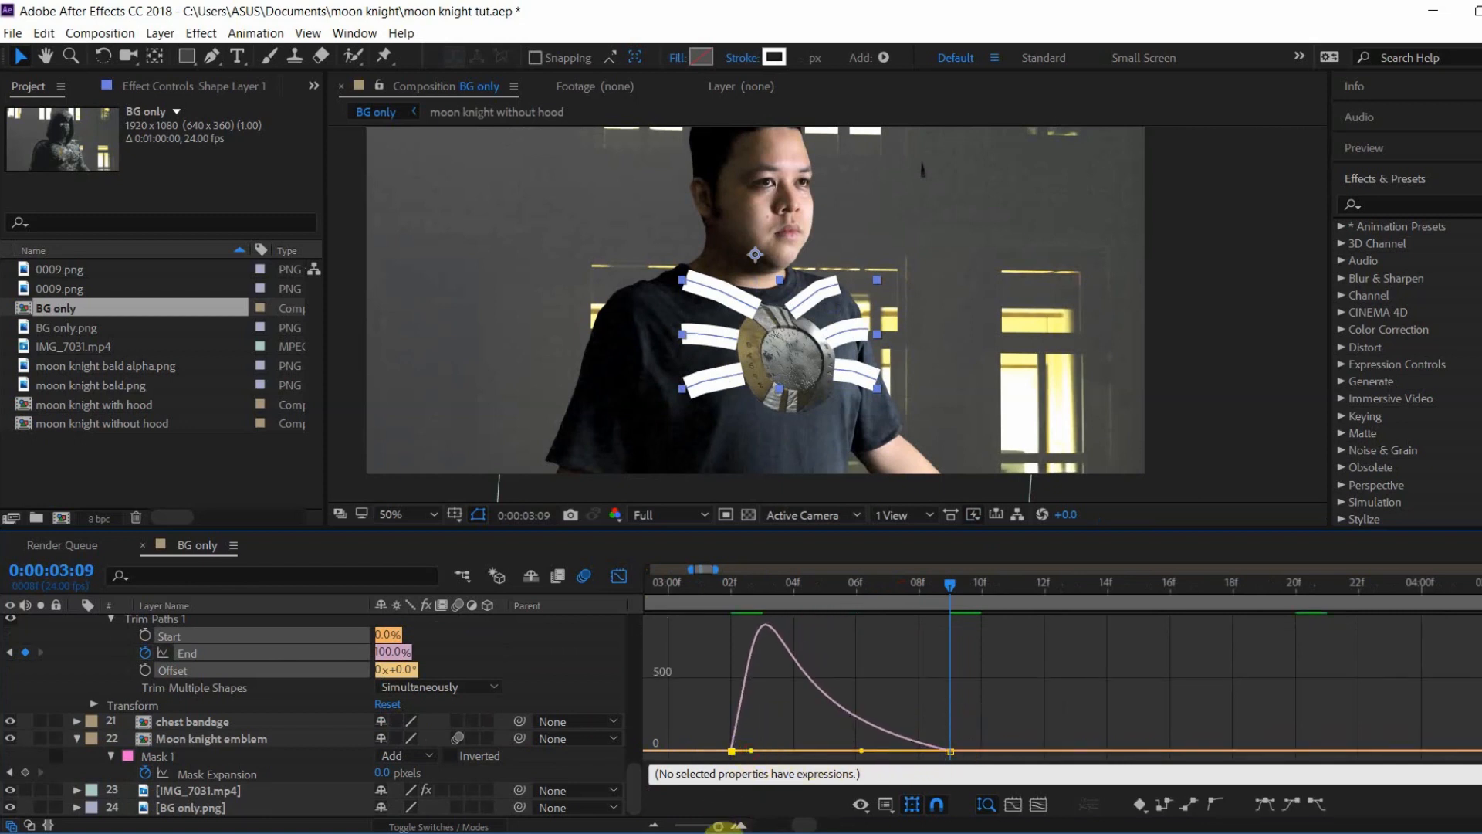
left_click_drag(719, 826, 719, 827)
scroll(112, 676, "up", 7)
left_click(76, 704)
left_click(455, 704)
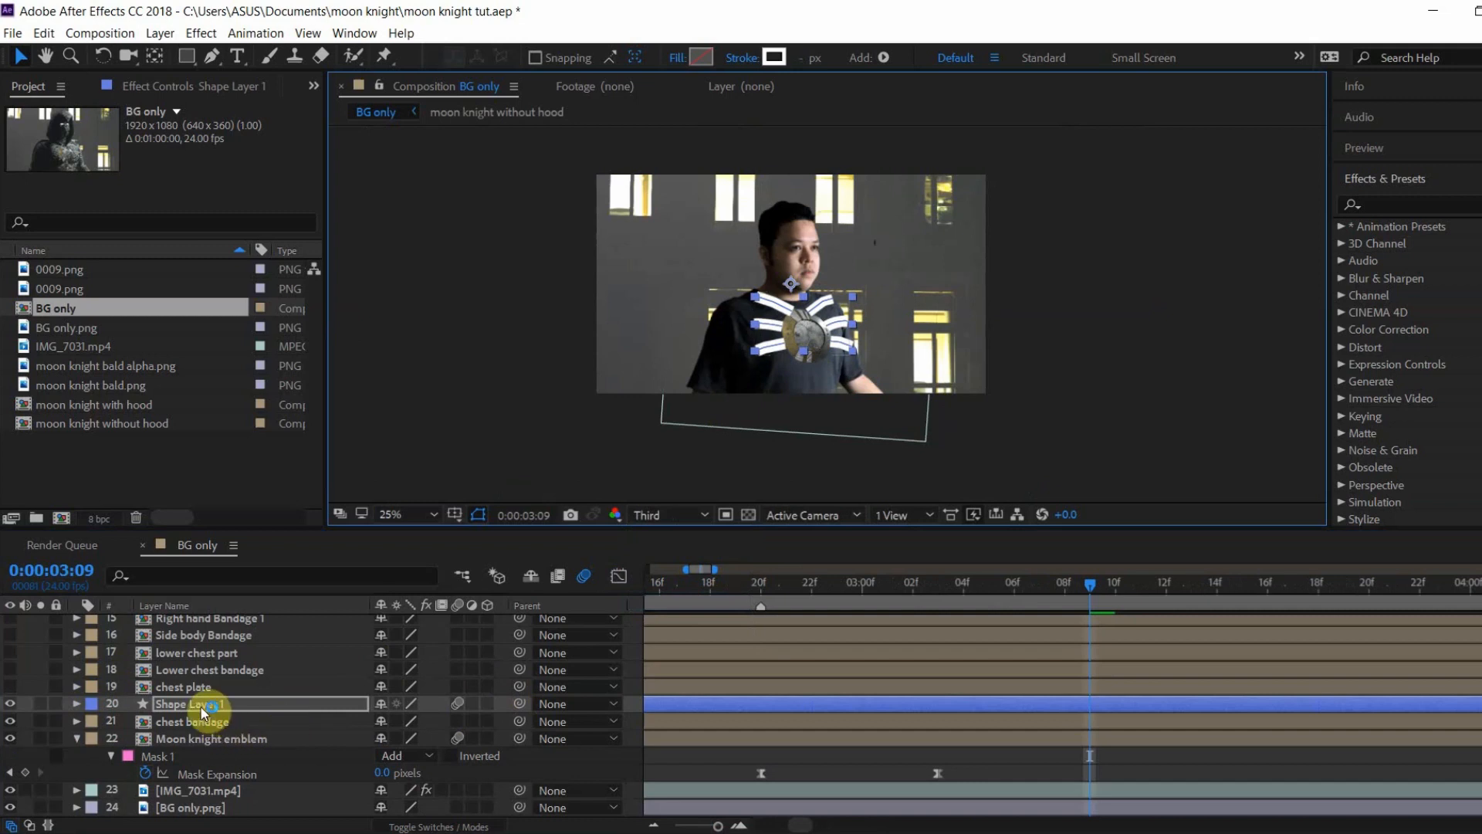
Step: Set the chest bandage layer's track matte to Alpha Matte "Shape Layer 1"
left_click(206, 704)
left_click(236, 727)
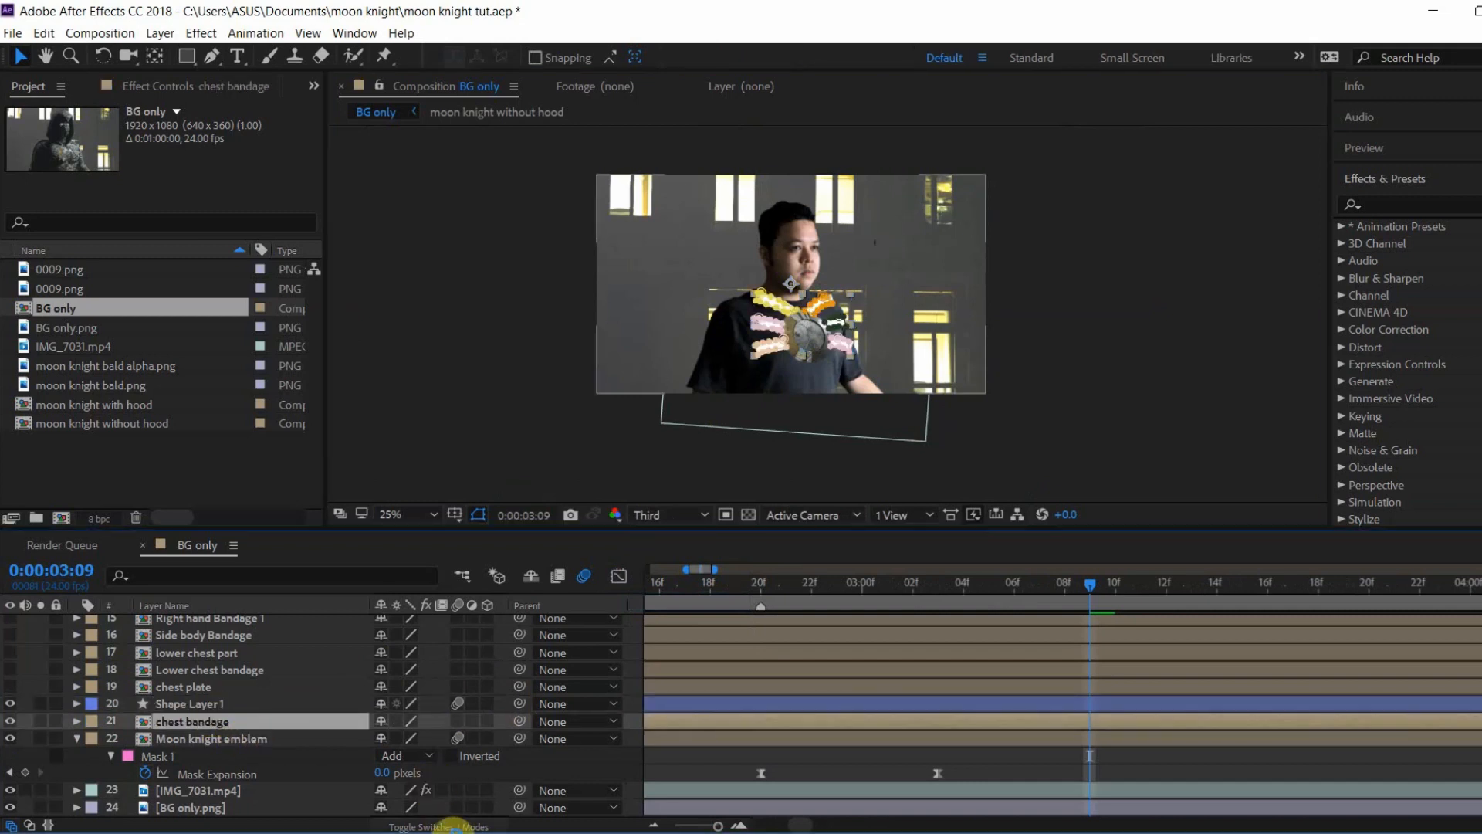
left_click(446, 826)
left_click(498, 720)
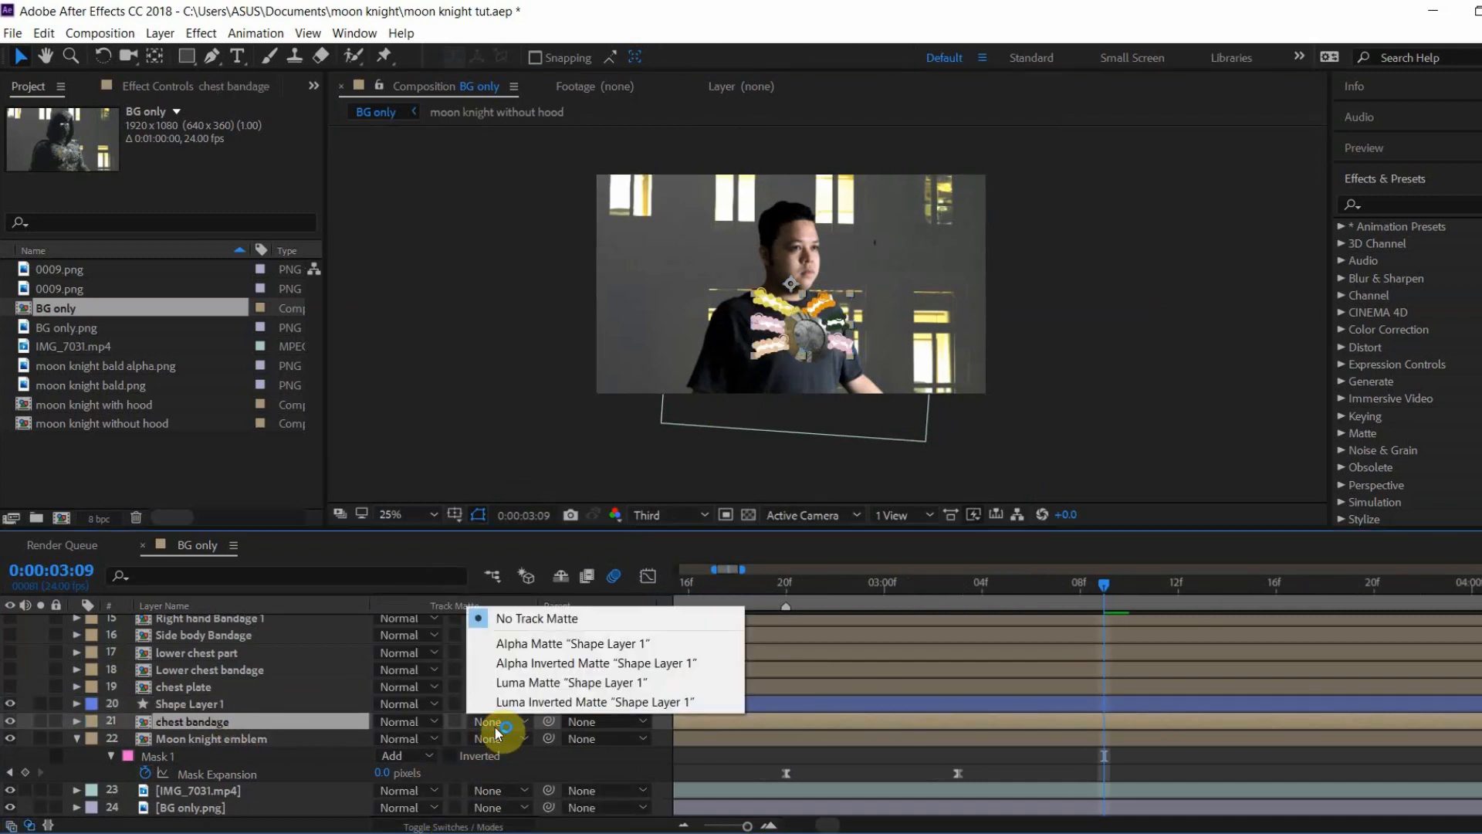
left_click(545, 651)
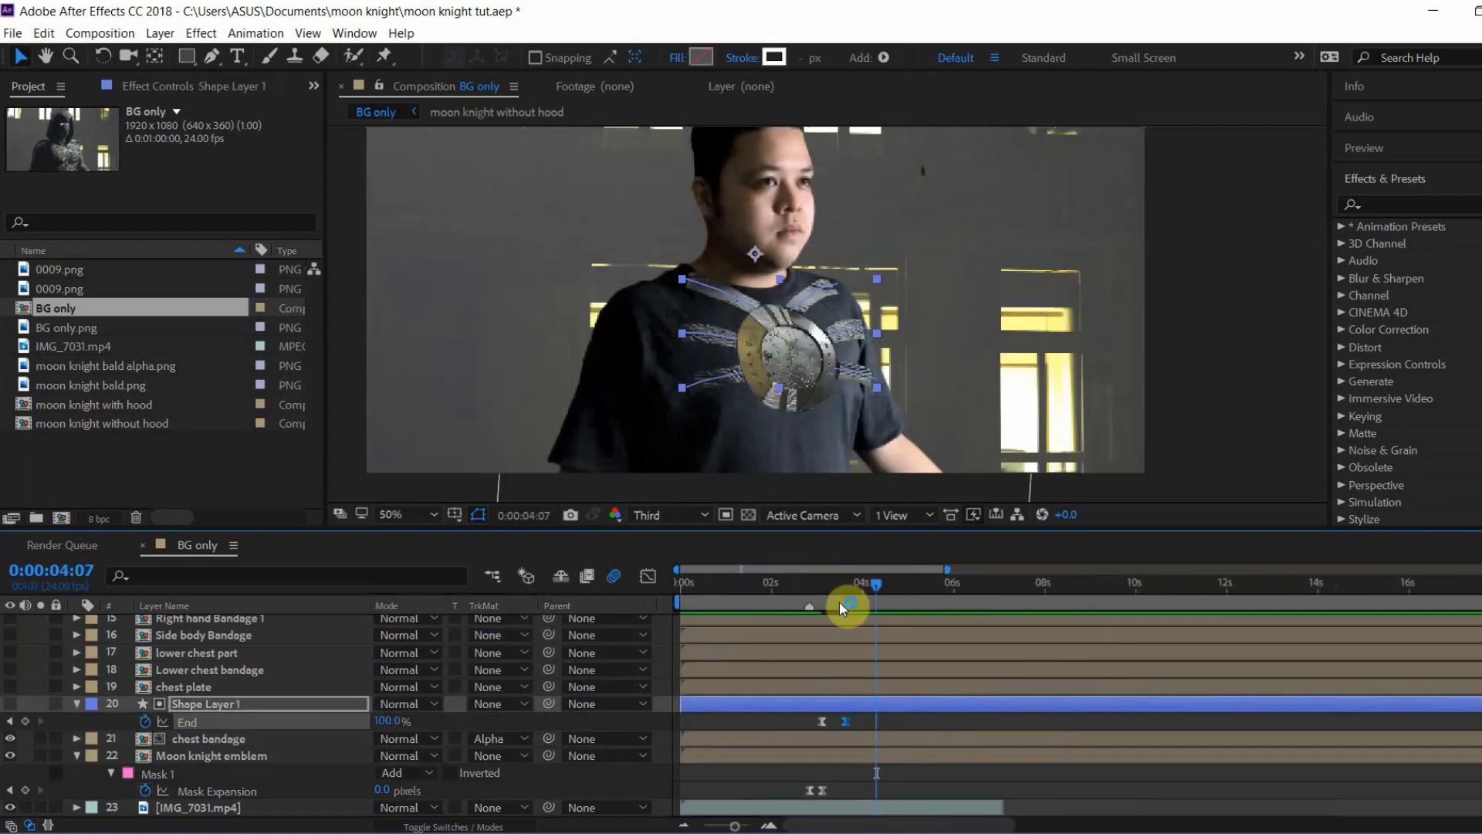
Step: Preview the chest bandages growing out from the emblem and check their coverage at 0:00:04:02
left_click_drag(840, 602, 751, 600)
key("space")
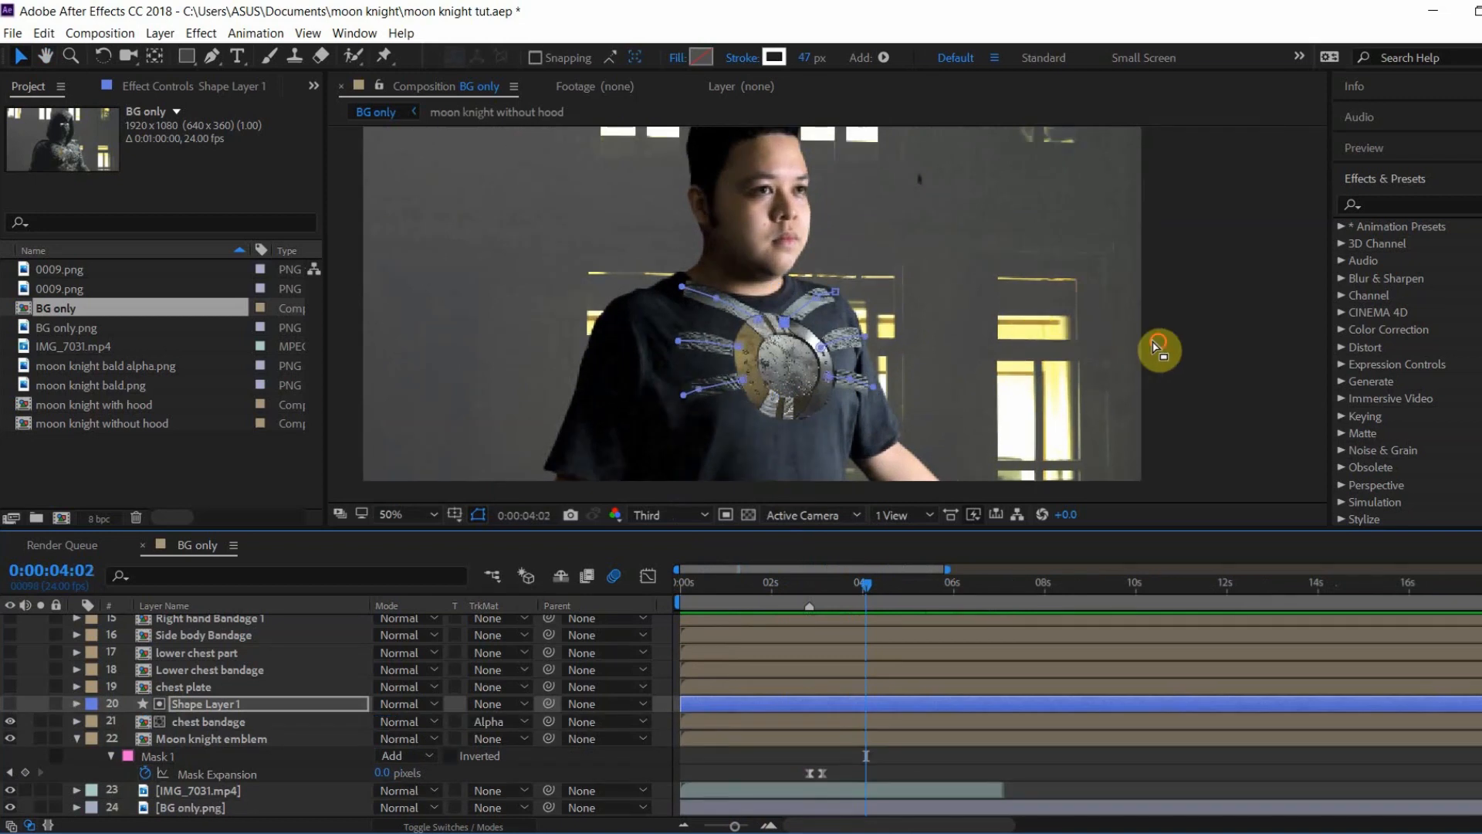
left_click(1157, 347)
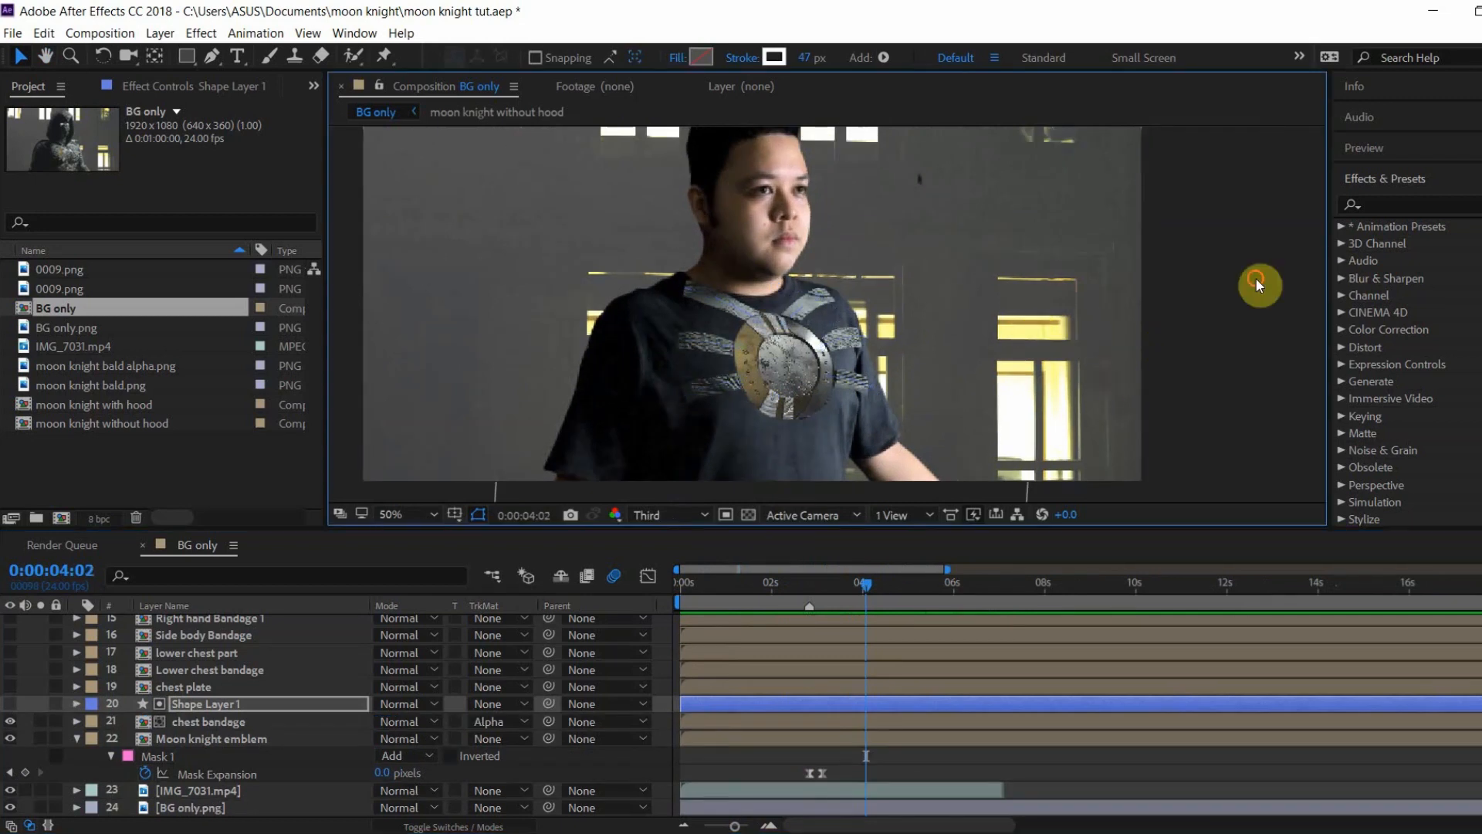
Step: Filter Shape Layer 1's properties by "stroke" to list the Stroke Width of each shape
left_click(198, 706)
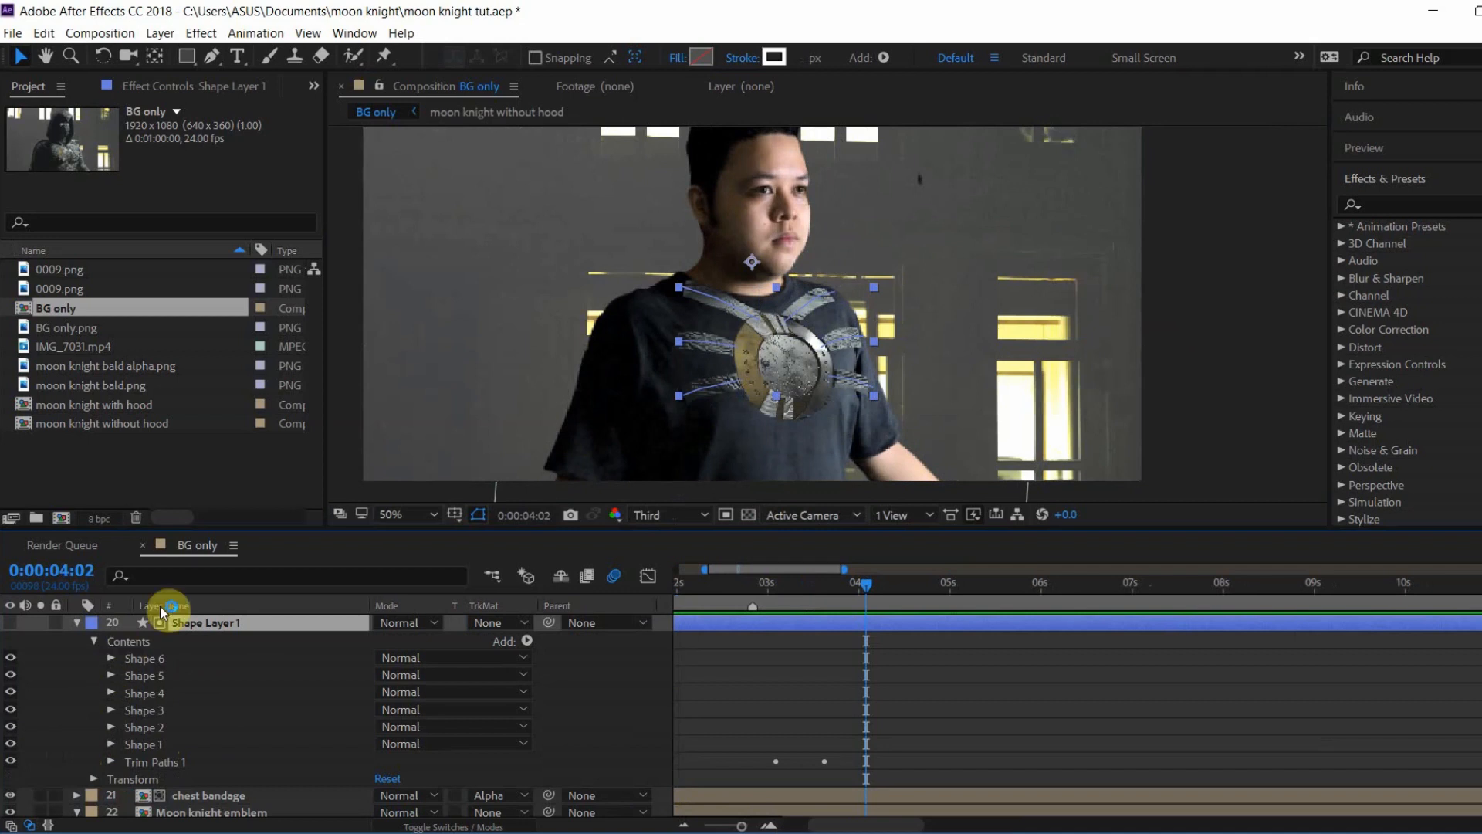
left_click(173, 576)
type("stroke")
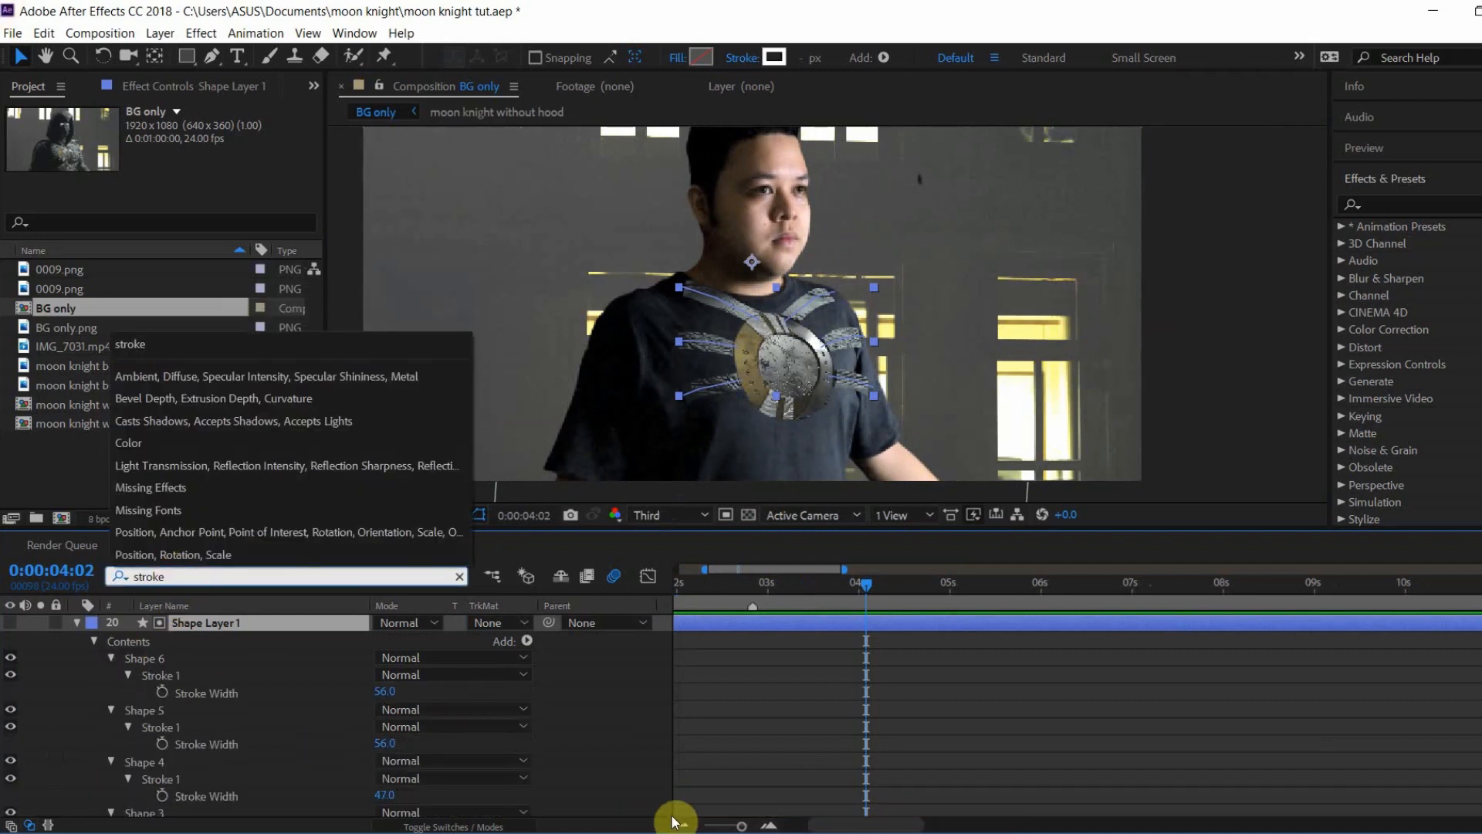
left_click(781, 738)
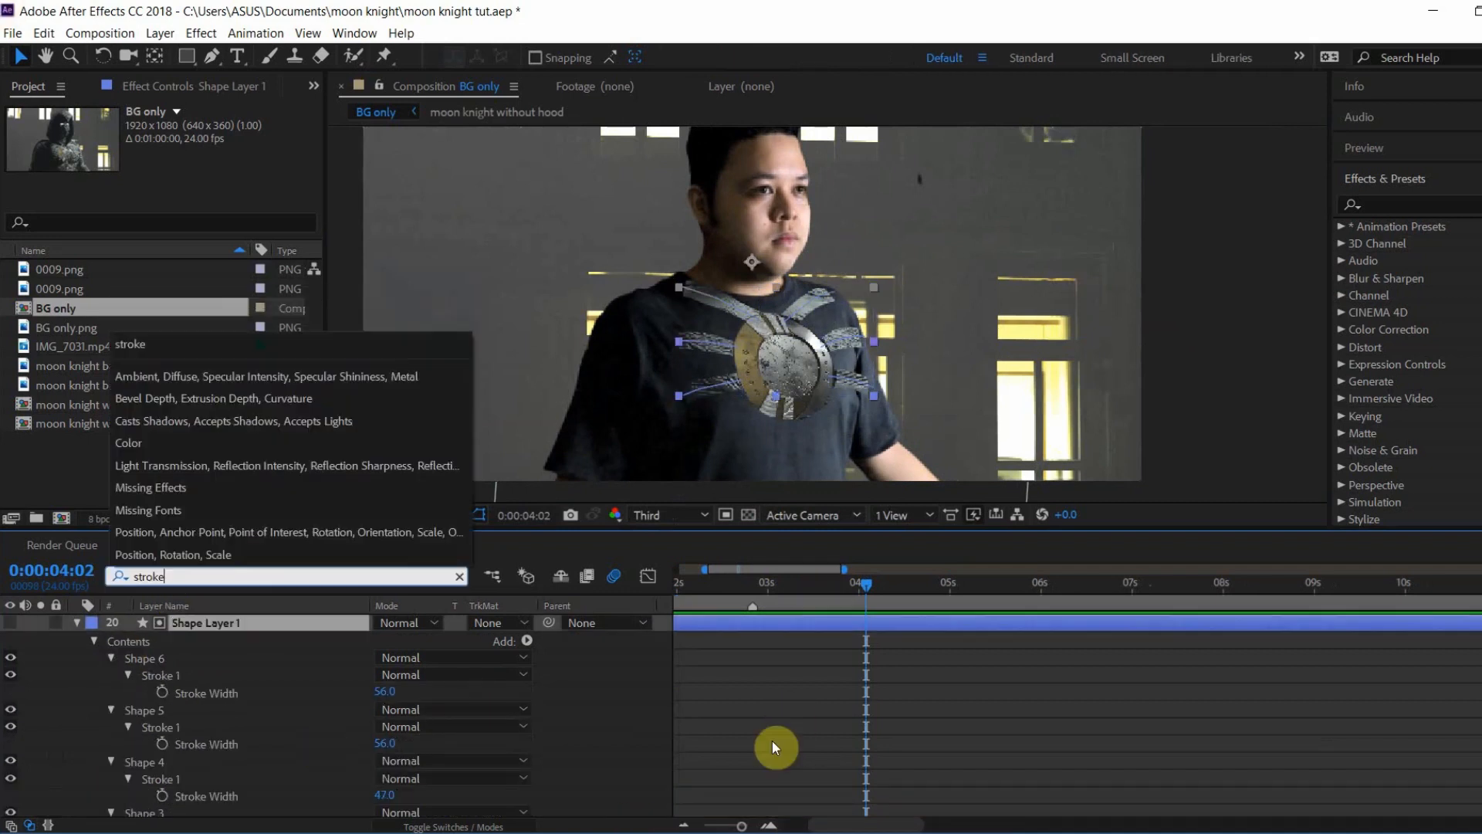
Step: Keyframe the Stroke Width of all six shapes in Shape Layer 1 at 0:00:03:09, keeping their current widths
left_click(774, 747)
left_click_drag(770, 601, 803, 603)
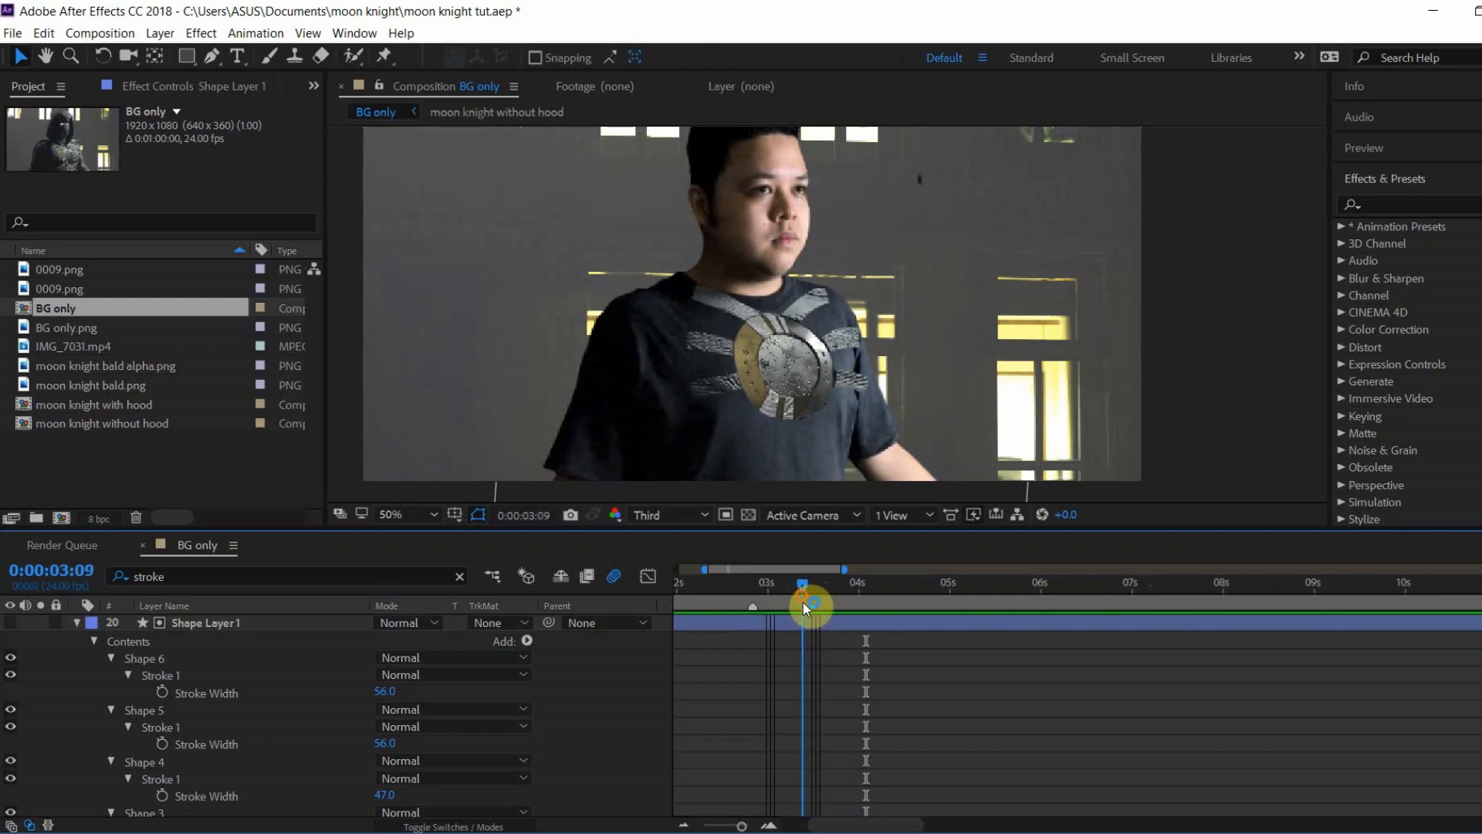
left_click(162, 692)
left_click(162, 744)
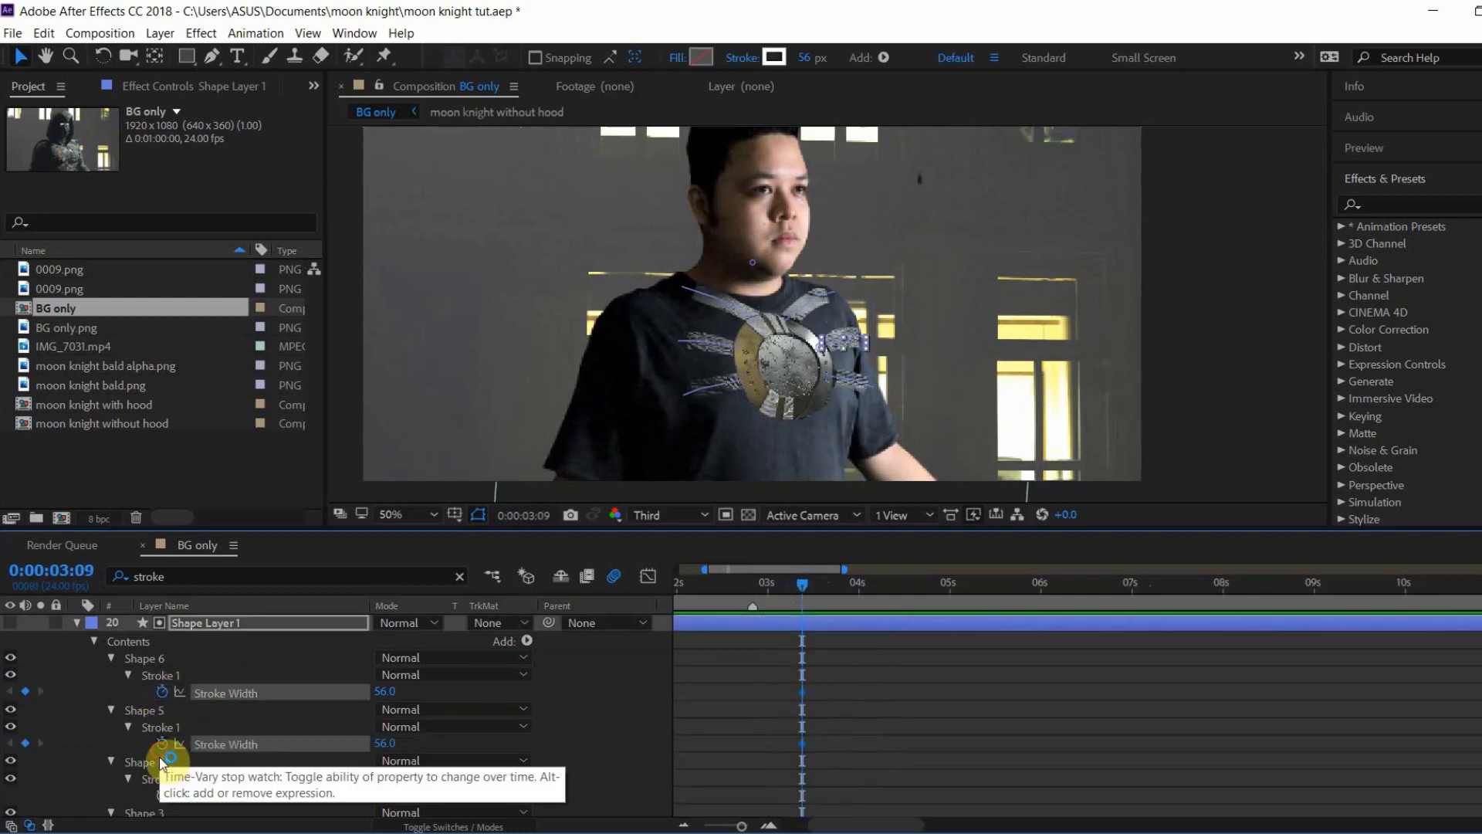
scroll(224, 723, "down", 2)
left_click(162, 692)
left_click(162, 744)
scroll(224, 718, "down", 1)
left_click(162, 744)
scroll(201, 734, "down", 1)
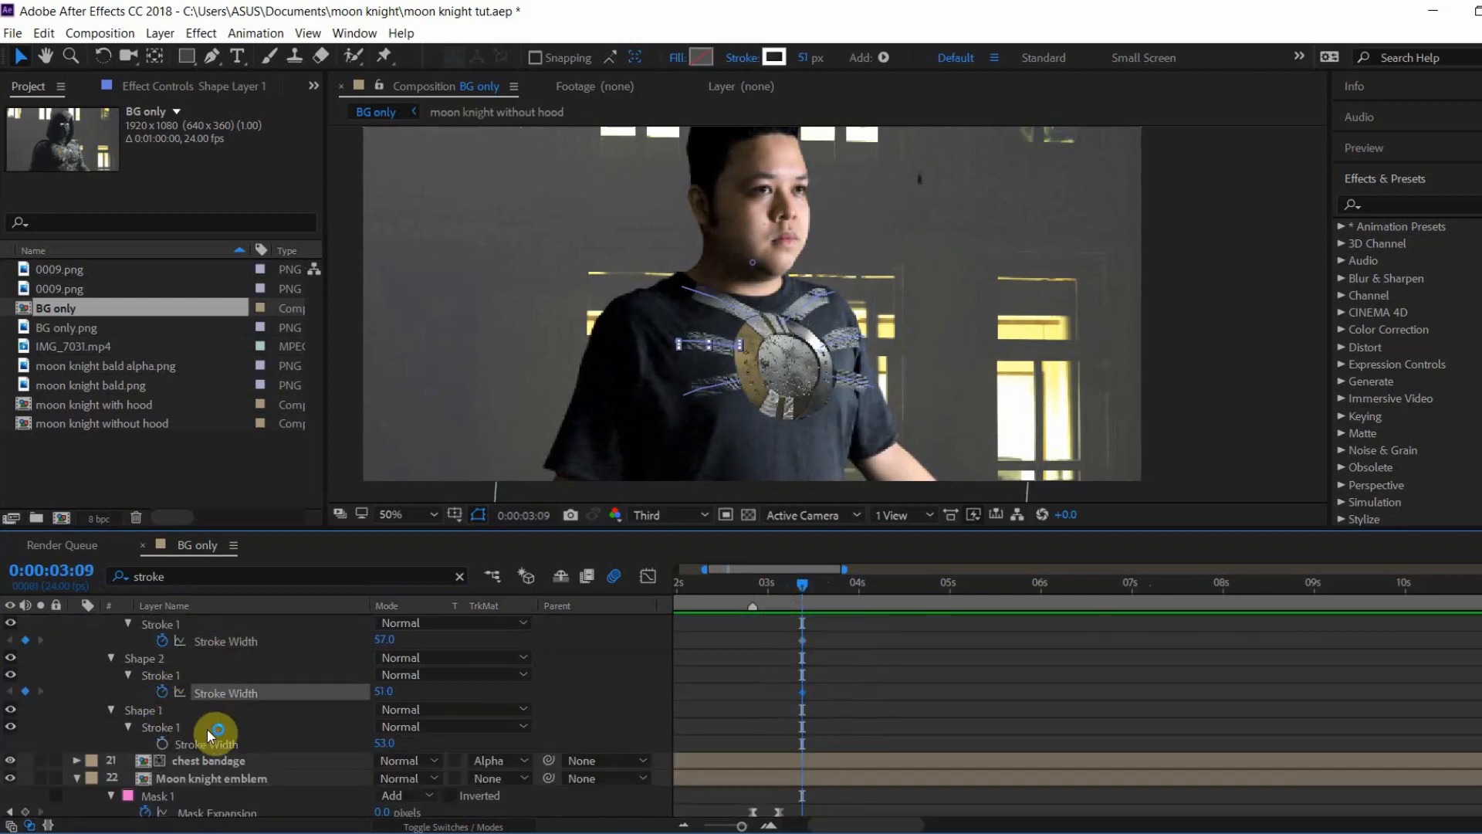
left_click(162, 744)
scroll(808, 768, "up", 1)
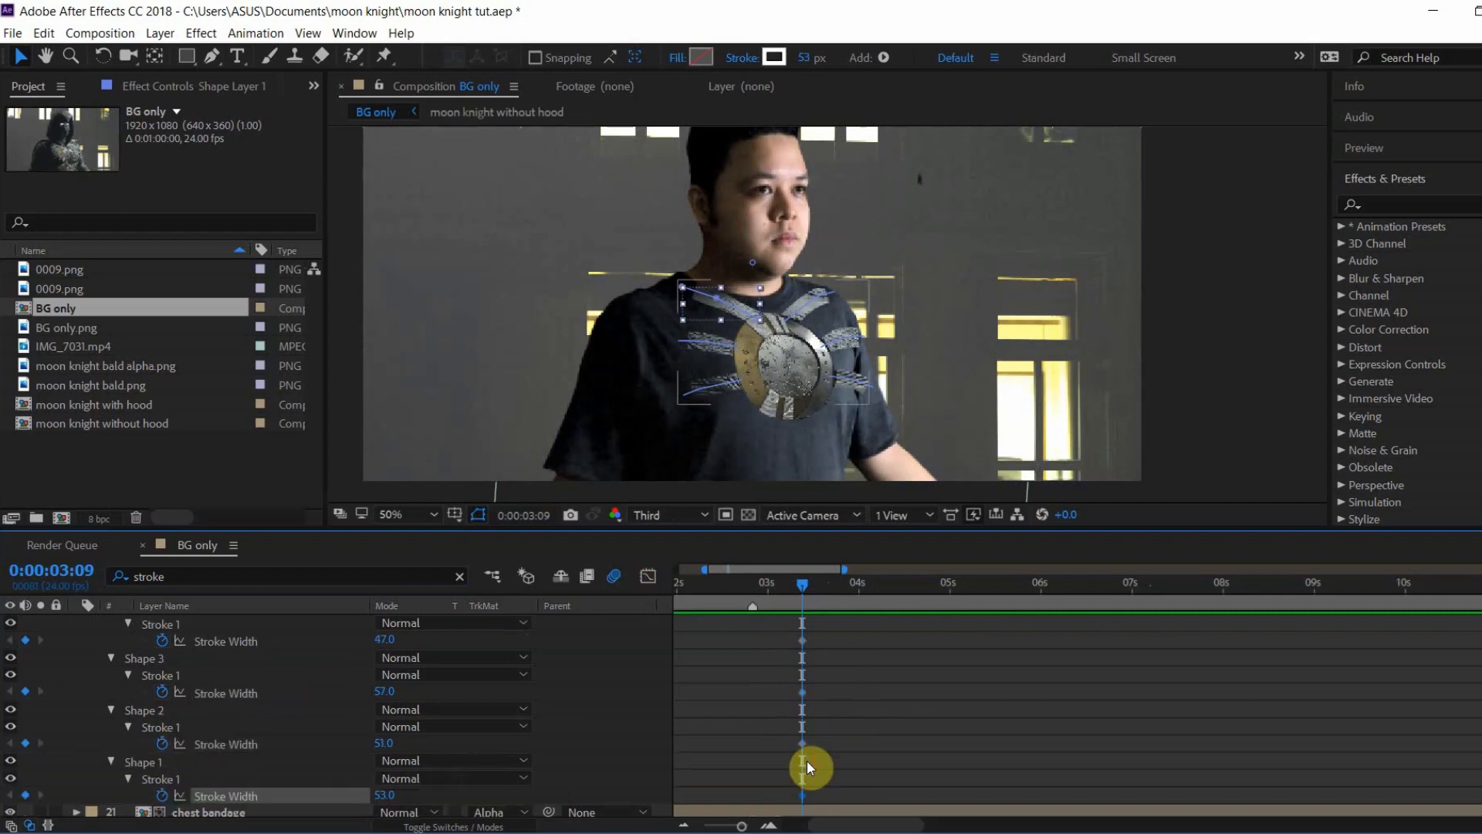
Step: Shift the six Stroke Width keyframes to 0:00:03:11, and at 0:00:03:05 thin the strokes to between about 18 and 25
key("u")
left_click_drag(821, 725, 811, 651)
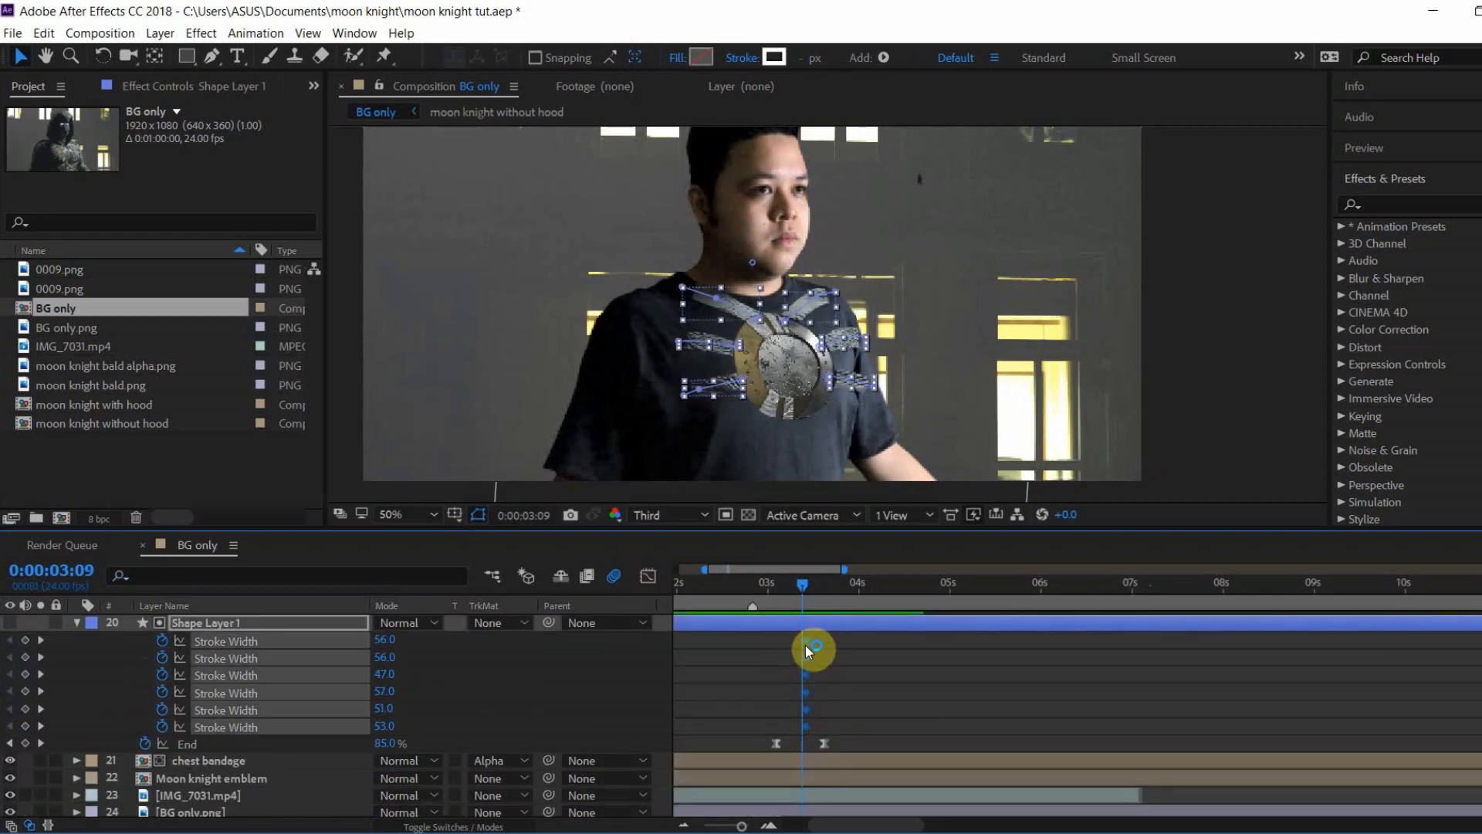
left_click_drag(803, 586, 788, 592)
mouse_move(386, 726)
left_mouse_down()
mouse_move(357, 725)
mouse_move(353, 709)
left_mouse_up()
left_click_drag(377, 692, 343, 694)
left_click_drag(378, 676, 353, 676)
left_click_drag(384, 657, 379, 659)
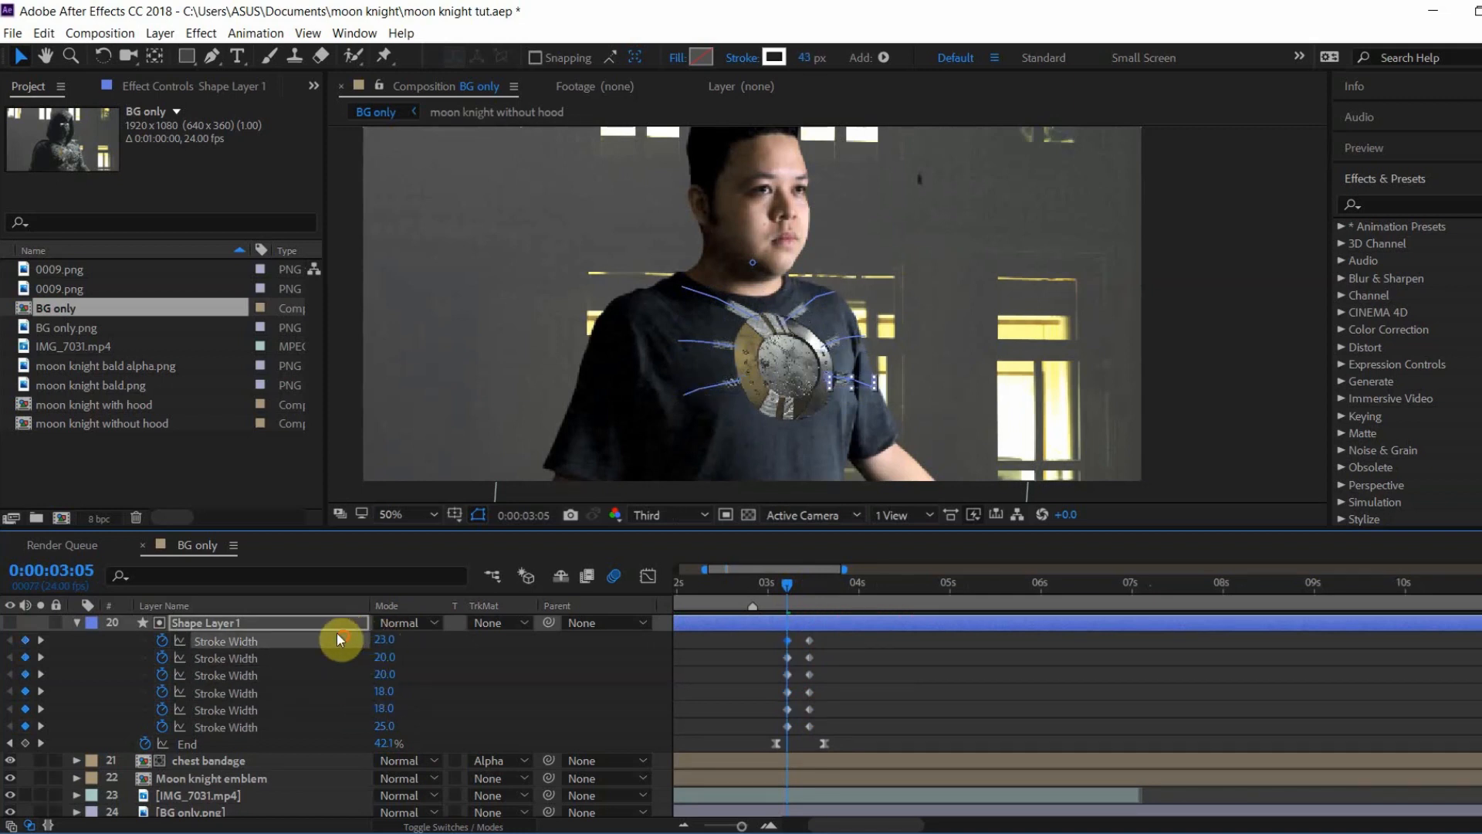
left_click_drag(385, 727, 377, 728)
Step: Preview the chest bandages widening as they grow out from the emblem
left_click_drag(787, 589, 696, 589)
scroll(826, 314, "down", 2)
left_click(1154, 317)
key("space")
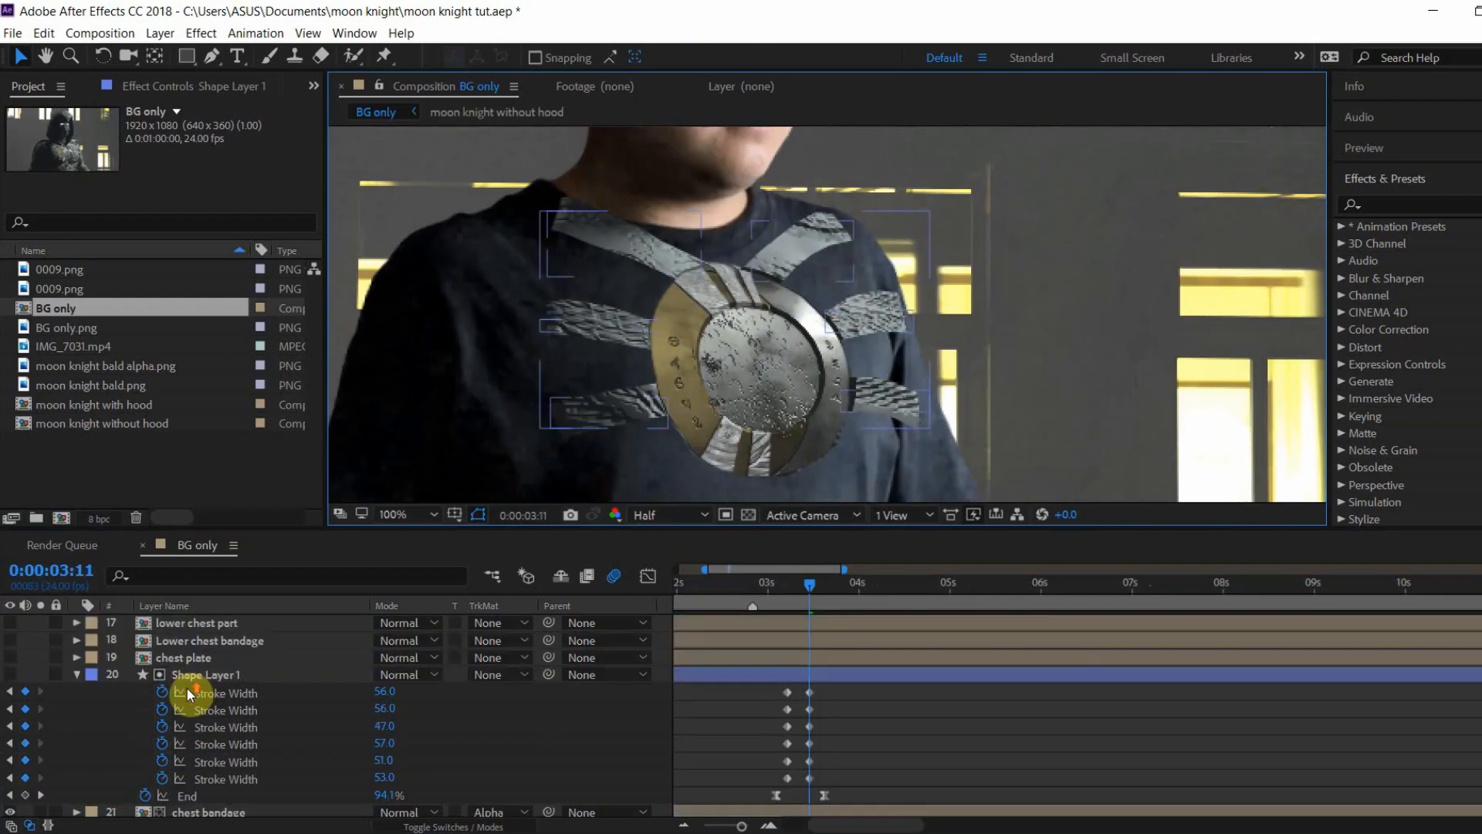
Step: Find the Roughen Edges effect and apply it to Shape Layer 1
left_click(220, 673)
left_click(1417, 203)
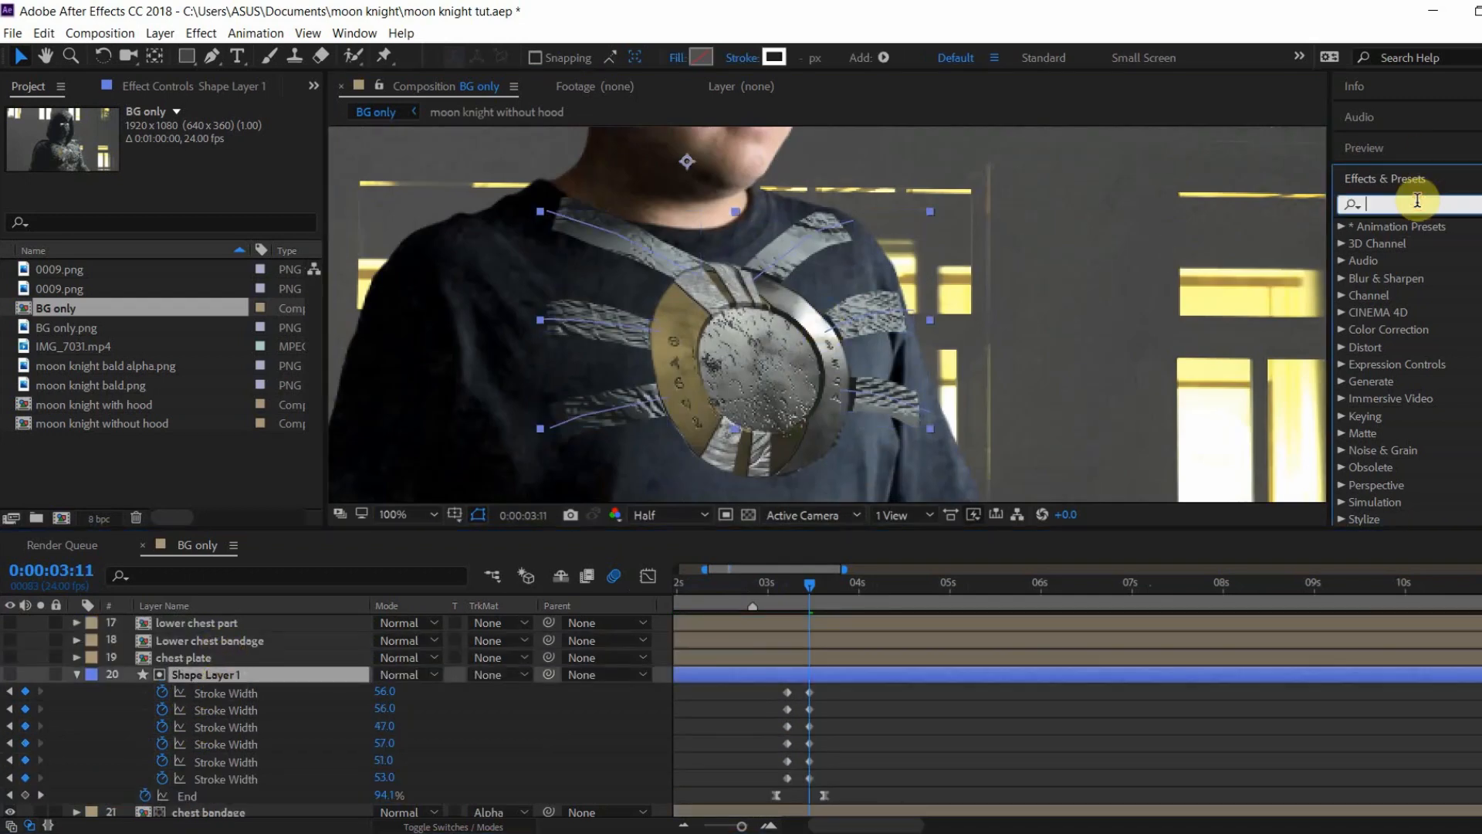
type("rough")
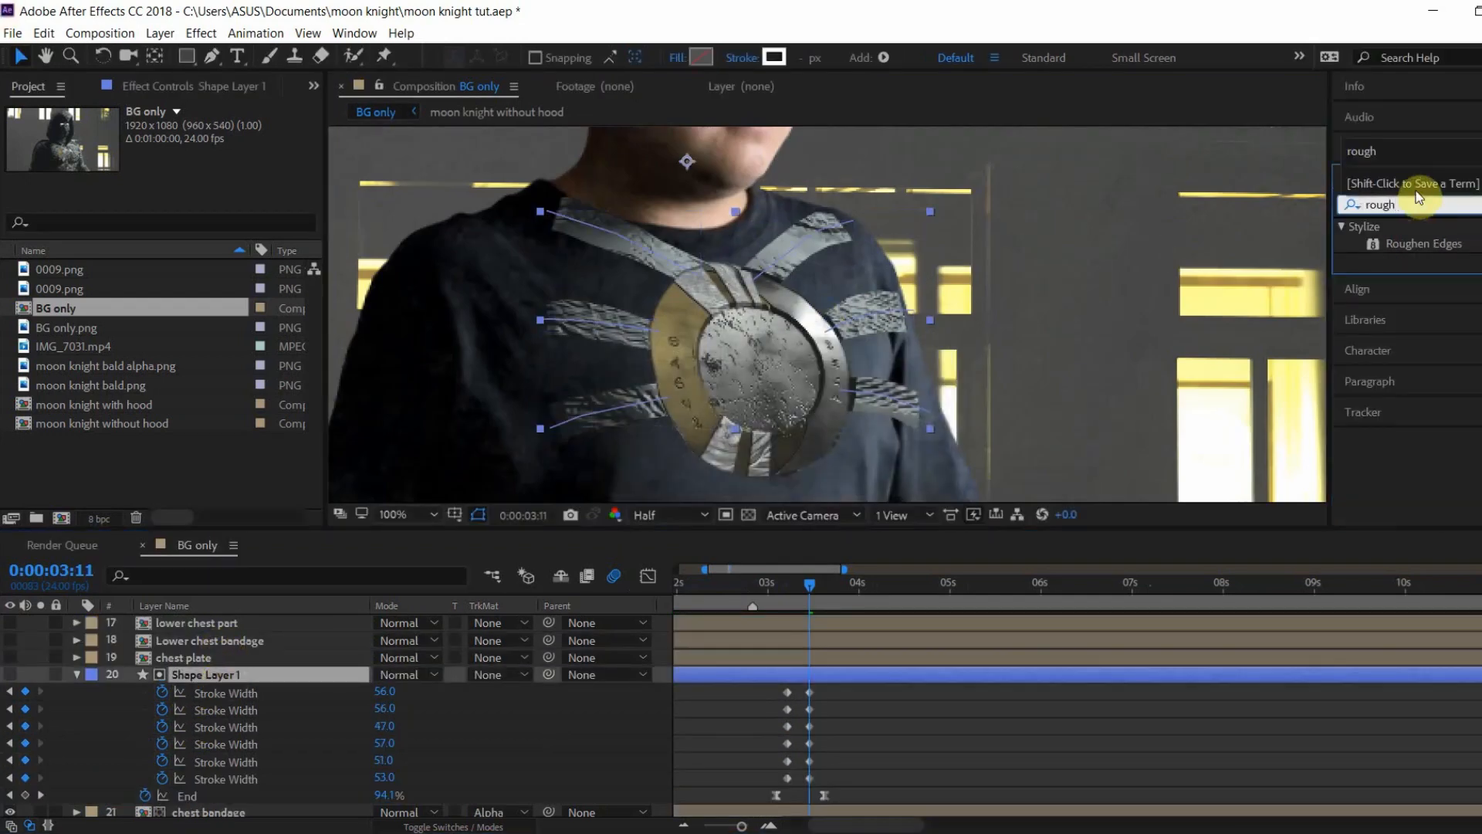
left_click_drag(1382, 244, 289, 675)
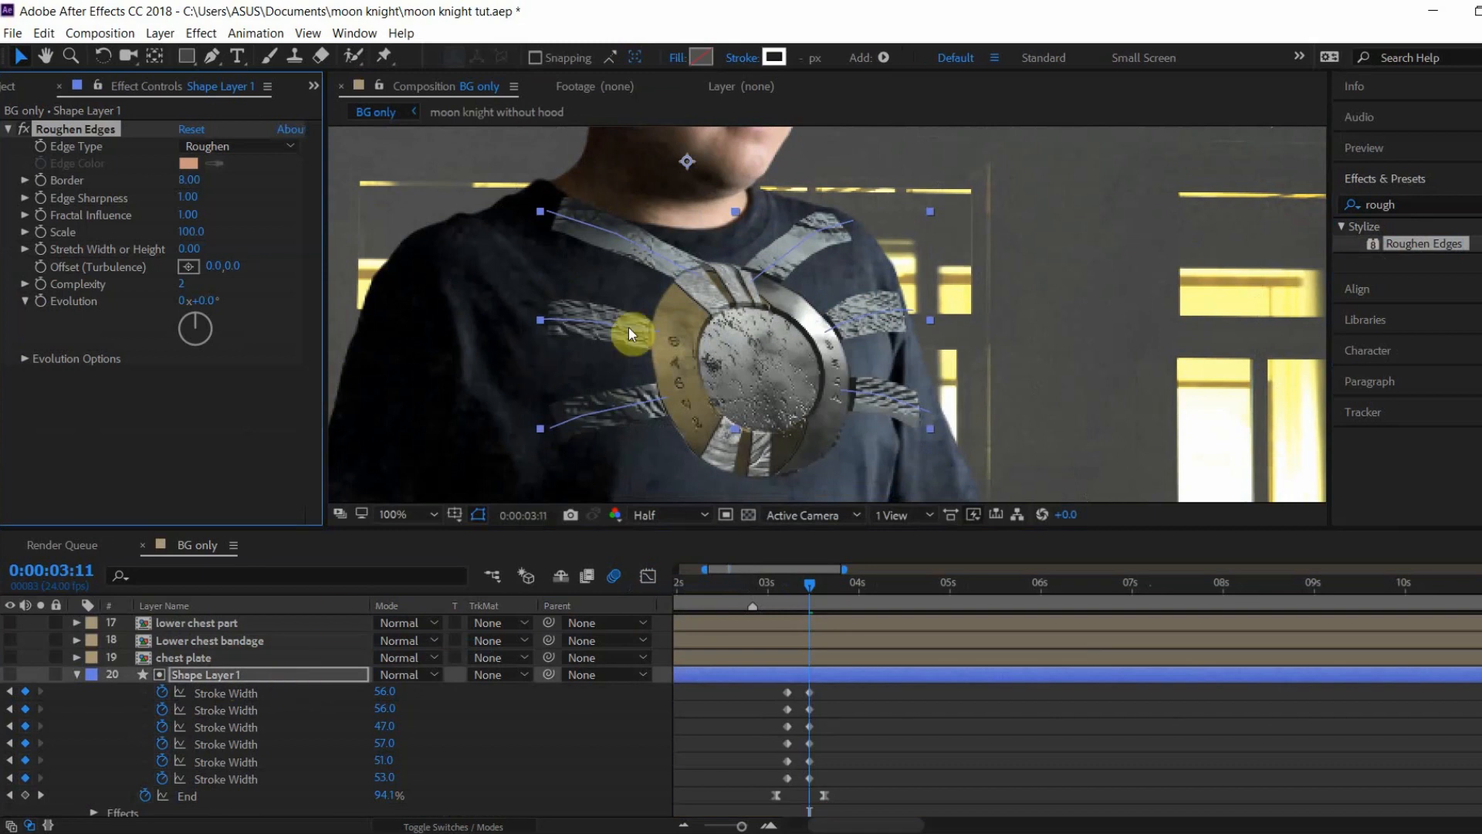
Step: Make Shape Layer 1 visible and set Roughen Edges to border 10.5, edge sharpness 1.11, scale 86 and complexity 3
left_click_drag(629, 334, 644, 345)
left_click(10, 674)
mouse_move(190, 197)
left_mouse_down()
mouse_move(248, 182)
mouse_move(183, 182)
left_mouse_up()
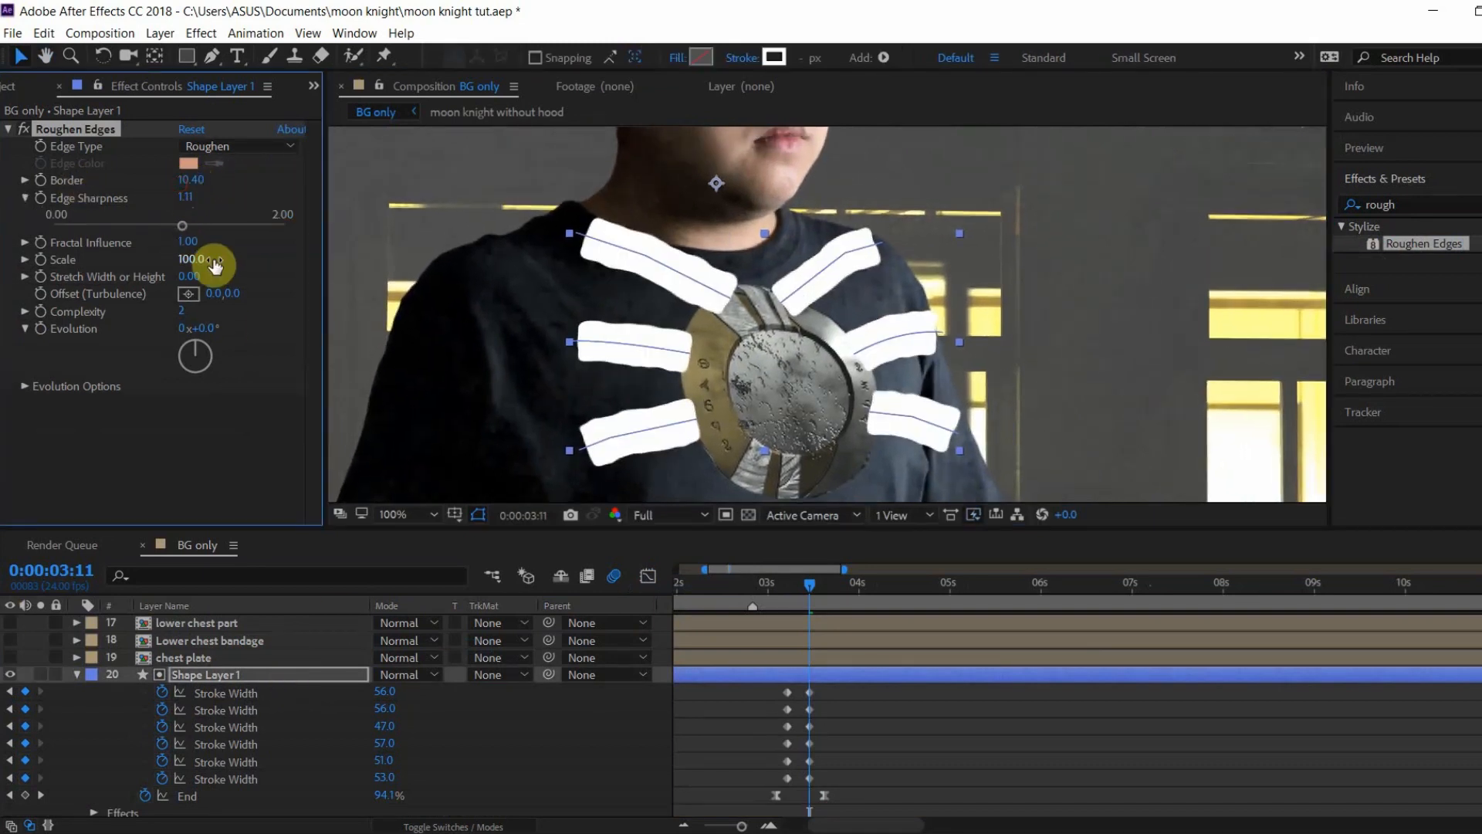
left_click_drag(198, 263, 75, 260)
mouse_move(209, 187)
left_mouse_down()
mouse_move(139, 186)
mouse_move(208, 186)
mouse_move(180, 189)
left_mouse_up()
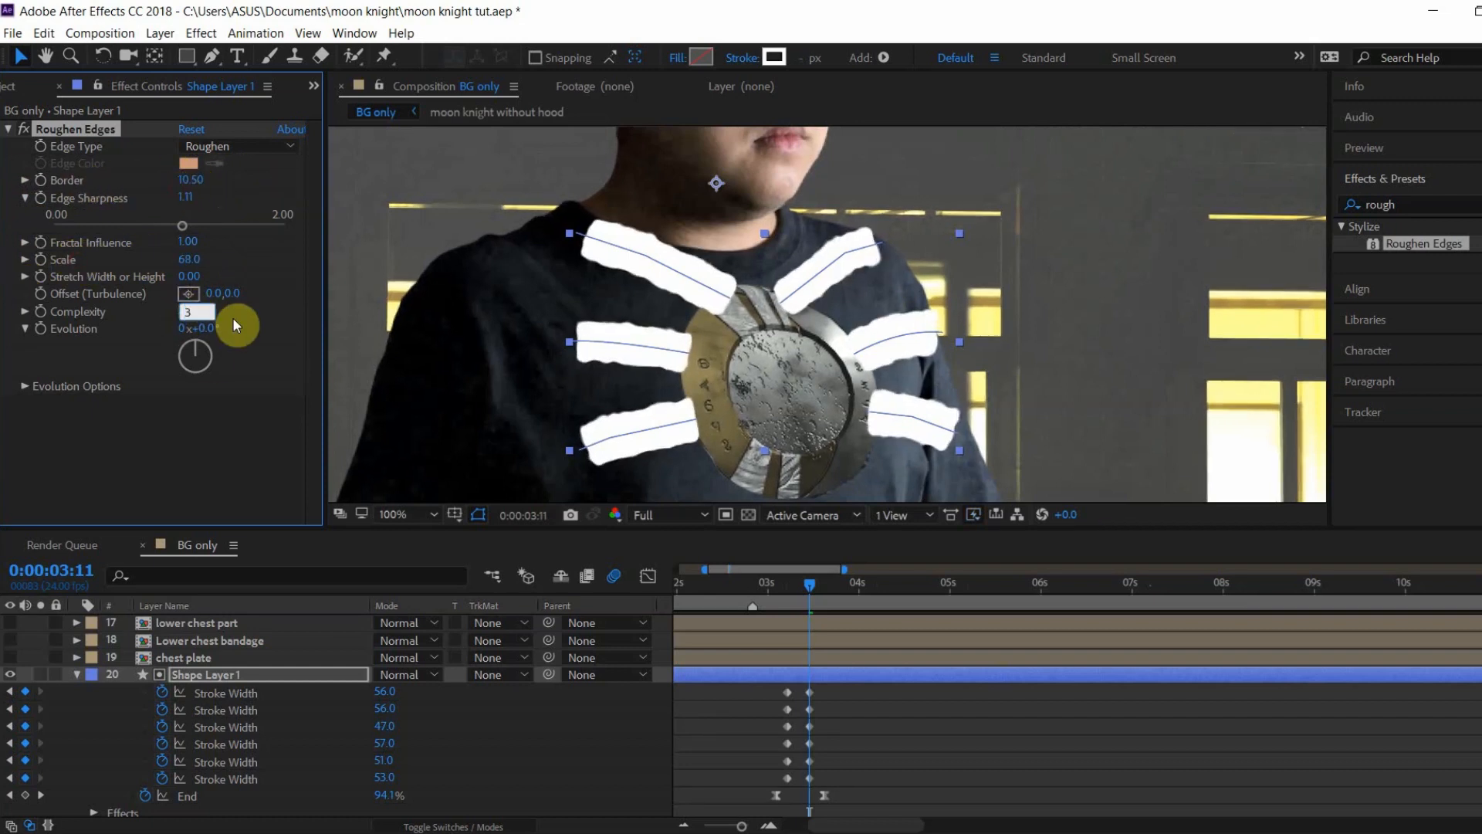
mouse_move(189, 259)
left_mouse_down()
mouse_move(219, 248)
mouse_move(205, 244)
left_mouse_up()
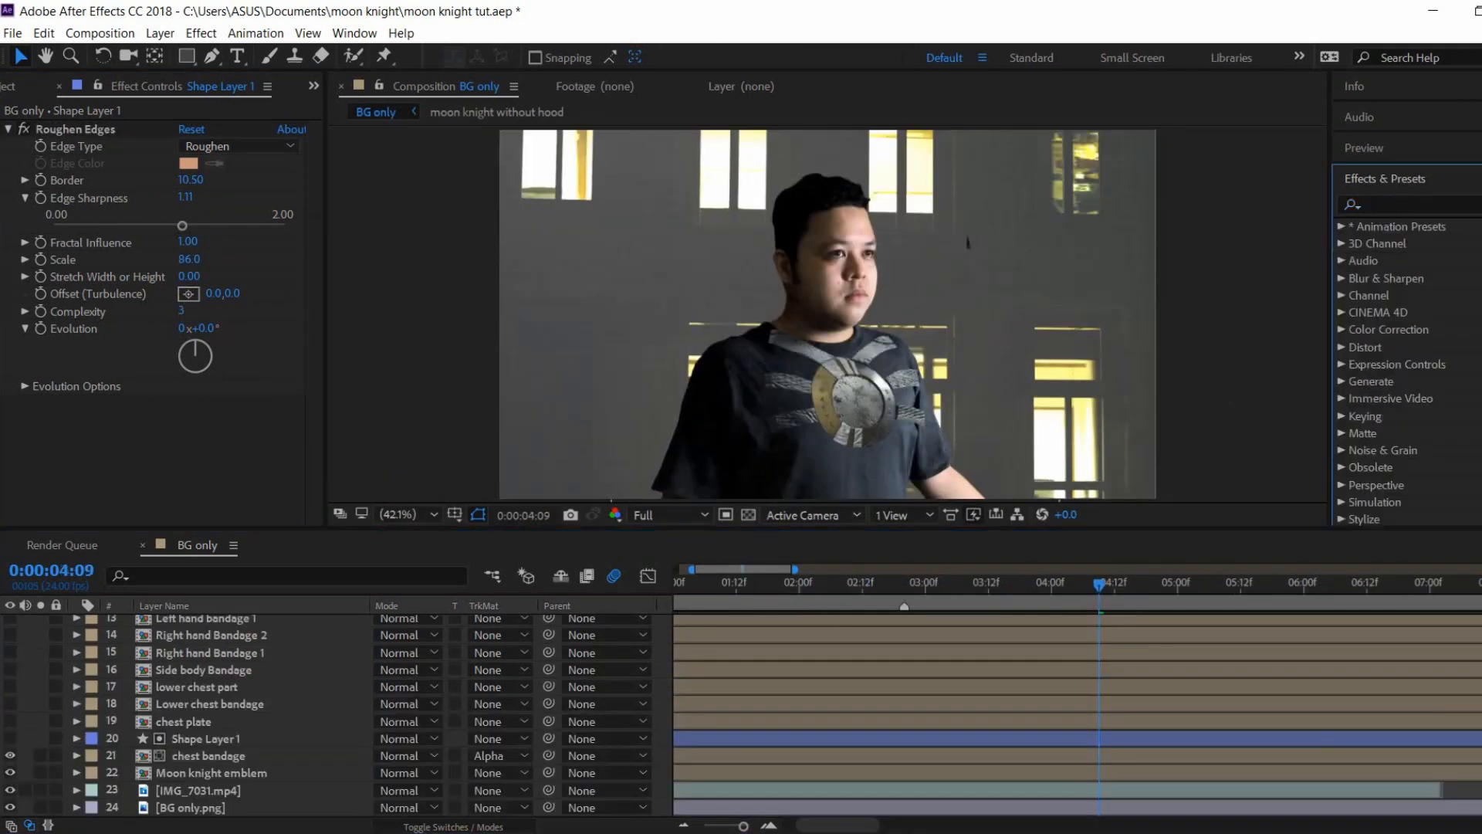
Step: Find the Drop Shadow effect and apply it to the Moon knight emblem layer
type("drop shadow")
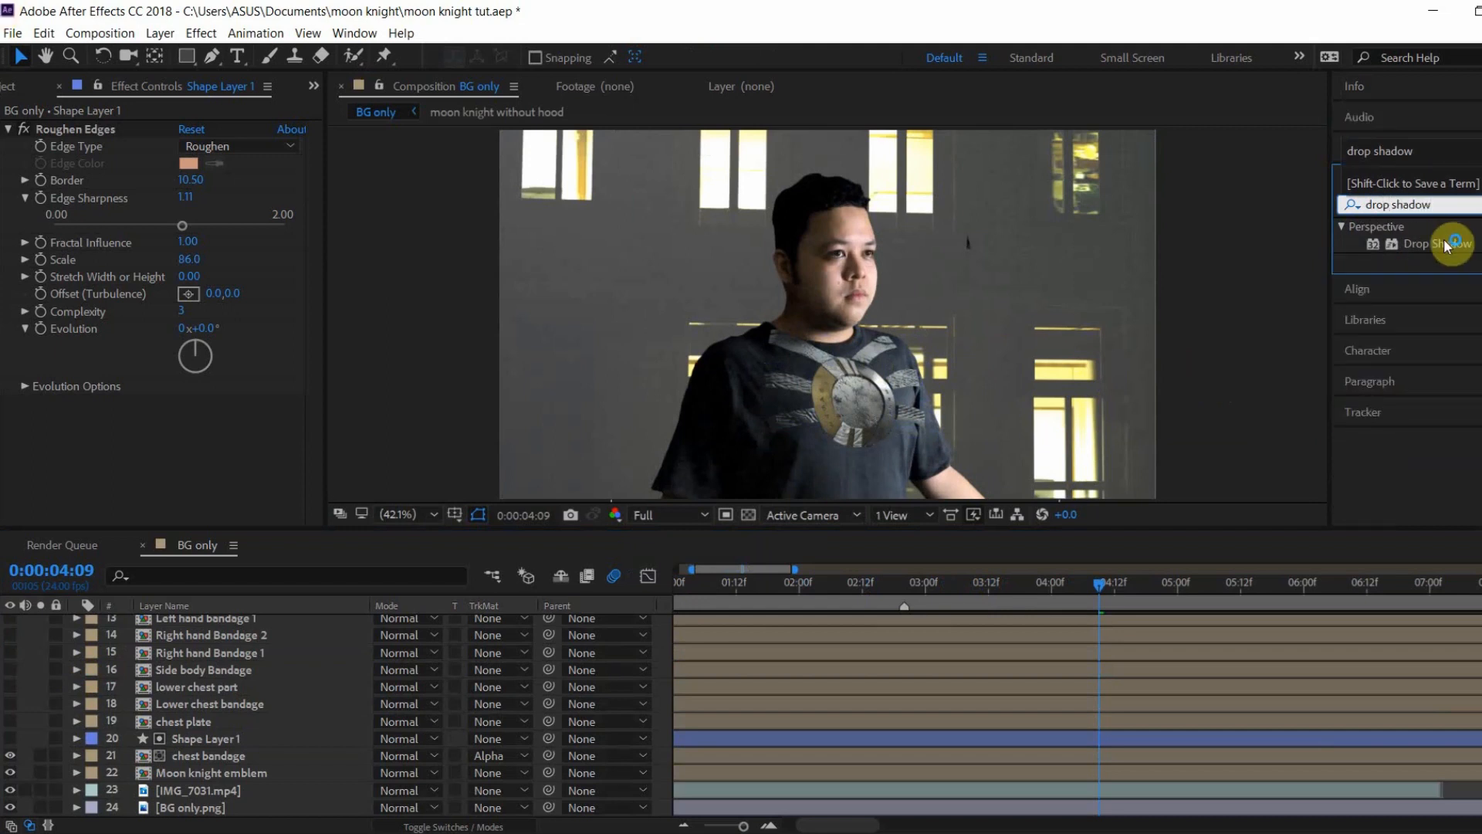
left_click_drag(1447, 246, 258, 770)
left_click(258, 770)
Step: Hide the chest bandage layer and adjust the Drop Shadow on the Moon knight emblem against the shirt
left_click(11, 756)
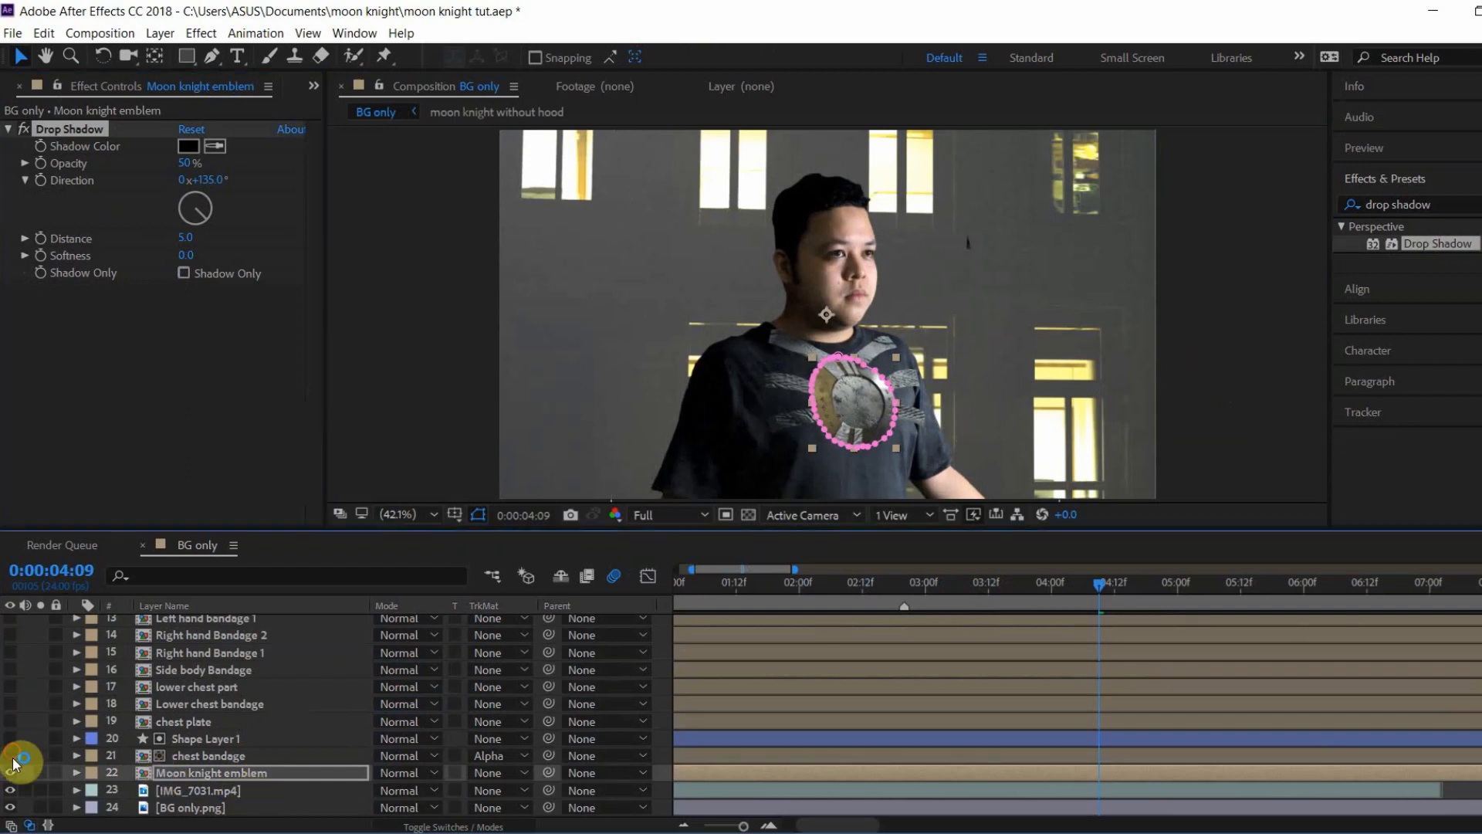
left_click_drag(834, 386, 816, 307)
left_click(1178, 294)
scroll(1178, 295, "up", 1)
left_click(199, 772)
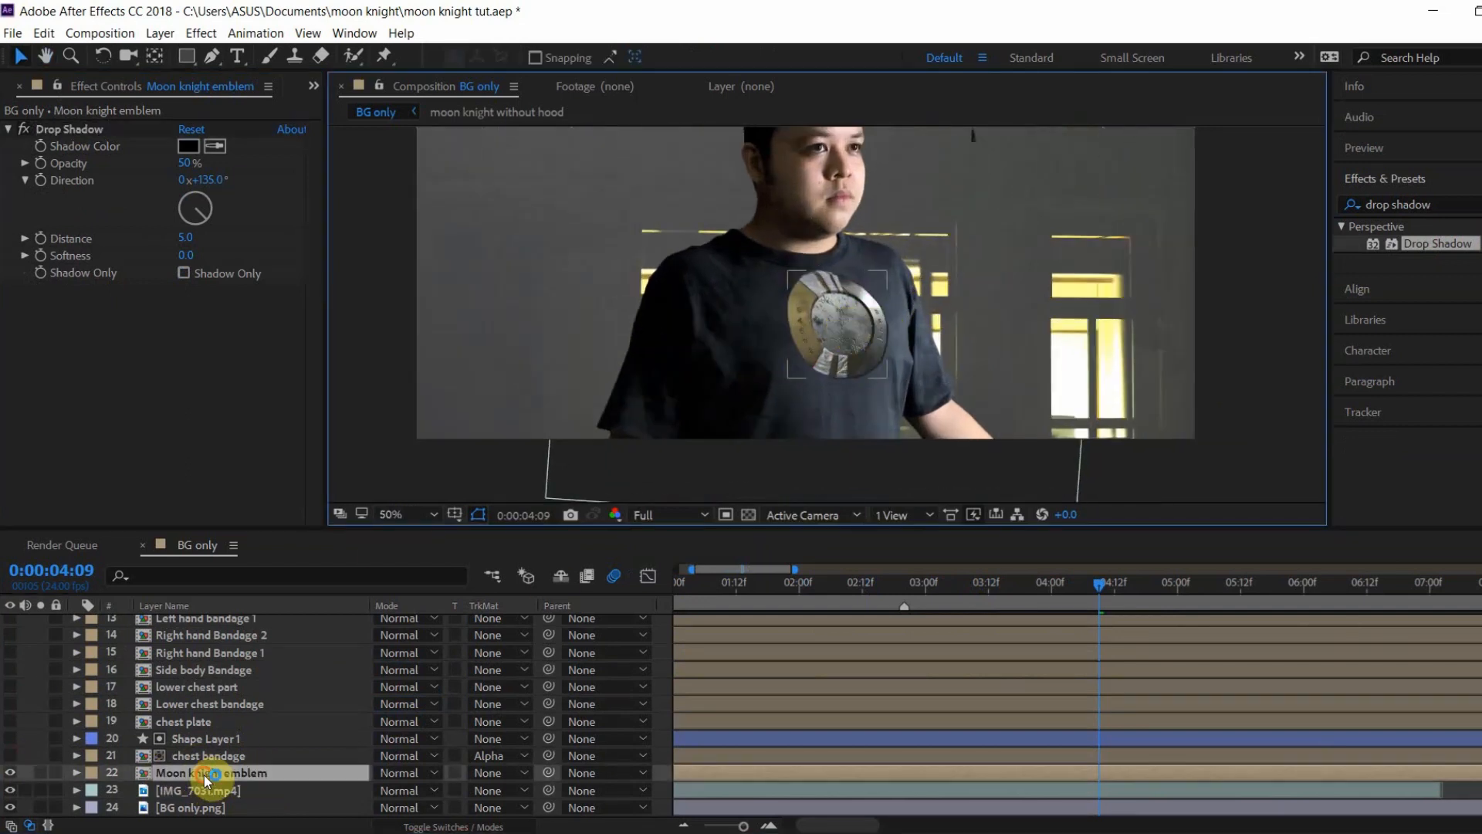
scroll(825, 301, "up", 2)
left_click_drag(185, 240, 134, 253)
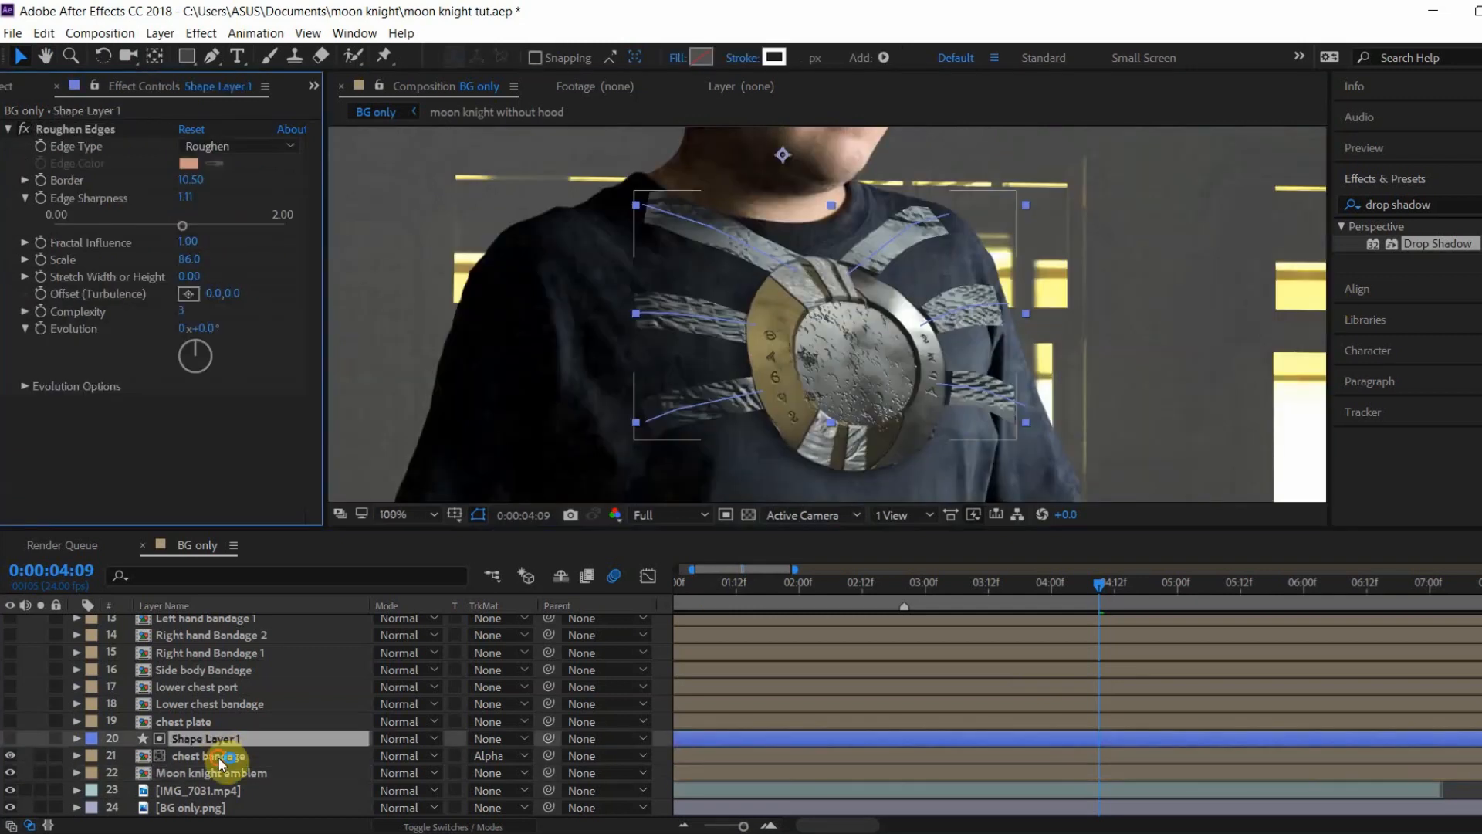
Step: Pre-compose Shape Layer 1 and the chest bandage layer into a composition named "chest bandage part"
left_click(220, 755)
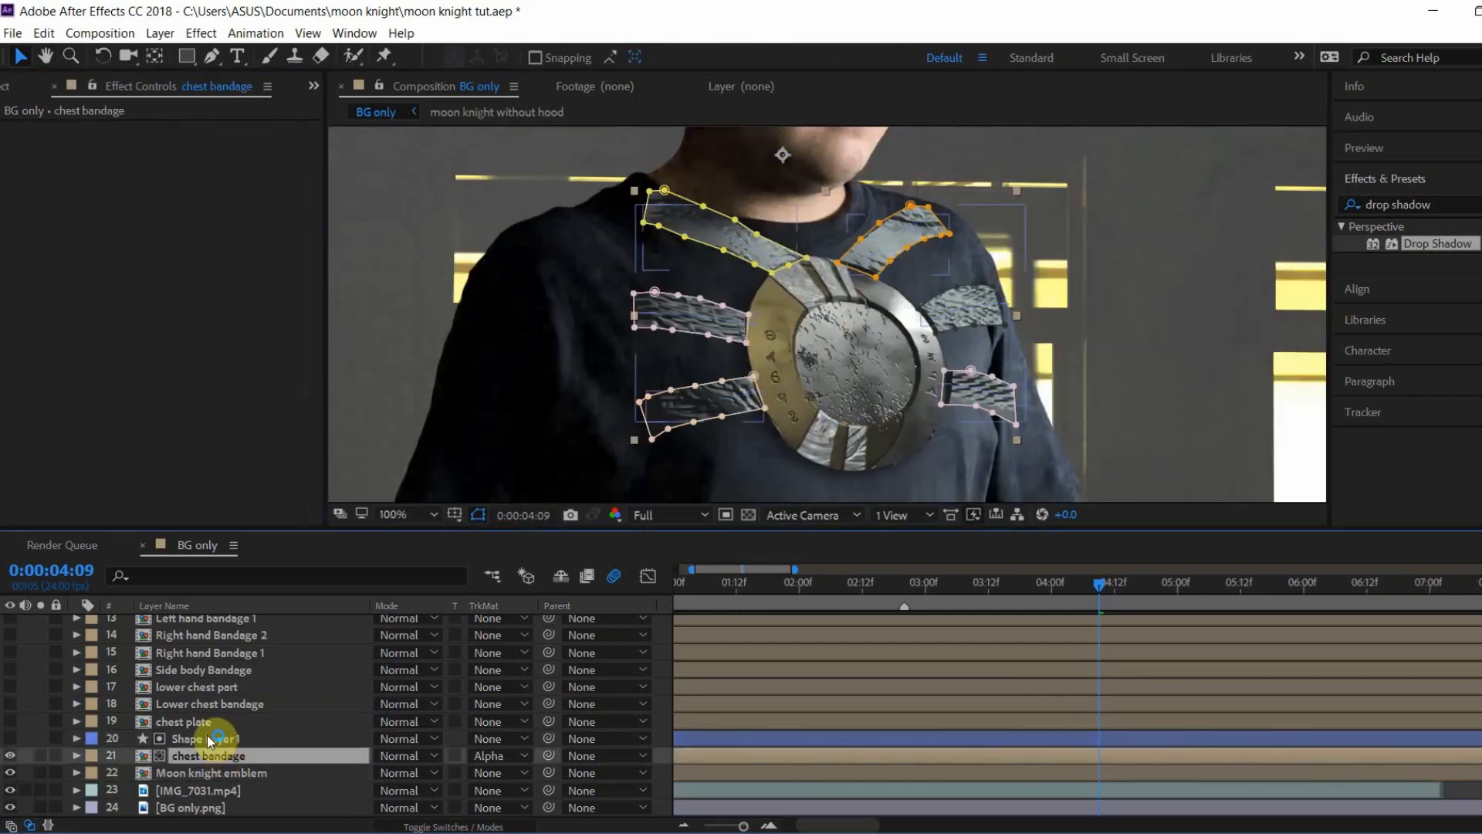
left_click(219, 740, "shift")
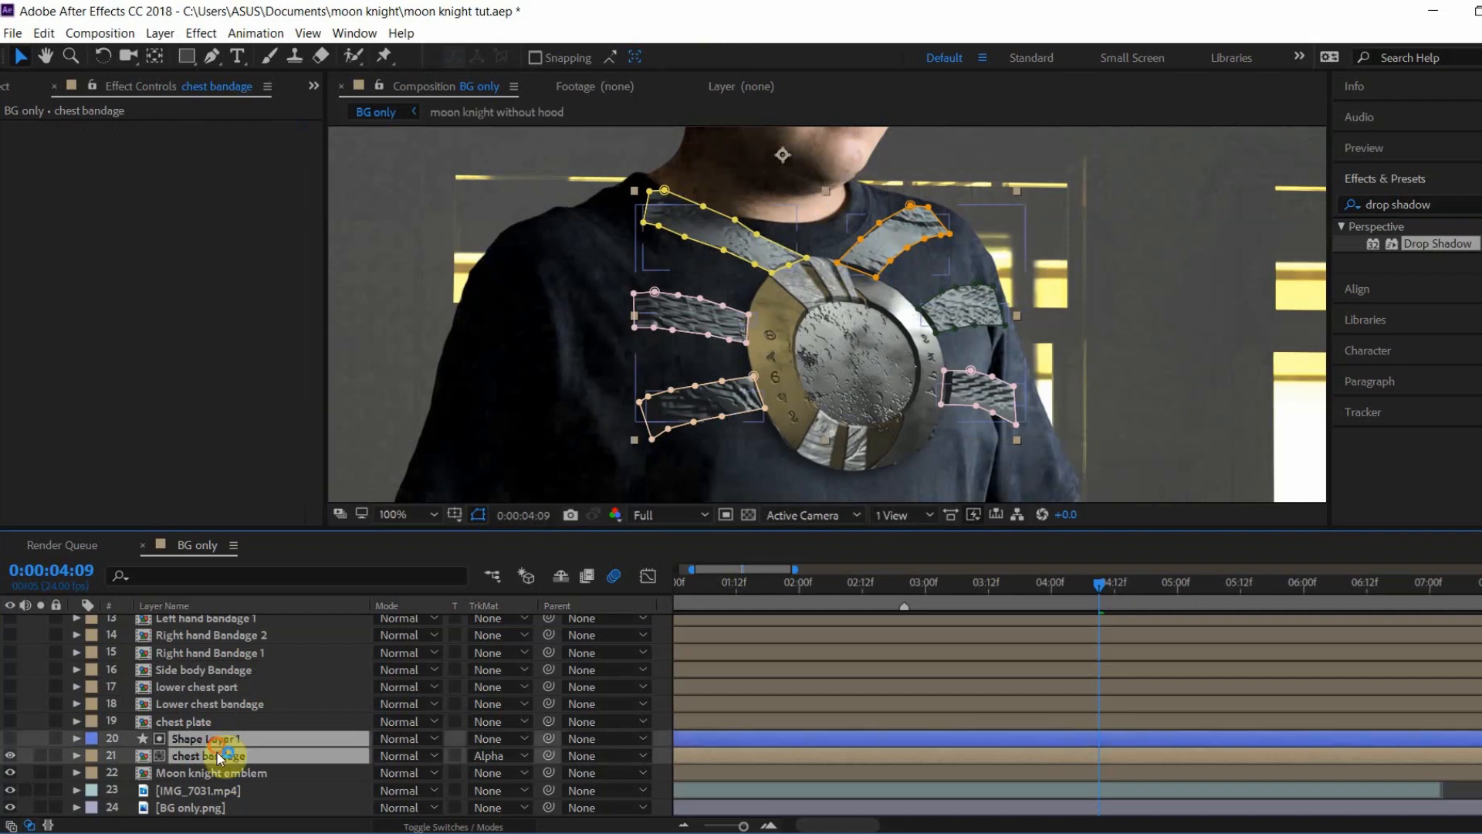
key("ctrl+shift+c")
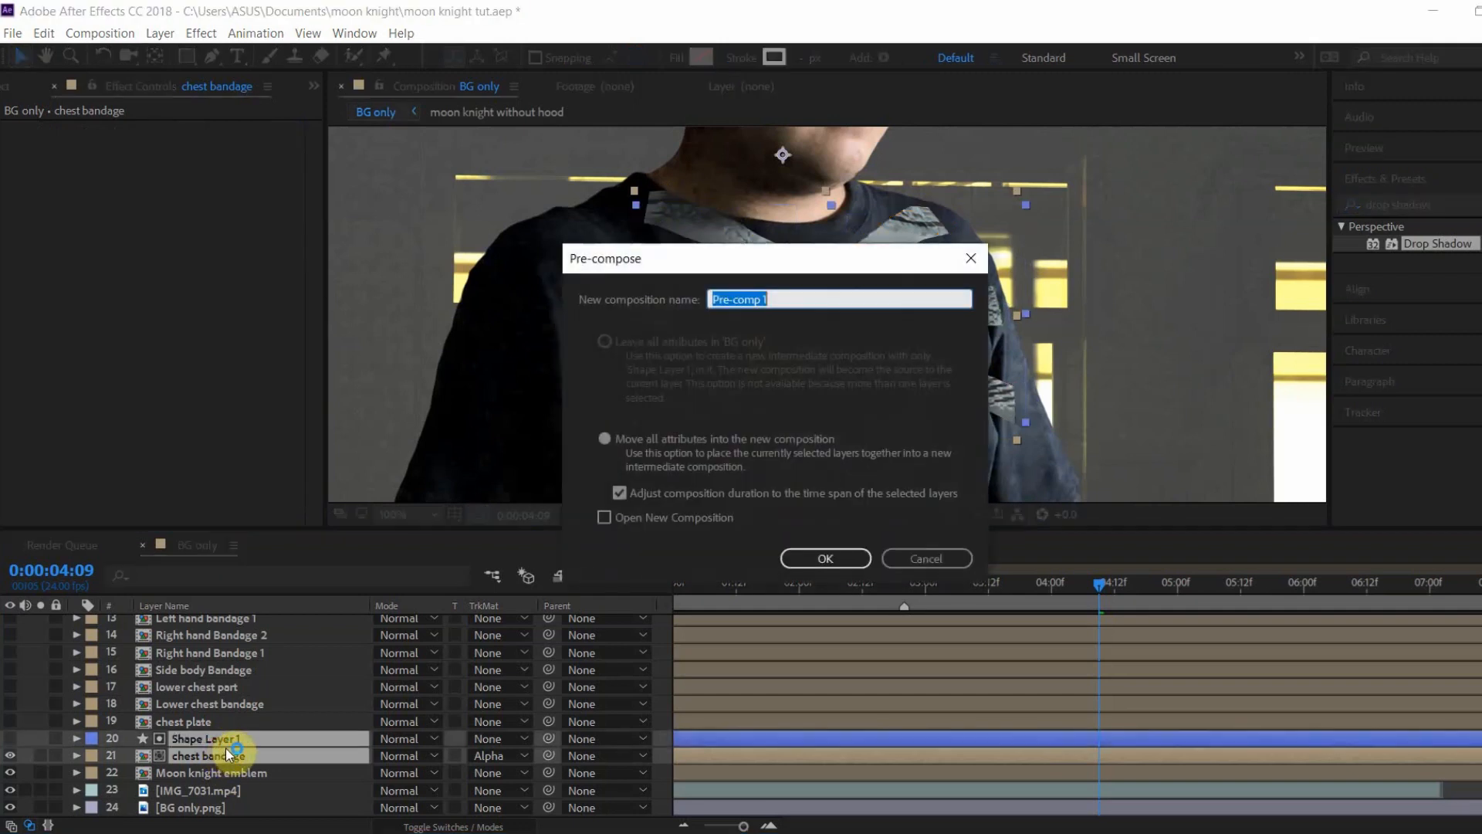
type("chest bandage part")
key("Return")
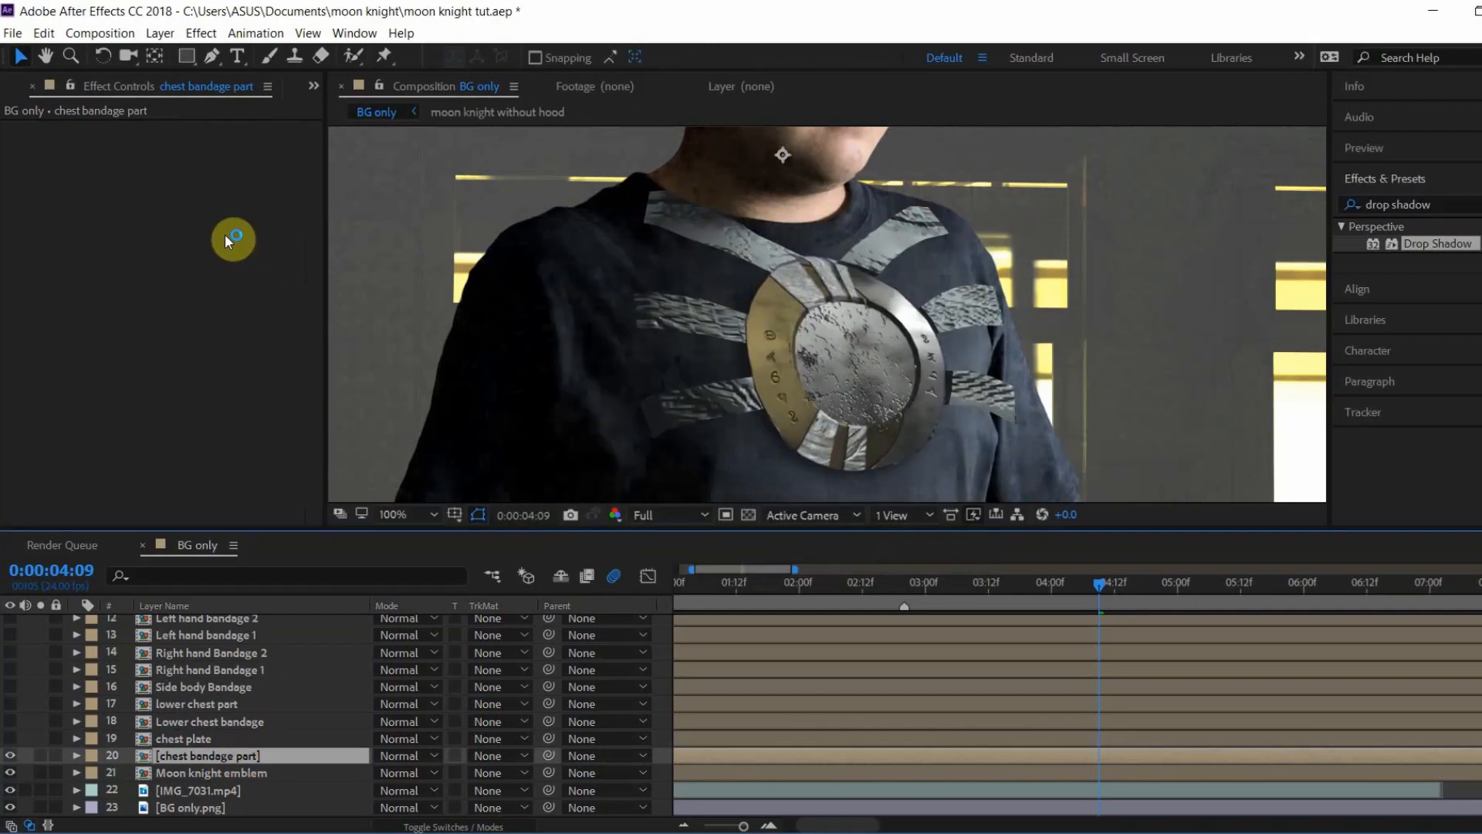
Step: Give chest bandage part a Drop Shadow with opacity 60%, direction -122°, distance 10 and softness 21, and place it below the Moon knight emblem
left_click_drag(754, 318, 920, 267)
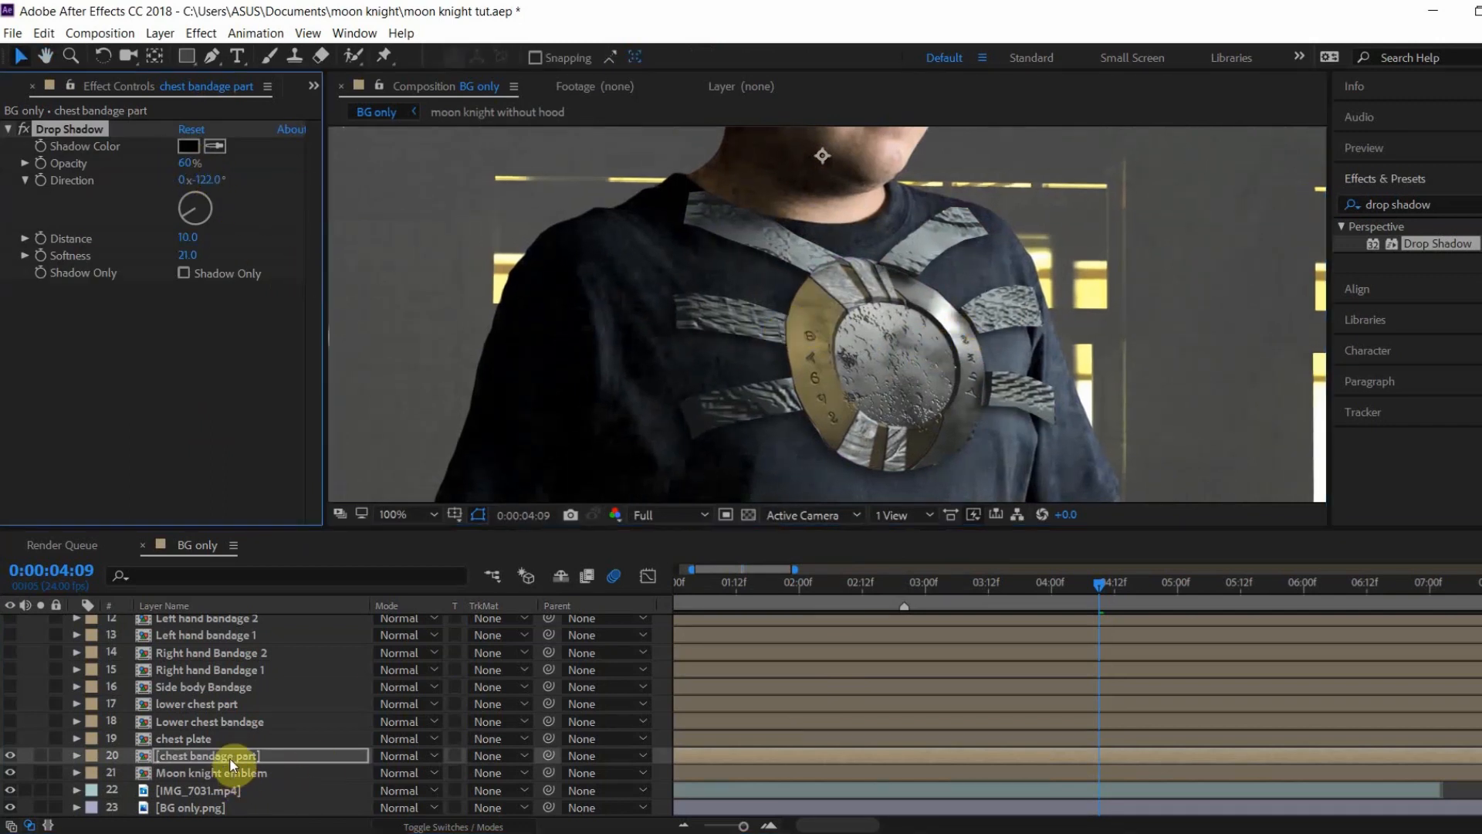
left_click_drag(230, 757, 271, 778)
scroll(784, 297, "down", 1)
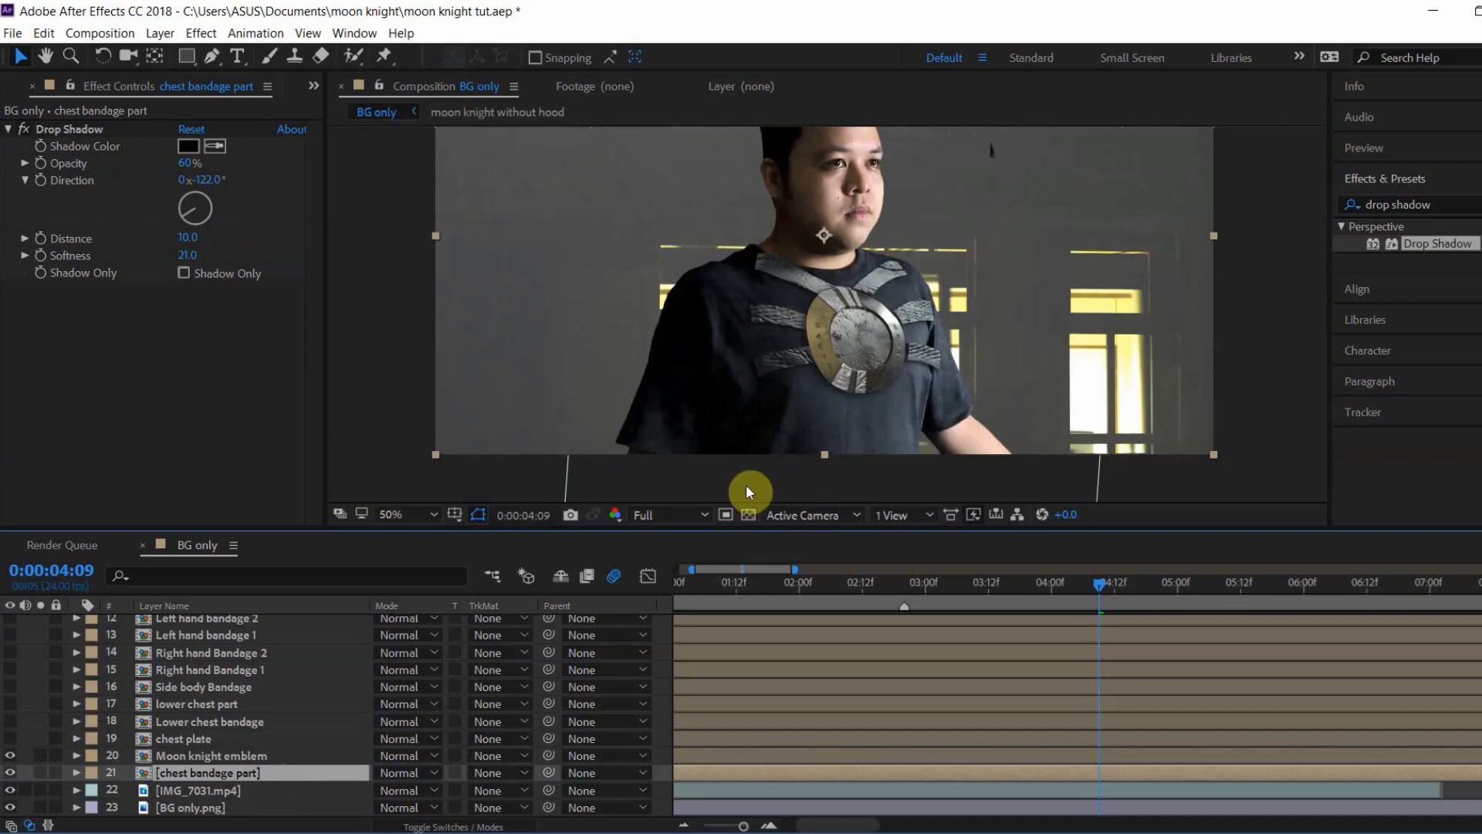
Step: Lower the preview resolution to Third and play the emblem and bandage animation from the start
left_click(679, 515)
left_click(696, 601)
left_click_drag(745, 825, 722, 826)
left_click_drag(718, 585, 678, 585)
scroll(791, 332, "down", 1)
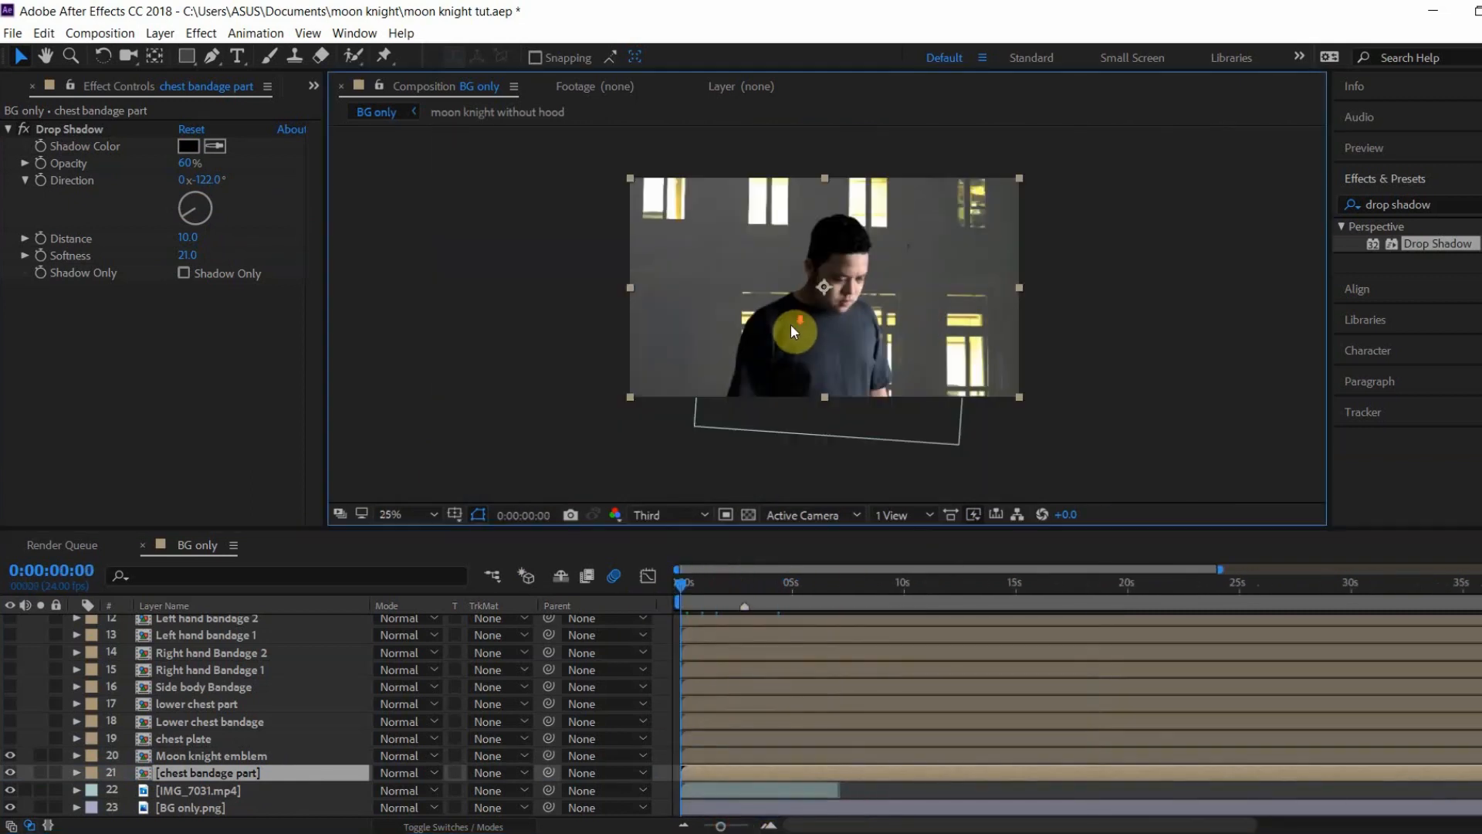
key("space")
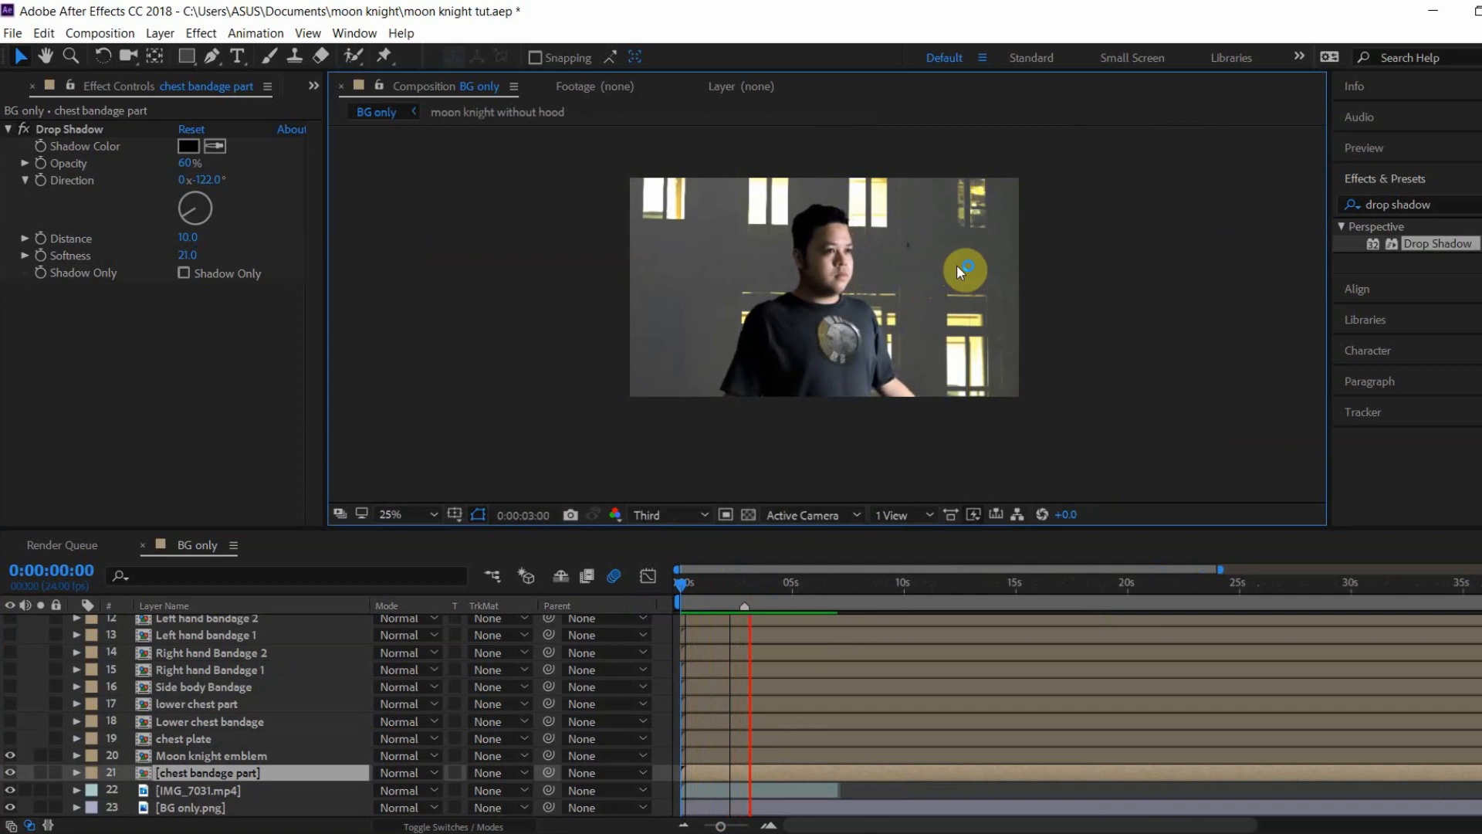
key("space")
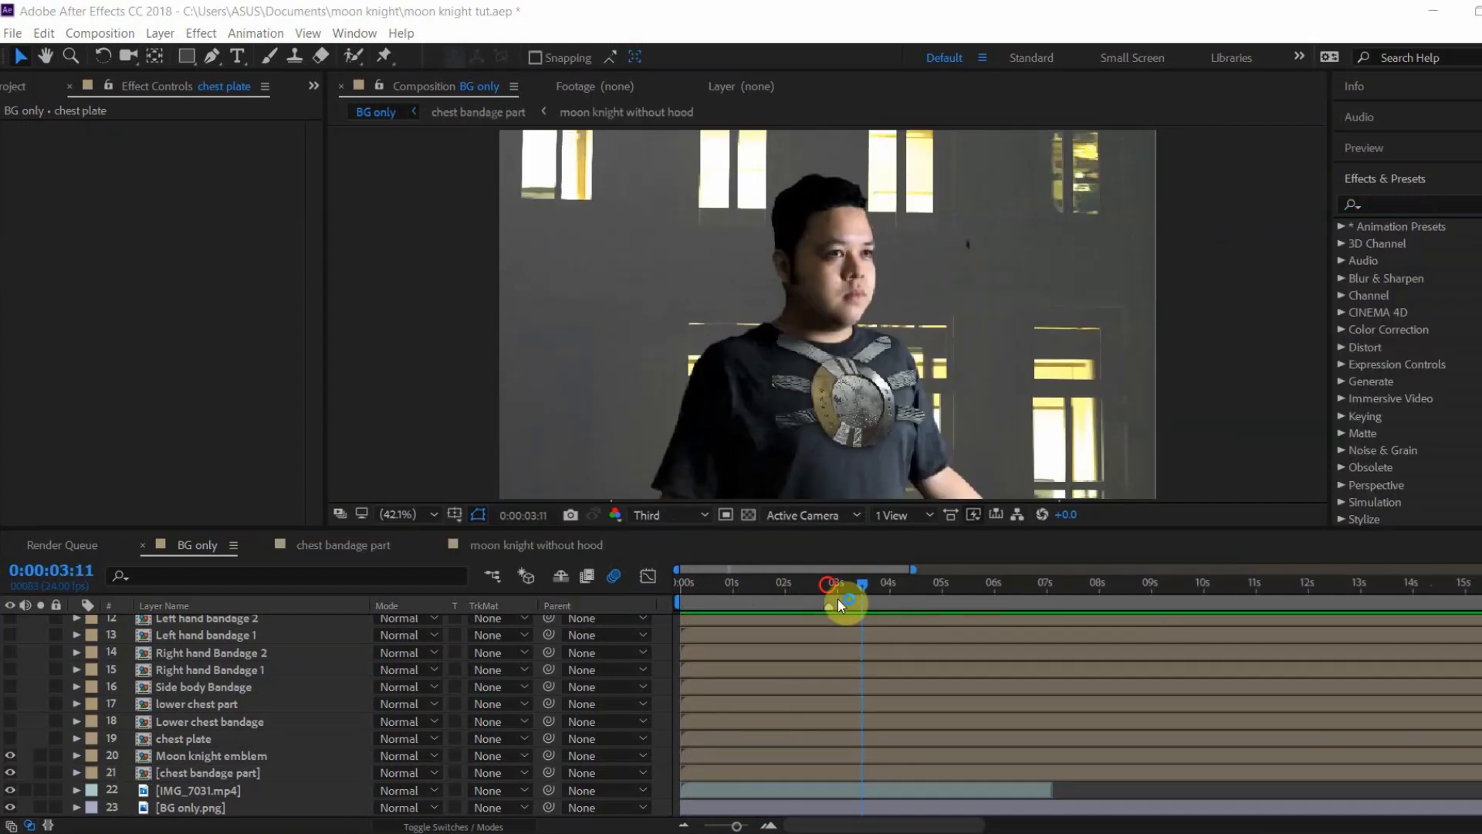
key("space")
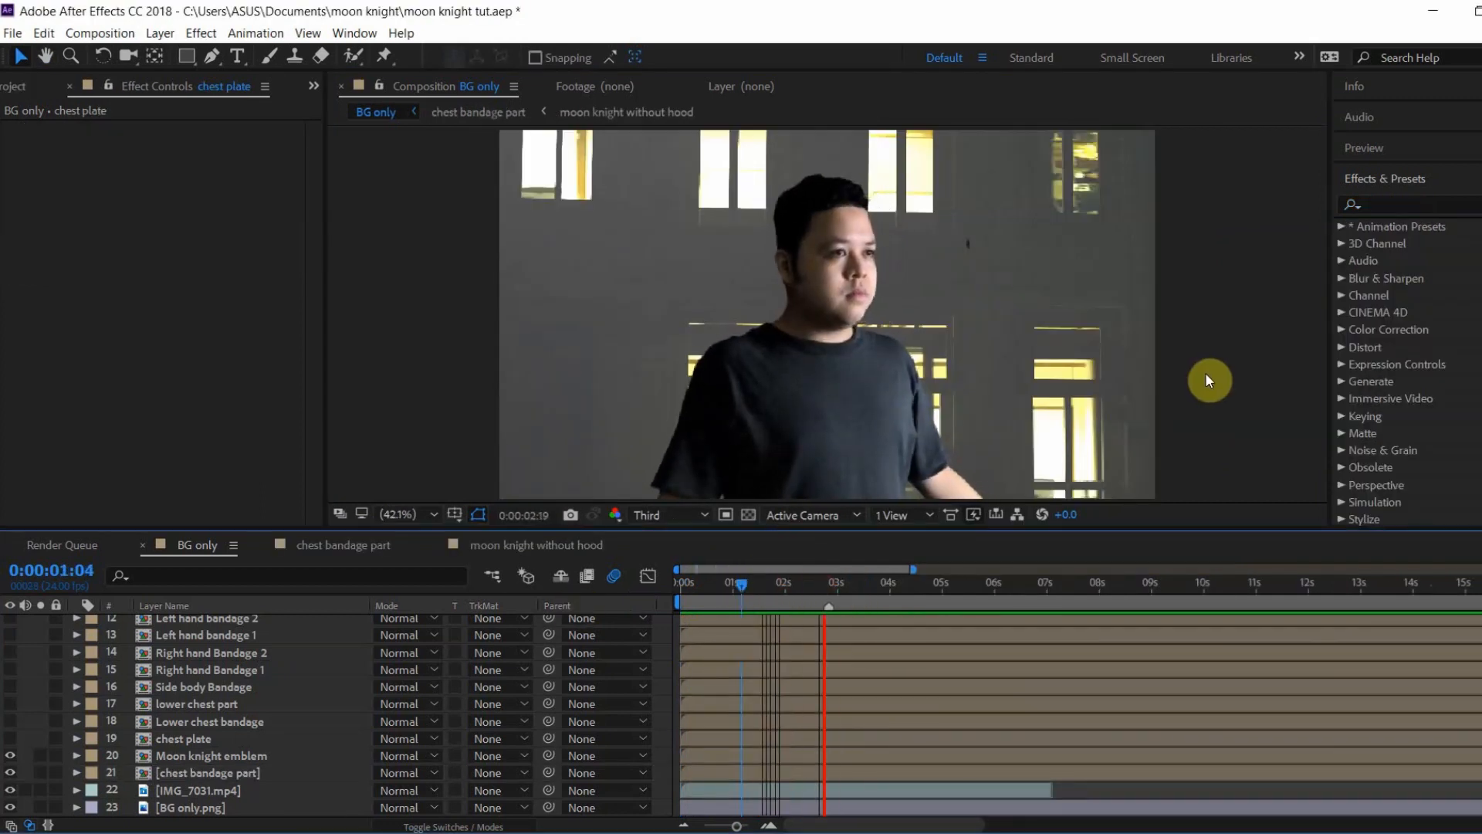
Step: Go to 0:00:03:11 and compare the chest with the chest plate layer shown and hidden
mouse_move(878, 584)
left_mouse_down()
mouse_move(845, 593)
mouse_move(861, 594)
left_mouse_up()
left_click(7, 739)
left_click(7, 739)
left_click(7, 738)
left_click(7, 739)
left_click(7, 739)
left_click(7, 739)
Step: Create a white 1920 x 1080 solid and place it directly above the chest plate layer
left_click(160, 33)
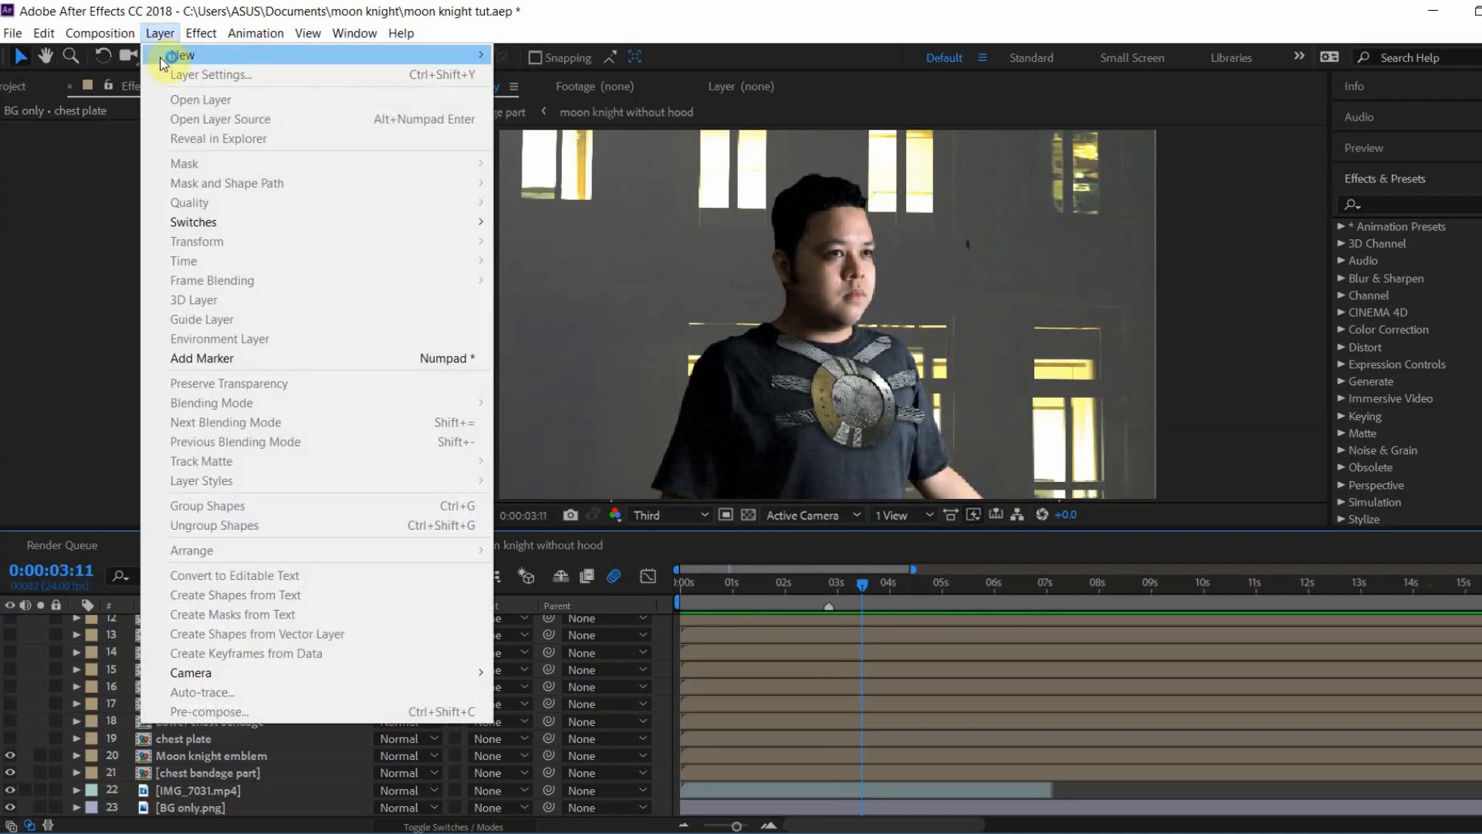
mouse_move(172, 57)
left_click(540, 79)
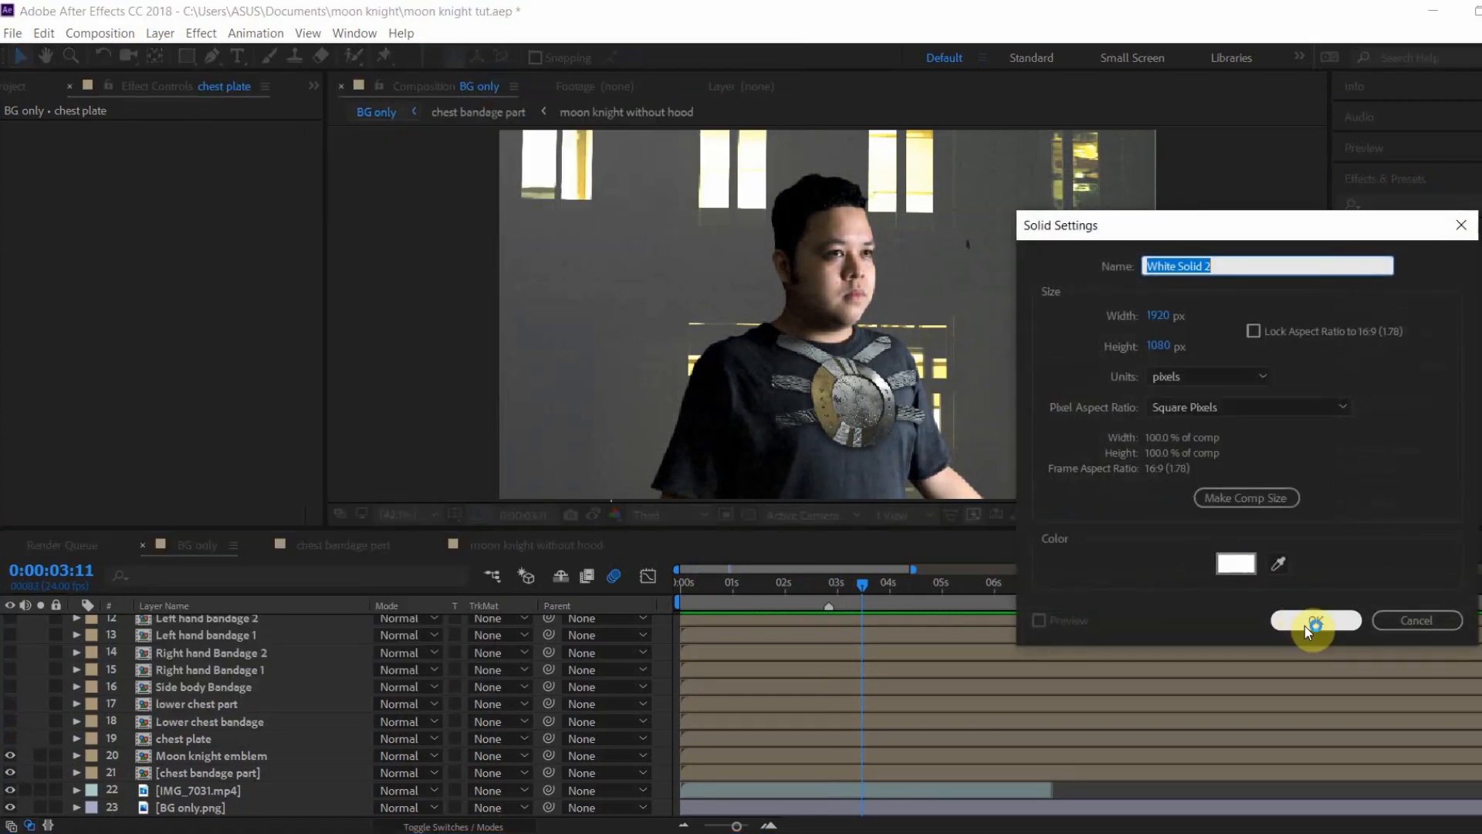
left_click(1308, 625)
left_click_drag(205, 811, 199, 730)
Step: Find the Fractal Noise effect and apply it to White Solid 2
left_click(1443, 202)
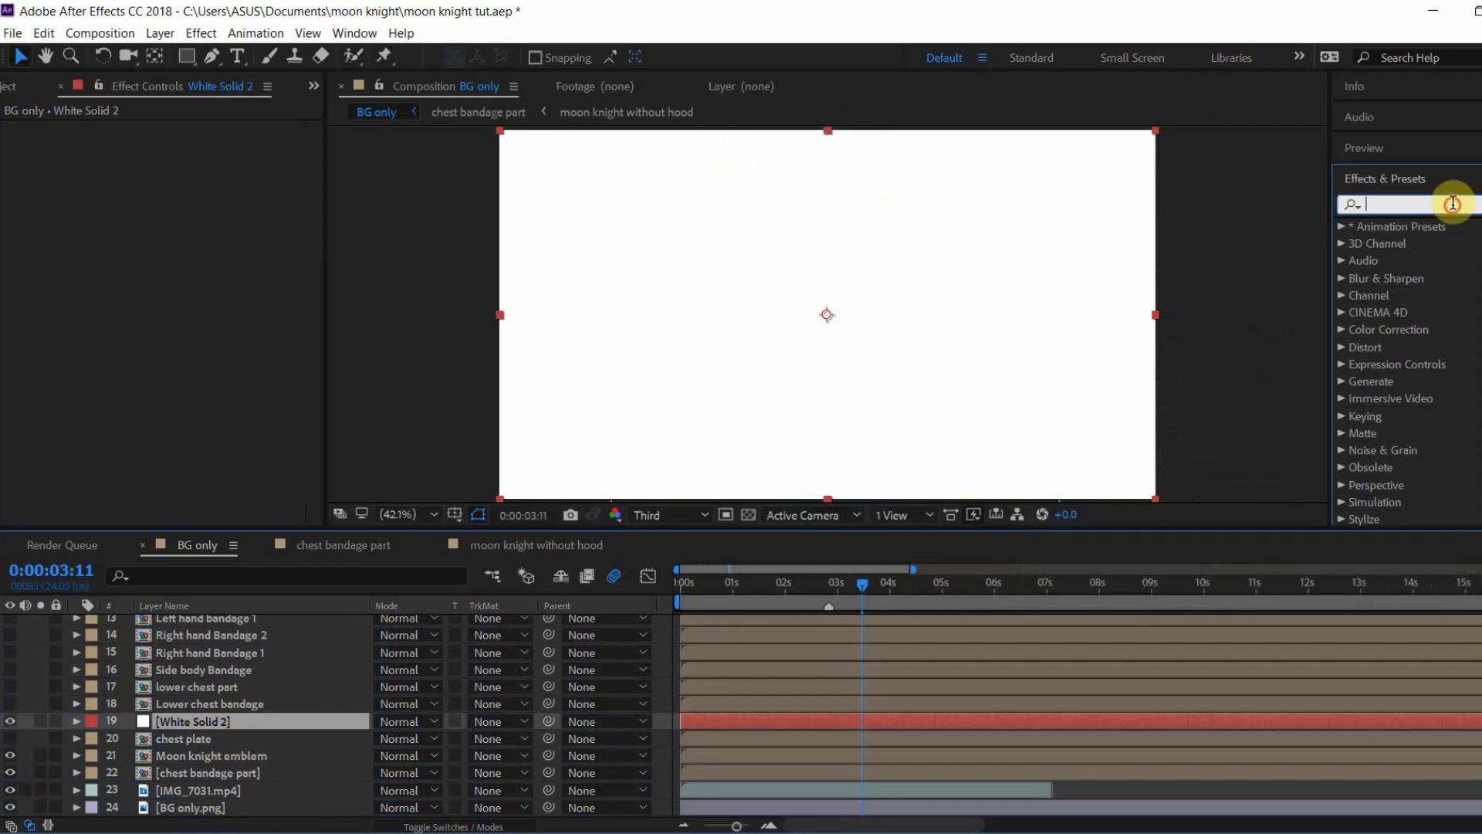
type("fract")
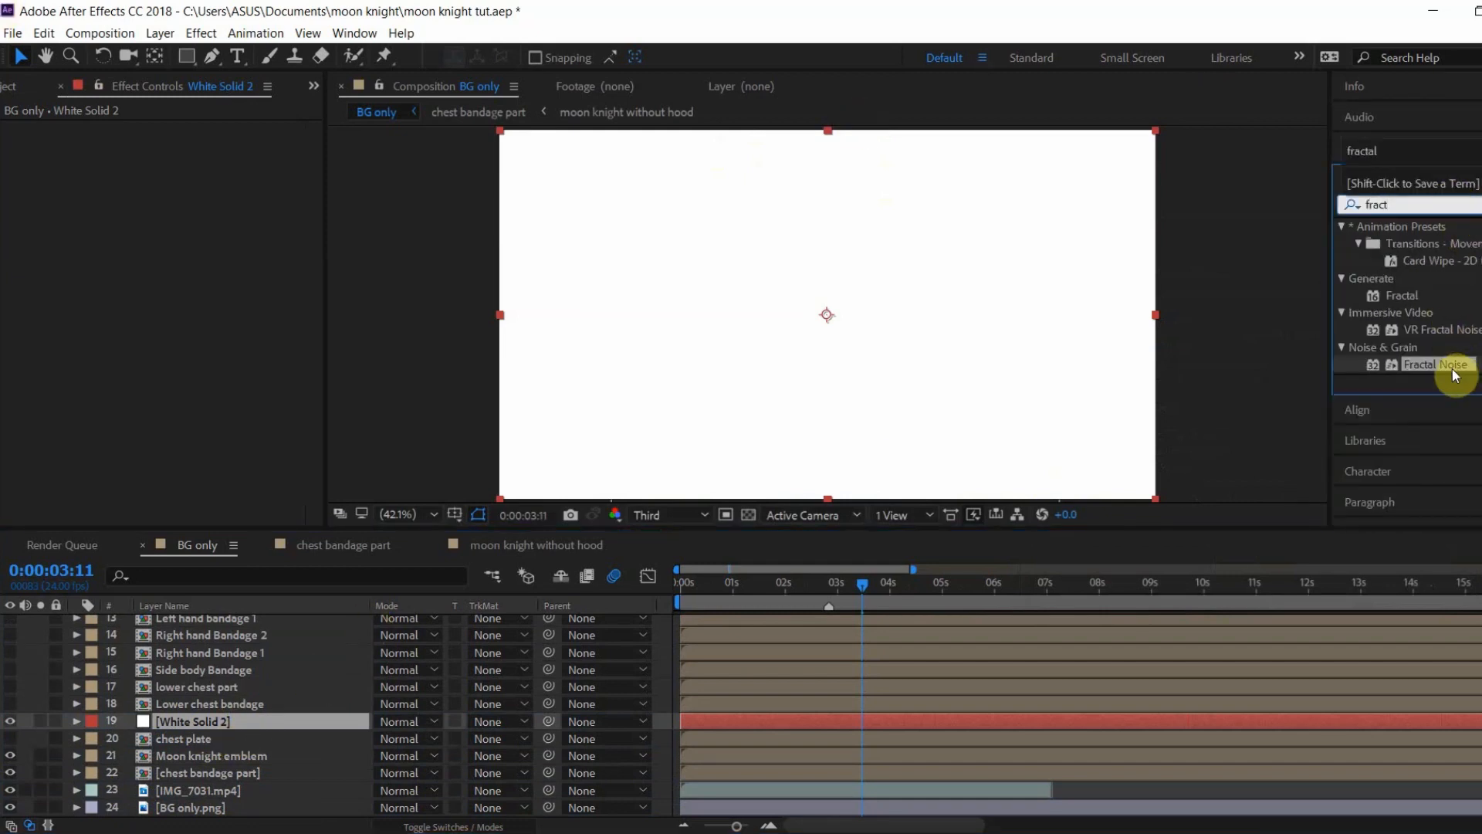
left_click_drag(1454, 376, 261, 721)
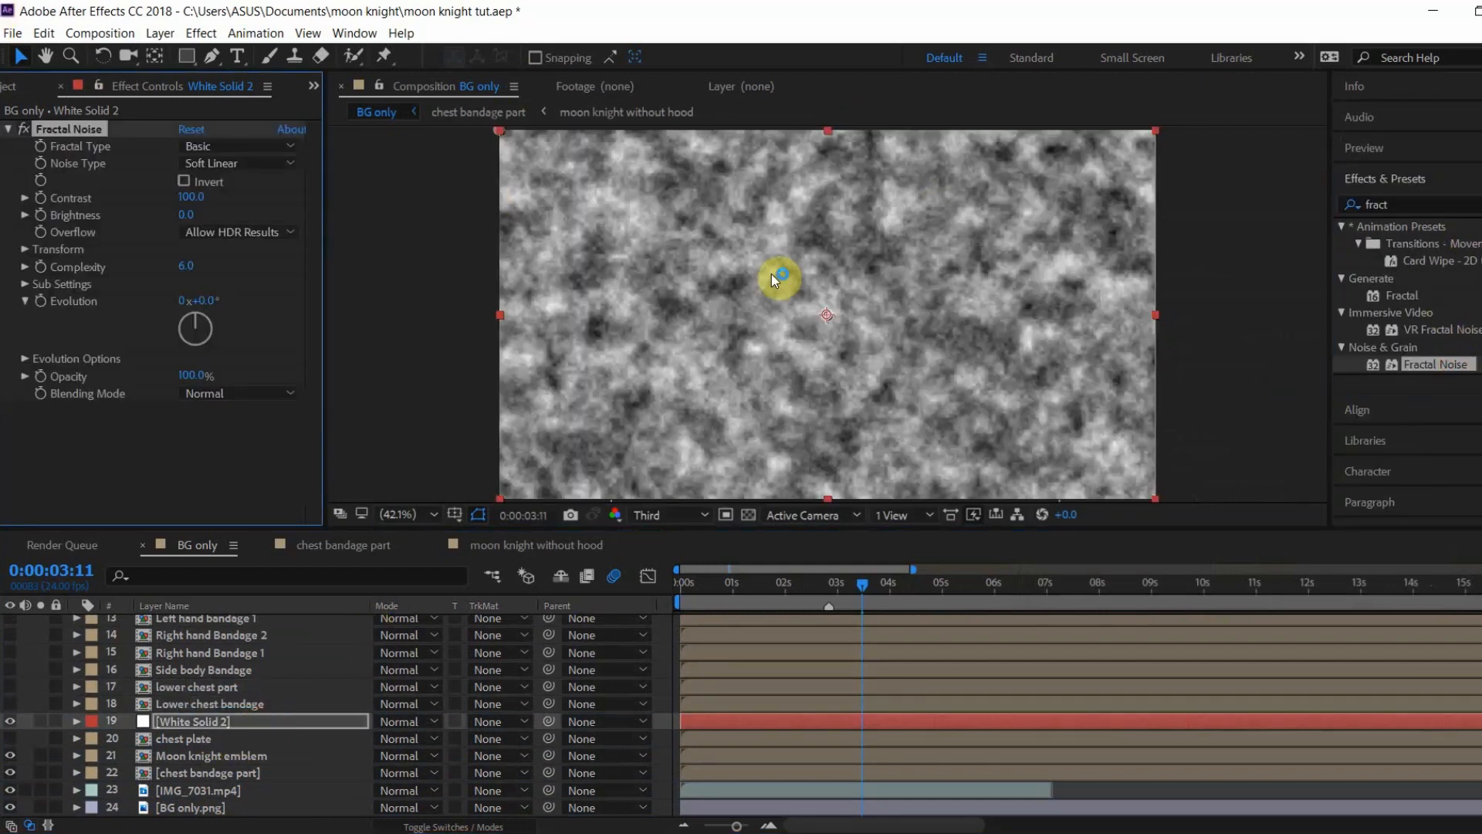
Step: Set the Fractal Noise to contrast 305, complexity 6.9, scale 64 and brightness 7, and hide White Solid 2
left_click_drag(229, 199, 385, 189)
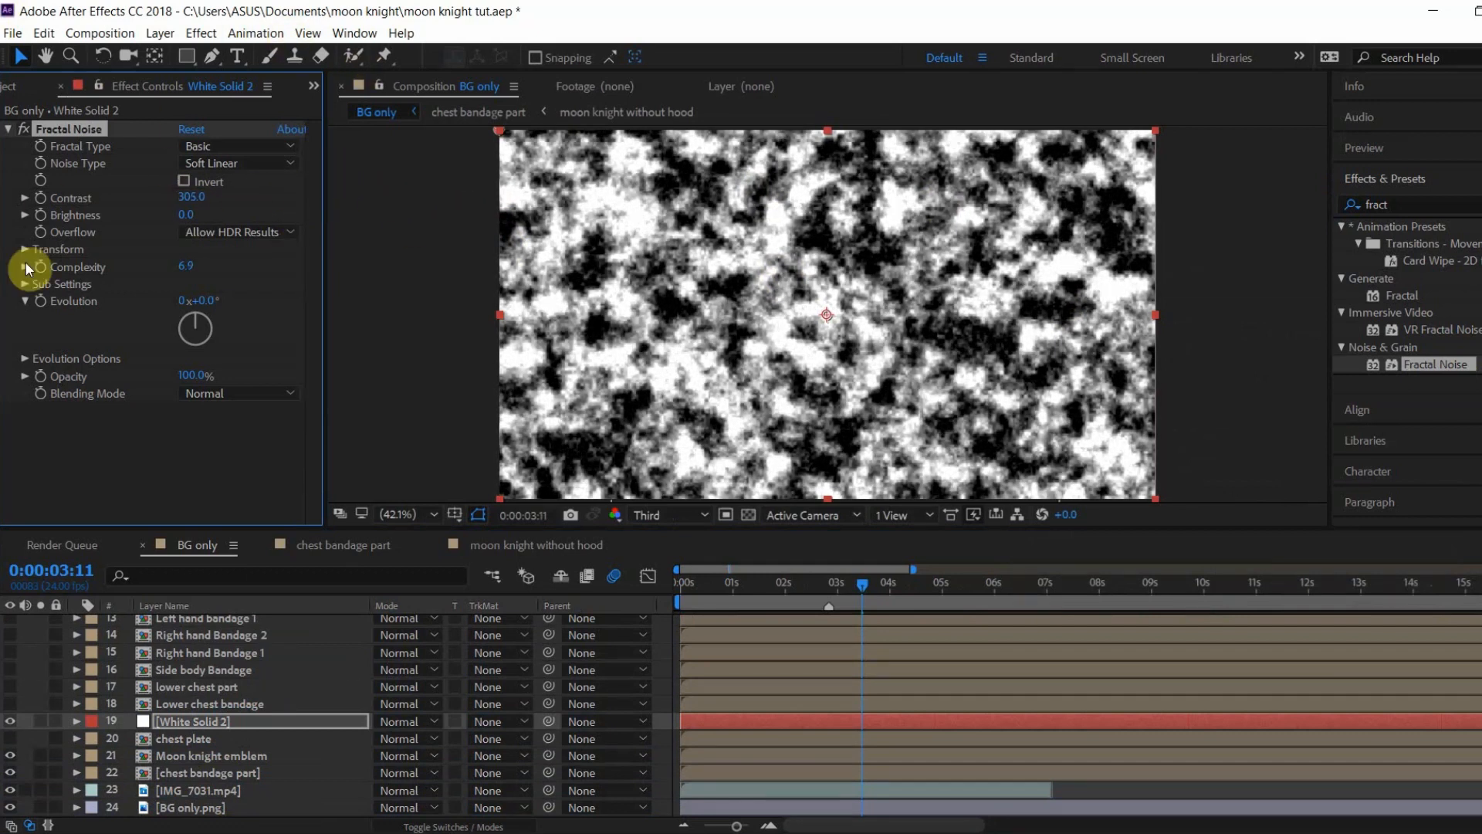
left_click(26, 250)
left_click_drag(200, 308, 157, 302)
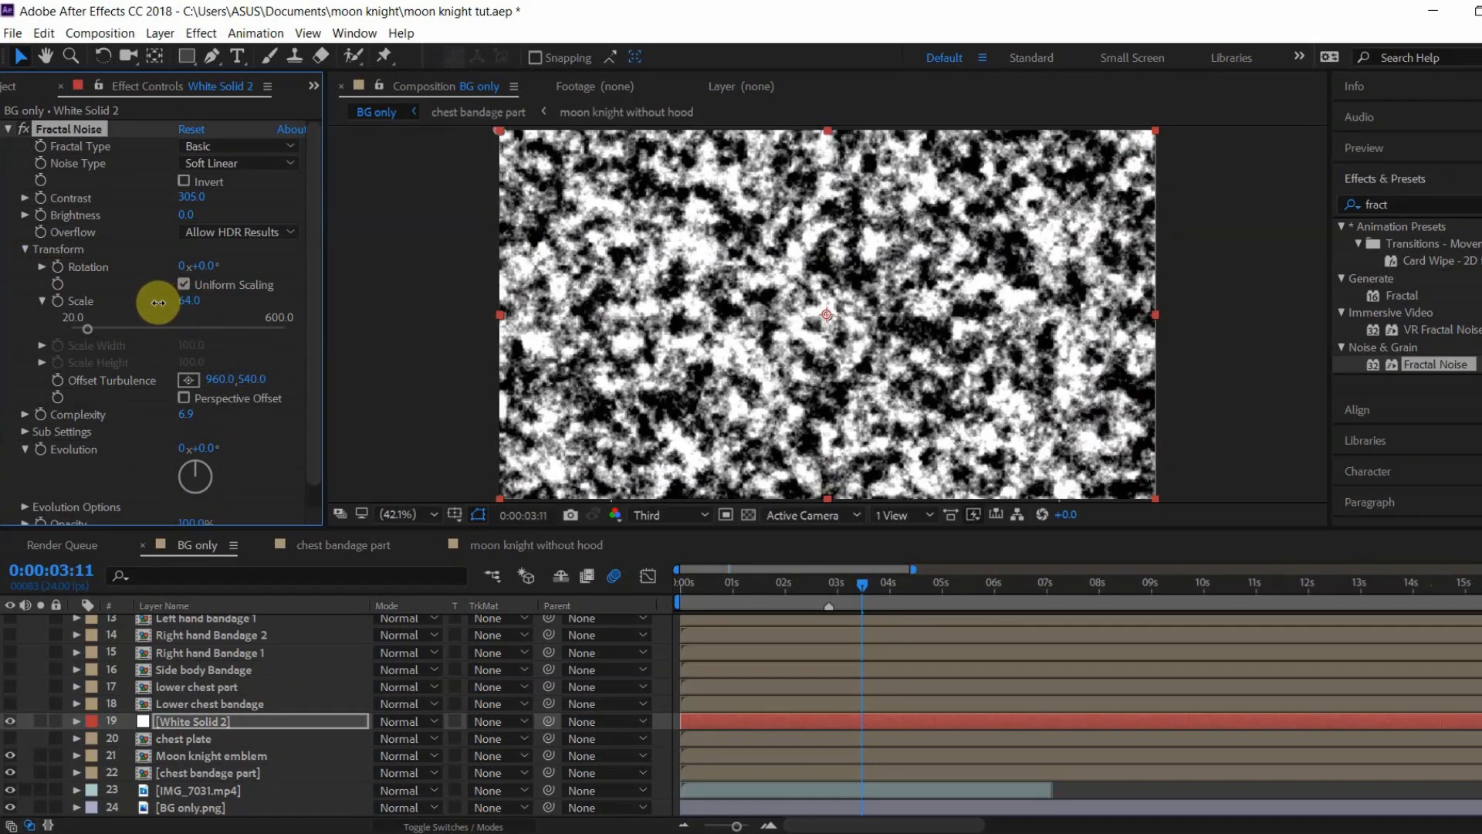
left_click_drag(185, 215, 203, 220)
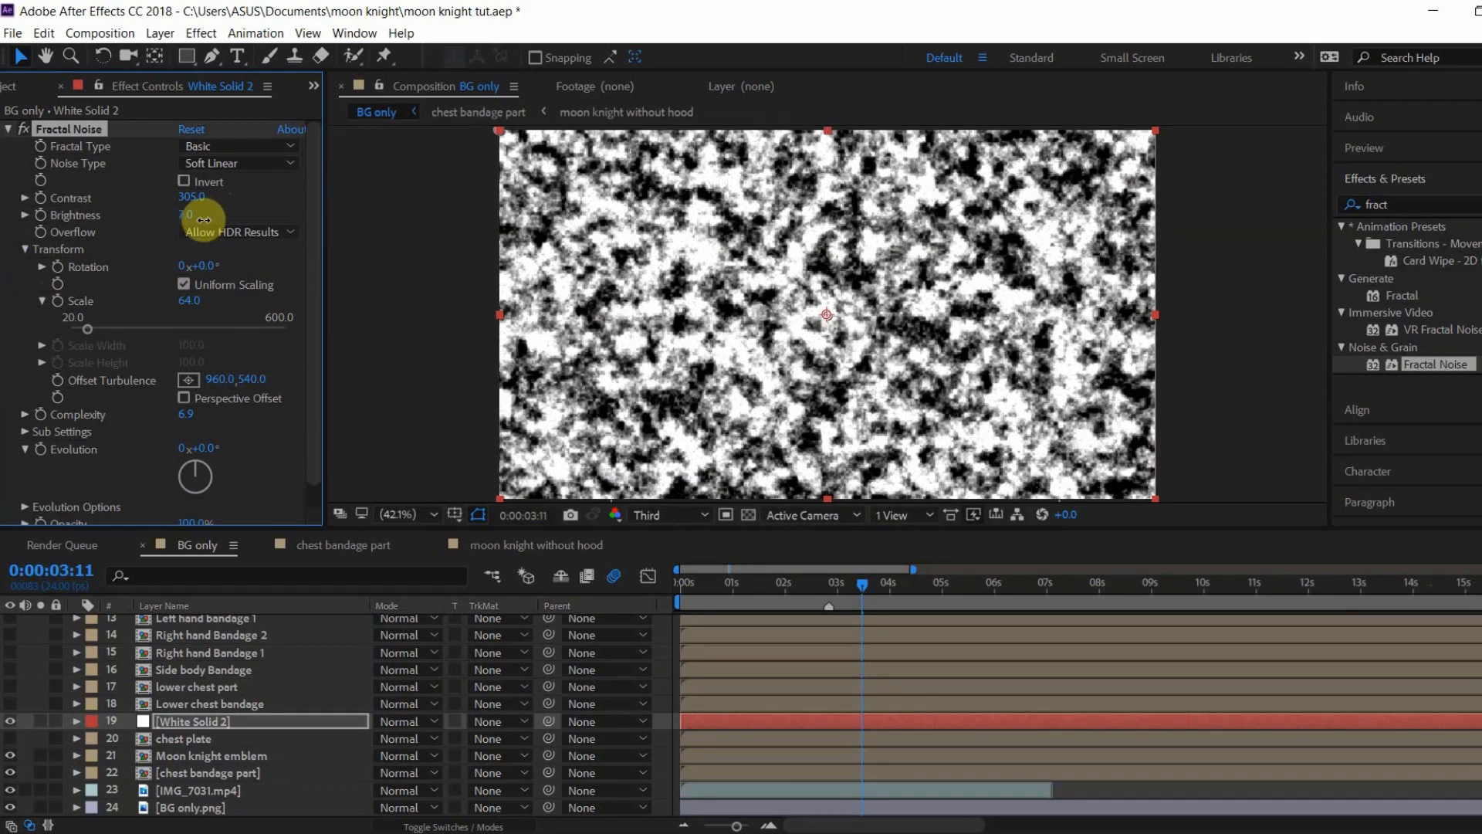
left_click(11, 720)
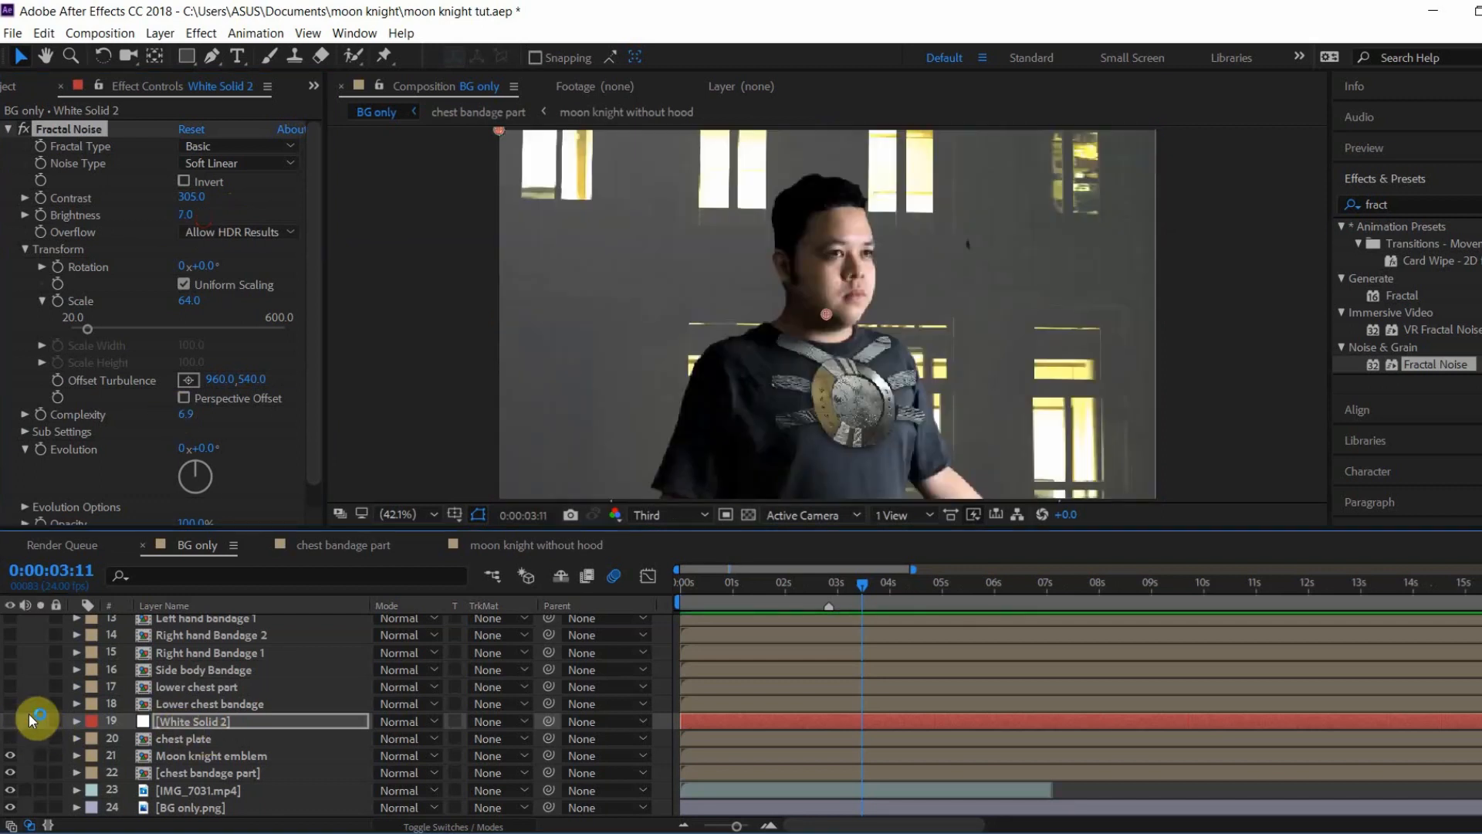
Step: Show White Solid 2 and keyframe its Fractal Noise Brightness at -185 at 0:00:03:11
left_click_drag(857, 583, 859, 581)
left_click(11, 722)
left_click_drag(184, 222, 75, 216)
left_click_drag(193, 216, 147, 218)
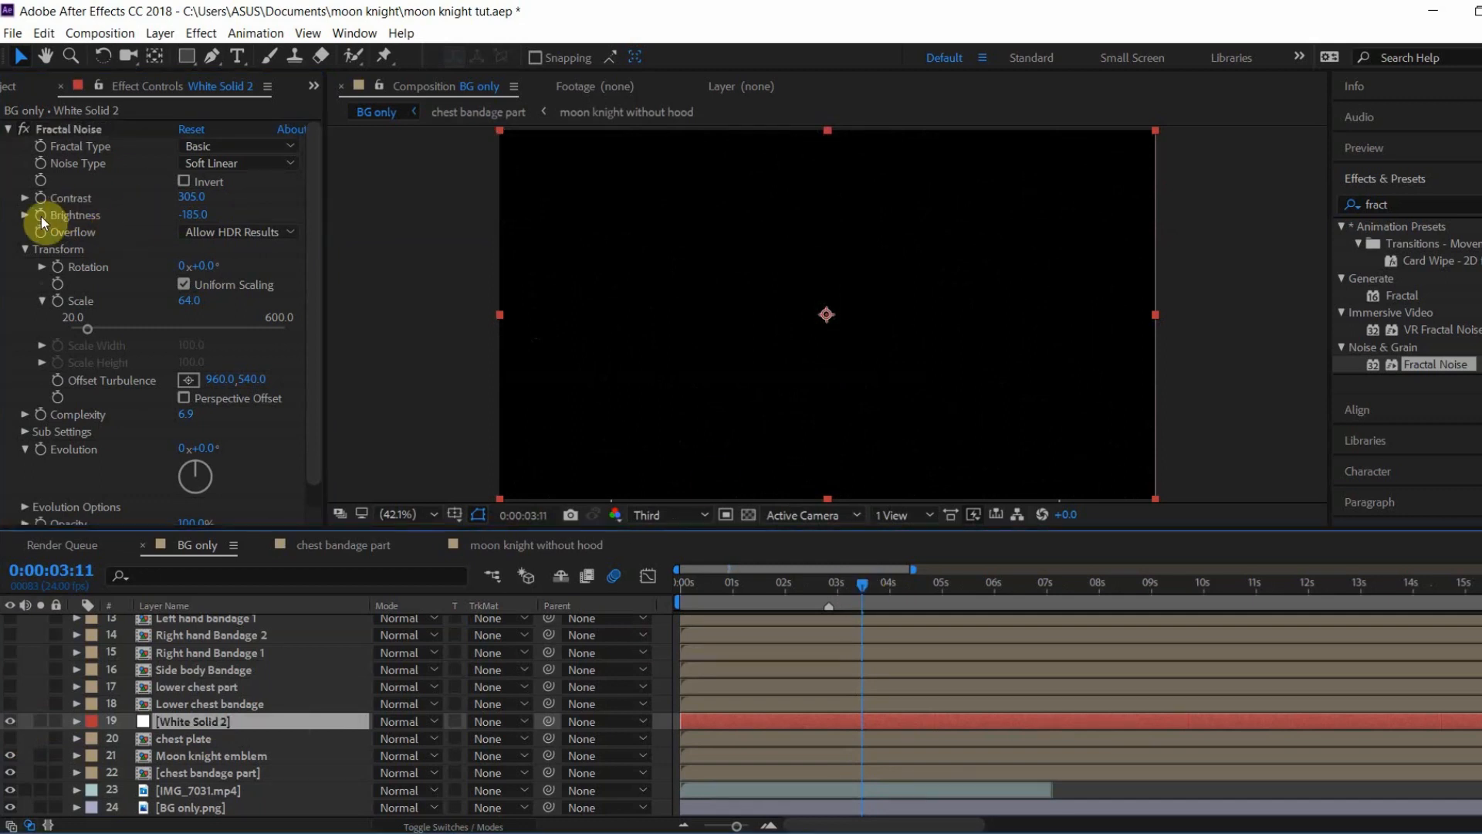
left_click(42, 222)
Step: Keyframe the Fractal Noise Brightness at 182 at 0:00:04:00 and hide White Solid 2
left_click_drag(863, 590, 891, 590)
left_click(265, 146)
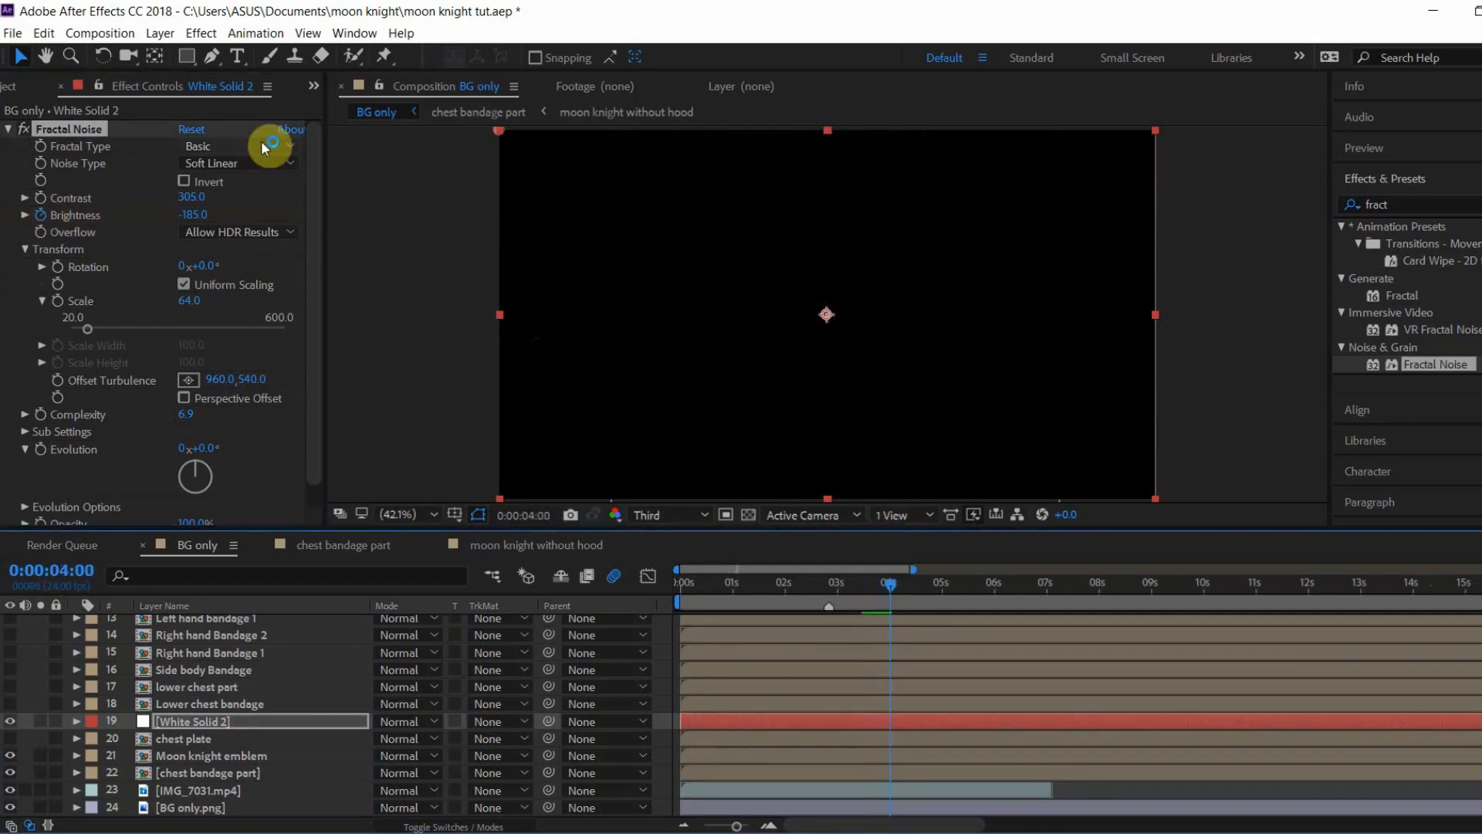
left_click_drag(195, 215, 514, 205)
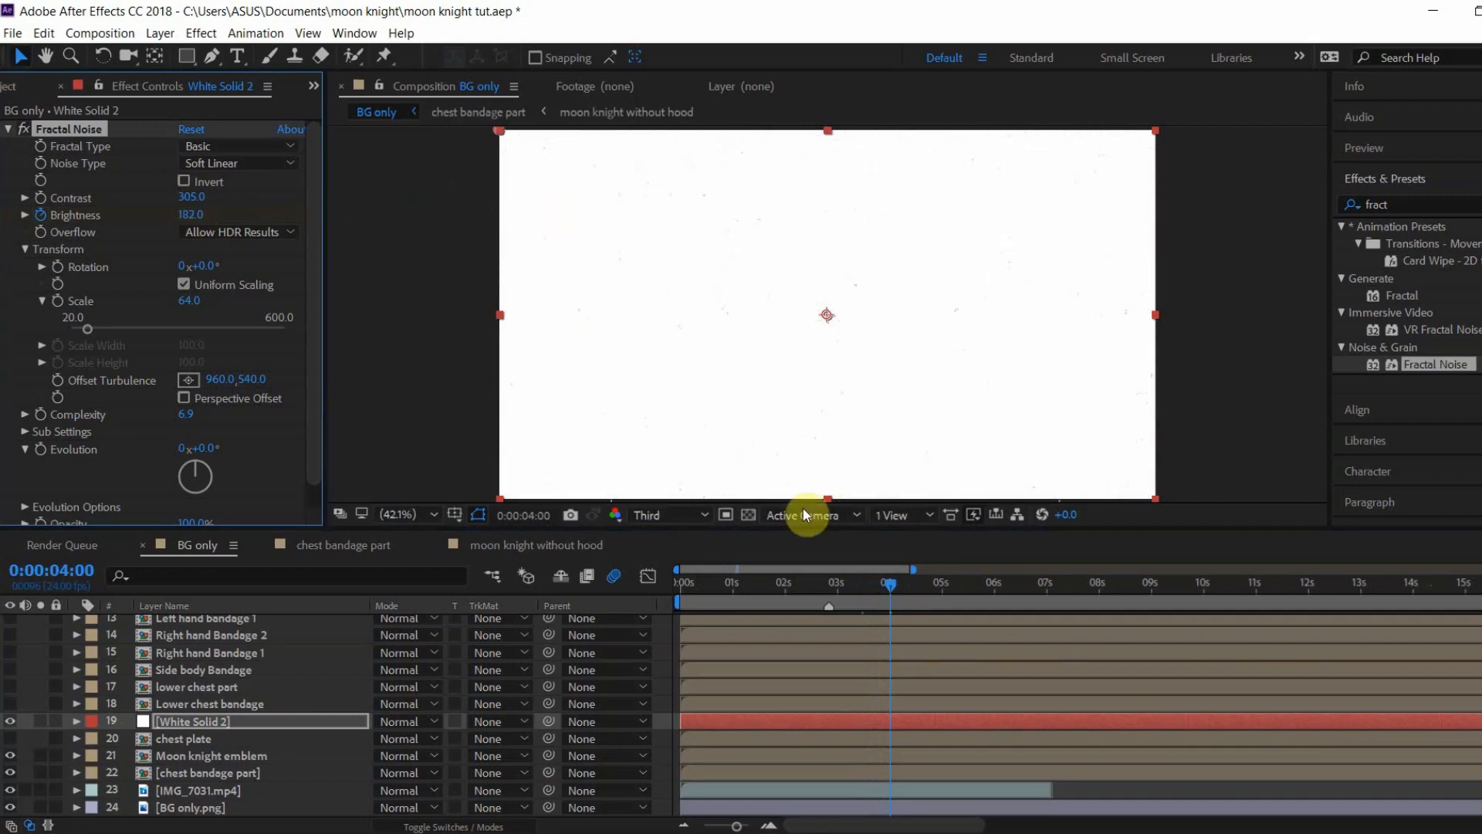
left_click(6, 719)
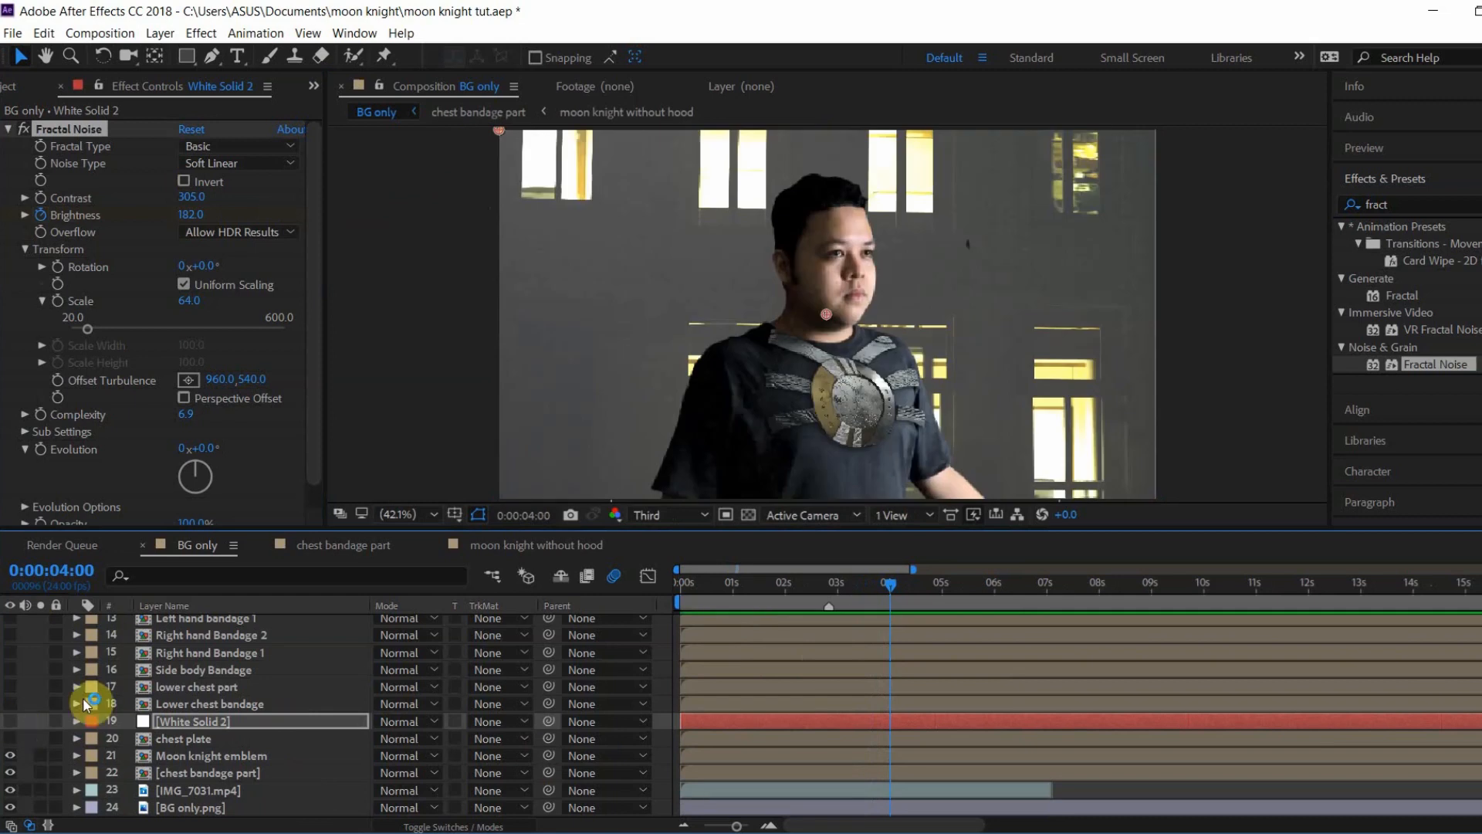
Step: Show the chest plate layer and use White Solid 2 as its luma track matte
left_click(179, 742)
left_click(512, 739)
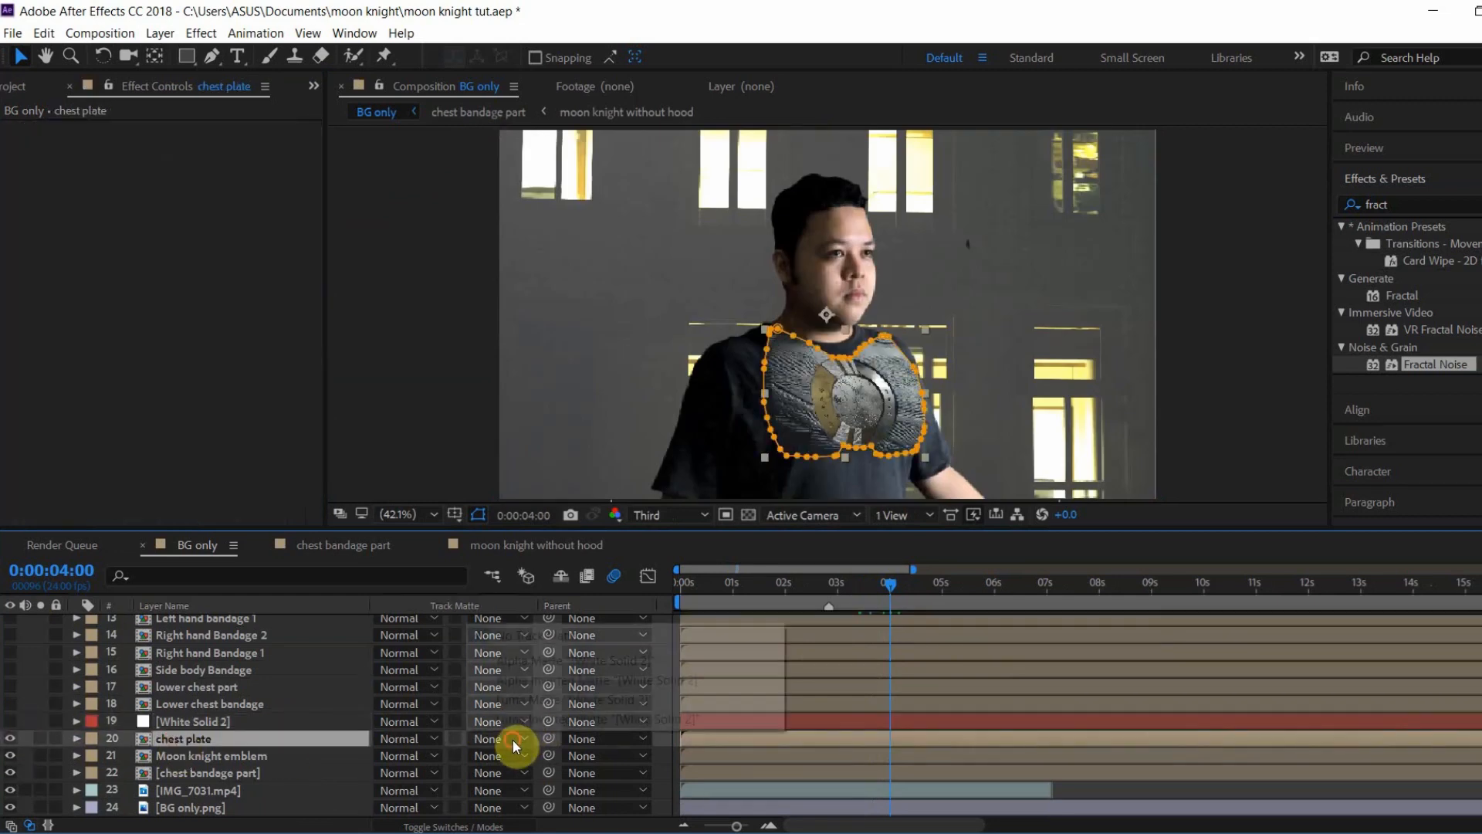
left_click(540, 700)
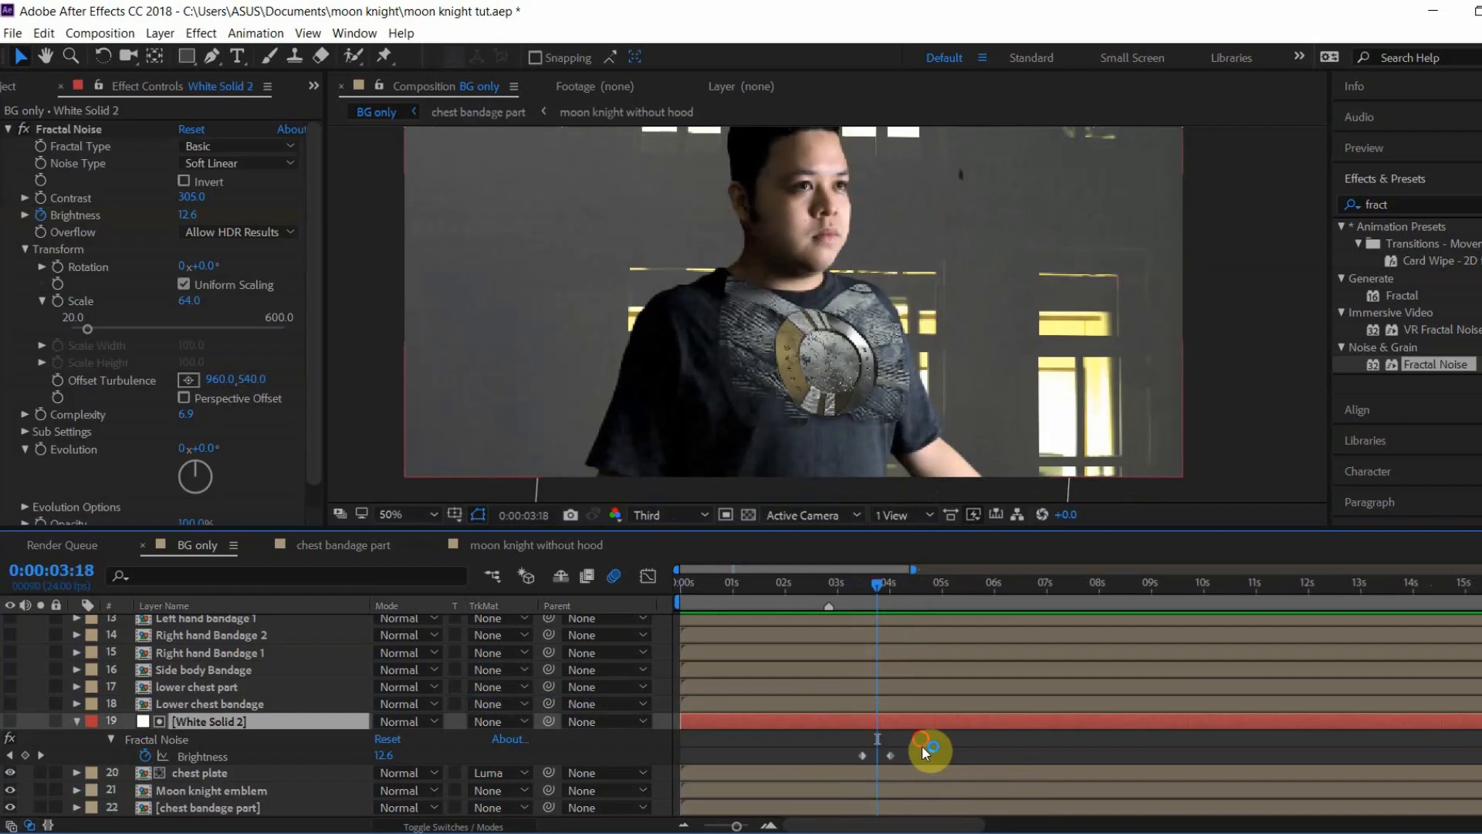
Step: Ease White Solid 2's two Brightness keyframes and shorten both easing handles in the speed graph
left_click(859, 766)
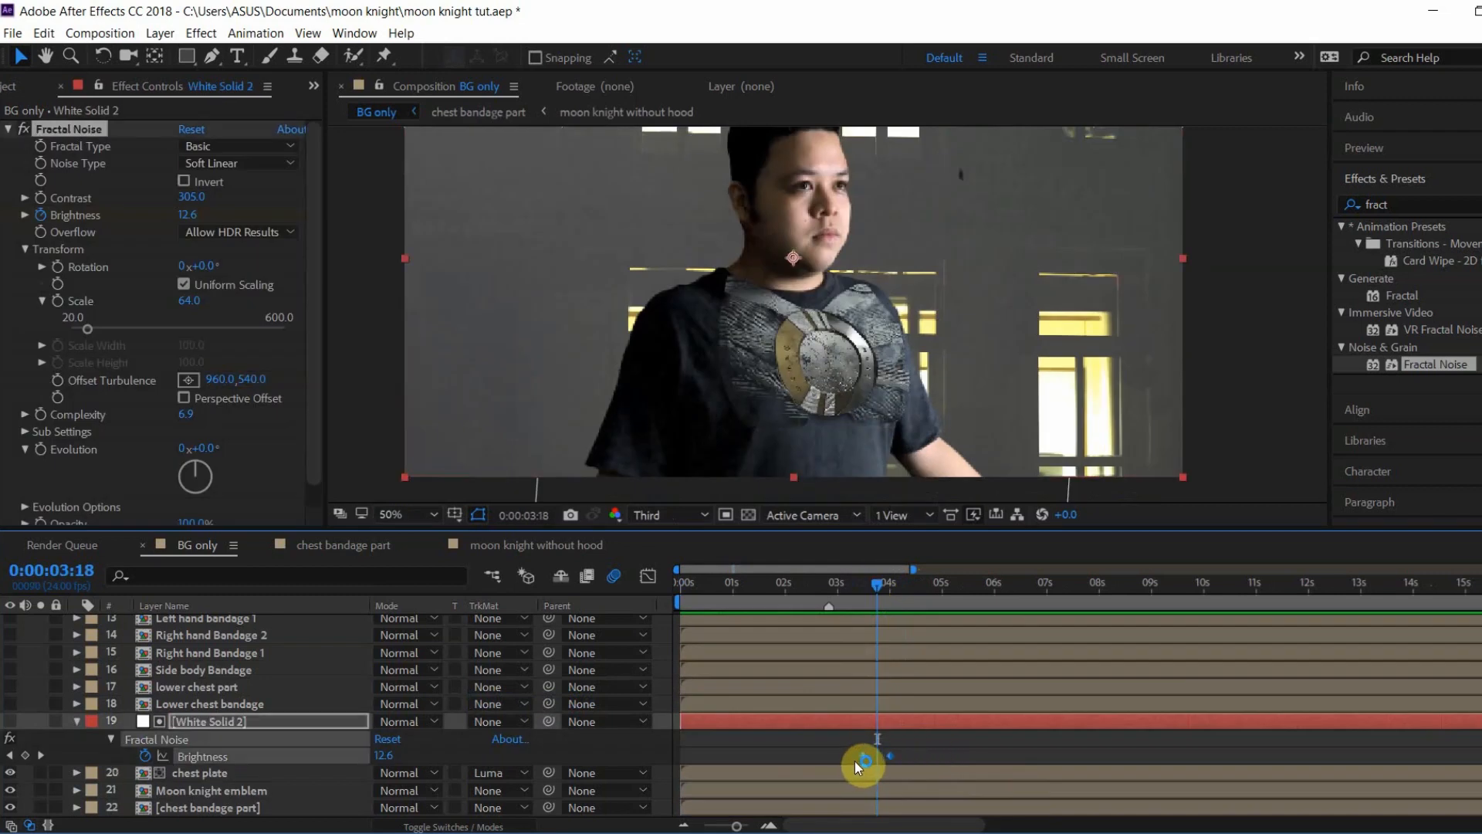
left_click(649, 577)
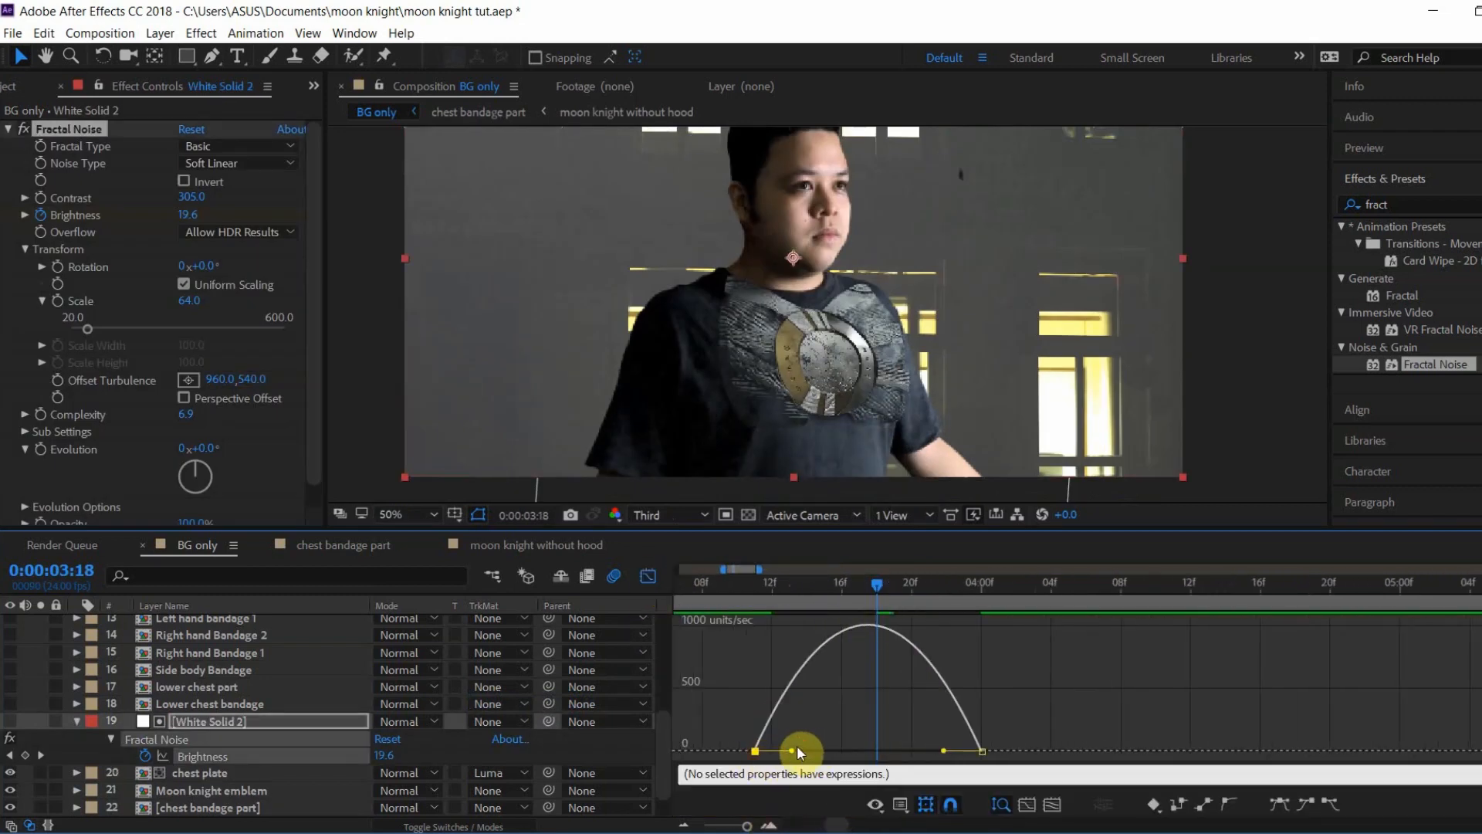
left_click_drag(792, 750, 775, 750)
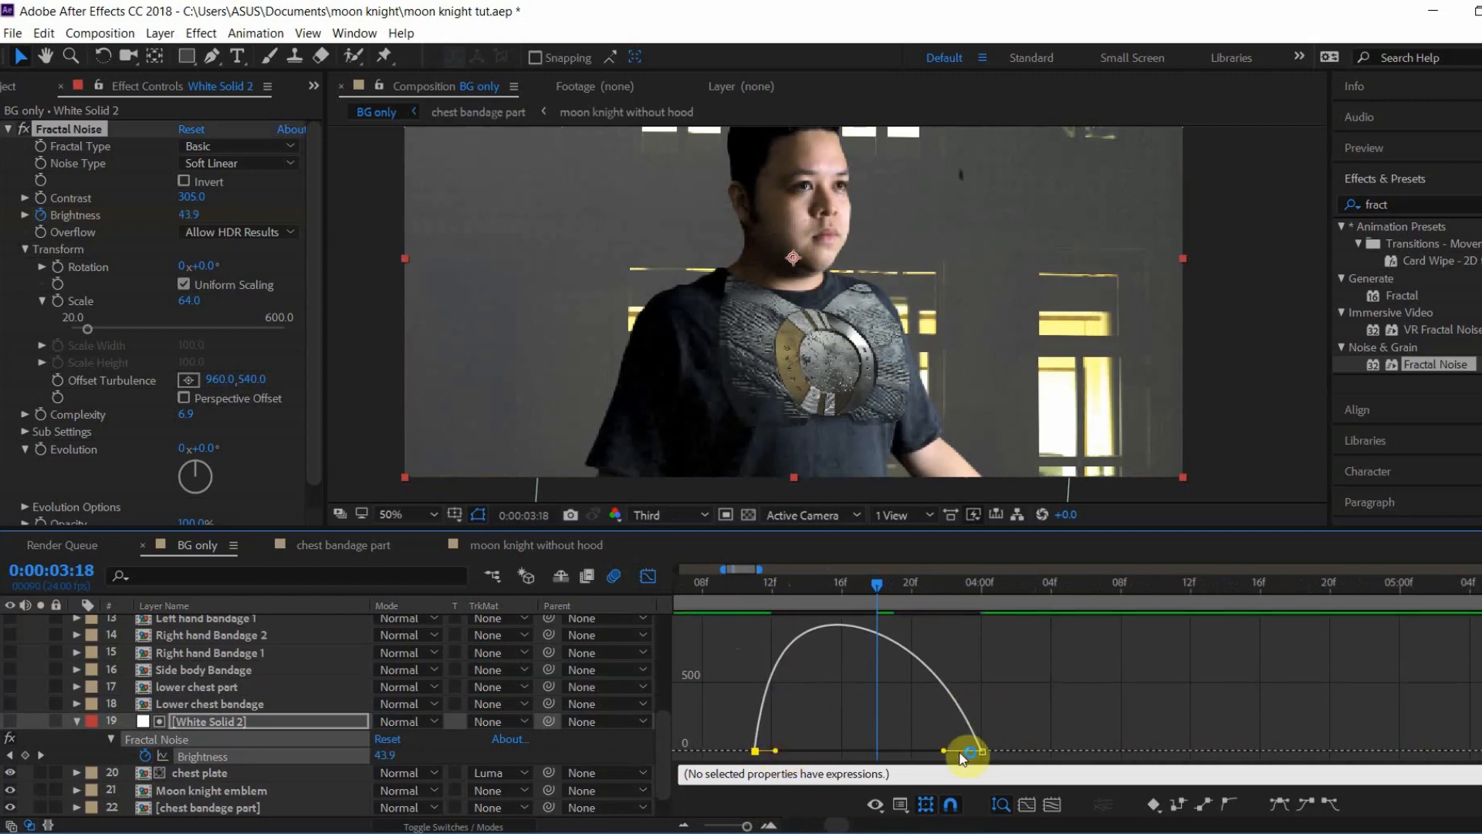
left_click_drag(943, 750, 964, 751)
left_click(728, 826)
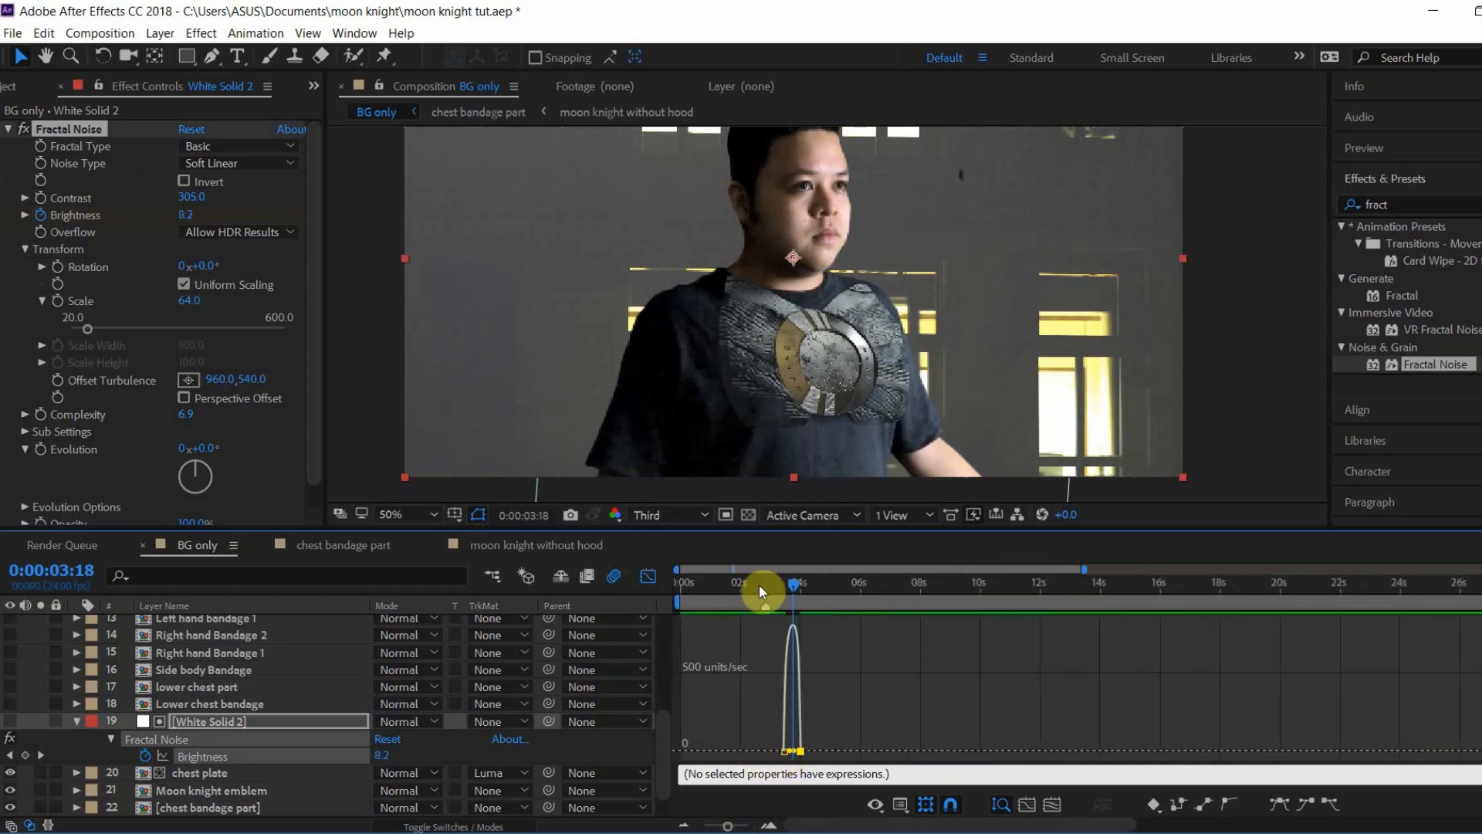
left_click(648, 577)
Step: Play back the chest plate reveal and check the timing of its Brightness keyframes
key("space")
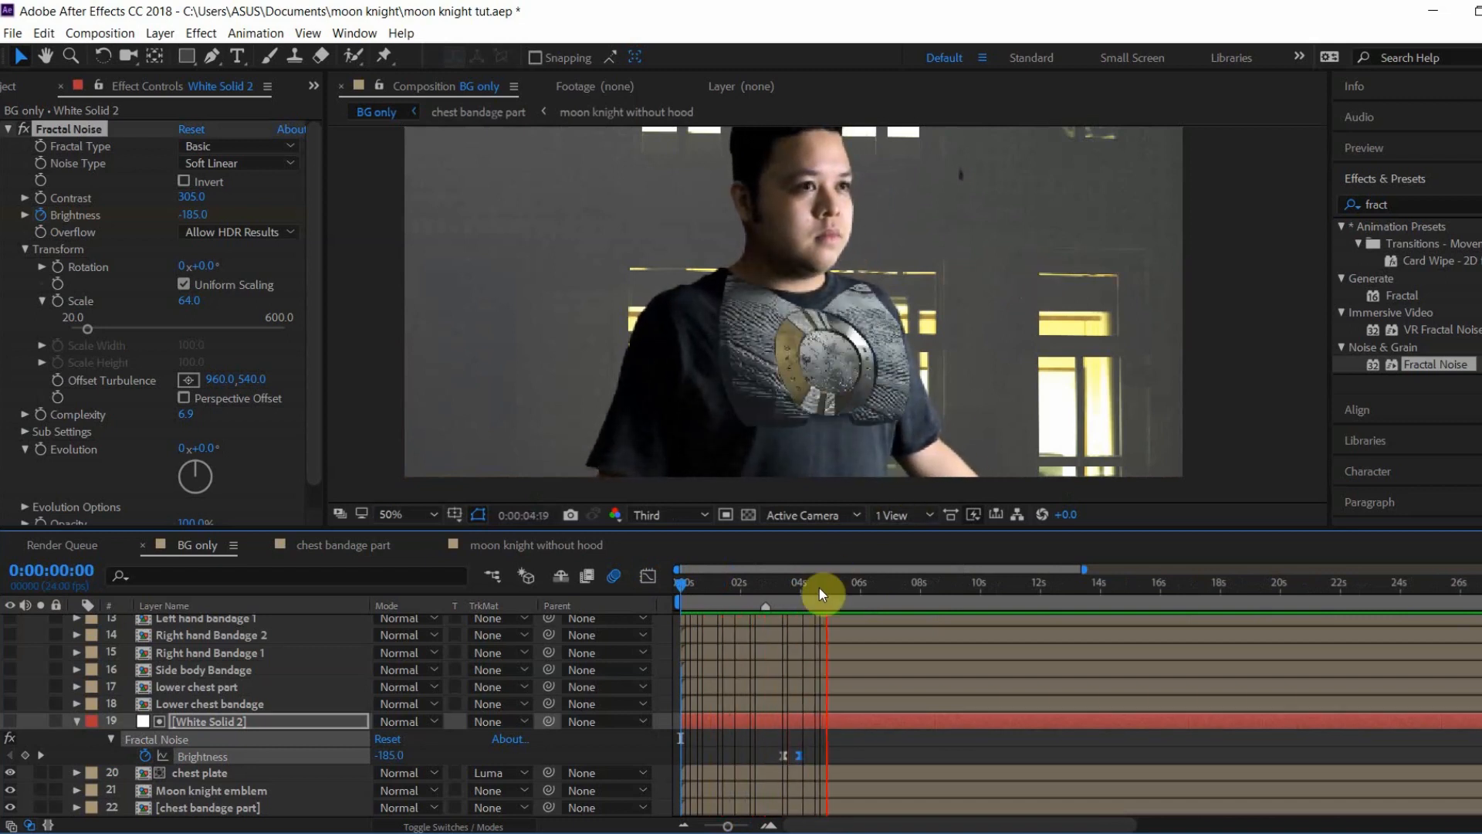
key("space")
left_click(769, 826)
left_click_drag(874, 824, 863, 825)
left_click_drag(846, 743, 782, 758)
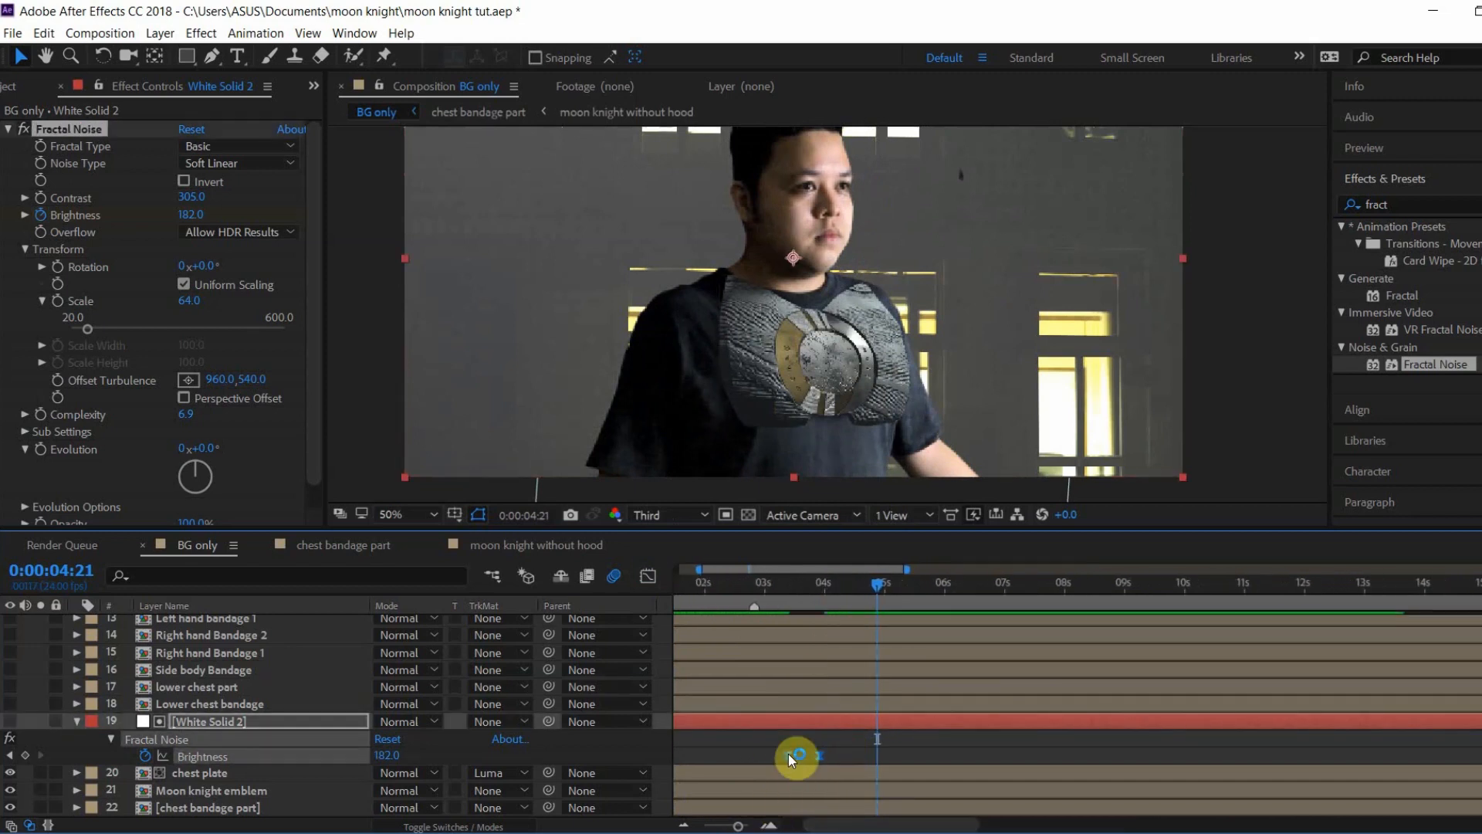
left_click(753, 807)
left_click_drag(738, 593, 678, 595)
left_click_drag(738, 826, 726, 826)
key("space")
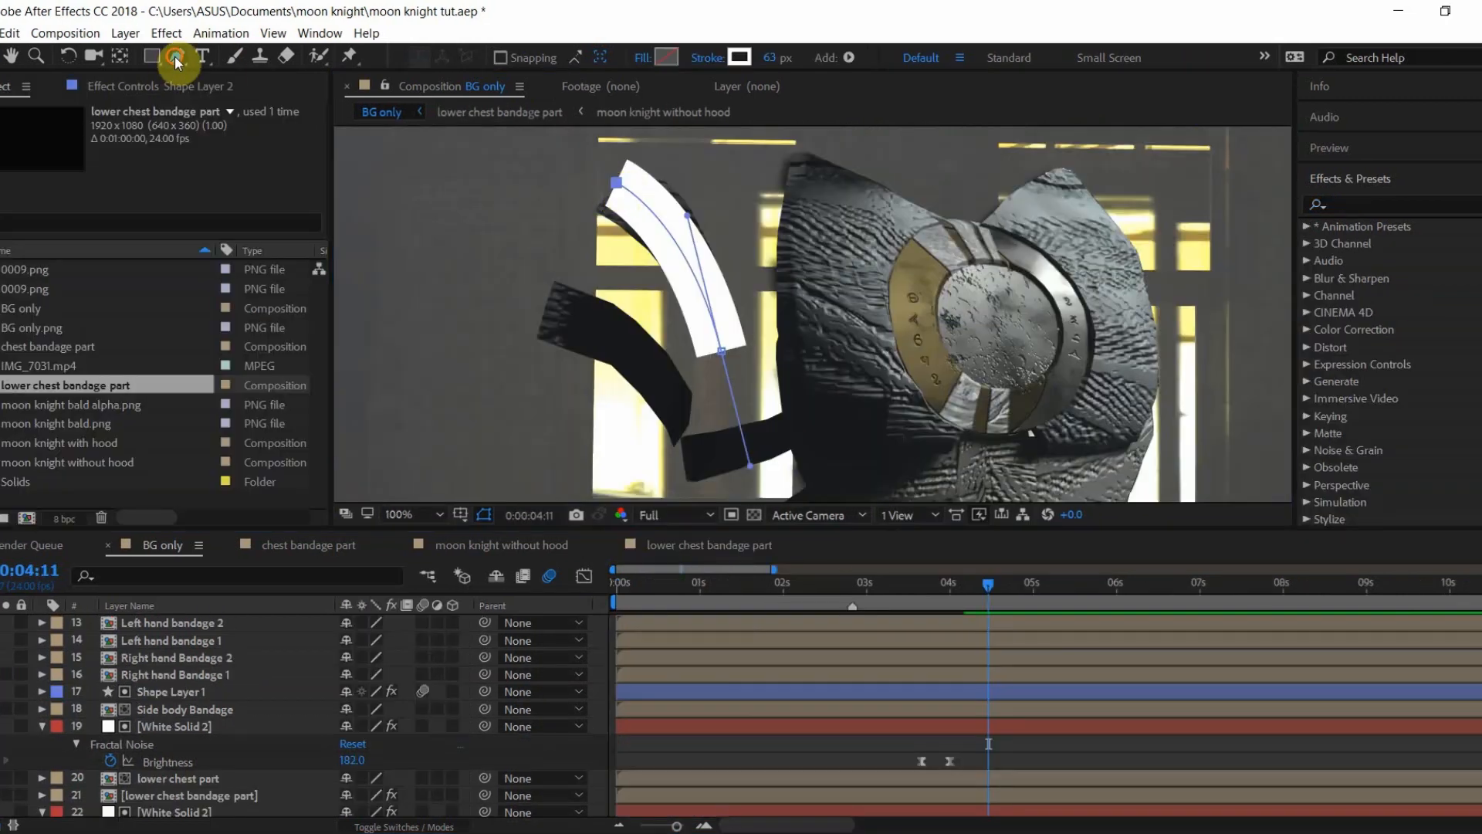
Step: Fit Shape Layer 2's curved stroke to the upper of the two arm bandages and set its stroke width to 84 px
left_click(177, 56)
left_click_drag(685, 219, 697, 260)
left_click_drag(652, 219, 610, 178)
key("v")
left_click_drag(770, 58, 786, 58)
scroll(186, 664, "up", 5)
left_click(42, 622)
left_click(59, 642)
left_click(75, 658)
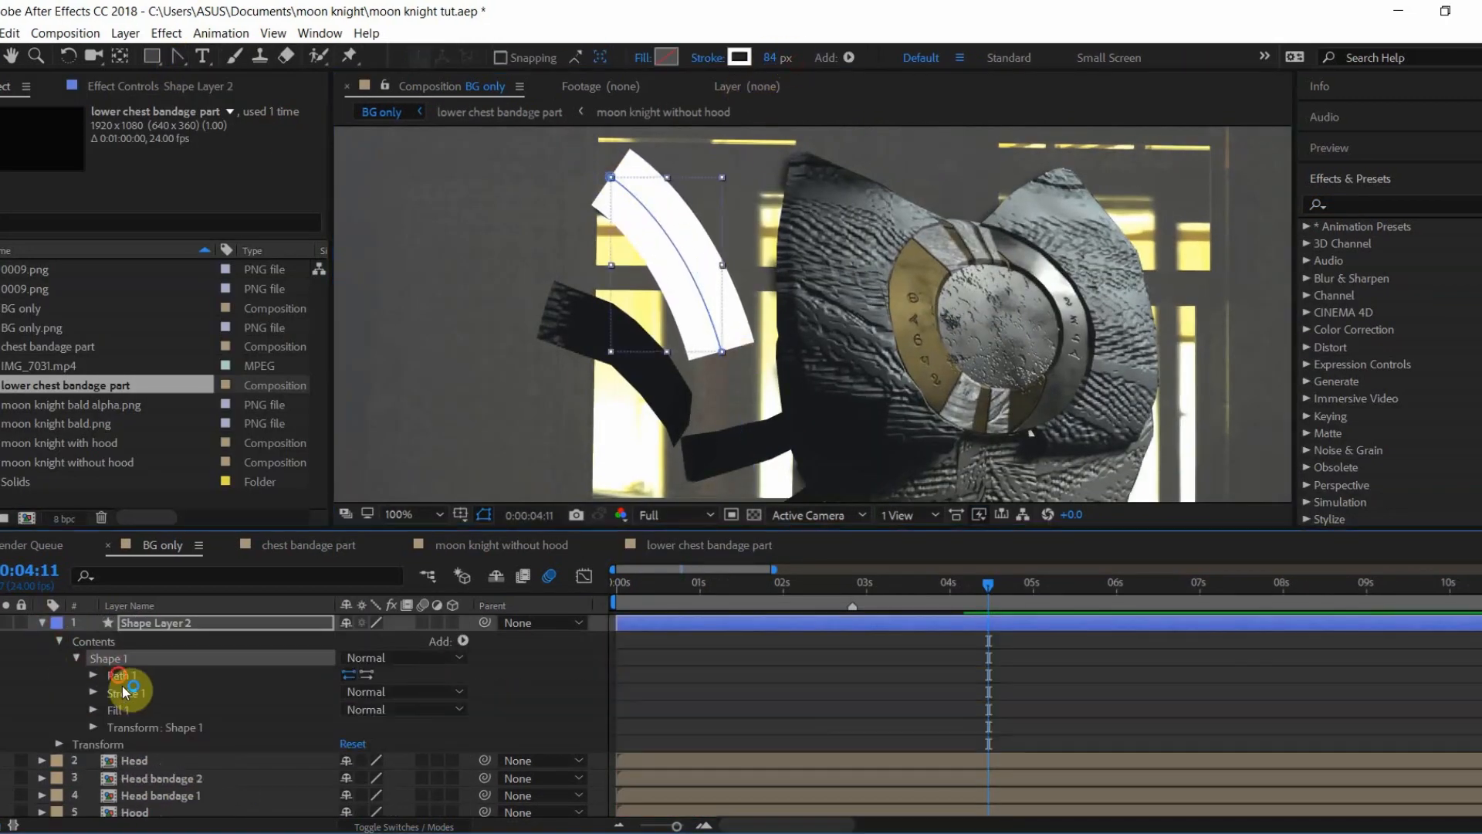
left_click(121, 676)
left_click_drag(610, 178, 605, 177)
Step: Draw a second stroke path in Shape Layer 2 along the arm bandage just below the first one
left_click(206, 763)
left_click(220, 624)
left_click(178, 54)
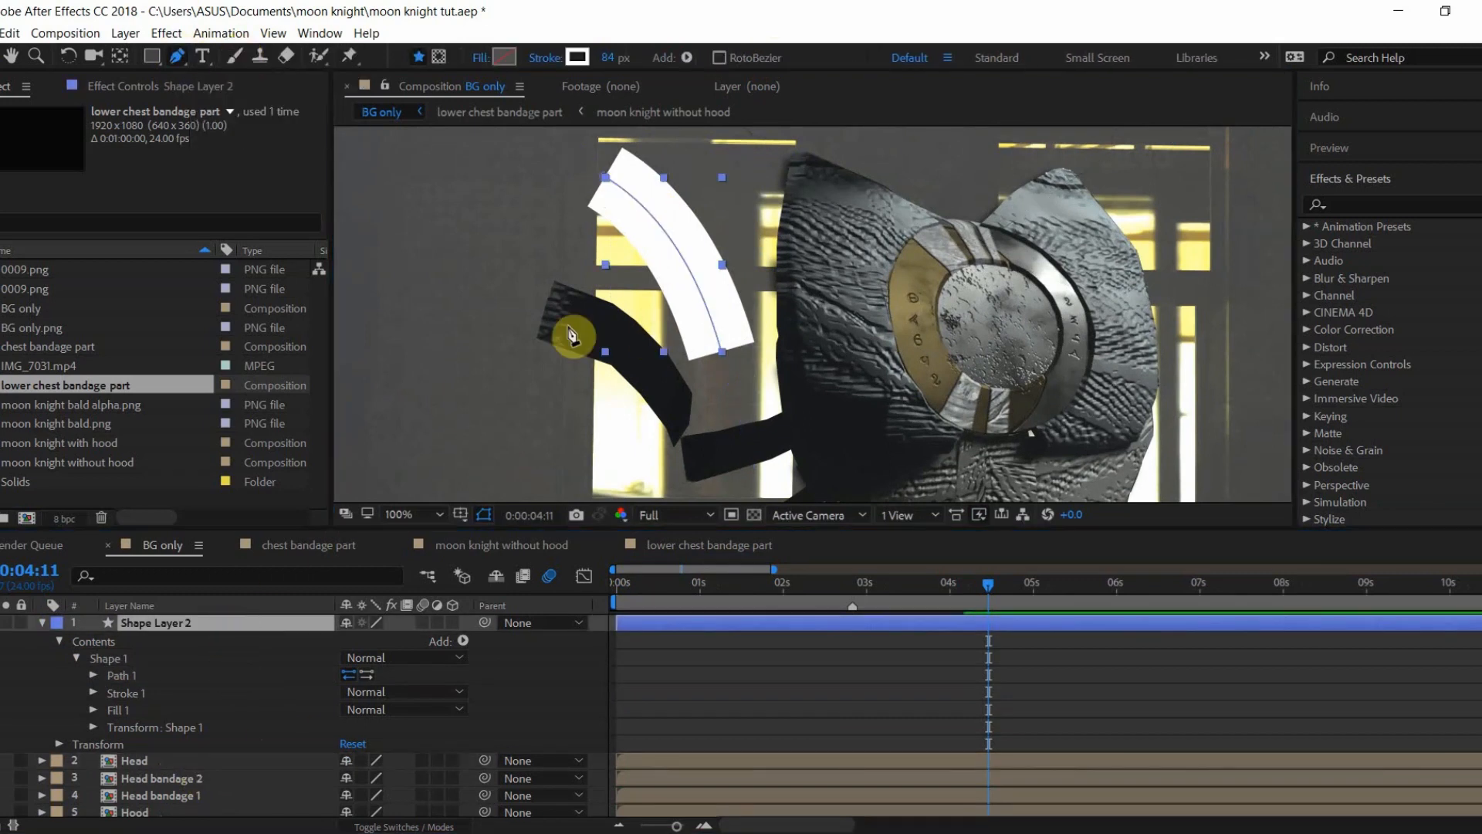
left_click(539, 310)
left_click(613, 334)
left_click_drag(694, 441, 714, 480)
left_click_drag(675, 401, 658, 366)
Step: Set the second stroke's width to 83 px and smooth its path to follow the bandage's curve
left_click_drag(771, 58, 769, 58)
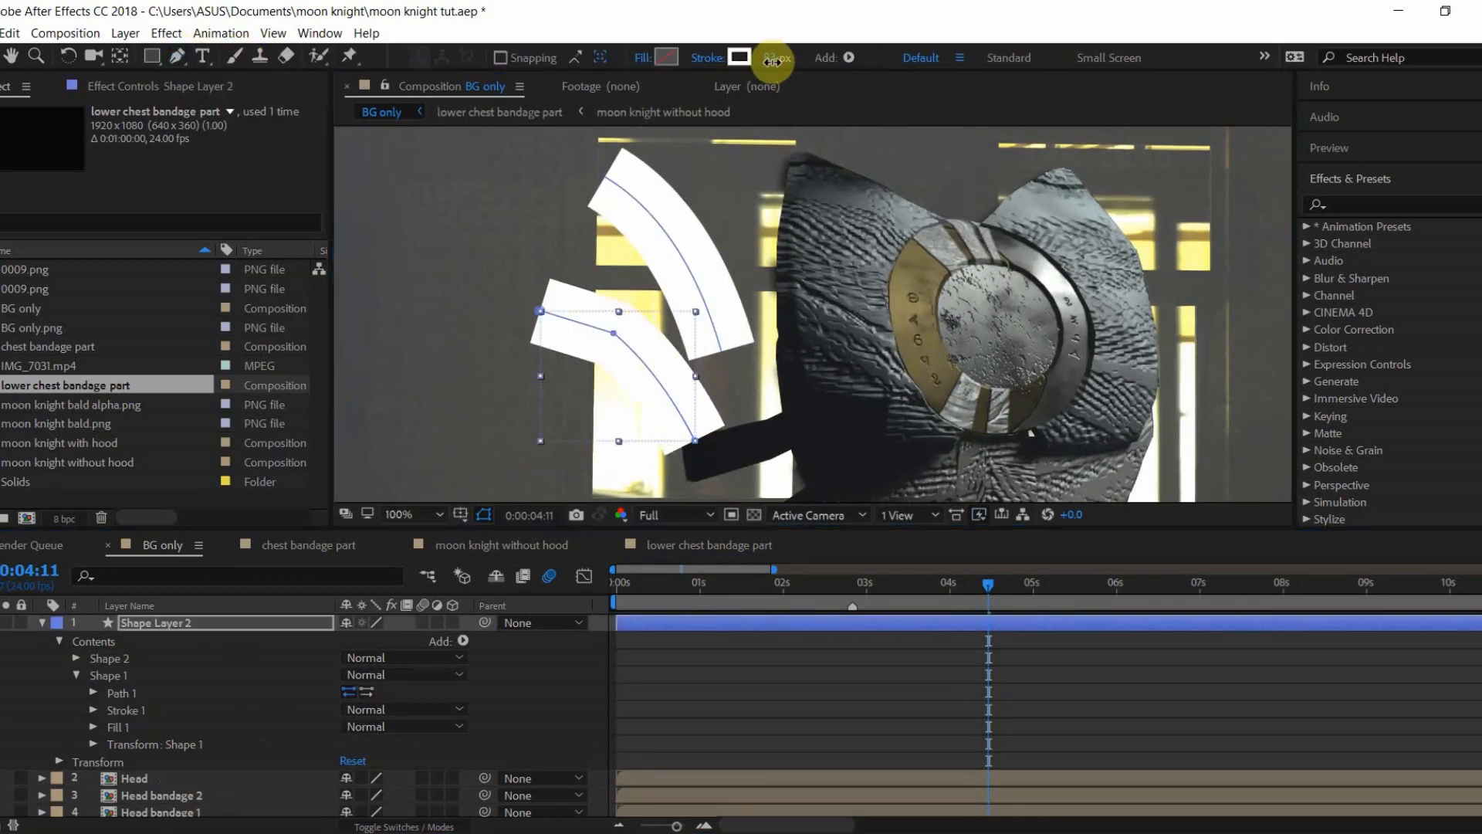
left_click_drag(657, 366, 679, 384)
left_click(614, 334)
left_click_drag(179, 55, 232, 128)
left_click_drag(615, 334, 635, 350)
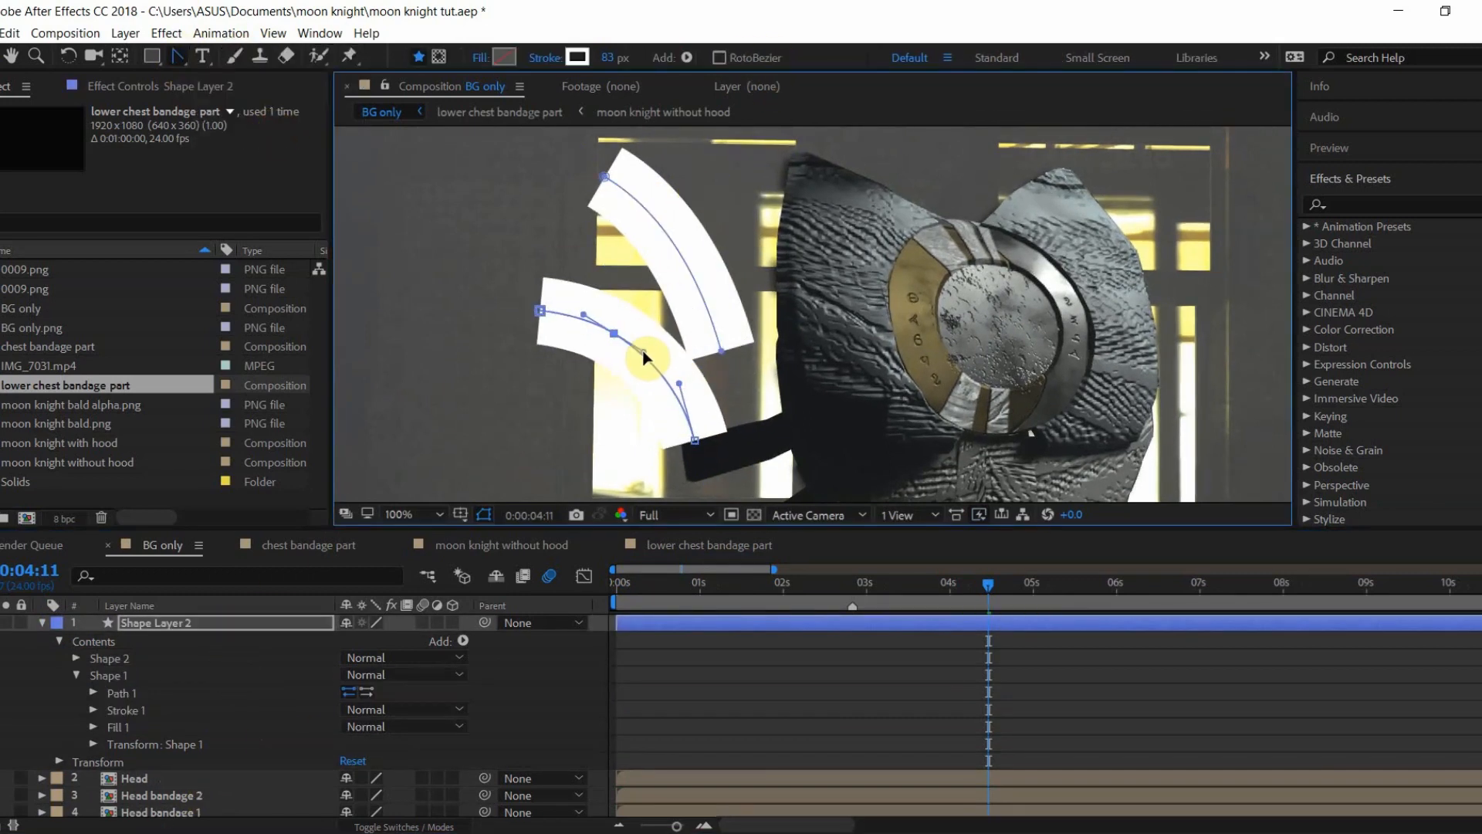
Step: Collapse and hide Shape Layer 2, and show the Right hand Bandage 2 layer
scroll(634, 349, "down", 1)
left_click(41, 622)
left_click(1, 623)
scroll(116, 683, "down", 3)
left_click(2, 709)
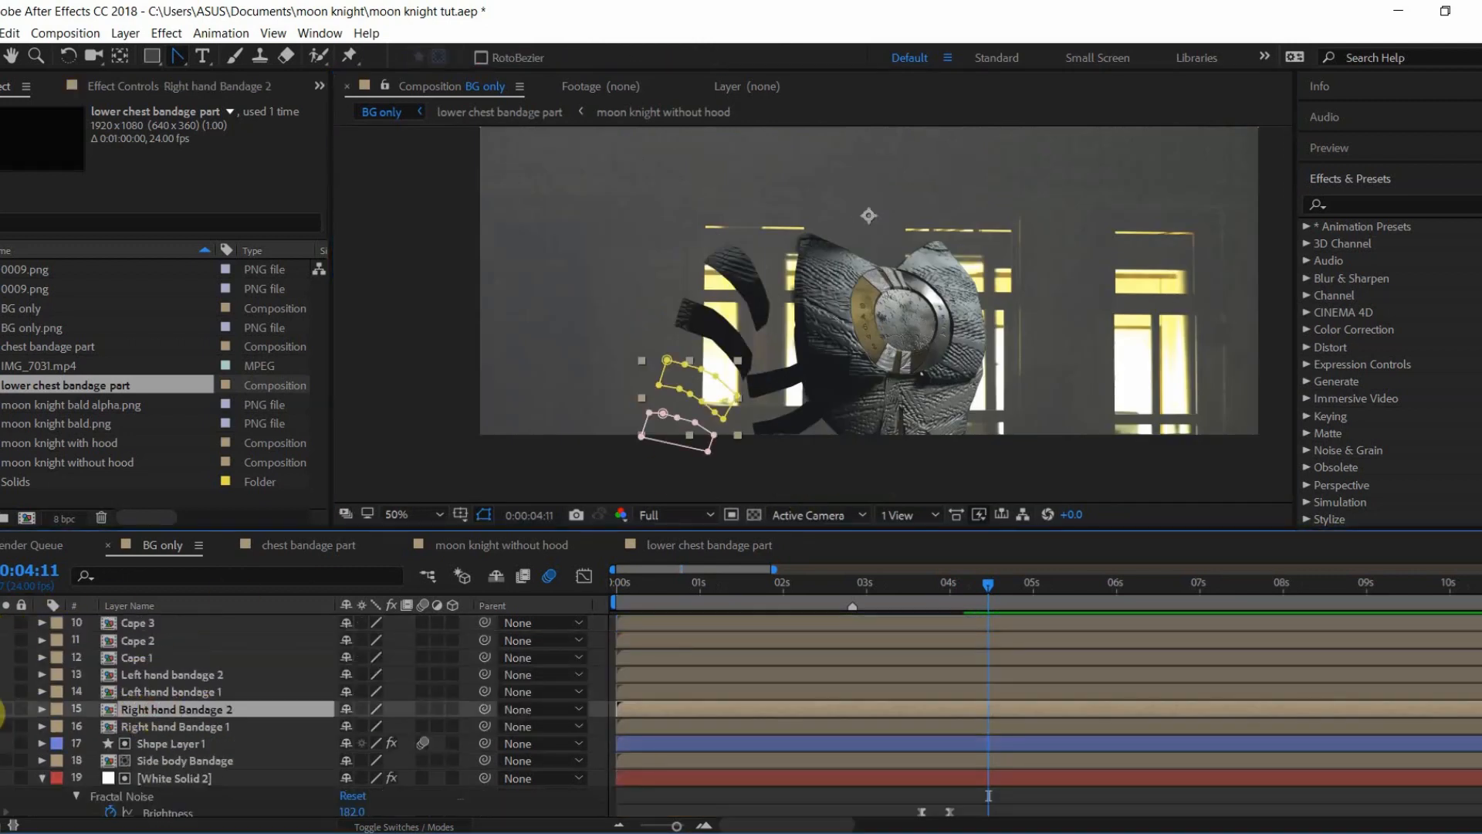
left_click(472, 465)
Step: Draw a three-point stroke in a new shape layer along the upper strip of Right hand Bandage 2
left_click_drag(177, 58, 224, 75)
scroll(617, 394, "up", 1)
left_click_drag(594, 410, 662, 281)
left_click(582, 300)
left_click(656, 323)
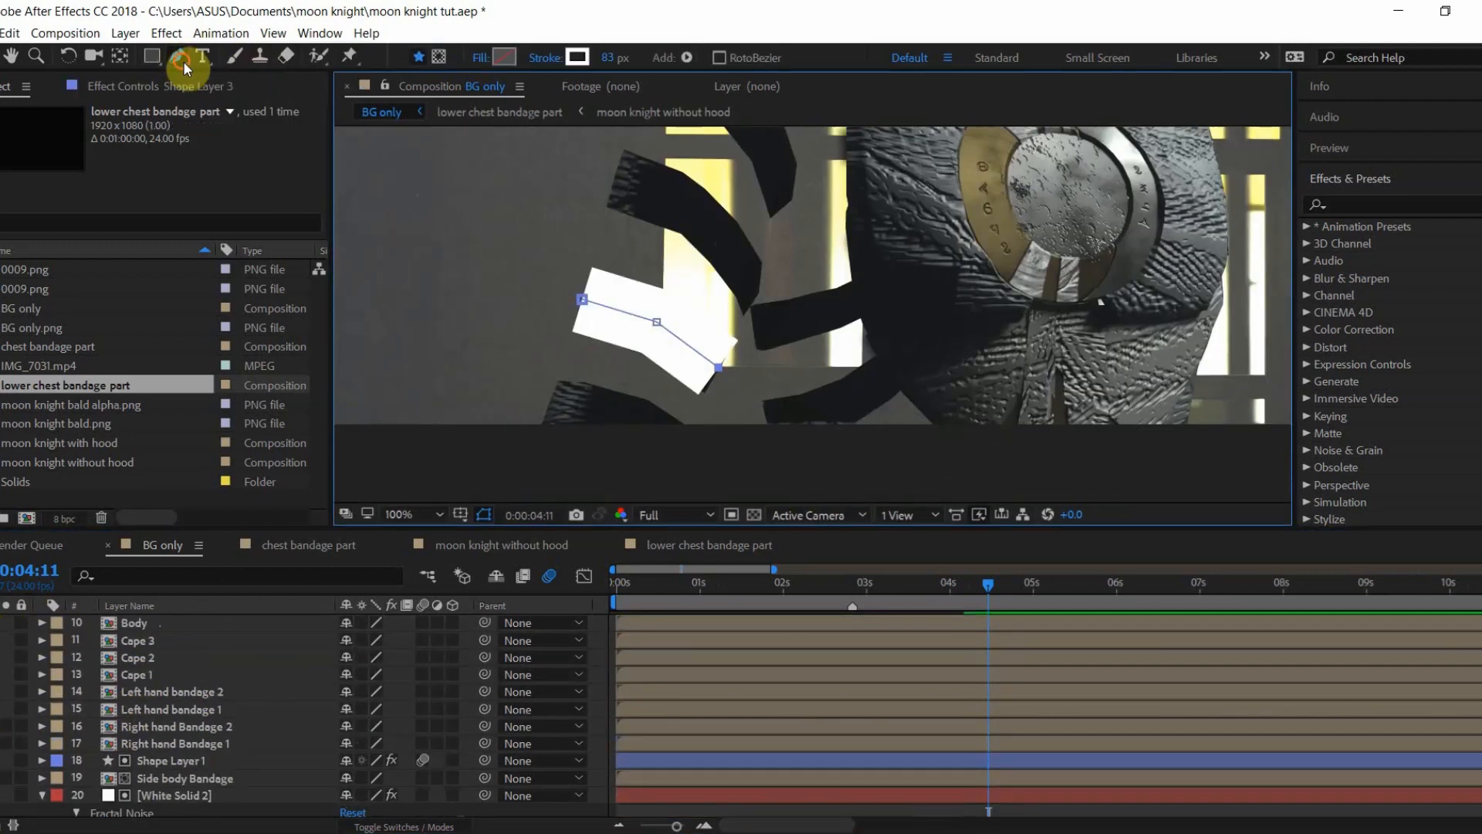
left_click(727, 373)
key("v")
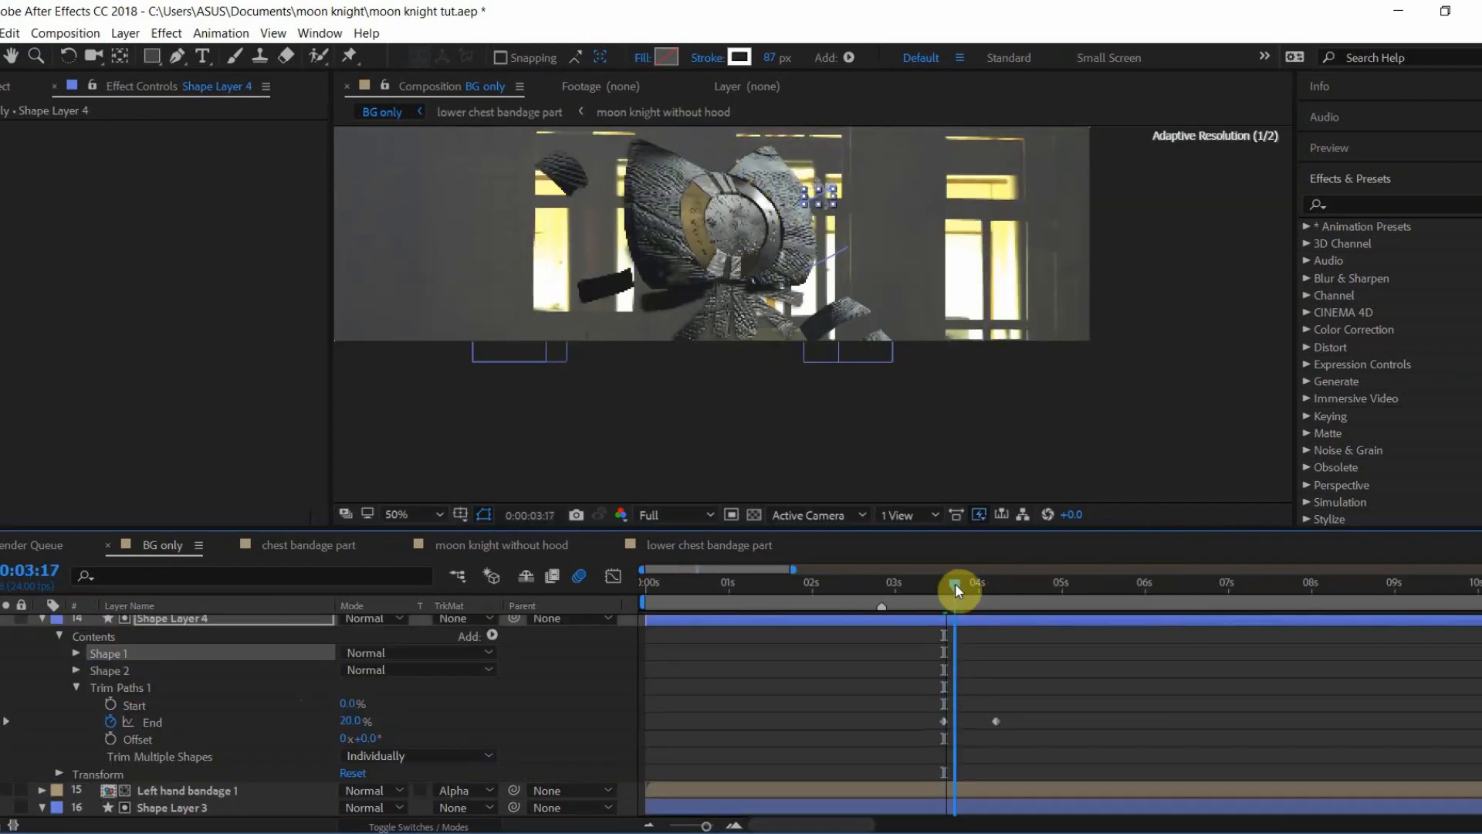
Step: Add a Trim Paths operator to the contents of Shape Layer 5
left_click_drag(956, 582, 997, 593)
left_click(995, 746)
left_click(0, 757)
scroll(202, 730, "up", 5)
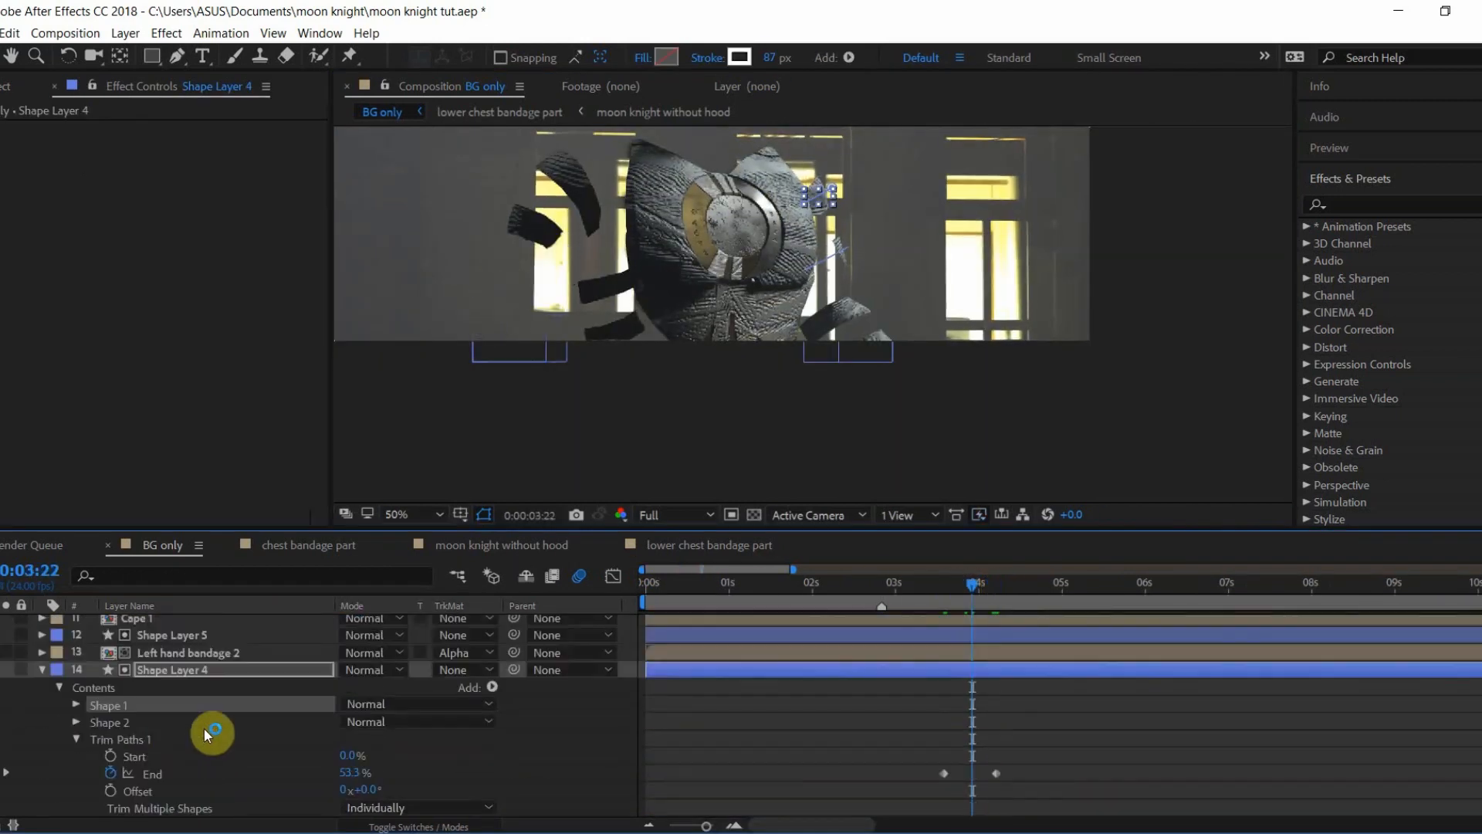
left_click(41, 721)
left_click(189, 691)
left_click(42, 687)
left_click(492, 703)
left_click(448, 584)
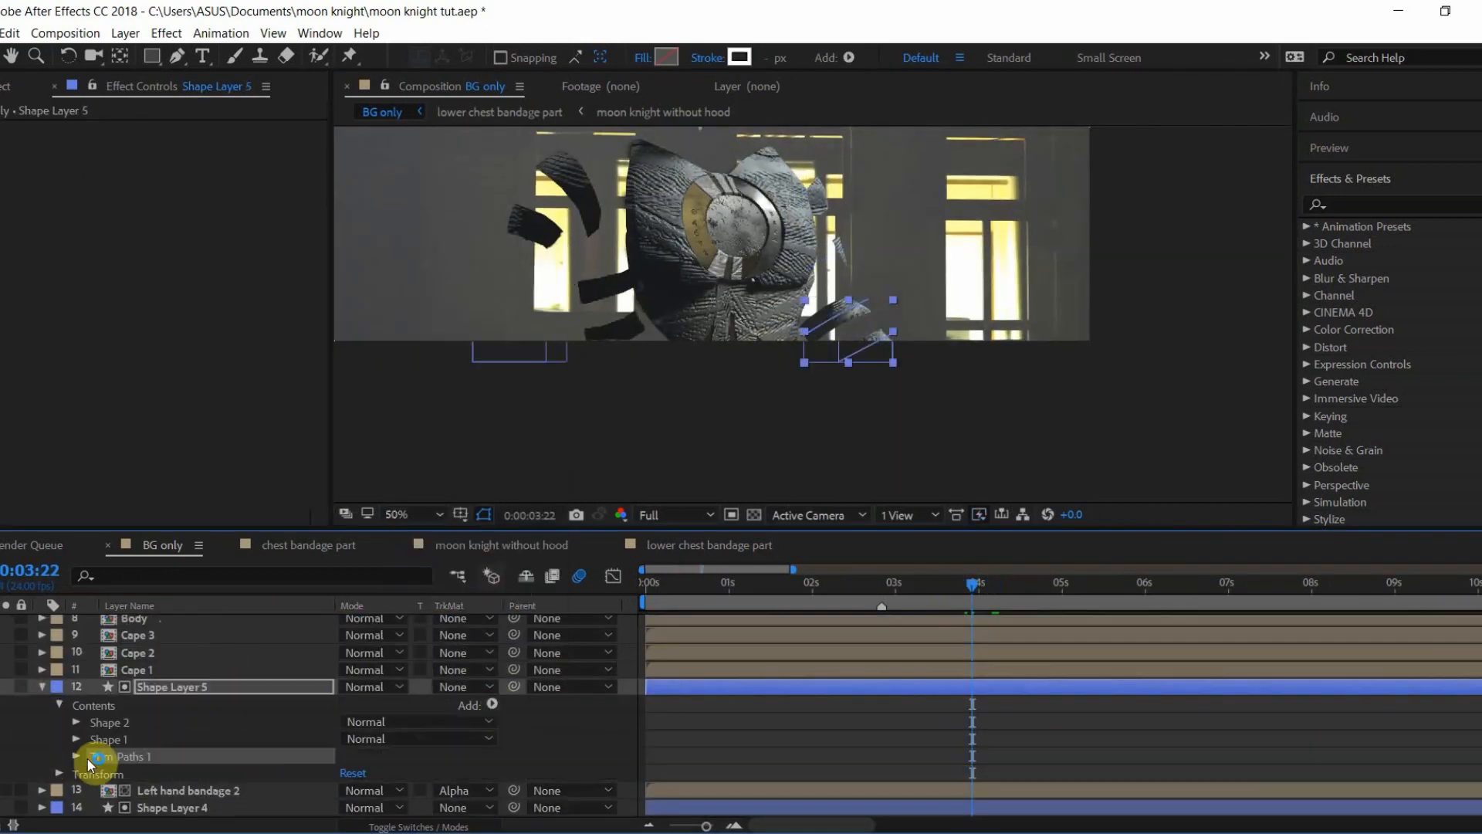
Step: Keyframe Shape Layer 5's Trim Paths End from 0% at 0:00:03:22 to 100% at Shape Layer 3's second End keyframe
left_click(75, 756)
left_click(111, 790)
scroll(934, 738, "down", 4)
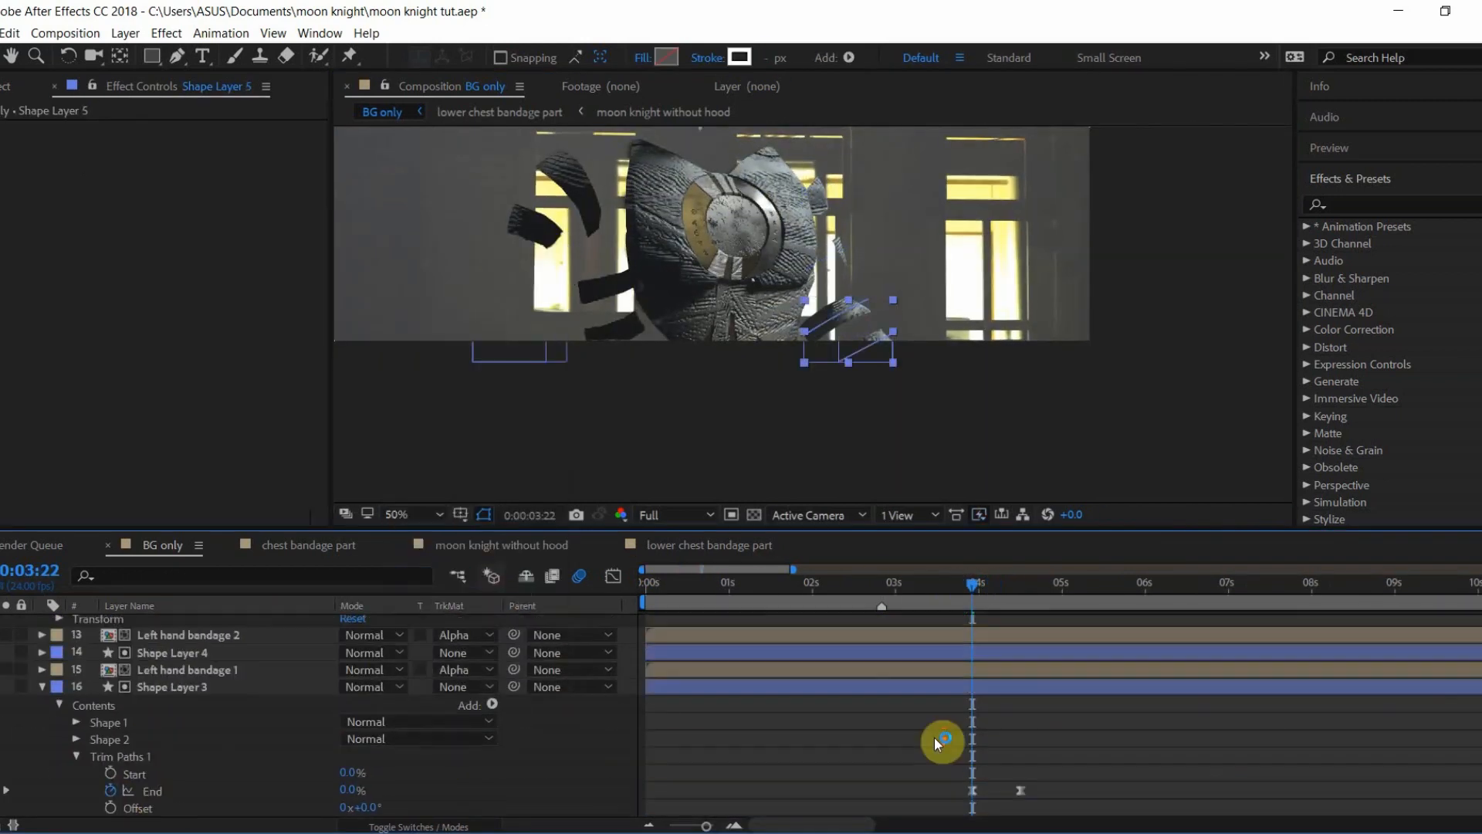
left_click(6, 790)
scroll(8, 787, "up", 3)
left_click(0, 723)
left_click(0, 723)
left_click_drag(355, 722, 235, 734)
Step: Set Shape Layer 5's Trim Multiple Shapes to Individually and place Shape 1 above Shape 2
mouse_move(1005, 583)
left_mouse_down()
mouse_move(972, 593)
mouse_move(997, 595)
left_mouse_up()
left_click(467, 755)
left_click(402, 794)
left_click(115, 670)
left_click(128, 654, "shift")
left_click_drag(129, 657, 129, 648)
scroll(1062, 697, "down", 5)
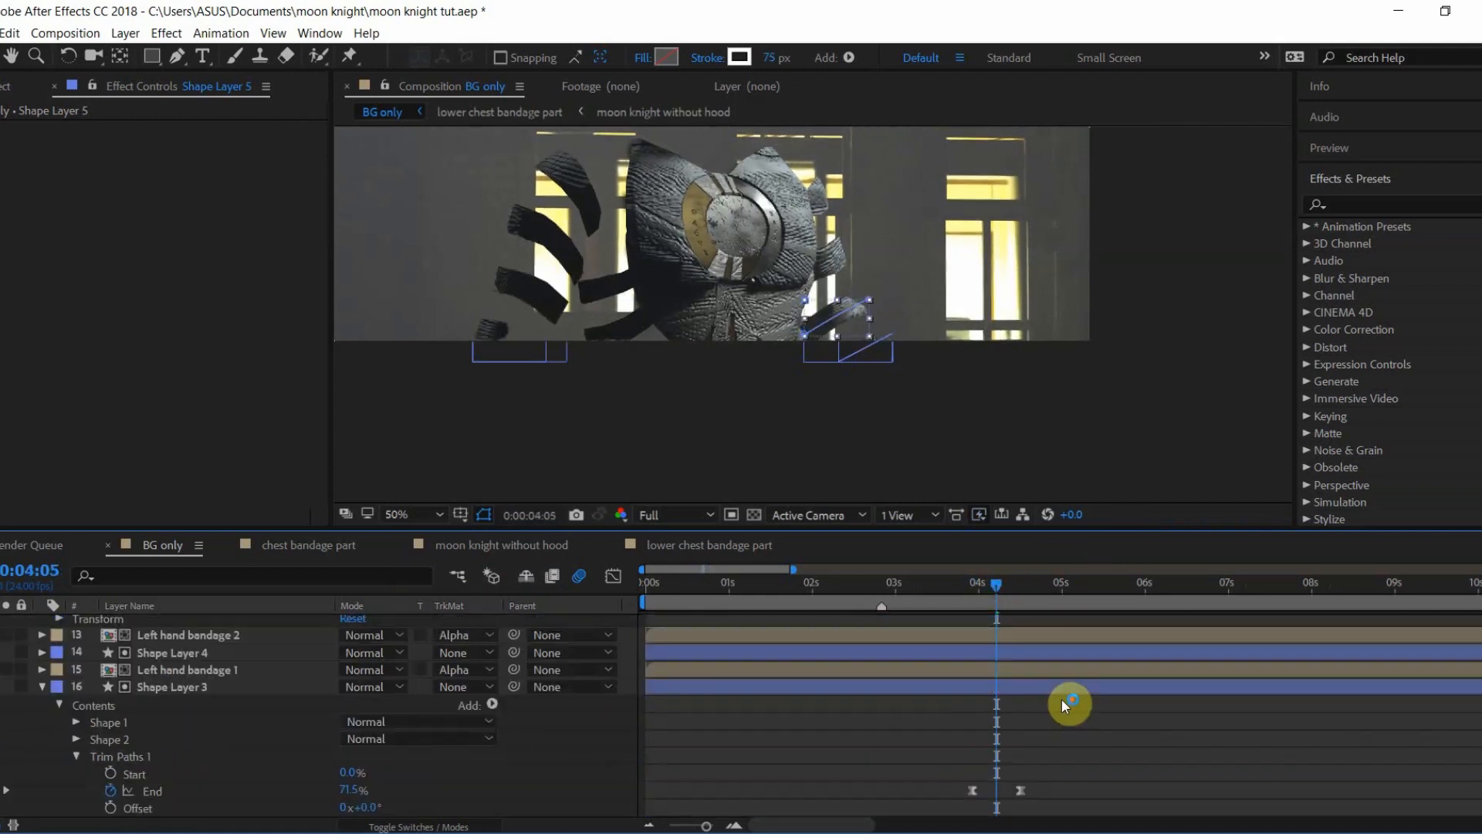
Step: Shift Shape Layer 5's End keyframes earlier so the first one sits at 0:00:03:14
scroll(1057, 745, "up", 3)
left_click(1029, 705)
key("u")
scroll(1030, 705, "up", 2)
scroll(1030, 706, "down", 2)
left_click(0, 722)
scroll(975, 670, "up", 2)
left_click(153, 670)
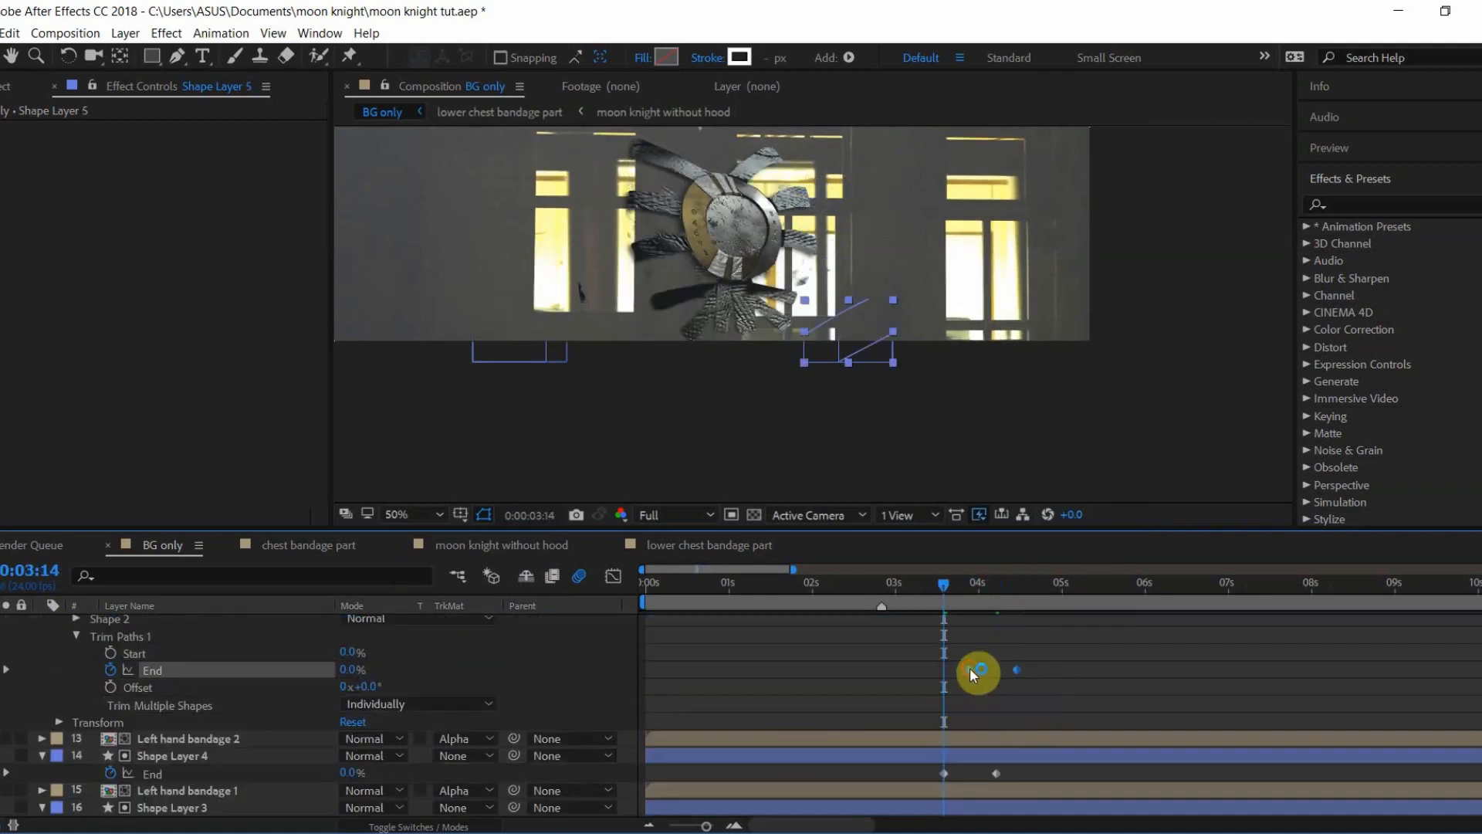
left_click_drag(973, 670, 945, 670)
Step: Apply Easy Ease to the End keyframes of Shape Layer 4 and Shape Layer 5
left_click(6, 773)
left_click_drag(1046, 656, 915, 802)
left_click(615, 575)
left_click(615, 575)
key("F9")
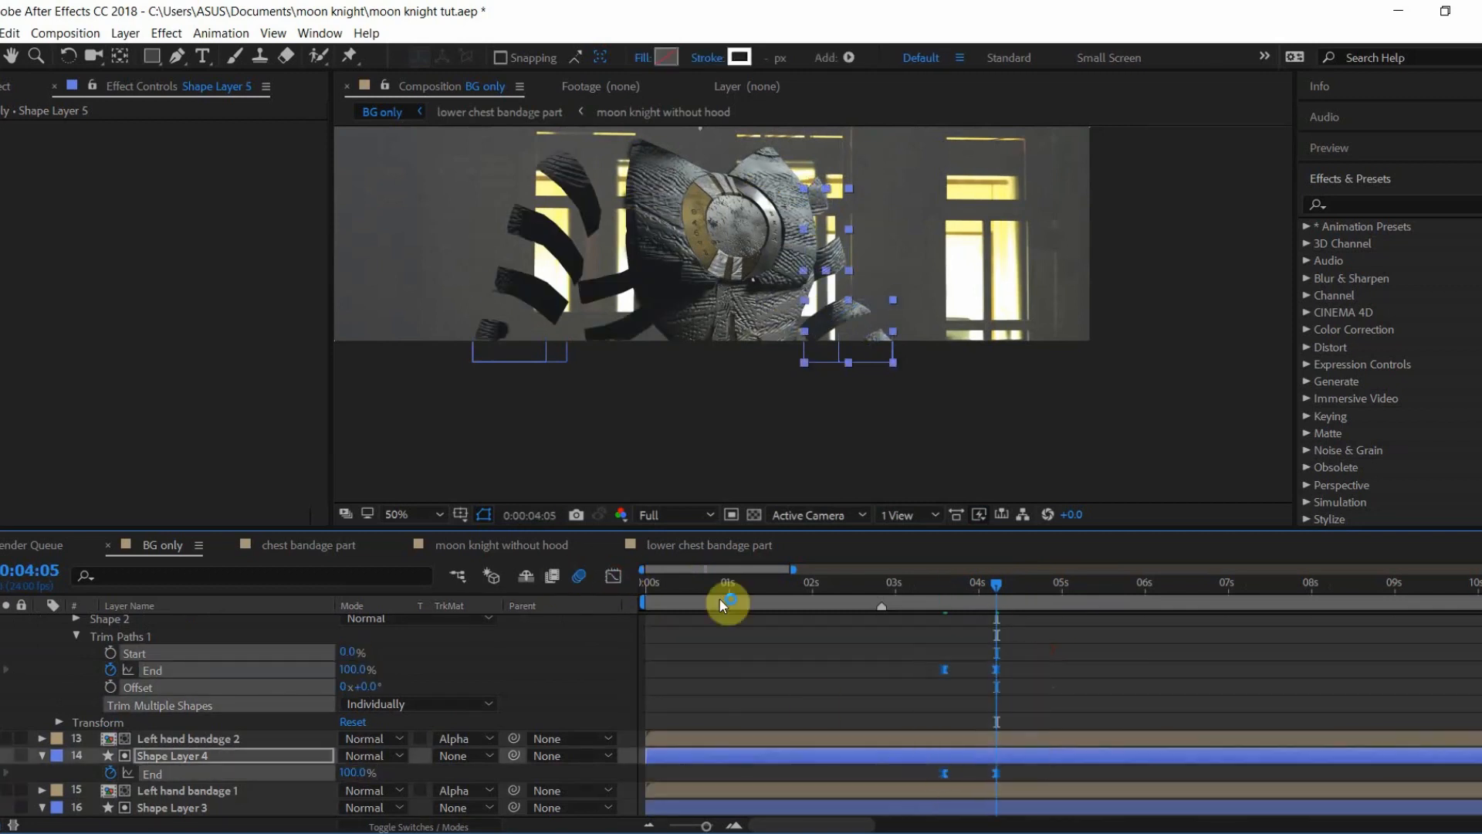
Step: Reshape the End speed graph of Shape Layers 4 and 5 to peak early and slow down gradually
left_click(615, 574)
key("equal")
key("equal")
left_click_drag(857, 744, 807, 744)
mouse_move(926, 744)
left_mouse_down()
mouse_move(953, 742)
mouse_move(936, 744)
left_mouse_up()
left_click(426, 827)
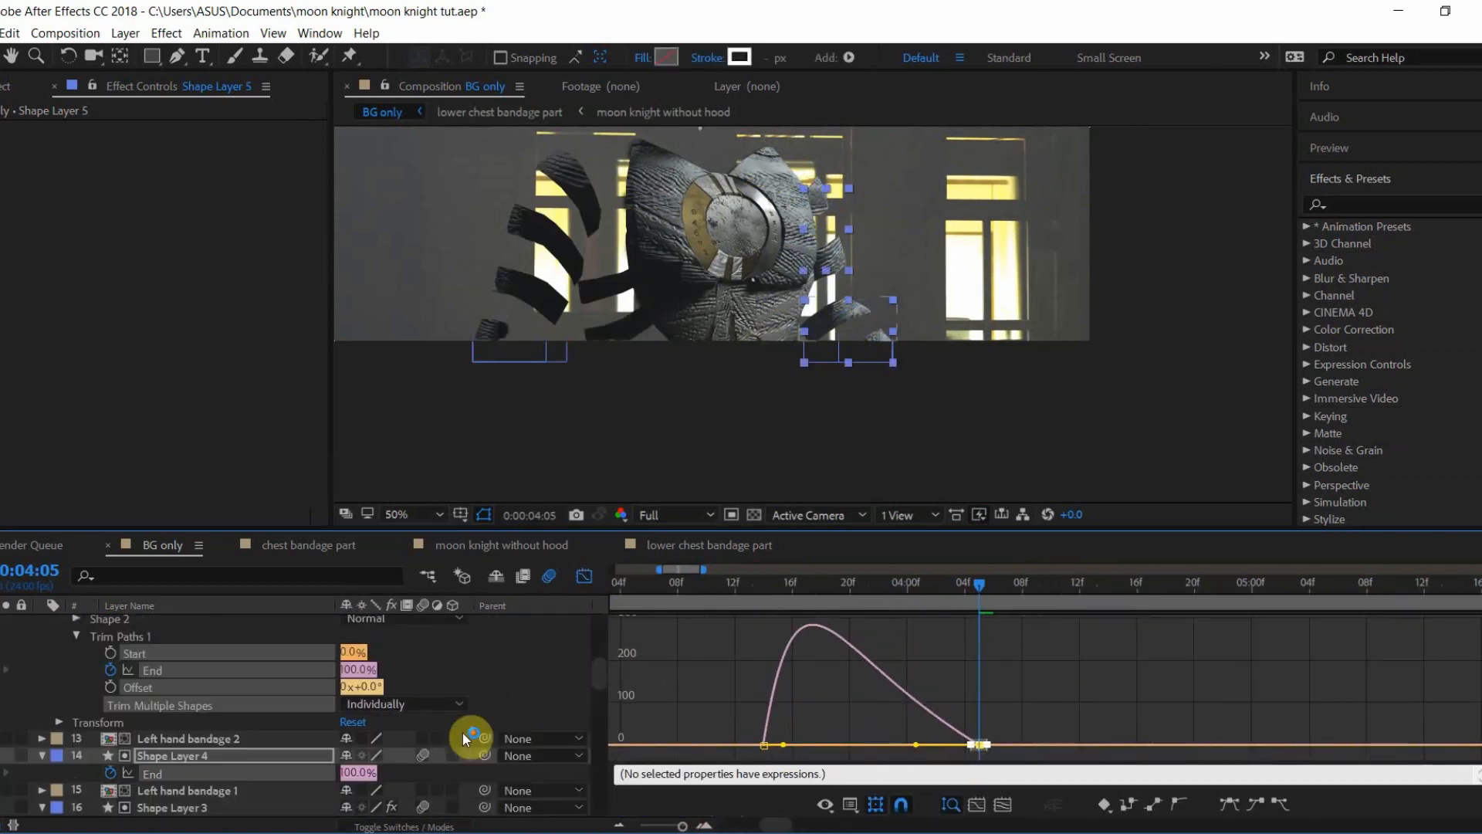
left_click(461, 732)
scroll(494, 706, "down", 5)
left_click(584, 576)
Step: Set the preview resolution to Quarter and review the bandage animation in the BG only composition
left_click(661, 514)
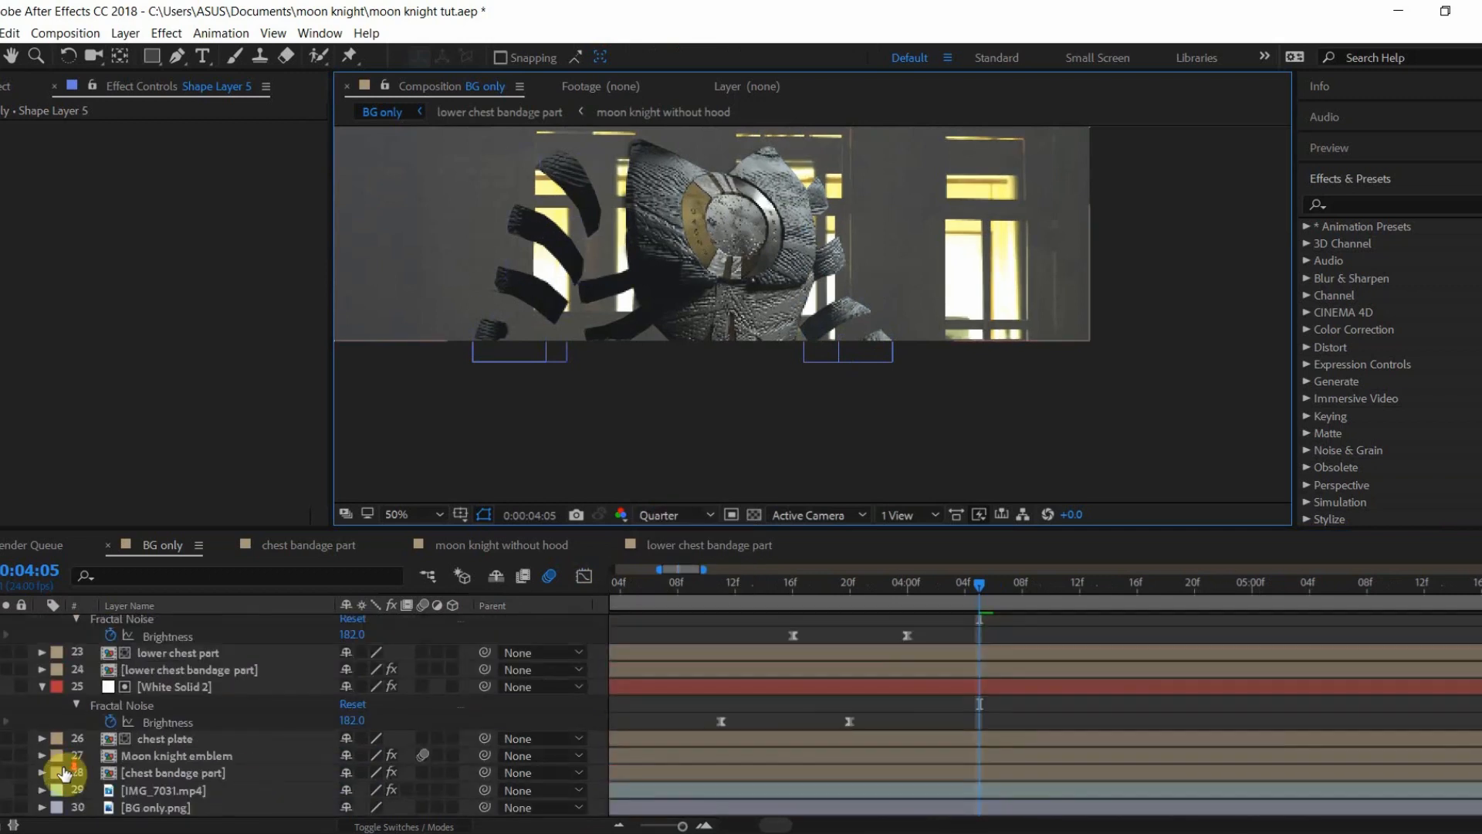
left_click(675, 599)
left_click(1045, 330)
left_click(735, 591)
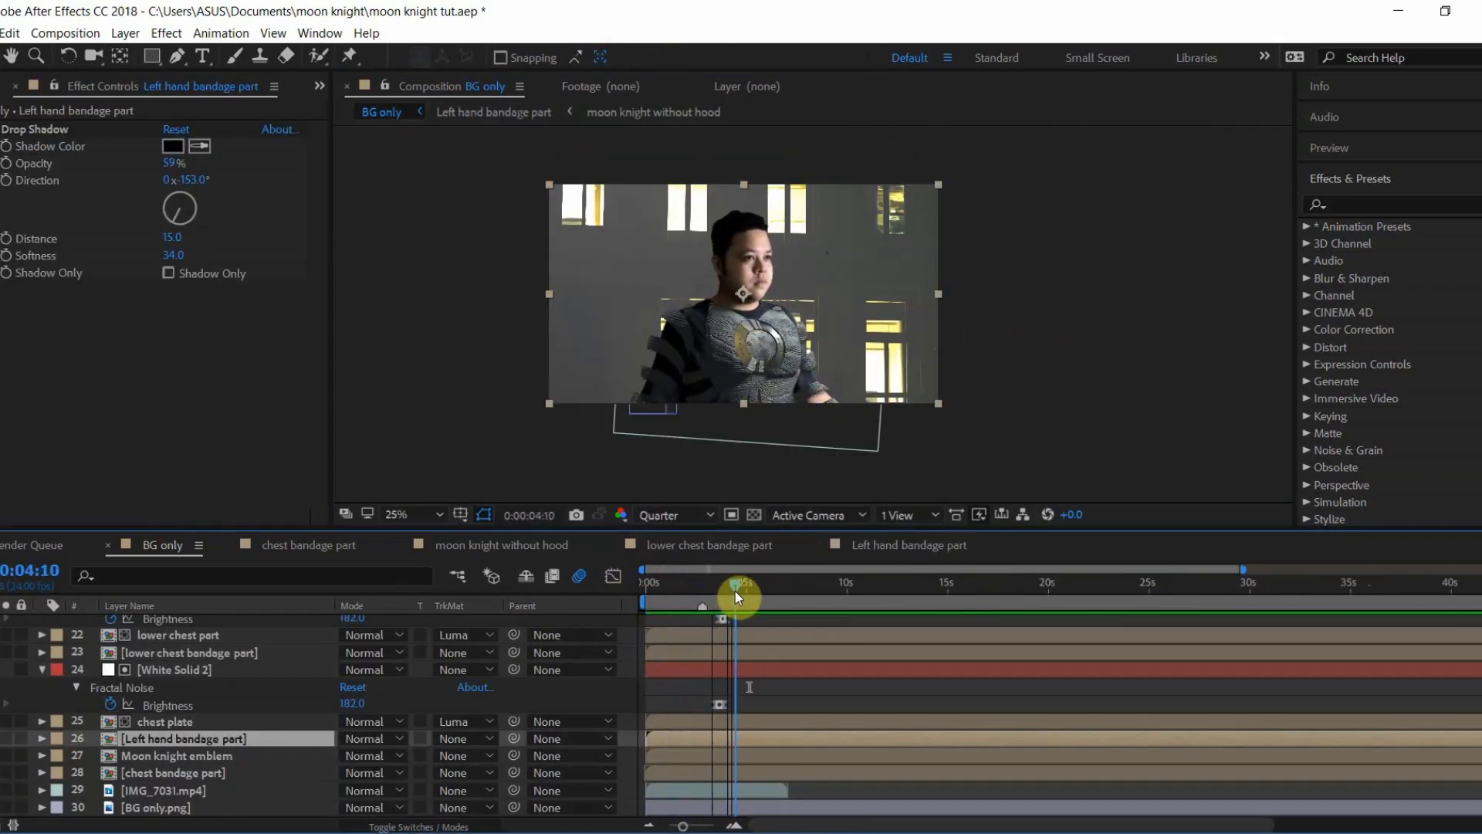
left_click(843, 473)
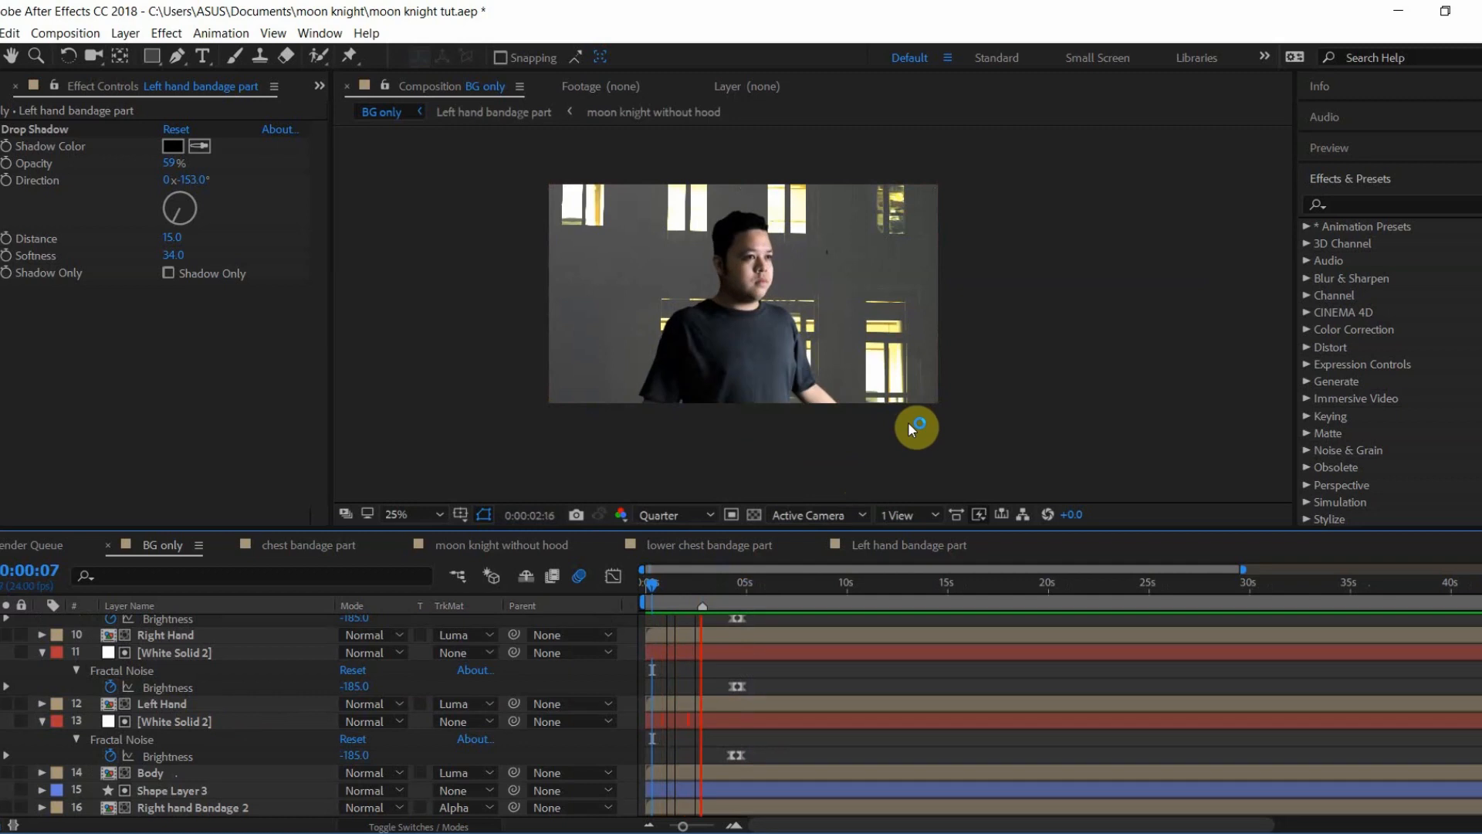
left_click(706, 593)
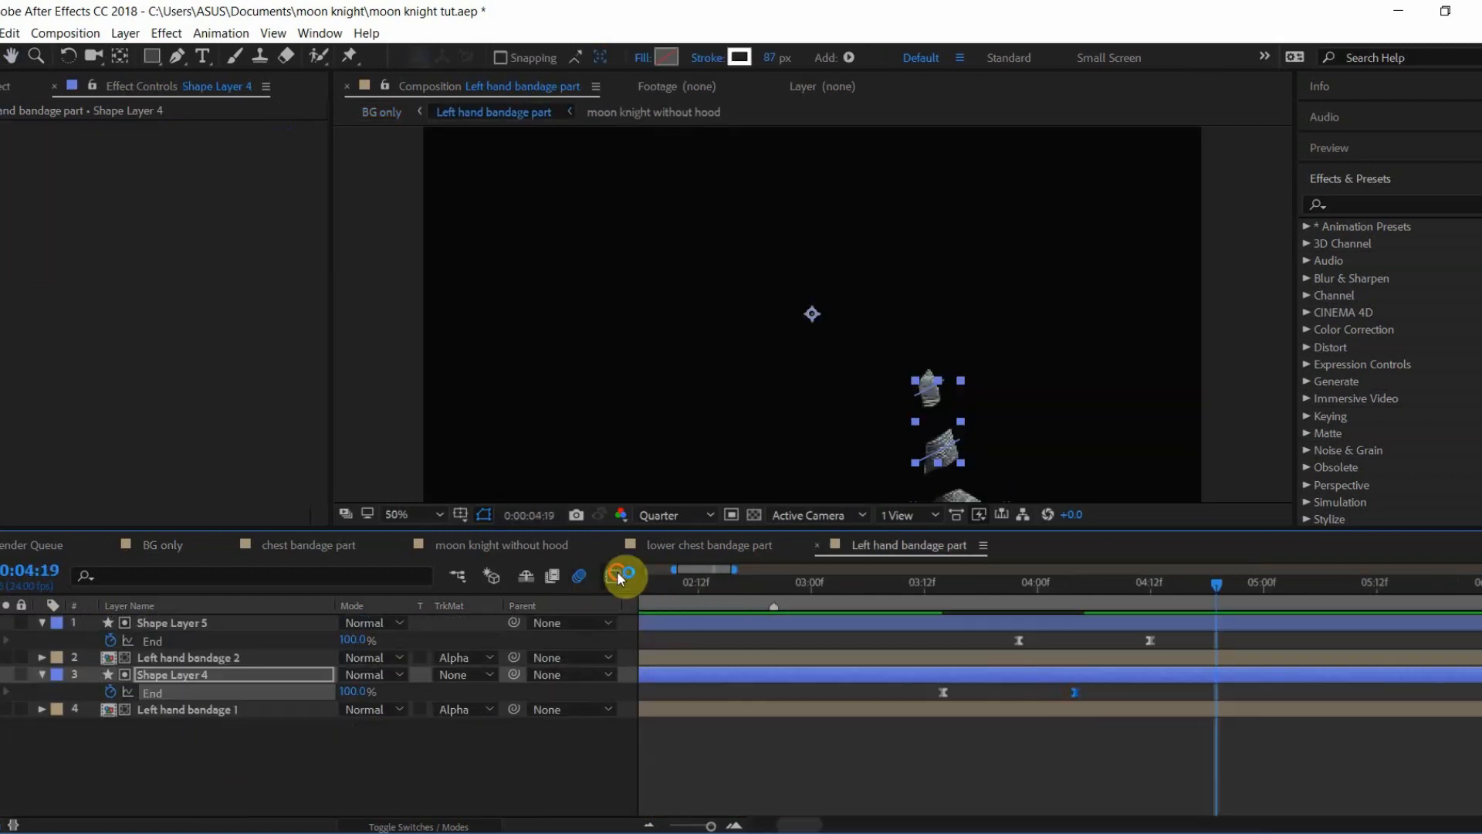
Step: Open the speed graph for Shape Layer 4's End property in the Left hand bandage part composition
left_click(619, 577)
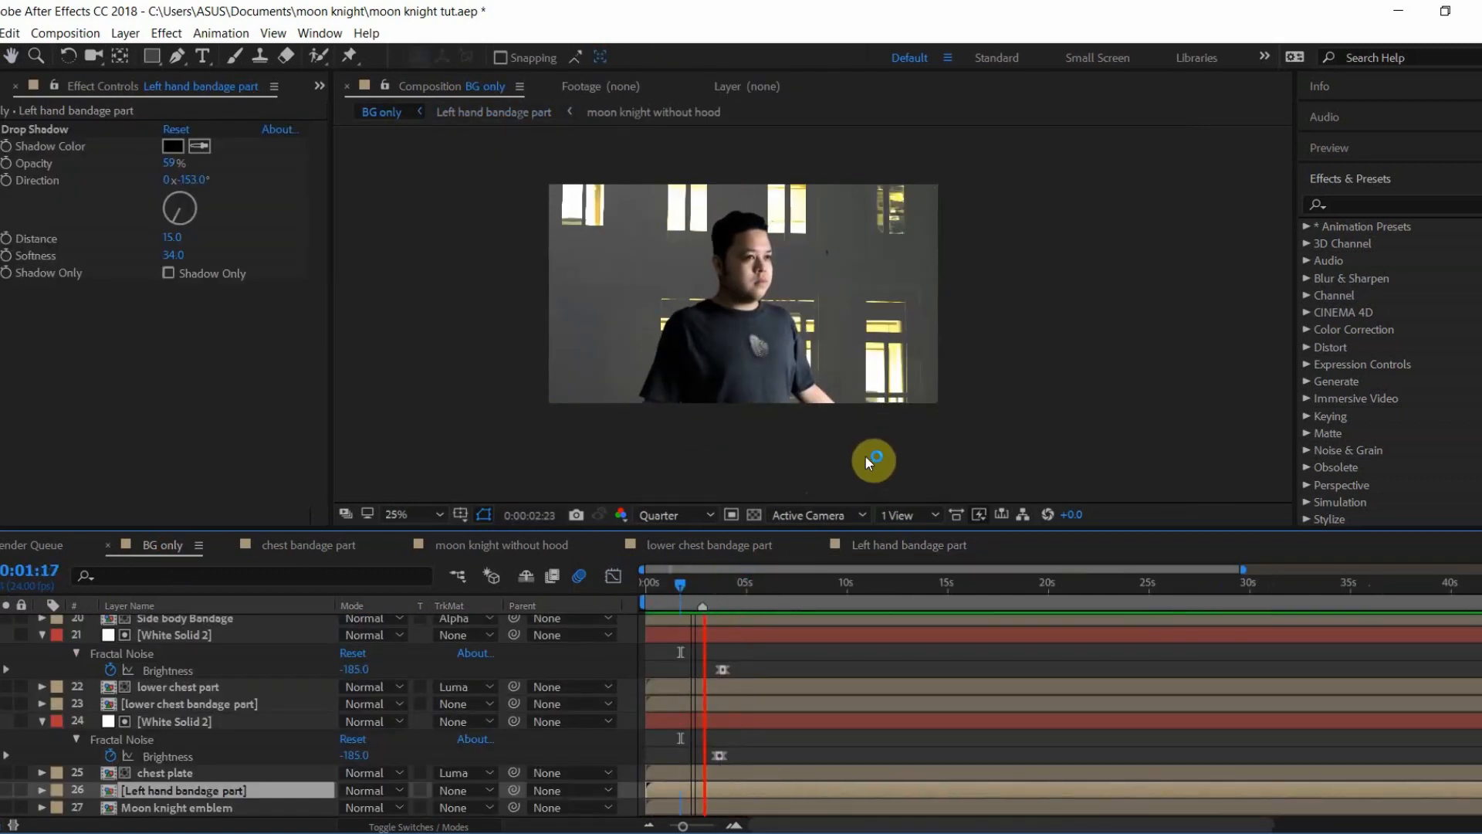
Step: Replay the costume reveal in the BG only composition from shortly before it begins
left_click(689, 588)
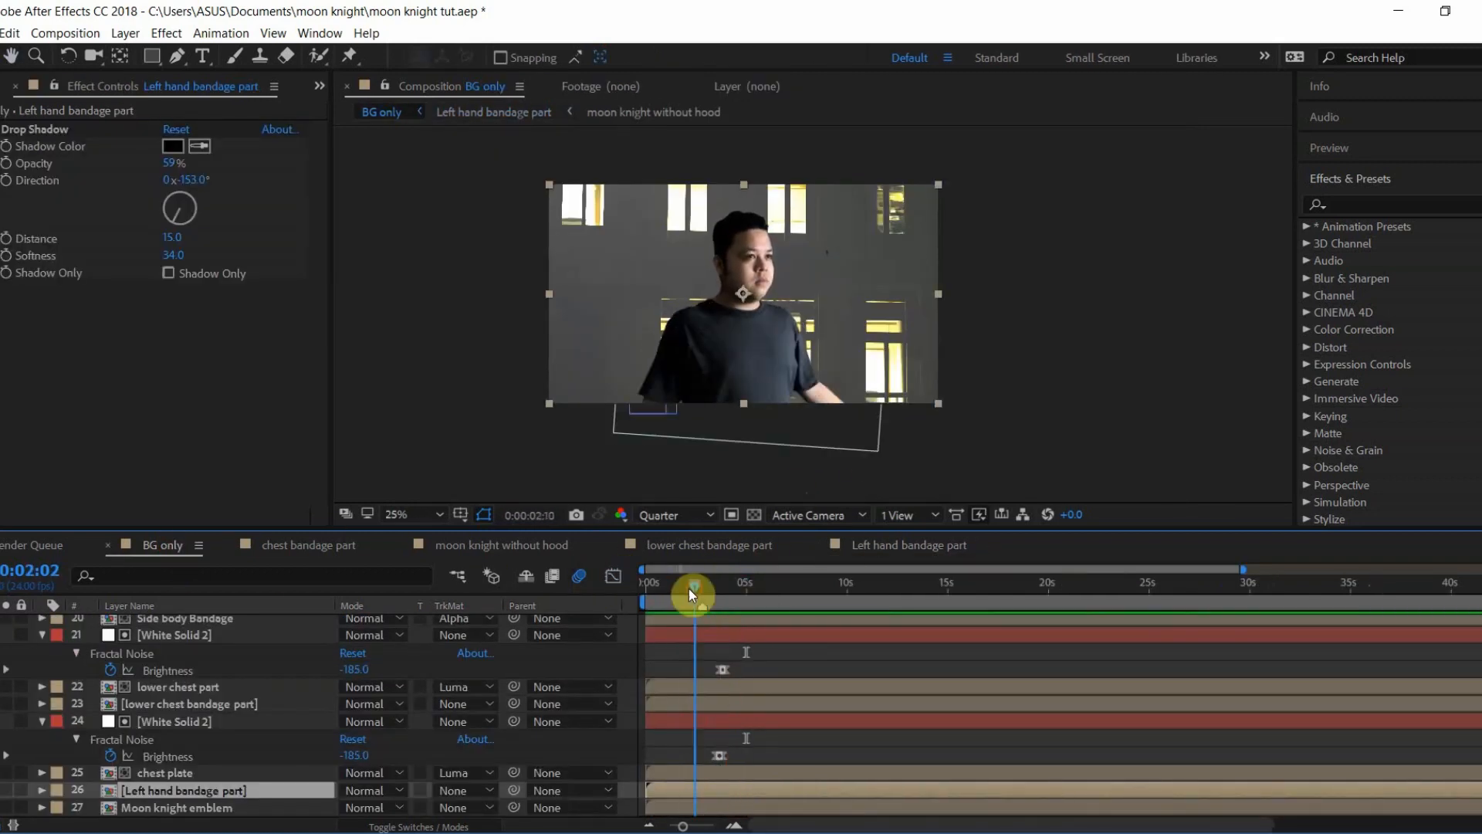
left_click(681, 588)
key("space")
Step: Show the Cape 1 layer at 0:00:05:02 and set the preview resolution to Full
left_click(748, 588)
scroll(220, 660, "up", 7)
scroll(190, 699, "up", 3)
left_click(139, 721)
scroll(795, 349, "up", 2)
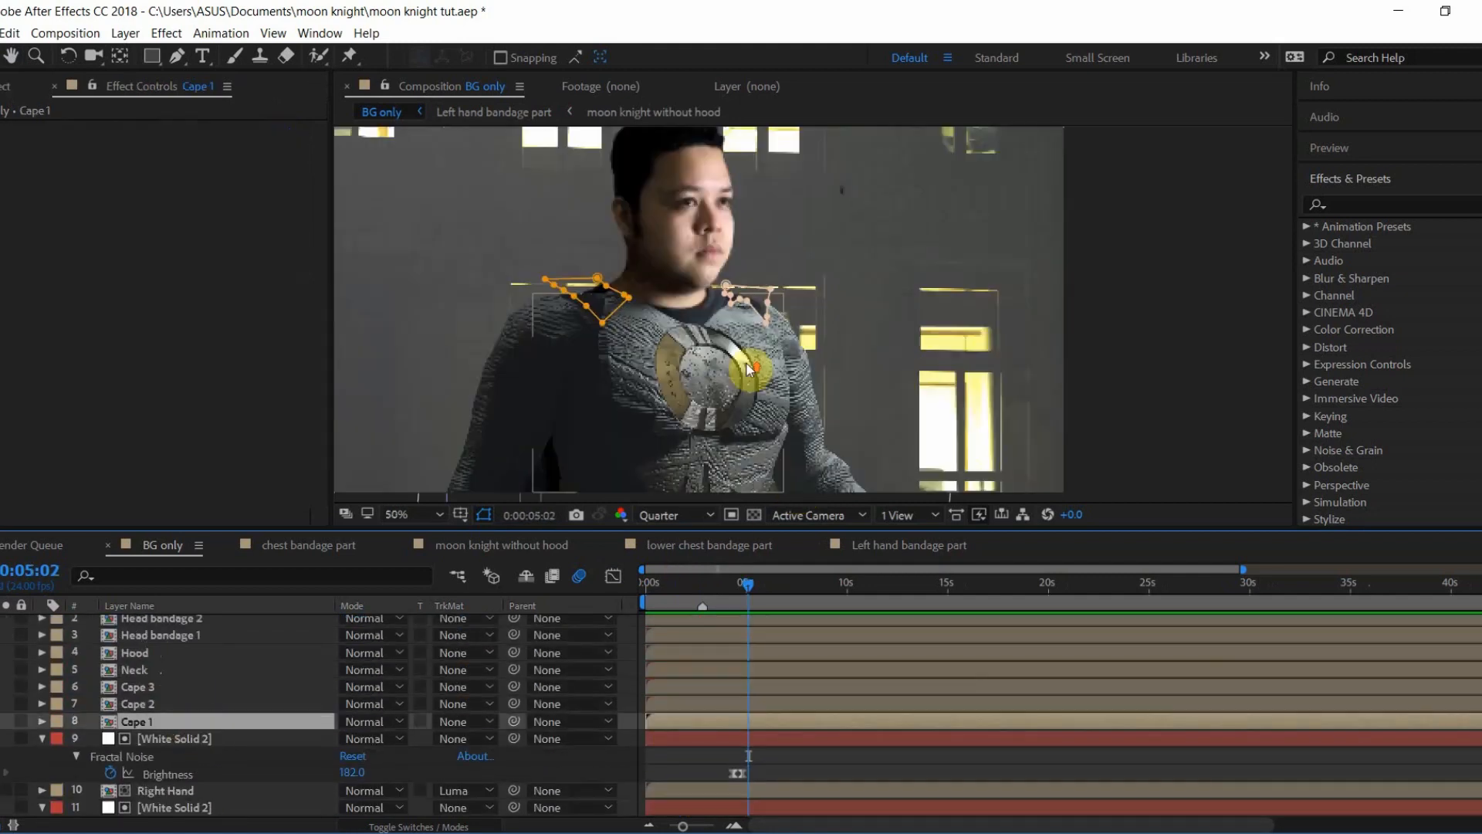
left_click(695, 481)
left_click(171, 686)
left_click(143, 721)
left_click(1, 723)
left_click(693, 494)
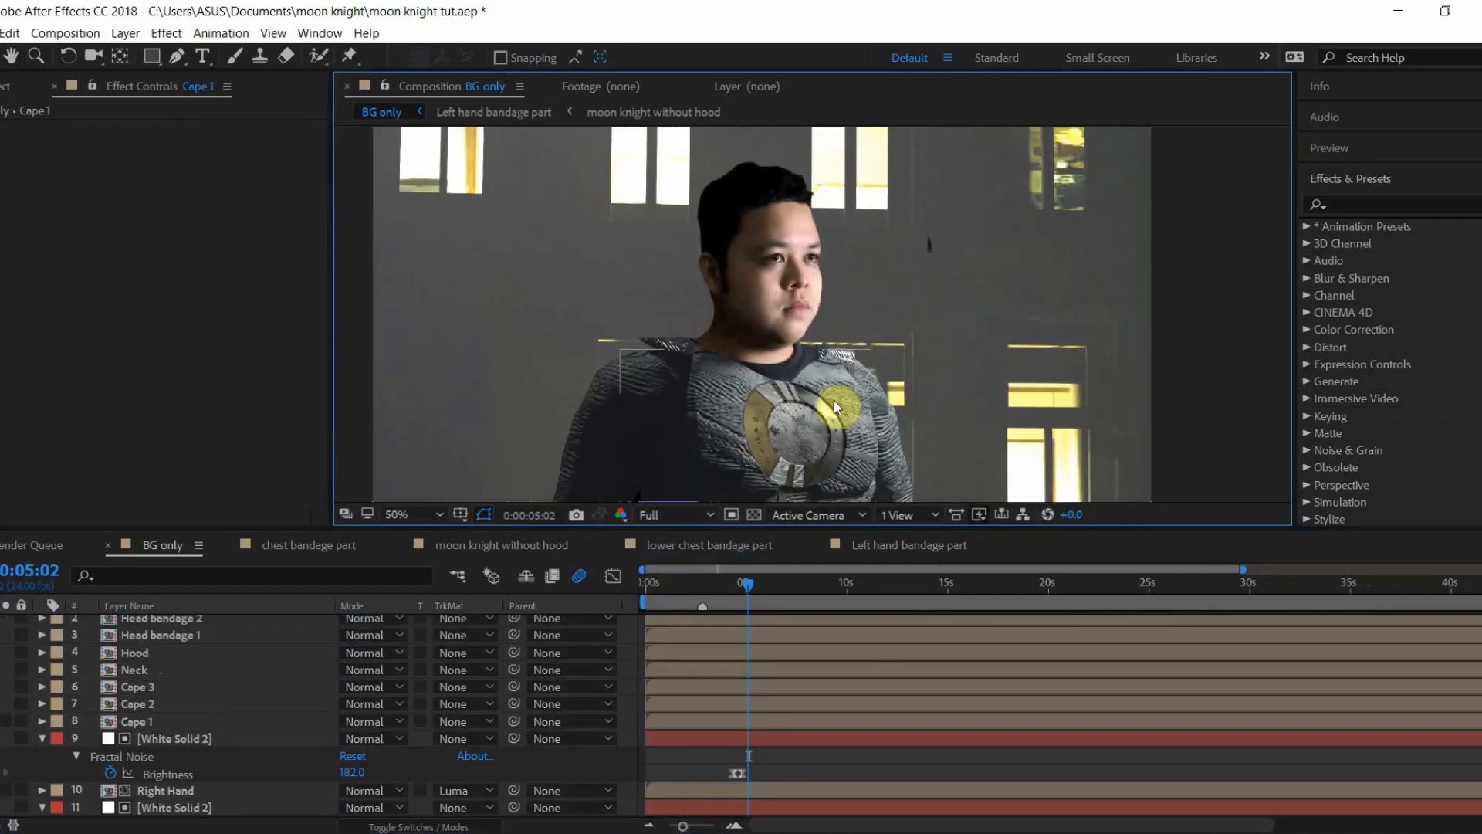
Step: Play the BG only composition from near its start to check the cape and neck reveal
scroll(780, 344, "up", 2)
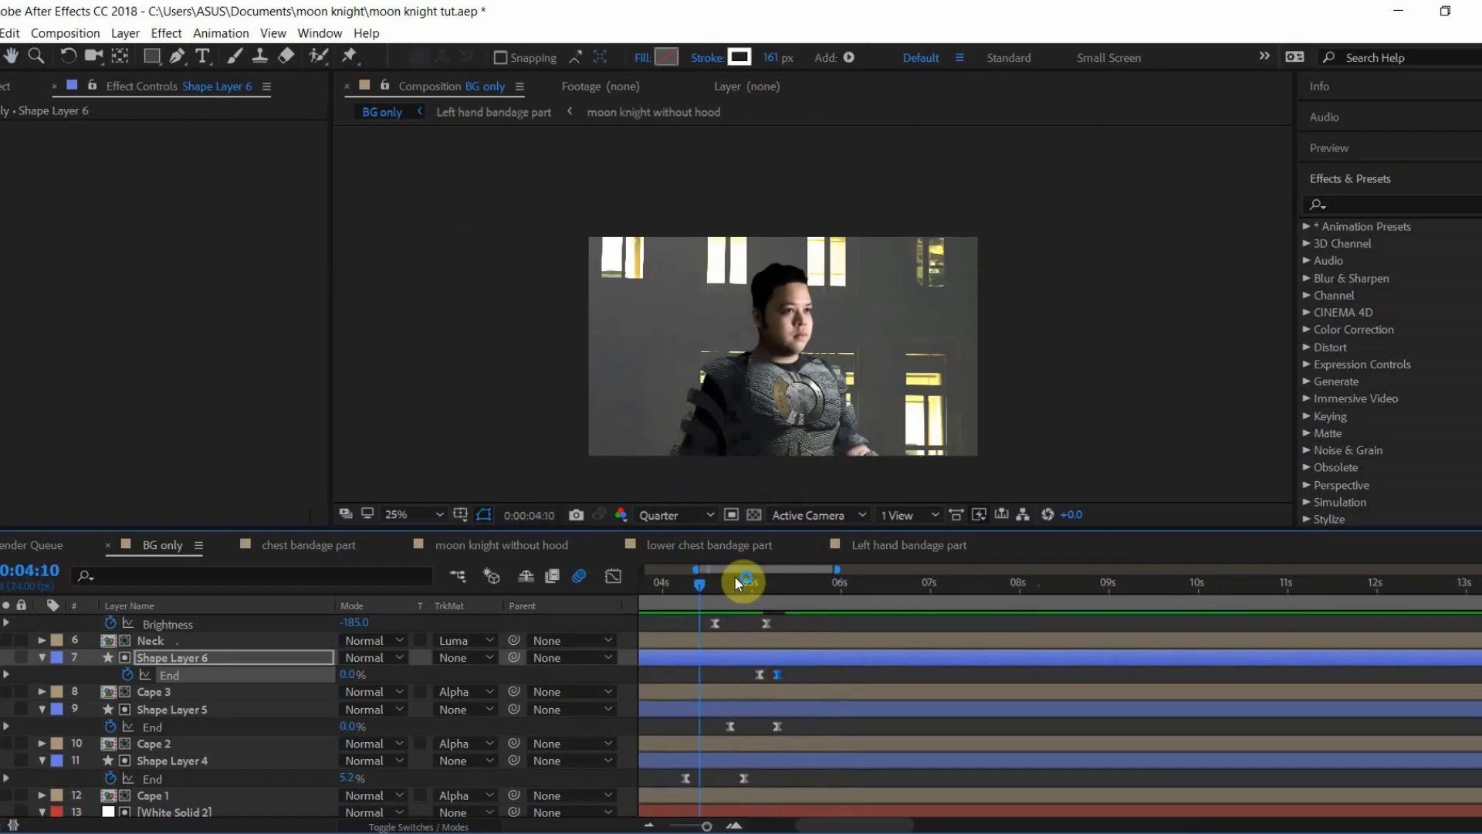
left_click(672, 598)
key("space")
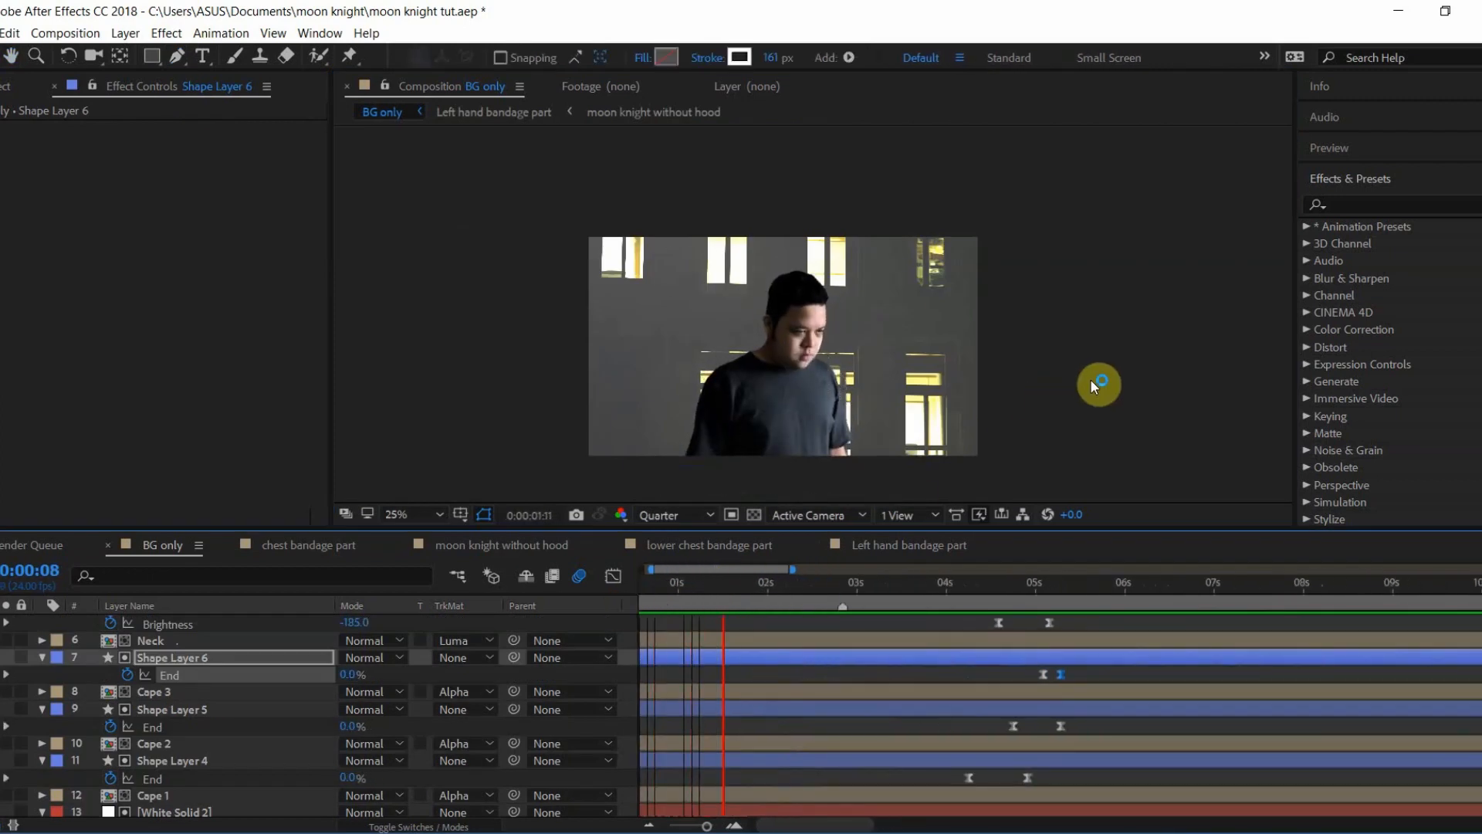
key("space")
Step: Show the Hood layer at 0:00:05:10 and draw a curved 161 px pen stroke from the collar up around the hood's rear edge to its crown
left_click(1070, 583)
left_click(271, 639)
scroll(250, 669, "up", 3)
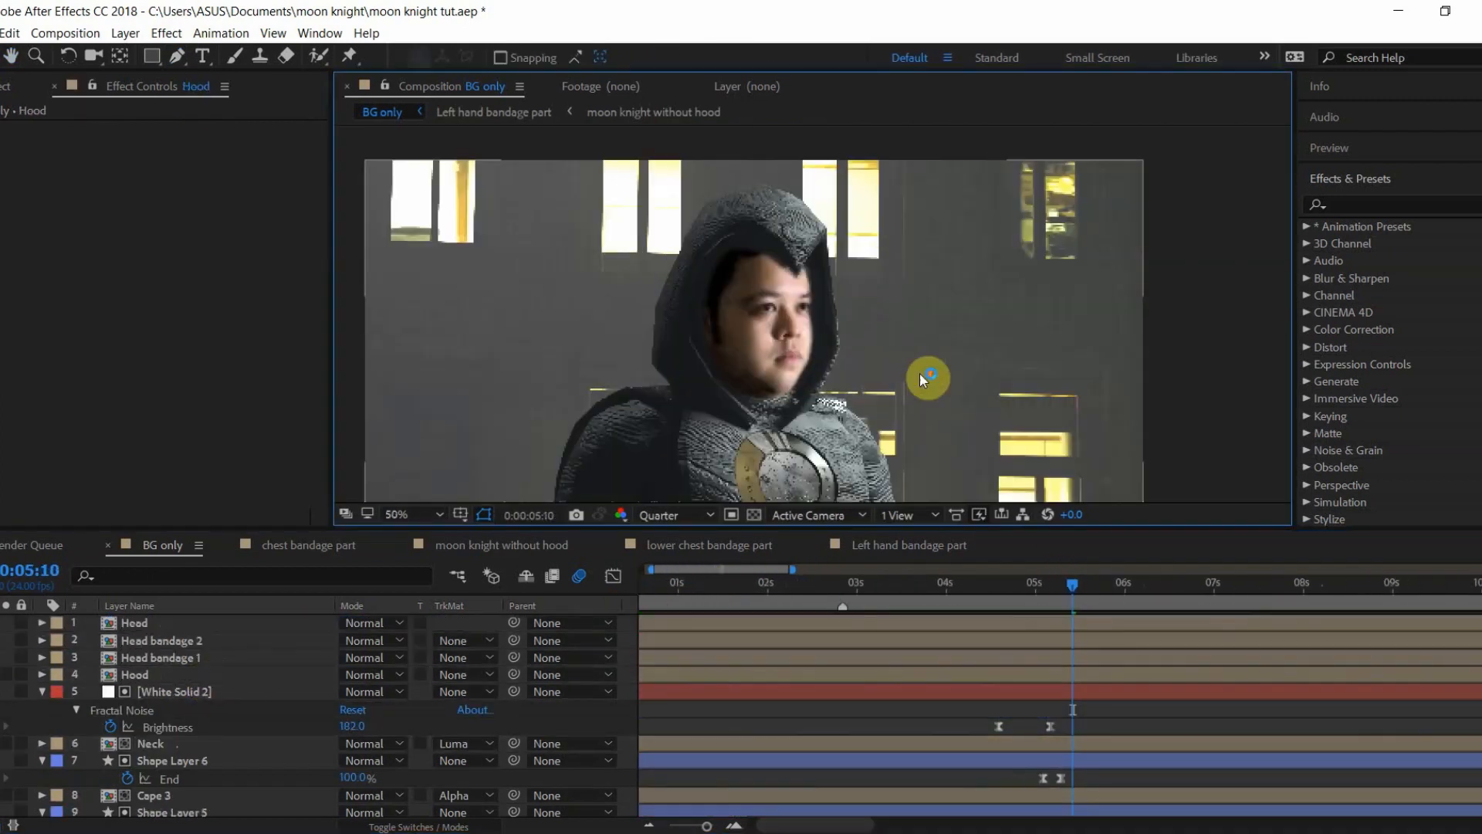
left_click(752, 430)
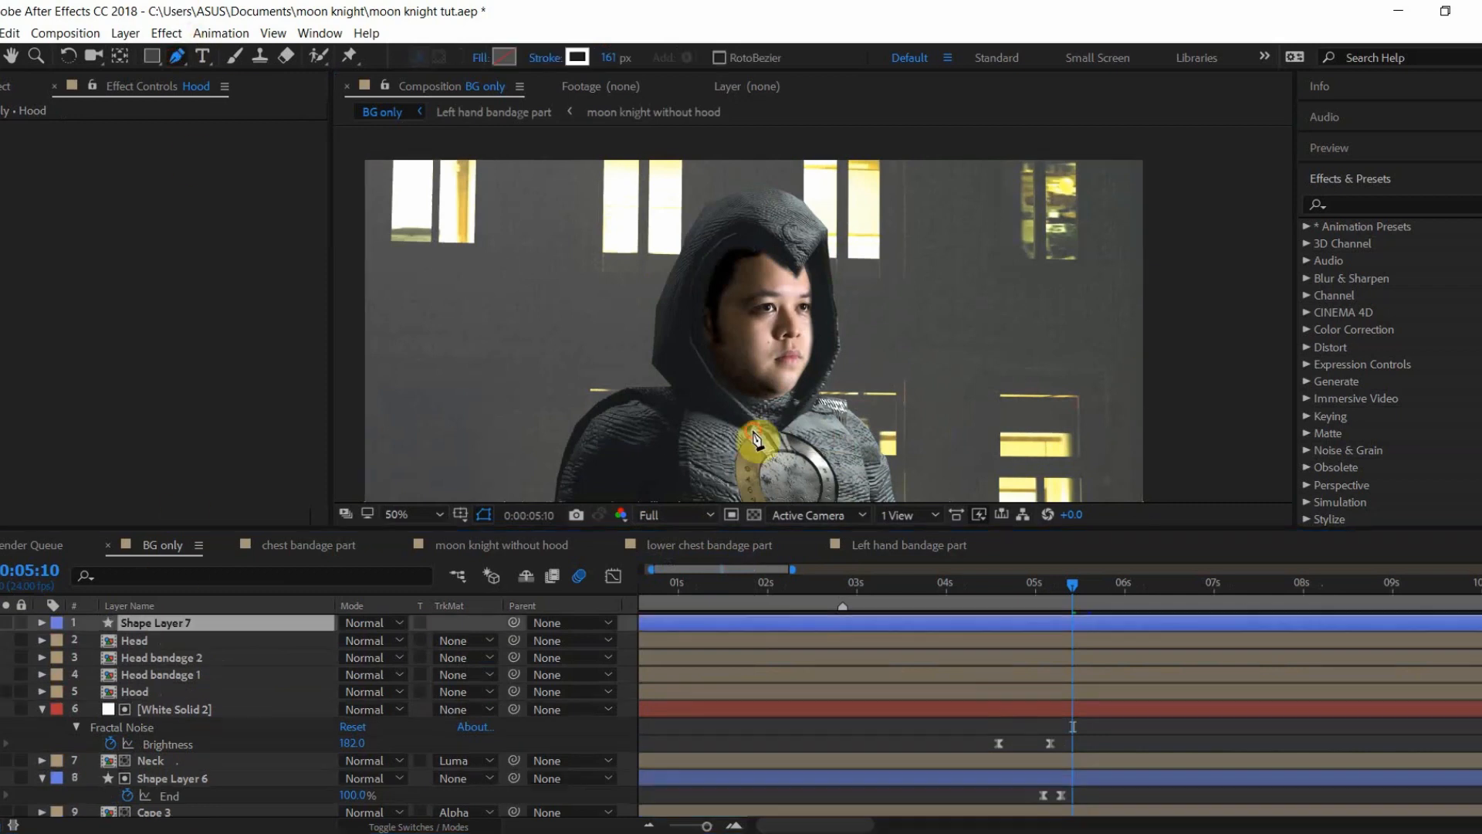
left_click_drag(683, 342, 697, 283)
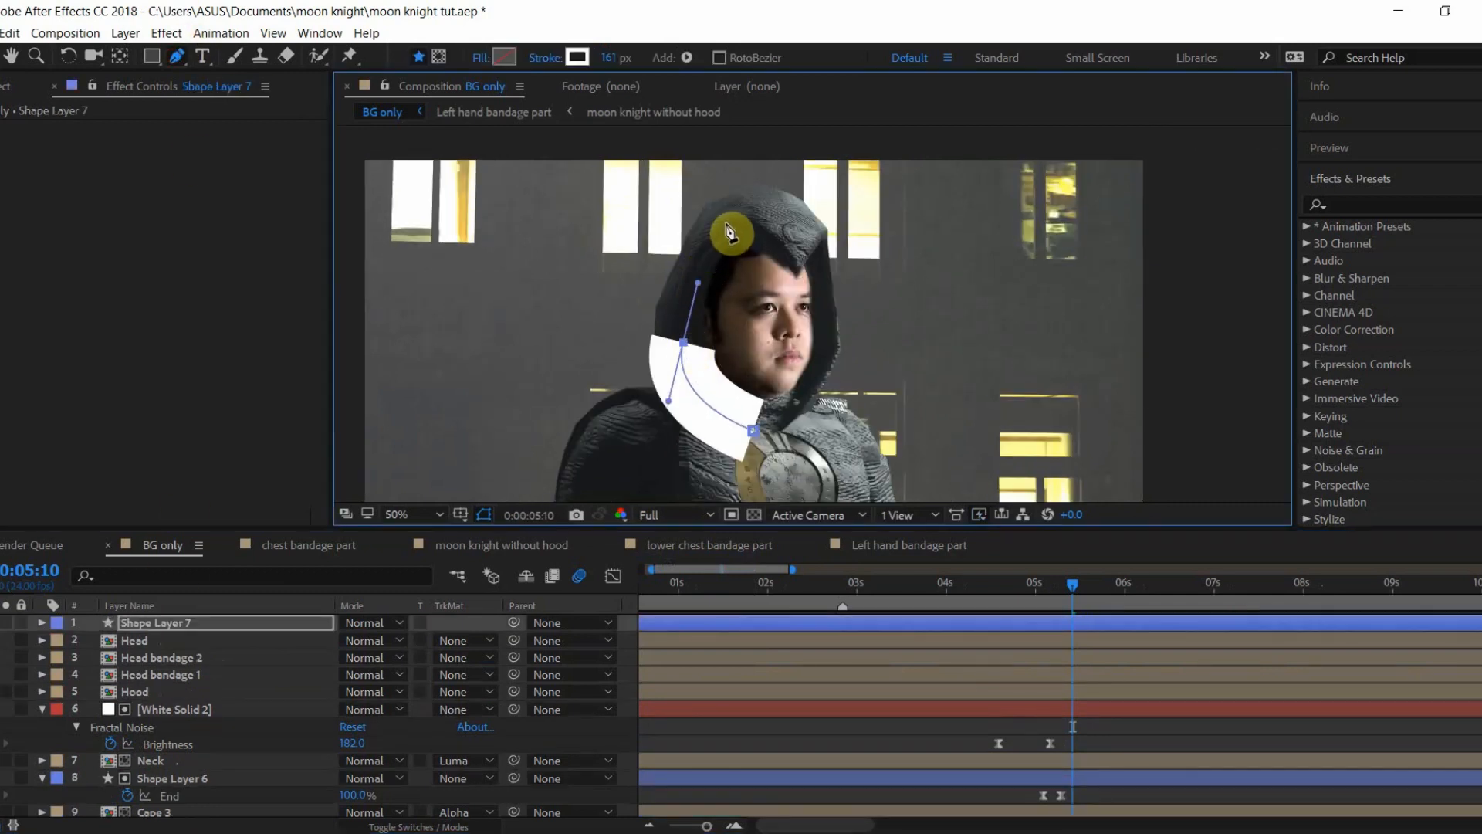
left_click_drag(746, 214, 798, 202)
left_click(185, 639)
left_click(186, 623)
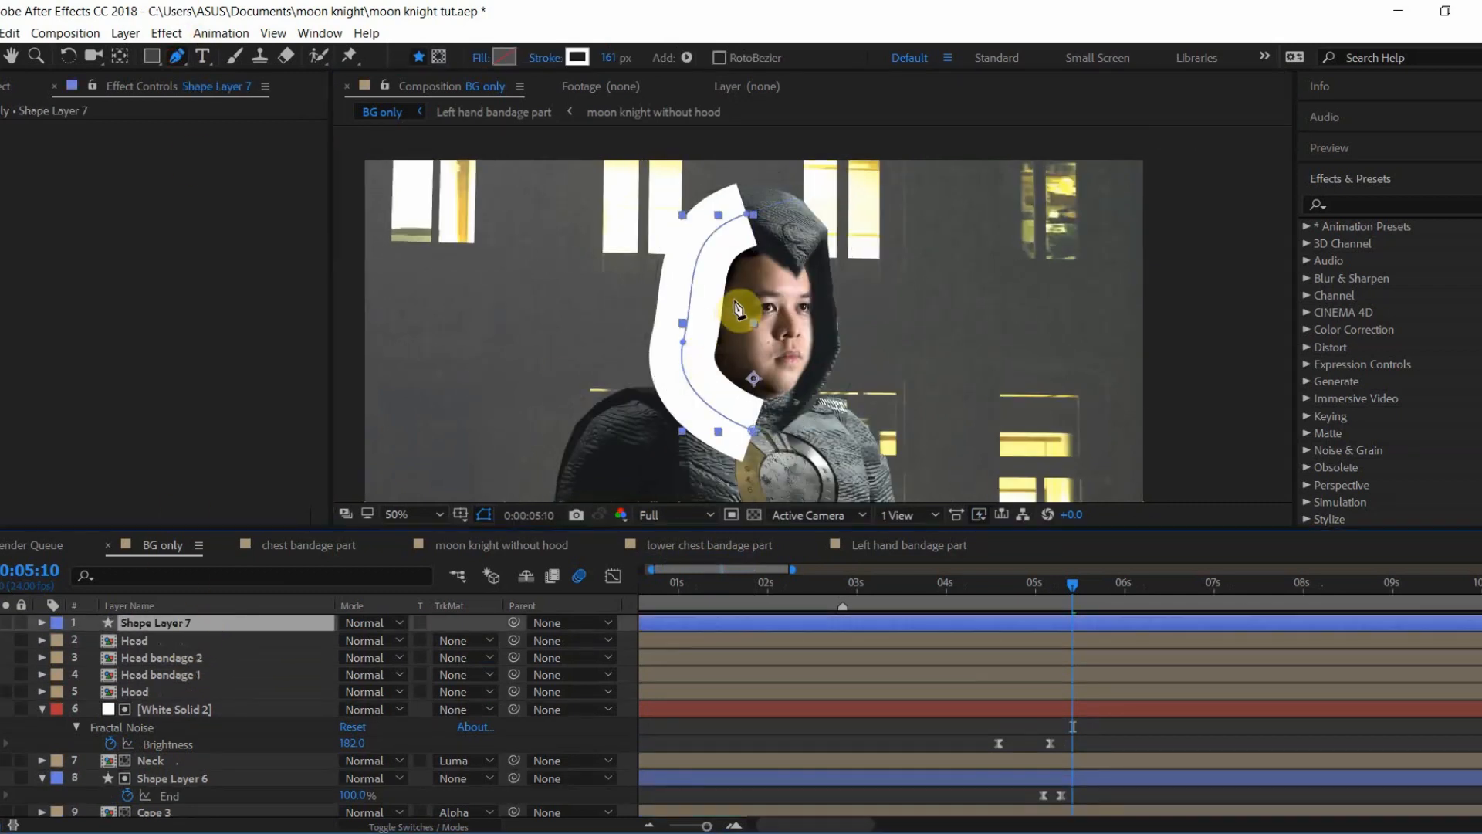
Step: Add a second stroke to Shape Layer 7 from the collar up the hood's front edge, and adjust the stroke width
left_click(782, 430)
left_click_drag(823, 338, 815, 232)
left_click(185, 623)
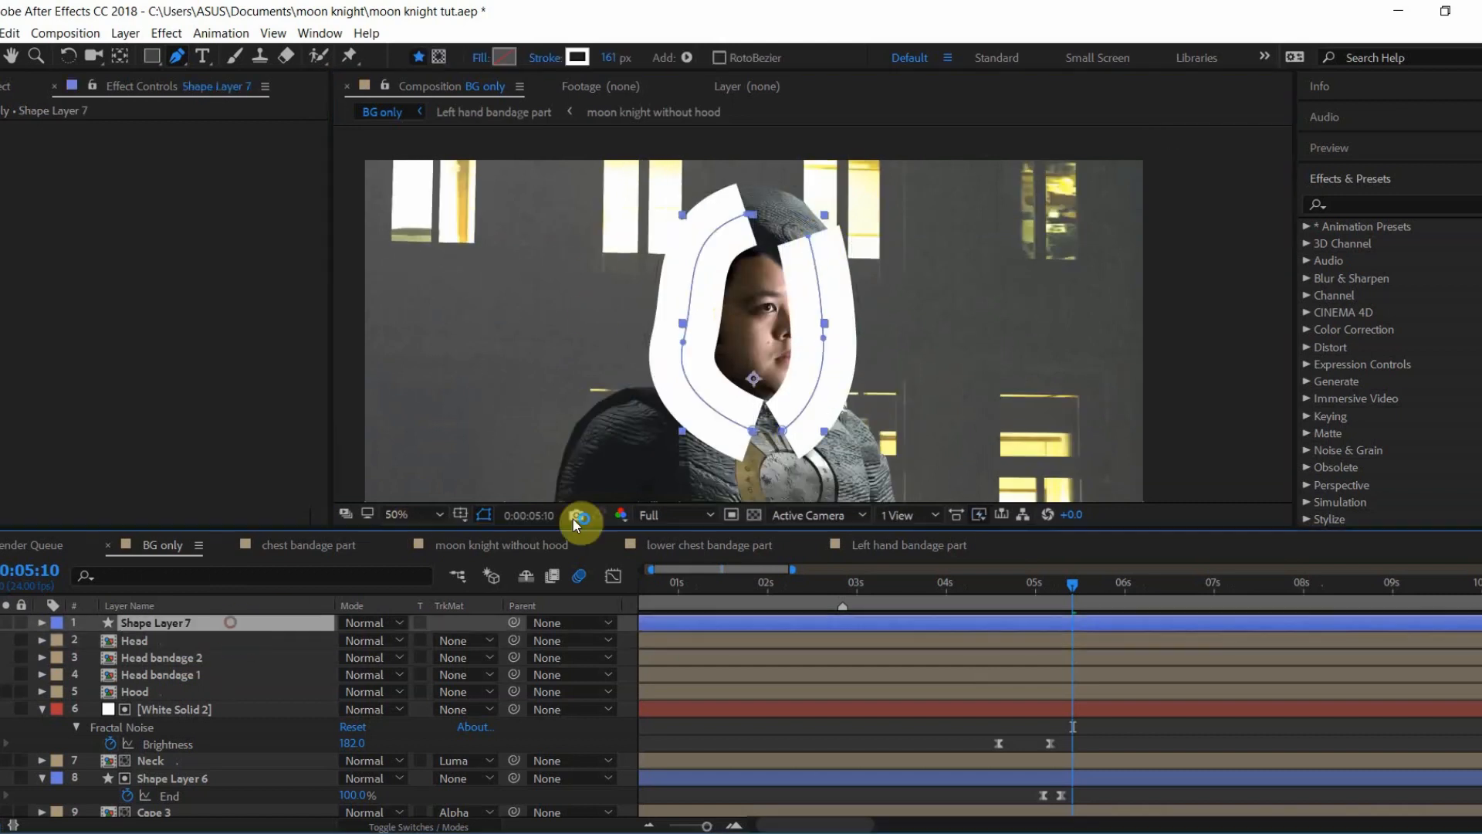
scroll(706, 458, "up", 1)
left_click(719, 400)
left_click_drag(496, 434, 448, 471)
left_click_drag(608, 57, 578, 58)
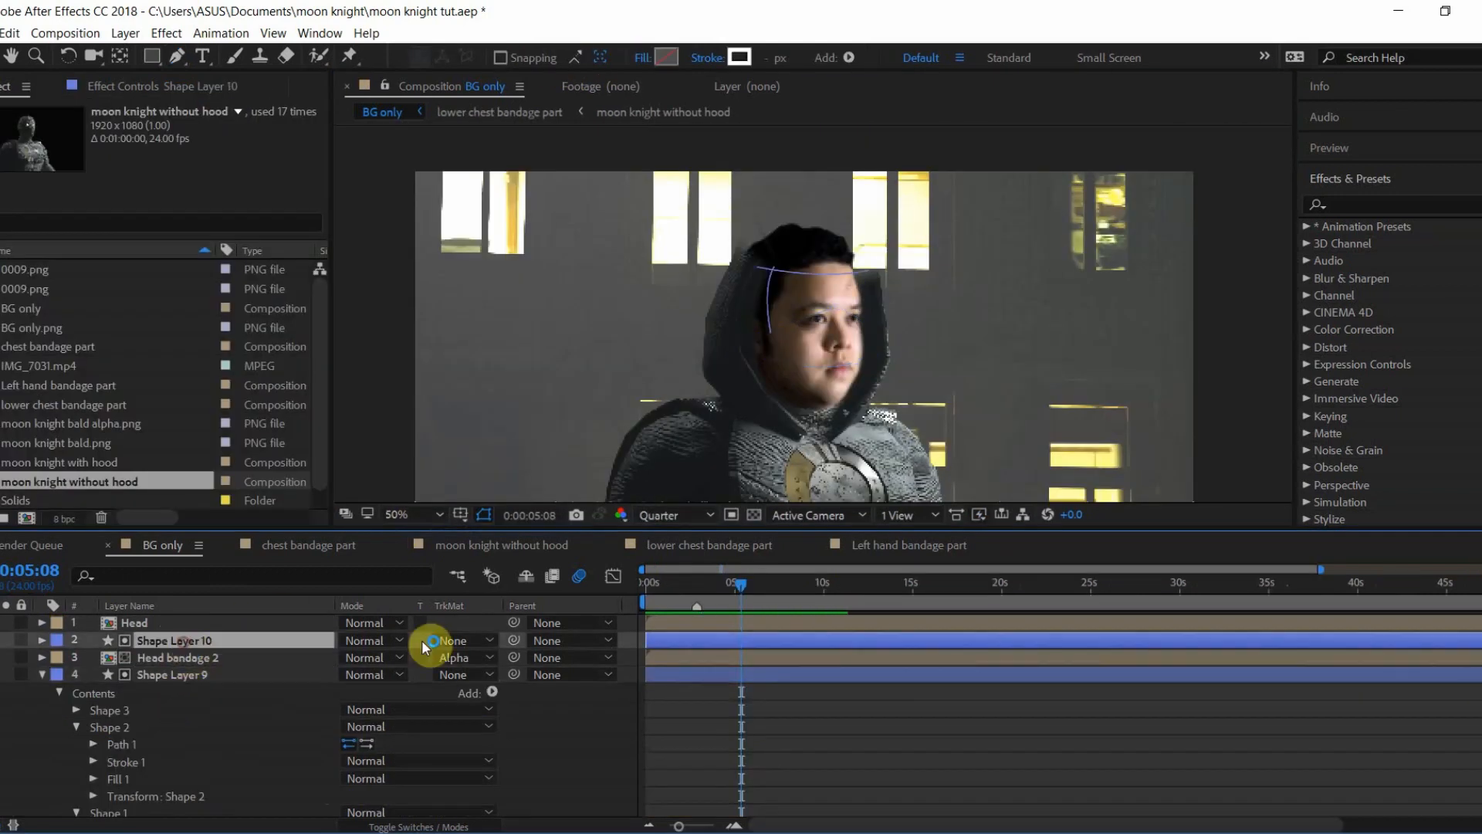
Step: Add Trim Paths to Shape Layer 10 and keyframe its End at 0% at 0:00:05:08
left_click(492, 658)
left_click(463, 542)
left_click(76, 779)
left_click(111, 772)
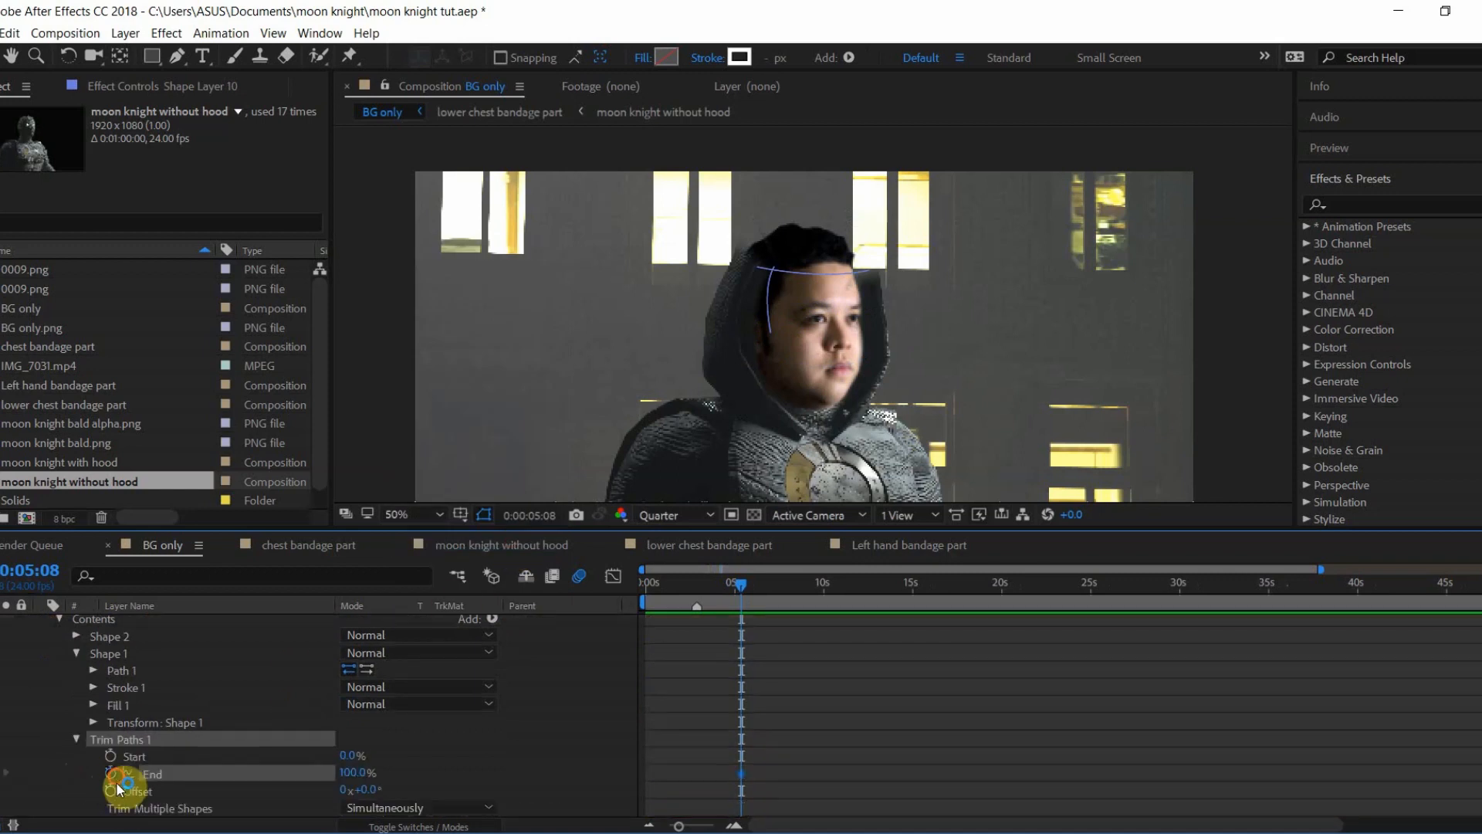
scroll(147, 773, "down", 2)
scroll(26, 780, "down", 6)
Step: At 0:00:05:23, raise the End values of Shape Layers 9 and 10 and set Shape Layer 10's Trim Multiple Shapes to Individually
left_click(754, 584)
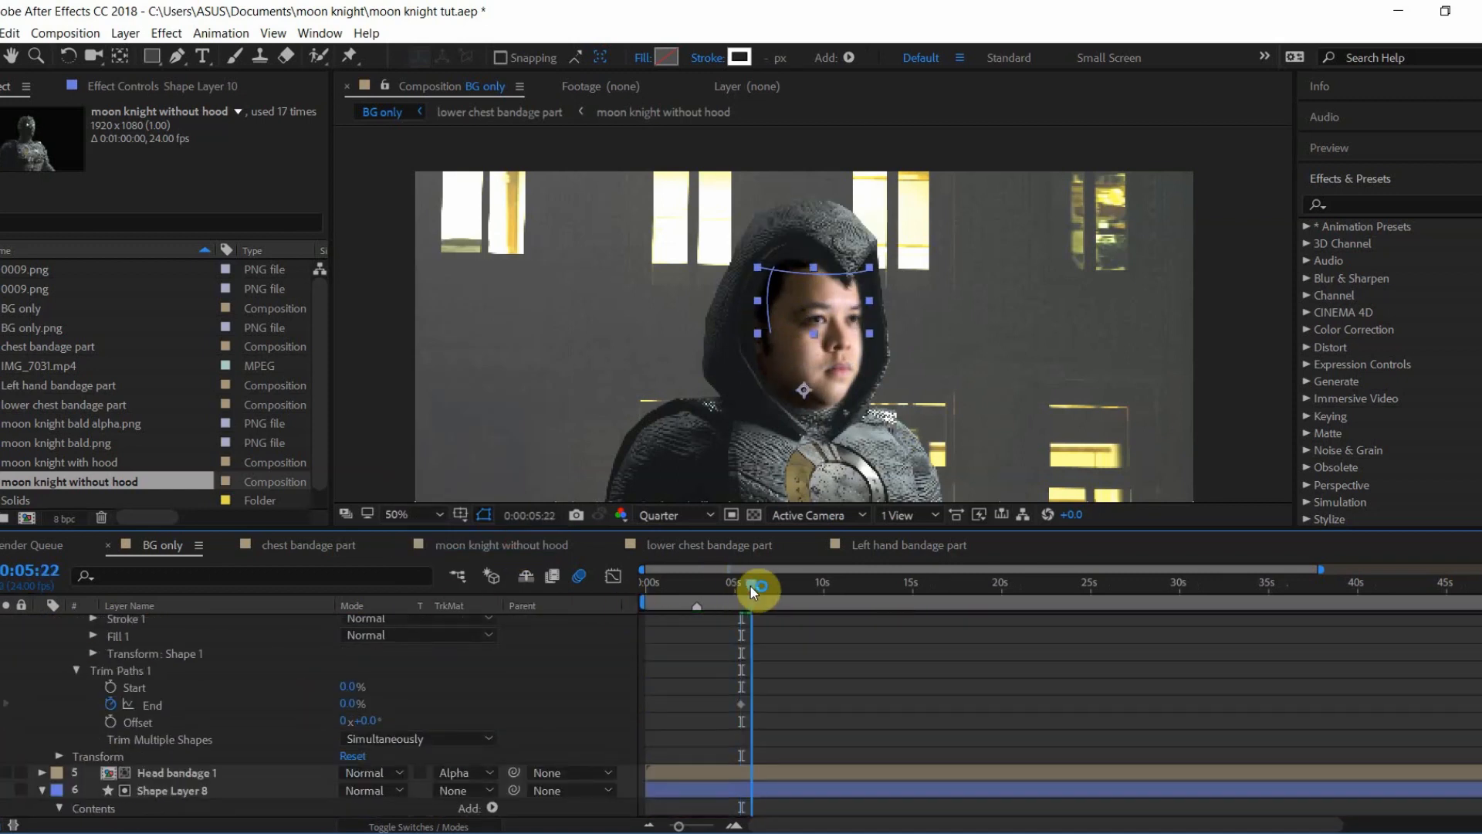
scroll(358, 752, "up", 2)
left_click_drag(358, 753, 463, 735)
scroll(463, 734, "up", 5)
left_click(440, 756)
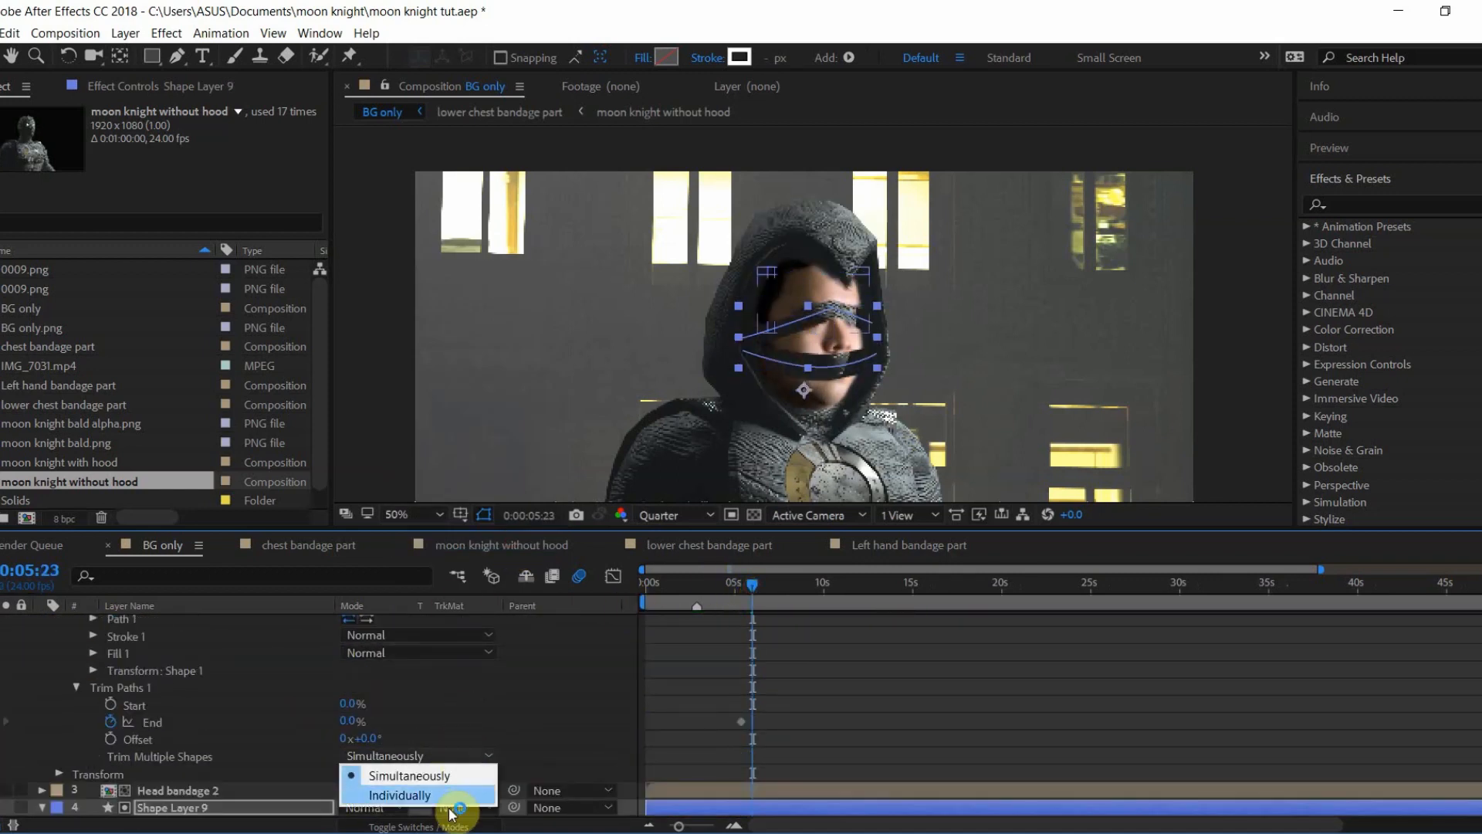
left_click(450, 799)
left_click_drag(357, 721, 485, 692)
Step: Collapse the expanded properties of Shape Layer 10 and Shape Layer 9 in the layer list
scroll(432, 687, "up", 1)
mouse_move(112, 653)
left_mouse_down()
mouse_move(133, 635)
mouse_move(101, 673)
left_mouse_up()
scroll(783, 741, "down", 7)
left_click_drag(789, 767, 733, 815)
scroll(775, 683, "up", 3)
scroll(775, 683, "up", 4)
left_click(43, 641)
left_click(43, 674)
scroll(750, 702, "down", 1)
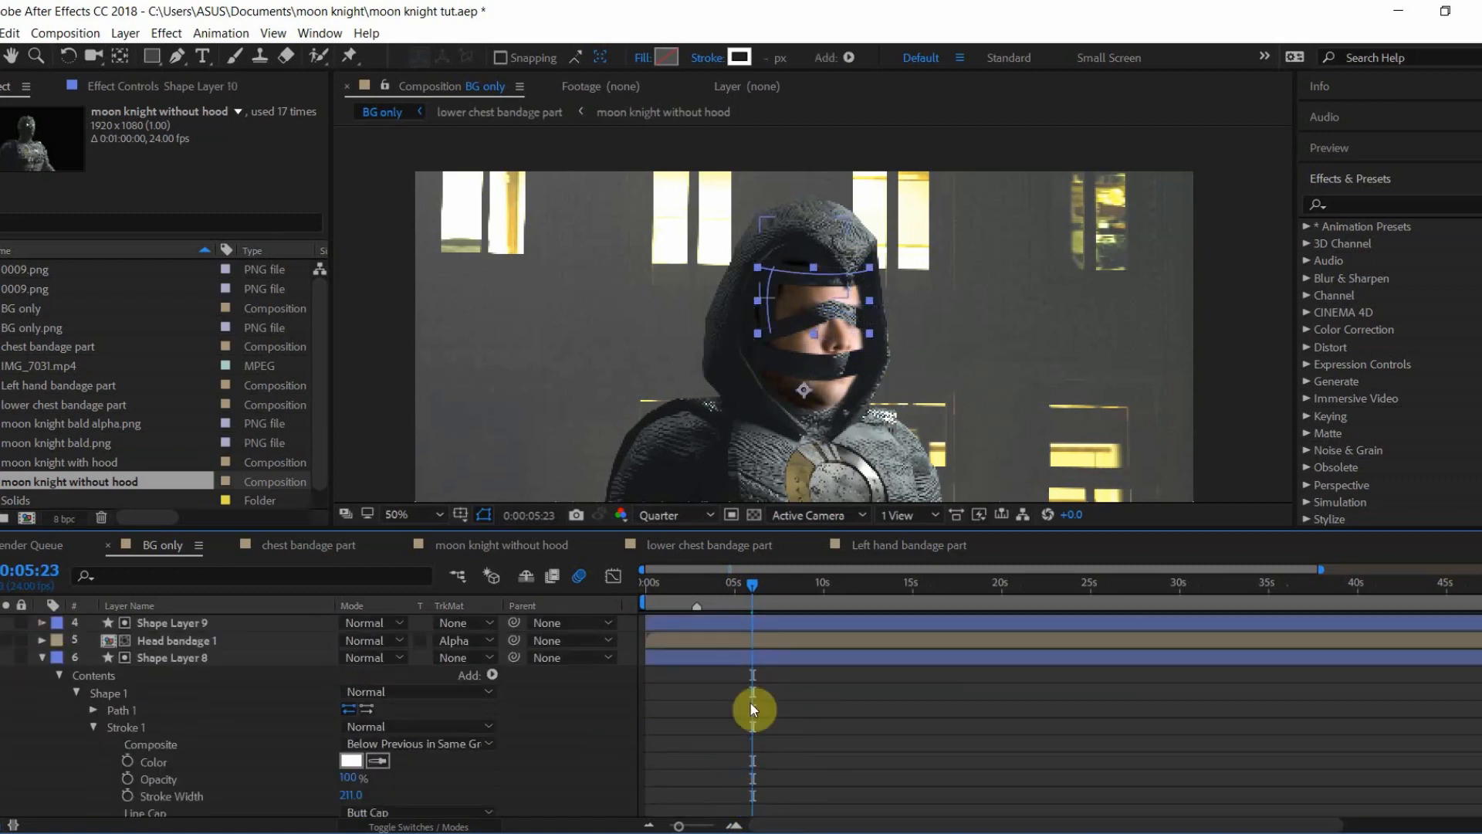
Step: Show only the keyframed End properties of the head bandage shape layers and retime their keyframes
left_click(772, 658, "ctrl")
left_click(780, 624, "ctrl")
key("u")
scroll(790, 692, "up", 1)
left_click(224, 641)
key("u")
left_click_drag(780, 719, 849, 710)
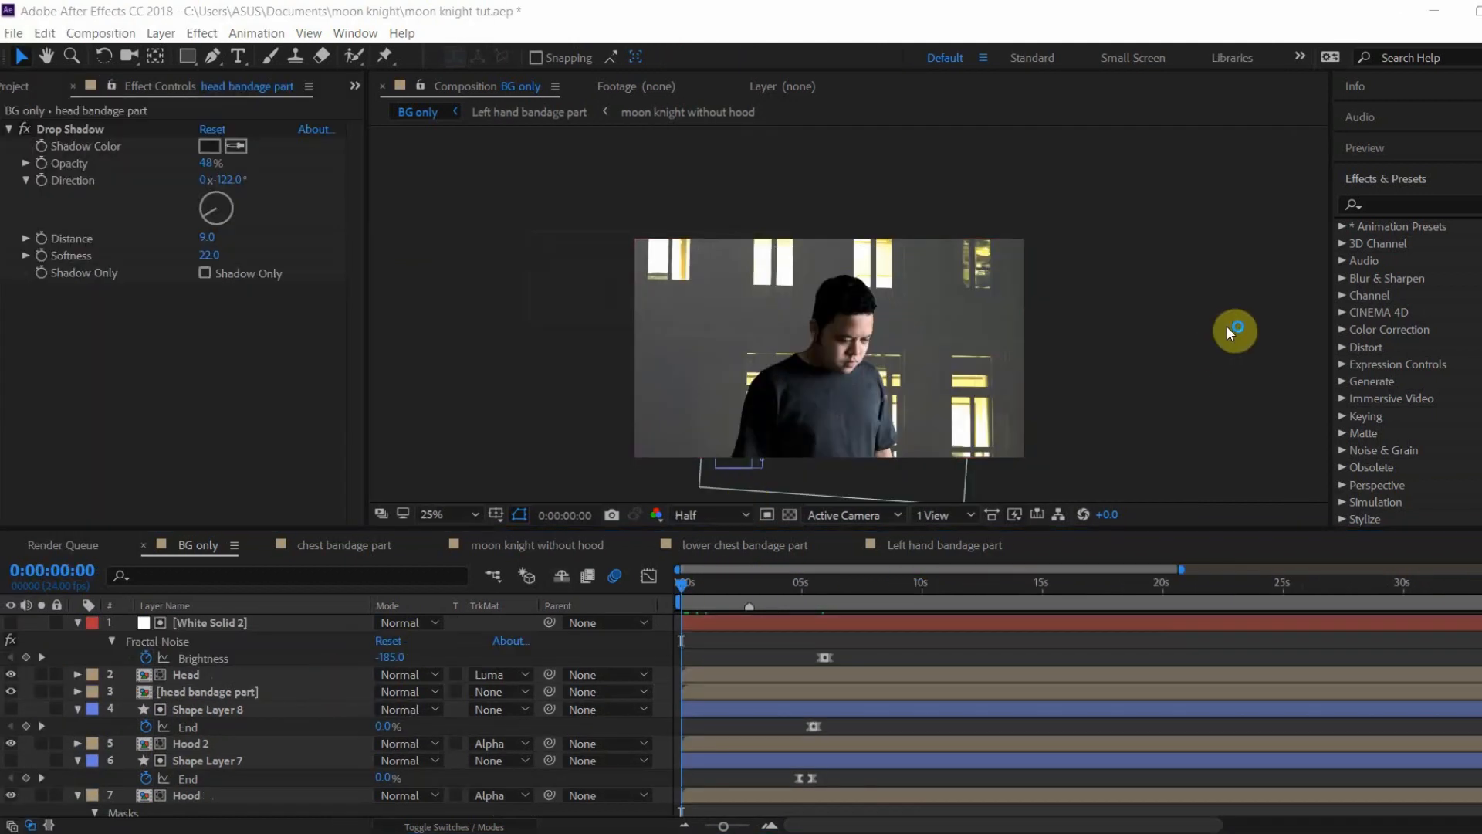
Step: Play the complete suit-up animation in the BG only composition from the first frame through the masked head
left_click_drag(1226, 326, 1150, 313)
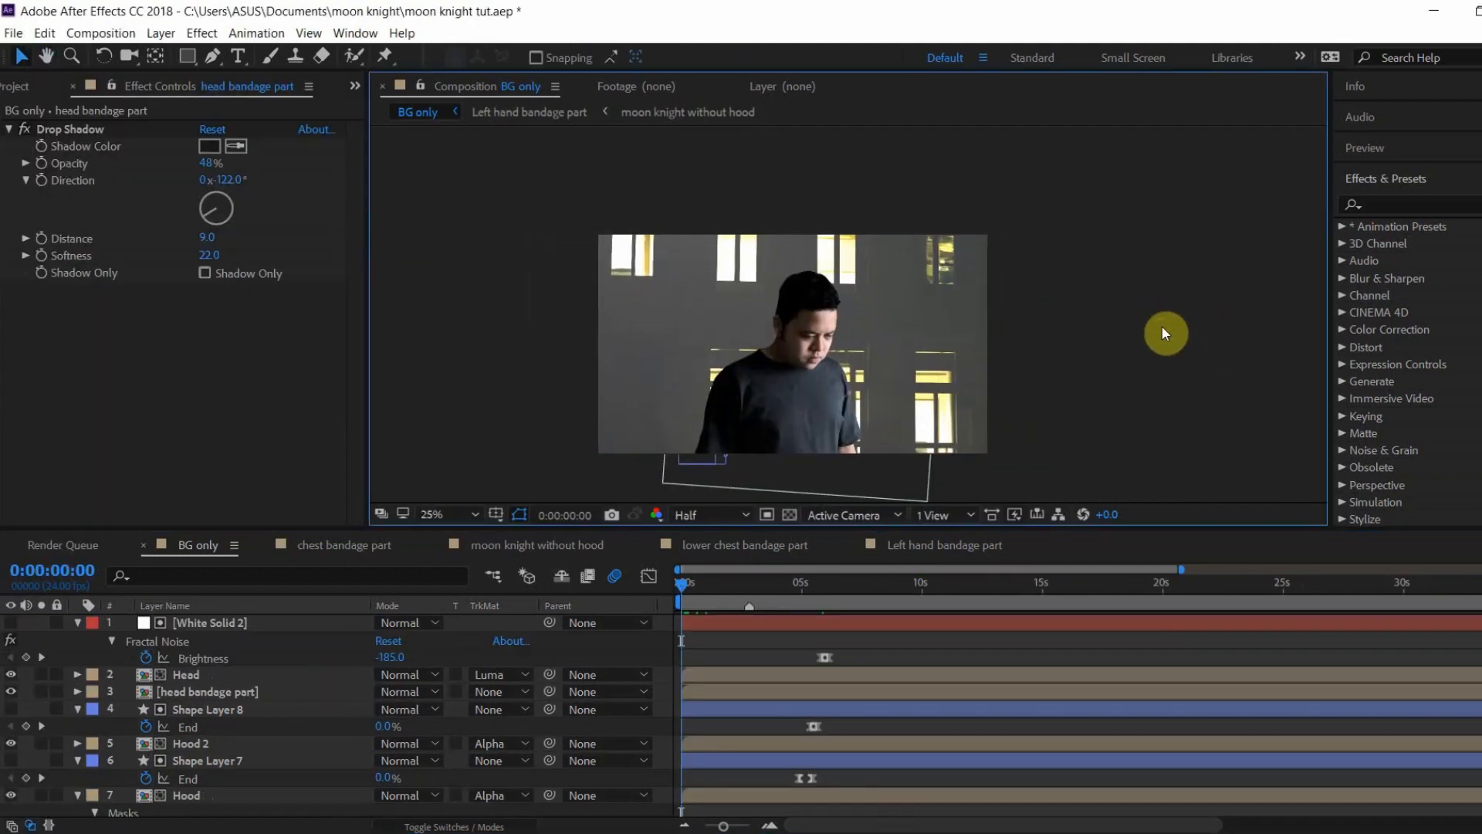
key("space")
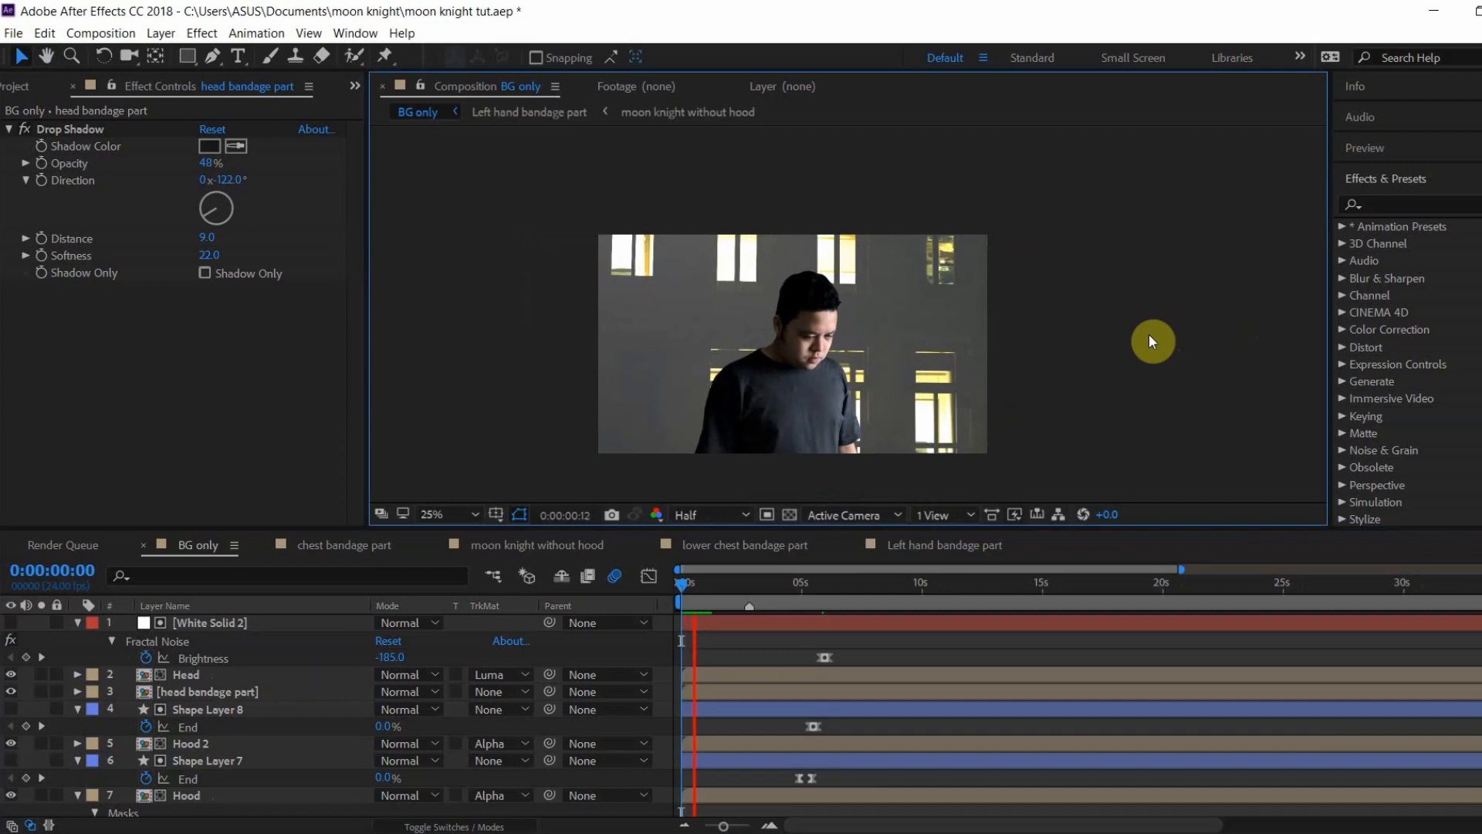
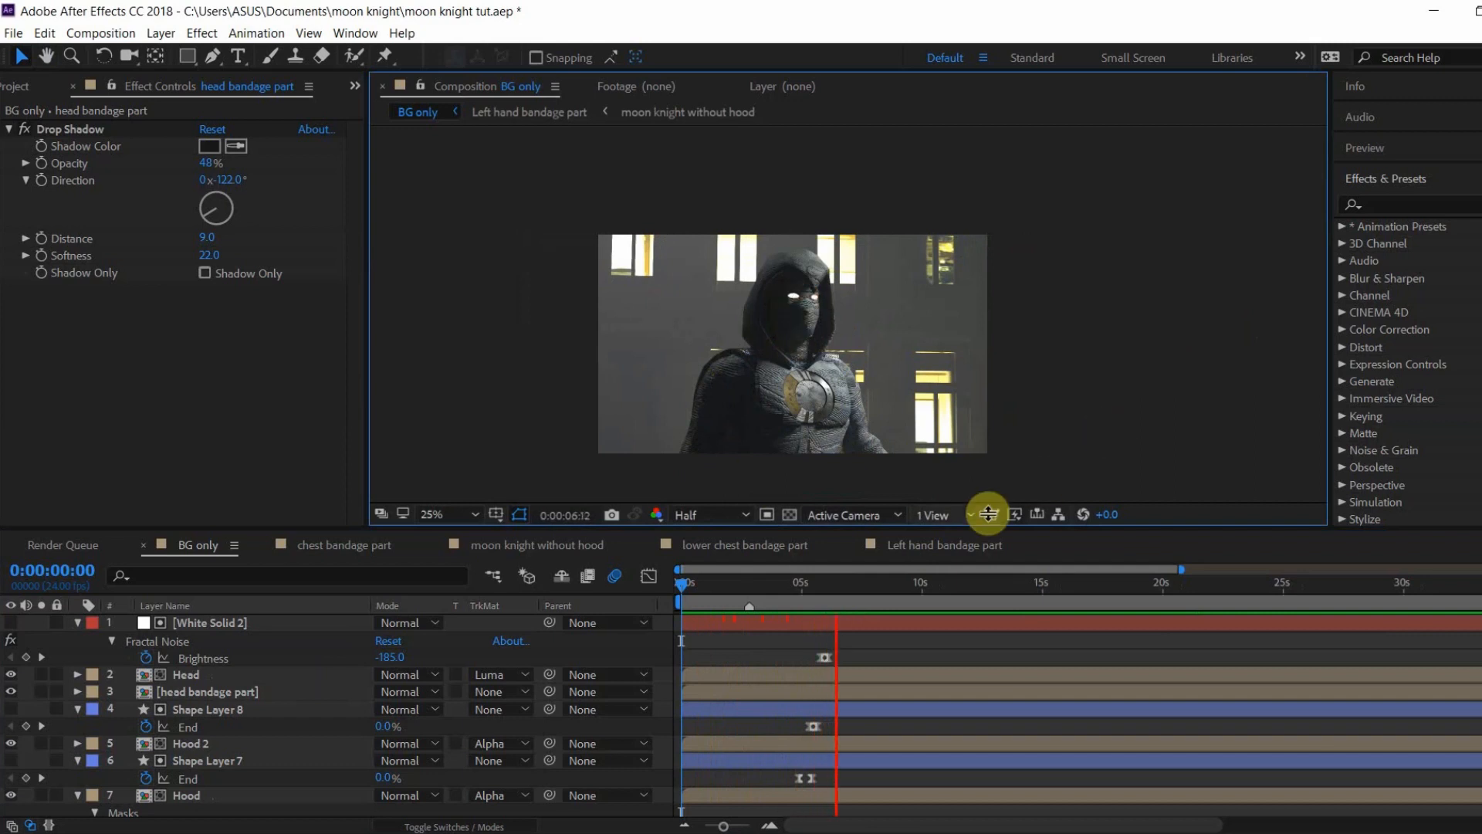
left_click(833, 579)
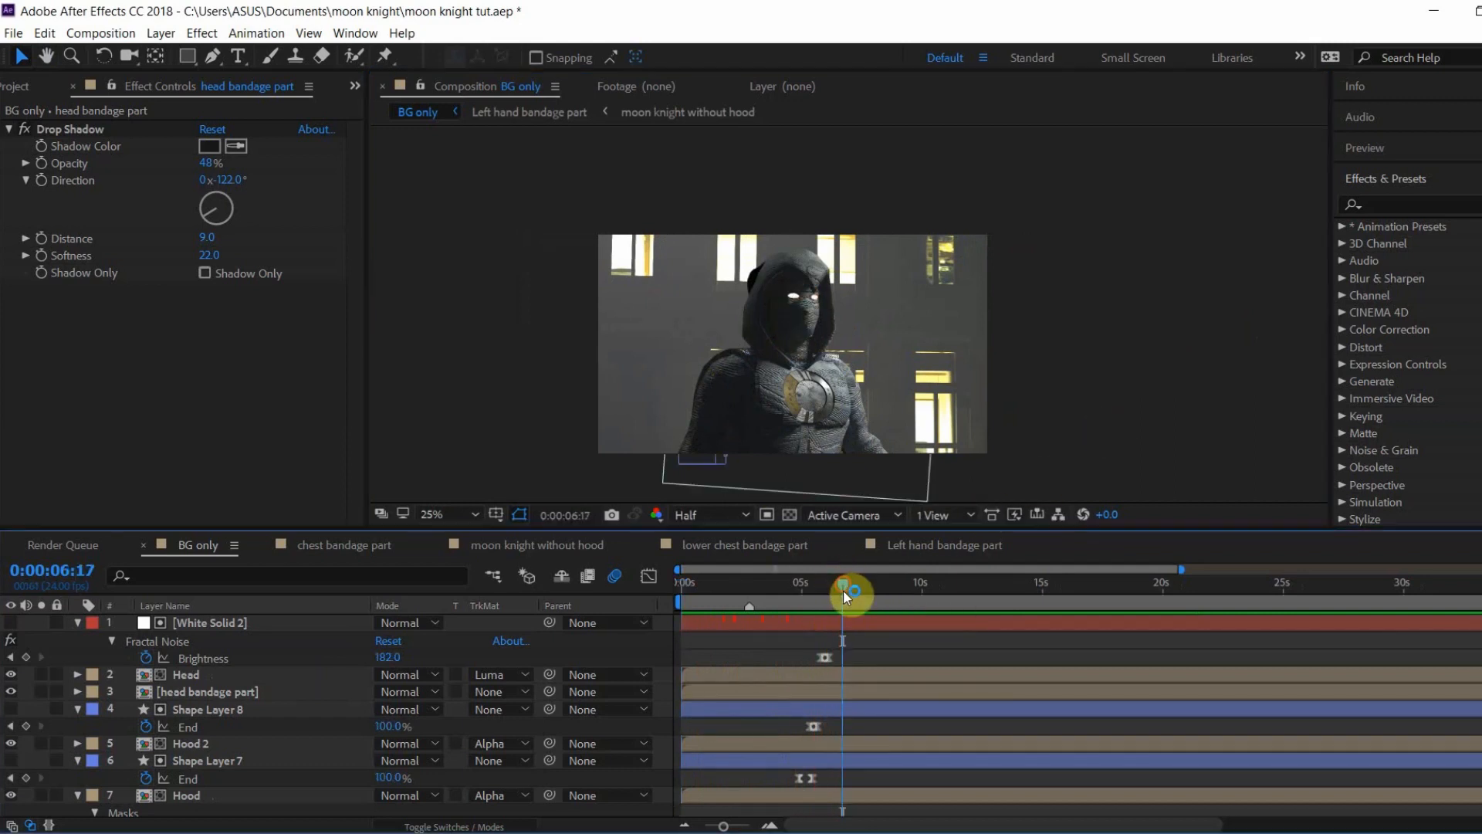
Step: Trim the end of the IMG_7031.mp4 layer to 0:00:06:04, once the full suit covers the actor
mouse_move(843, 590)
left_mouse_down()
mouse_move(813, 596)
mouse_move(830, 600)
left_mouse_up()
scroll(846, 741, "down", 10)
scroll(846, 741, "down", 6)
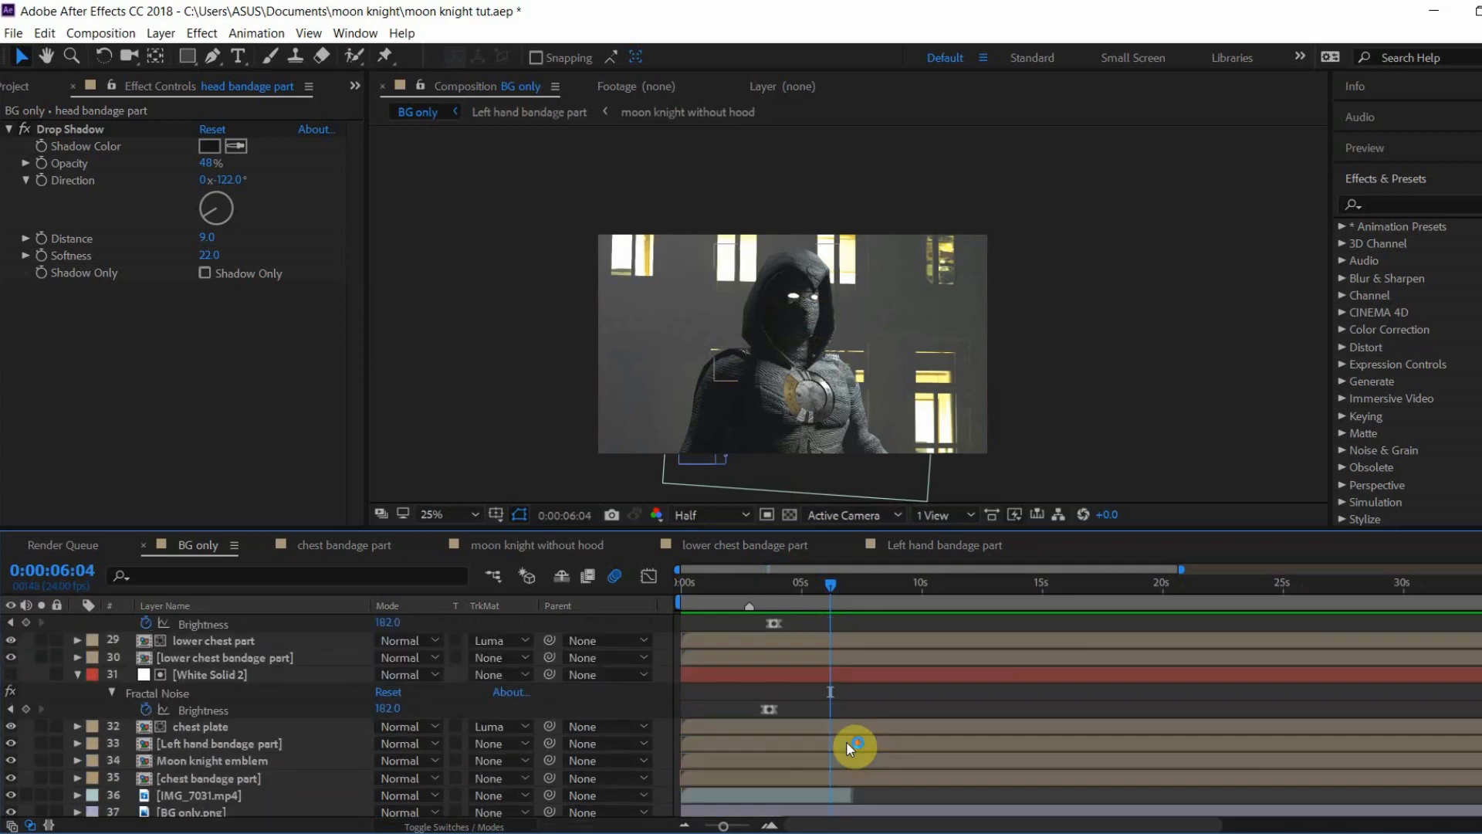
left_click(849, 788)
key("alt+bracketright")
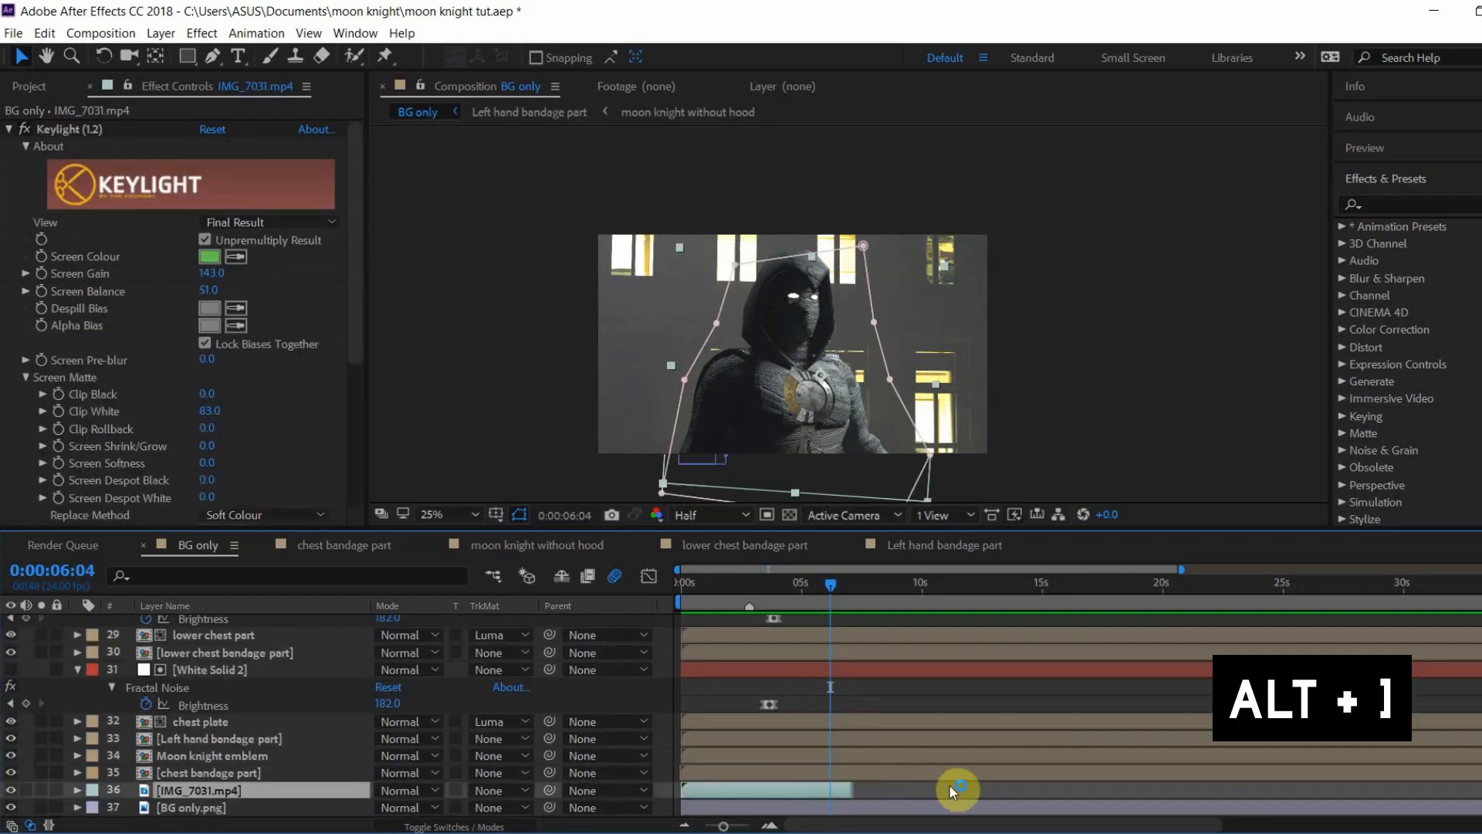
Step: Replay the BG only composition from 0:00:00:00 to check the transition with the trimmed footage
left_click_drag(831, 584, 679, 583)
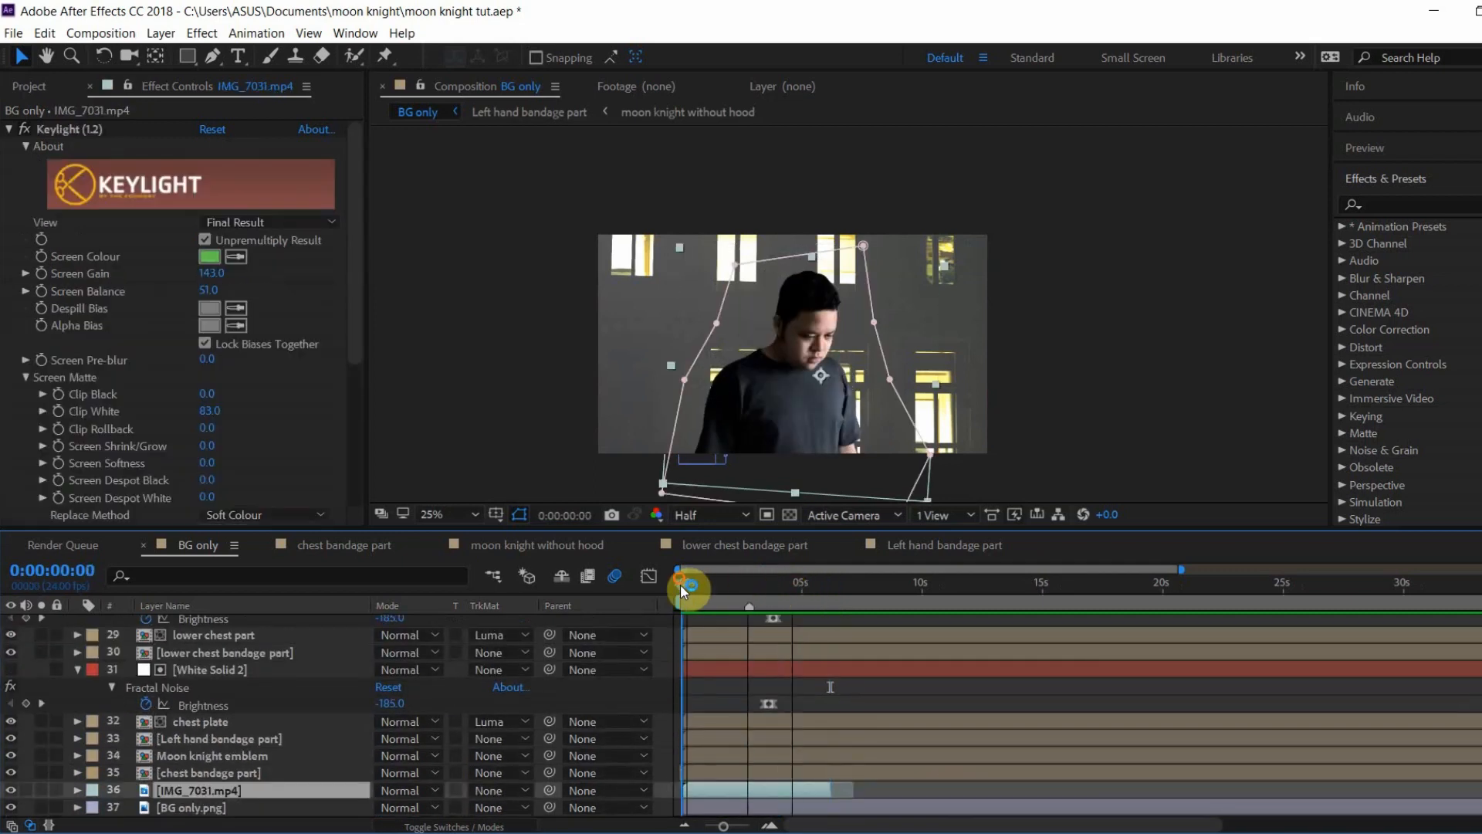
key("space")
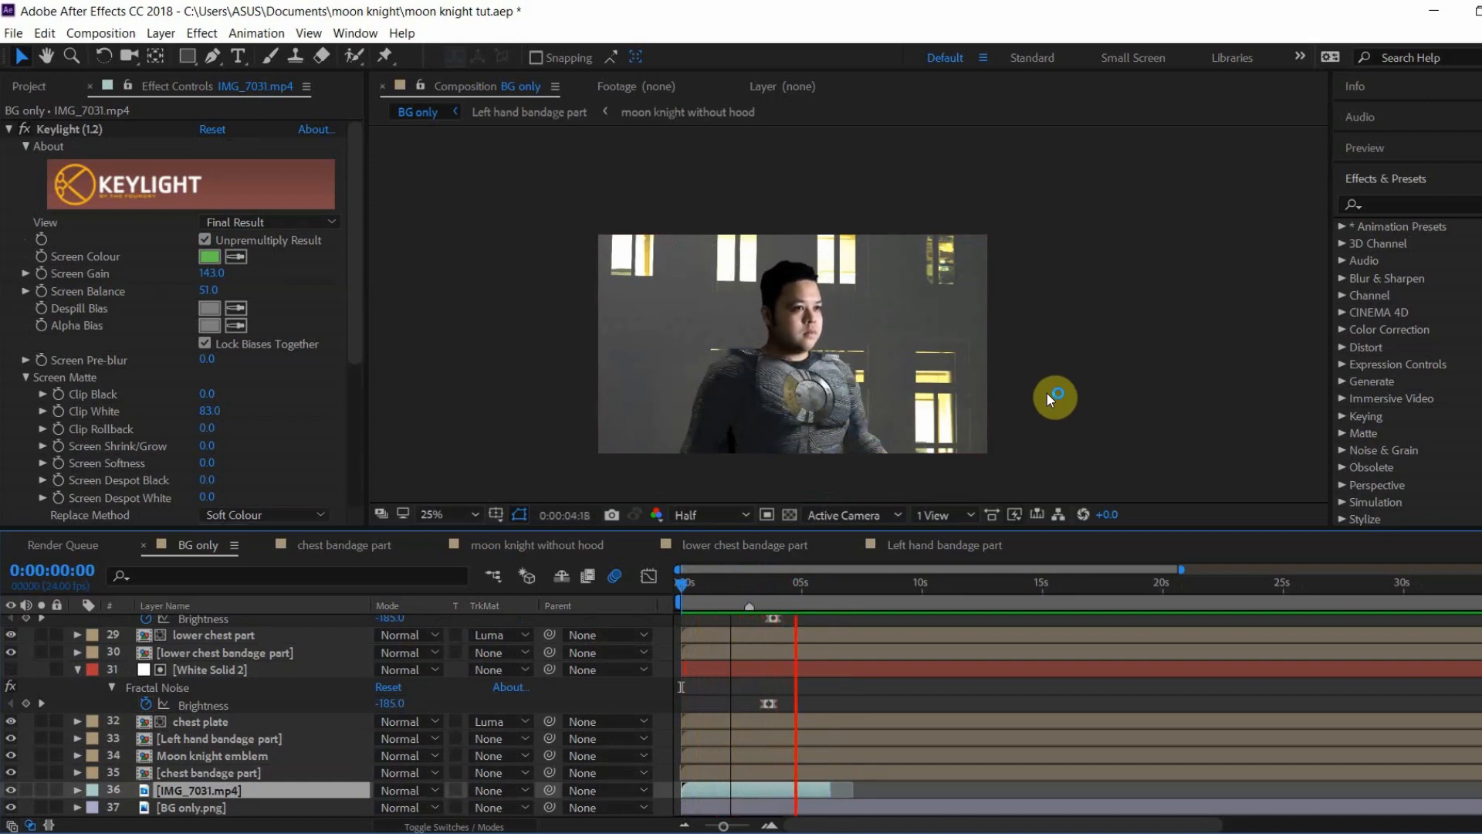
key("space")
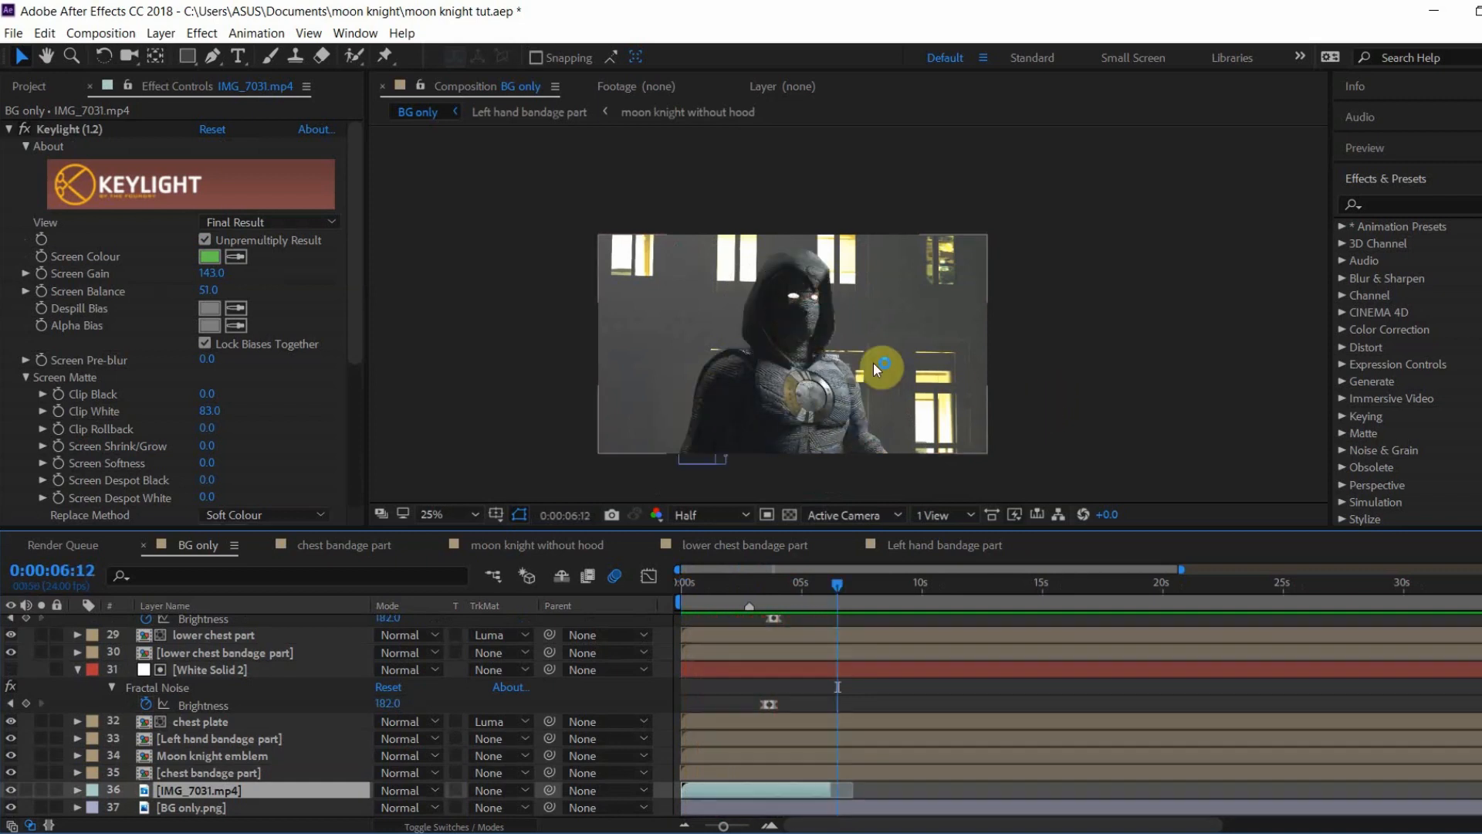
key("shift+Page_Up")
Step: Examine the emblem, chest bandage and body suit reveal up close from 0:00:03:04 to 0:00:05:05
mouse_move(745, 612)
left_mouse_down()
mouse_move(729, 584)
mouse_move(759, 598)
left_mouse_up()
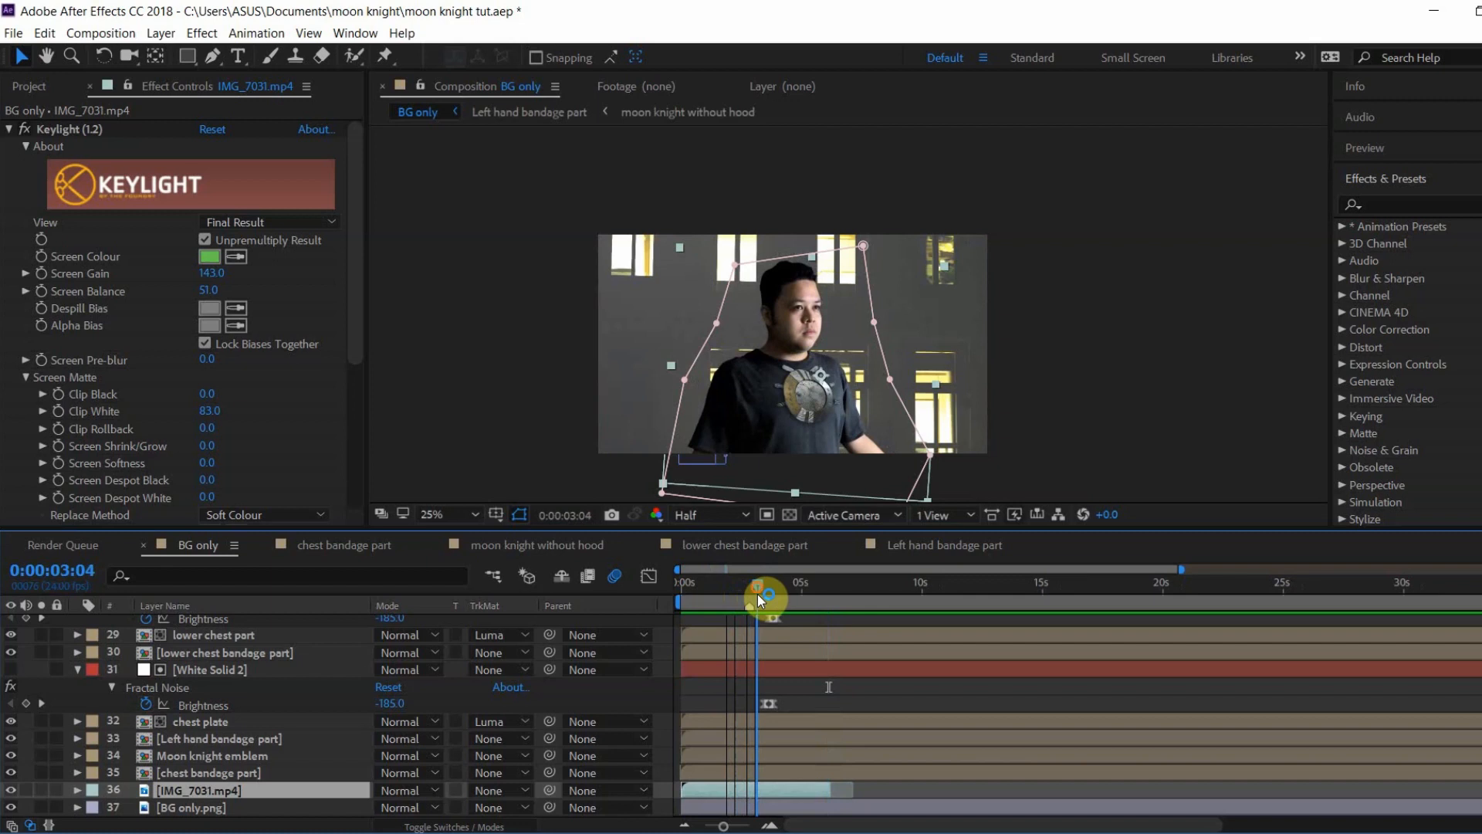
scroll(861, 381, "up", 1)
key("space")
left_click_drag(860, 400, 892, 322)
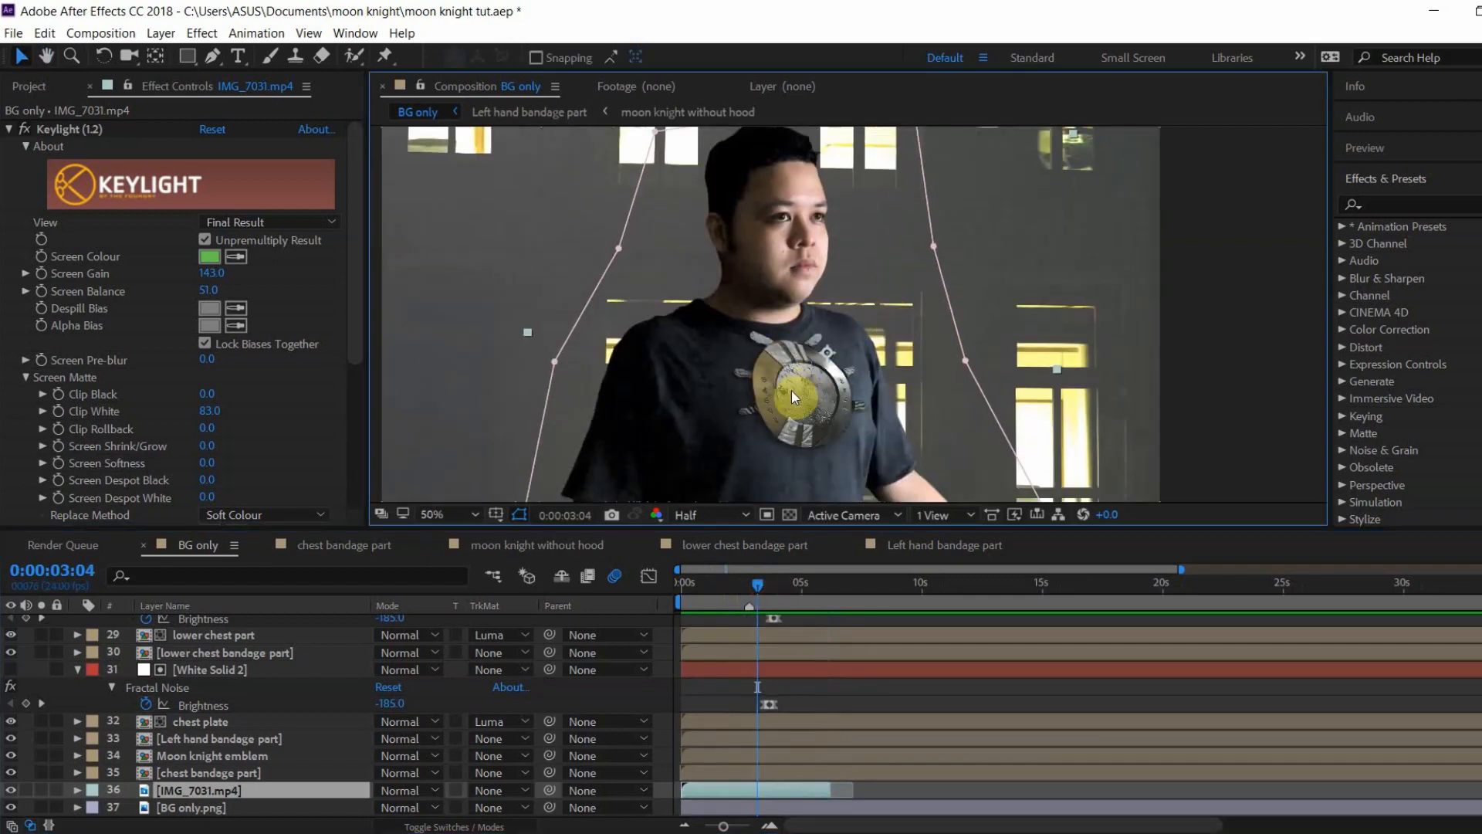
left_click_drag(759, 582, 765, 590)
key("space")
left_click_drag(833, 457, 854, 394)
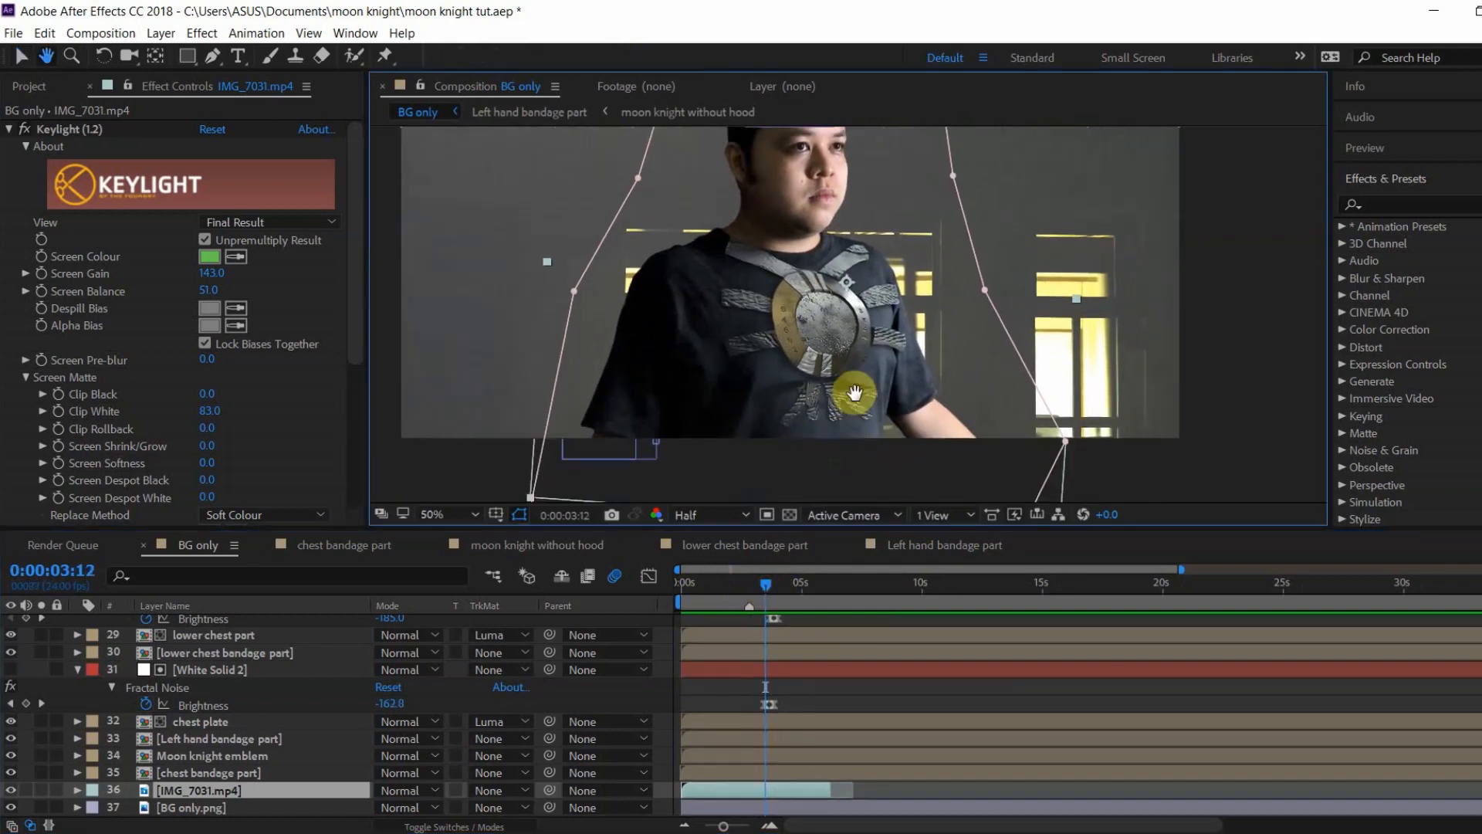
left_click_drag(766, 597, 775, 593)
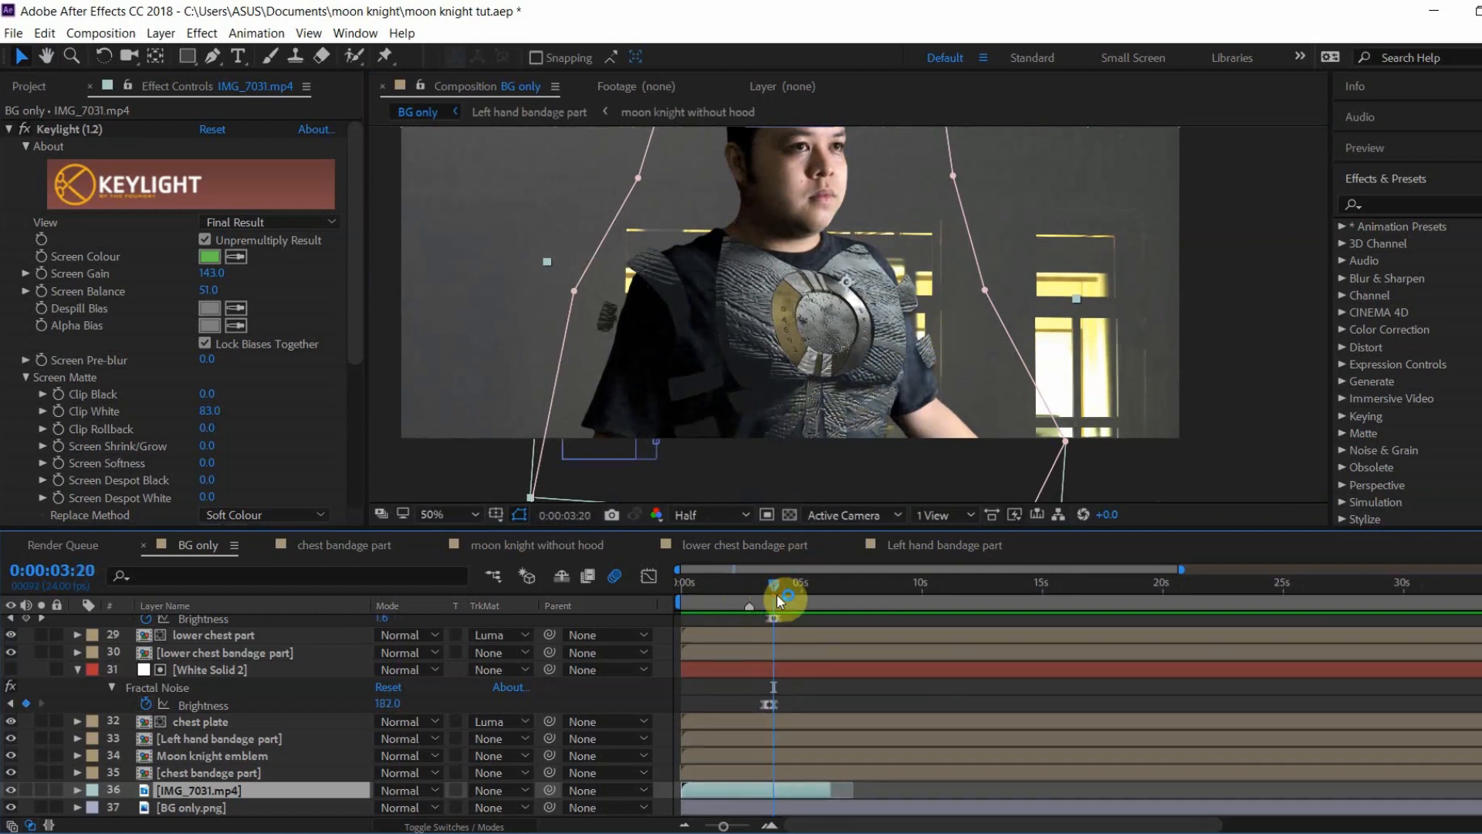
left_click_drag(777, 594, 809, 594)
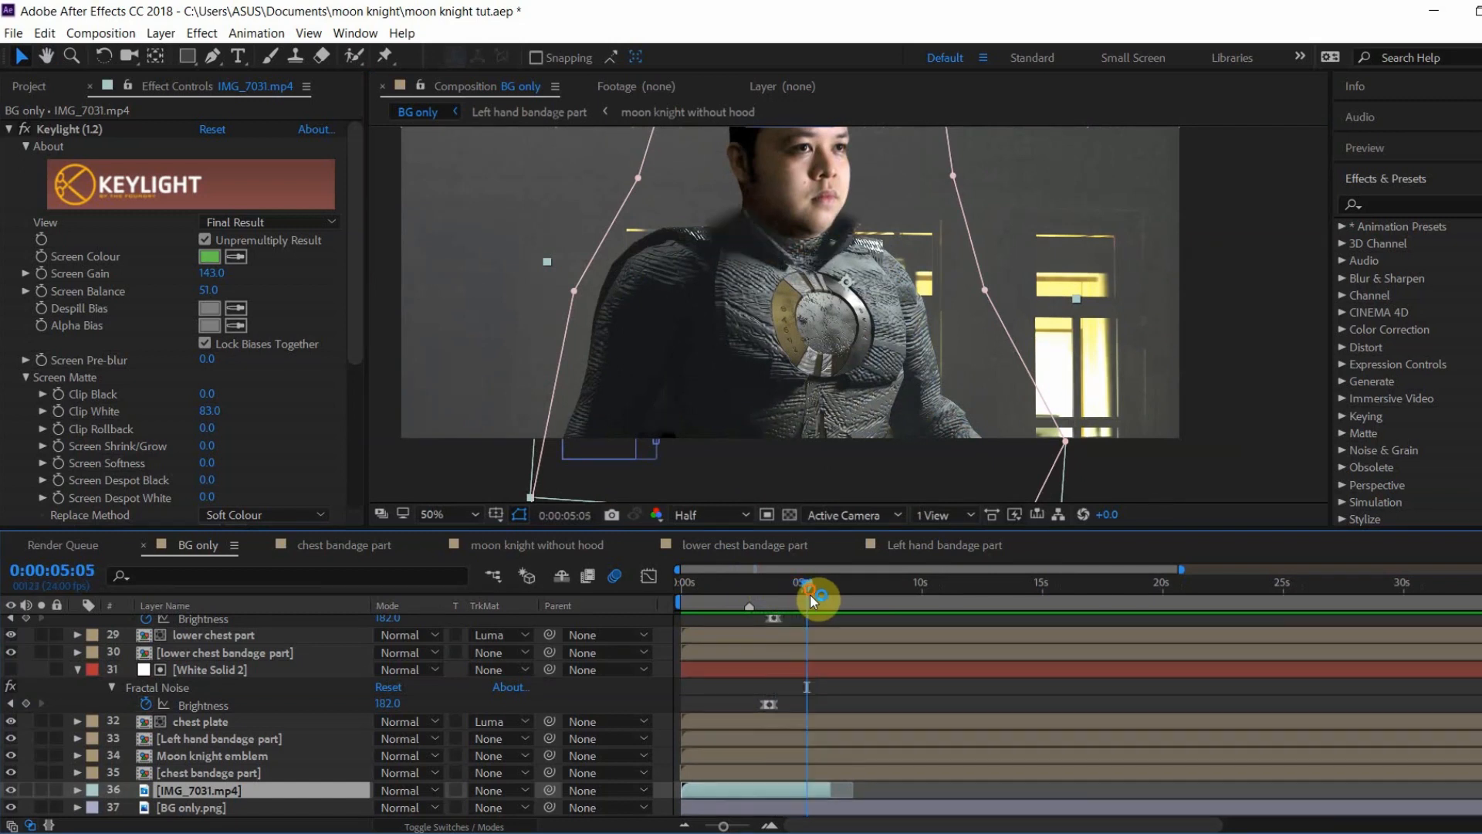
Step: Scrub from the first chest bandages at 0:00:03:10 through the hood and mask reveal at 0:00:06:02
key("space")
left_click_drag(867, 374, 874, 480)
left_click_drag(817, 584, 765, 583)
key("space")
left_click_drag(830, 380, 826, 341)
mouse_move(765, 584)
left_mouse_down()
mouse_move(758, 594)
mouse_move(770, 573)
left_mouse_up()
left_click(789, 359)
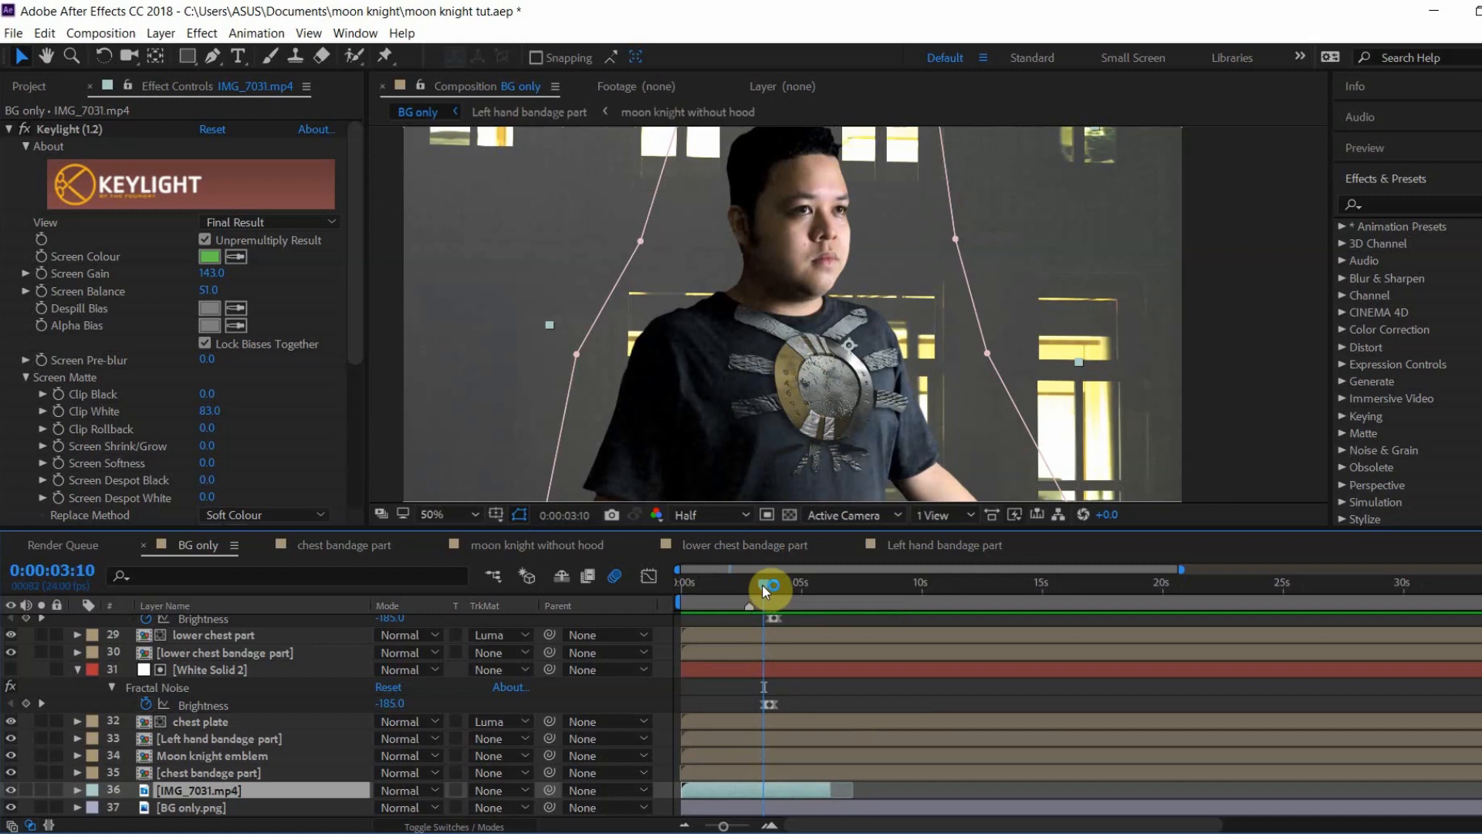
left_click_drag(761, 584, 831, 587)
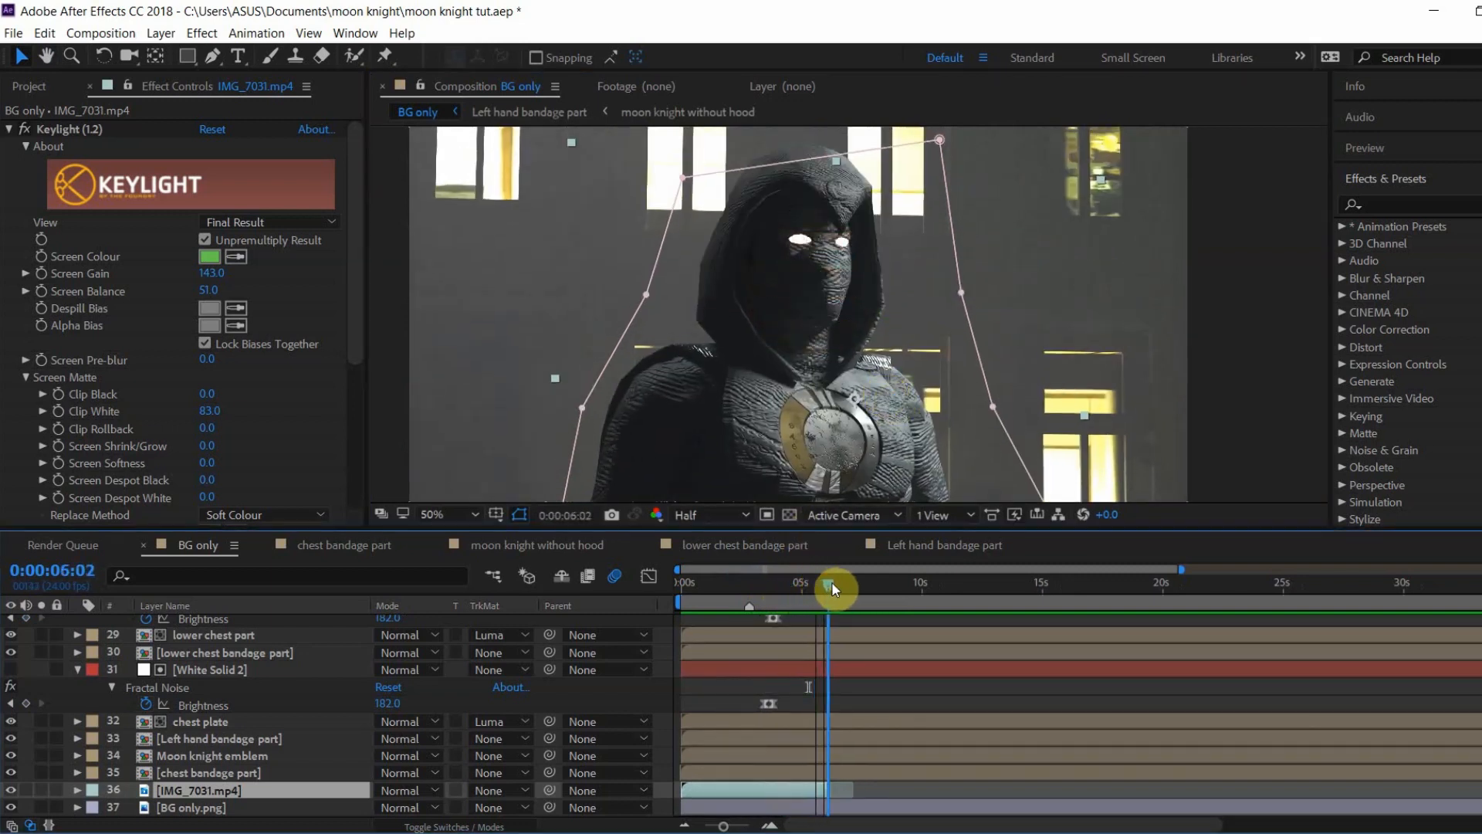
Step: Examine the arm bandages up close between 0:00:03:23 and 0:00:04:12
scroll(292, 692, "up", 5)
scroll(292, 726, "down", 6)
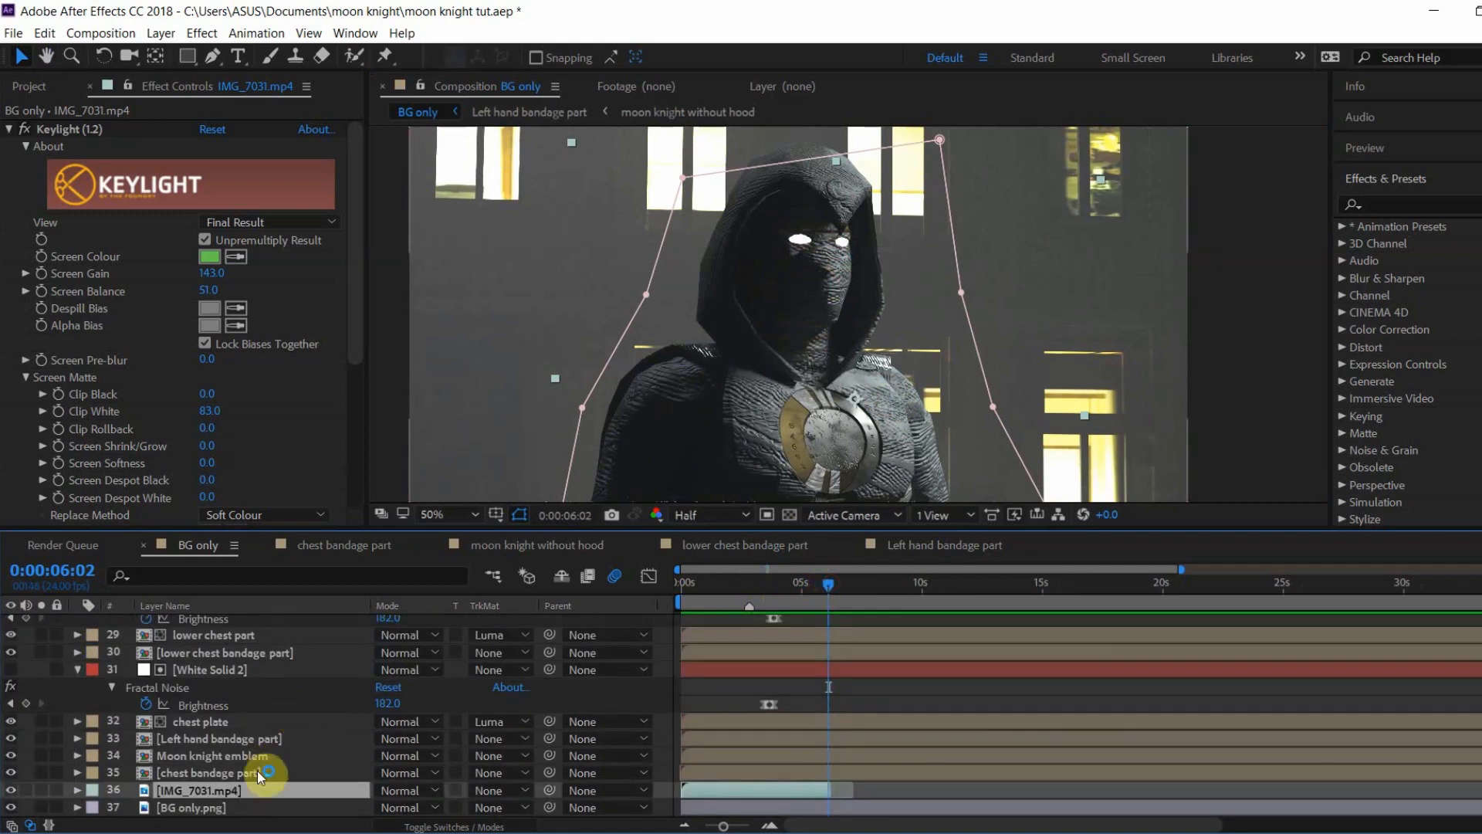
left_click_drag(790, 598, 776, 597)
key("h")
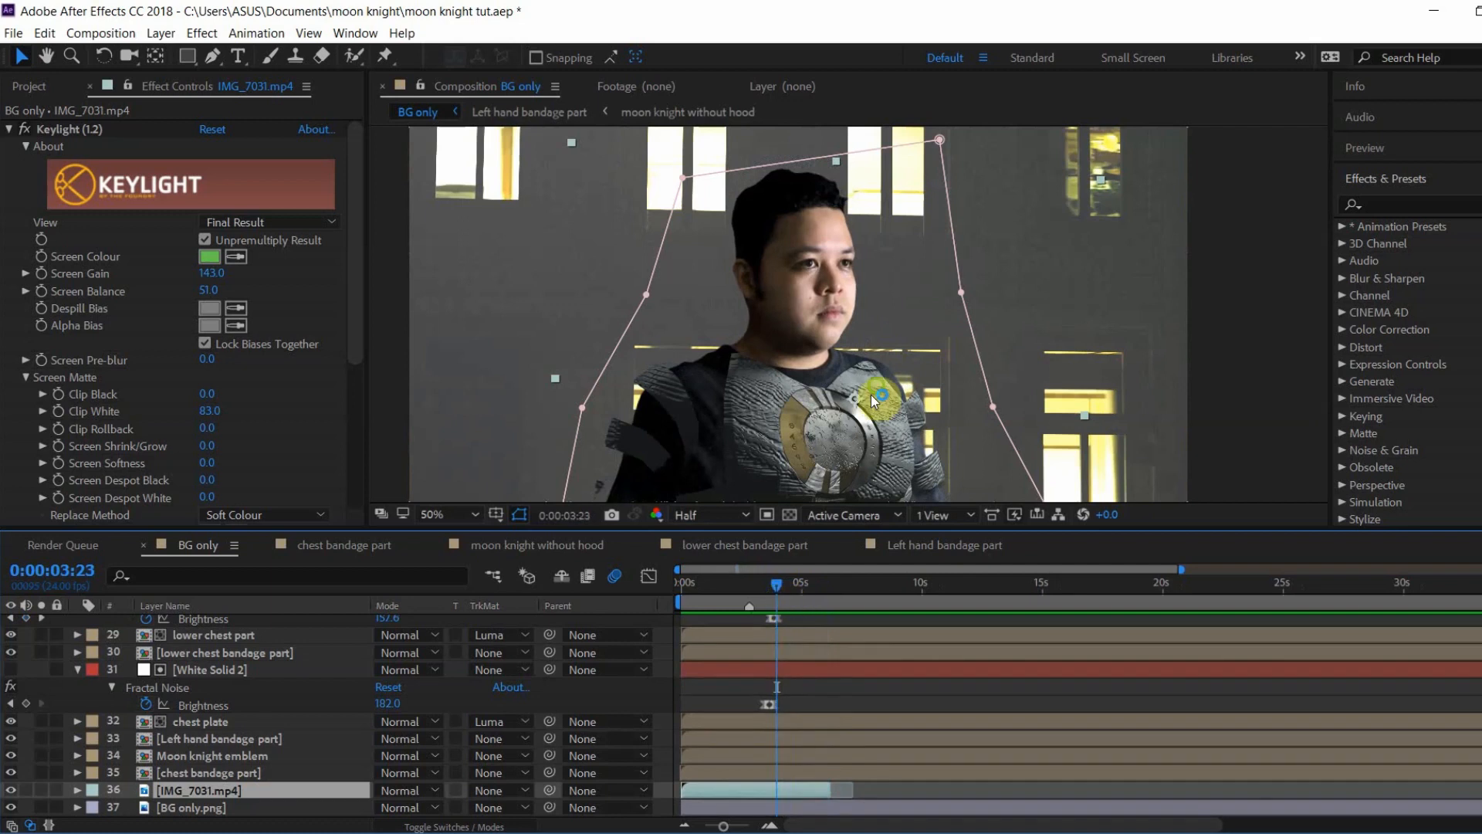
left_click_drag(870, 395, 889, 275)
mouse_move(776, 608)
left_mouse_down()
mouse_move(776, 581)
mouse_move(789, 590)
left_mouse_up()
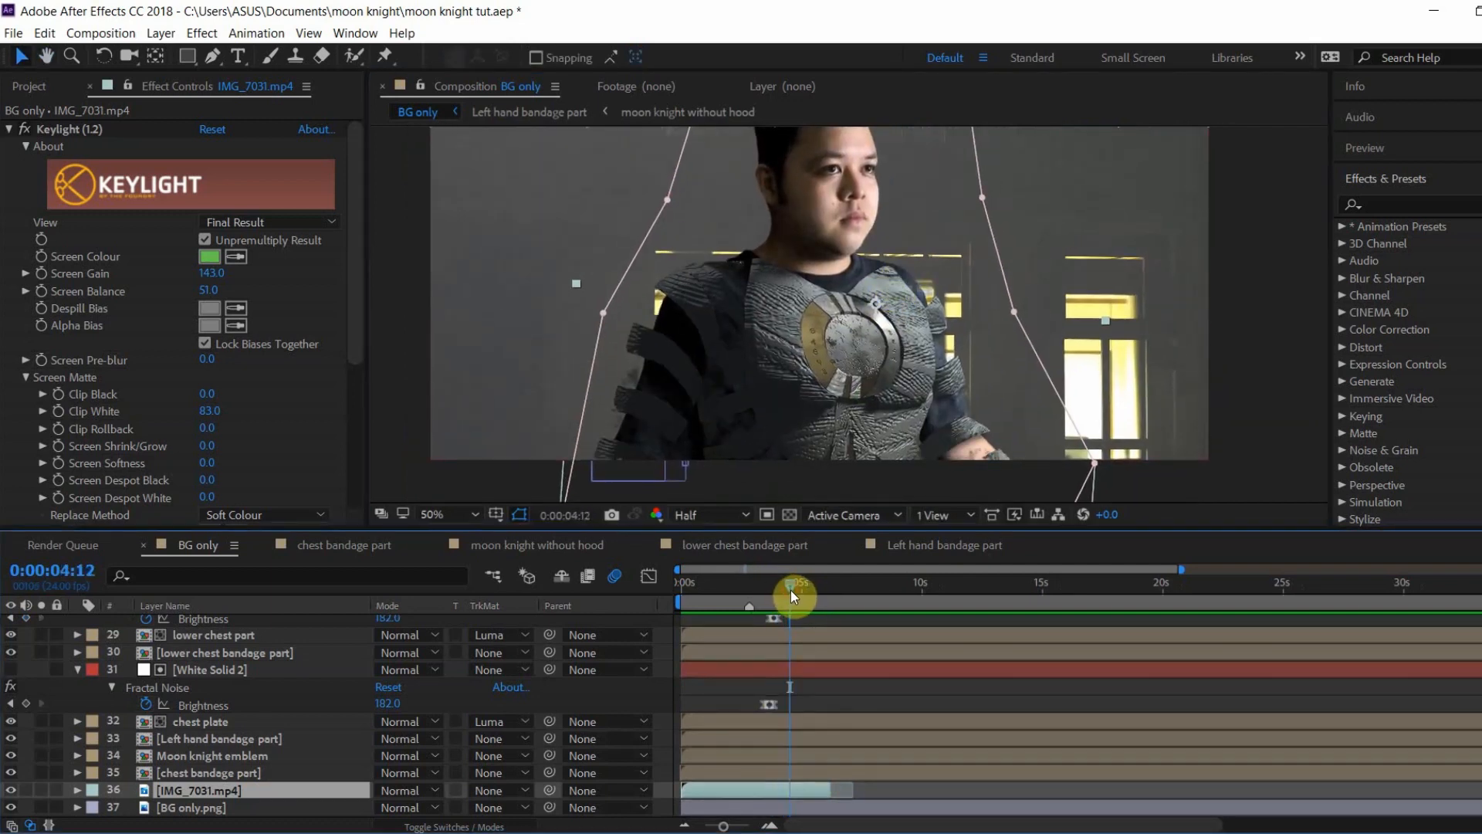
Step: Locate the Right hand Bandage 1 layer and select the trimmed shape layer directly above it, below Right hand Bandage 2
scroll(276, 758, "up", 10)
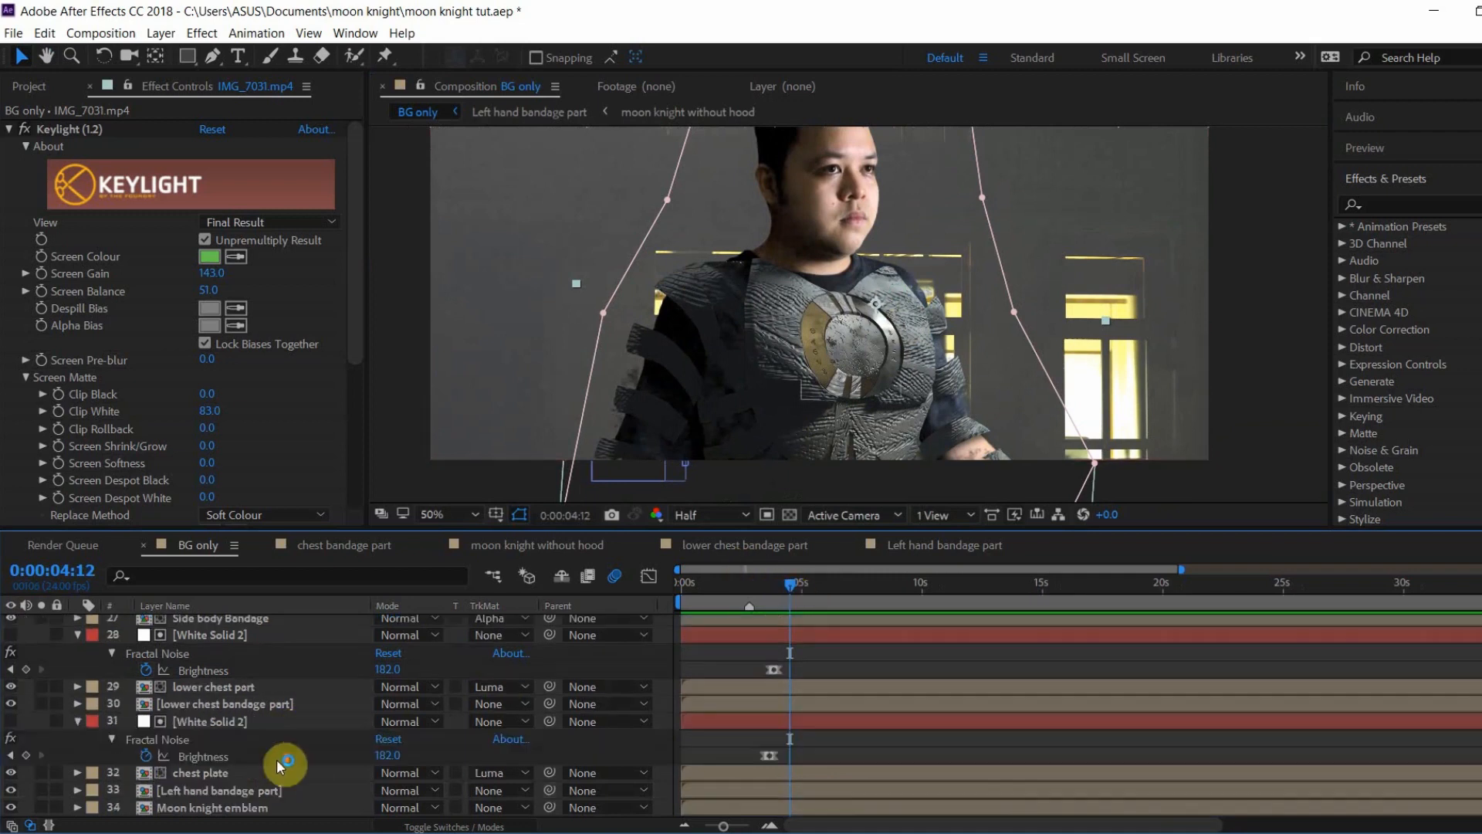
scroll(277, 758, "down", 2)
scroll(277, 758, "up", 1)
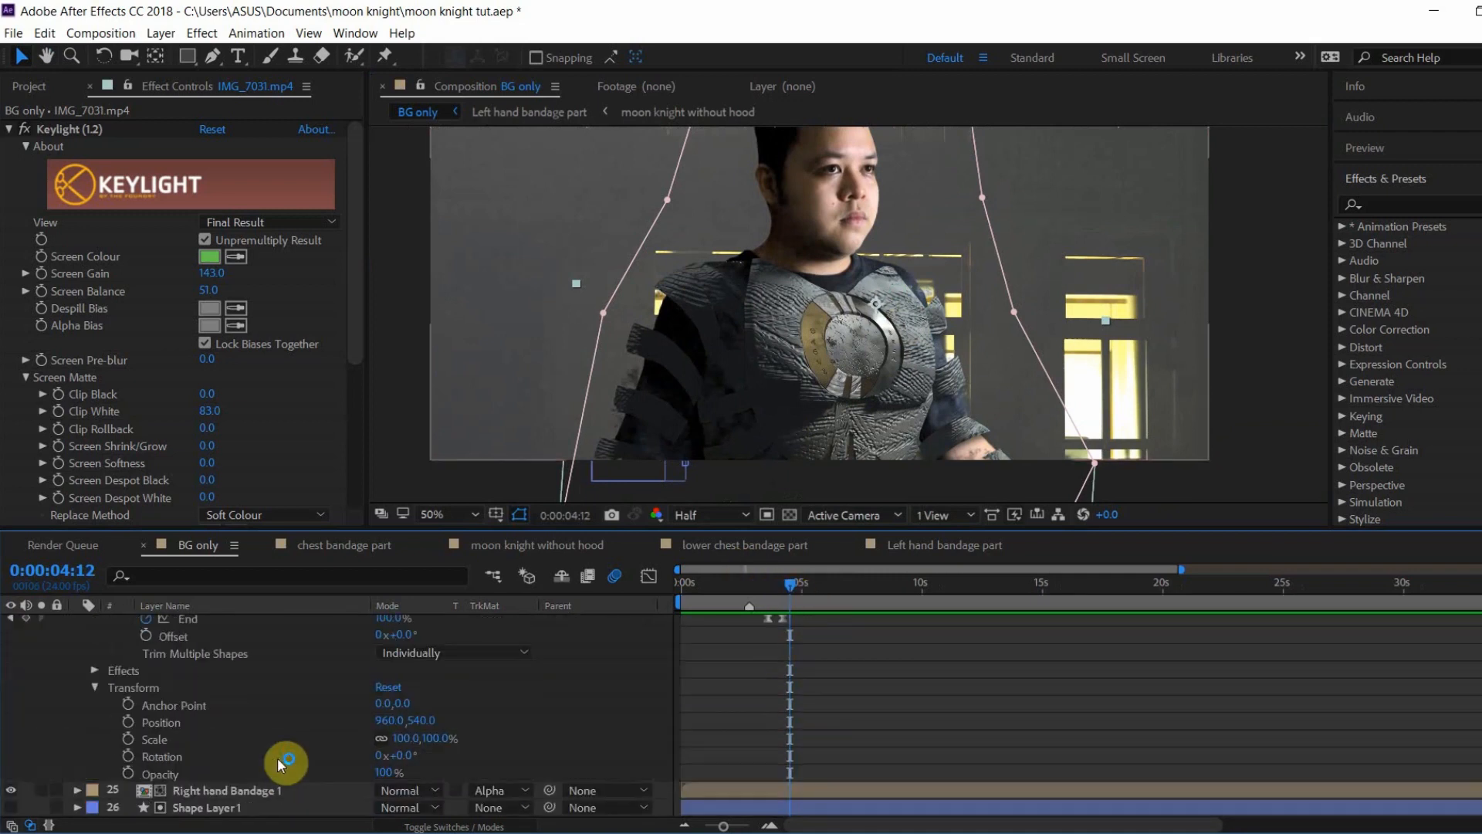
left_click(271, 792)
scroll(276, 752, "up", 2)
scroll(263, 729, "up", 3)
left_click(229, 677)
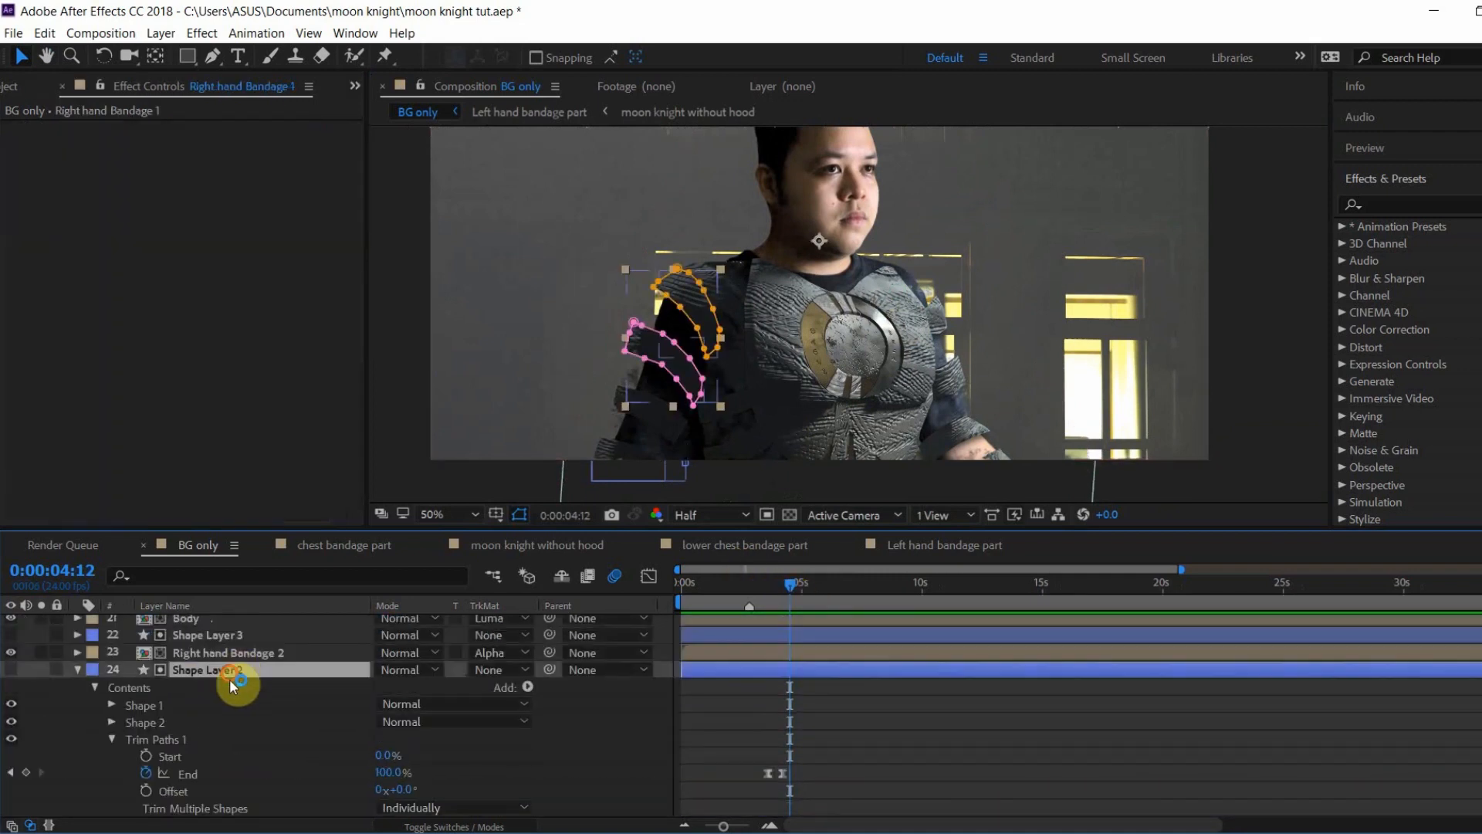
Step: Inspect the Trim Paths of Shape Layer 2, including its Trim Multiple Shapes options, with the playhead at 0:00:03:12
scroll(258, 692, "down", 3)
left_click(434, 758)
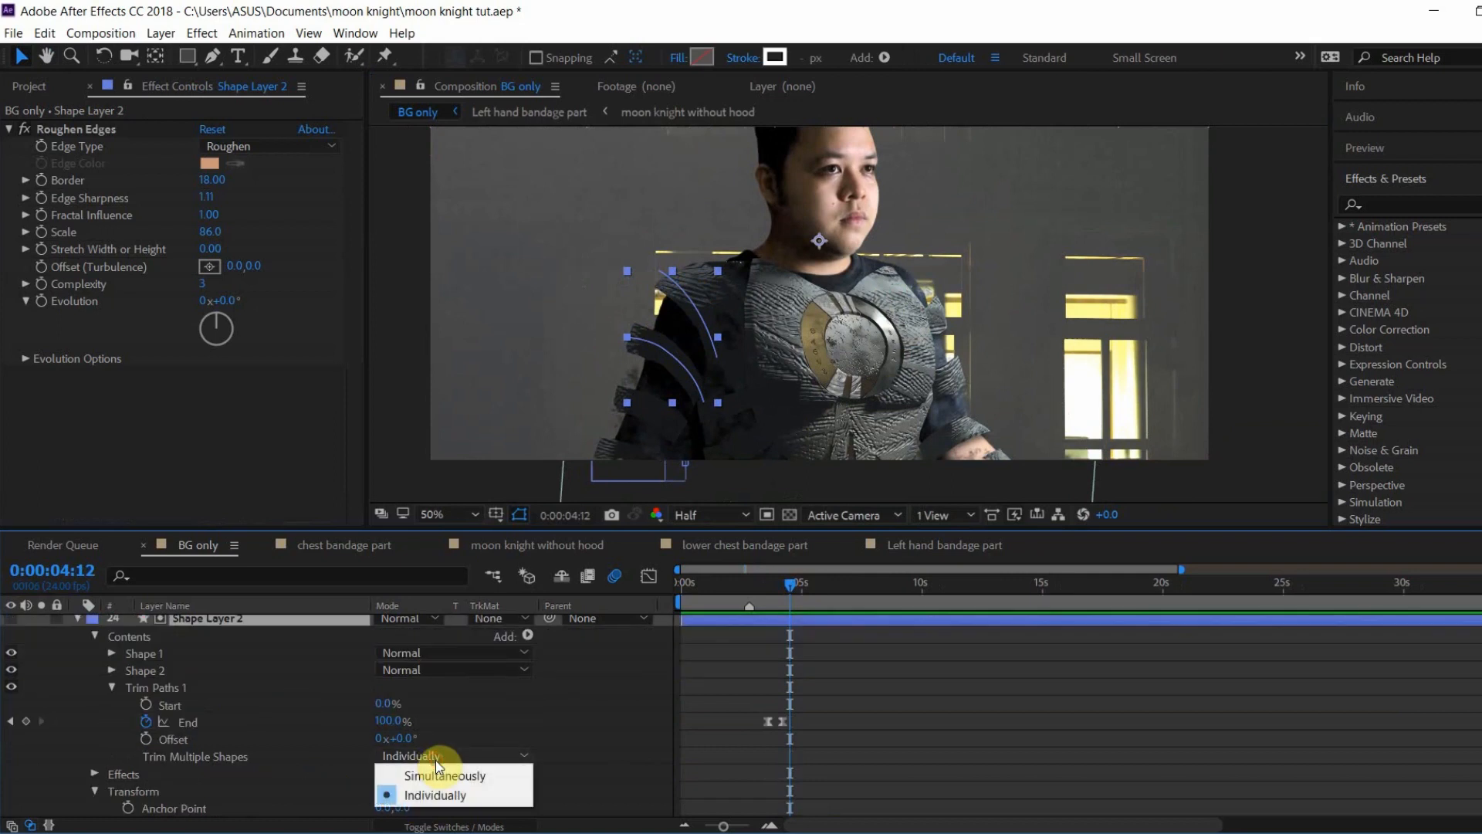
left_click(506, 720)
left_click_drag(778, 587, 766, 593)
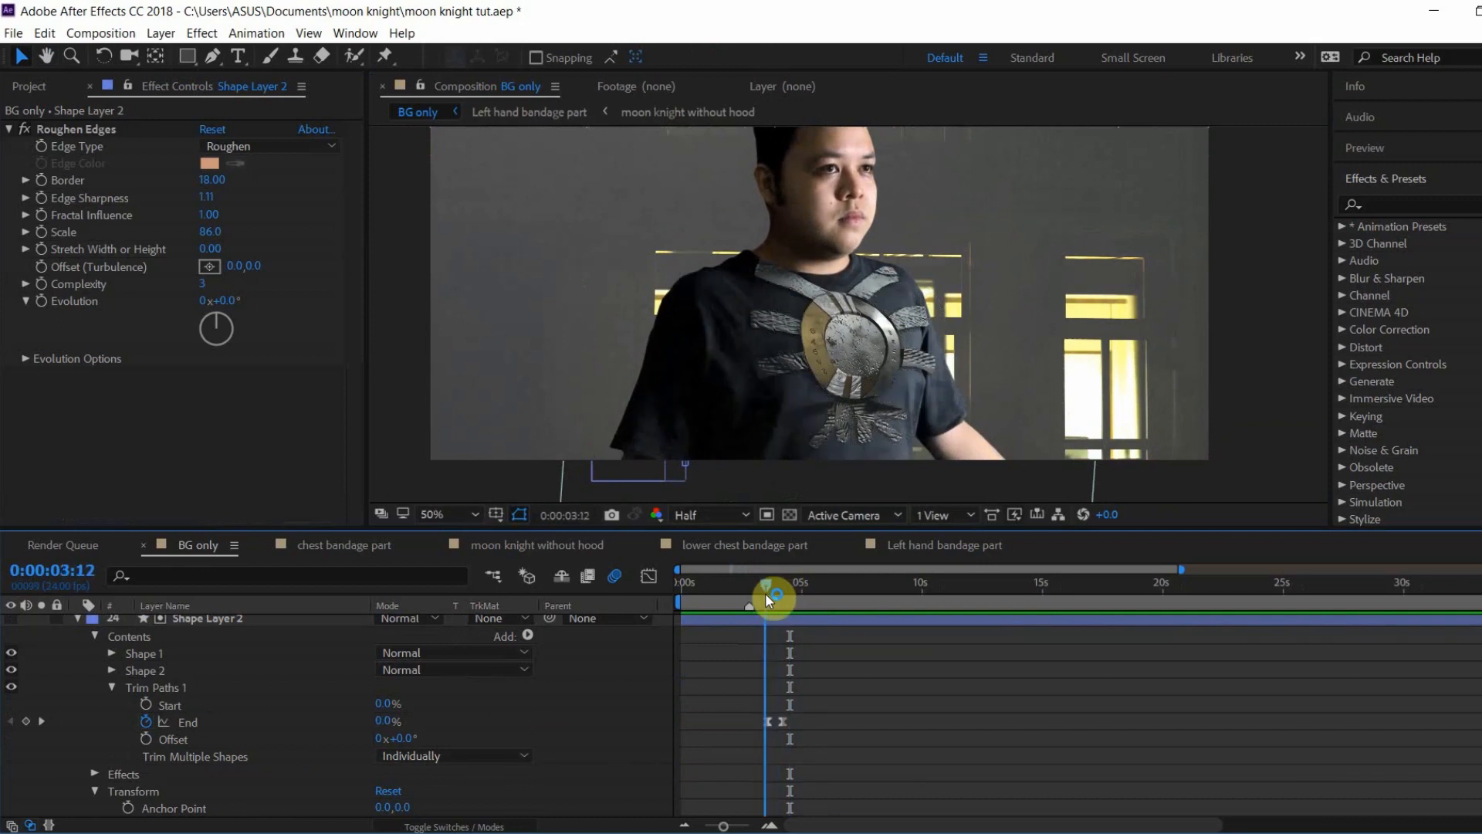
scroll(479, 706, "down", 1)
scroll(330, 754, "down", 1)
scroll(338, 750, "up", 1)
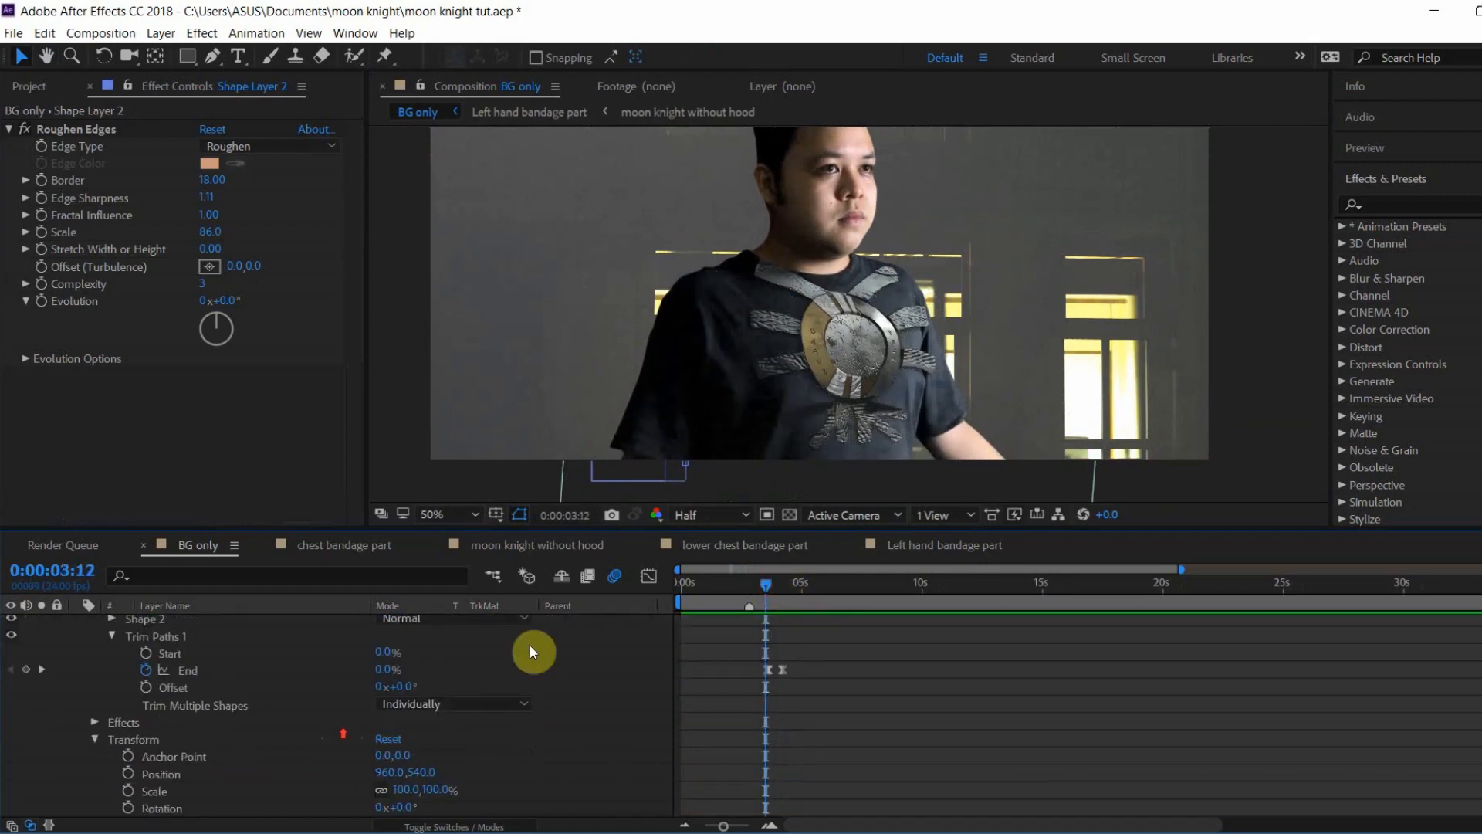
Step: Advance to 0:00:05:19, open the head bandage part composition and expand Shape Layer 9 to inspect its Trim Paths
left_click_drag(755, 595, 821, 591)
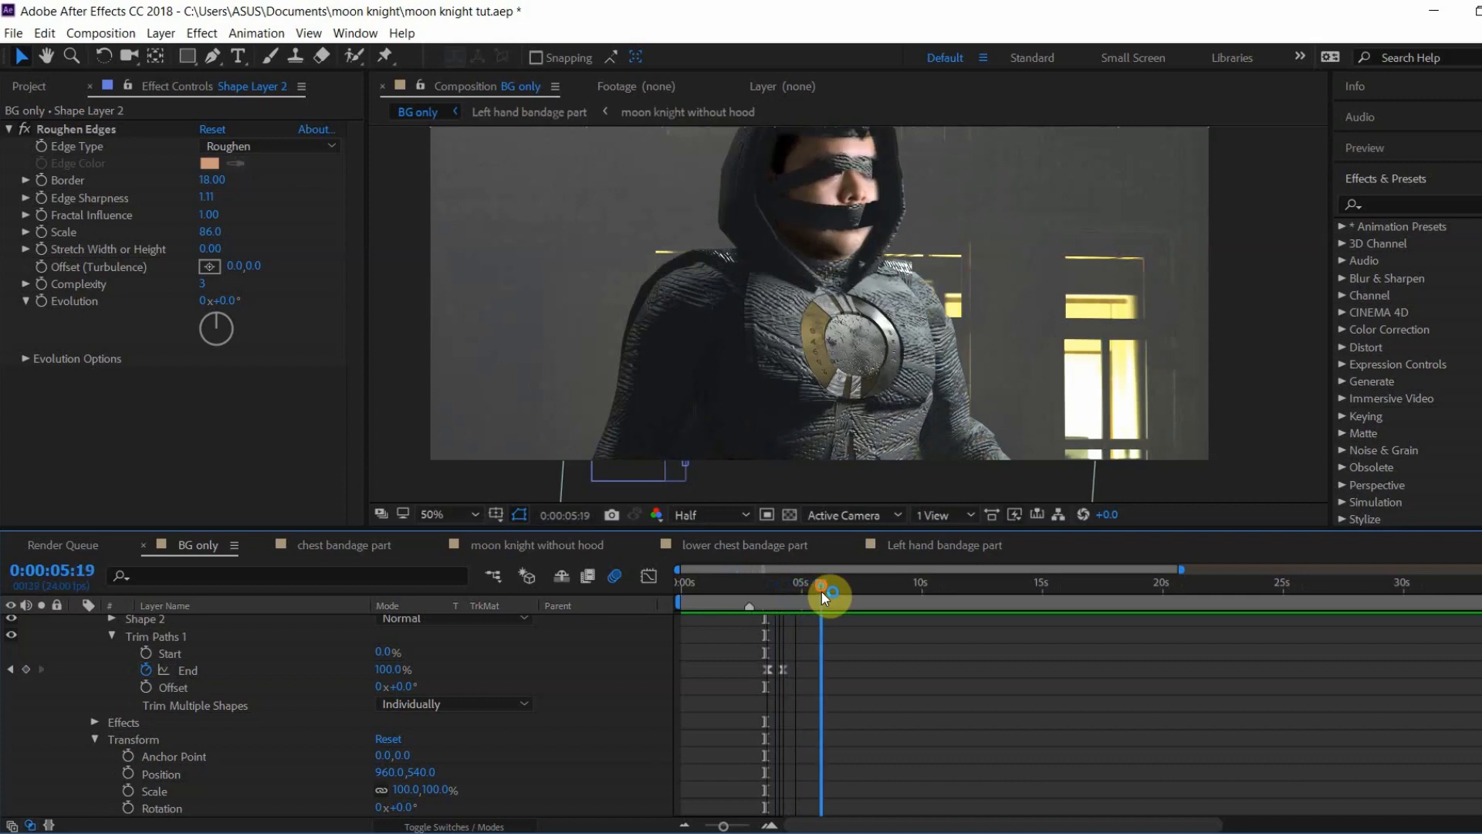
scroll(453, 734, "up", 8)
scroll(279, 725, "up", 10)
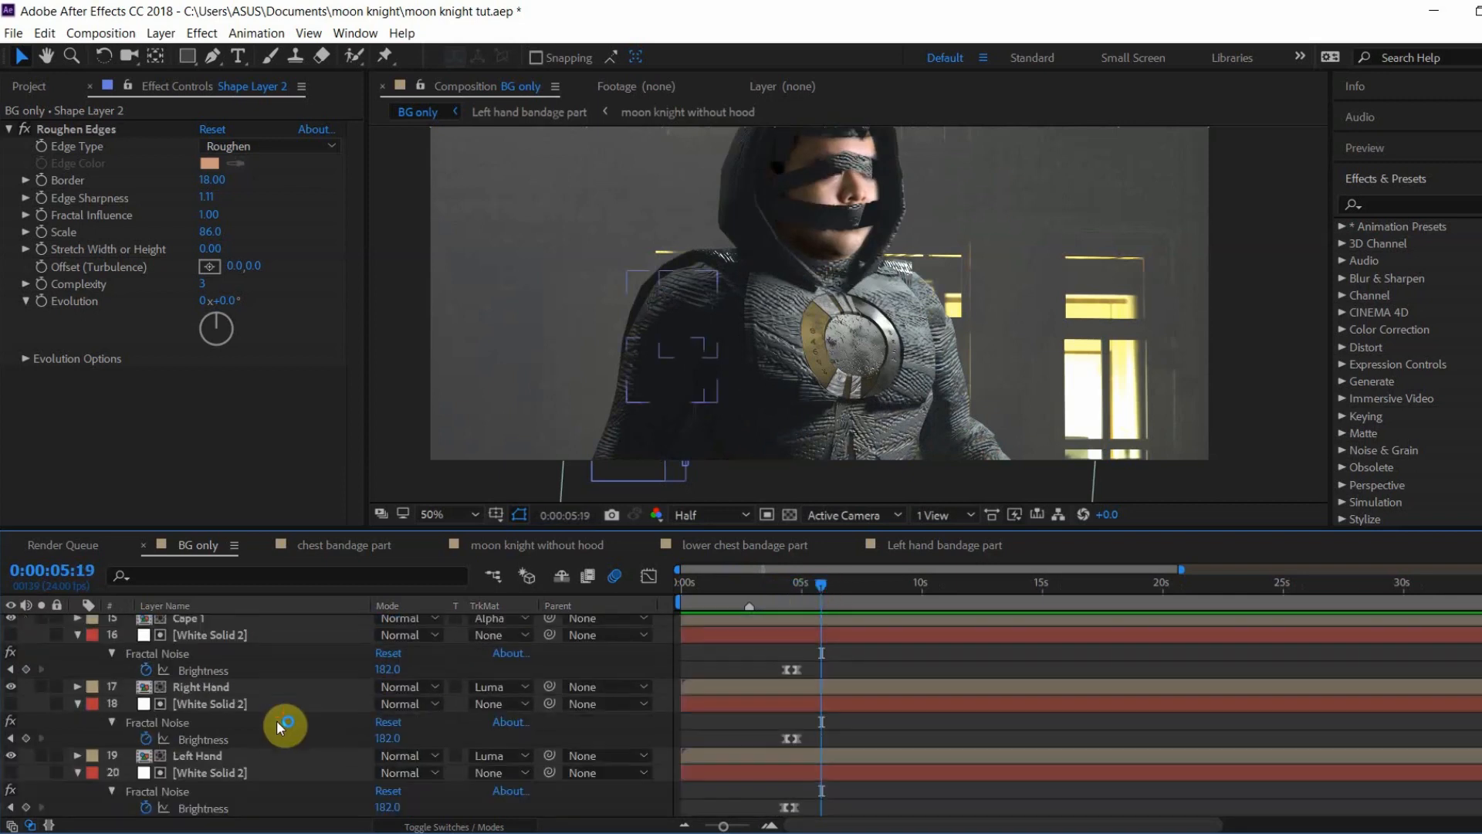
scroll(277, 713, "up", 8)
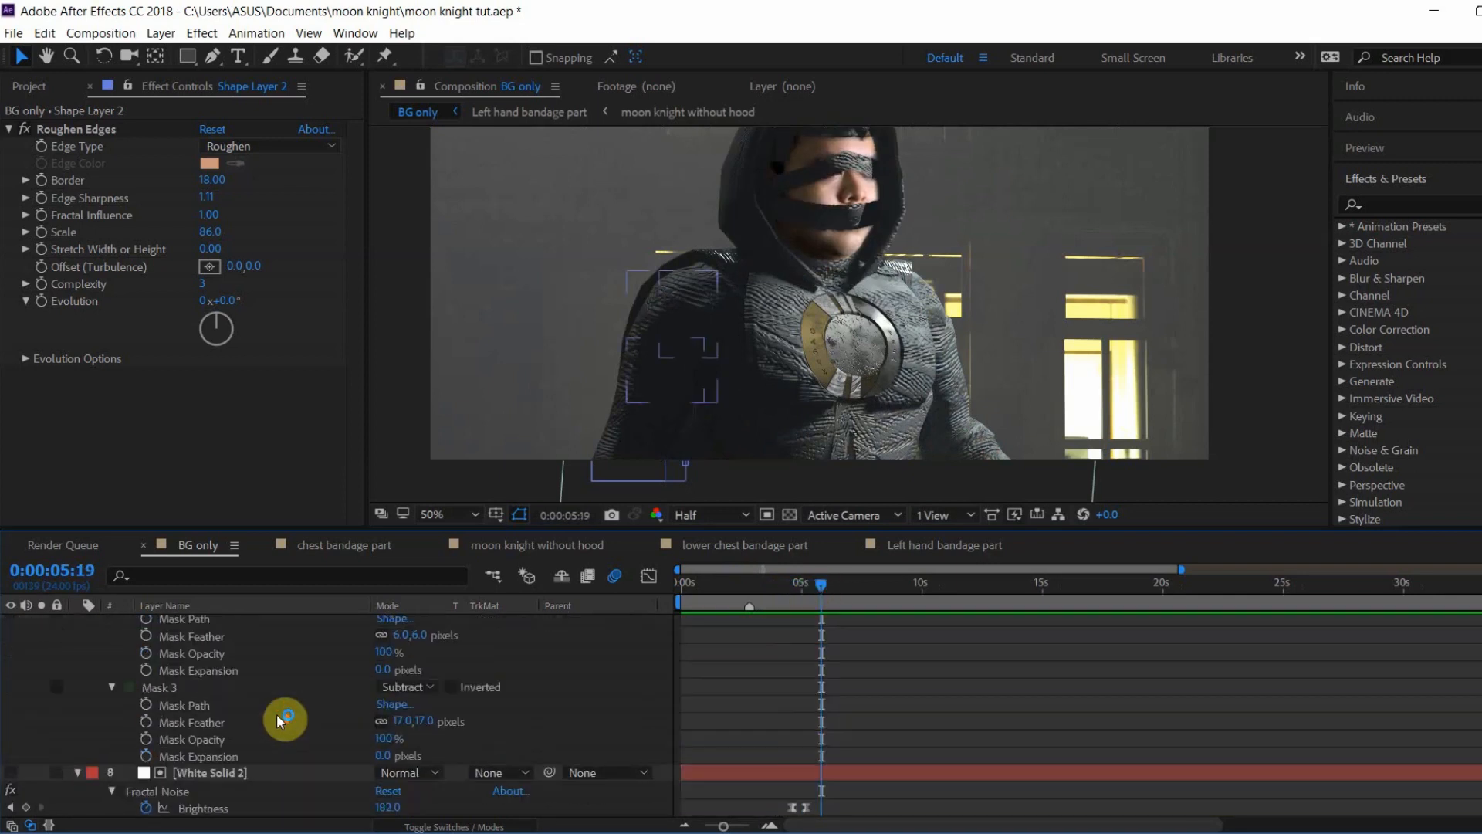
left_click(249, 693)
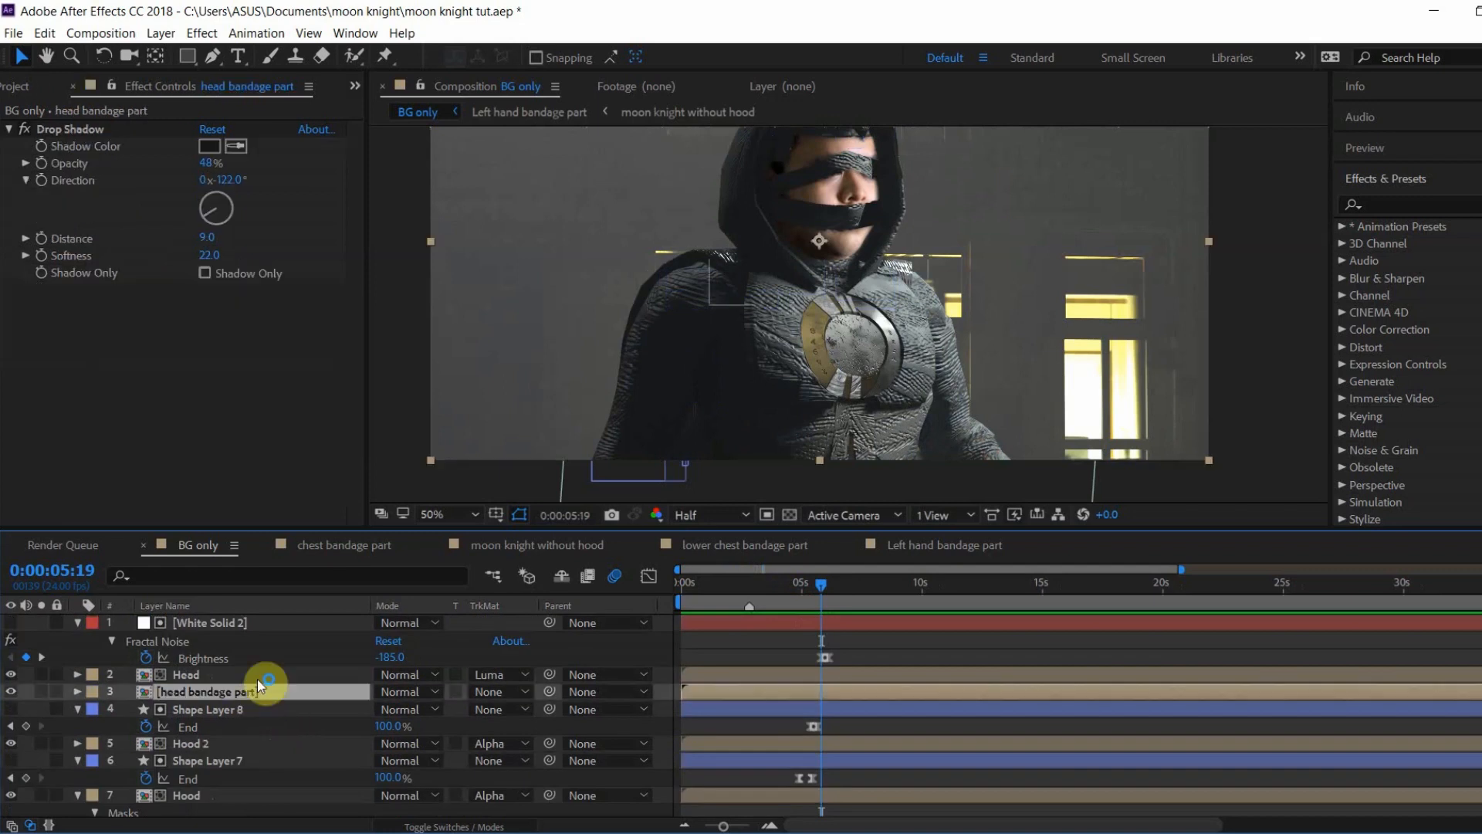
double_click(262, 699)
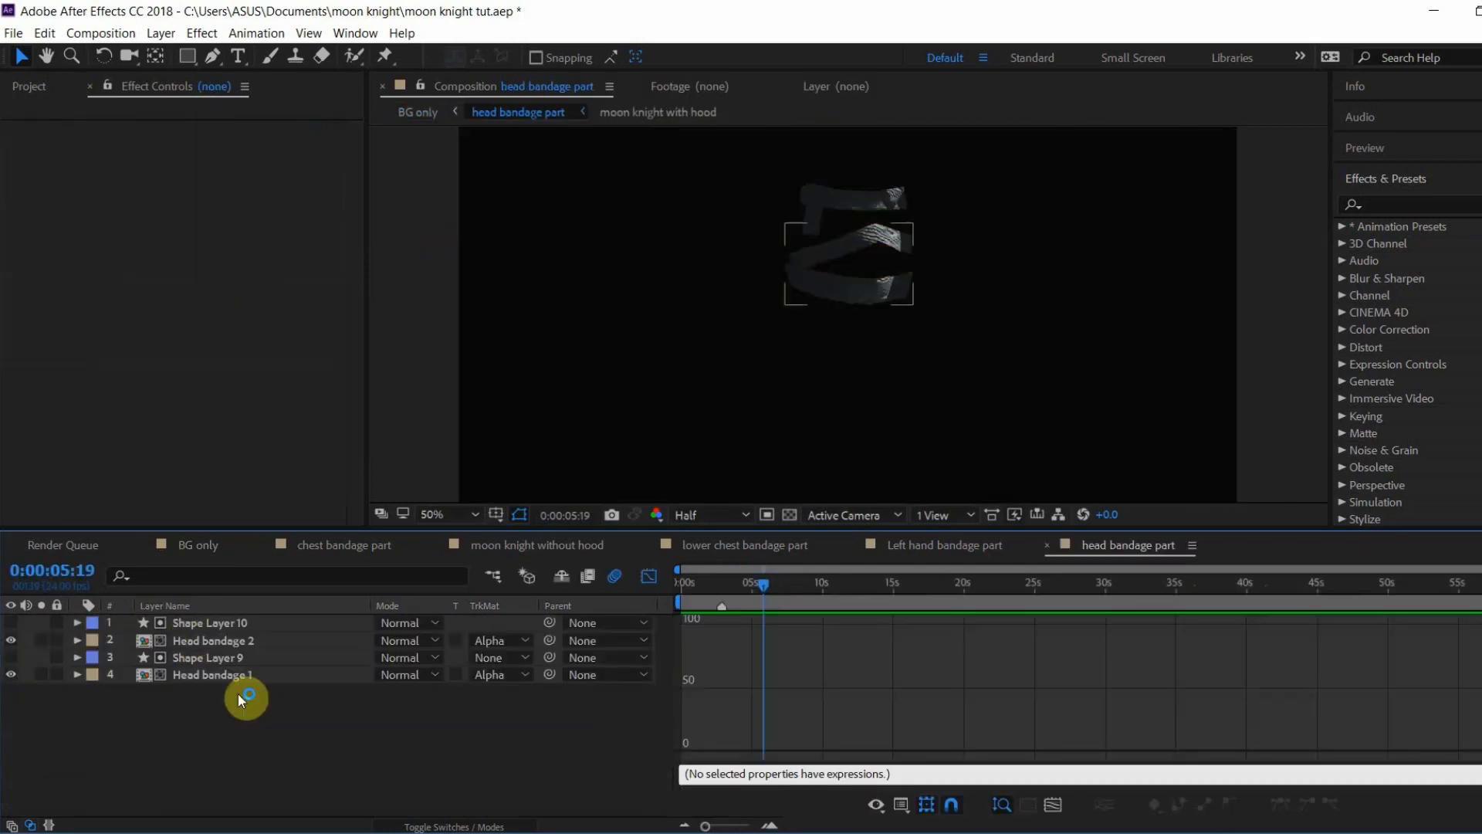
left_click(239, 657)
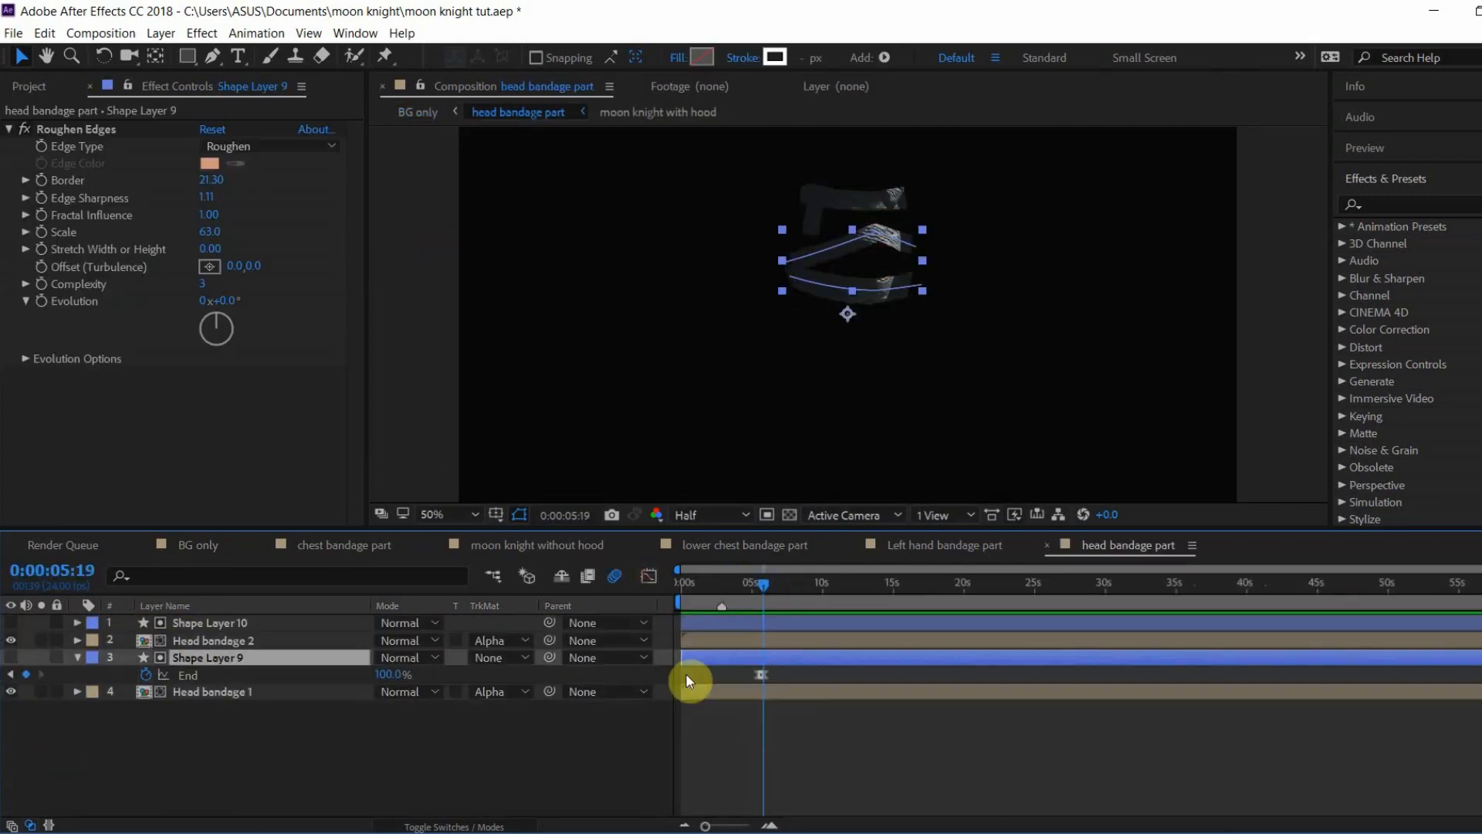
left_click(76, 658)
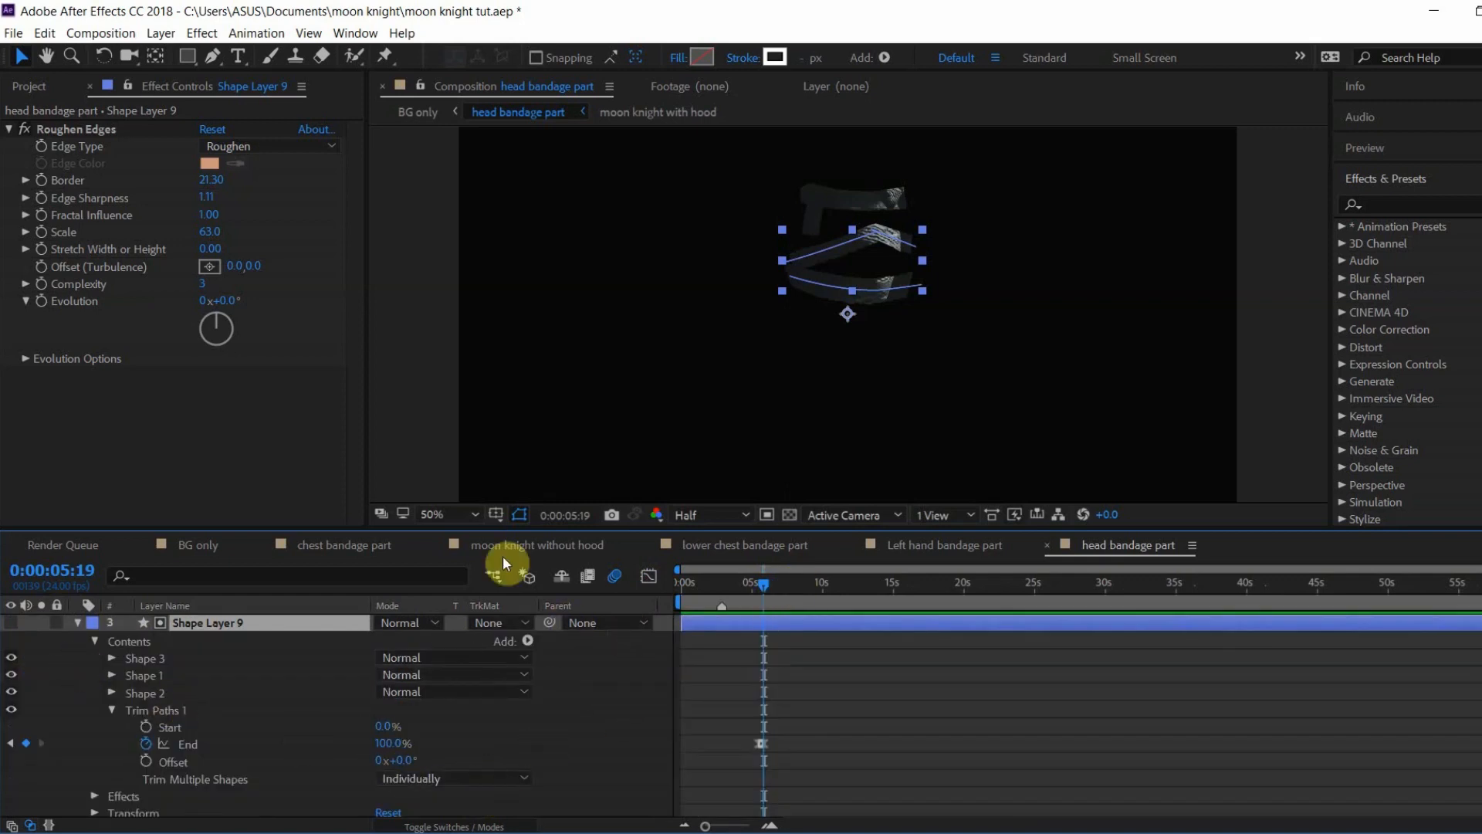
Step: Return to the BG only composition, view the mask at 0:00:06:06 and collapse the Hood layer's mask properties
left_click(177, 544)
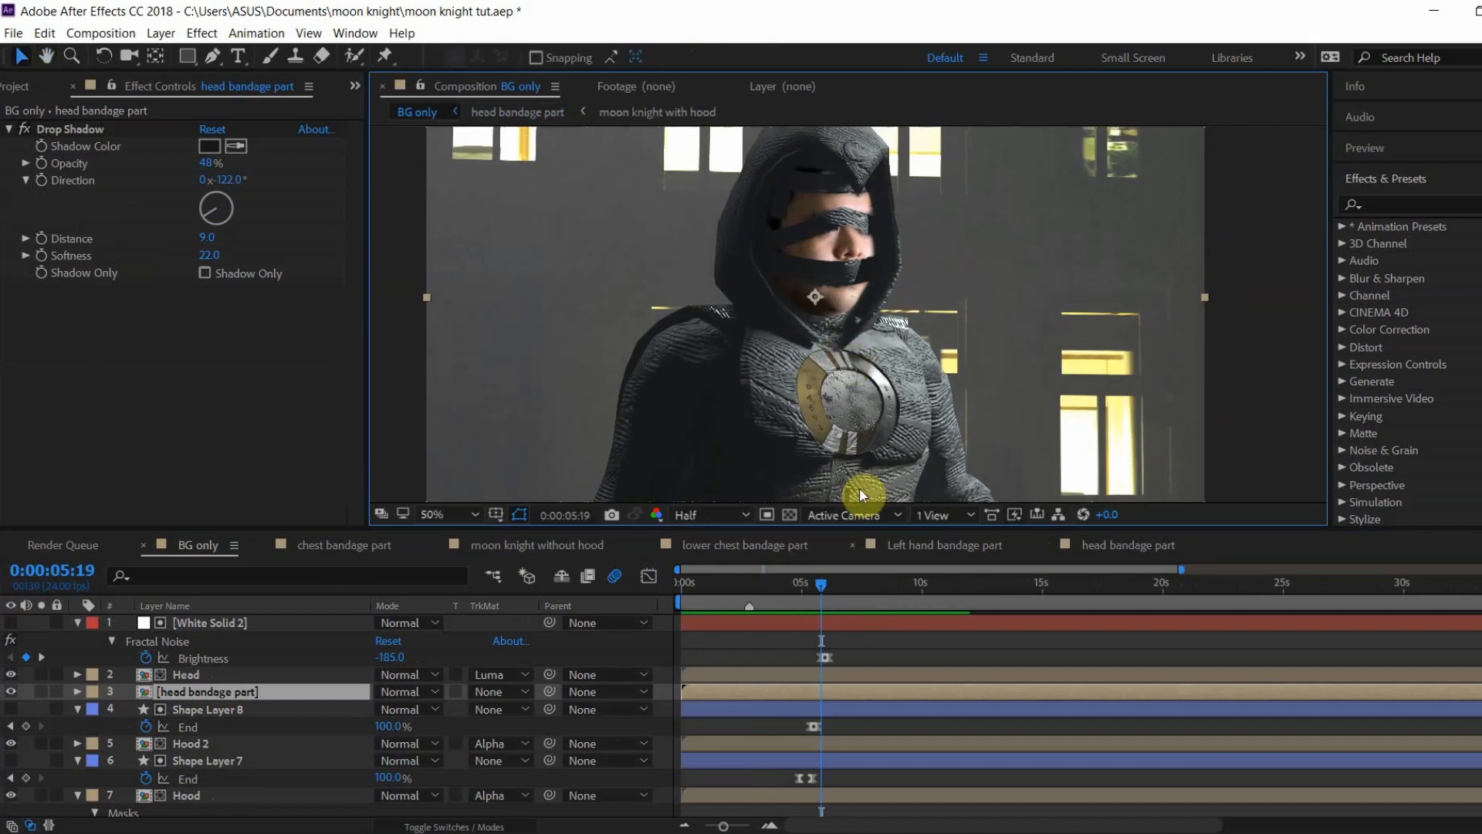
mouse_move(827, 585)
left_mouse_down()
mouse_move(812, 585)
mouse_move(837, 595)
left_mouse_up()
left_click(289, 758)
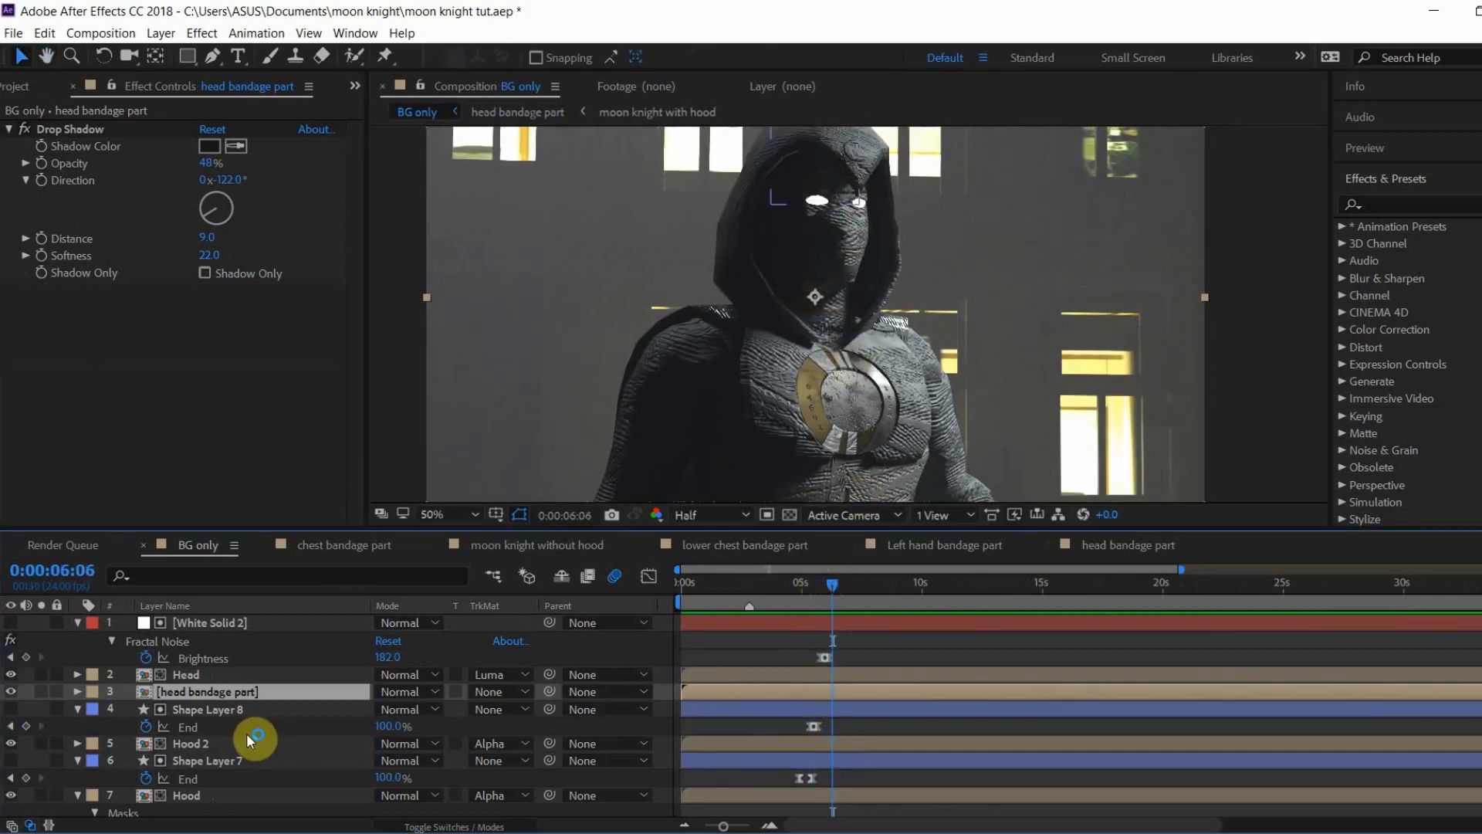
scroll(270, 687, "down", 4)
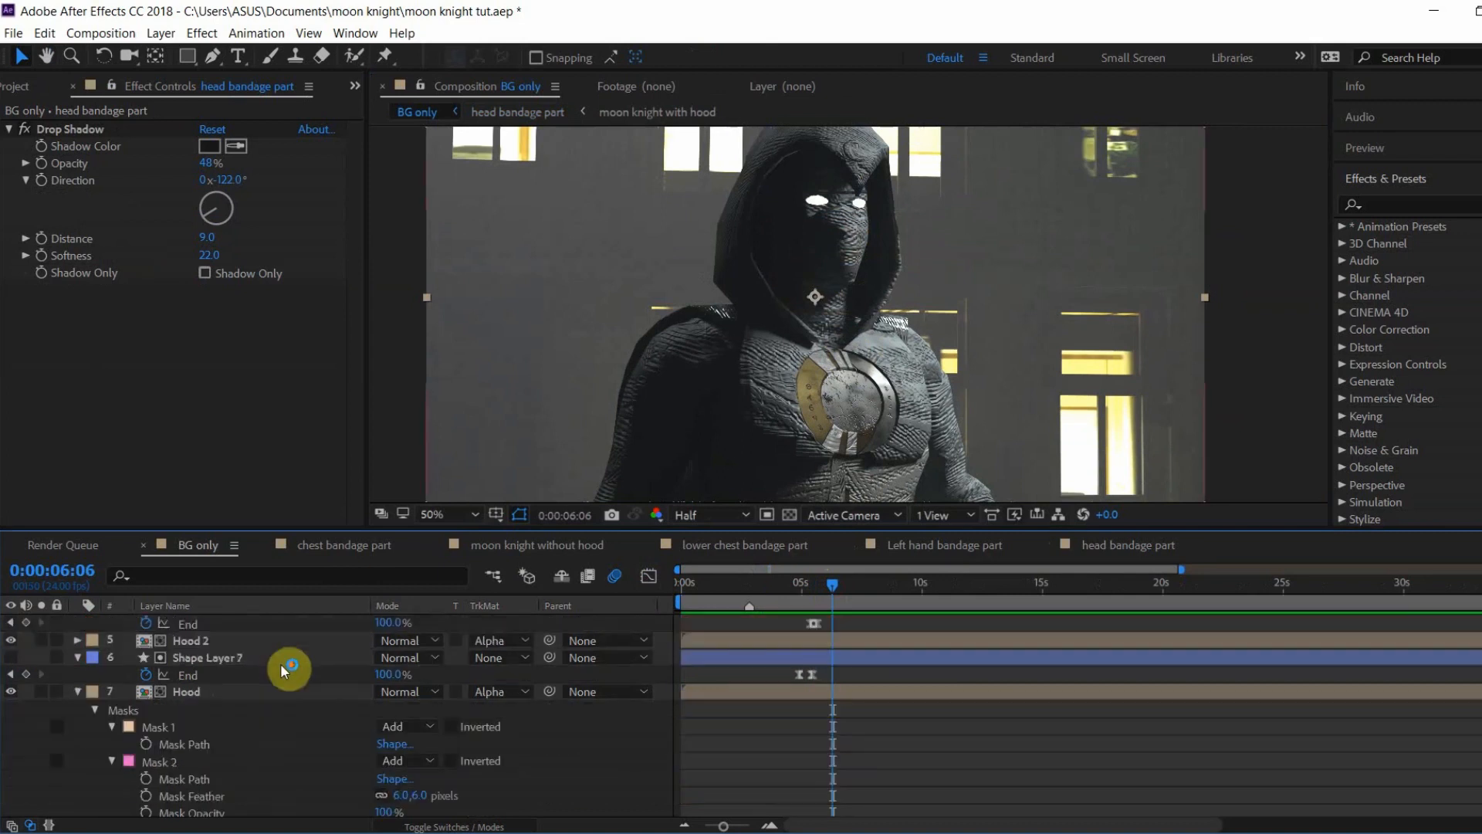
left_click(76, 644)
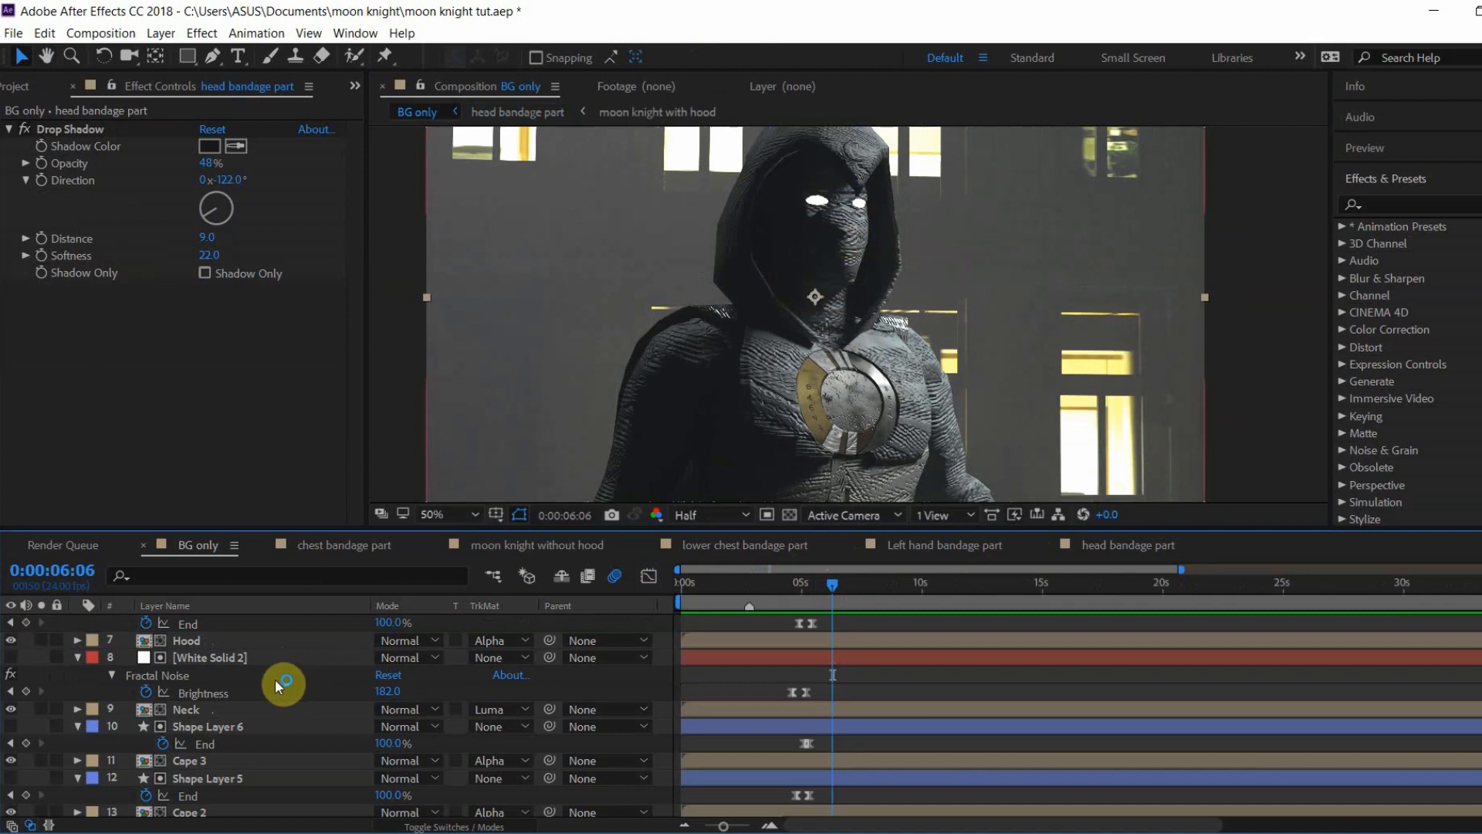
Step: Preview the hood and mask reveal from 0:00:04:18, framing the head in the viewer
left_click_drag(835, 595, 795, 586)
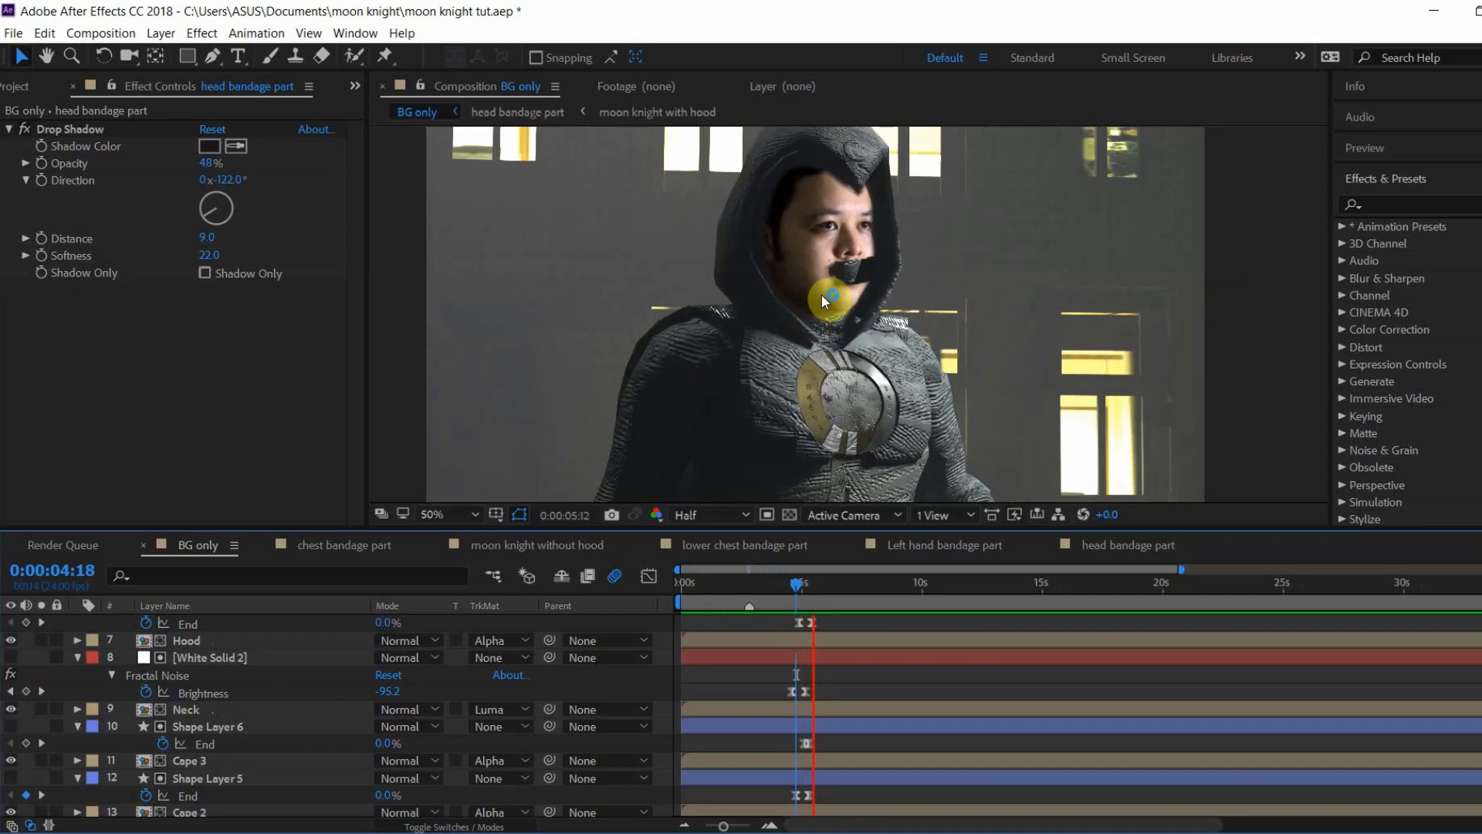
key("space")
left_click_drag(853, 307, 859, 363)
left_click_drag(812, 582, 767, 585)
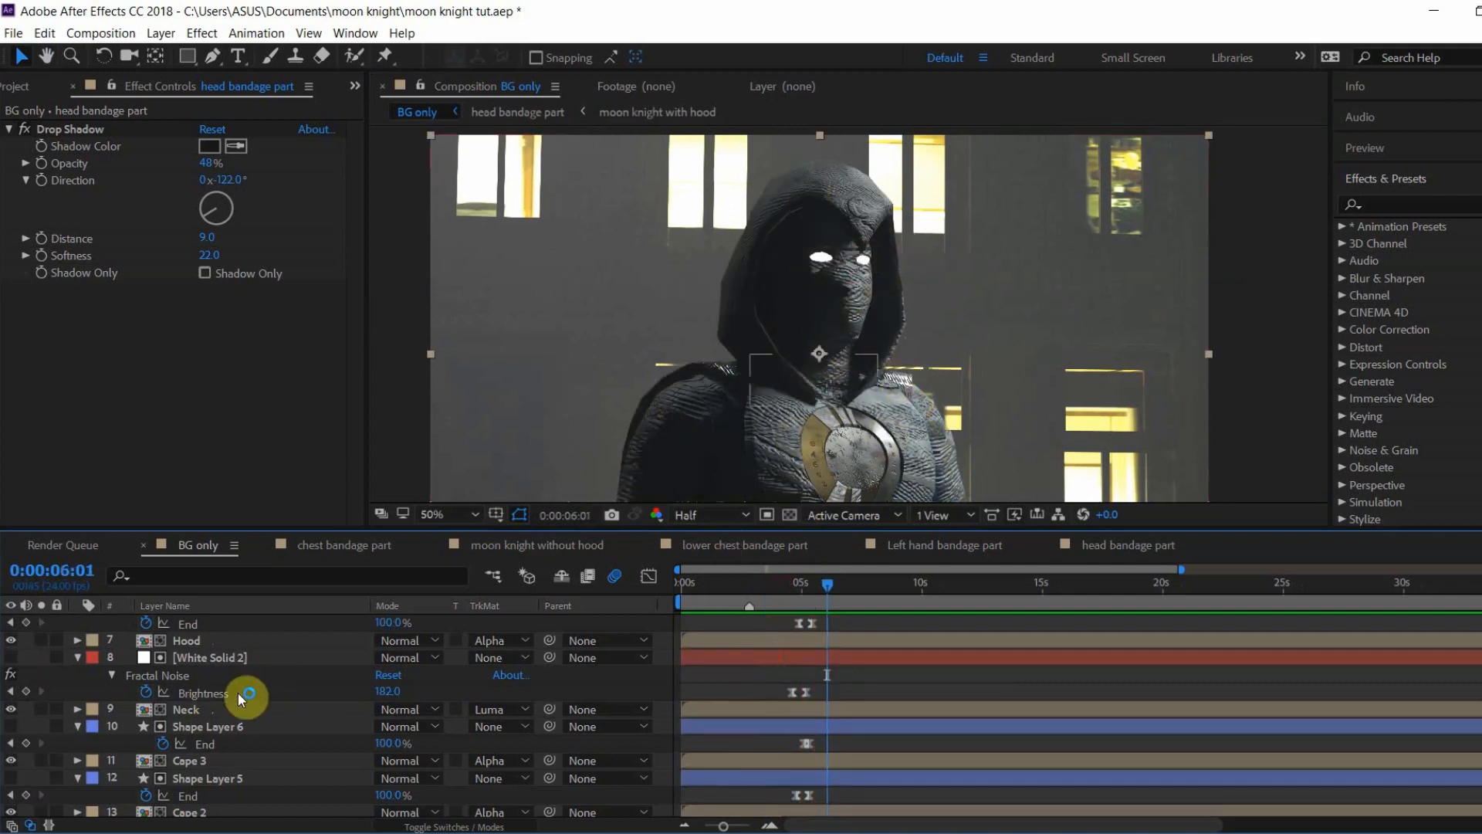
Step: Compare the Hood layer with its Shape Layer 7 matte, toggling the hood's visibility at 0:00:05:07
scroll(237, 692, "up", 3)
scroll(232, 706, "down", 1)
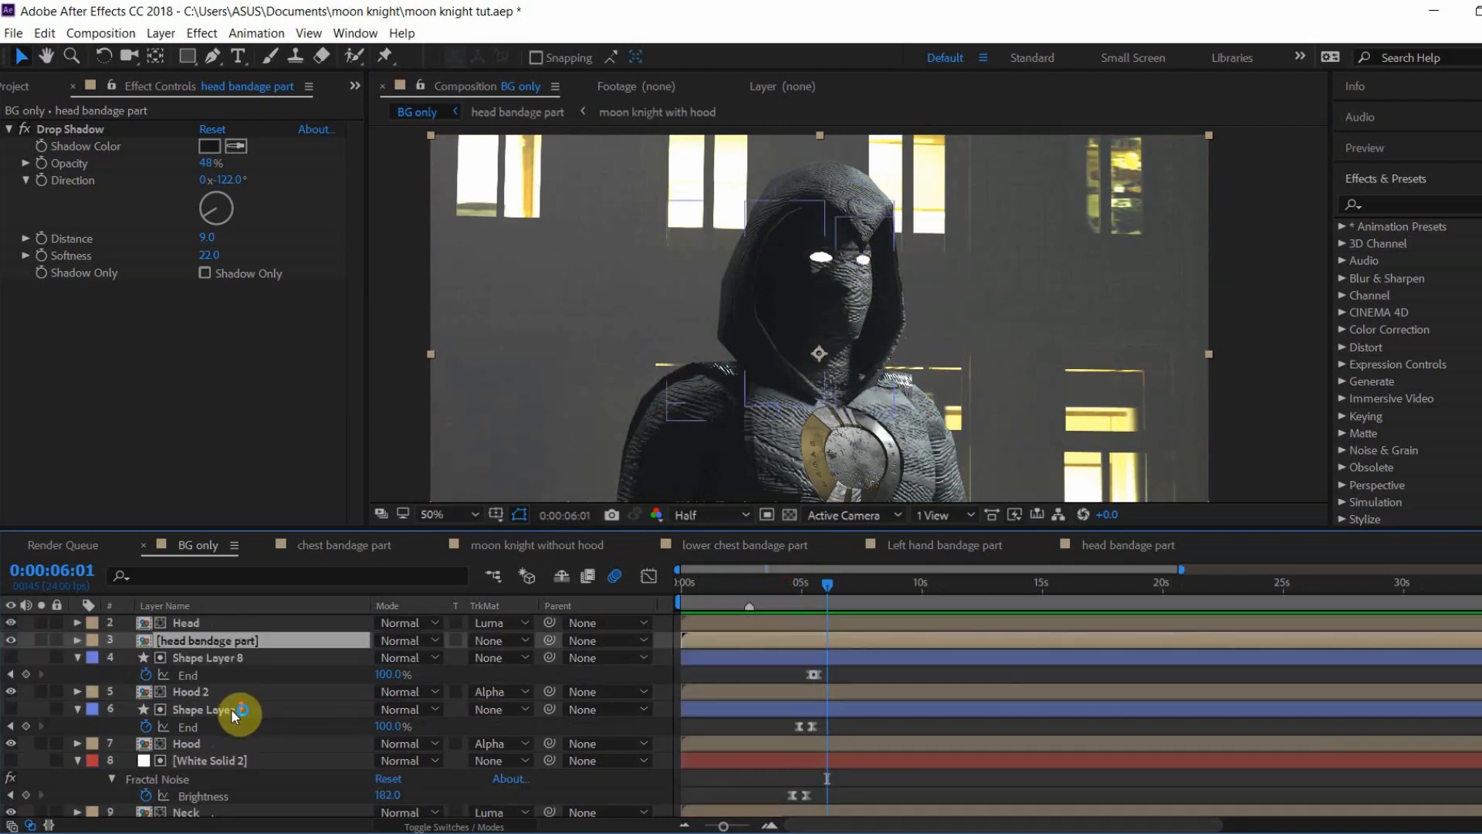
left_click(261, 741)
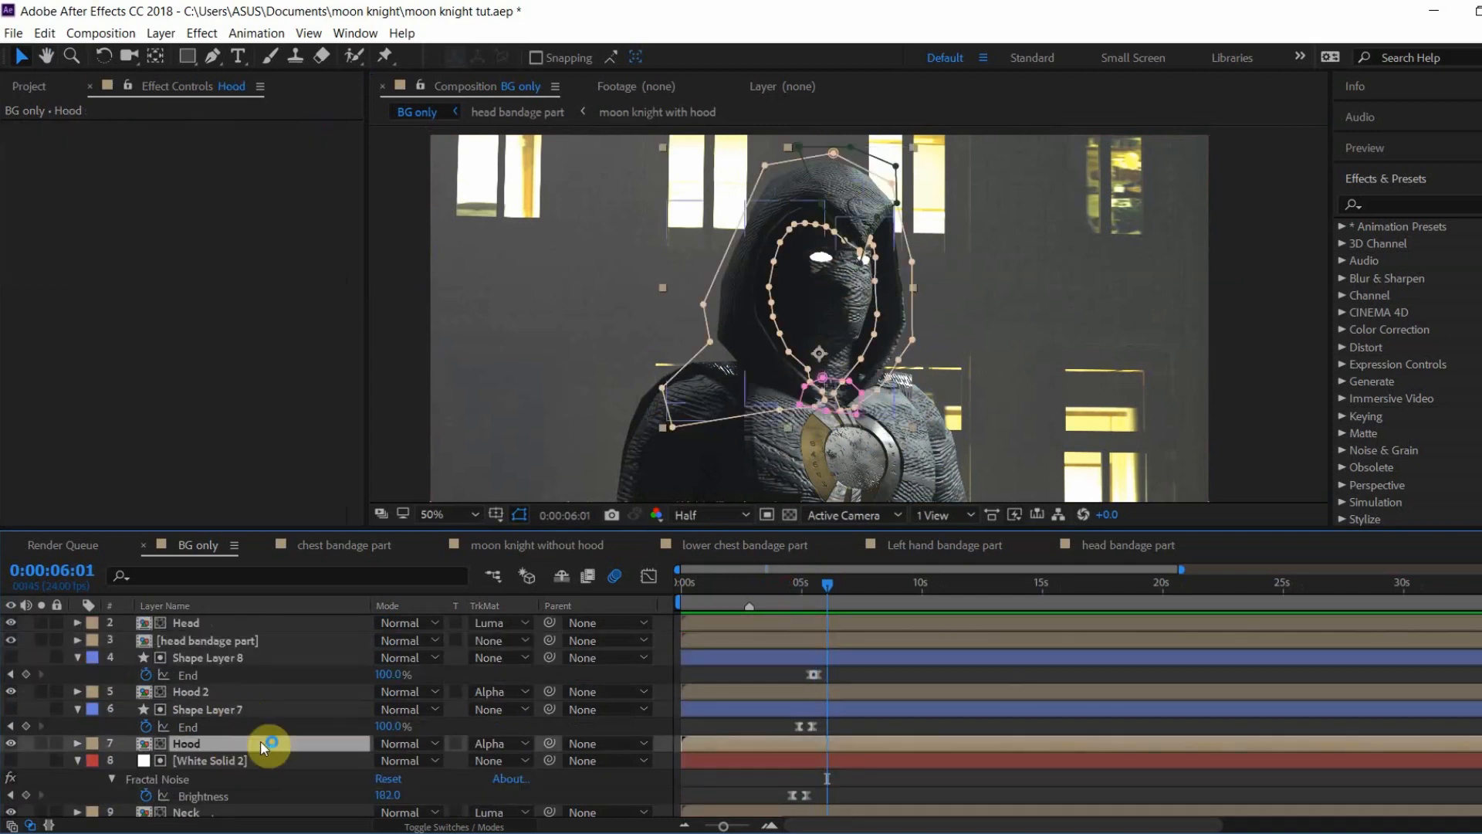
left_click(261, 715)
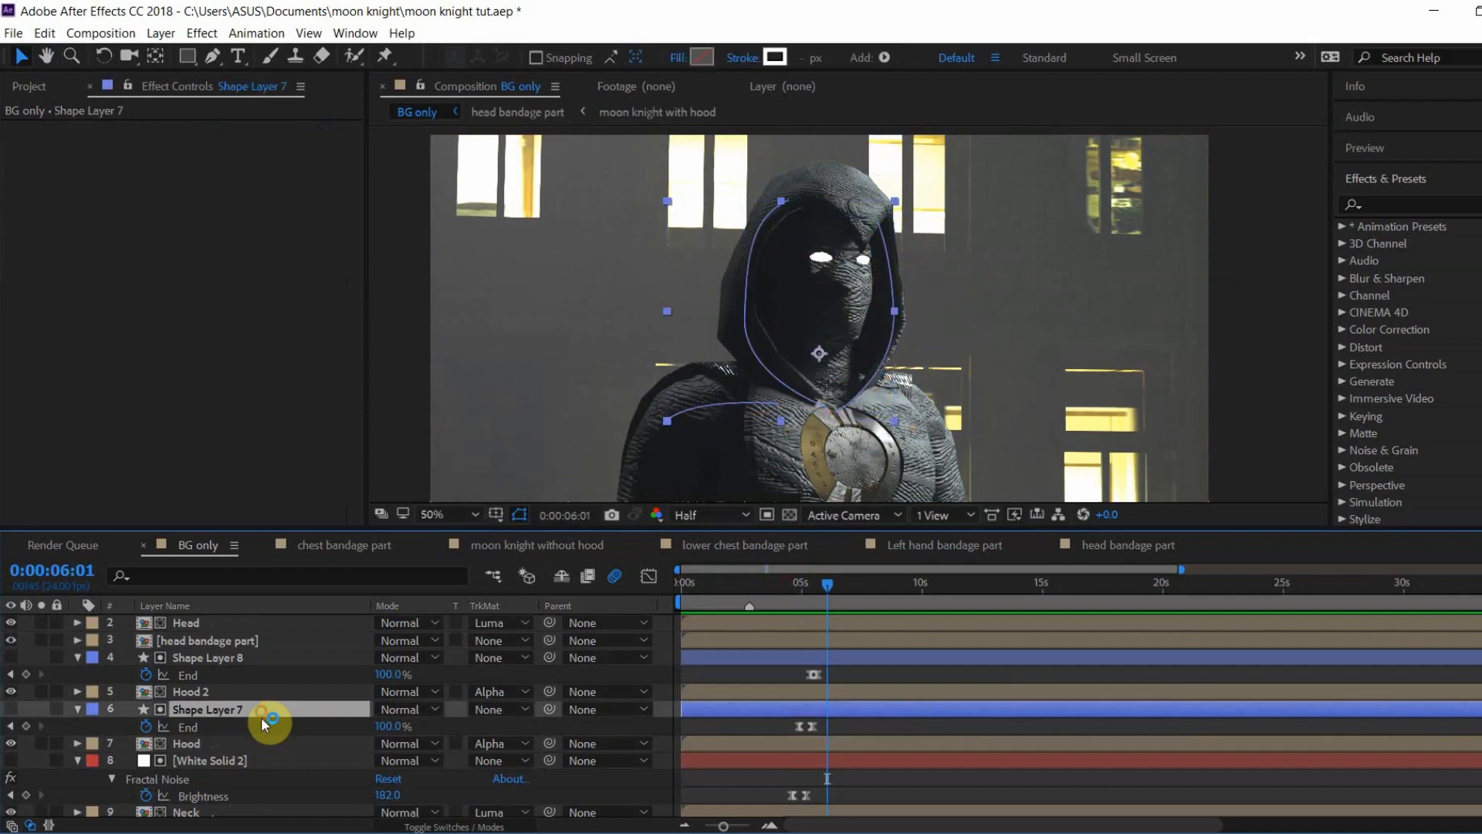
left_click(241, 743)
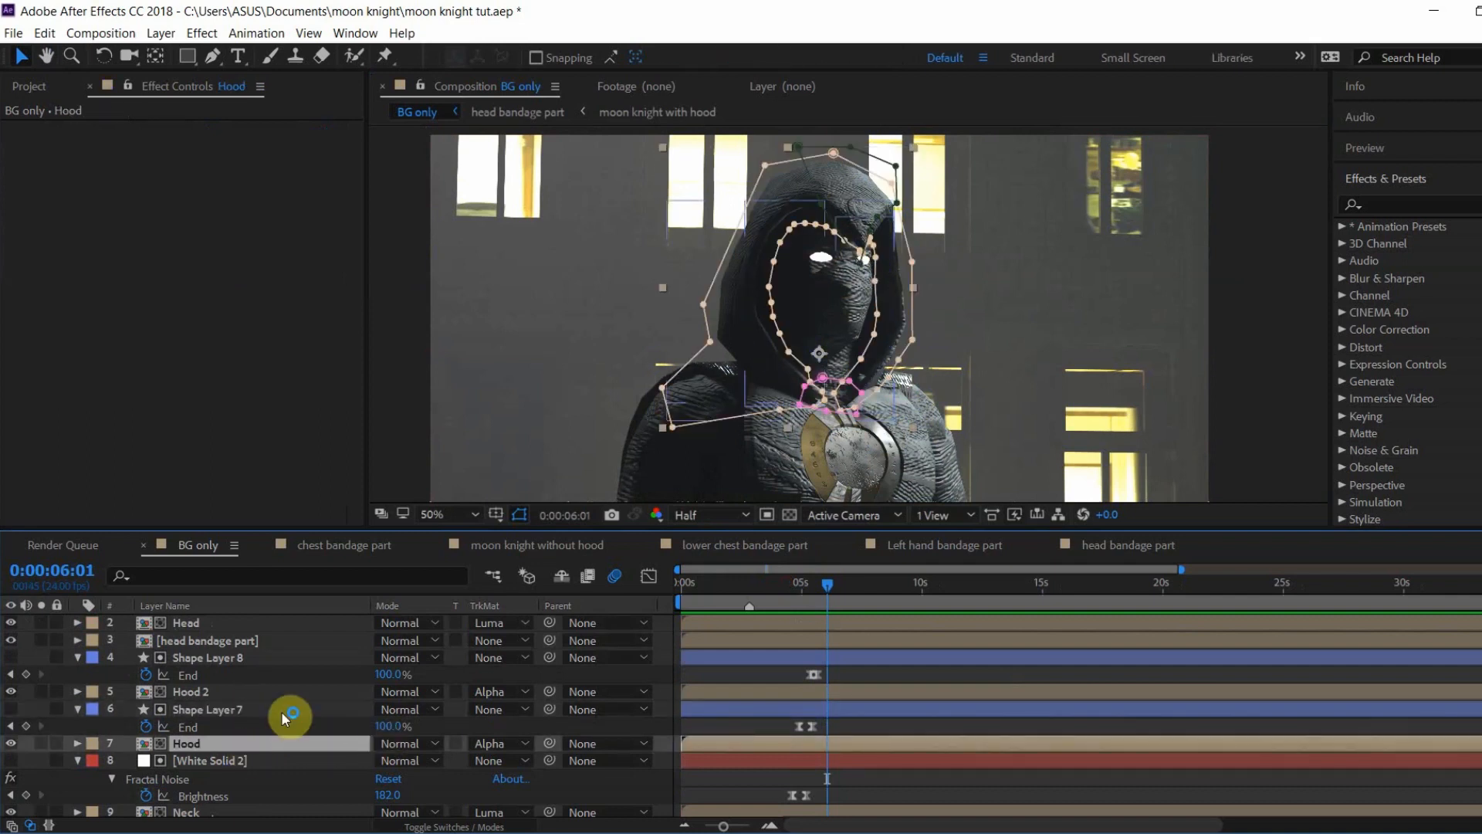
left_click_drag(813, 599, 809, 591)
left_click(11, 742)
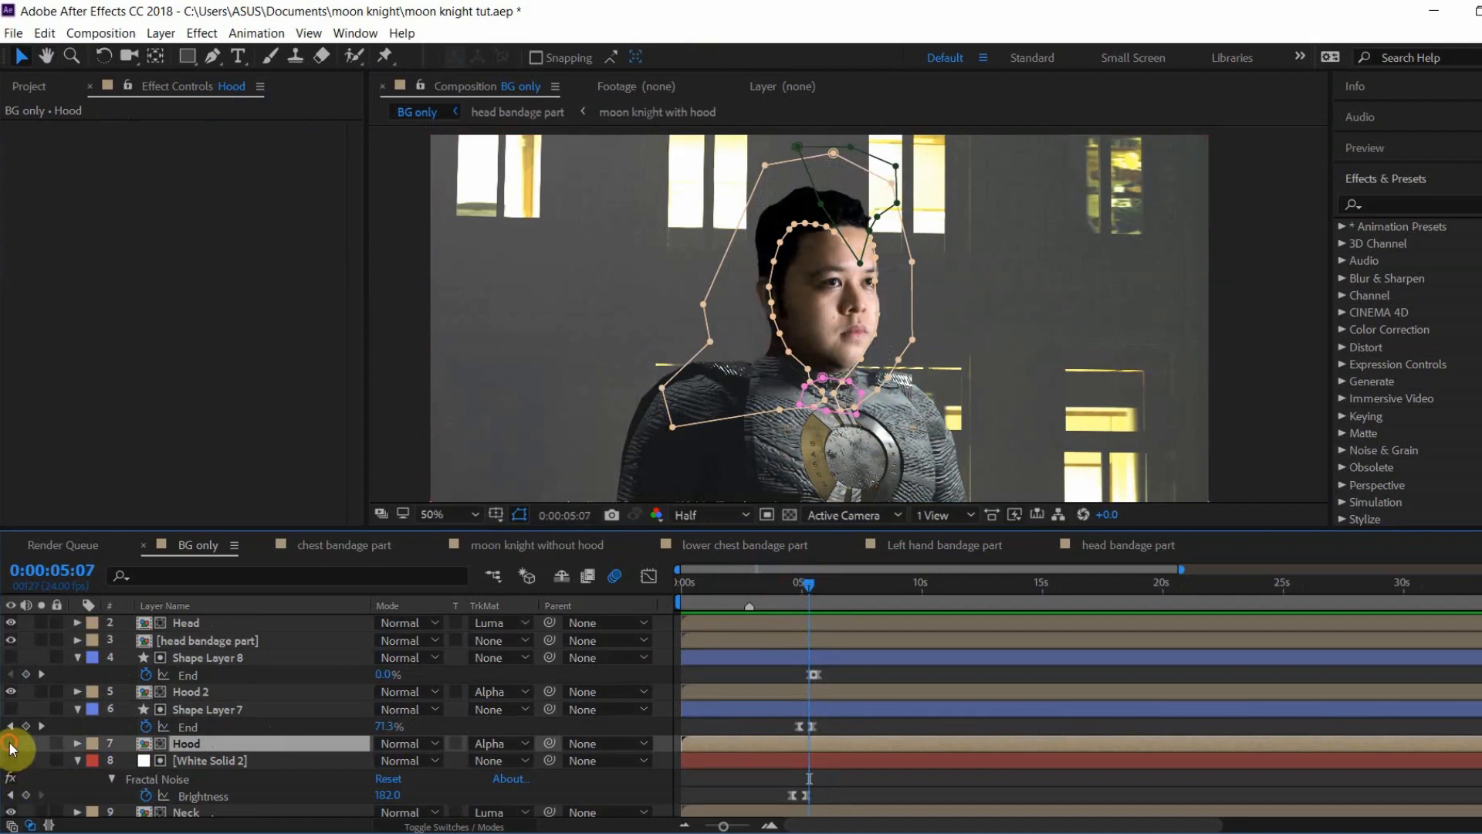
Step: Examine the speed graph of Shape Layer 7's End keyframes up close in the Graph Editor
left_click(222, 711)
left_click(799, 727)
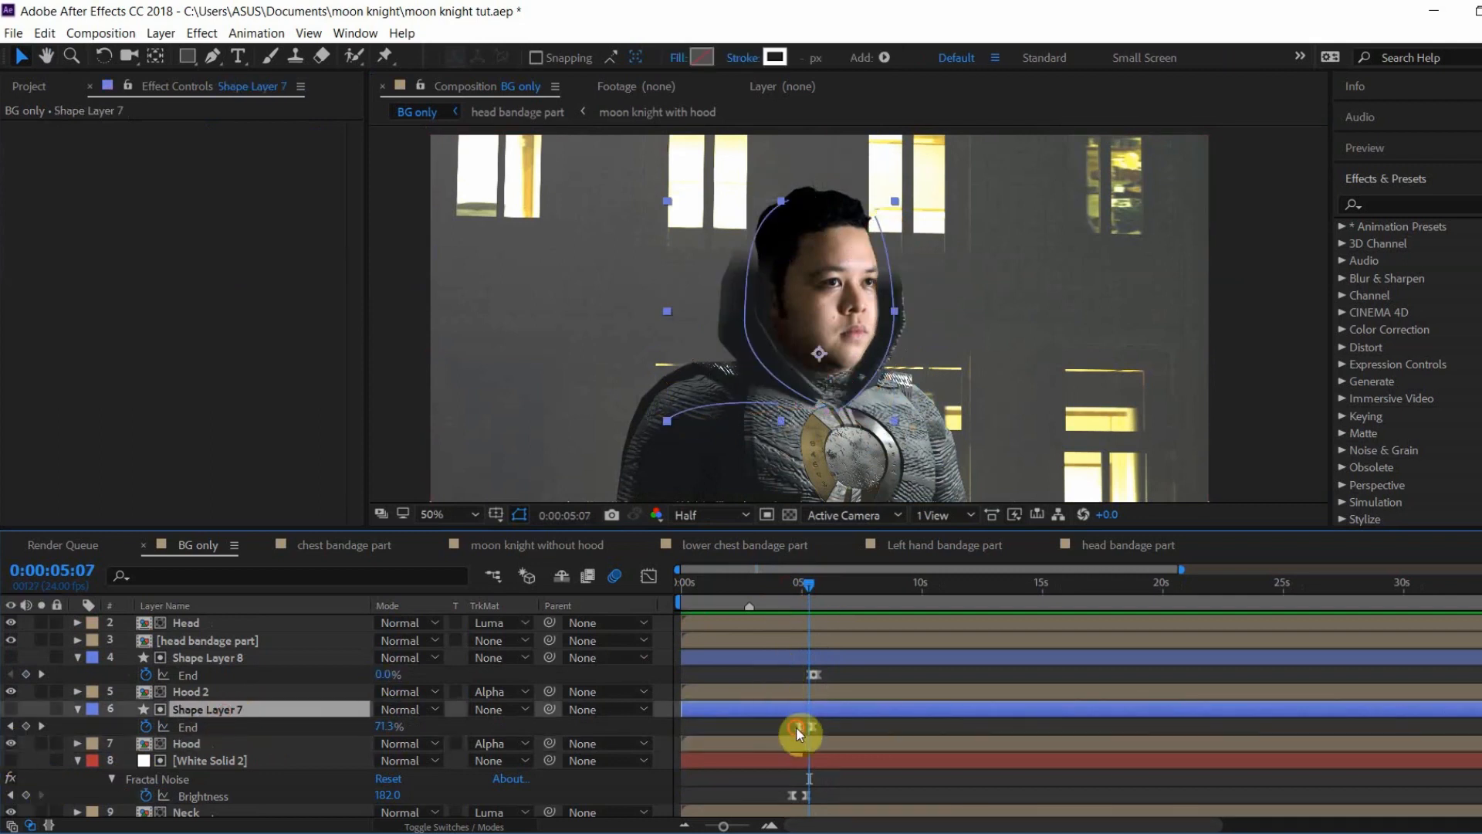
left_click(649, 575)
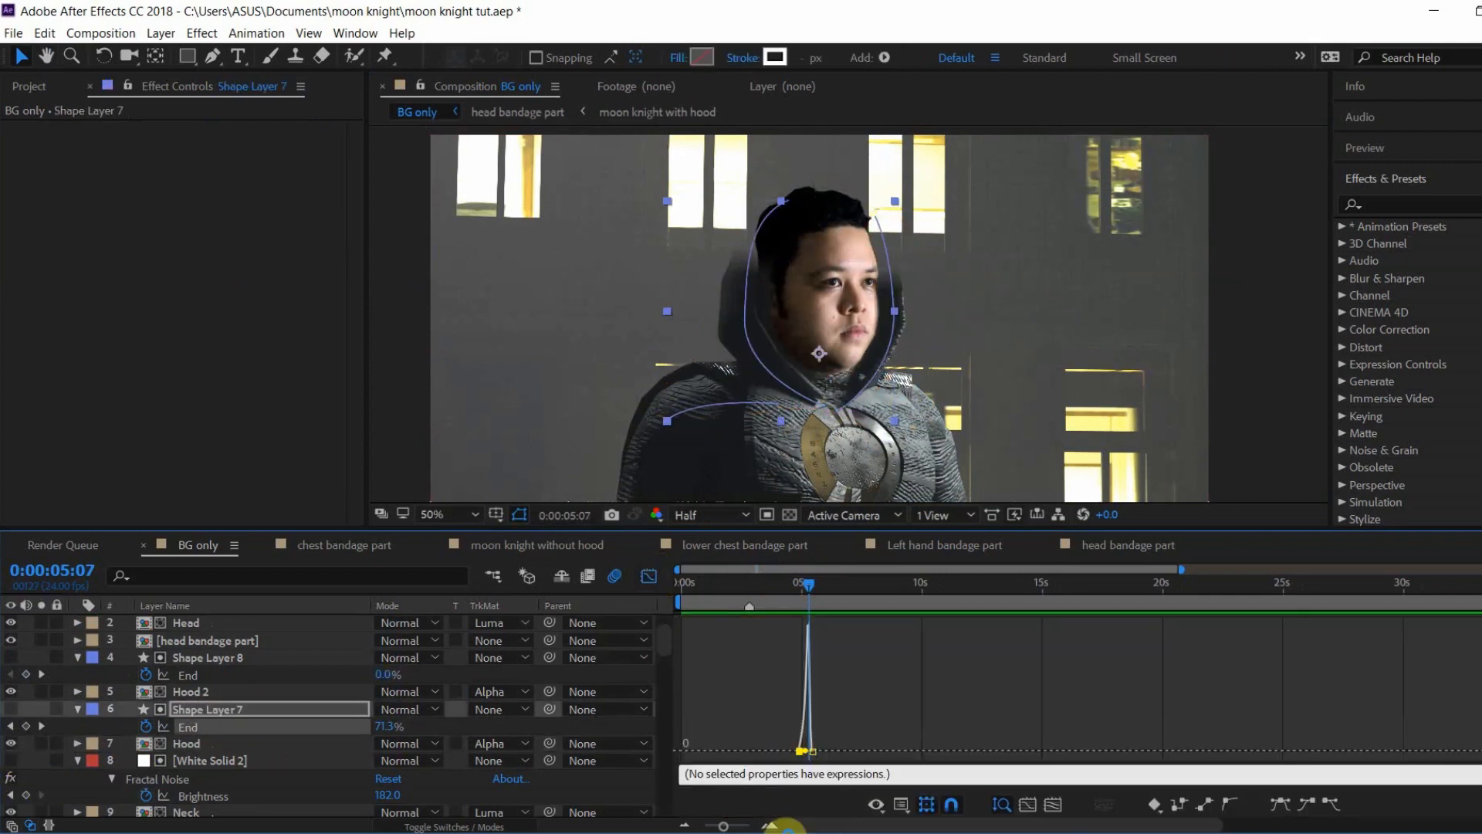
left_click(772, 827)
left_click(772, 827)
left_click_drag(860, 827, 849, 826)
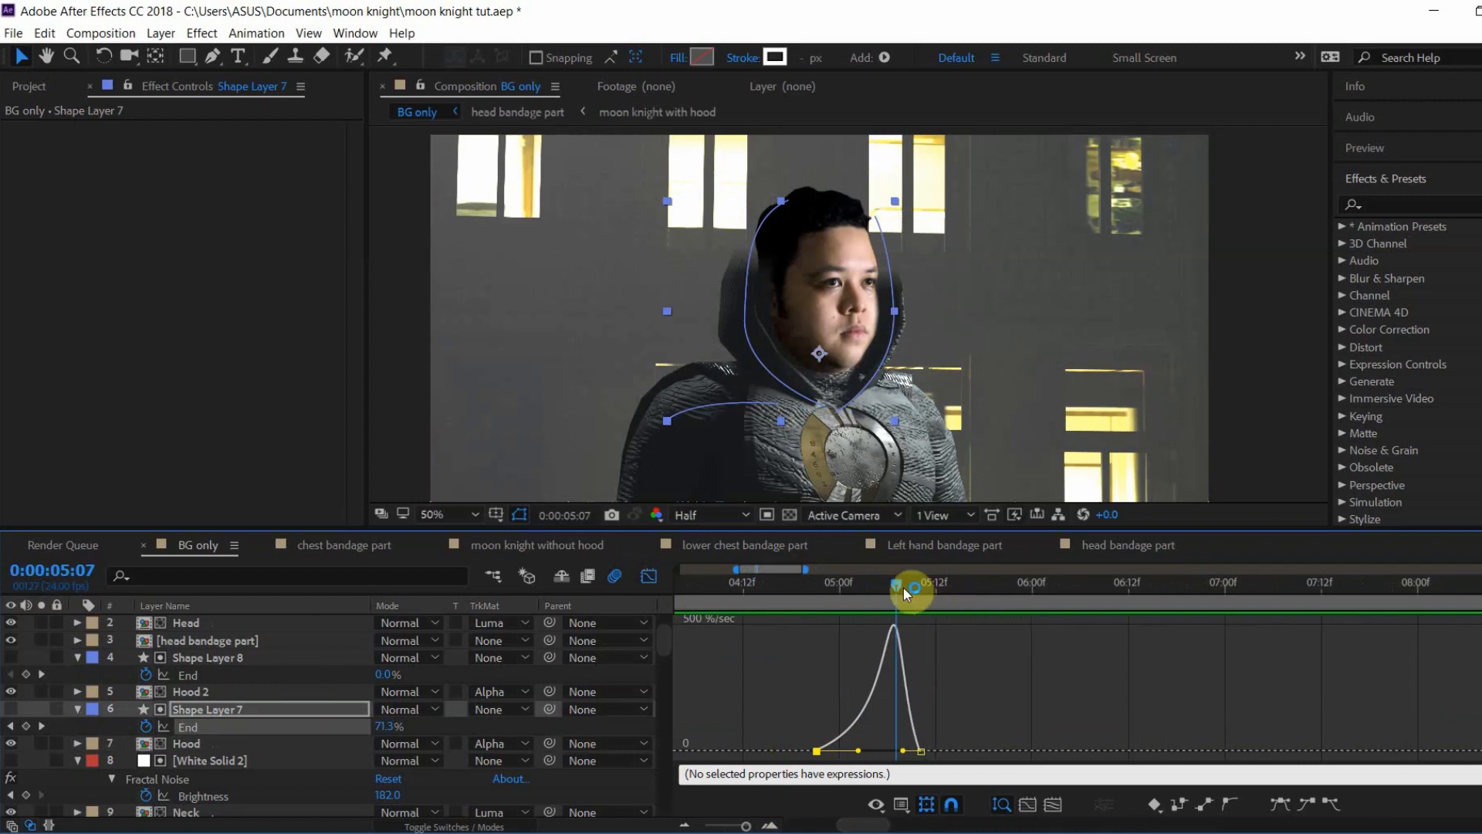
Step: Select the Hood 2 layer, close the Graph Editor and toggle the layer's visibility at 0:00:05:11
left_click(318, 693)
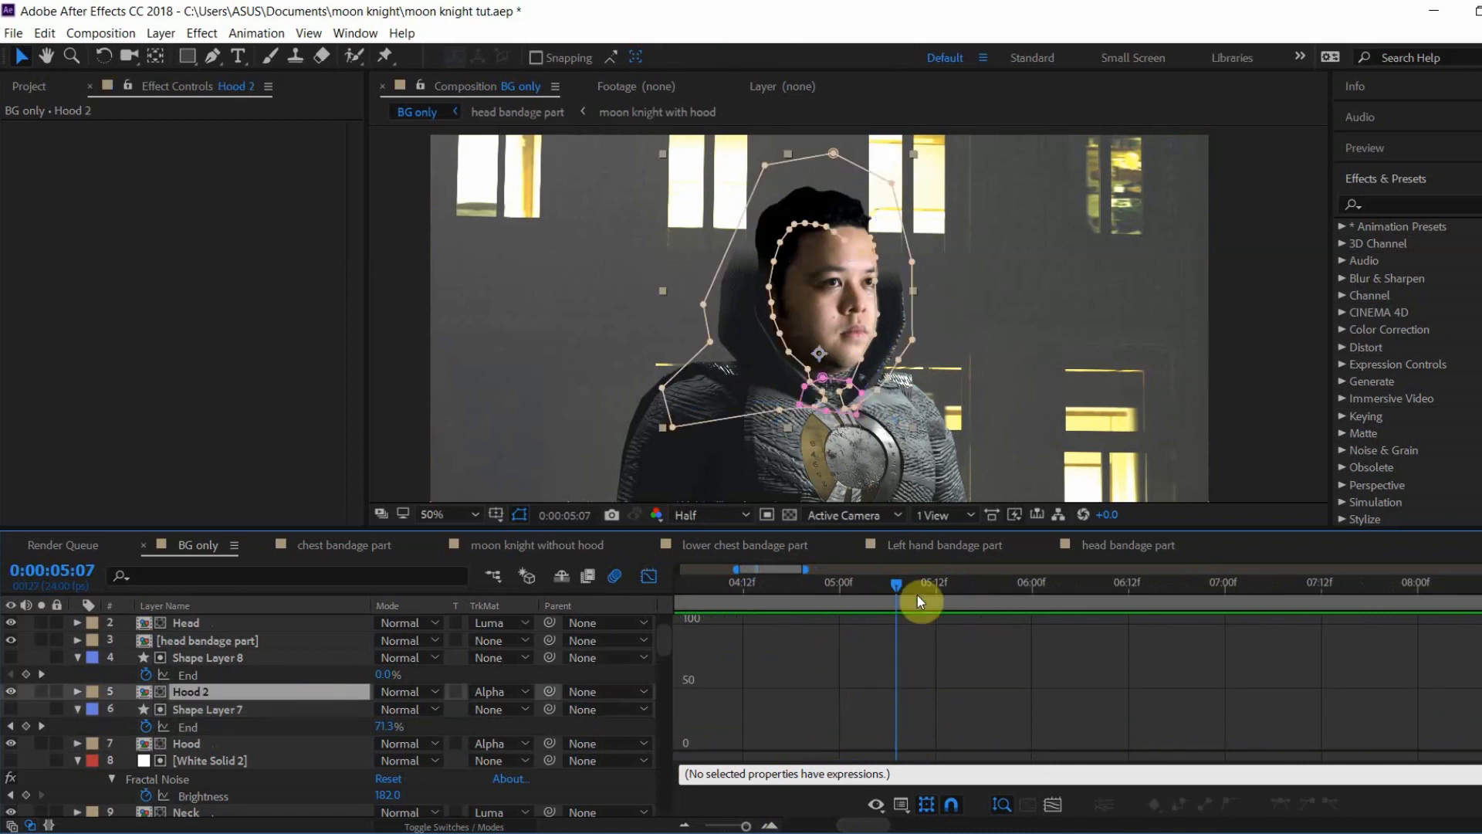
left_click(649, 576)
left_click_drag(880, 595, 928, 599)
left_click(14, 692)
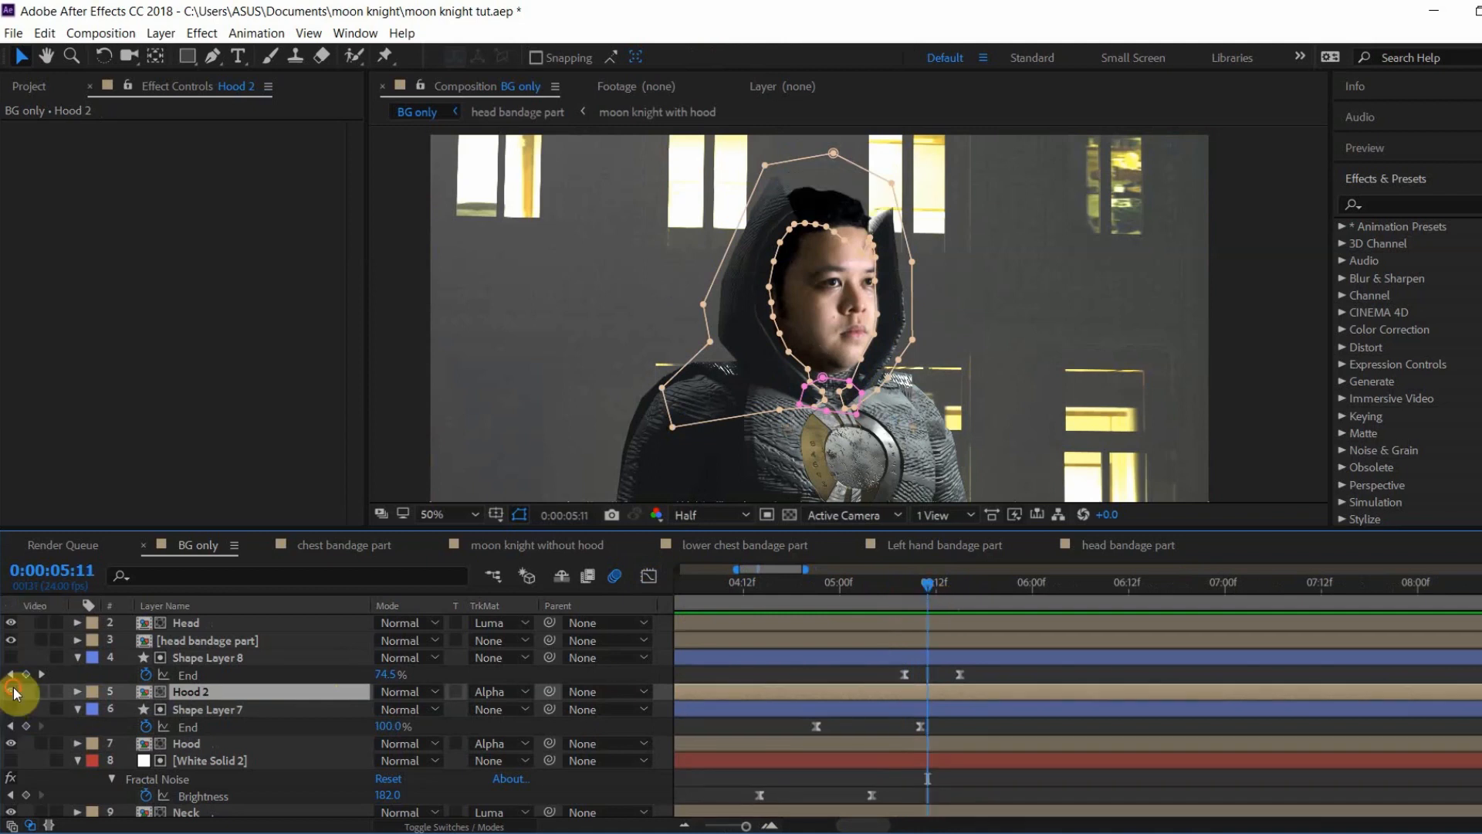
Step: Examine the speed graph of Shape Layer 8's End keyframes, moving the playhead to 0:00:05:08
left_click(906, 675)
left_click(648, 579)
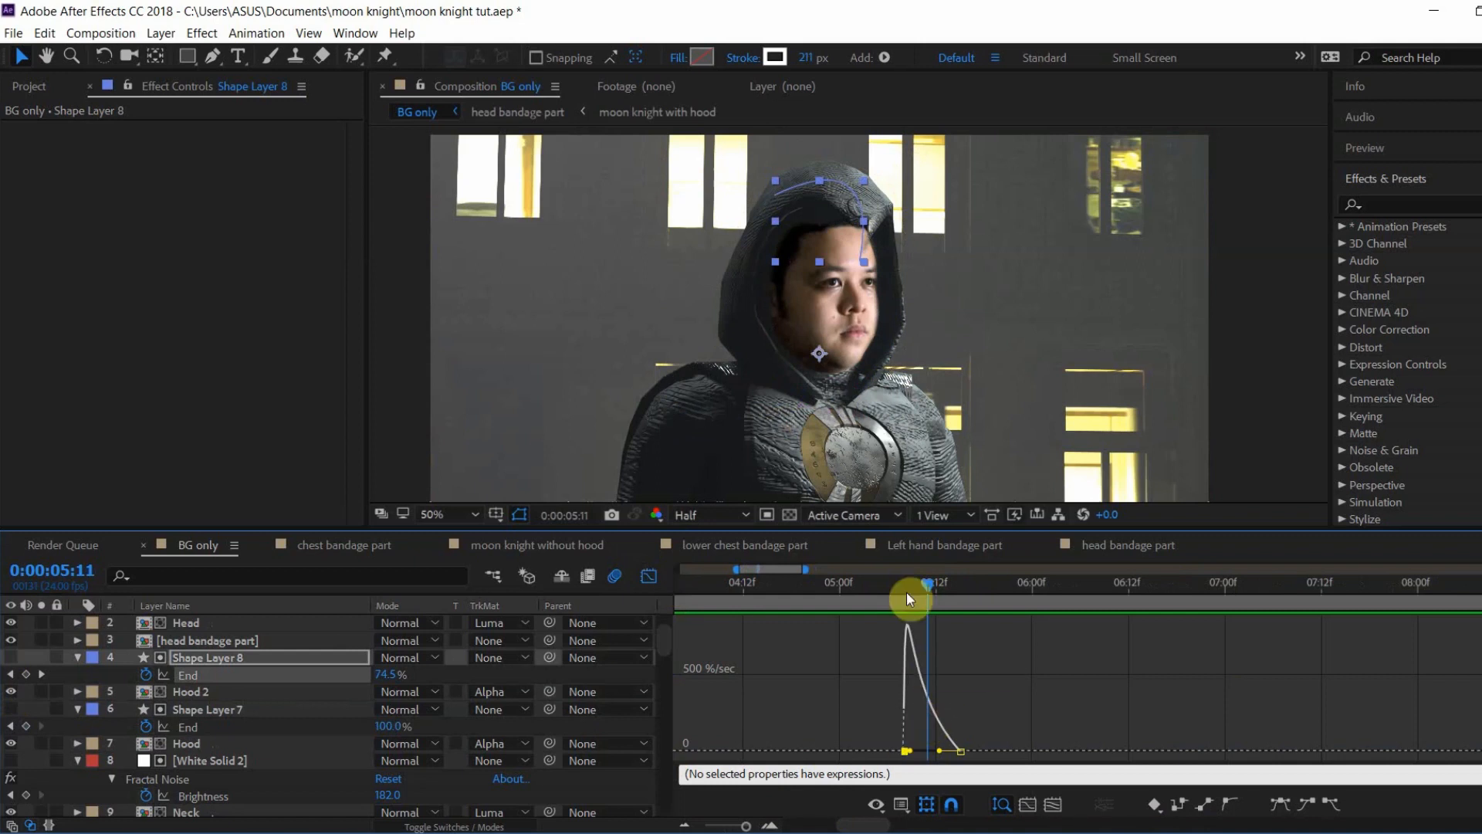
left_click_drag(906, 591, 901, 586)
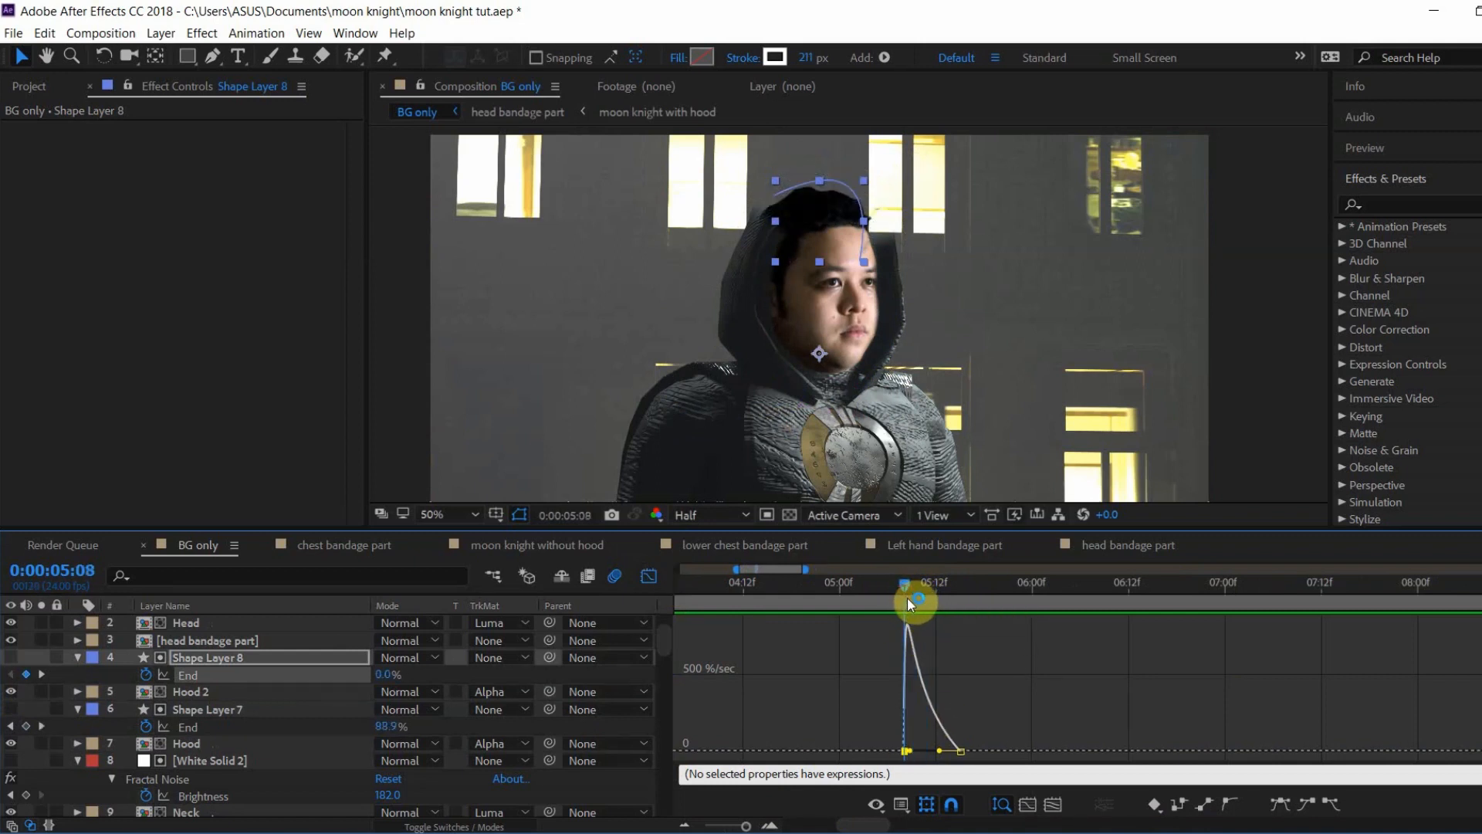
Step: Return to the layer bars and preview the hood and mask reveal from 0:00:04:10
mouse_move(906, 596)
left_mouse_down()
mouse_move(960, 608)
mouse_move(897, 609)
mouse_move(998, 608)
mouse_move(779, 638)
mouse_move(664, 586)
left_mouse_up()
left_click(660, 584)
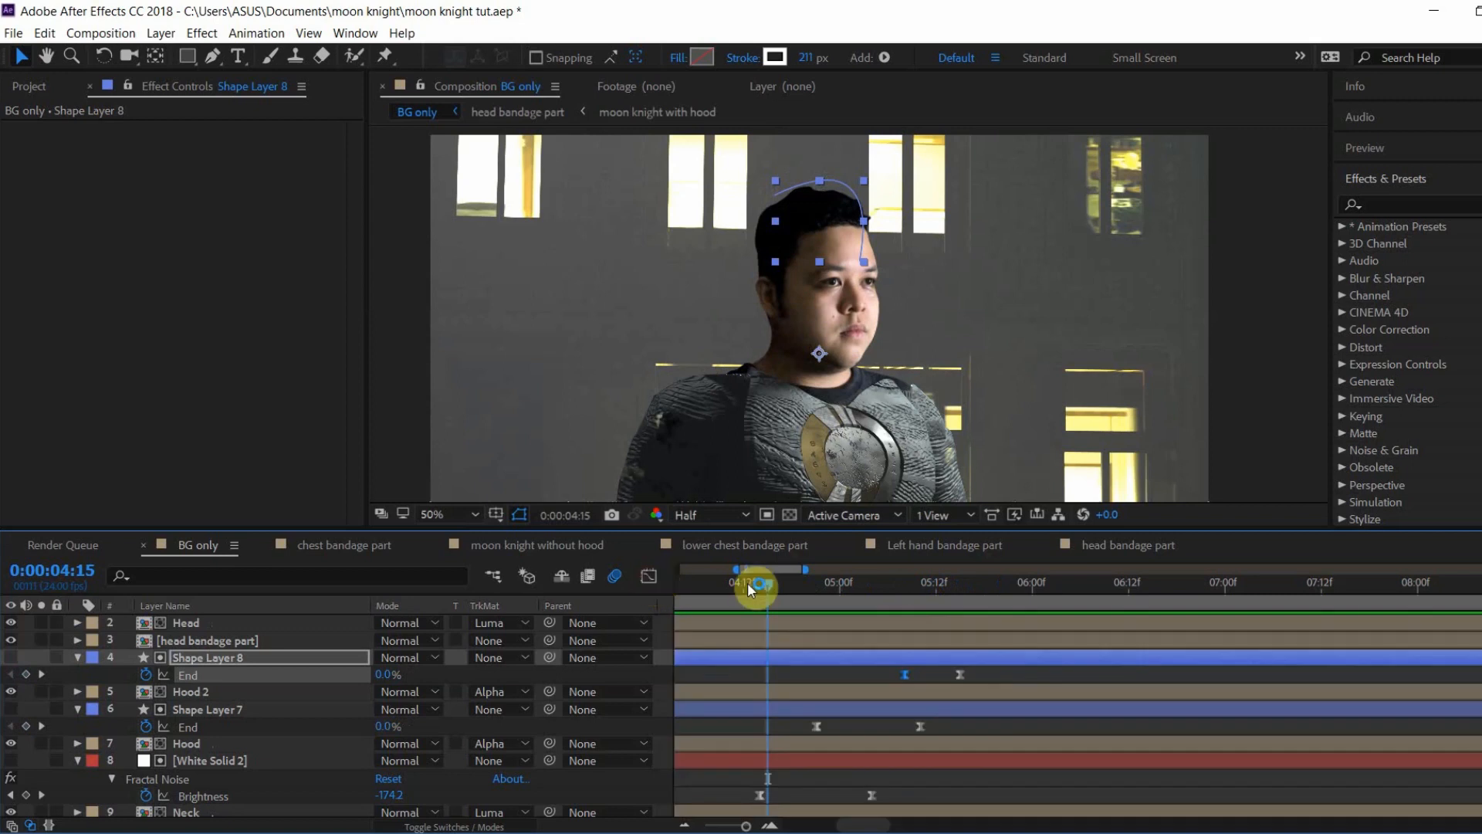
left_click(733, 585)
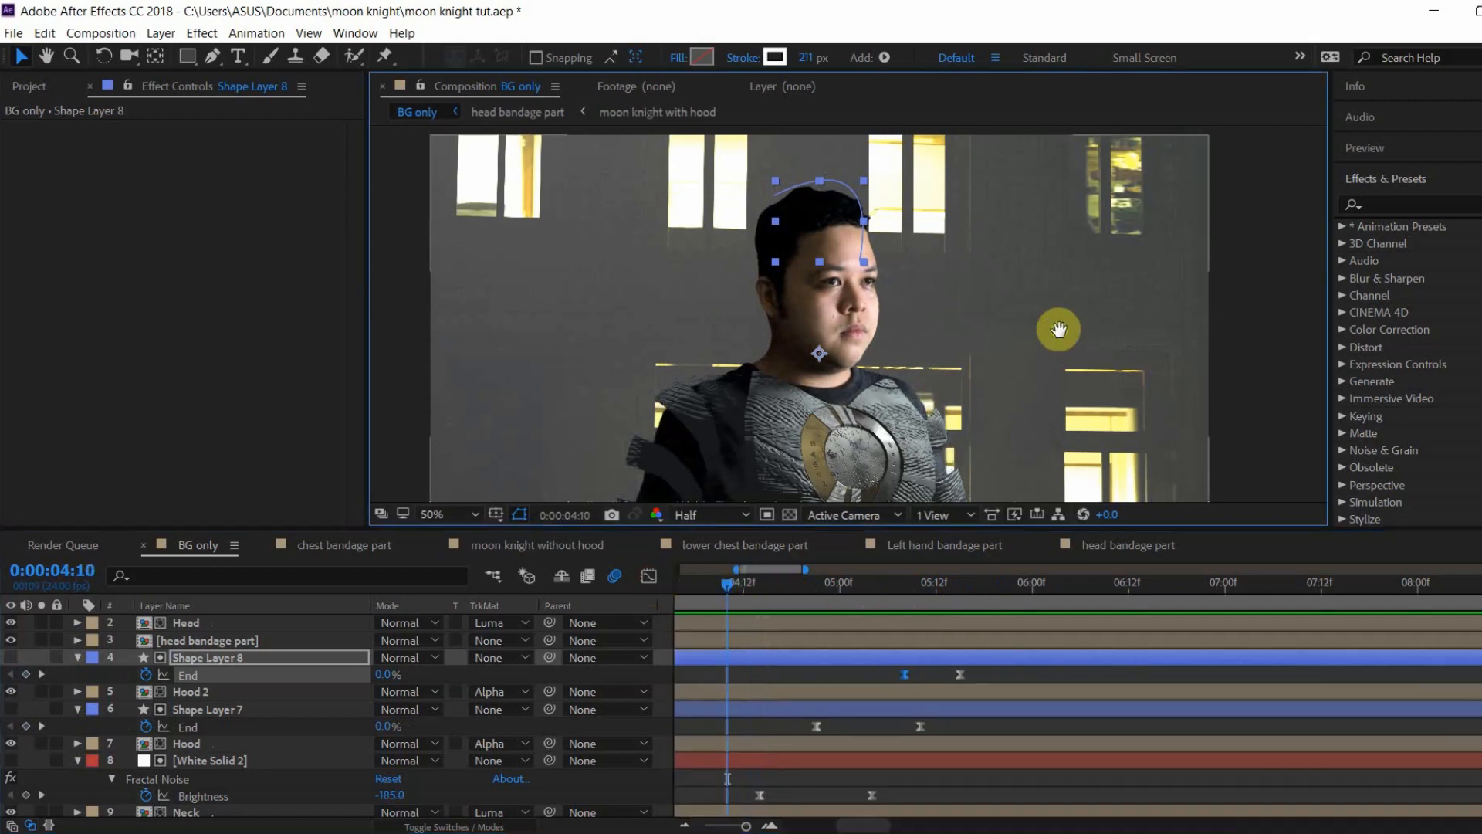
scroll(1057, 332, "up", 1)
key("space")
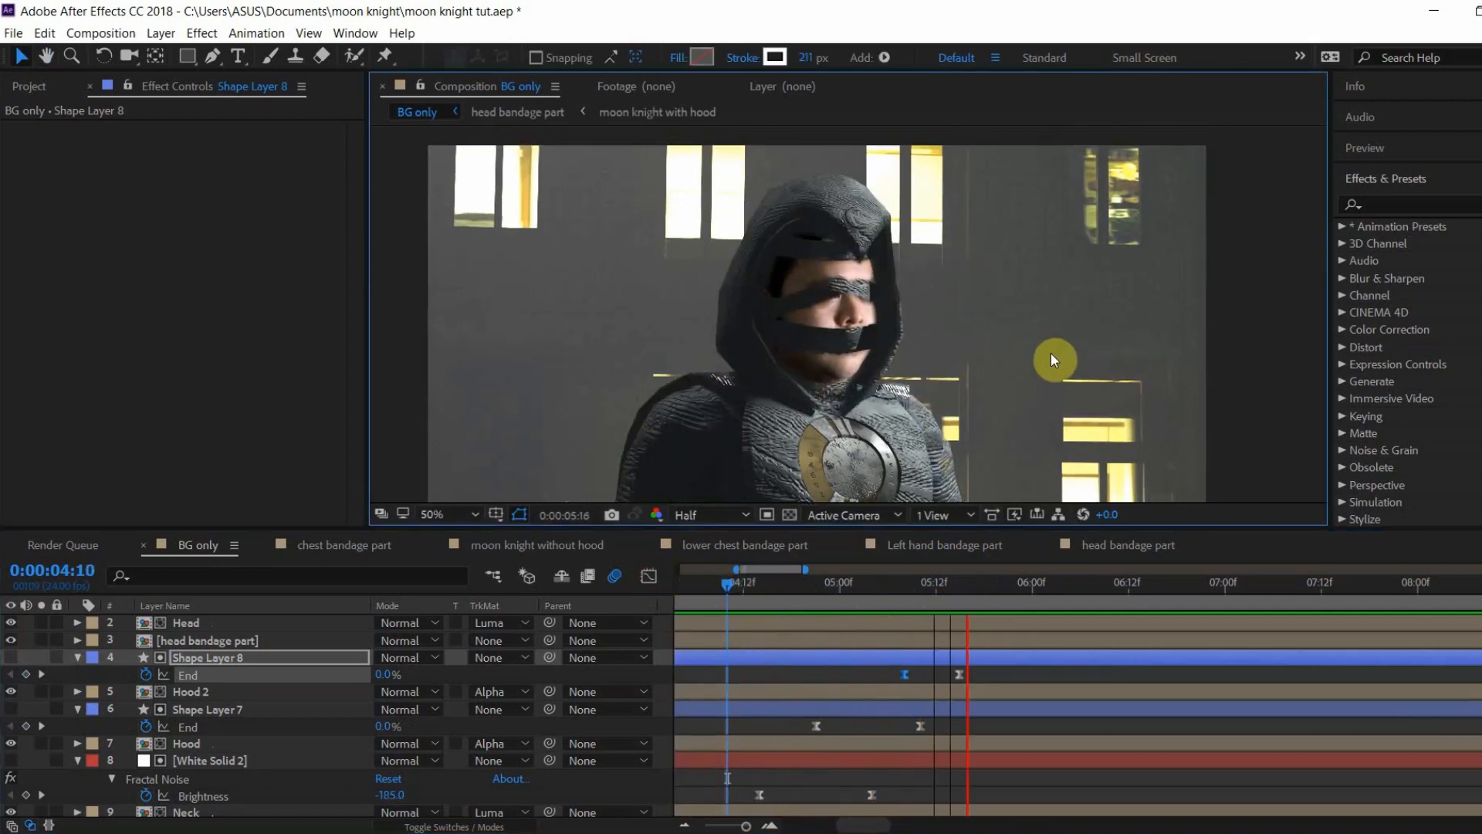
key("space")
scroll(966, 340, "down", 2)
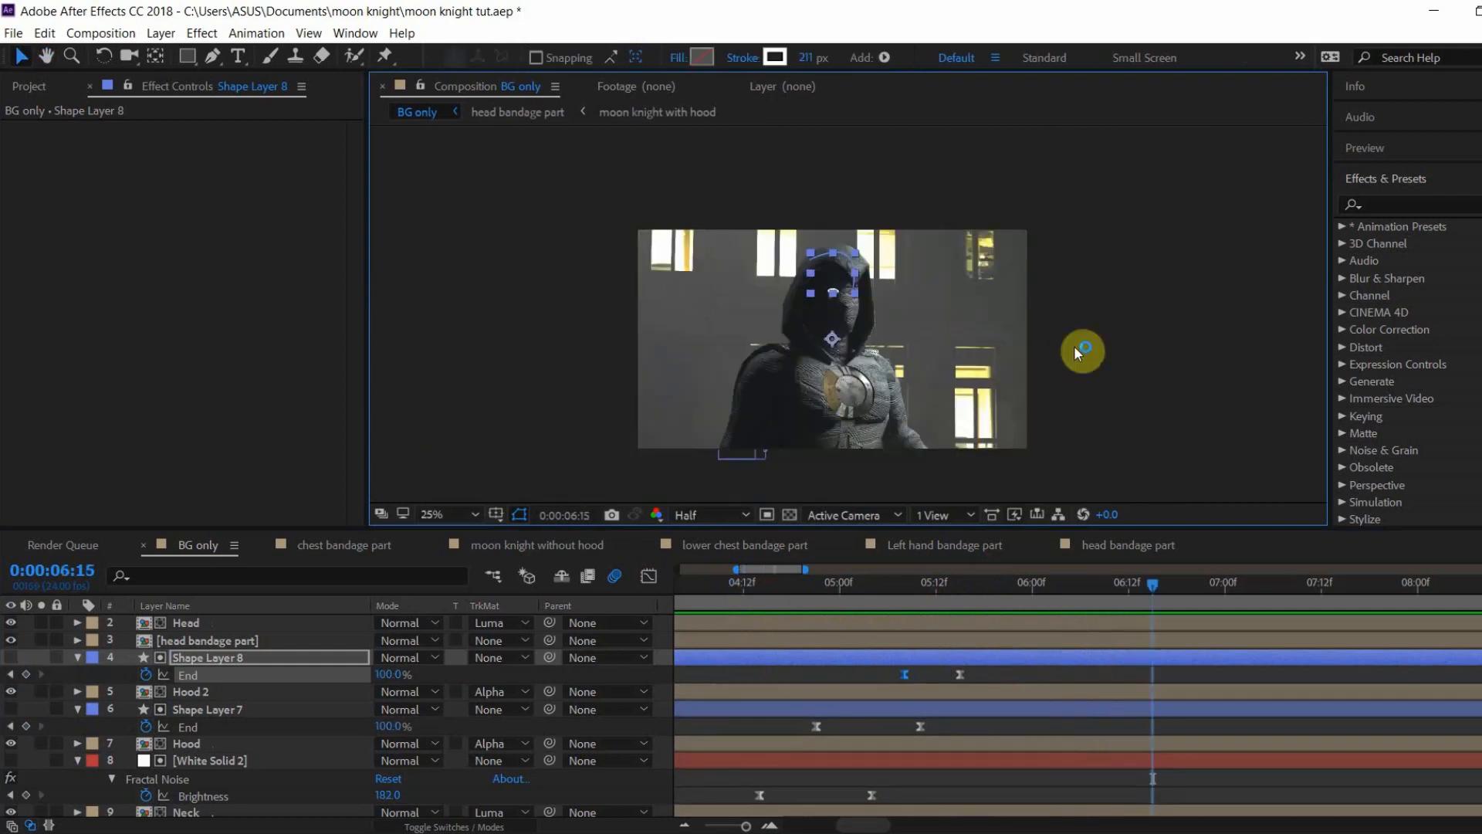
Step: Zoom out the timeline and play the whole suit-up animation from 0:00:00:00
key("space")
left_click_drag(746, 825, 726, 819)
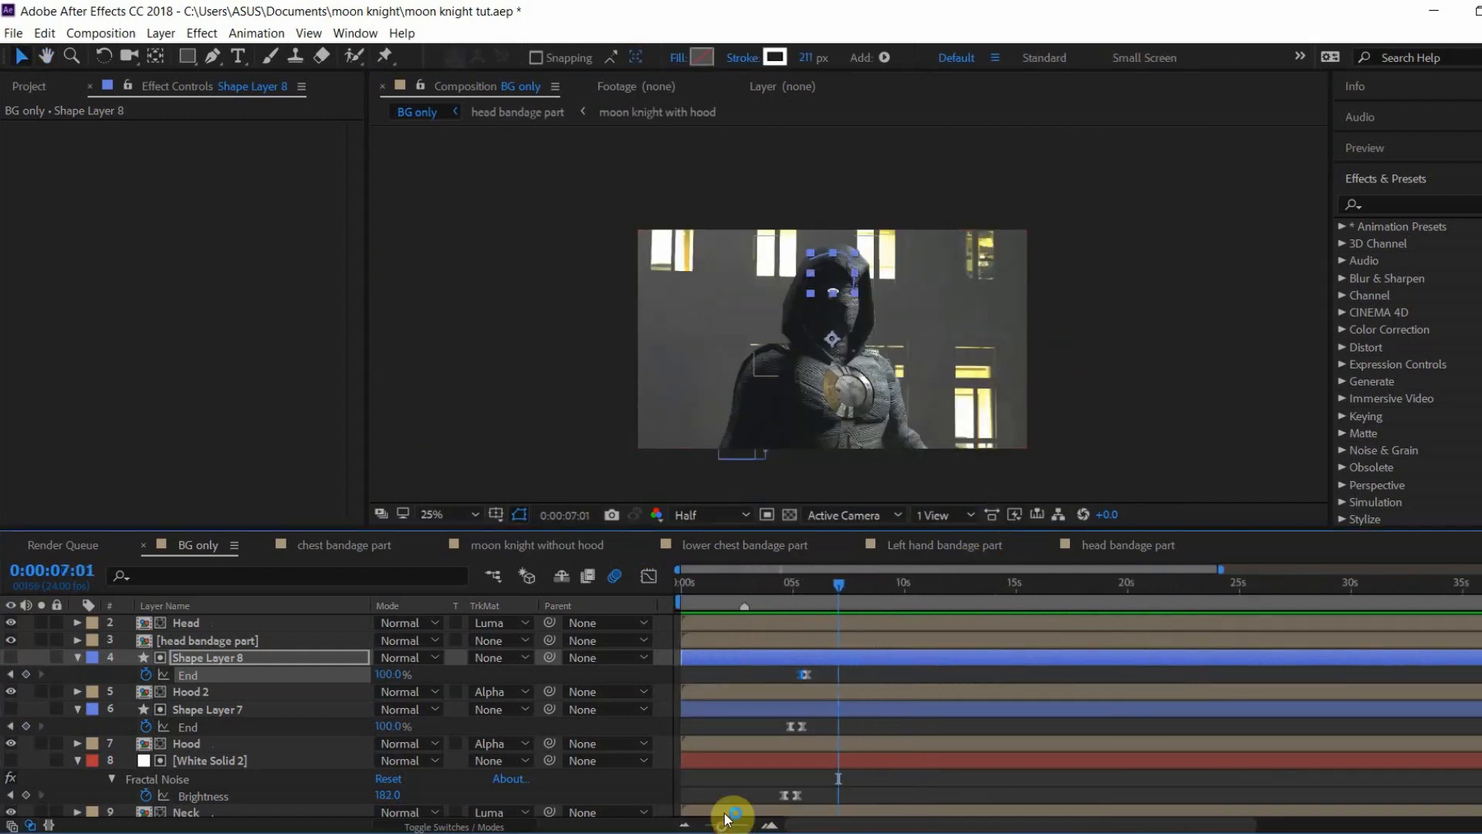
left_click(702, 591)
key("space")
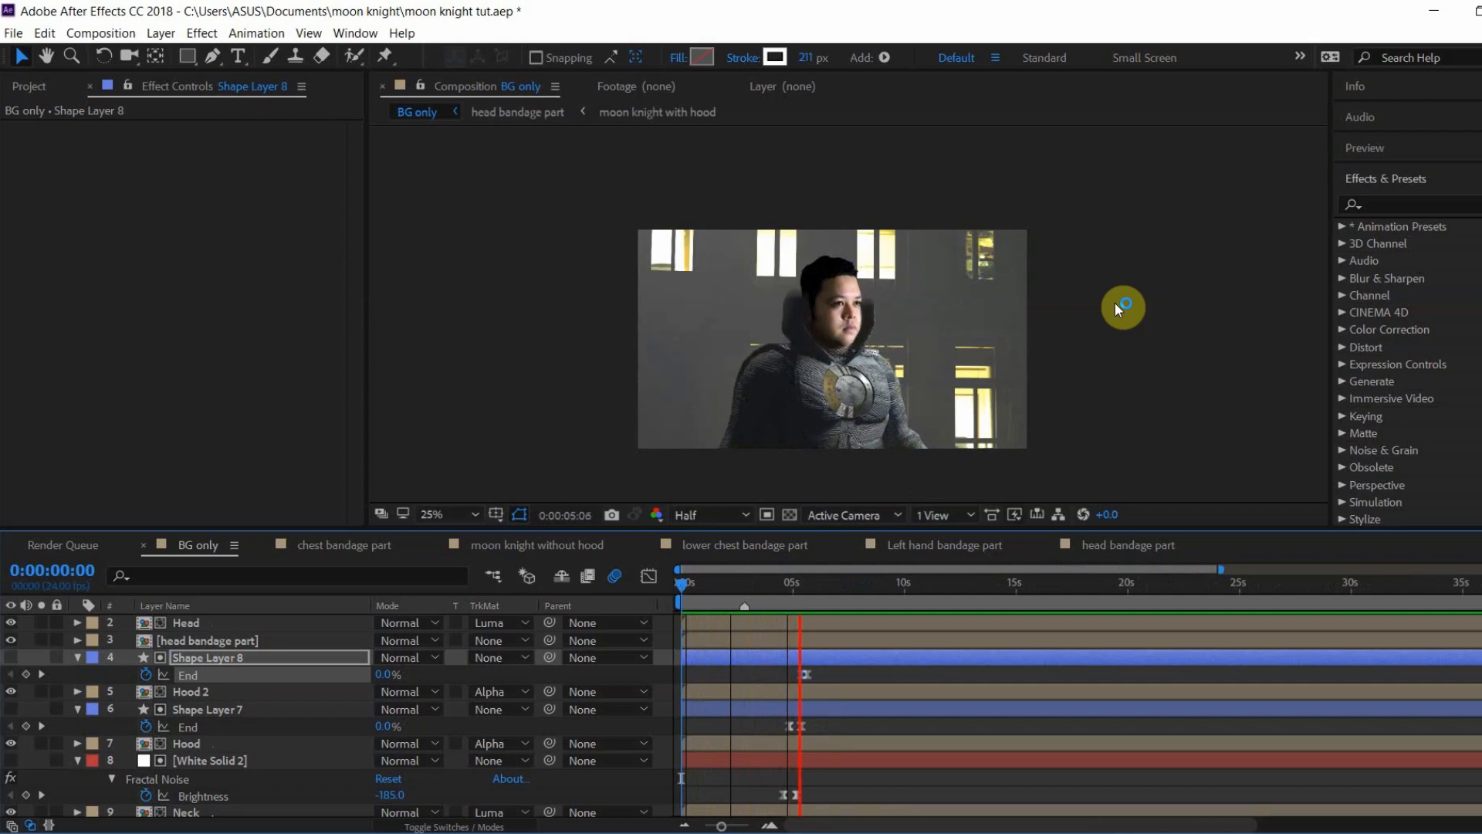
key("space")
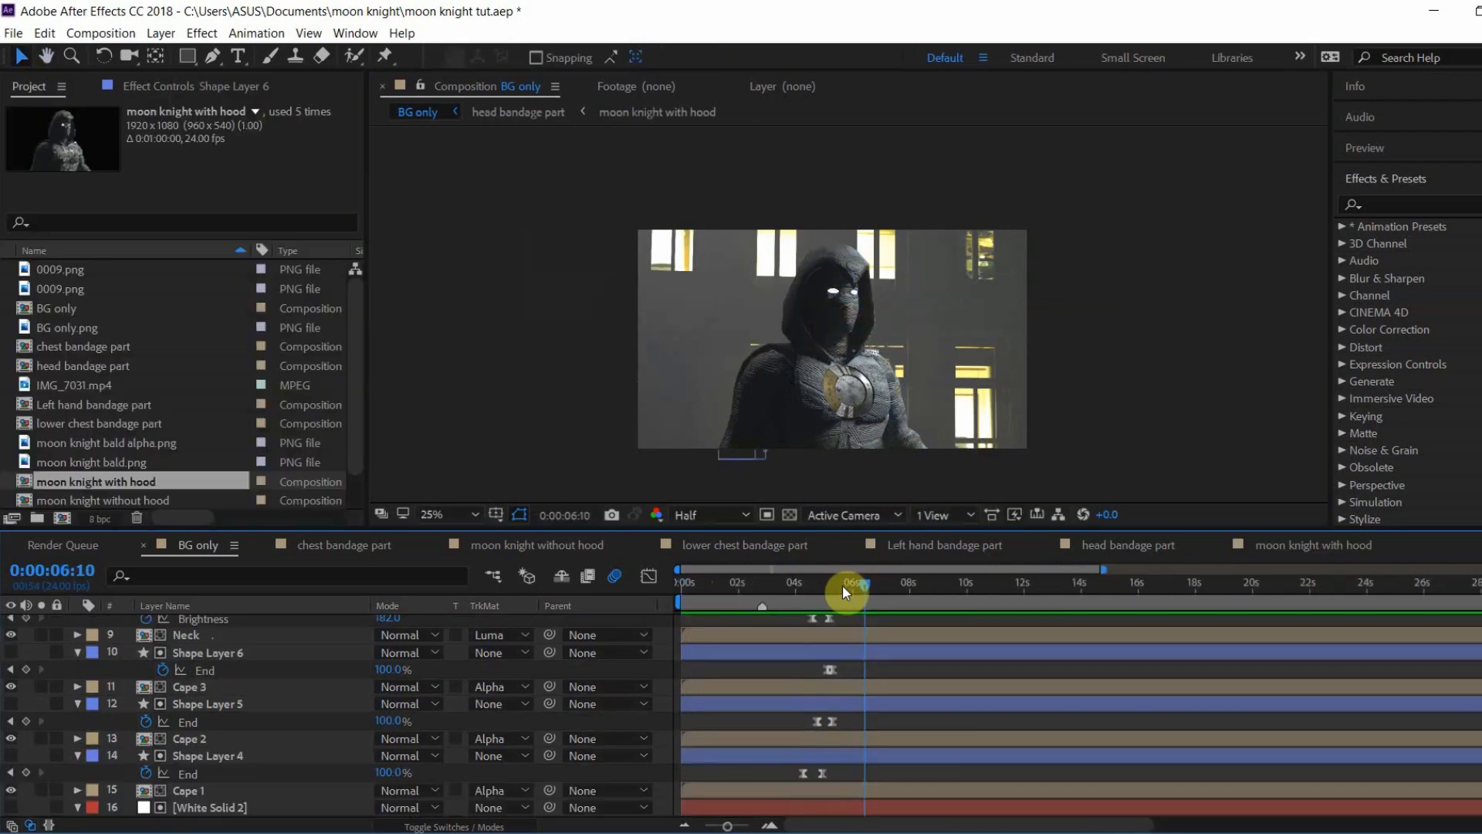
Step: Import the PNG sequence starting at 0009 from the animate sequence folder and place it above all layers in BG only
mouse_move(841, 586)
left_mouse_down()
mouse_move(829, 587)
mouse_move(864, 587)
left_mouse_up()
left_click(741, 361)
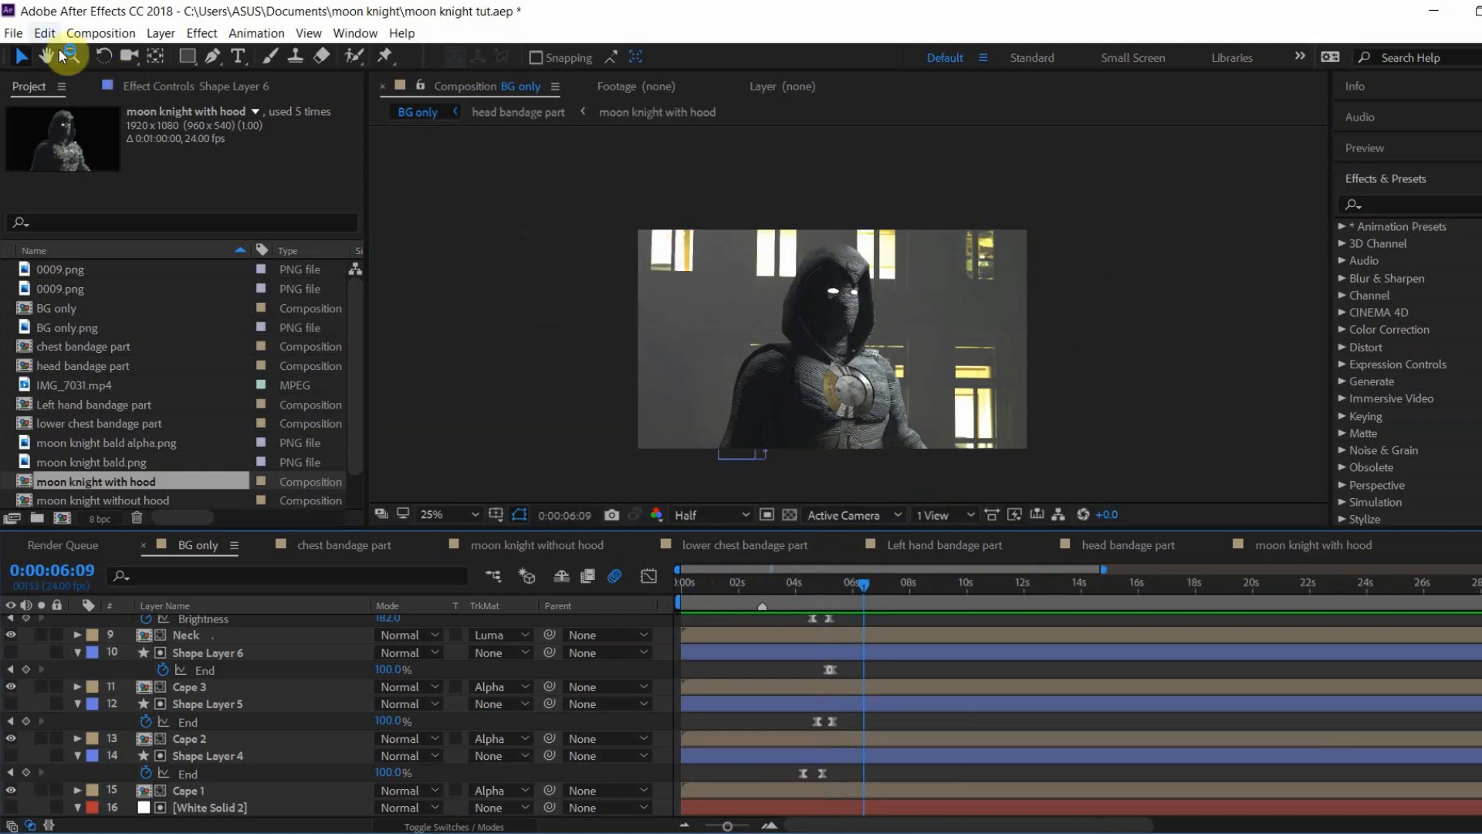
left_click(15, 32)
left_click(225, 289)
left_click(340, 288)
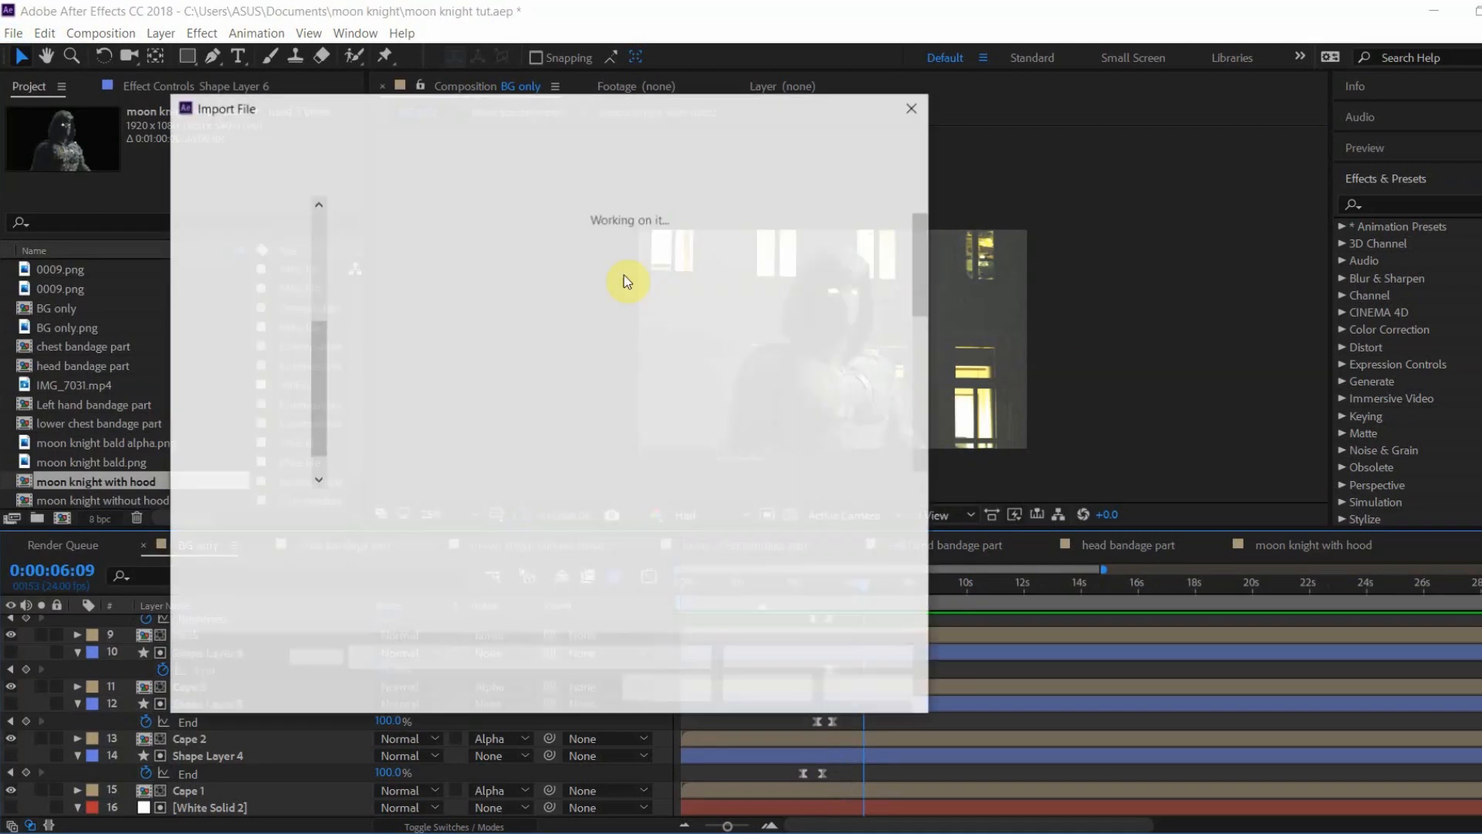
left_click(411, 140)
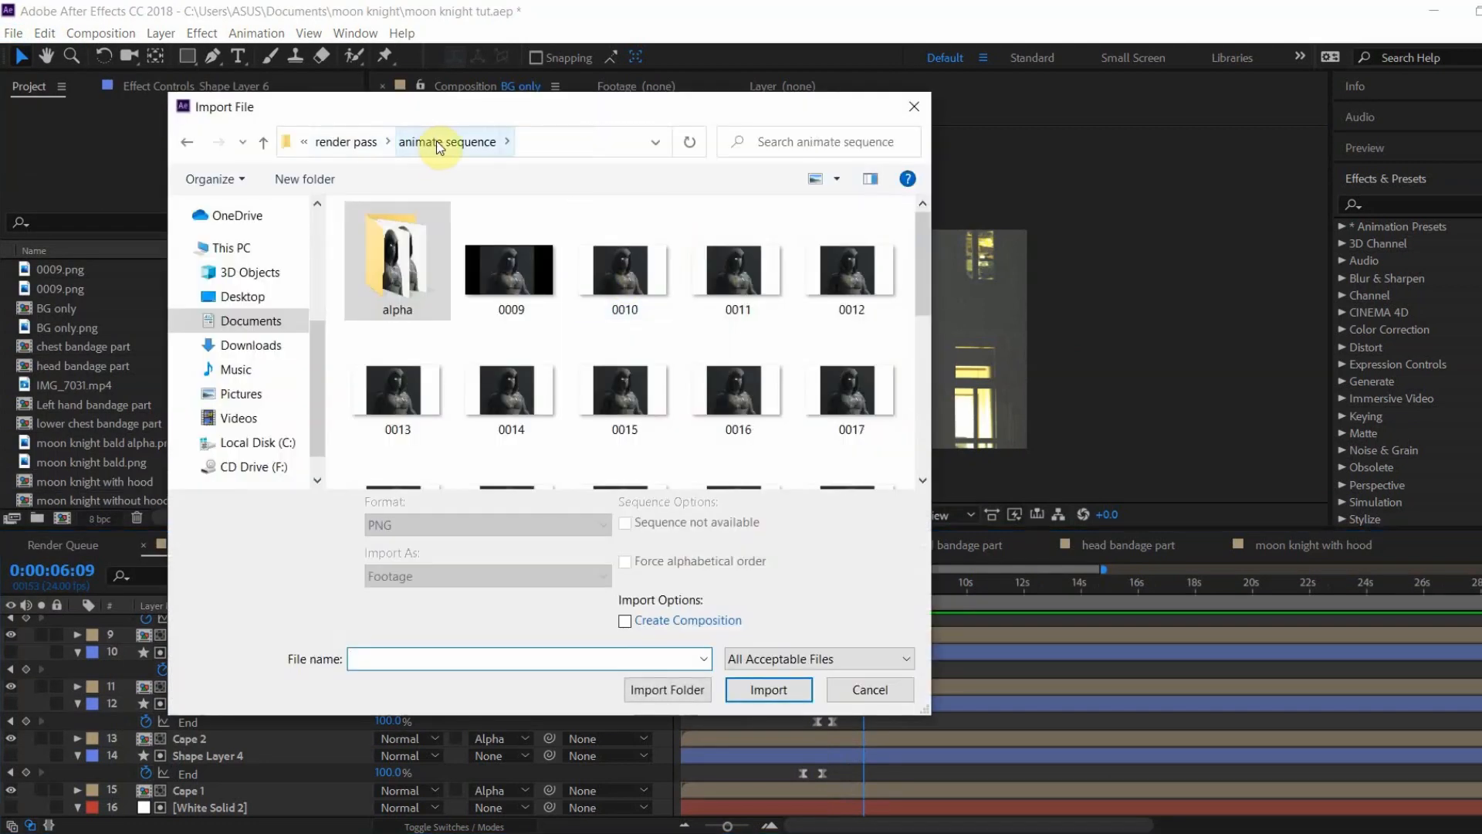
left_click(487, 244)
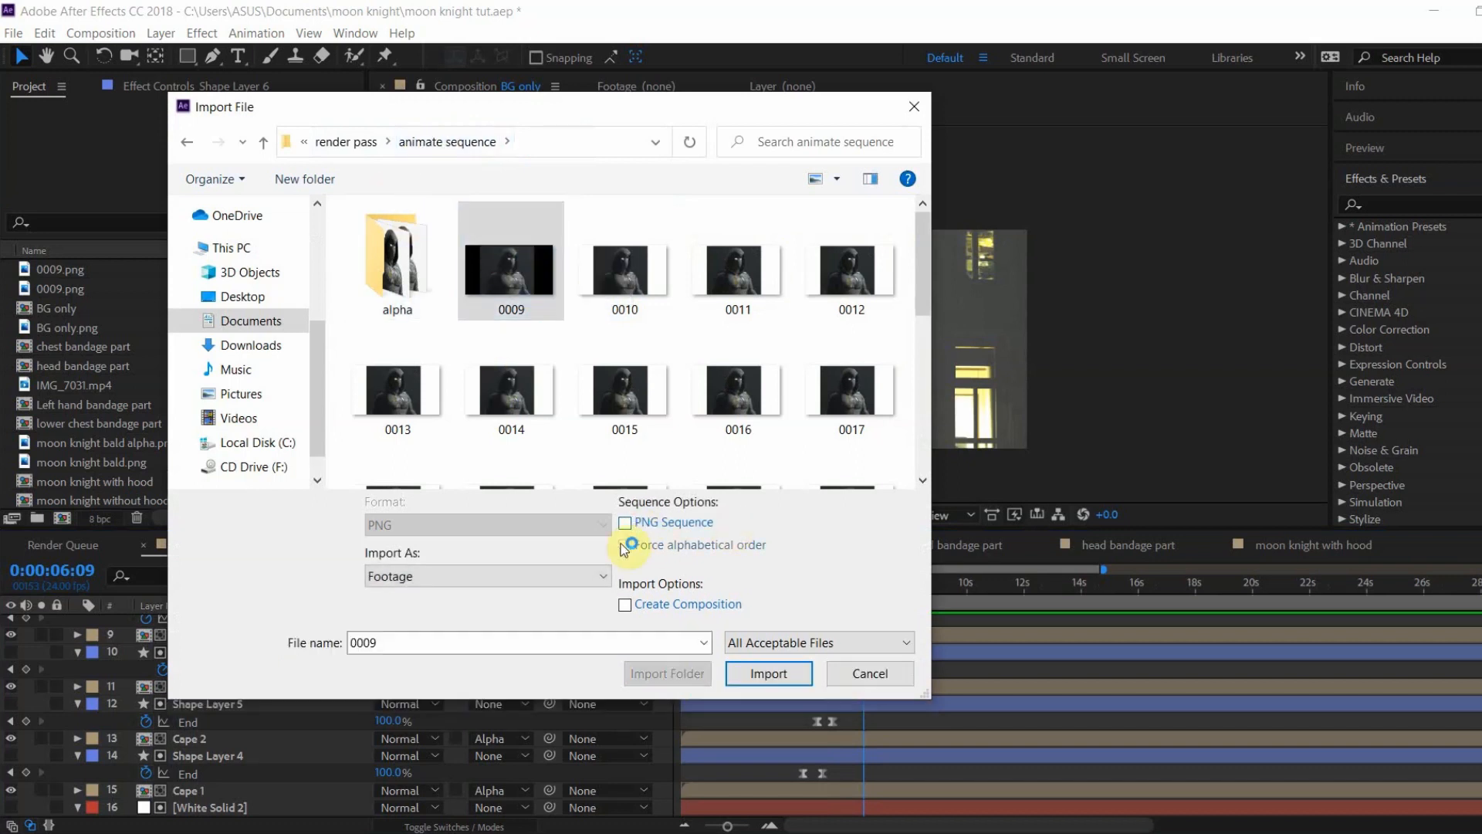
left_click(769, 676)
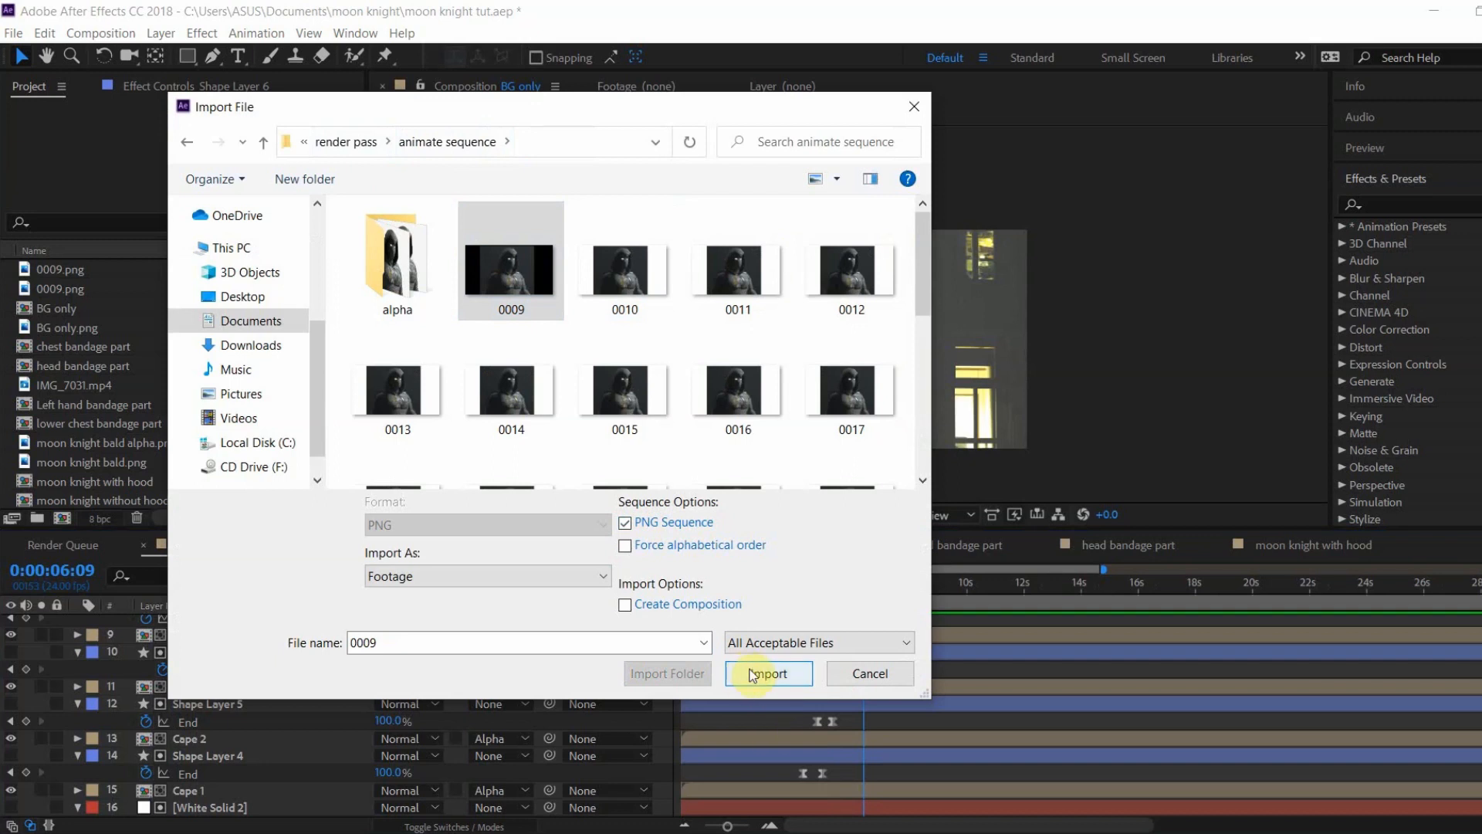
left_click_drag(137, 273, 257, 623)
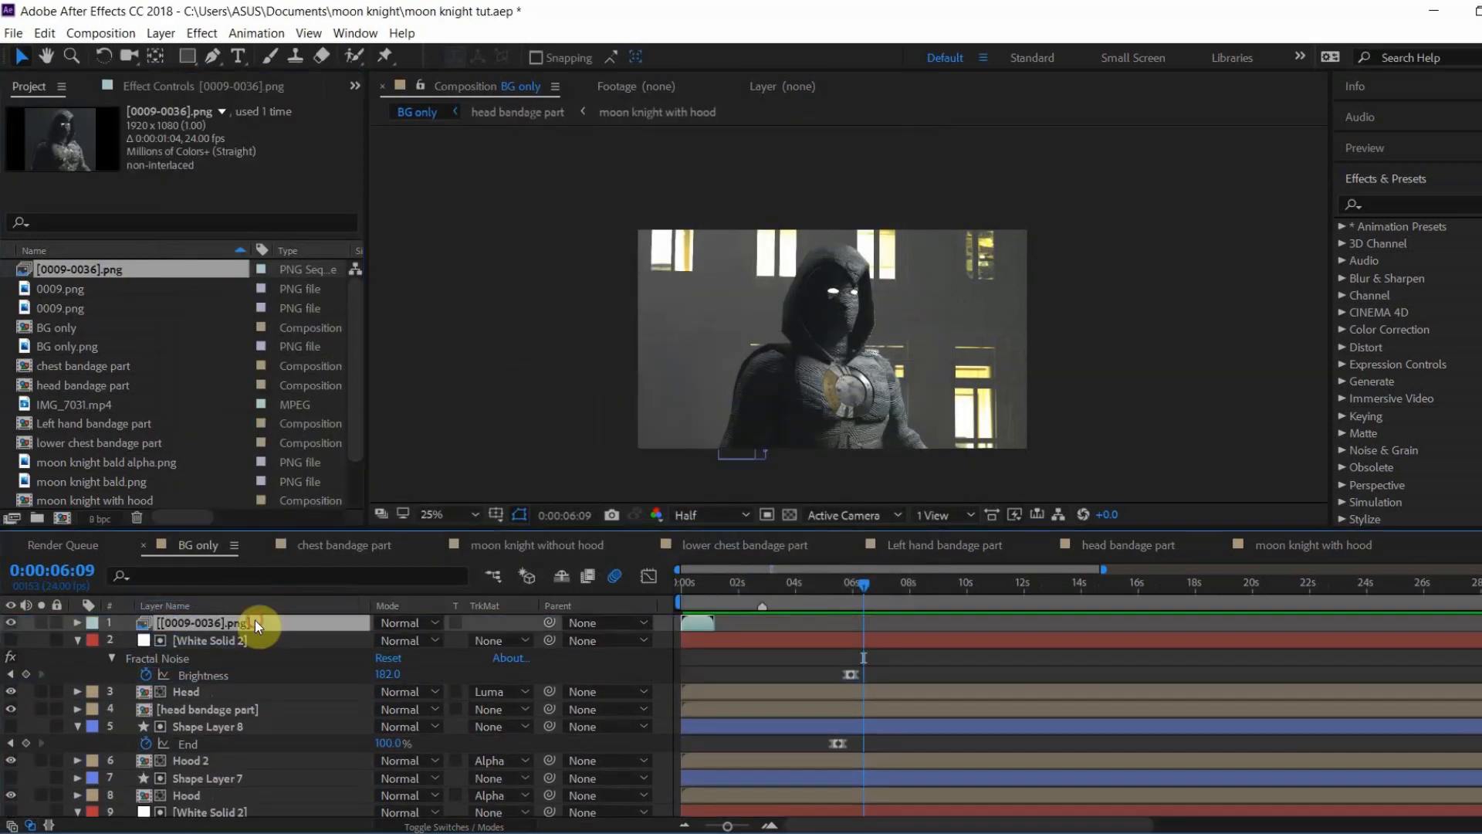
Step: Import the PNG sequence starting at 0009 from the alpha folder and place it as the top layer of BG only
left_click(14, 33)
mouse_move(238, 288)
left_click(397, 286)
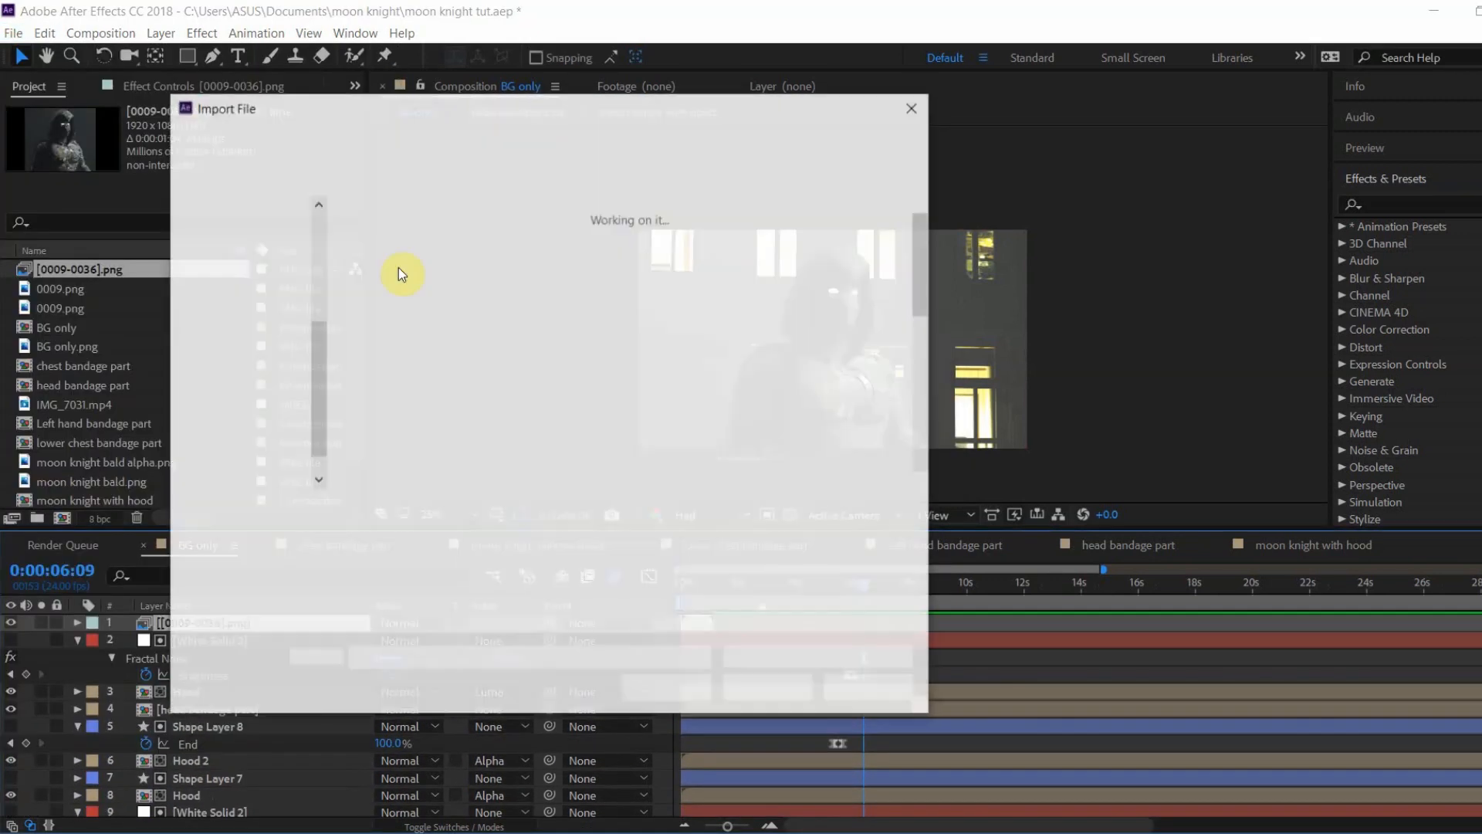
left_click(384, 261)
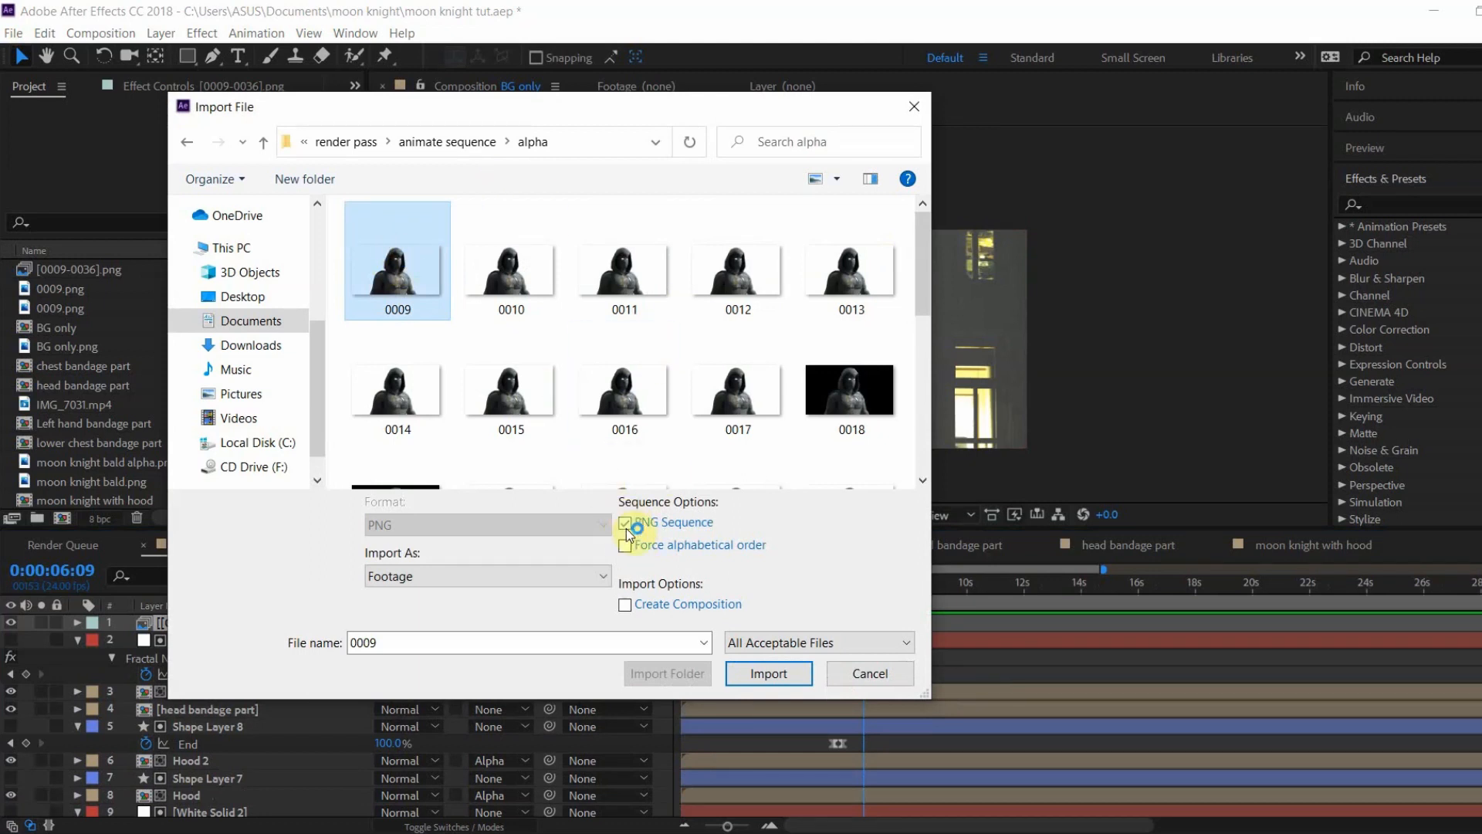
left_click(766, 679)
left_click_drag(109, 284, 255, 623)
Step: Start both 0009-0036 sequence layers at 0:00:06:04 and make the upper one the lower one's Alpha Matte
left_click(856, 585)
left_click_drag(696, 639, 869, 643)
left_click(274, 641)
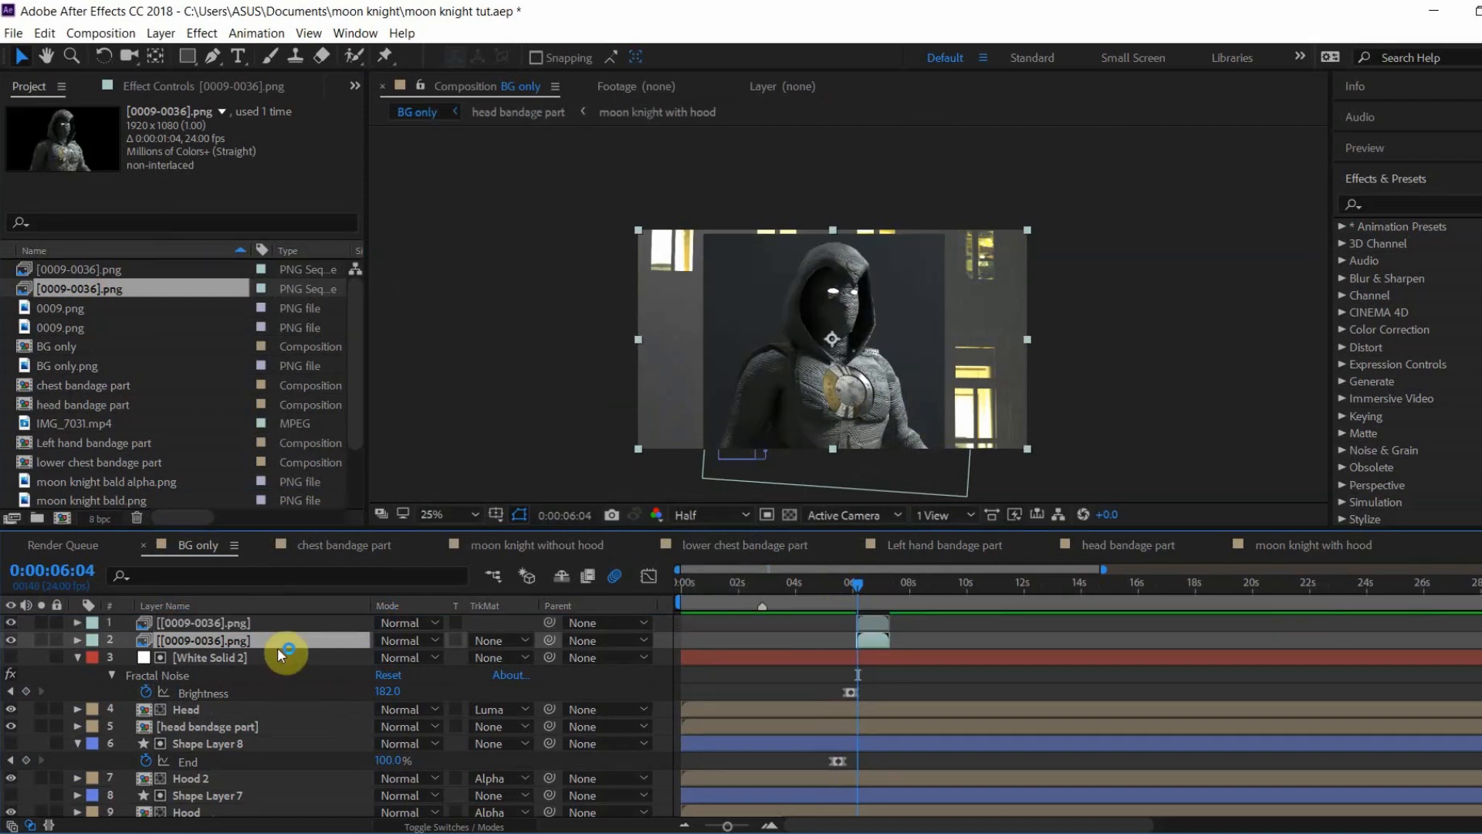
left_click(514, 650)
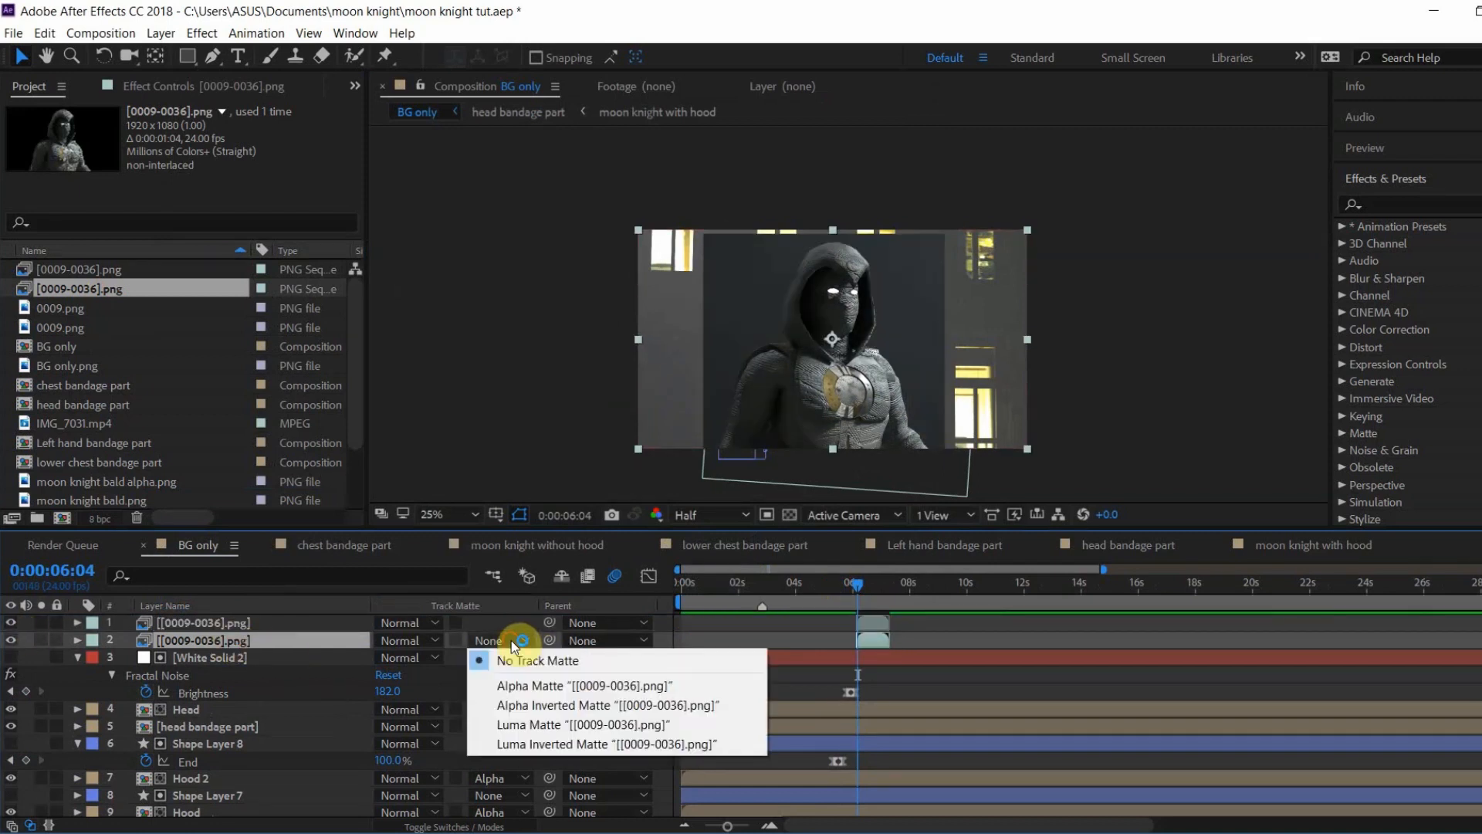
left_click(544, 693)
Step: Pre-compose all suit layers between the PNG sequences and IMG_7031.mp4 as "Moon Knight Suit Up Animation"
scroll(237, 720, "down", 10)
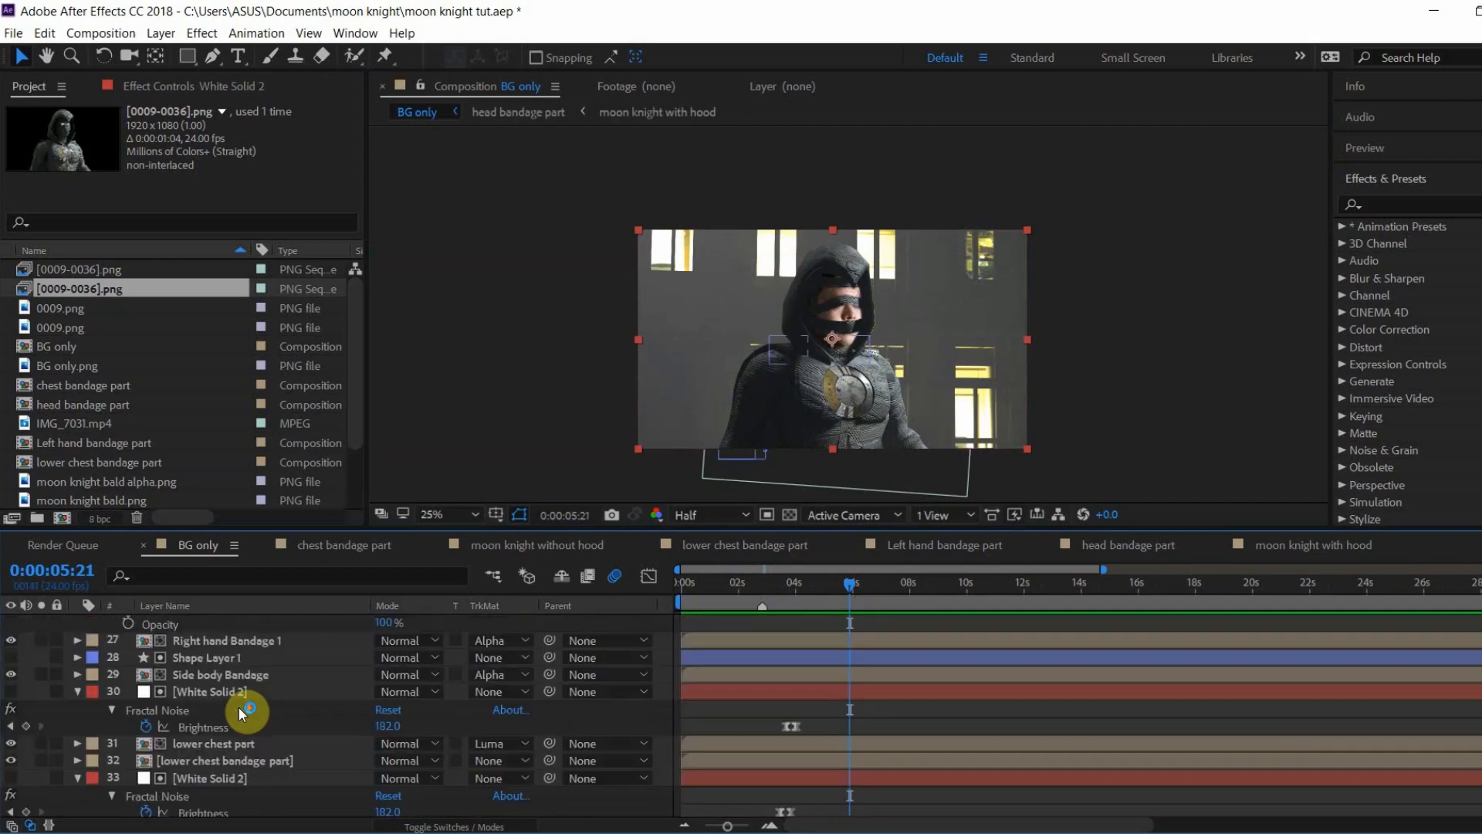
scroll(241, 718, "down", 3)
left_click(249, 776, "shift")
scroll(258, 758, "up", 12)
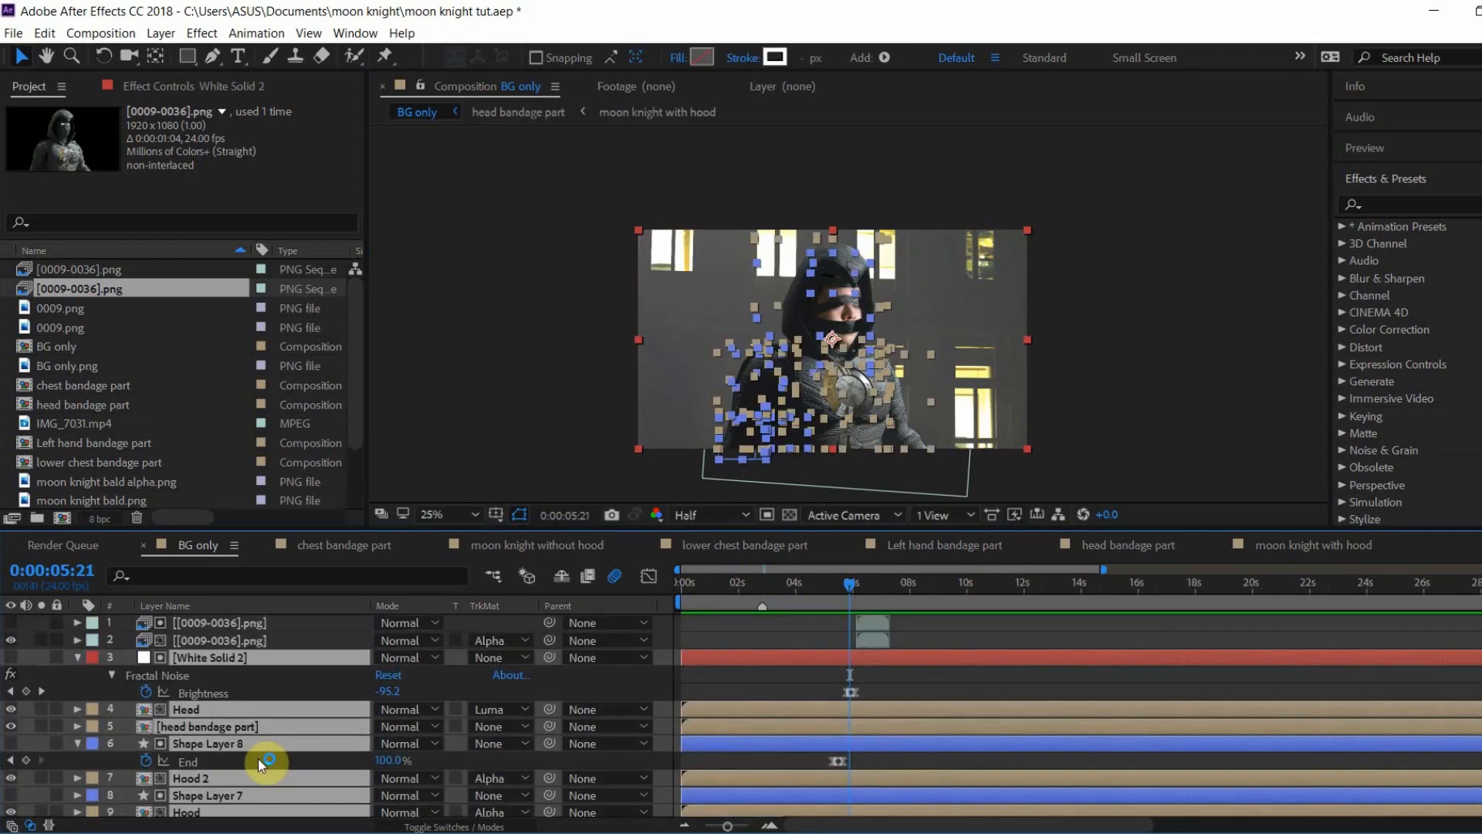
key("ctrl+shift+c")
type("Moon Knight Suit Up Animation")
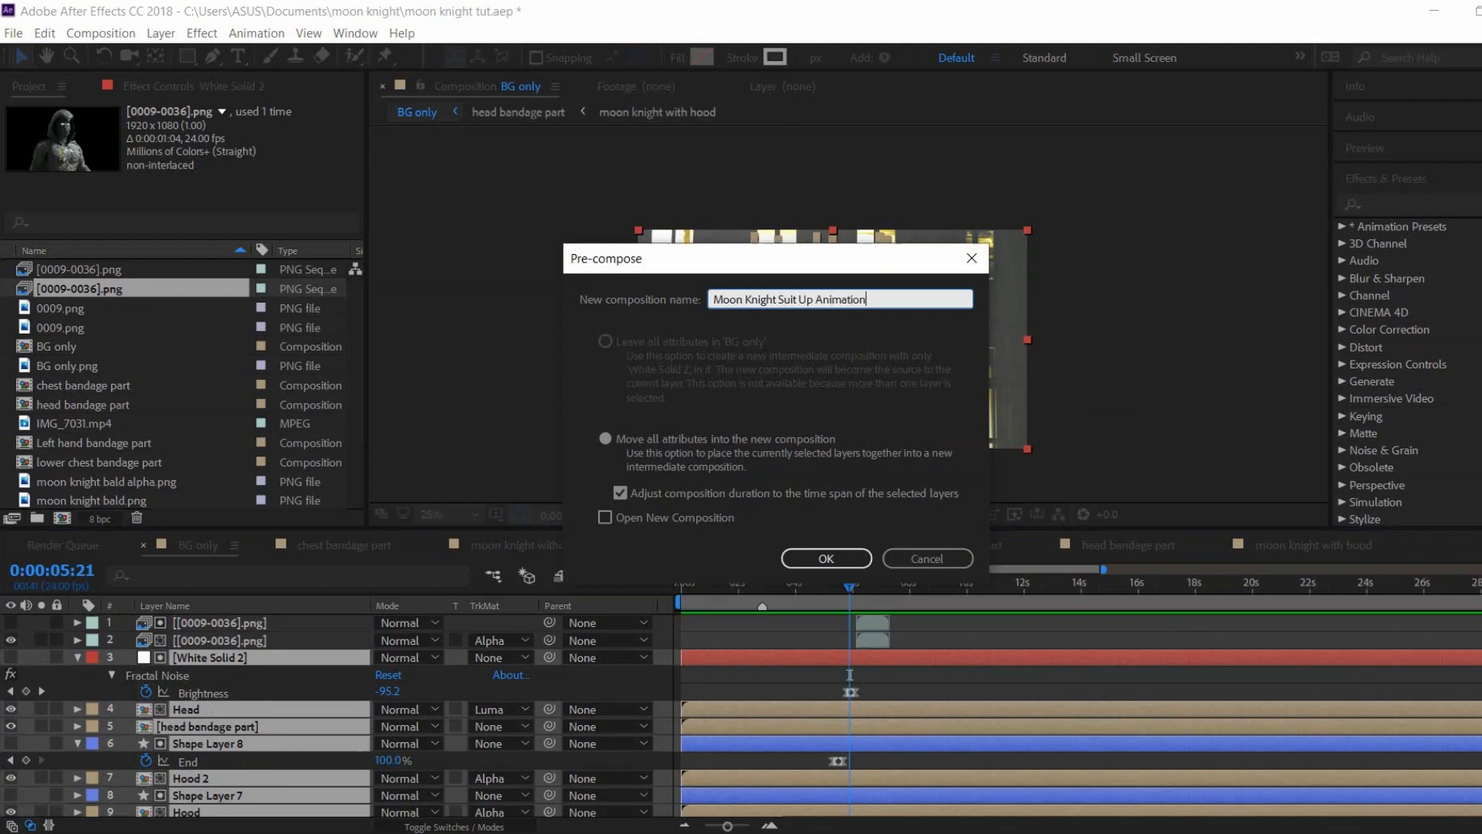
Step: Trim the end of the Moon Knight Suit Up Animation layer to 0:00:06:03, where the PNG sequences begin
left_click_drag(969, 590, 982, 594)
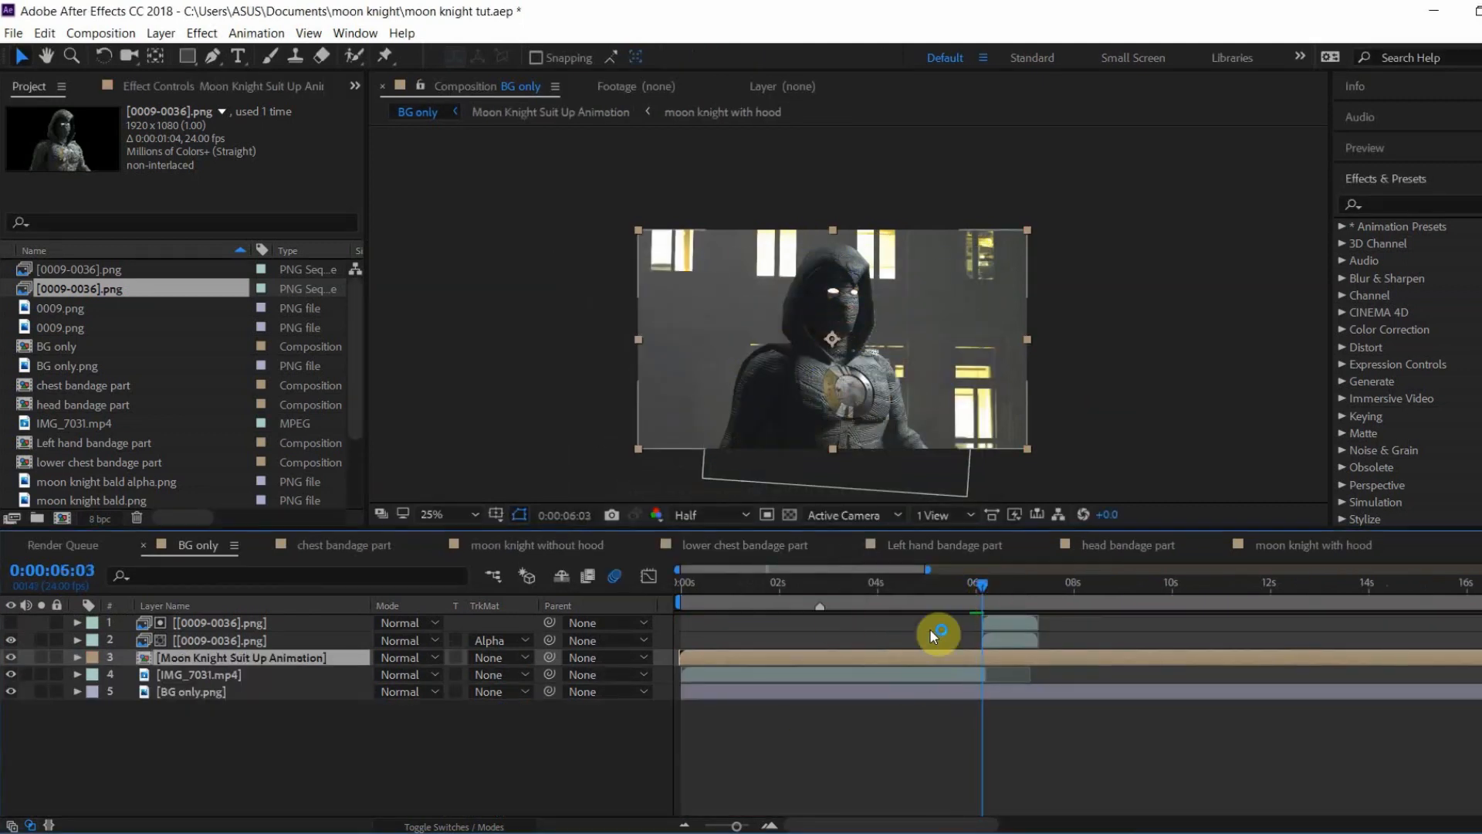
key("alt+]")
left_click(773, 825)
left_click(774, 825)
left_click(774, 825)
left_click(774, 825)
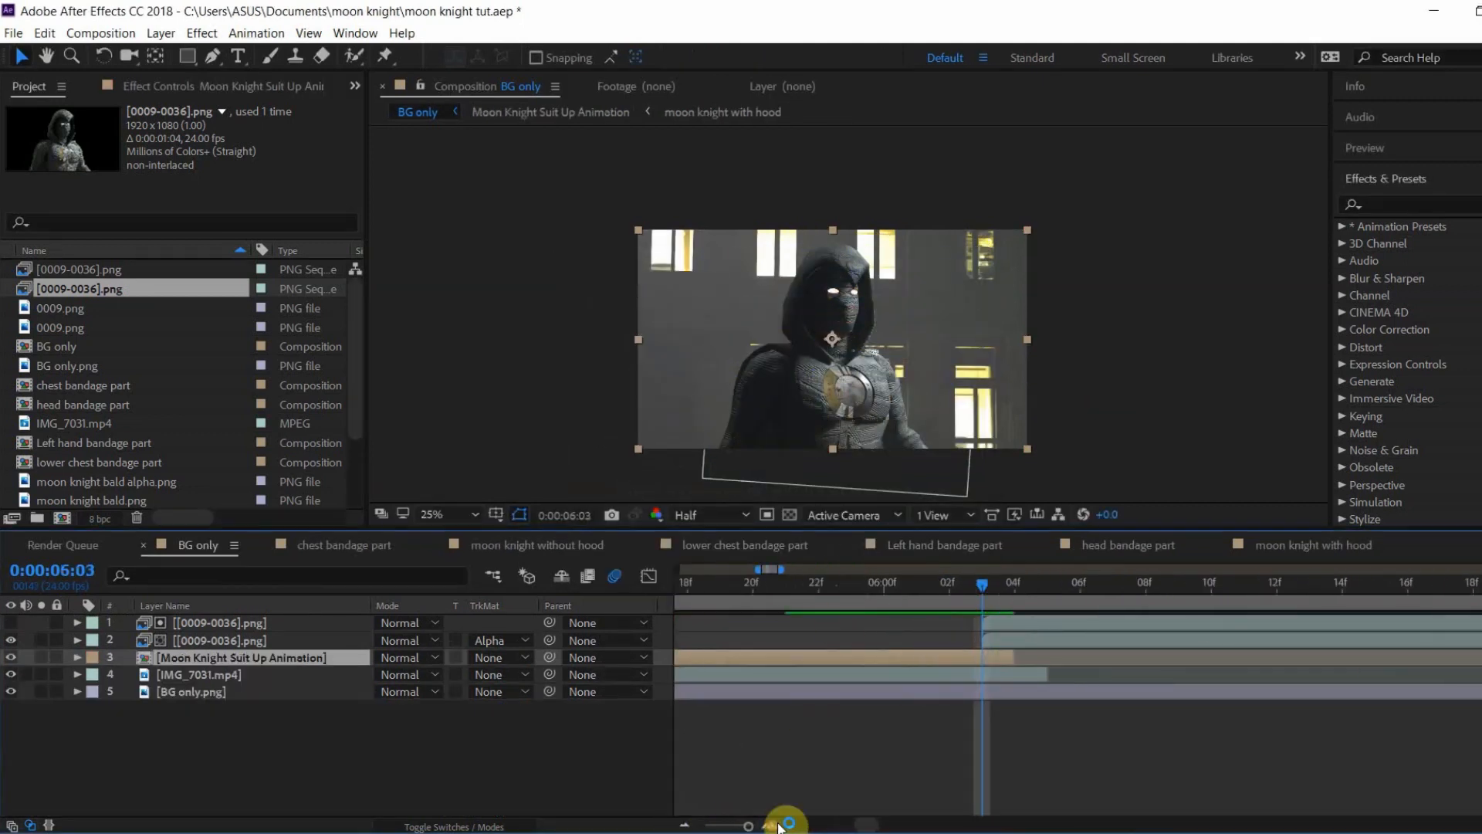
left_click_drag(1013, 658, 983, 659)
left_click_drag(748, 826, 726, 825)
Step: Pre-compose the two 0009-0036 PNG sequence layers as "Moon Knight Animation Sequence"
key("Home")
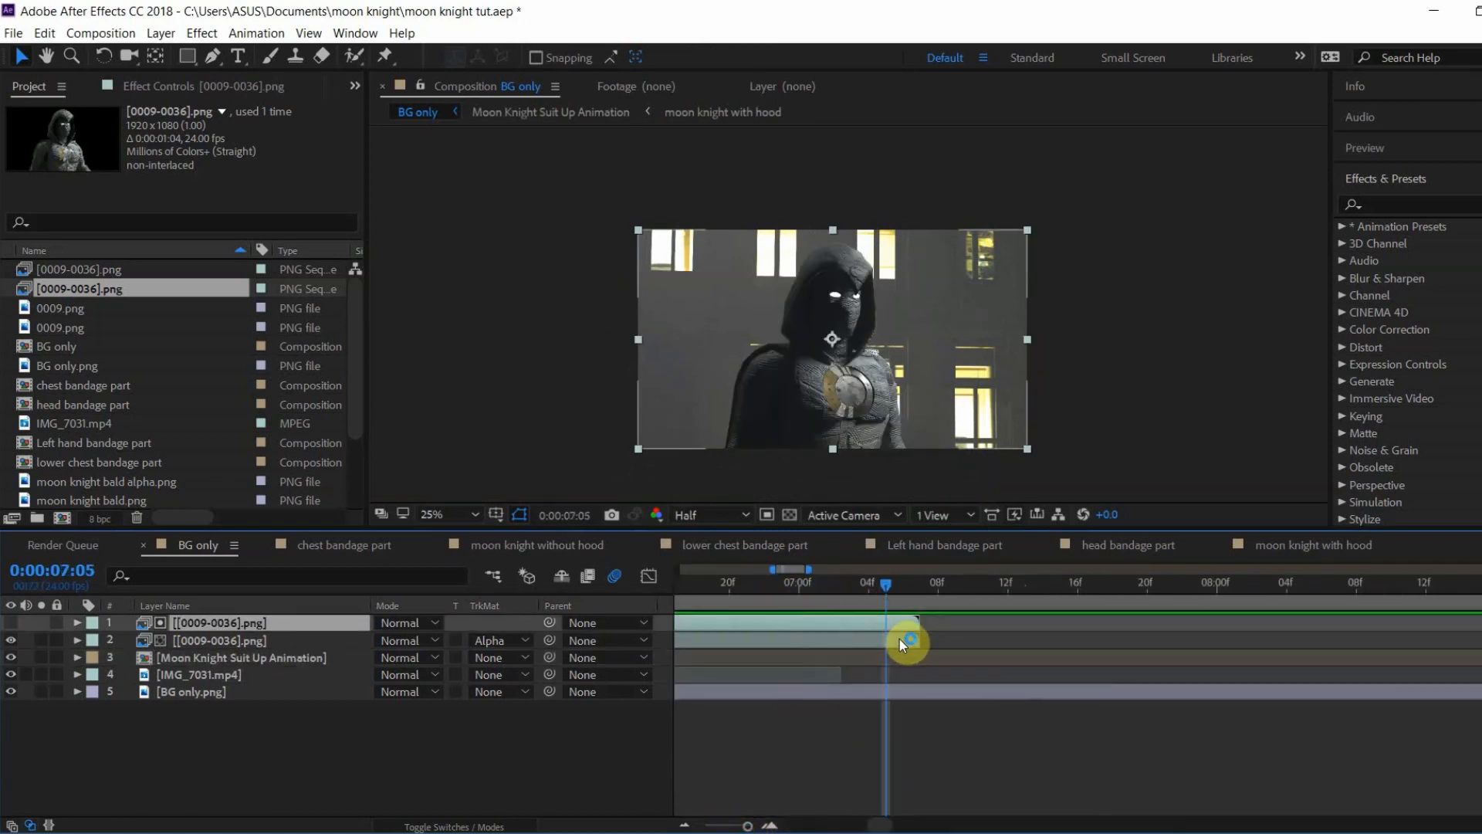
left_click(900, 638, "ctrl")
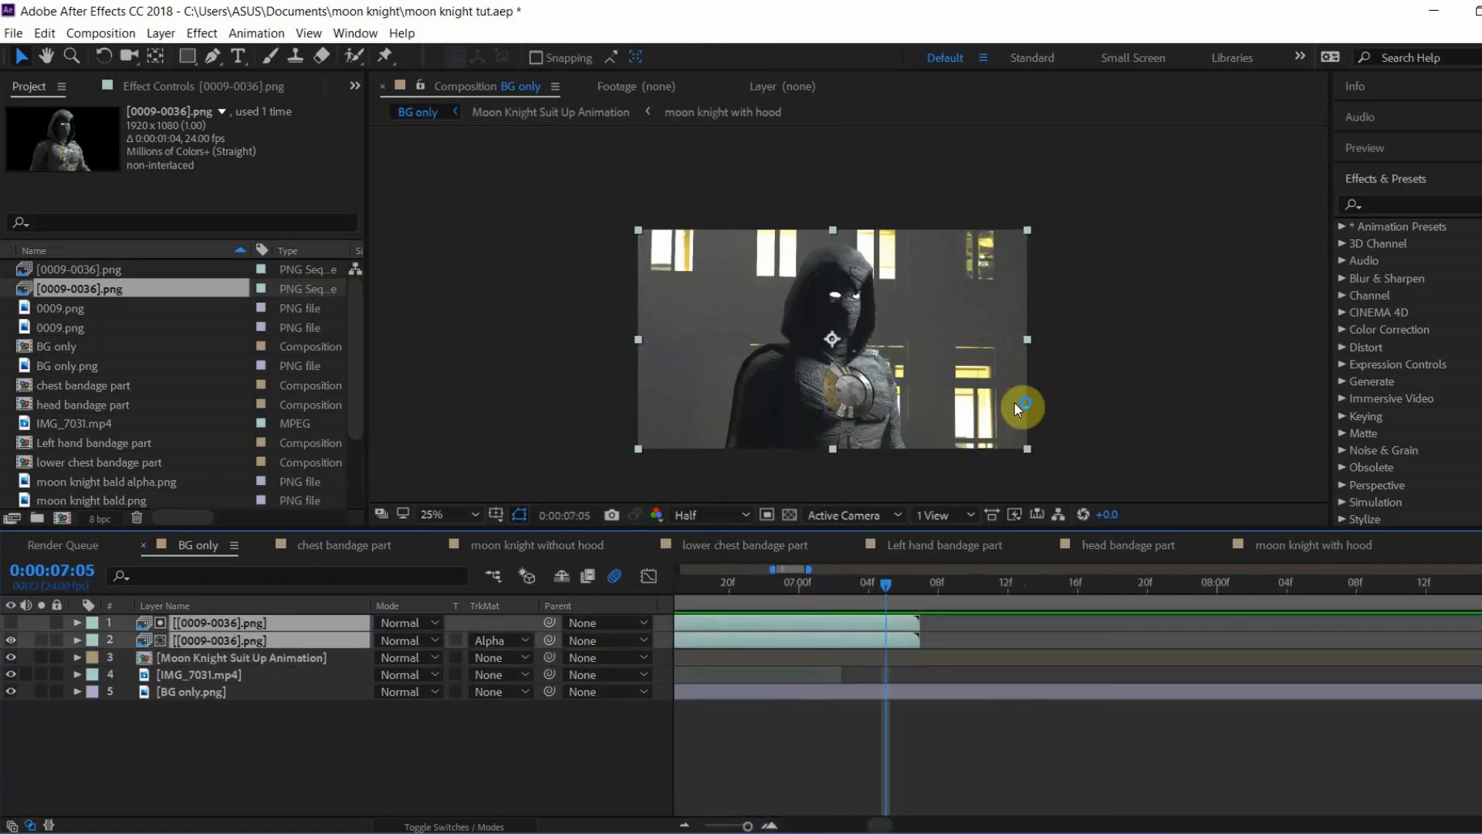
key("ctrl+shift+c")
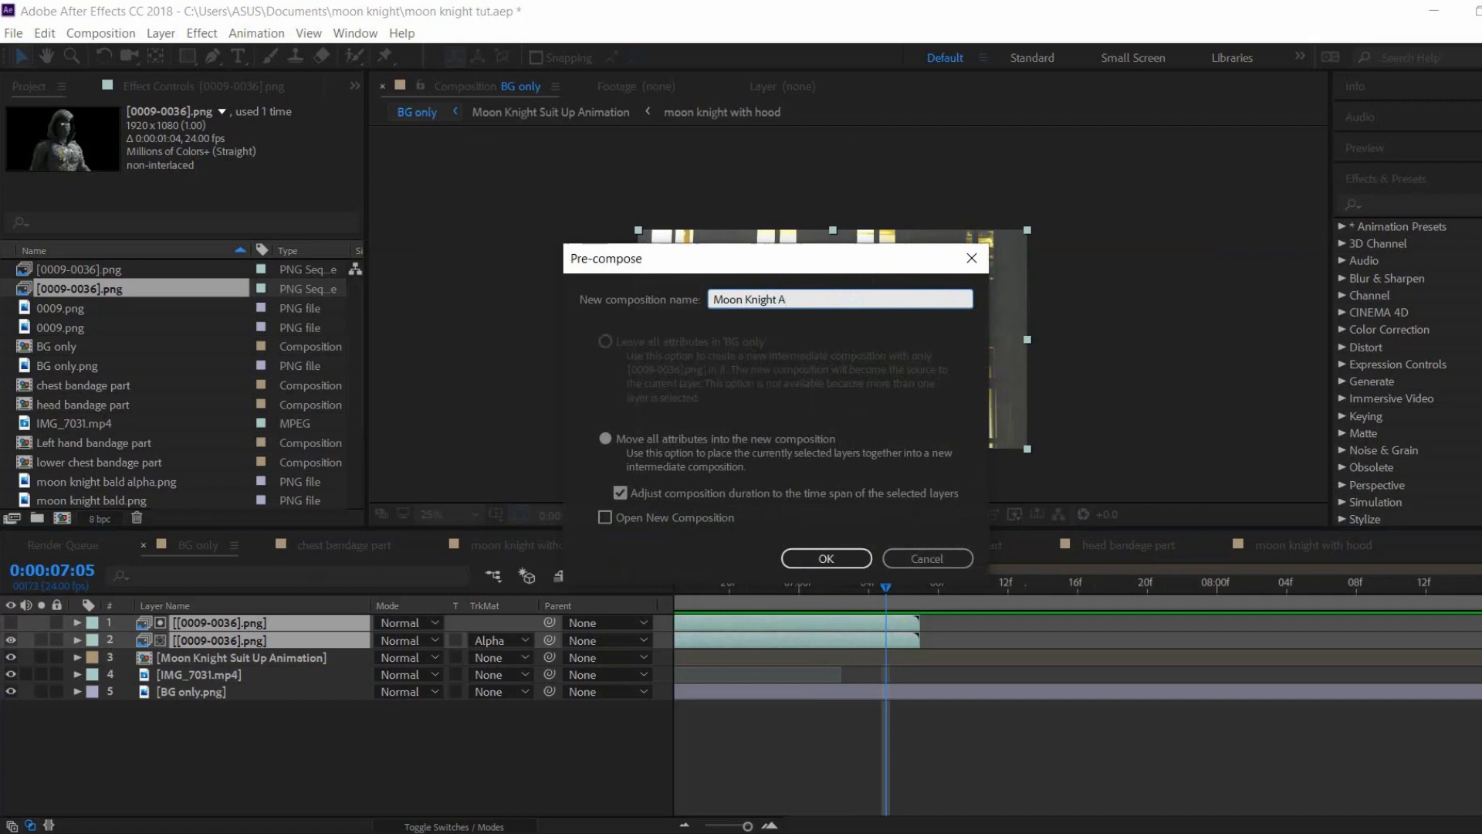
type("Moon Knight Animation Sequence")
key("Return")
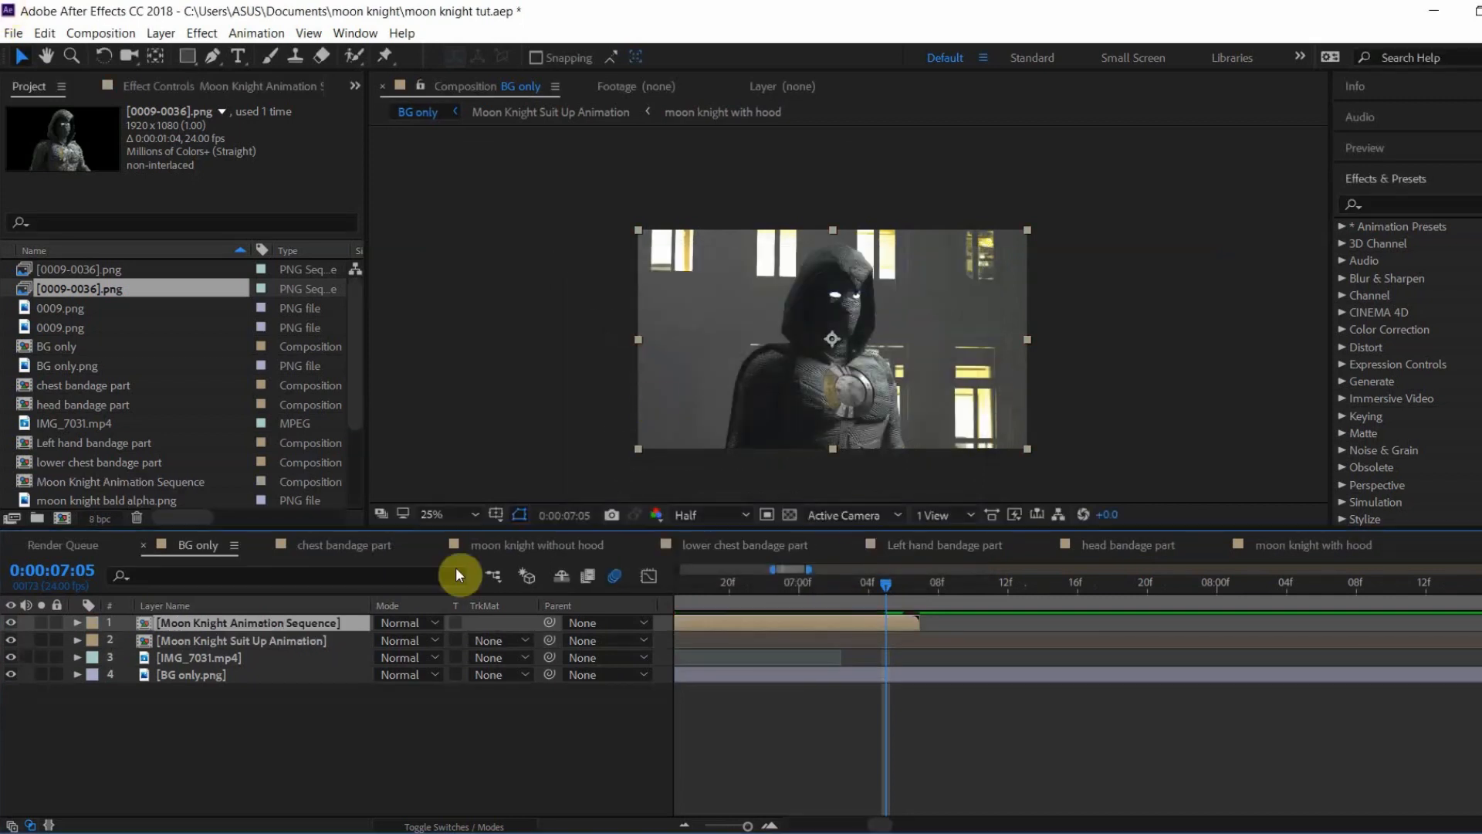
Step: Split the Moon Knight Animation Sequence layer at 0:00:07:05 and apply Freeze Frame to the second part
left_click(158, 34)
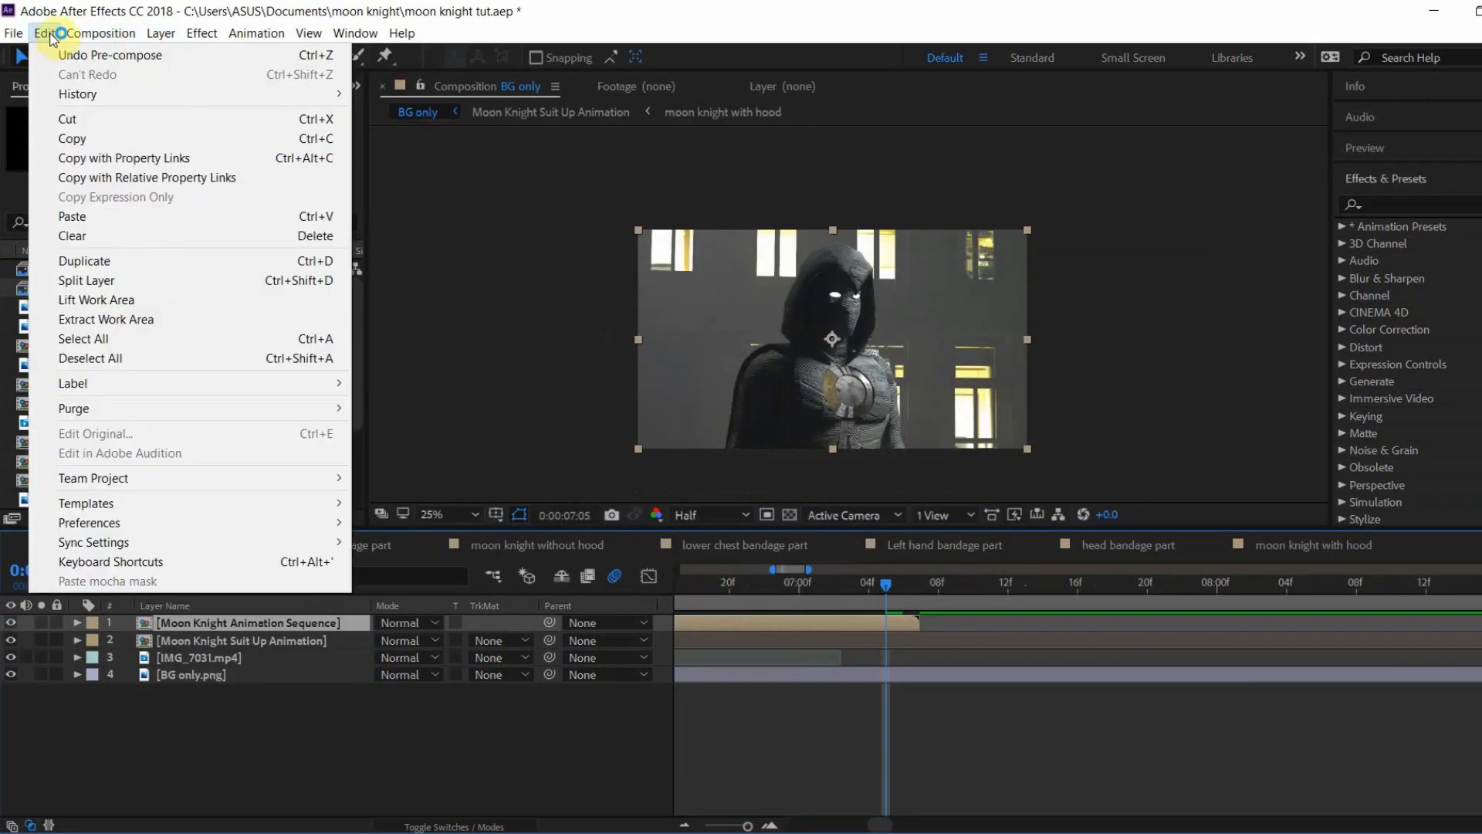
left_click(235, 280)
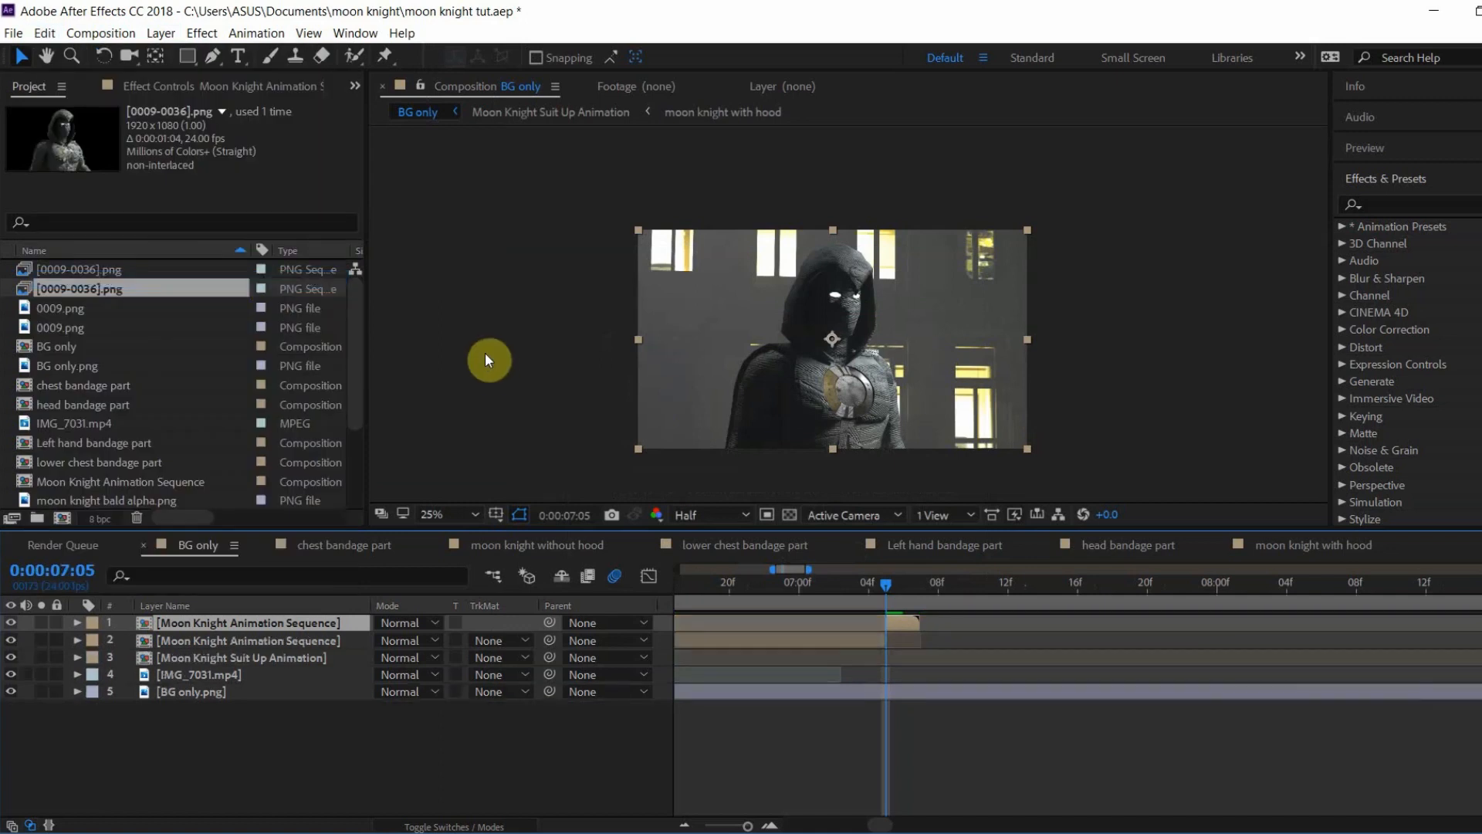
right_click(899, 622)
mouse_move(1062, 219)
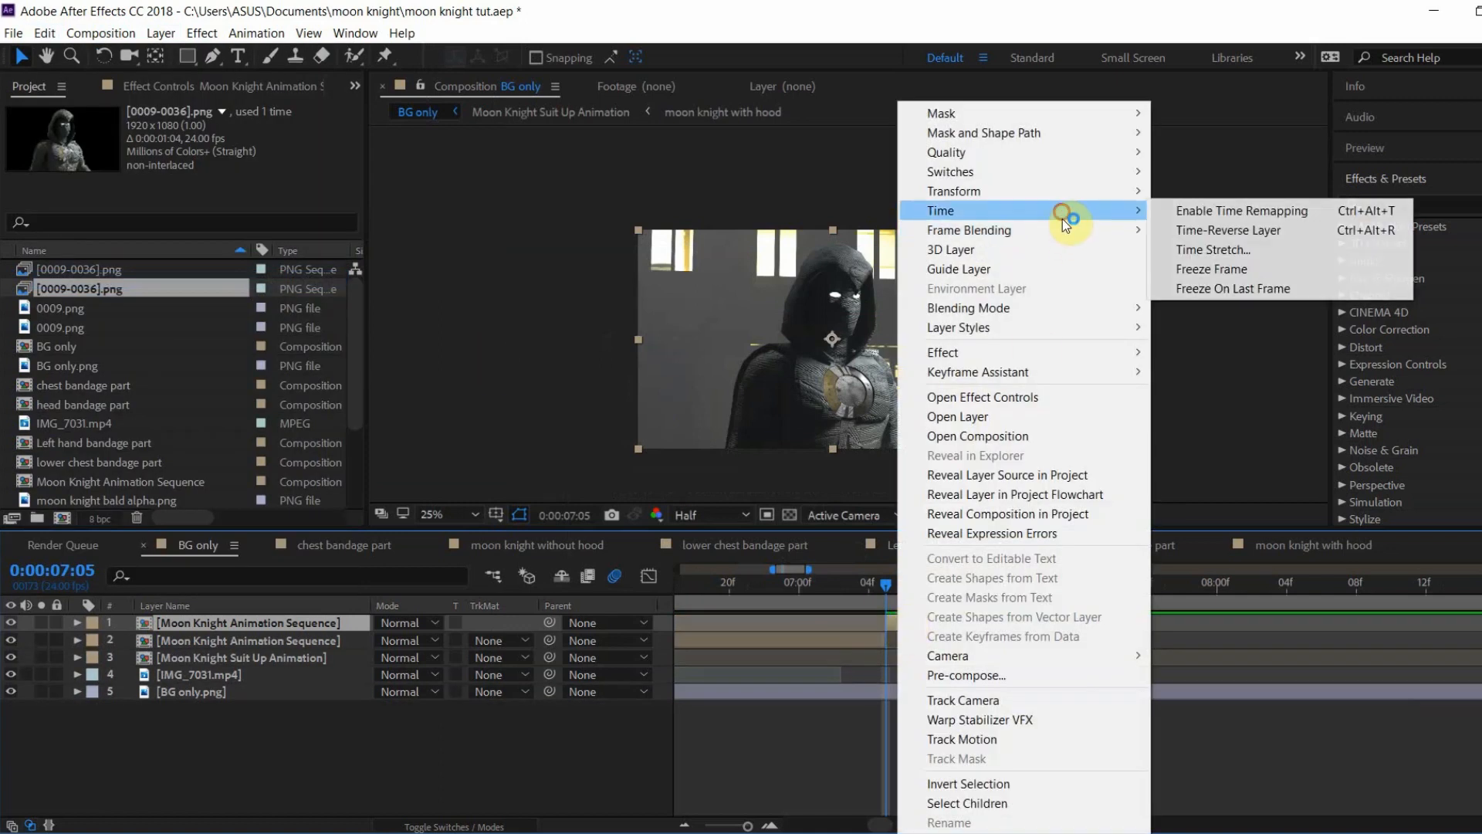
left_click(1213, 264)
Step: End the work area at about 10 seconds and preview the whole suit-up animation from the start
left_click_drag(748, 826, 725, 826)
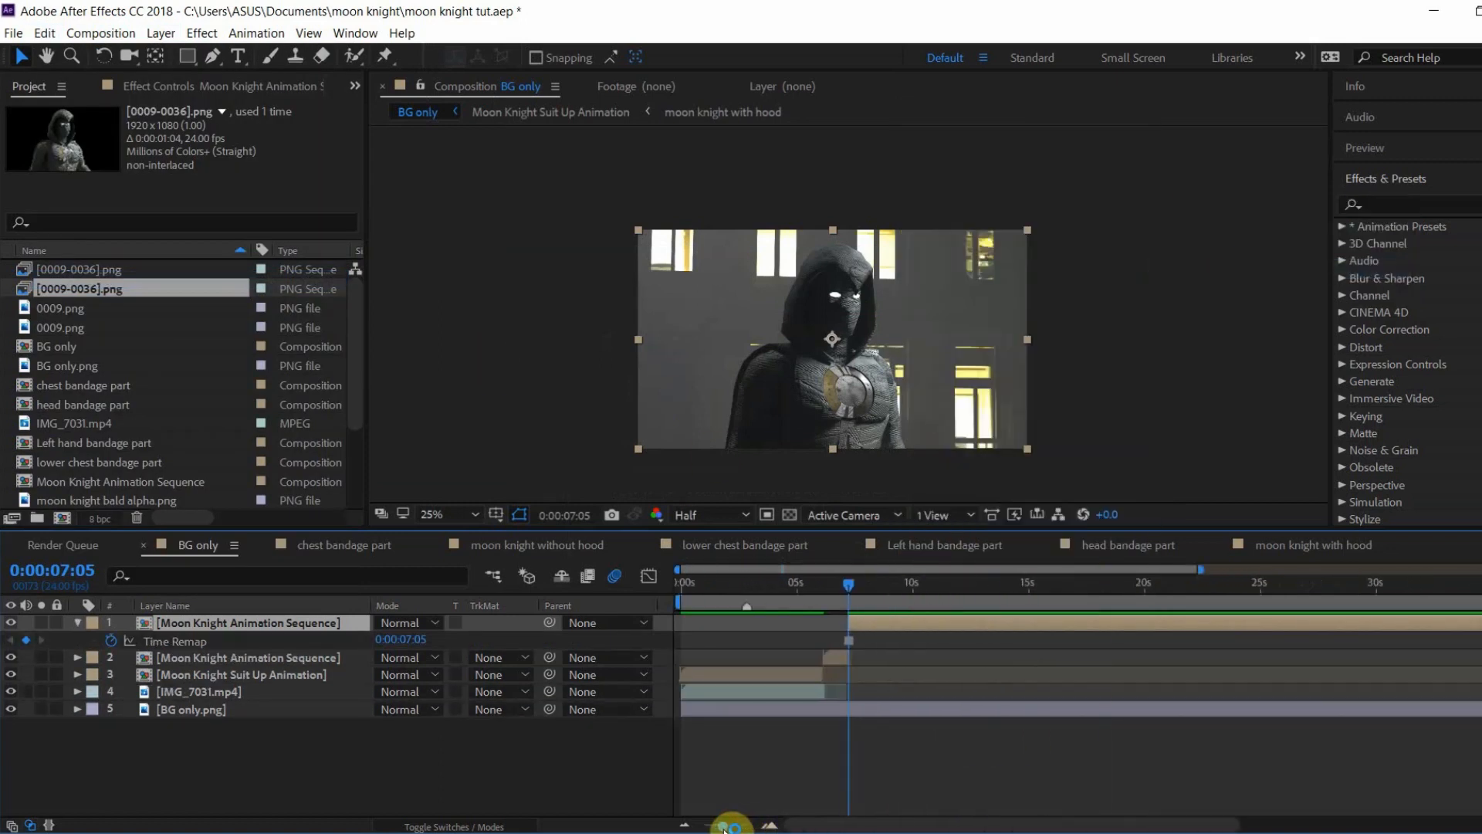
left_click_drag(885, 593, 593, 593)
key("n")
key("space")
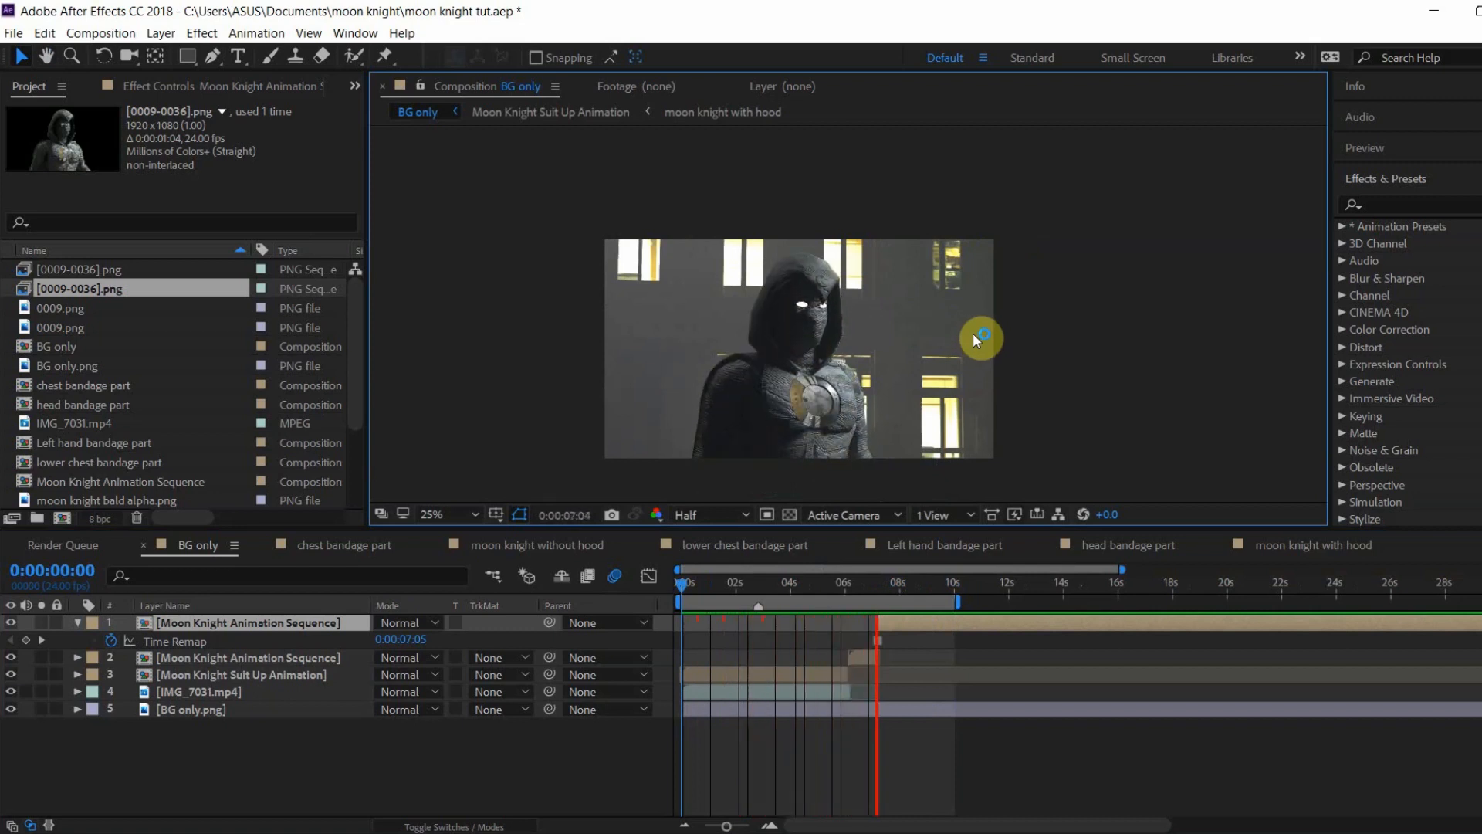
key("space")
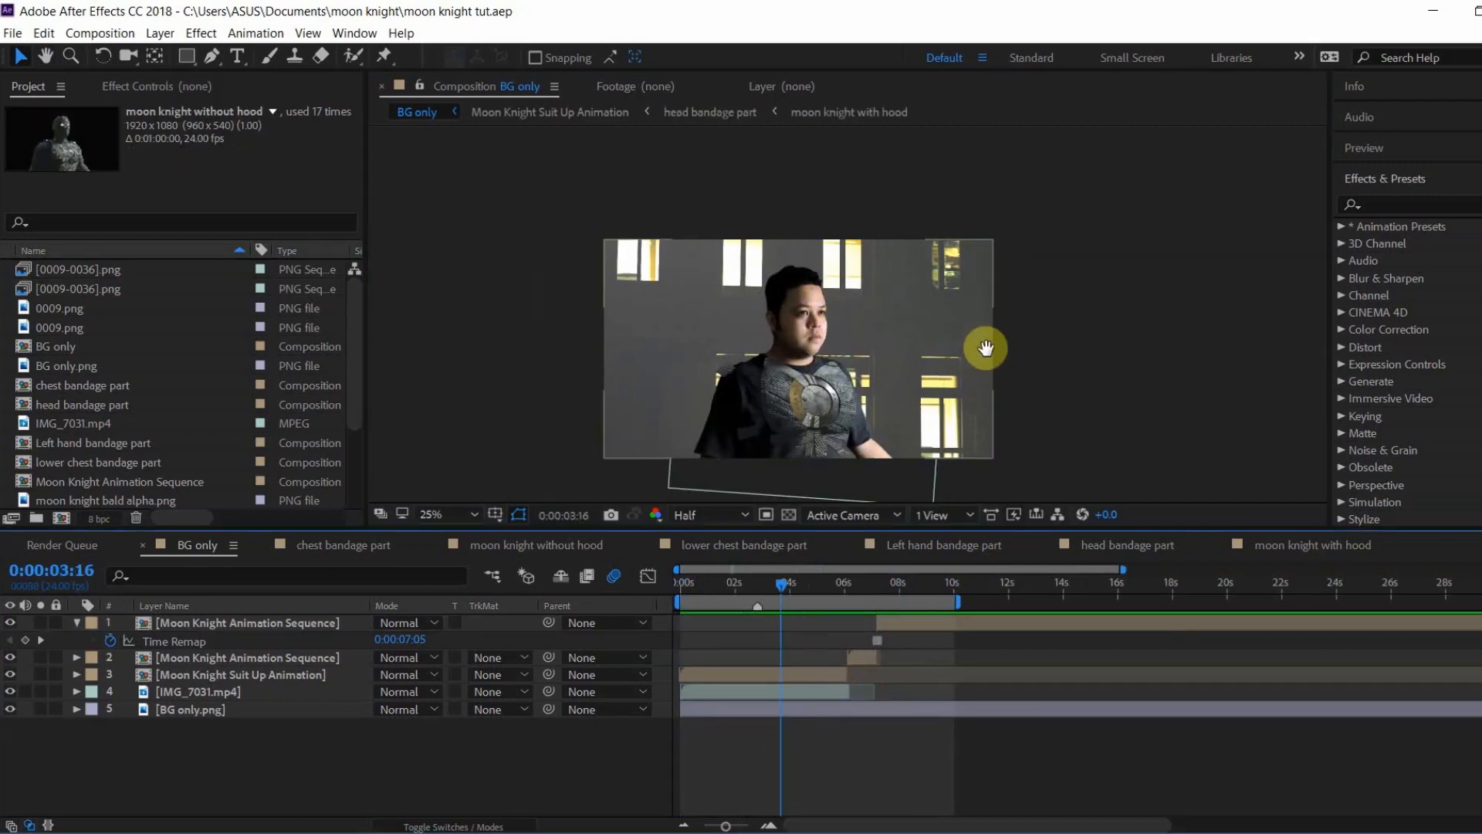
key("space")
key("space")
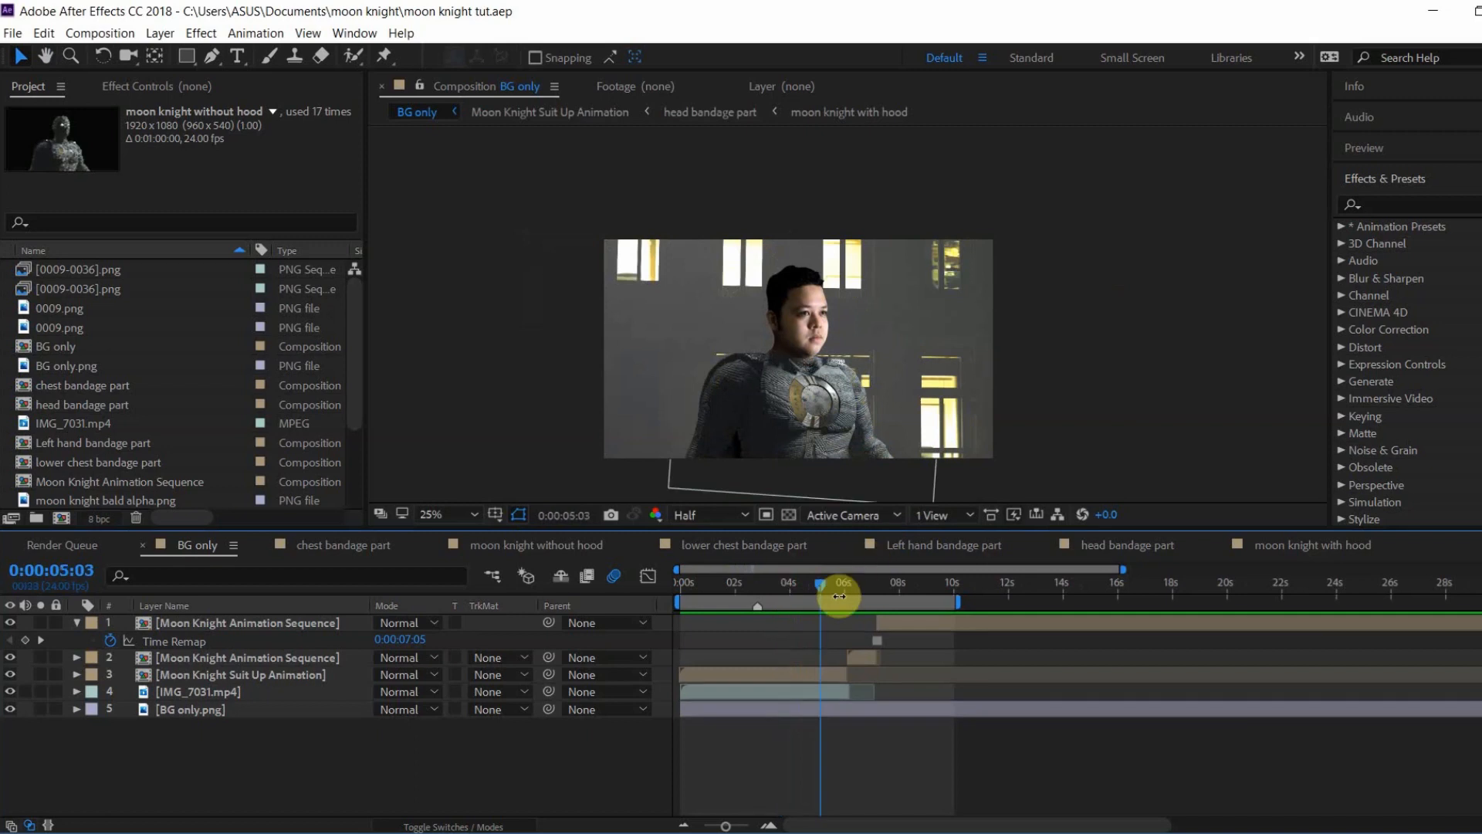
Step: Inspect the masked face at 0:00:06:01, then hide the suit-up layer and the lower Moon Knight Animation Sequence layer
left_click_drag(821, 585, 845, 590)
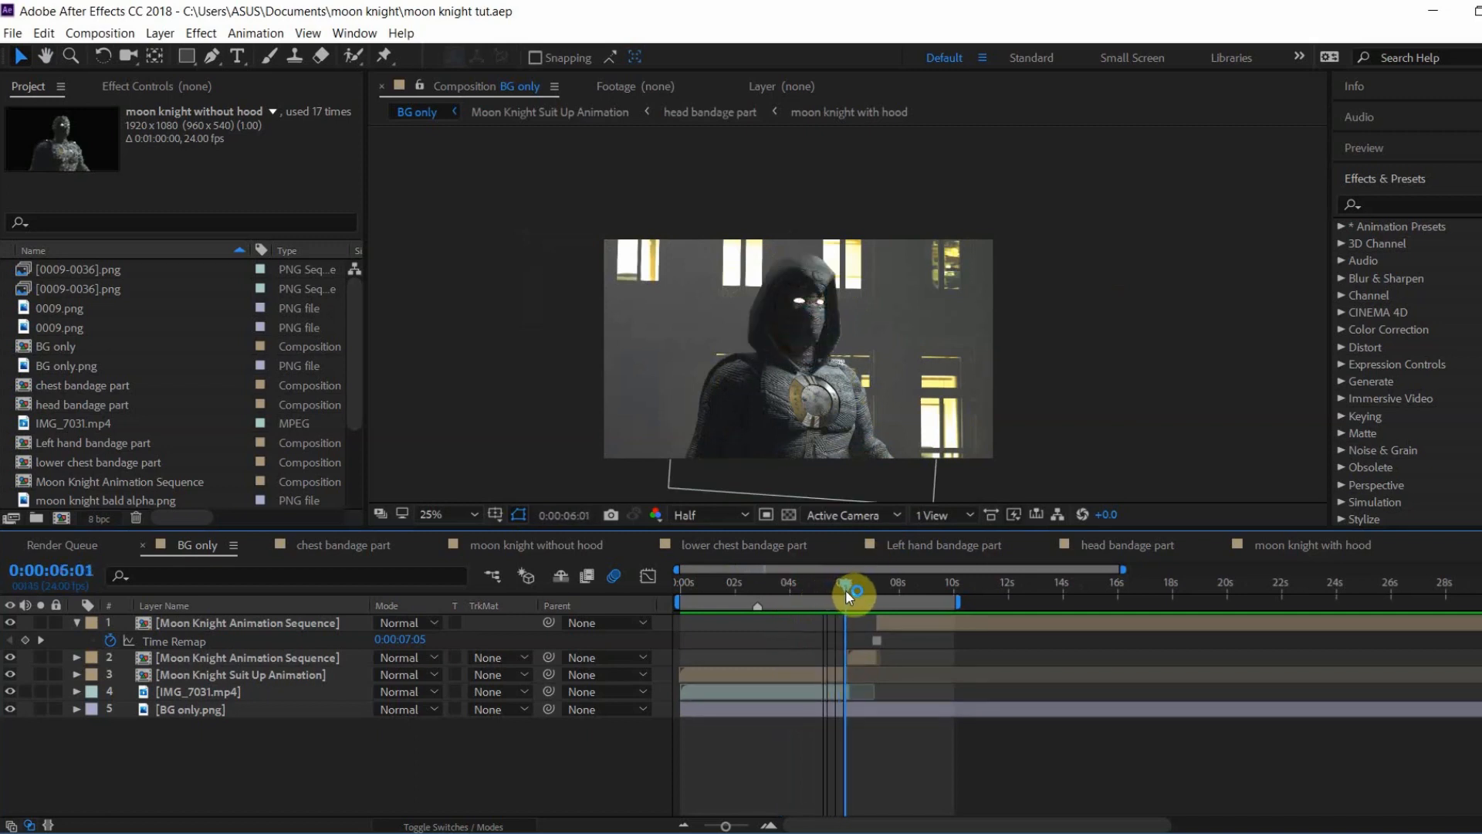
key("period")
key("period")
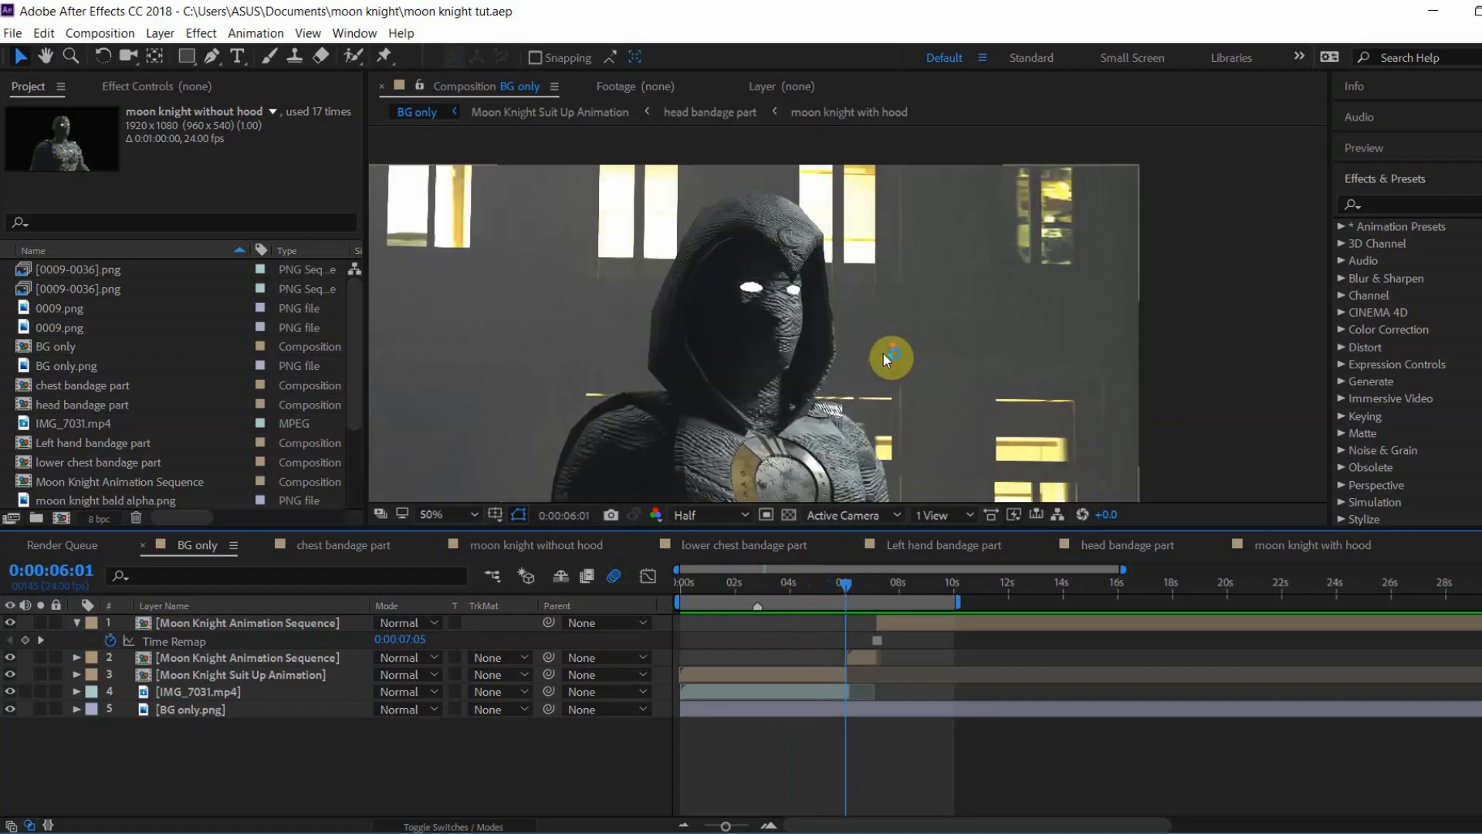
key("comma")
key("comma")
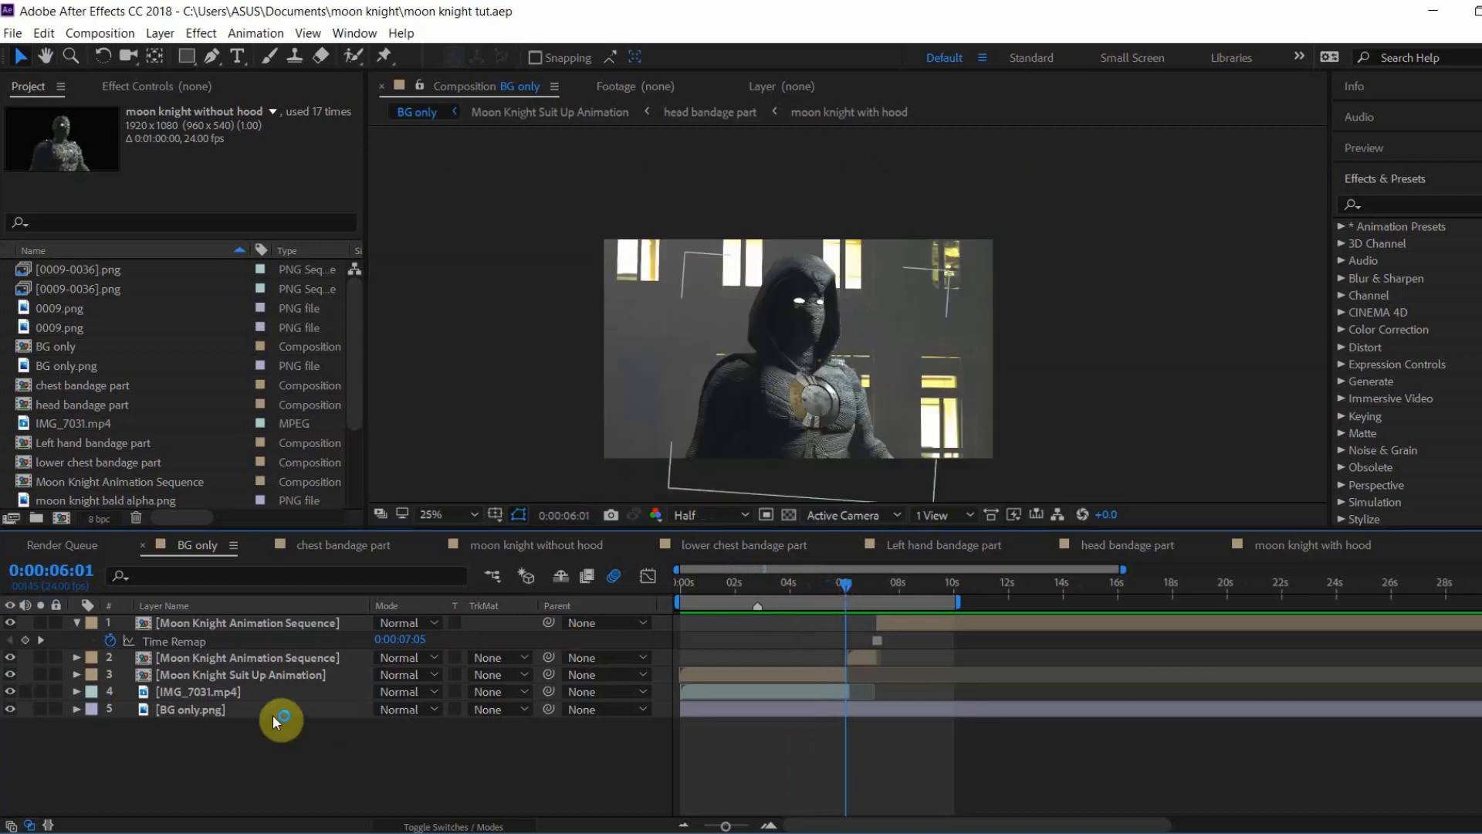
left_click(262, 682)
left_click_drag(10, 674, 10, 622)
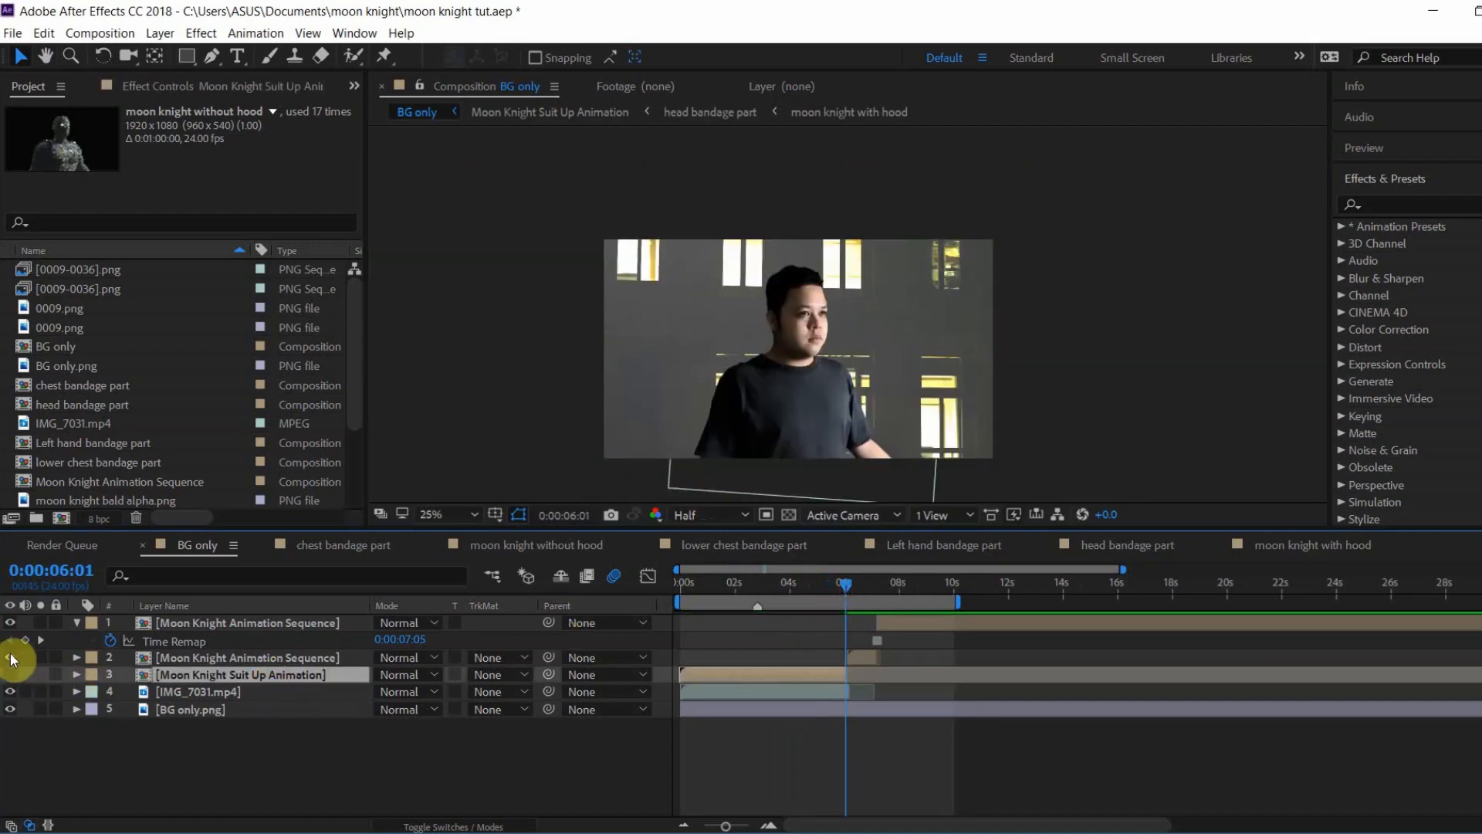
key("slash")
Step: Create a white 1920 x 1080 solid named "Right Eye" above the suit-up layer and set its opacity to 0%
left_click(160, 32)
mouse_move(182, 56)
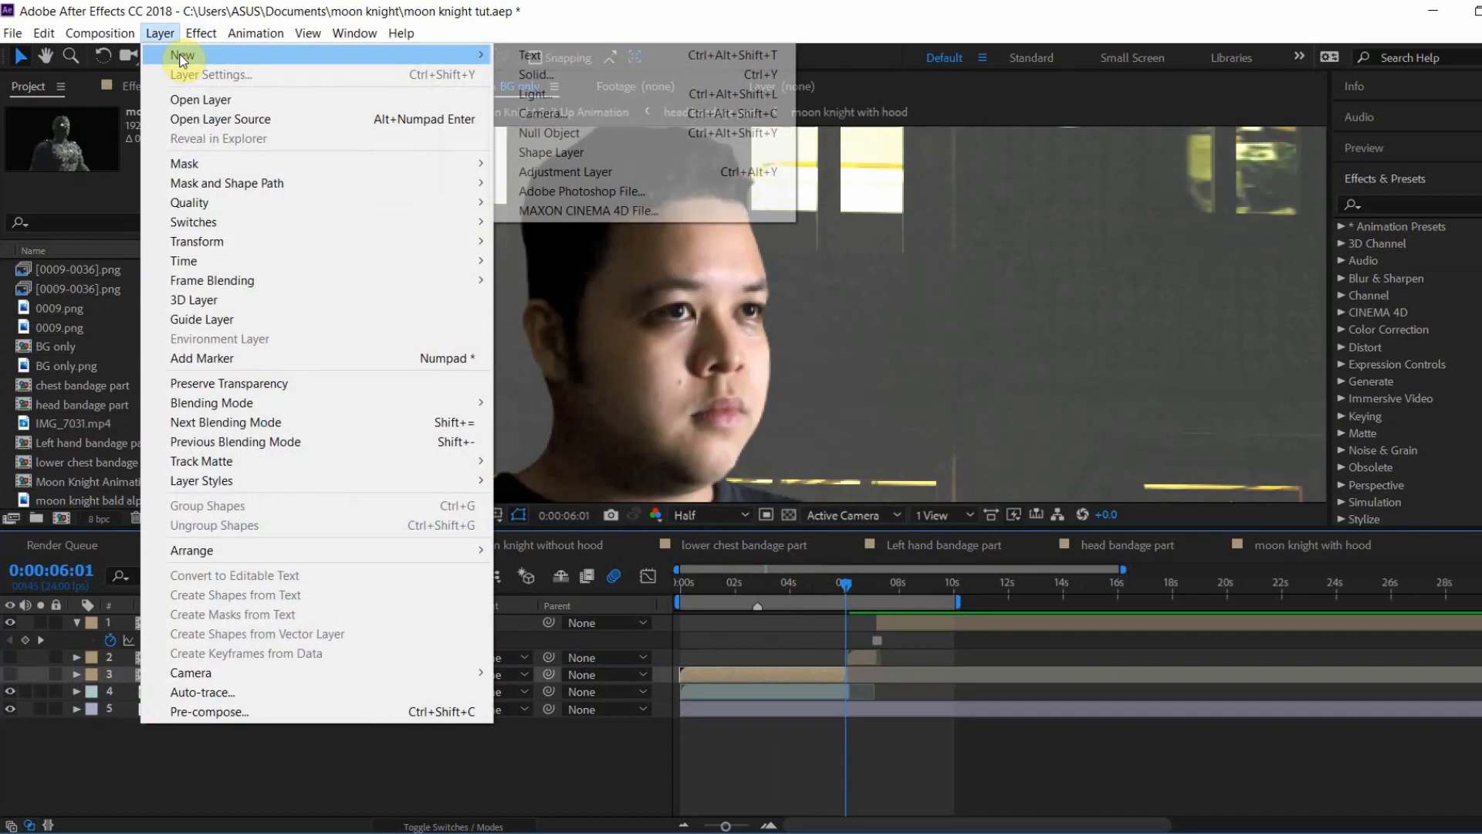
left_click(572, 72)
type("Right Eye")
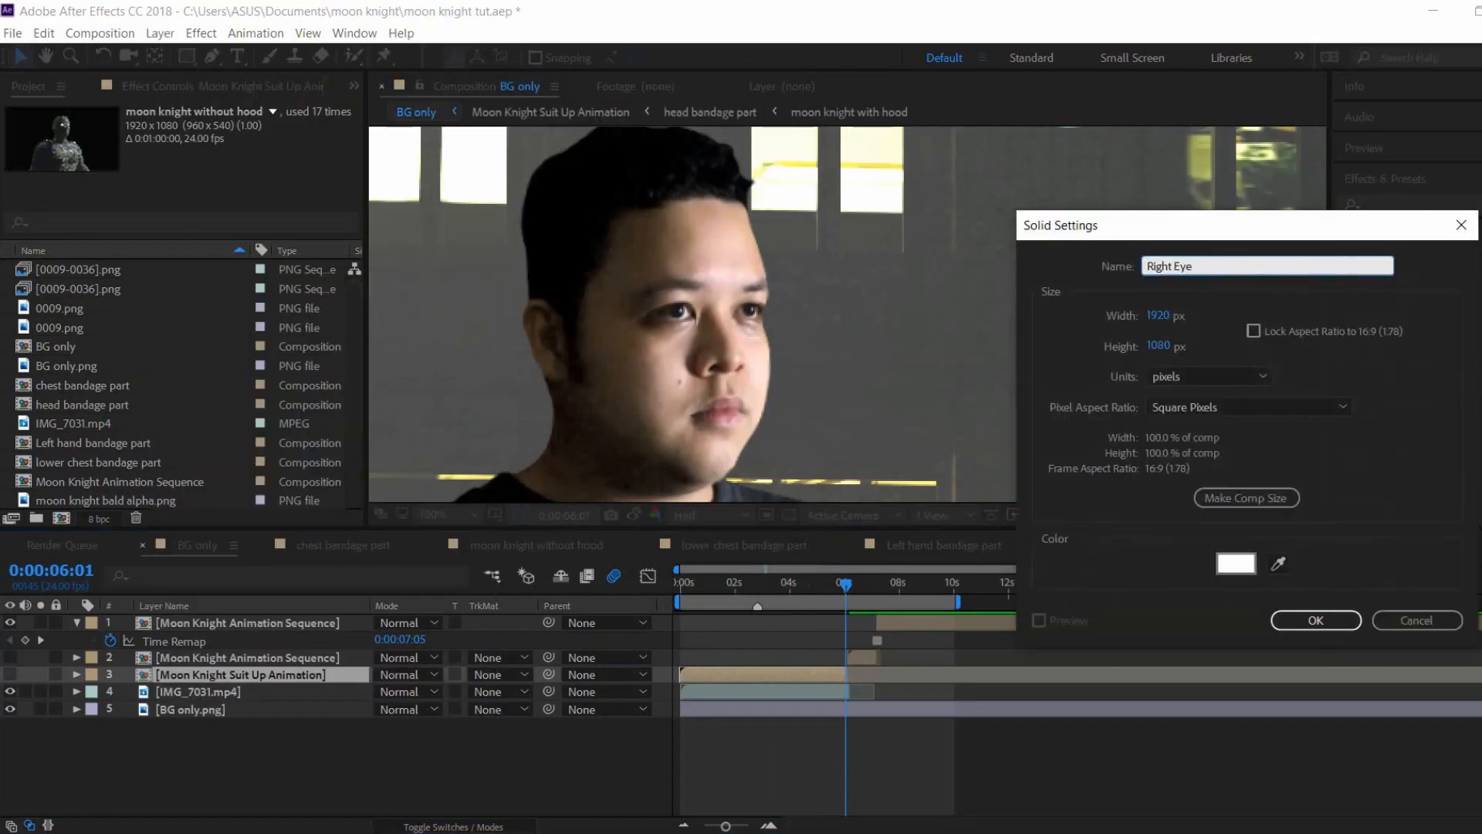
key("Return")
key("t")
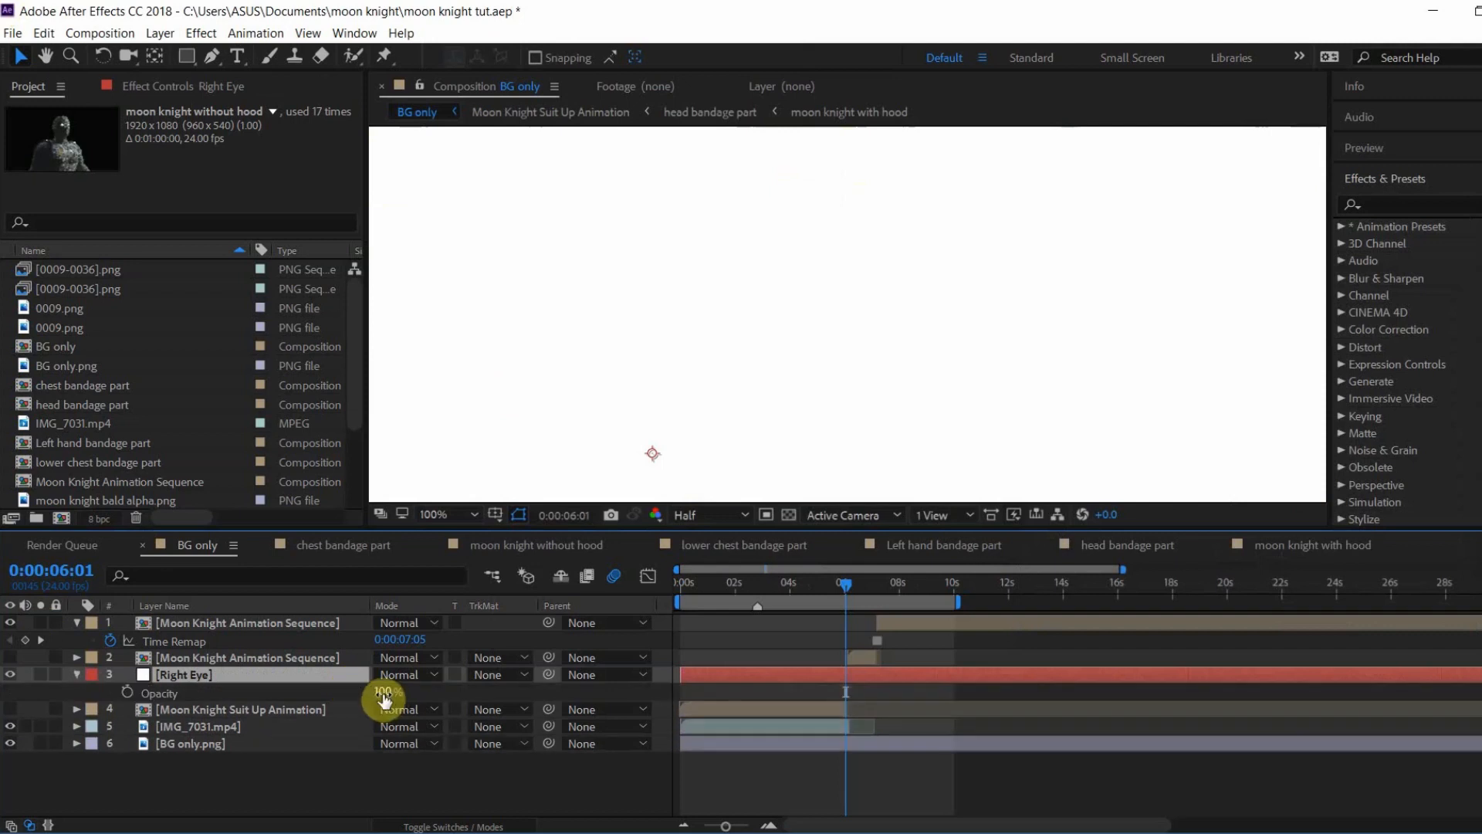
left_click_drag(380, 695, 205, 722)
Step: Draw a closed Pen tool mask on the Right Eye solid, tracing the outline of the actor's right eye
left_click(211, 56)
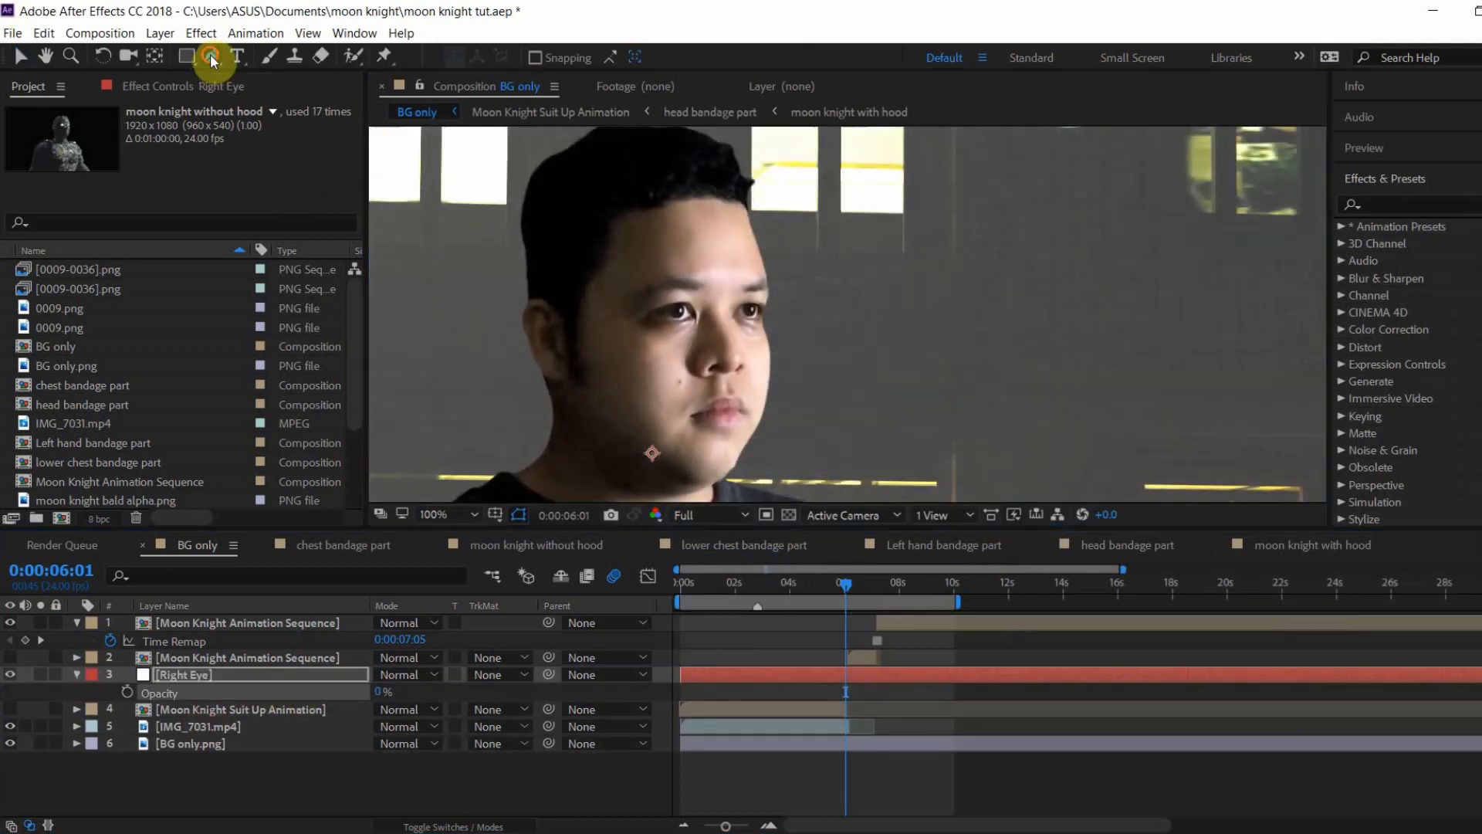
scroll(784, 297, "up", 2)
scroll(686, 326, "up", 3)
left_click(869, 362)
left_click(848, 332)
left_click(814, 288)
left_click(772, 288)
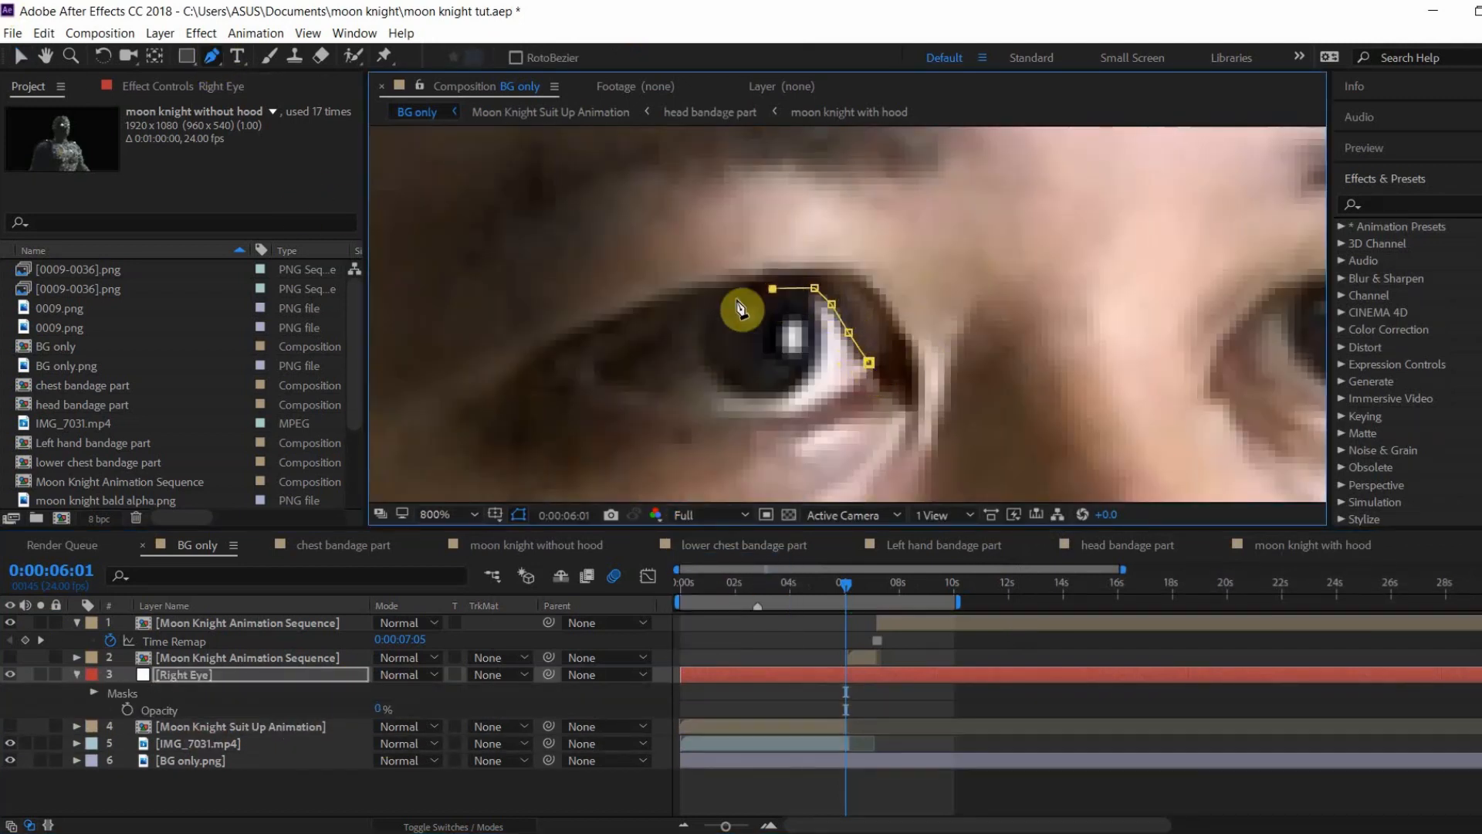
left_click(693, 314)
left_click(663, 326)
left_click(632, 345)
left_click(606, 379)
left_click(669, 402)
left_click(728, 411)
left_click(776, 416)
left_click(809, 408)
left_click(843, 394)
left_click(869, 362)
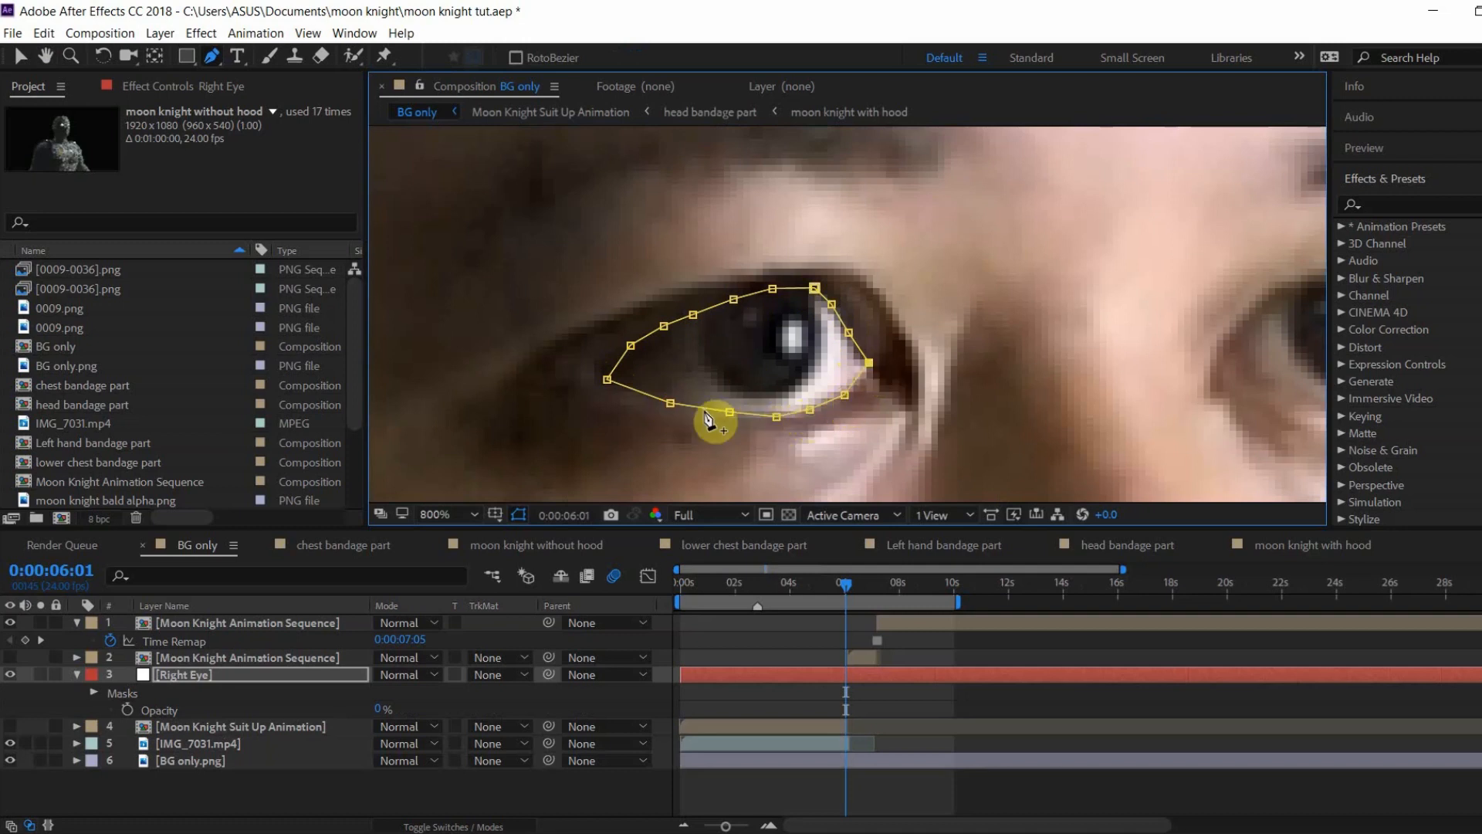
Step: Set the Right Eye solid's opacity to 100% and check the masked white eye against the whole face
left_click_drag(380, 708, 474, 708)
scroll(744, 336, "down", 5)
scroll(747, 335, "up", 1)
key("v")
left_click(1247, 340)
scroll(1019, 357, "up", 1)
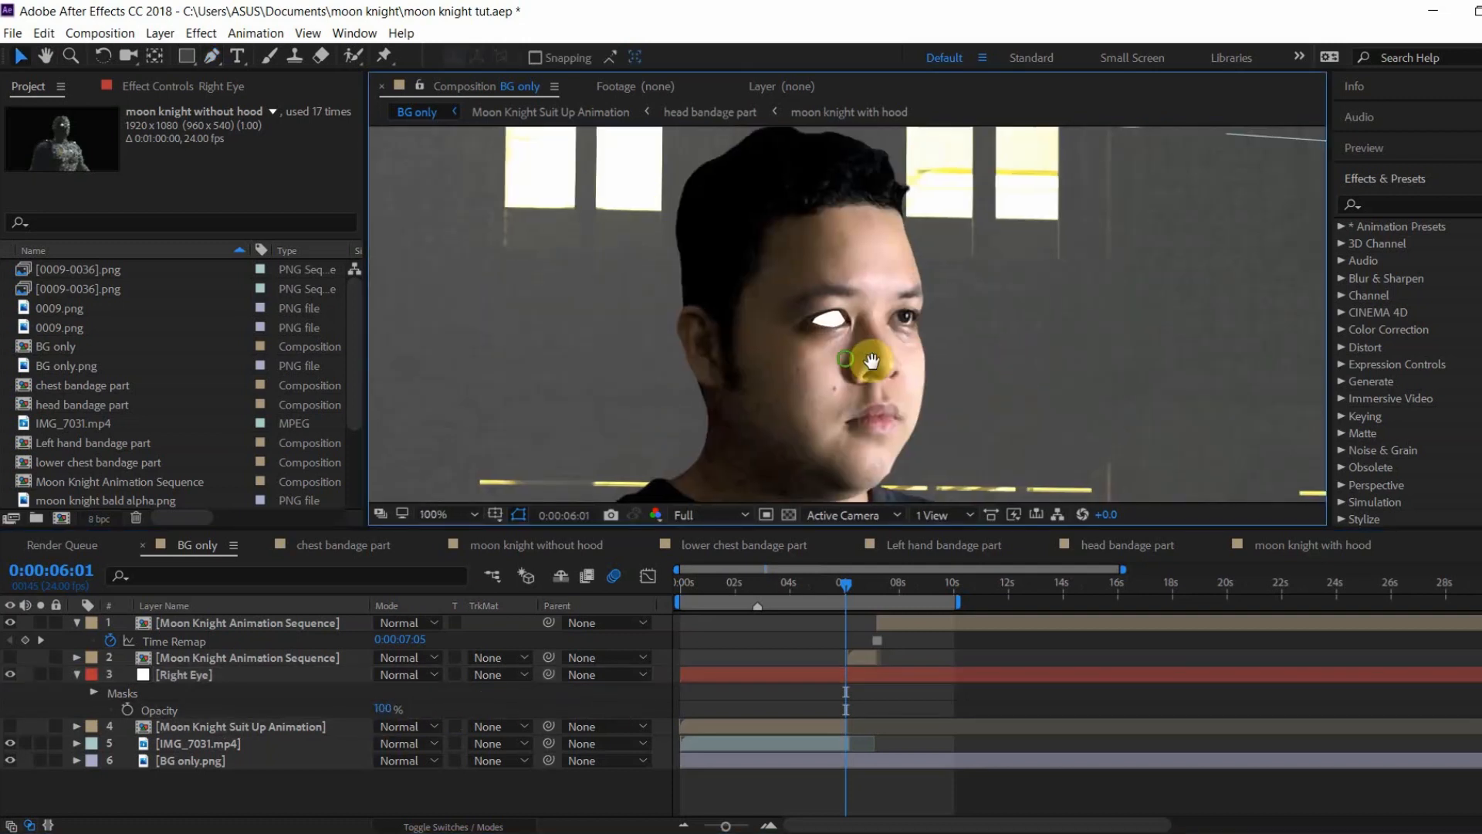
left_click_drag(870, 361, 826, 363)
Step: Set the feather of the Right Eye layer's Mask 1 to 2 pixels and collapse the layer's properties
left_click(75, 674)
left_click(76, 674)
left_click(94, 692)
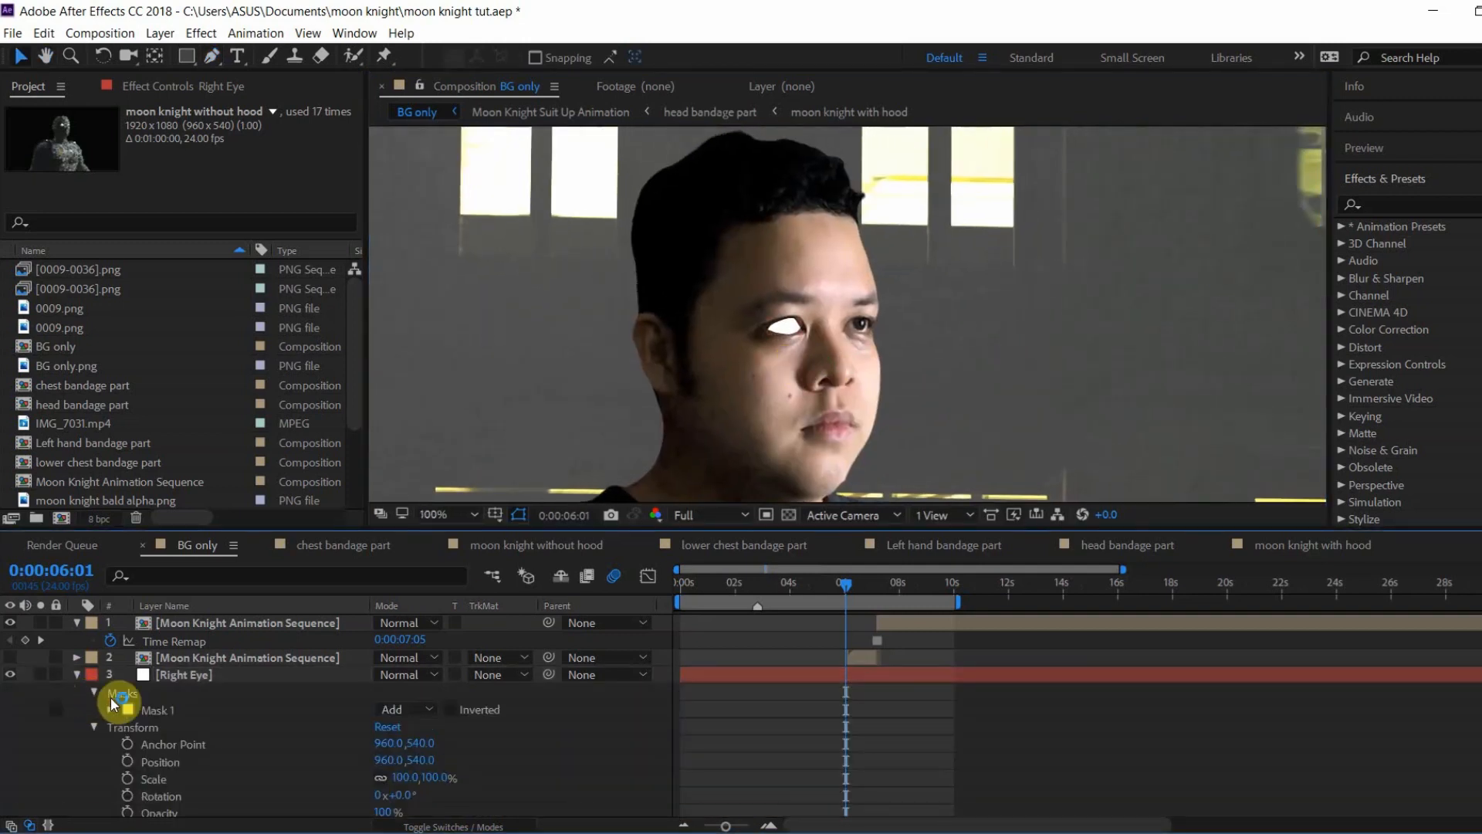
left_click(111, 710)
left_click(409, 743)
type("2")
key("Return")
scroll(1263, 364, "down", 1)
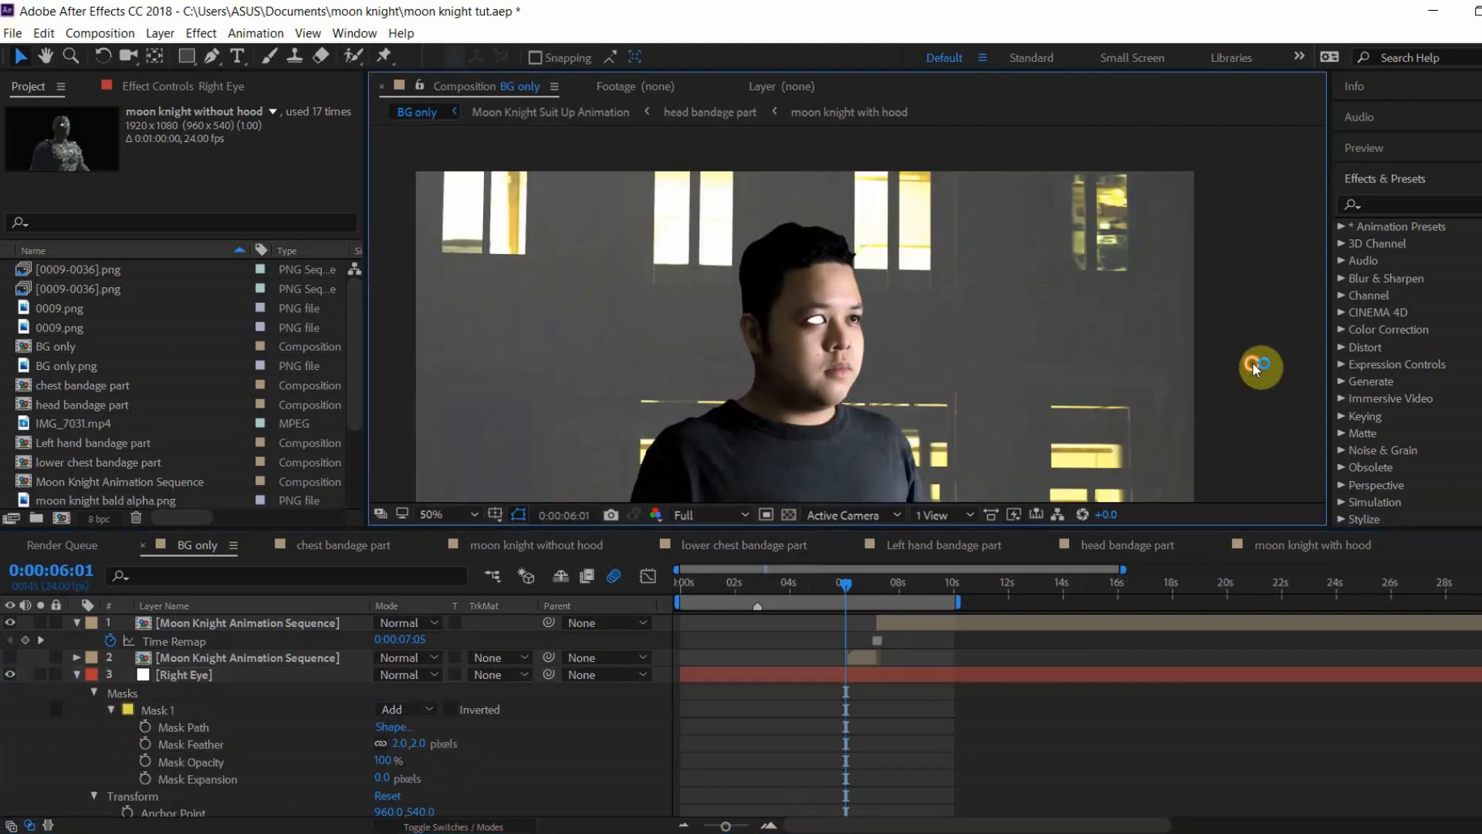
scroll(1007, 354, "up", 3)
scroll(1007, 354, "down", 2)
left_click(75, 675)
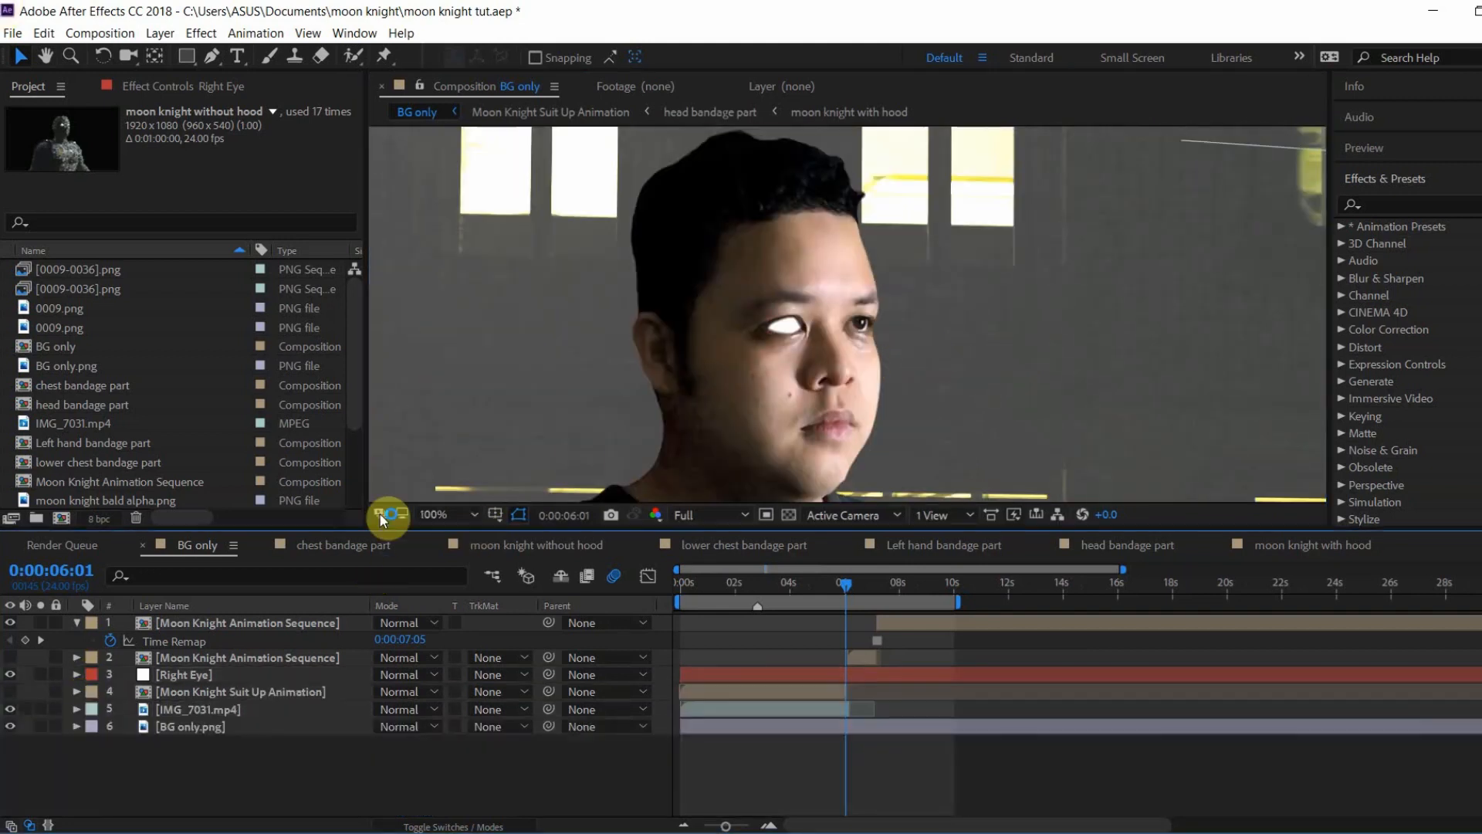
Step: Find the Gradient Ramp effect and apply it to the Right Eye layer
left_click(1459, 201)
type("gradien")
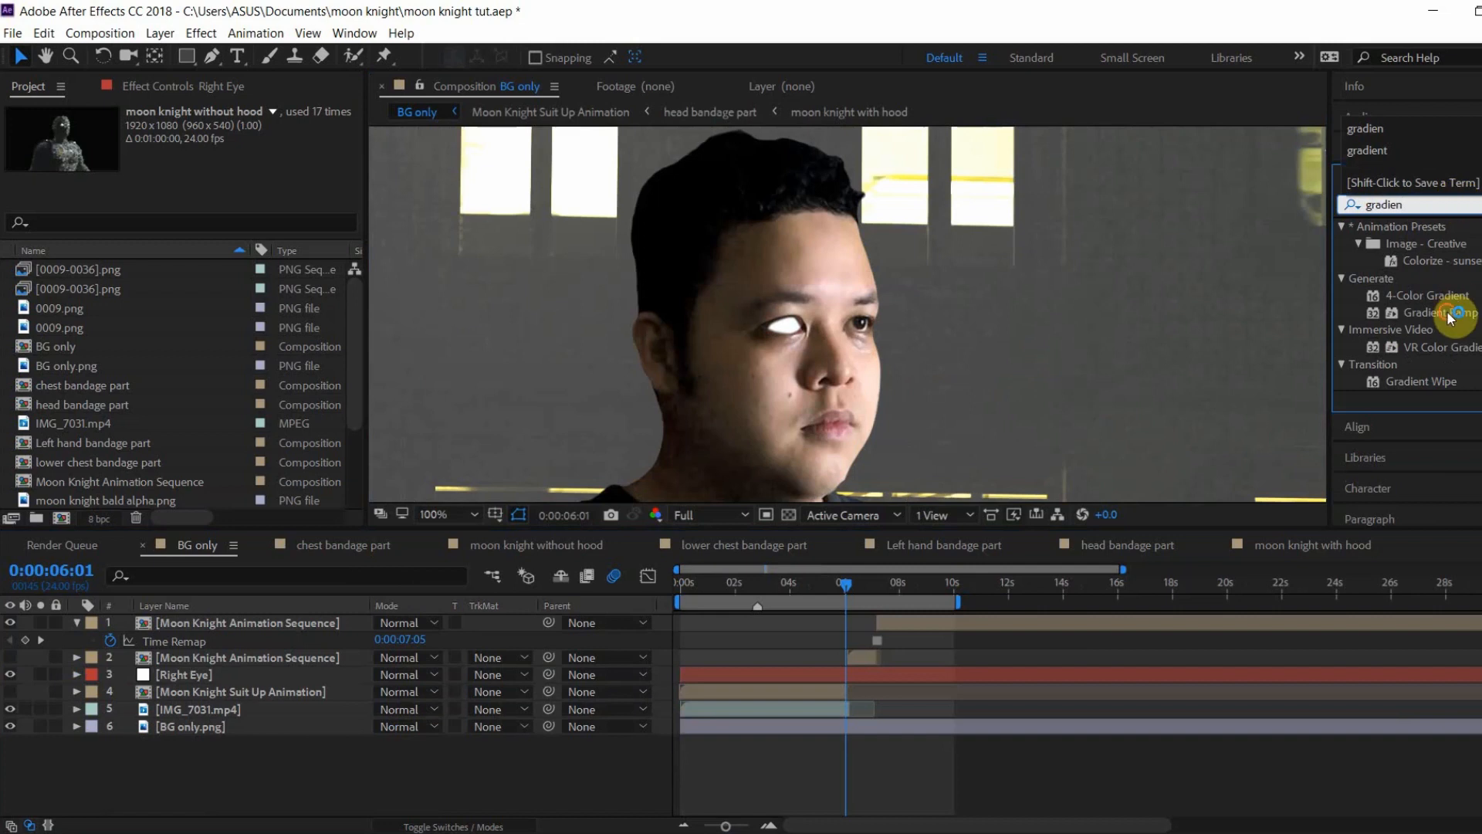
left_click_drag(1420, 311, 297, 675)
scroll(903, 321, "up", 2)
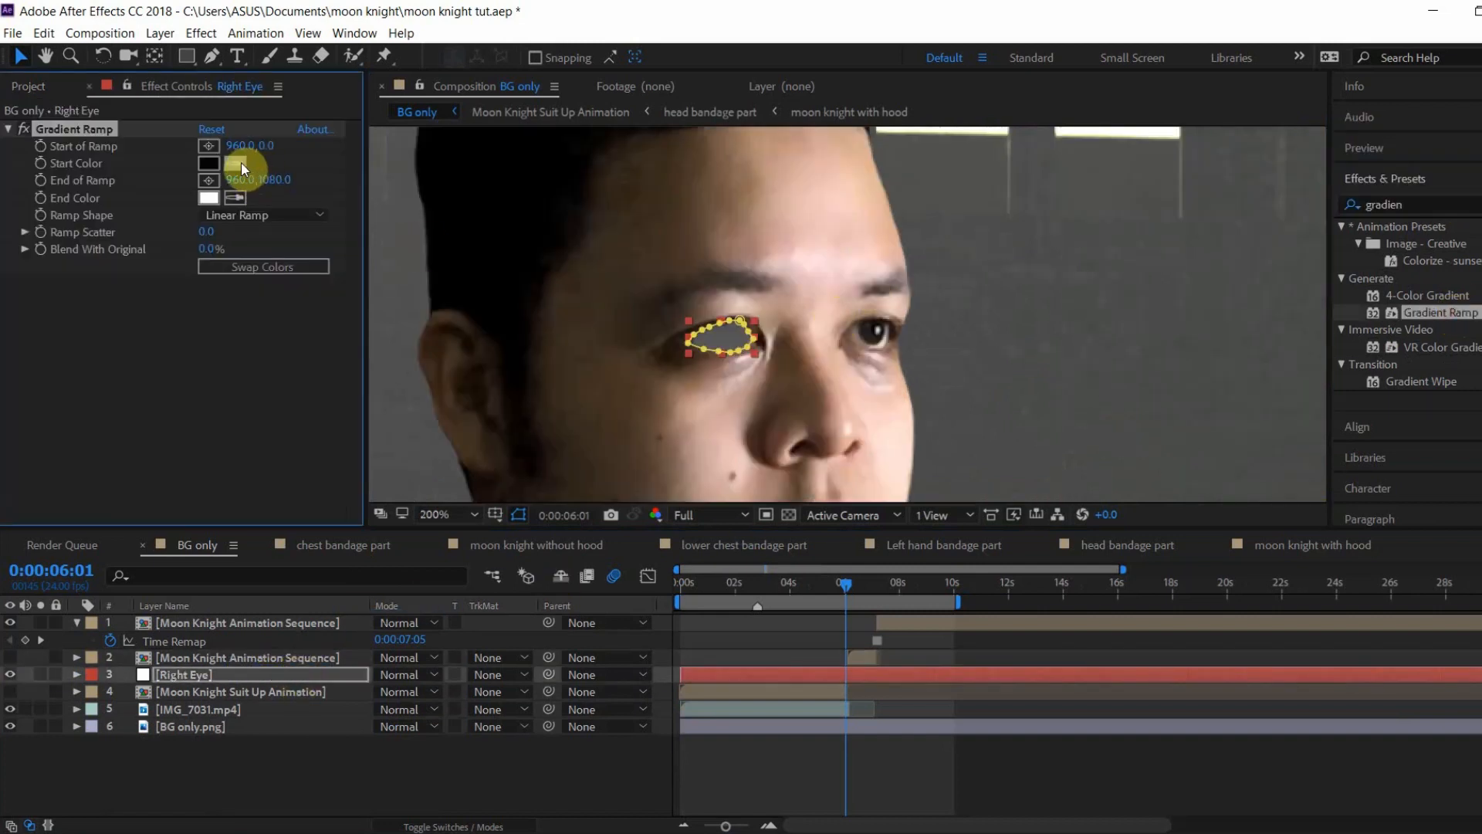
Step: Sample the ramp's start color from the actor's uncovered eye and set the end color to grey B8B2AF
left_click(238, 165)
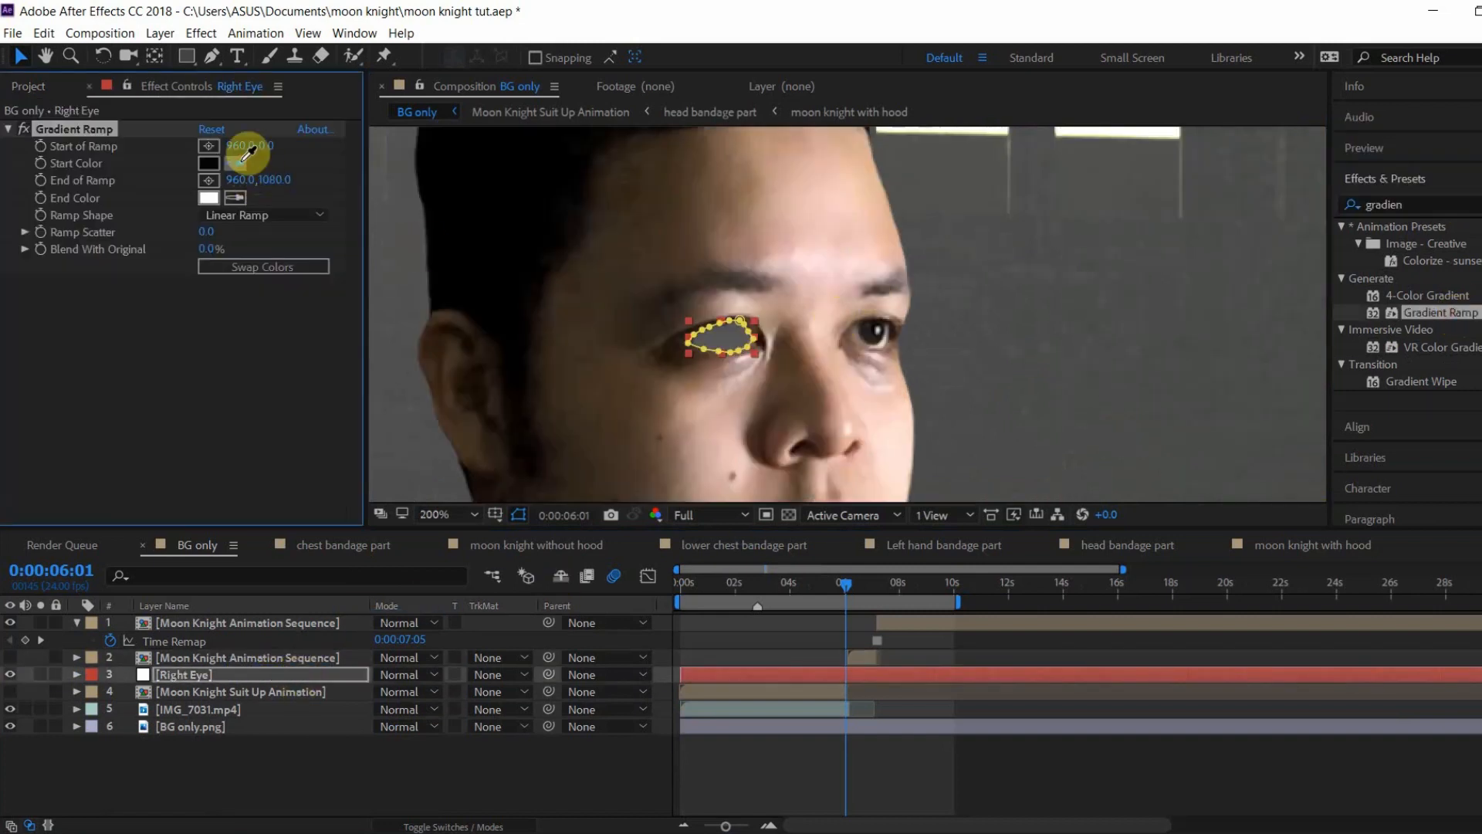
left_click(882, 345)
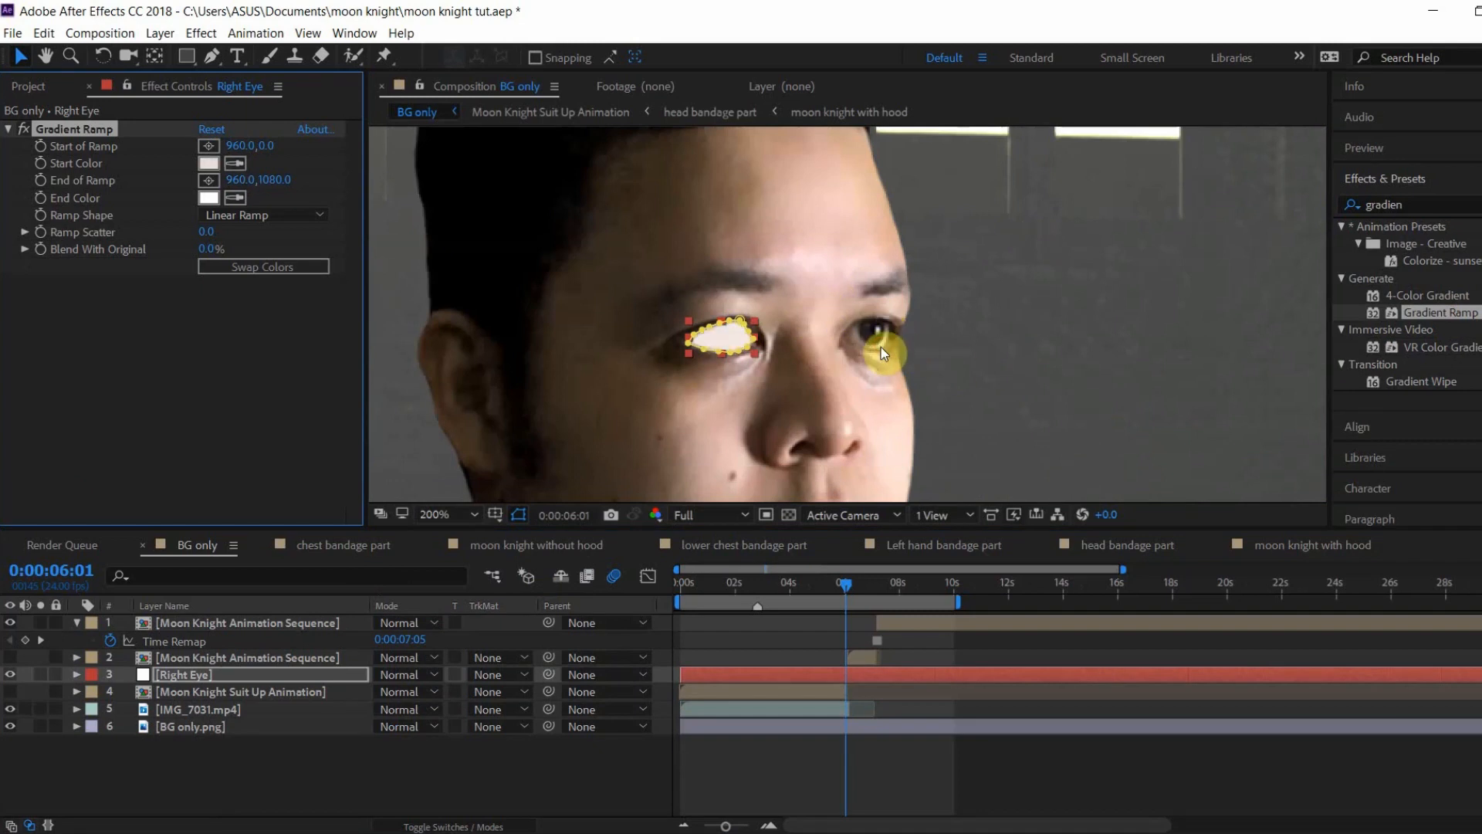
left_click(213, 202)
left_click_drag(867, 473, 858, 525)
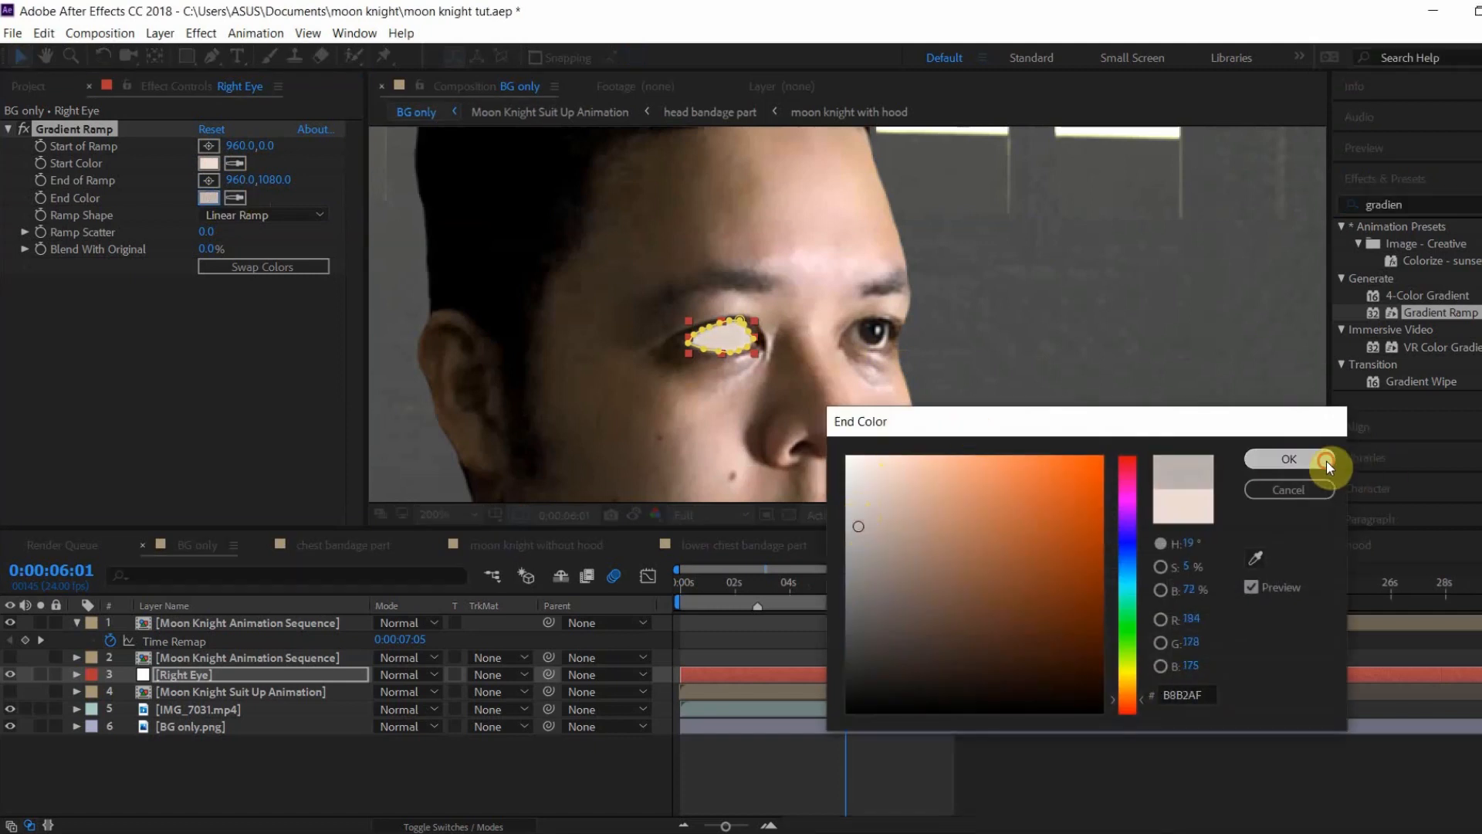
left_click(1326, 463)
Step: Place the ramp's start inside the masked eye at 990.5, 366.5 and its end just below the eye at 990.3, 378.5
scroll(734, 361, "up", 2)
left_click_drag(733, 361, 980, 332)
scroll(980, 332, "down", 1)
left_click(208, 147)
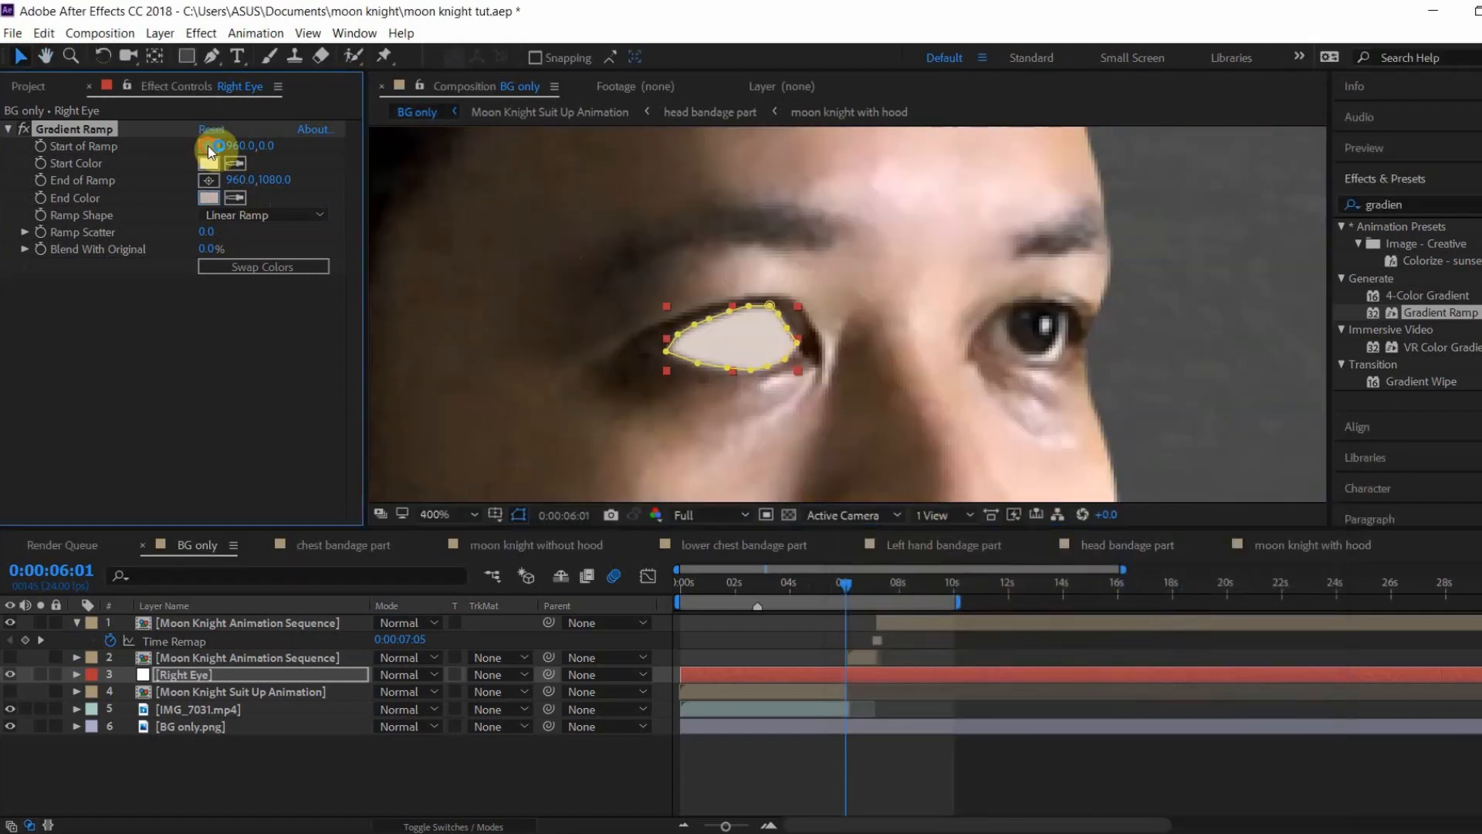
left_click(718, 292)
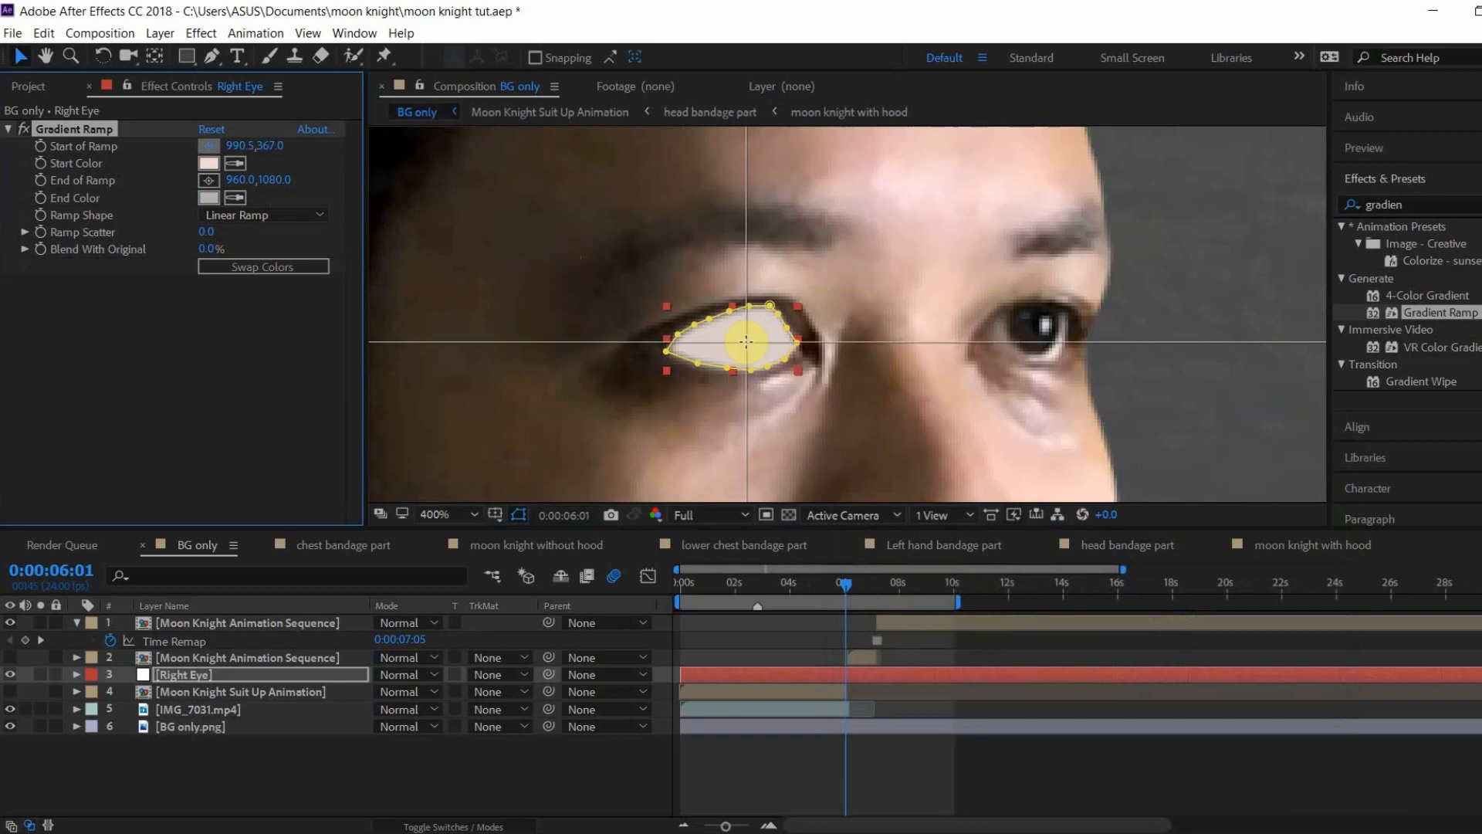
left_click(745, 340)
left_click(208, 180)
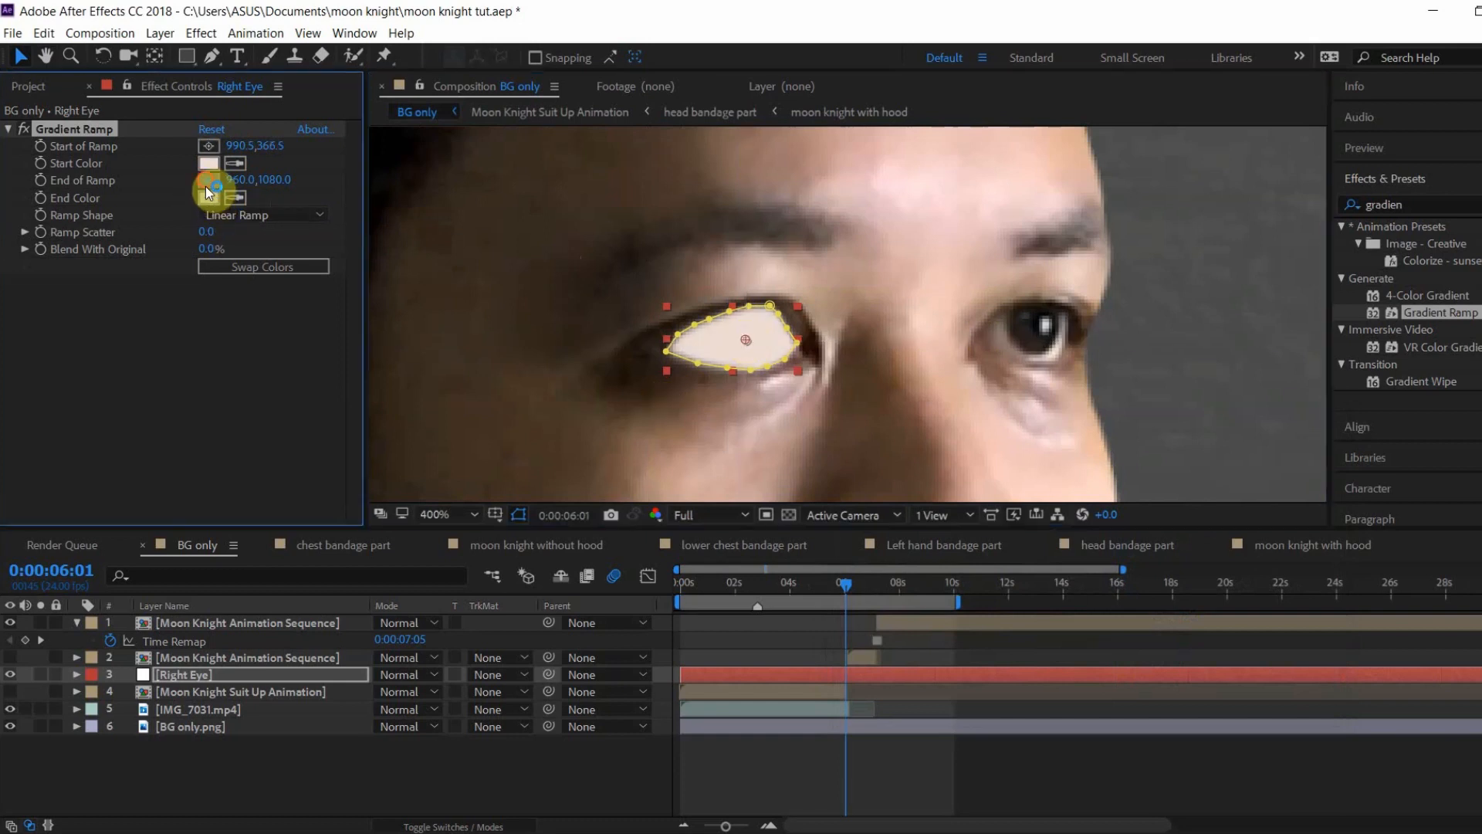
left_click(744, 379)
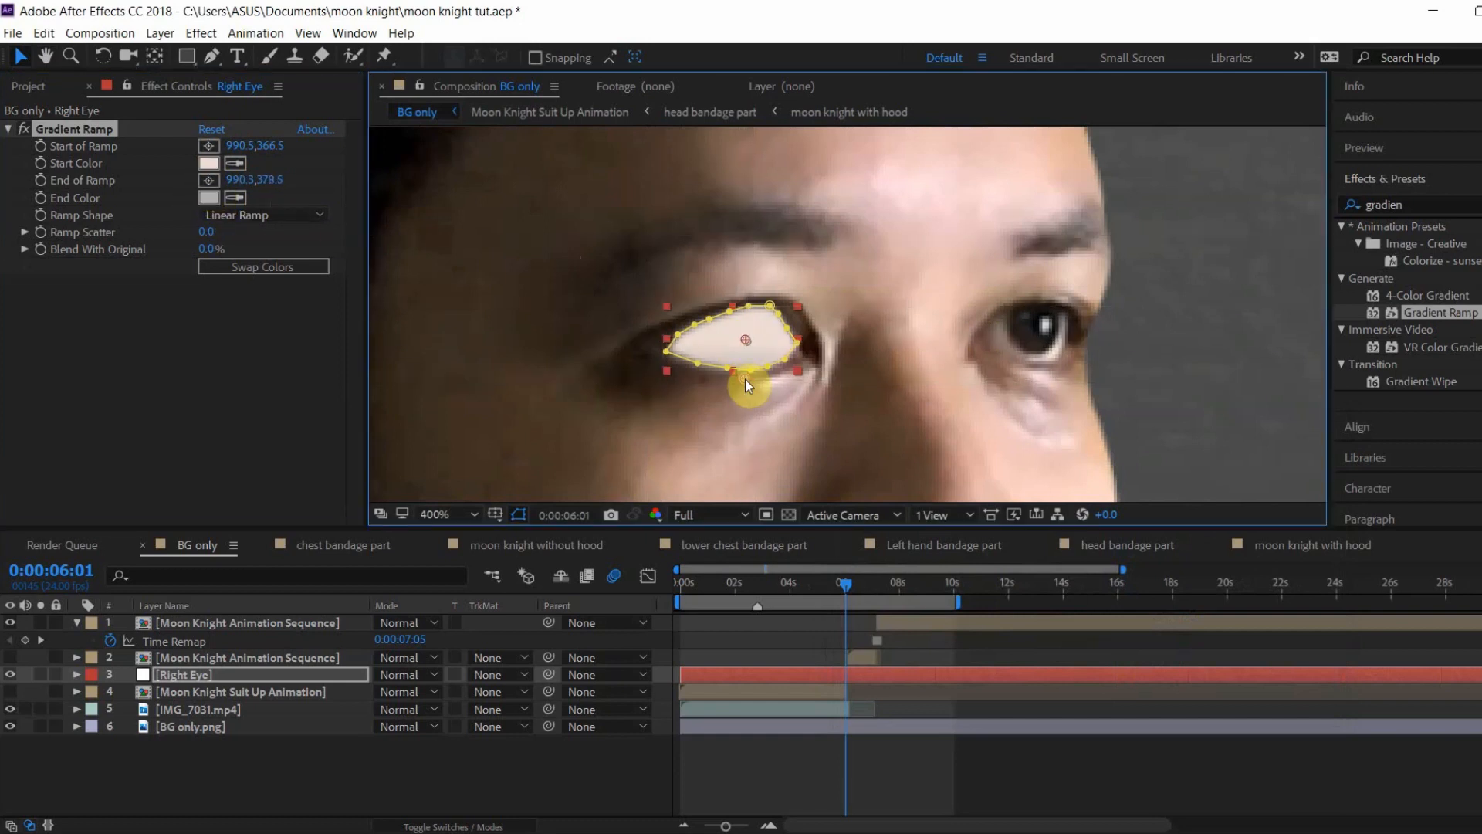
Step: Change the ramp shape to Radial Ramp and shift its start to 989.3, 366.5 and end to 989.8, 382.0
left_click(290, 221)
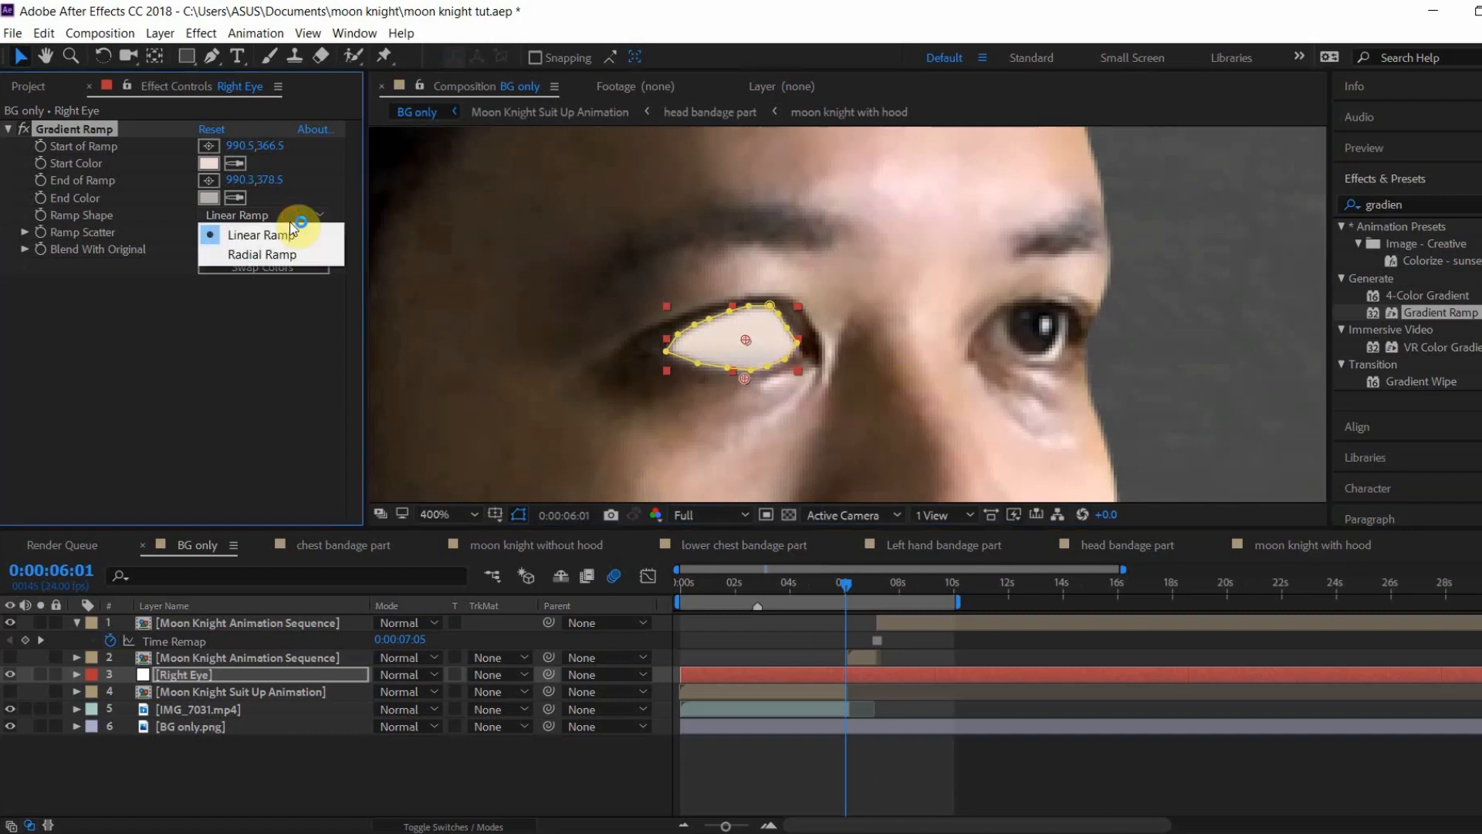
left_click(274, 260)
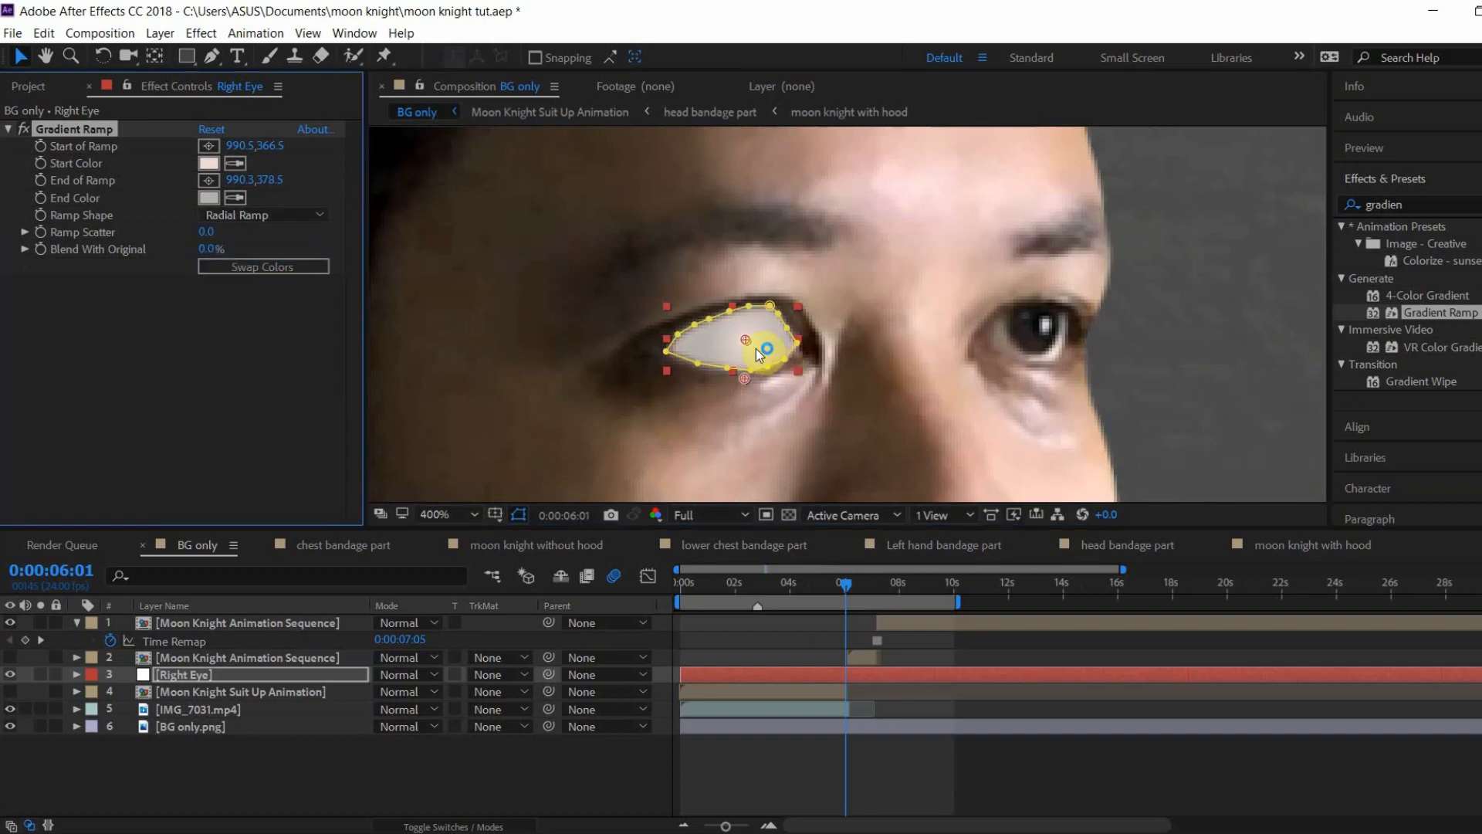
left_click_drag(759, 355, 747, 348)
scroll(752, 353, "down", 2)
Step: Set the ramp's start color to white, confirm a grey end color, and move its end point to 991.0, 385.5
left_click(209, 162)
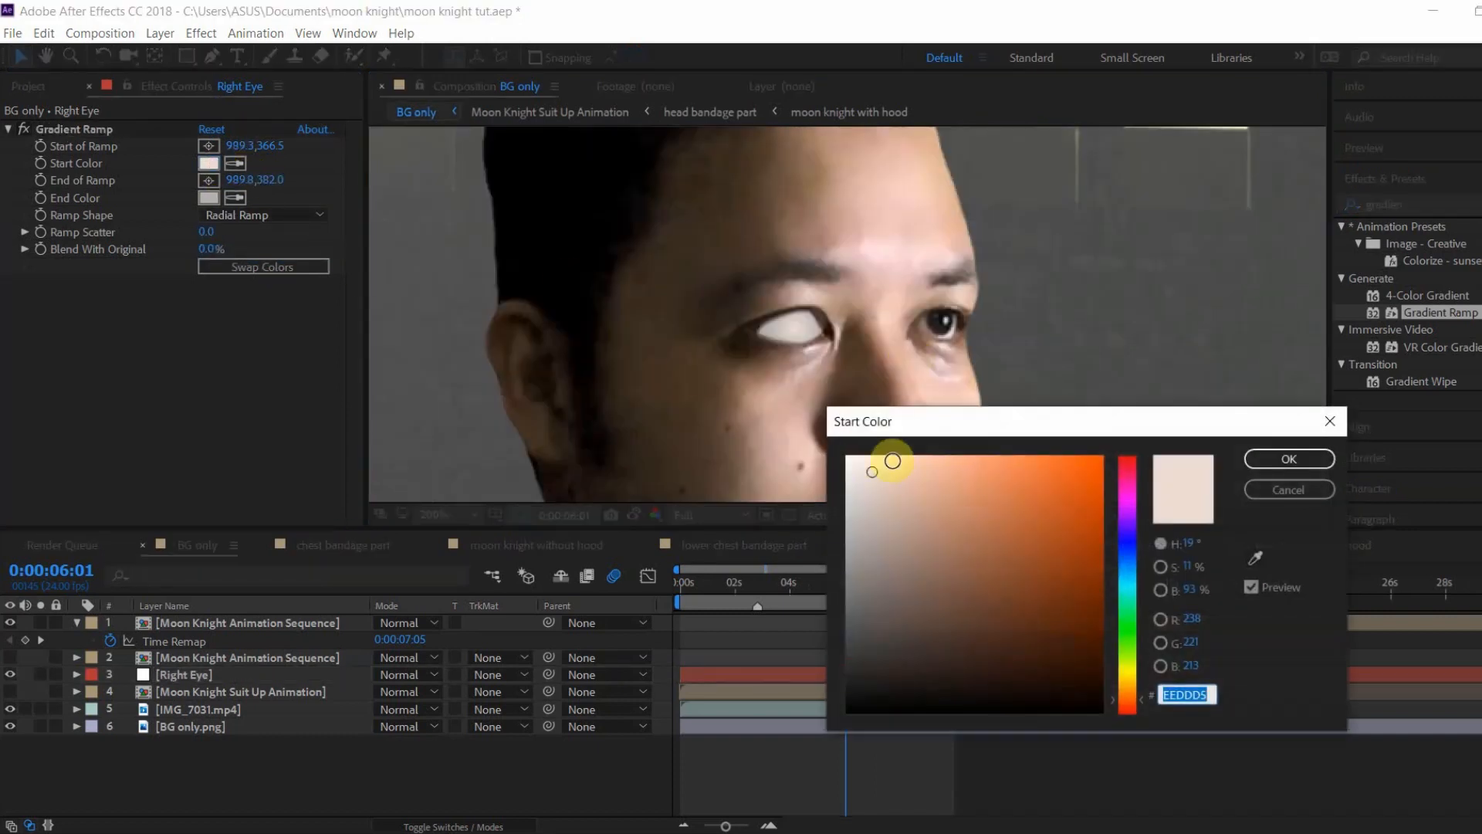
left_click(1289, 458)
left_click(209, 198)
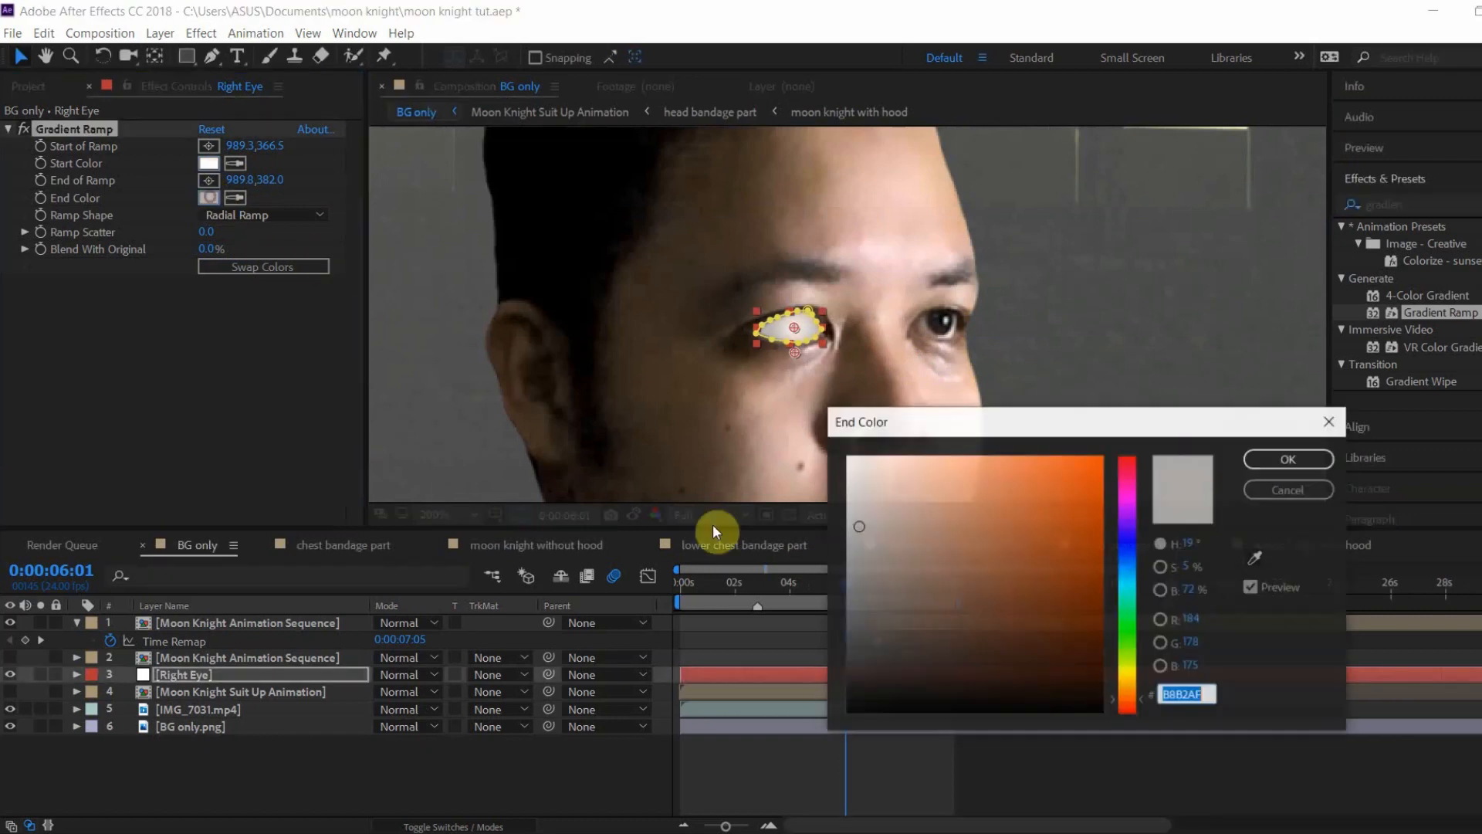
left_click(1289, 459)
left_click(425, 384)
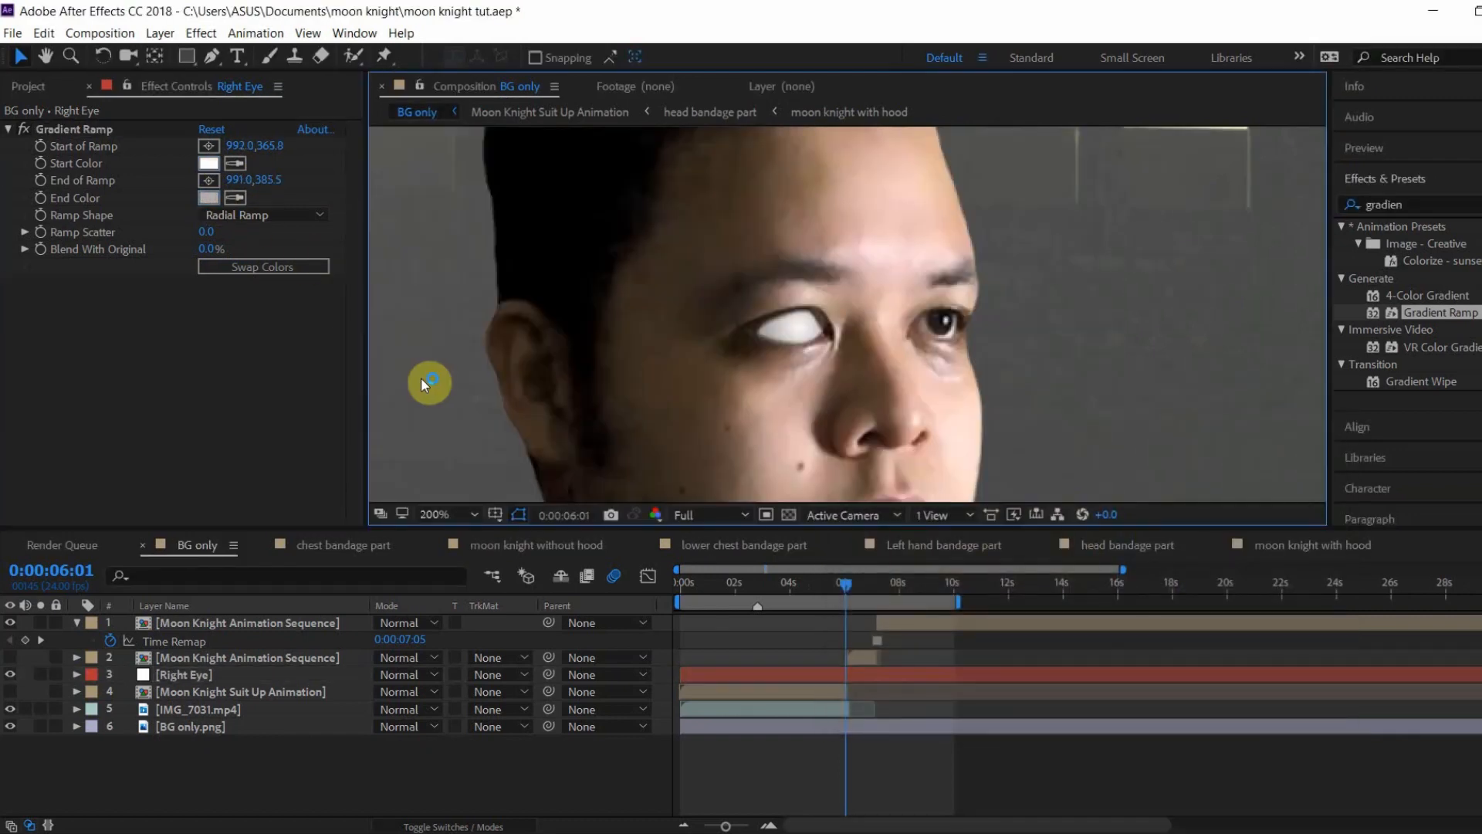
Step: Add an Inner Shadow layer style to the Right Eye layer
left_click(216, 678)
right_click(216, 678)
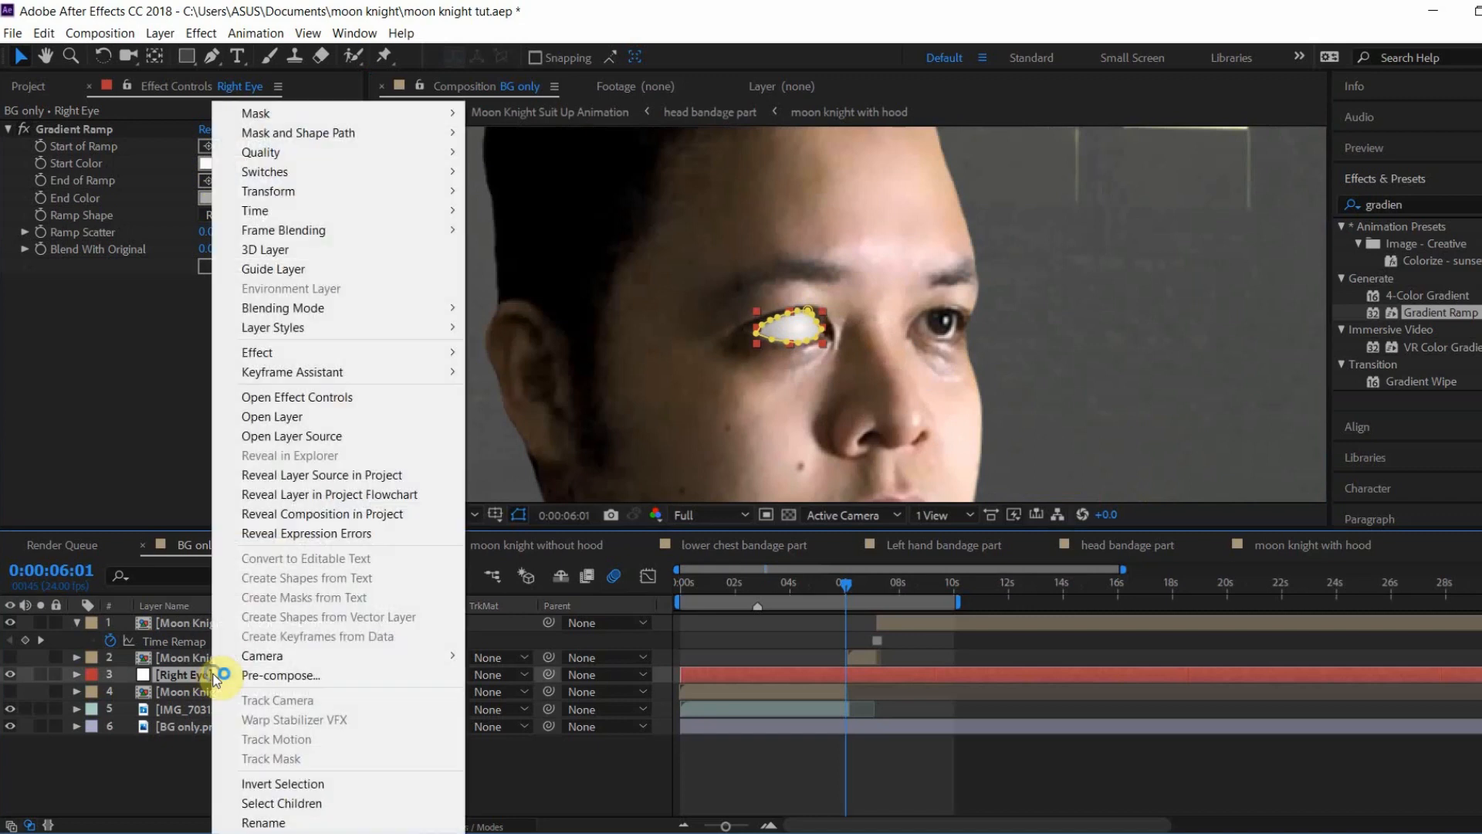
mouse_move(424, 327)
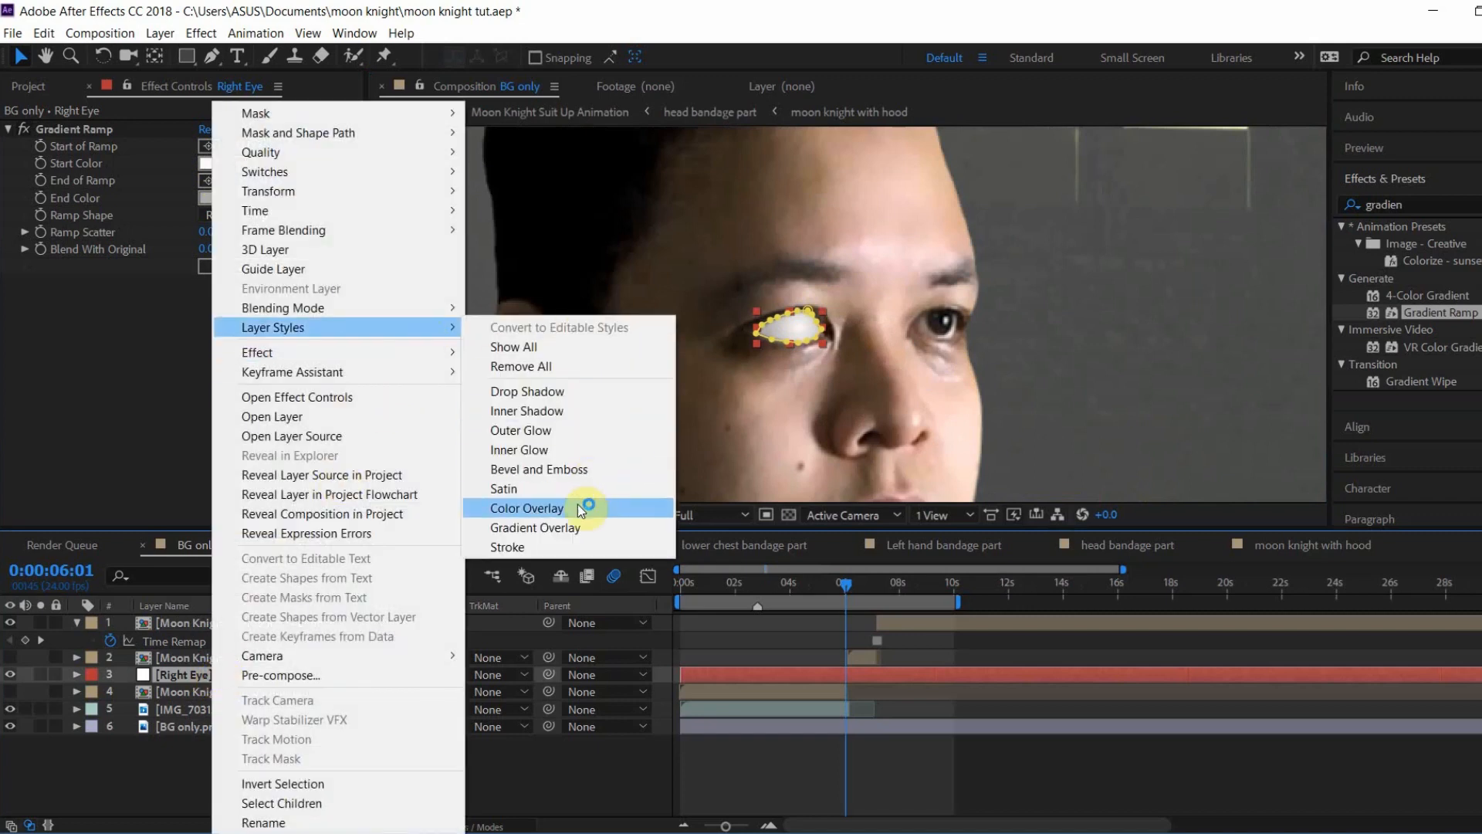
left_click(570, 420)
key("period")
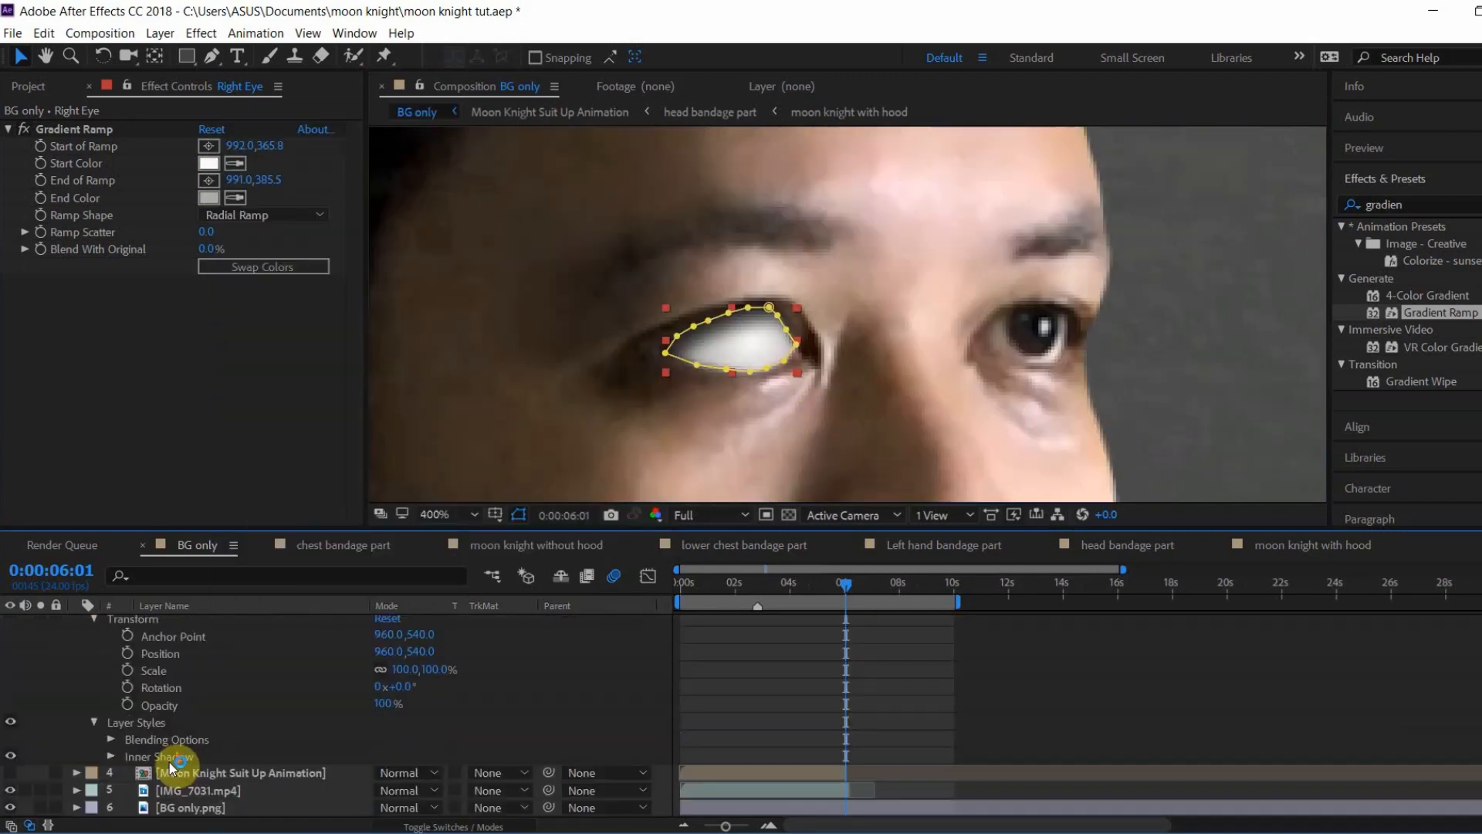
Step: Set the Inner Shadow to 21% opacity, 58° angle, distance 4.0, size 3.0 and noise 1.0%
left_click(112, 757)
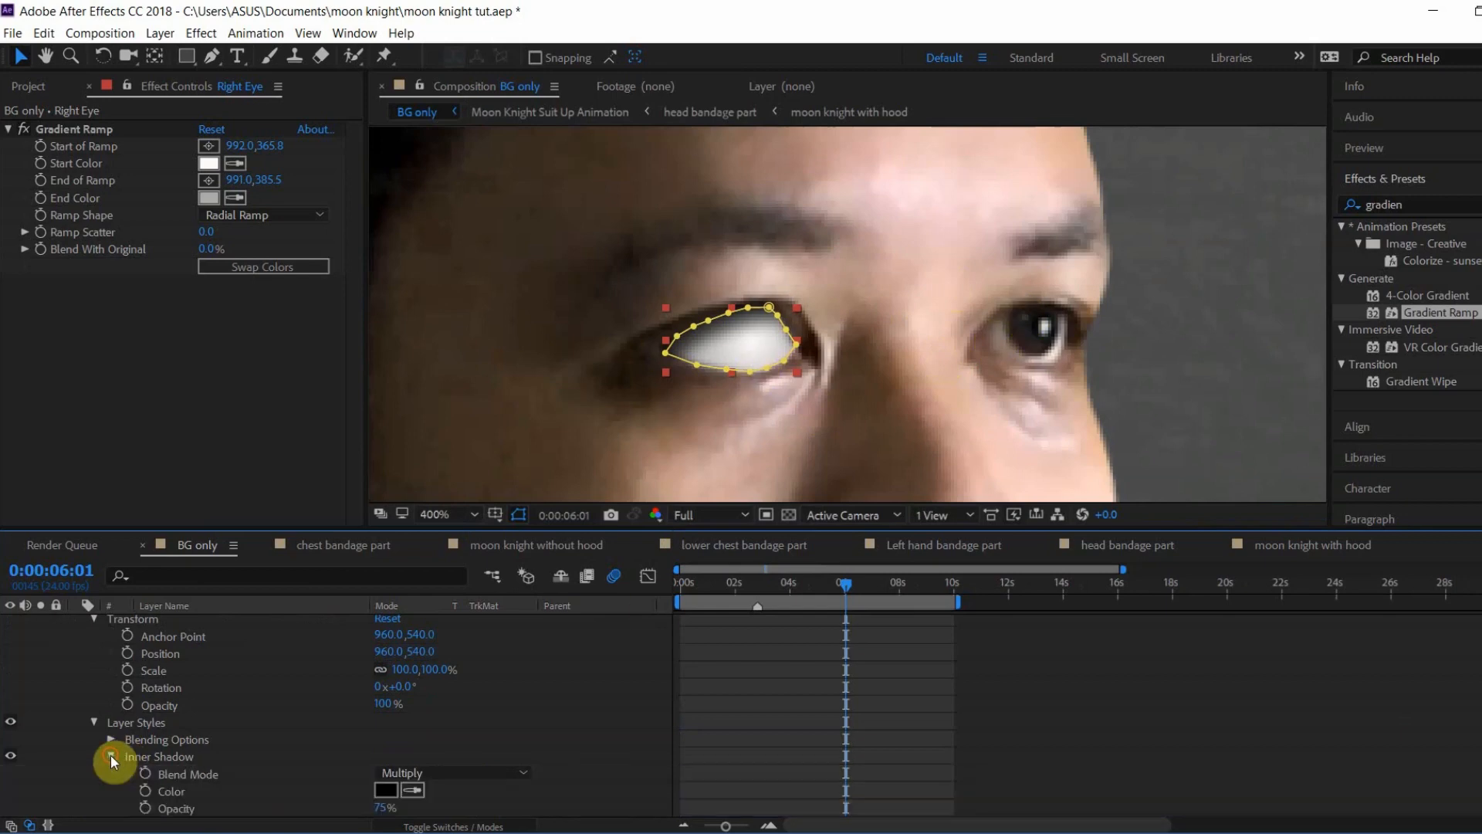
scroll(227, 735, "down", 3)
scroll(393, 668, "up", 1)
left_click_drag(409, 738, 427, 733)
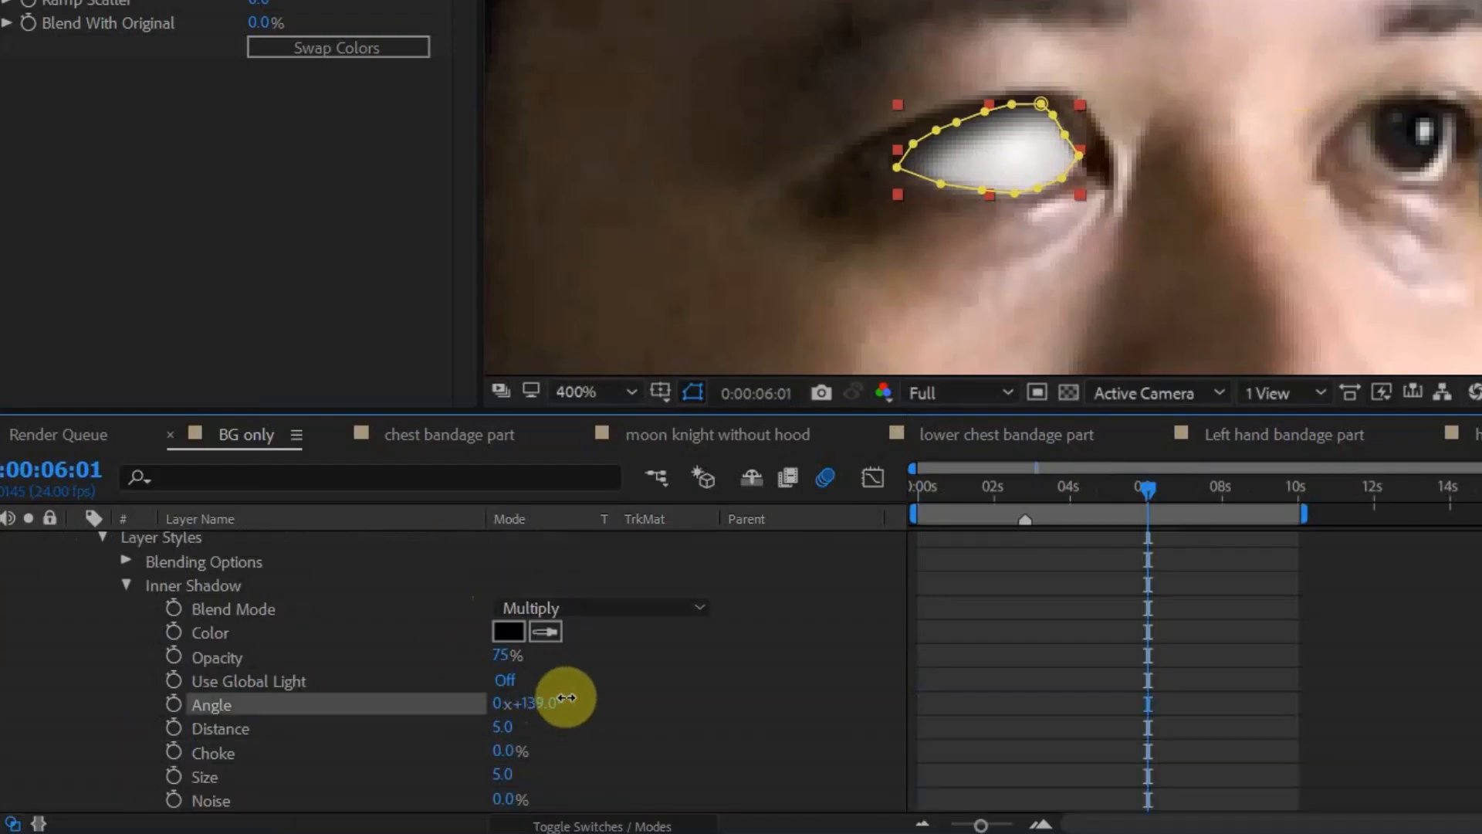
left_click_drag(566, 697, 456, 704)
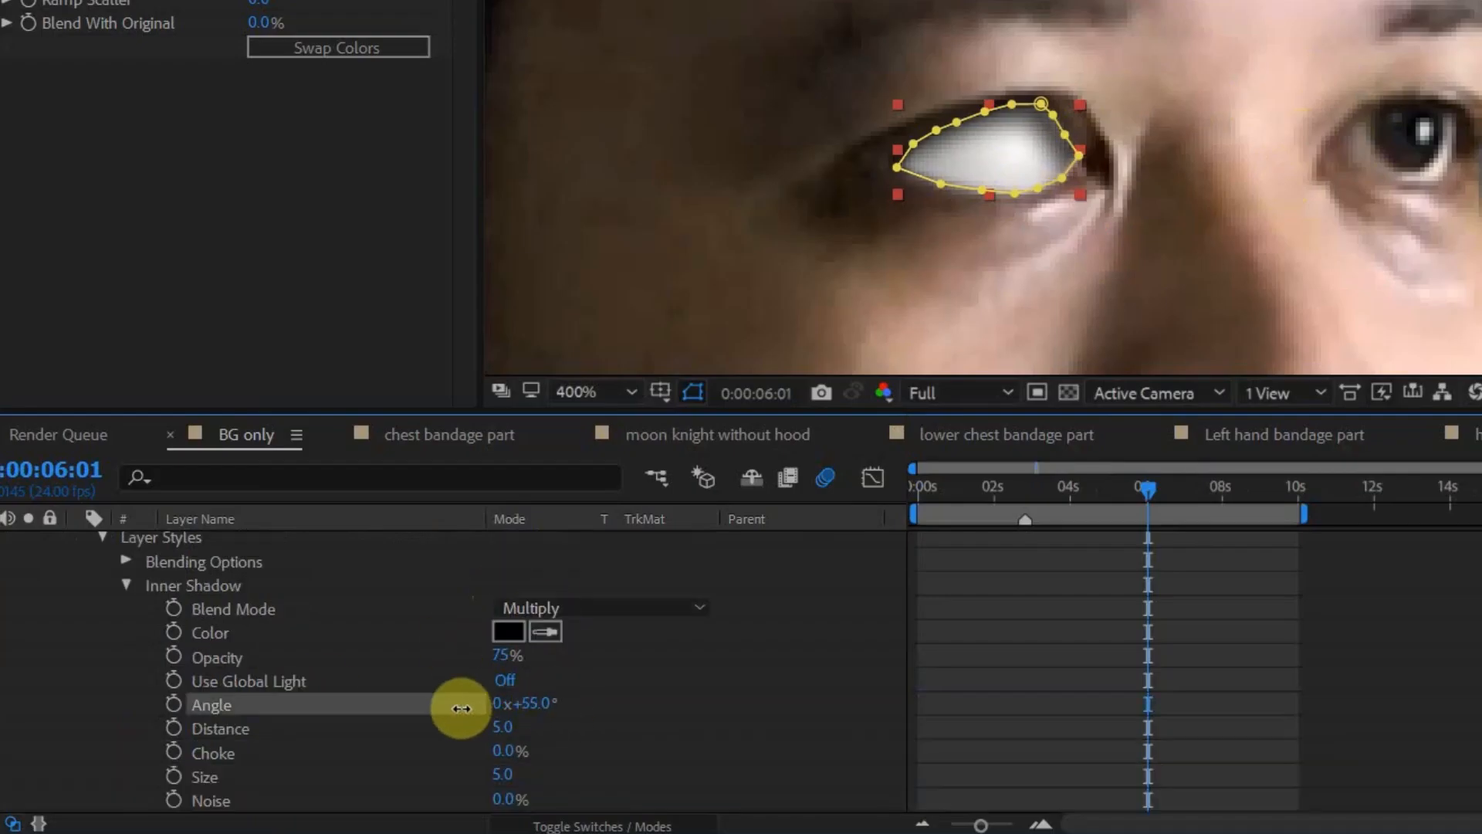
left_click_drag(505, 655, 470, 657)
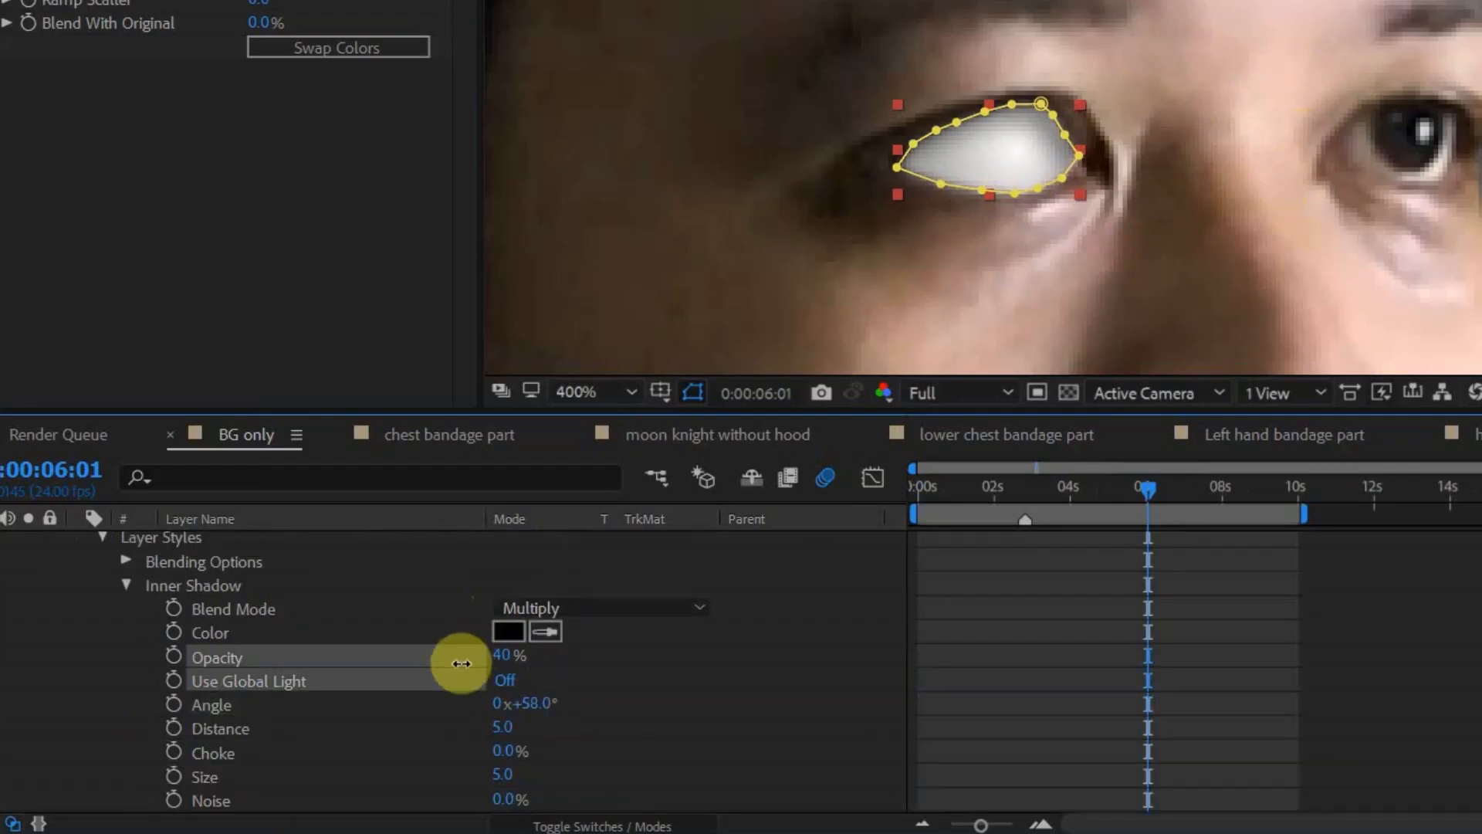
left_click_drag(511, 749, 530, 723)
scroll(533, 772, "down", 3)
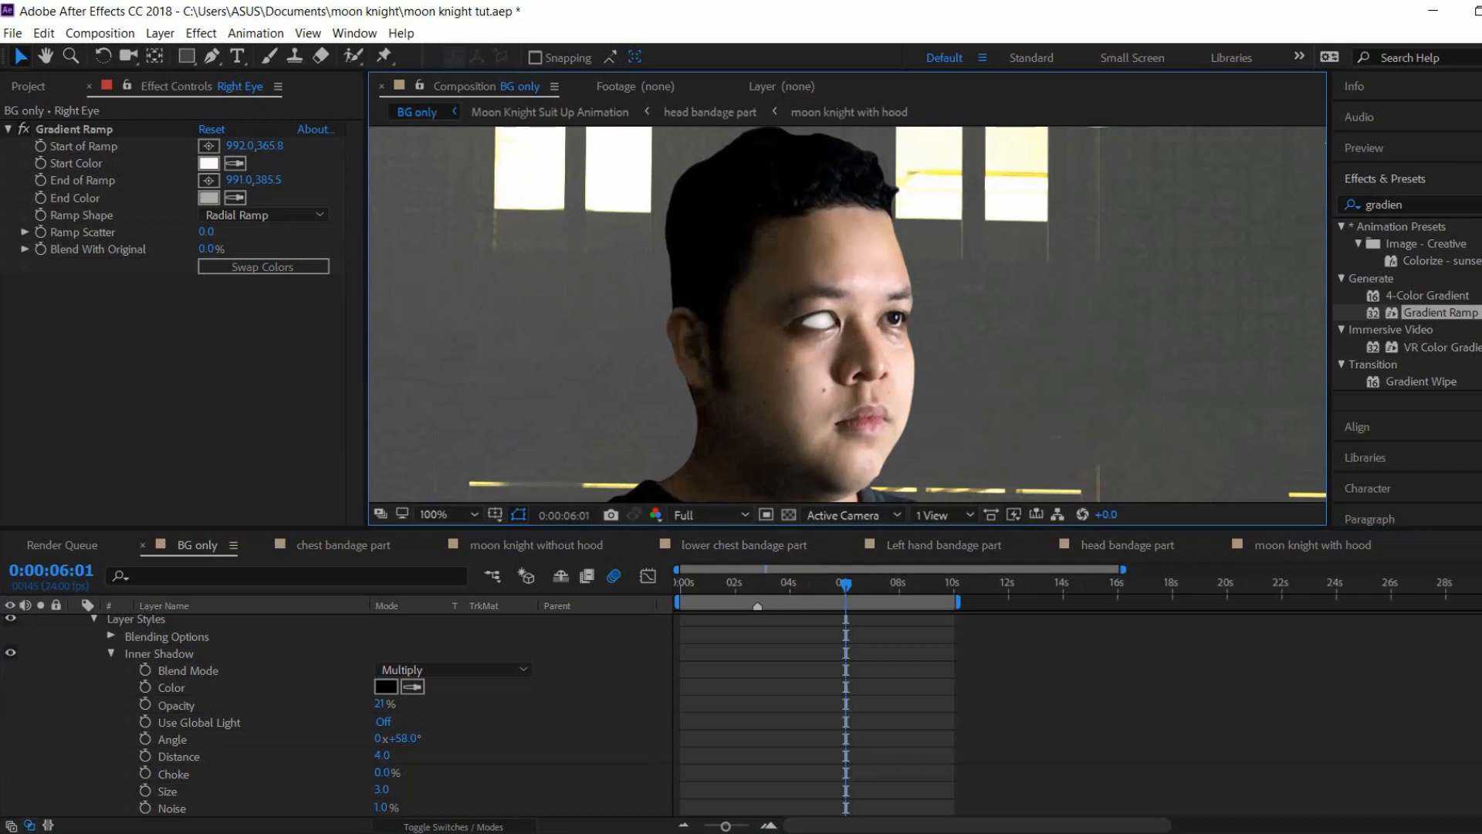
Step: Find the Stylize Glow effect and apply it to the Right Eye layer
left_click(1466, 205)
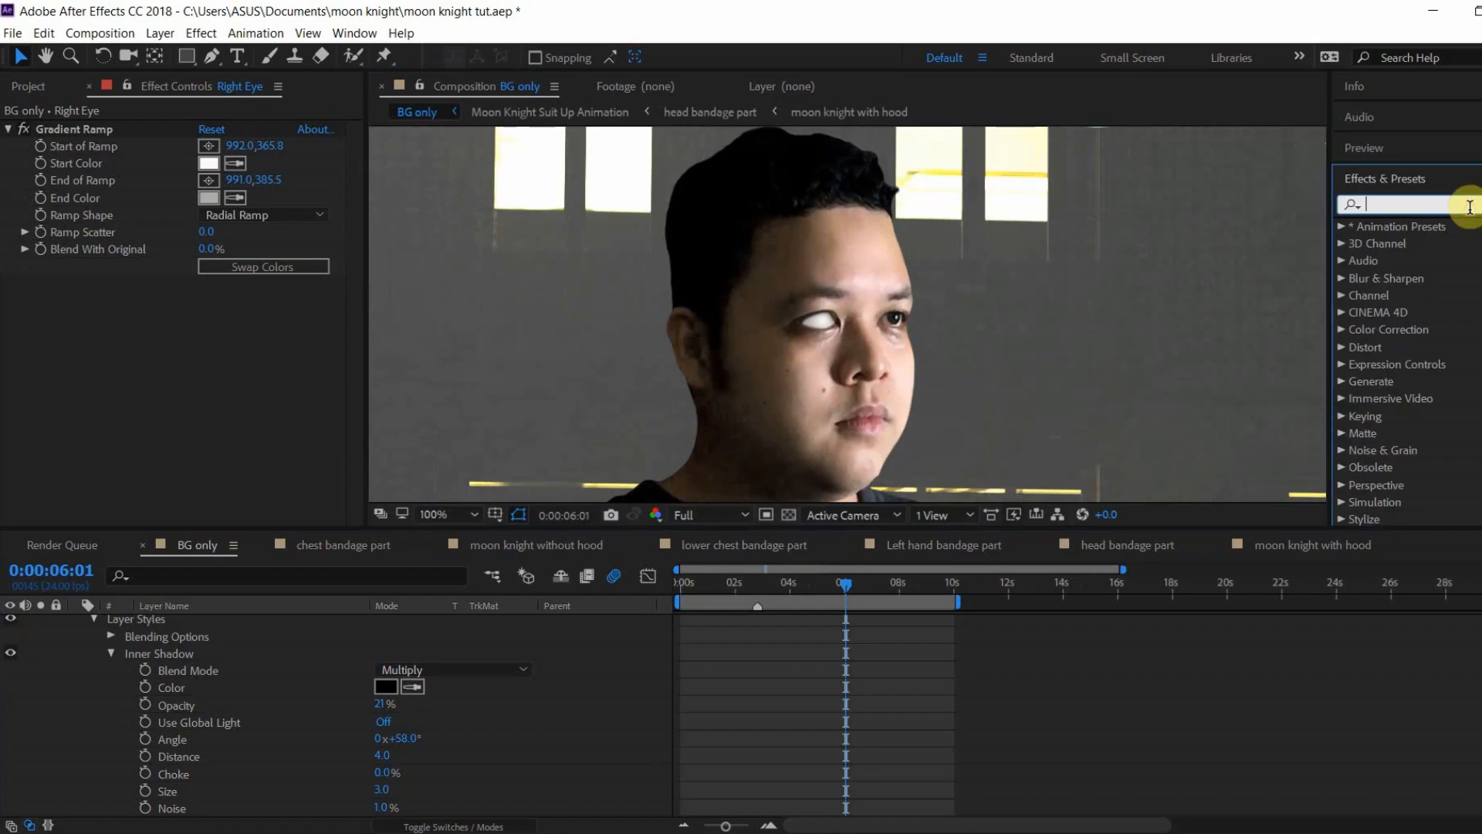
type("glow")
left_click_drag(1424, 328, 223, 367)
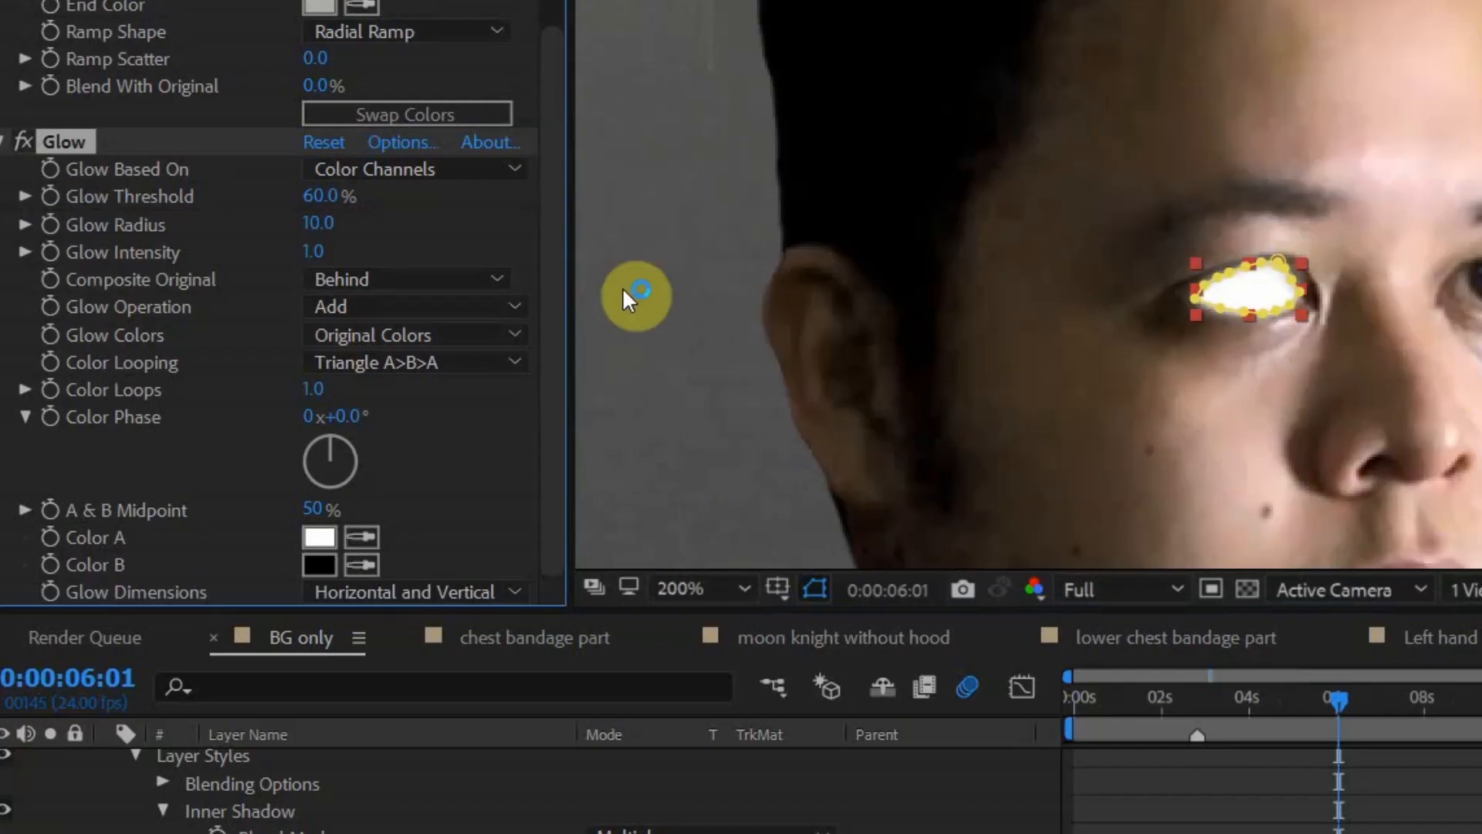
Step: Switch the Glow colors to A & B Colors with white as Color A, and set threshold 69.8% and radius 49.0
left_click(489, 366)
left_click(490, 365)
left_click(473, 334)
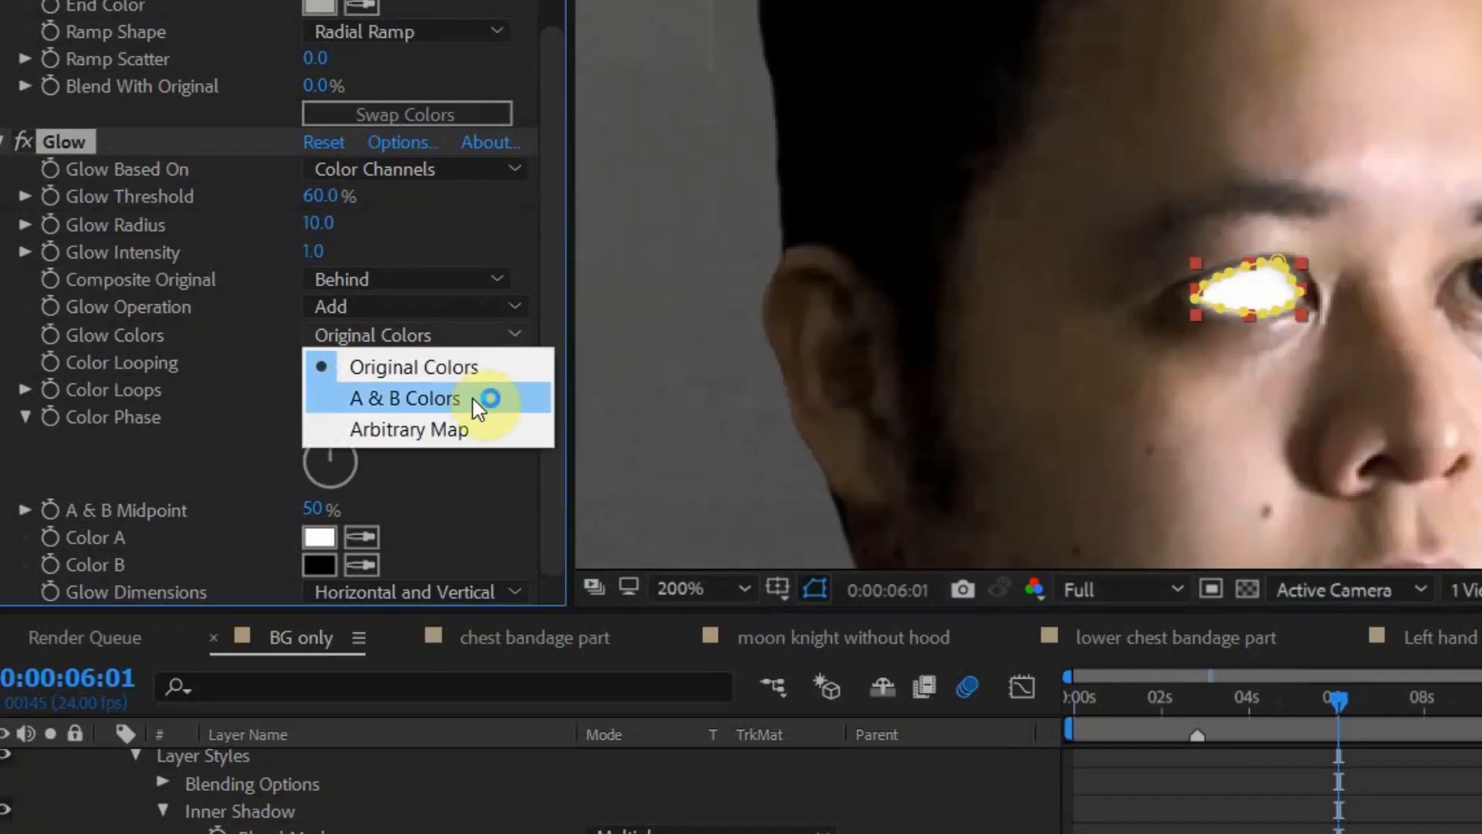
left_click(485, 400)
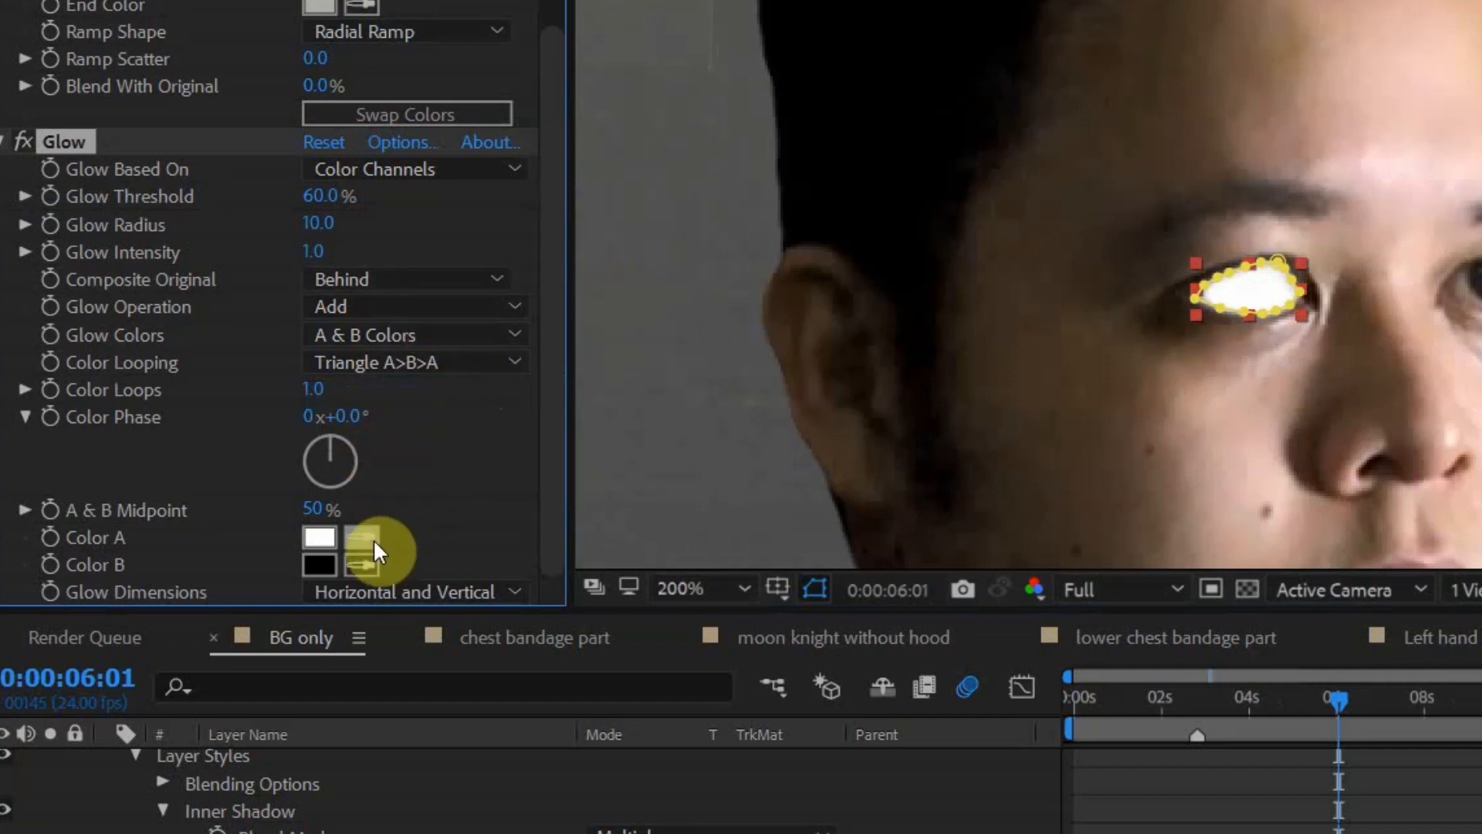
left_click(318, 537)
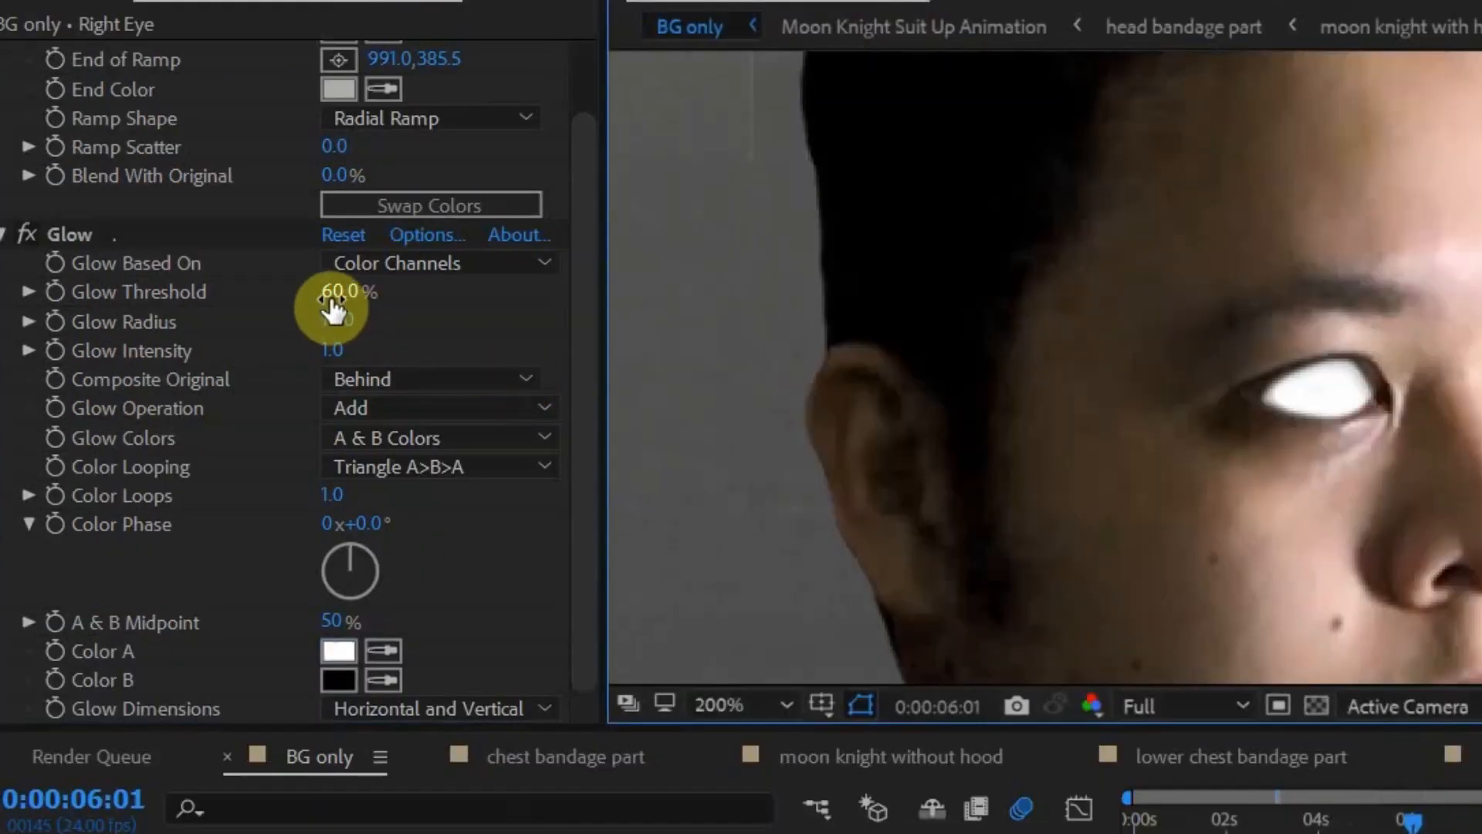
left_click_drag(332, 309, 301, 307)
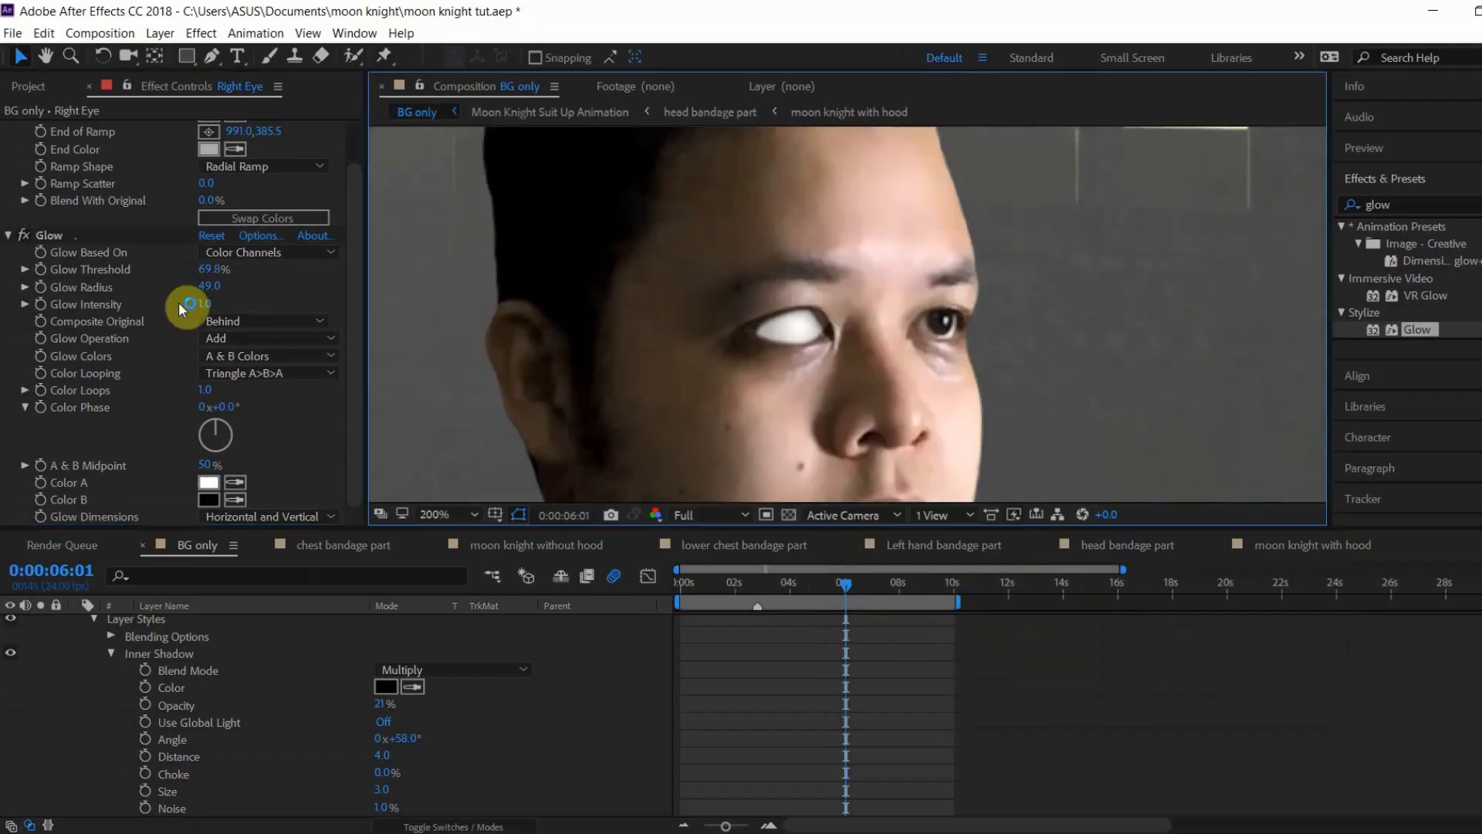
Step: Duplicate the Glow effect on the Right Eye layer and set the copy's threshold to 76.1% and radius to 53.0
left_click(25, 238)
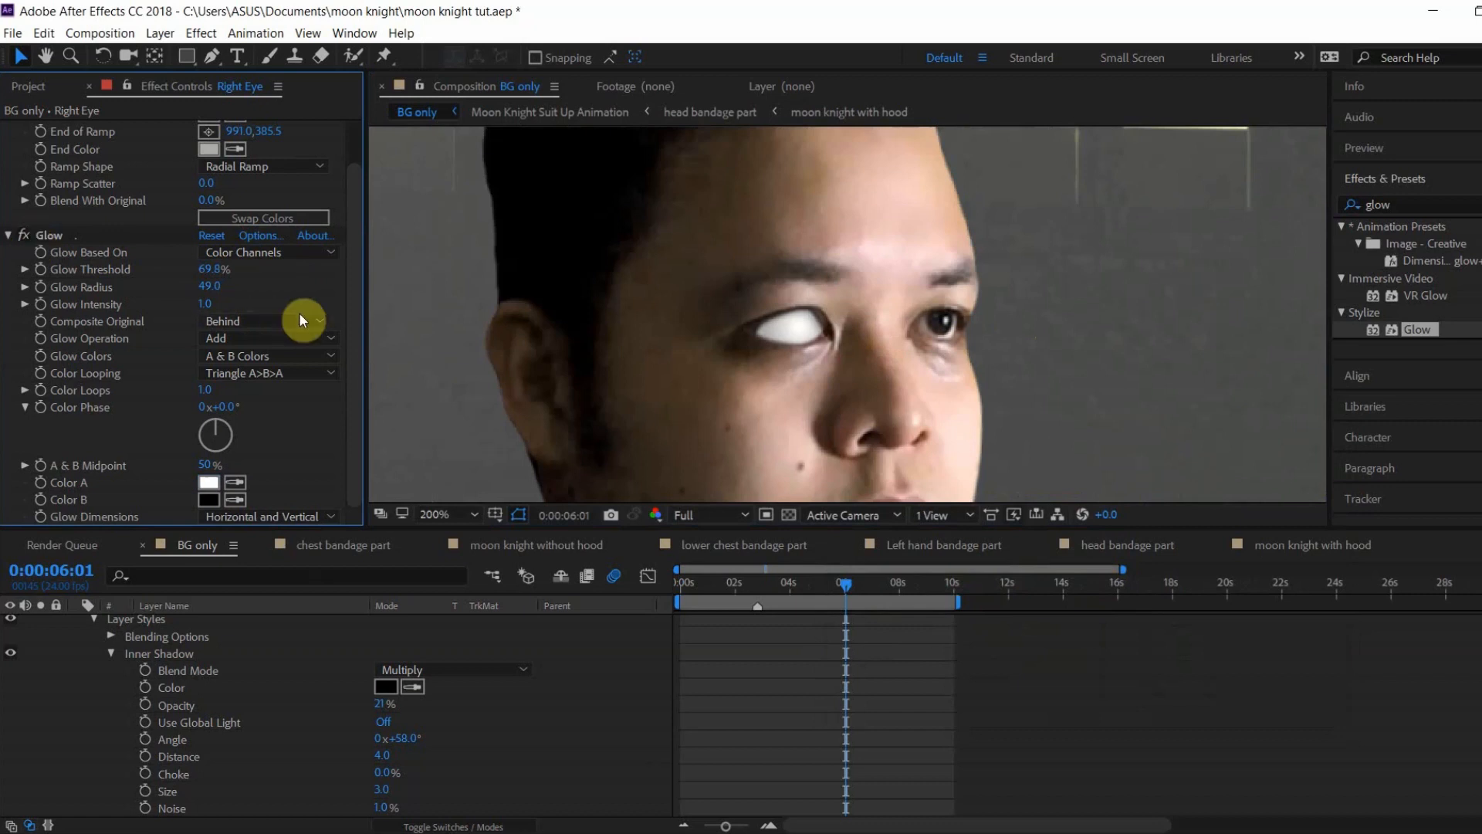
left_click(49, 236)
key("ctrl+d")
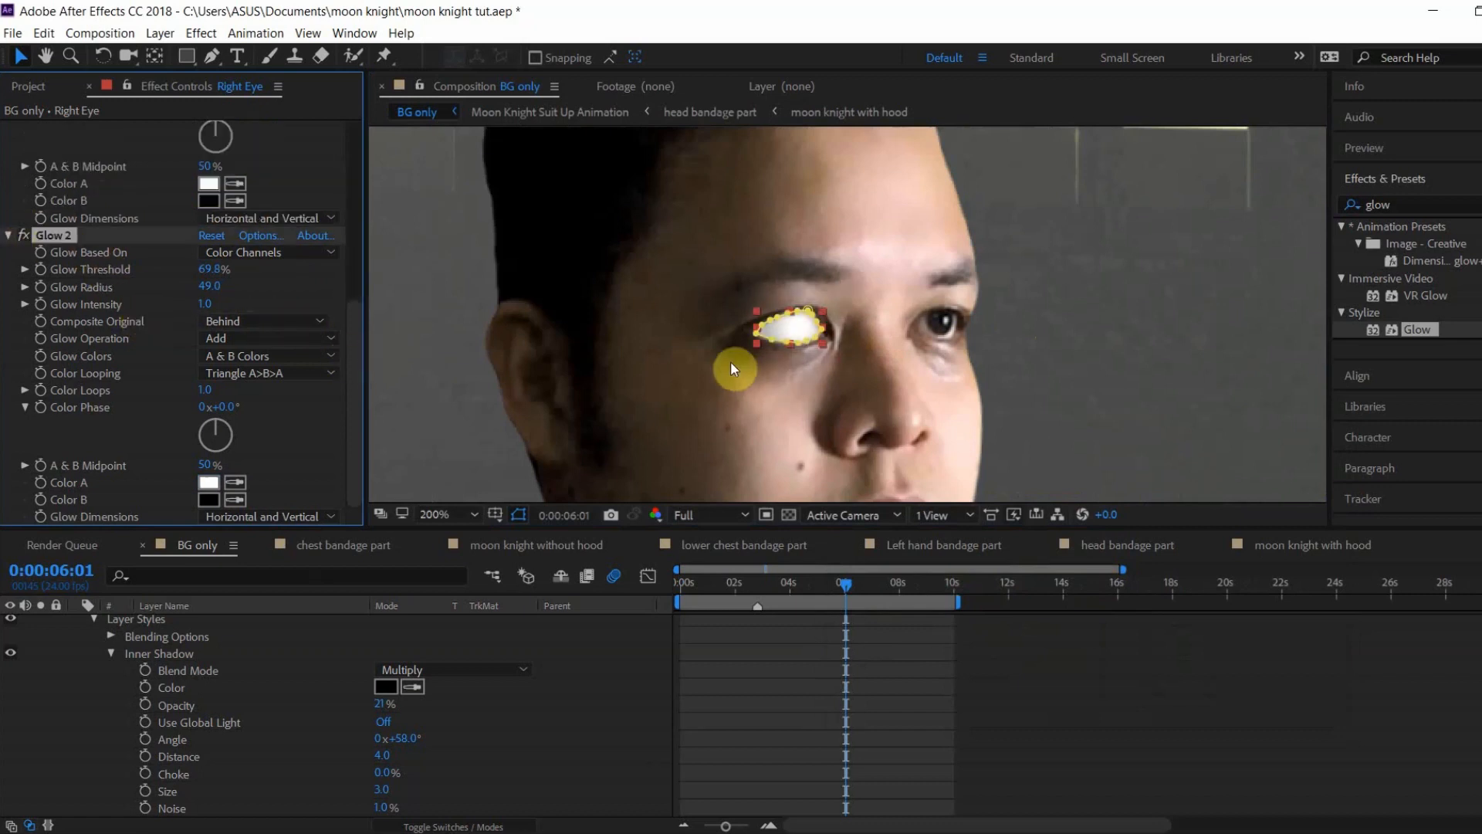
left_click_drag(201, 291, 330, 281)
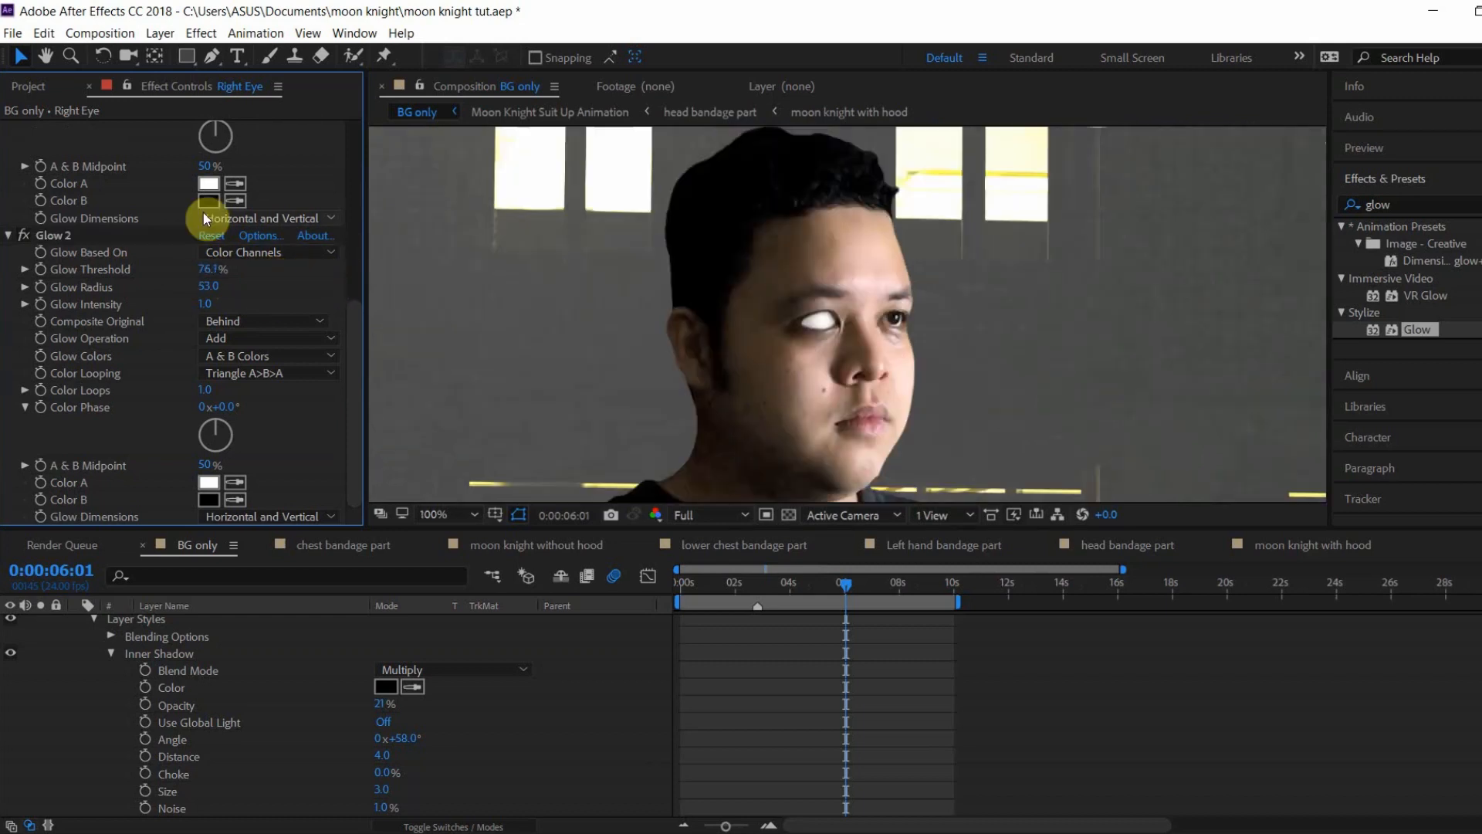
Step: Set Color B of the first Glow to gray C3C3C3 and Color B of Glow 2 to a light gray
left_click(206, 201)
left_click(842, 575)
left_click_drag(842, 575, 825, 514)
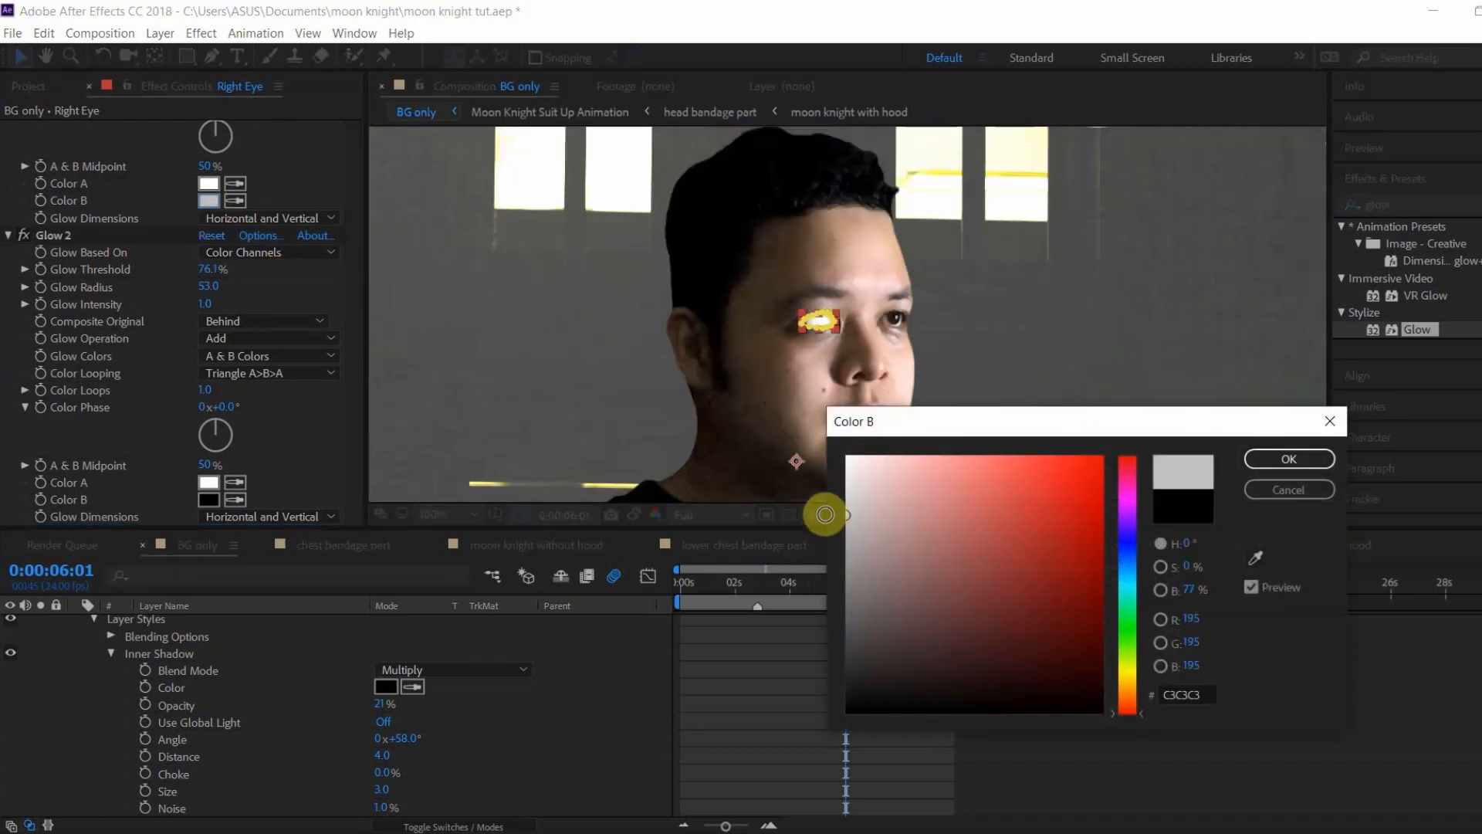
left_click(1309, 465)
left_click(209, 499)
left_click_drag(1026, 563, 805, 479)
left_click(1323, 452)
left_click(25, 234)
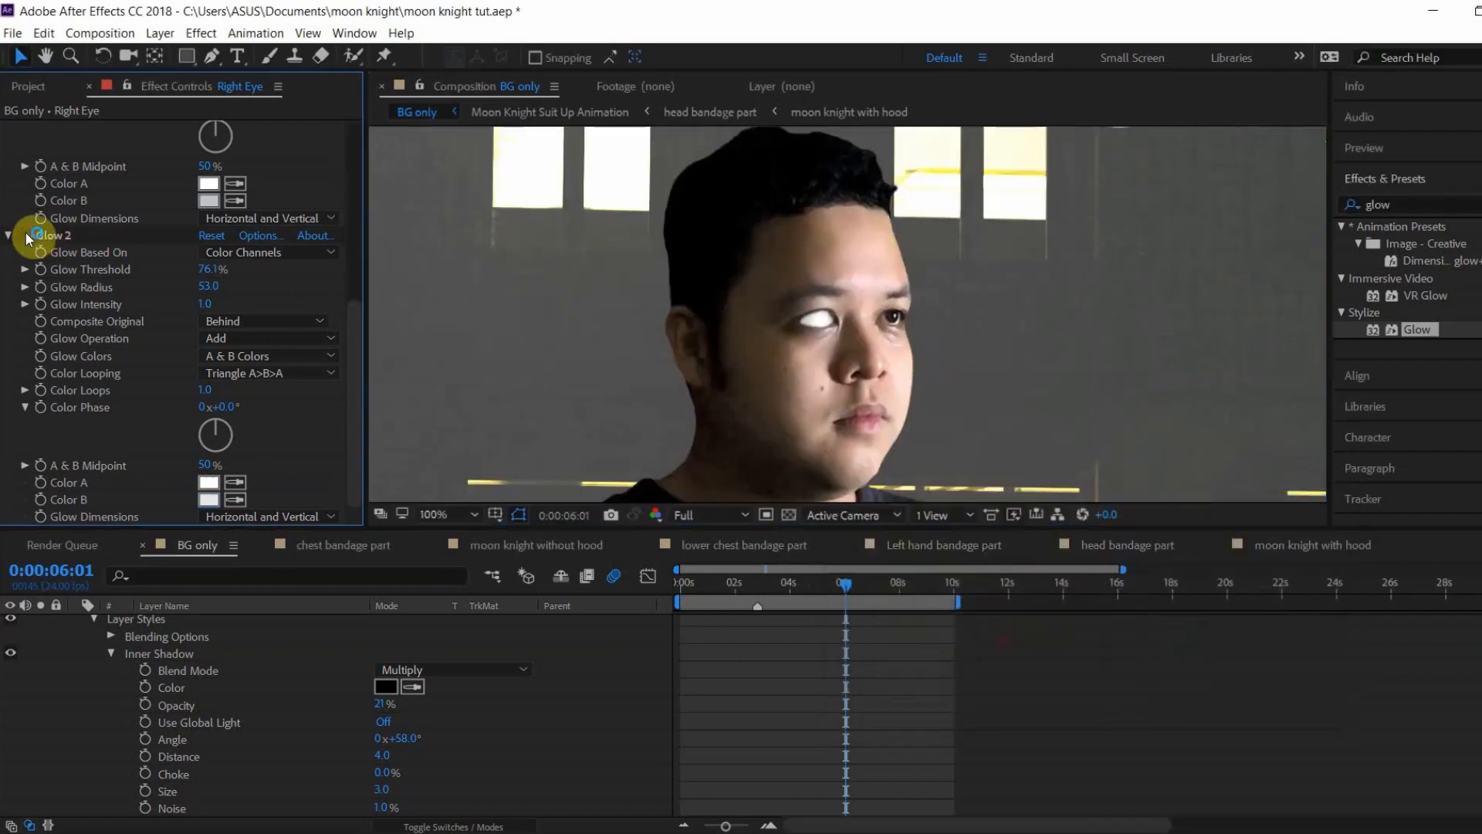
scroll(803, 378, "down", 2)
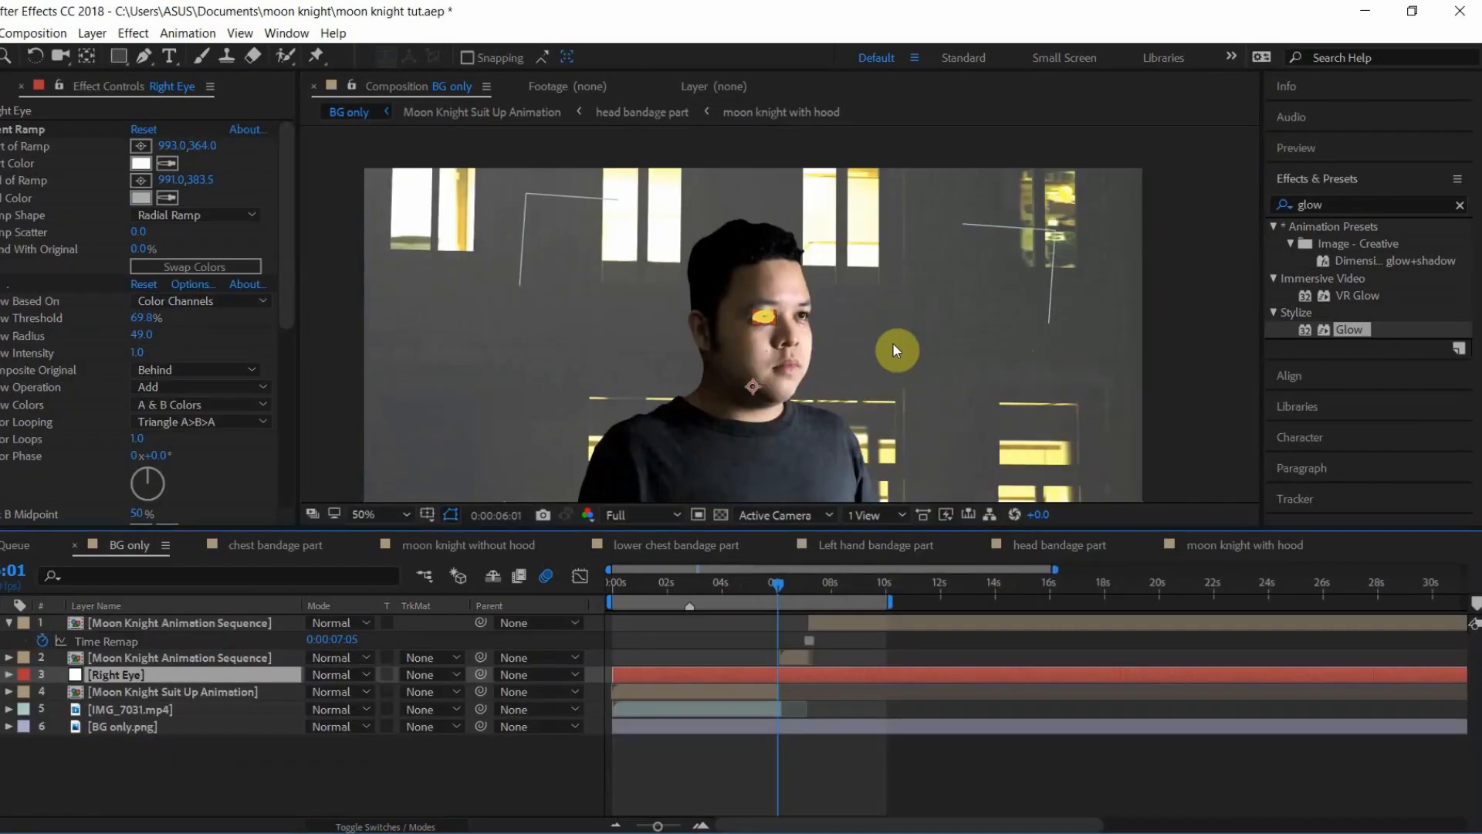
Step: Deselect the Right Eye layer and add a null object to the BG only composition
left_click_drag(789, 345, 772, 345)
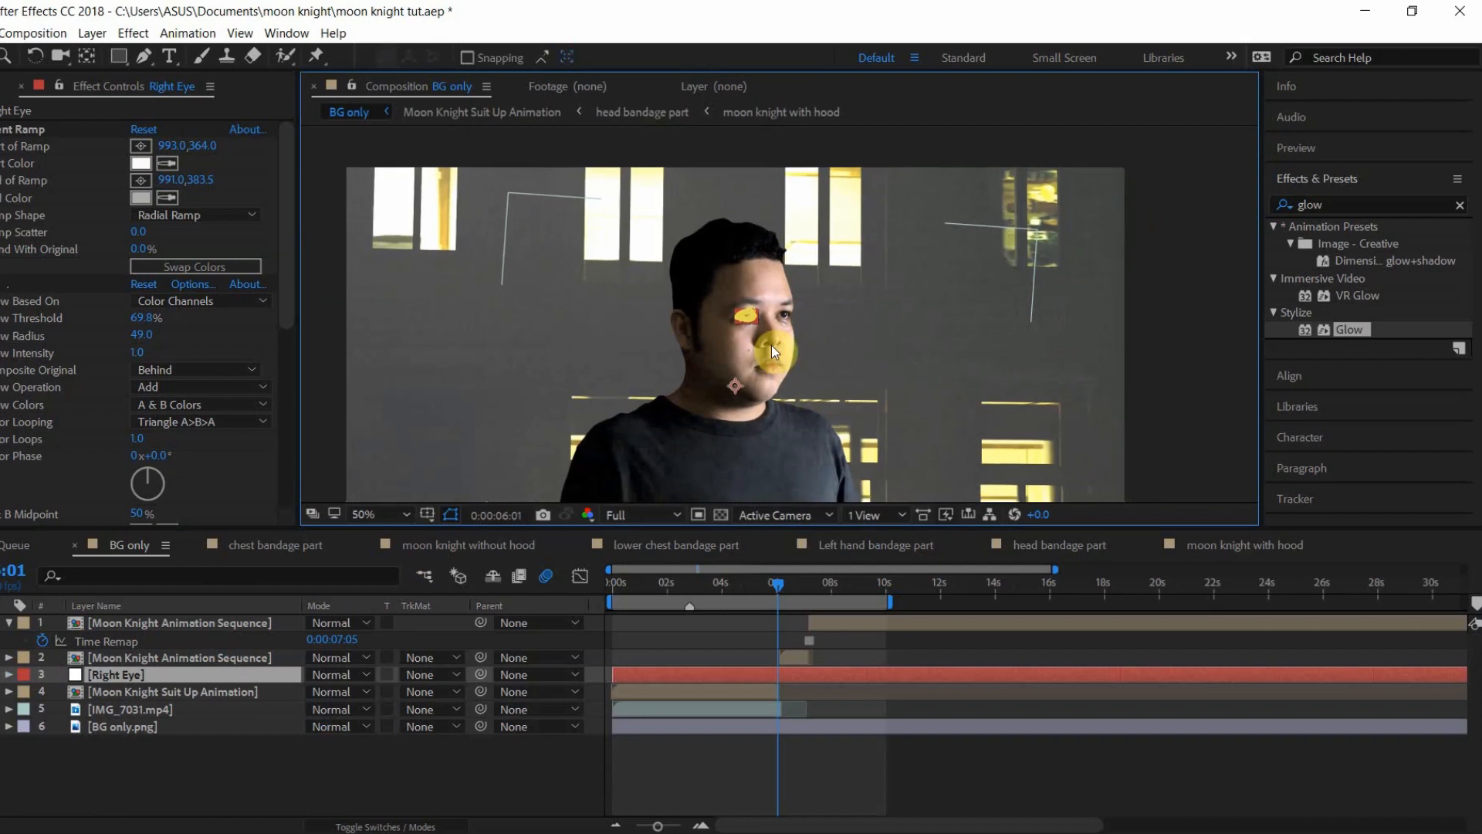
left_click(1165, 316)
left_click(809, 335)
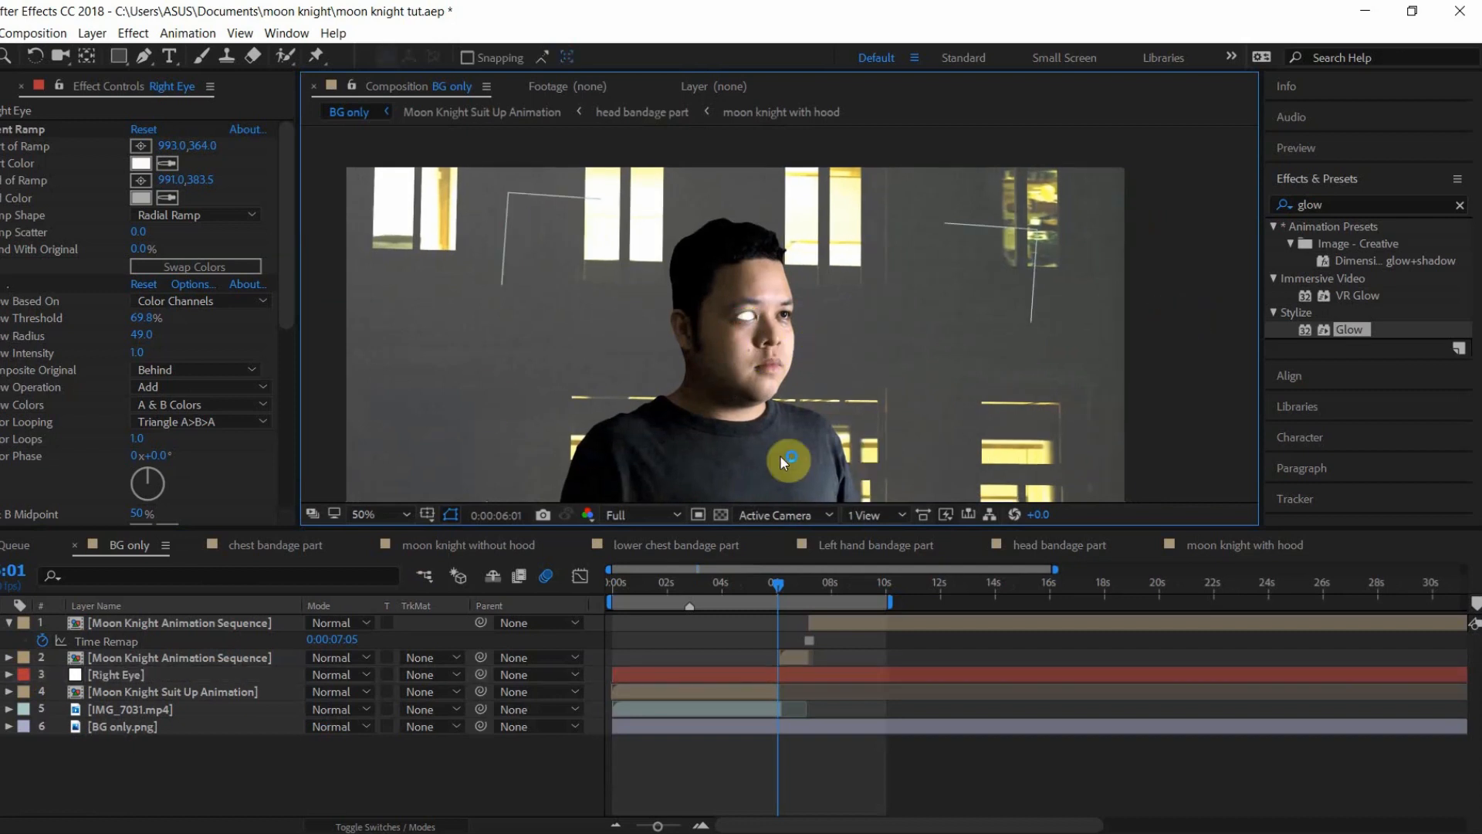
left_click(92, 32)
mouse_move(202, 61)
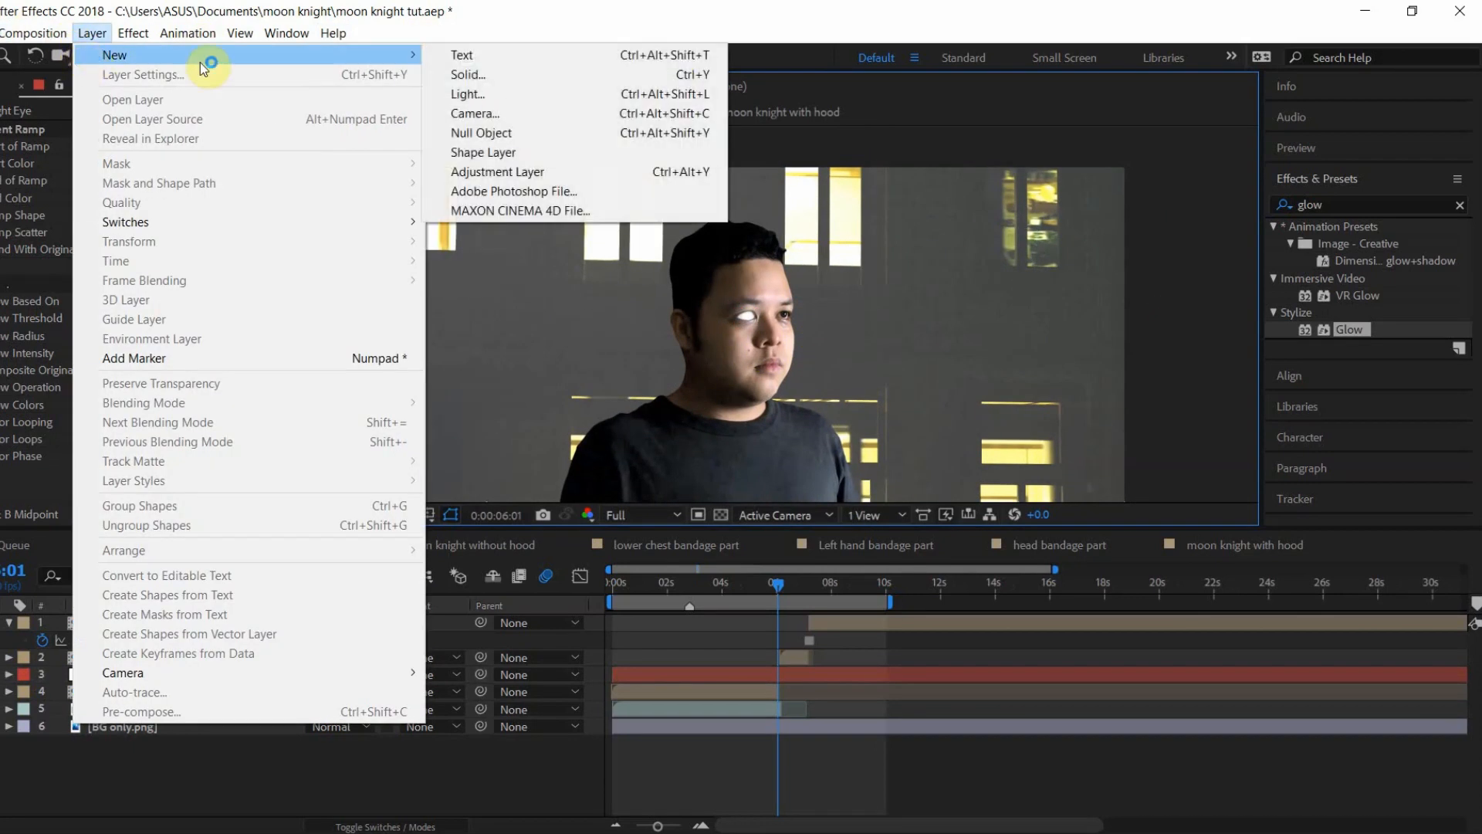
left_click(502, 136)
left_click(827, 332)
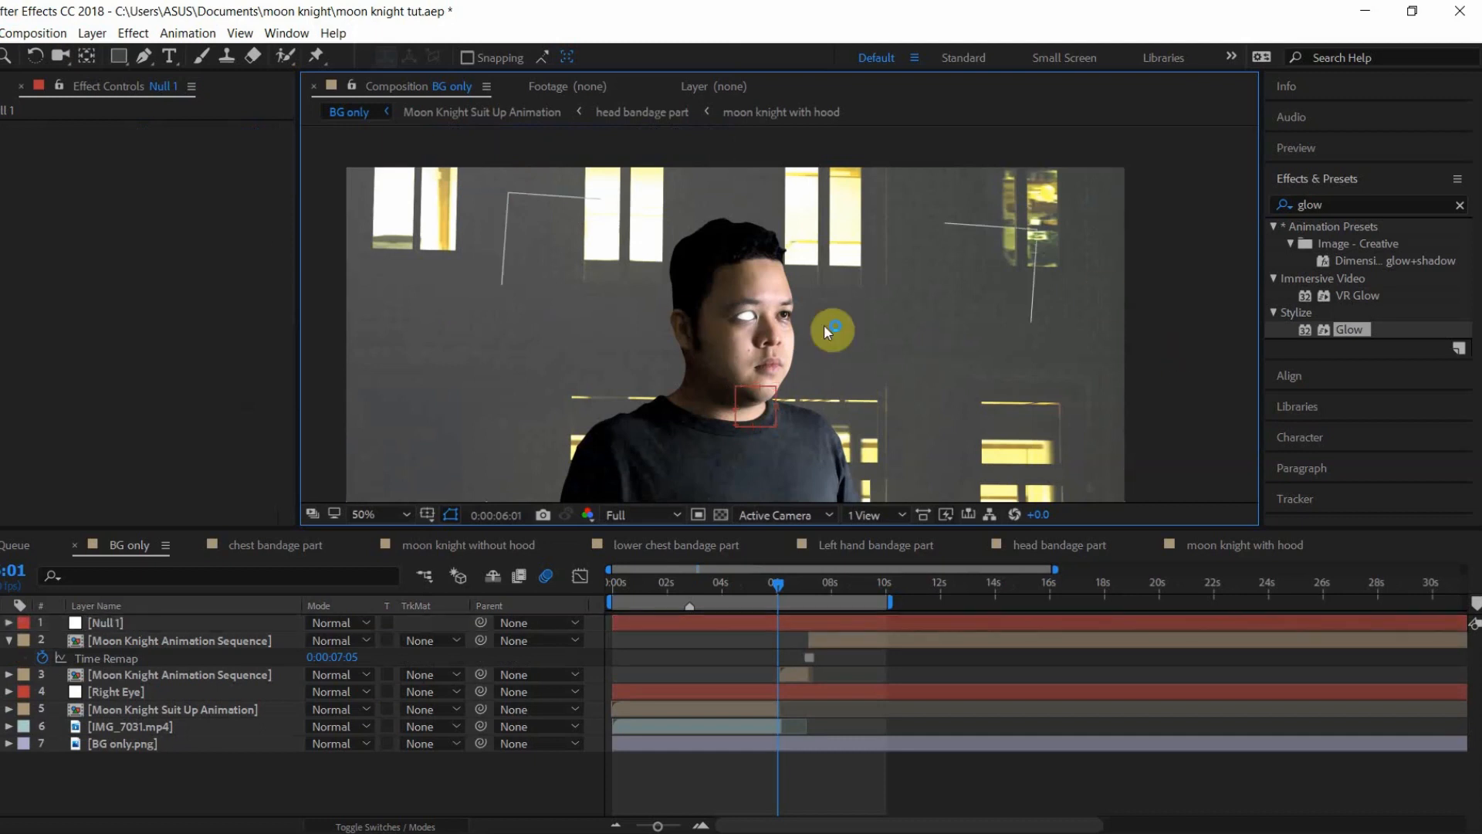
Step: Start a motion track on IMG_7031.mp4 and place Track Point 1 on the inner corner of the whitened eye at 0:00:06:01
left_click(130, 726)
left_click(1358, 498)
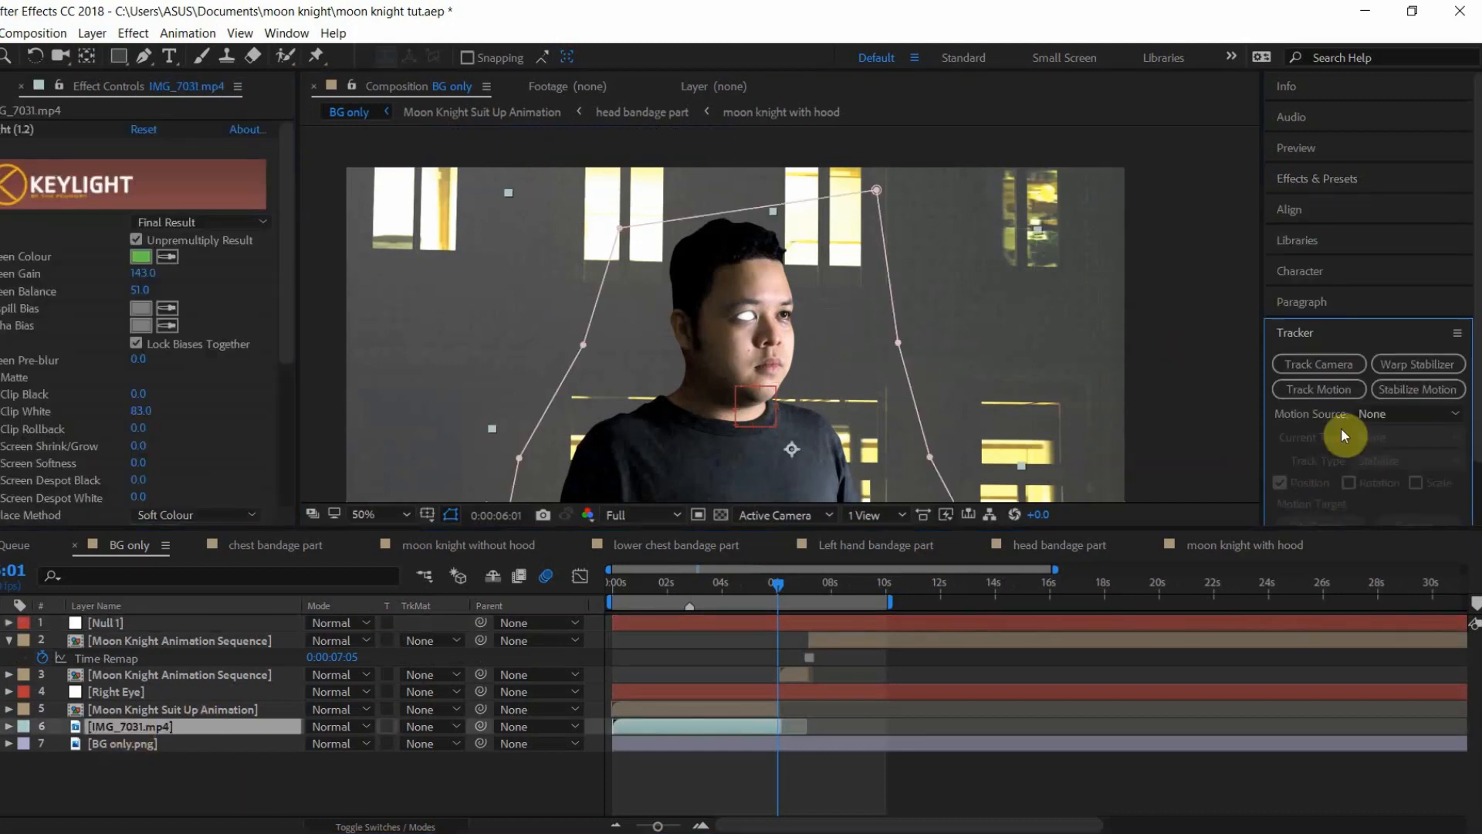
left_click(1340, 391)
scroll(843, 271, "up", 2)
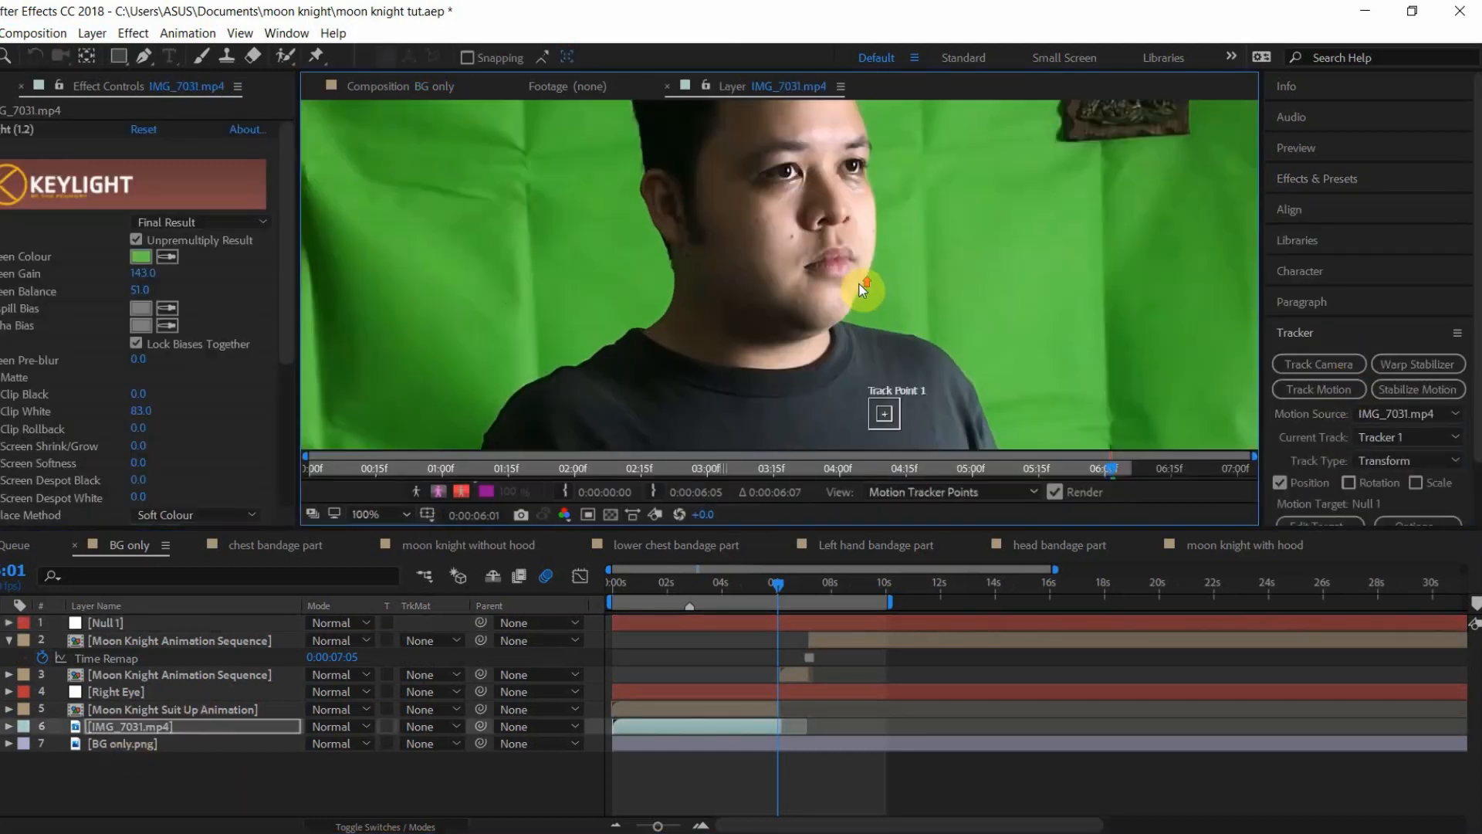
left_click_drag(887, 410, 857, 244)
scroll(859, 239, "up", 2)
left_click_drag(897, 344, 804, 146)
left_click_drag(768, 232, 866, 415)
left_click_drag(874, 335, 826, 185)
scroll(809, 275, "down", 1)
scroll(797, 284, "up", 1)
left_click_drag(1478, 357, 1477, 421)
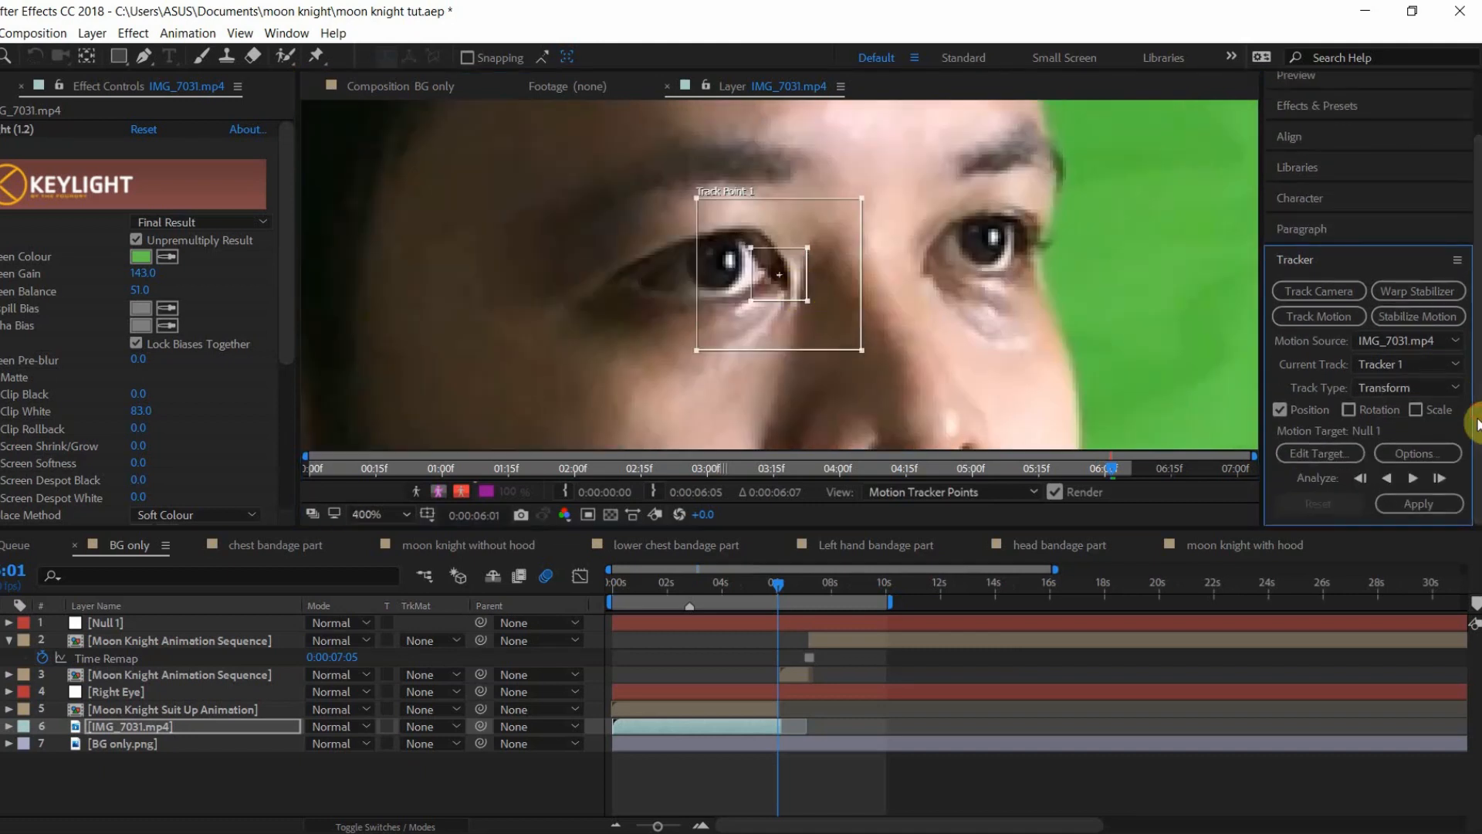
Step: Analyze the track backward from 0:00:06:01 and stop it at 0:00:01:22
left_click(1386, 479)
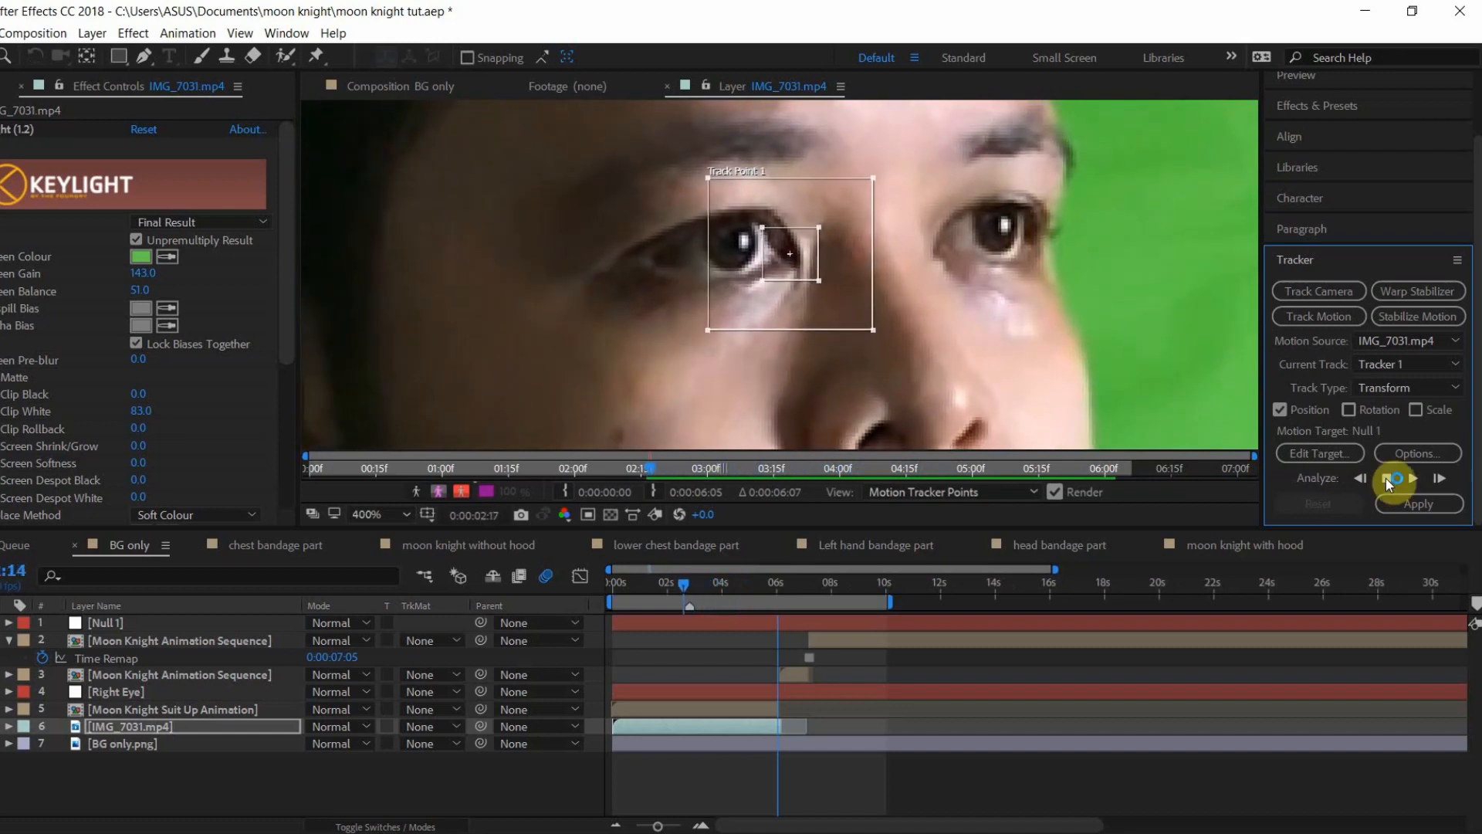
left_click(1386, 478)
scroll(830, 288, "down", 2)
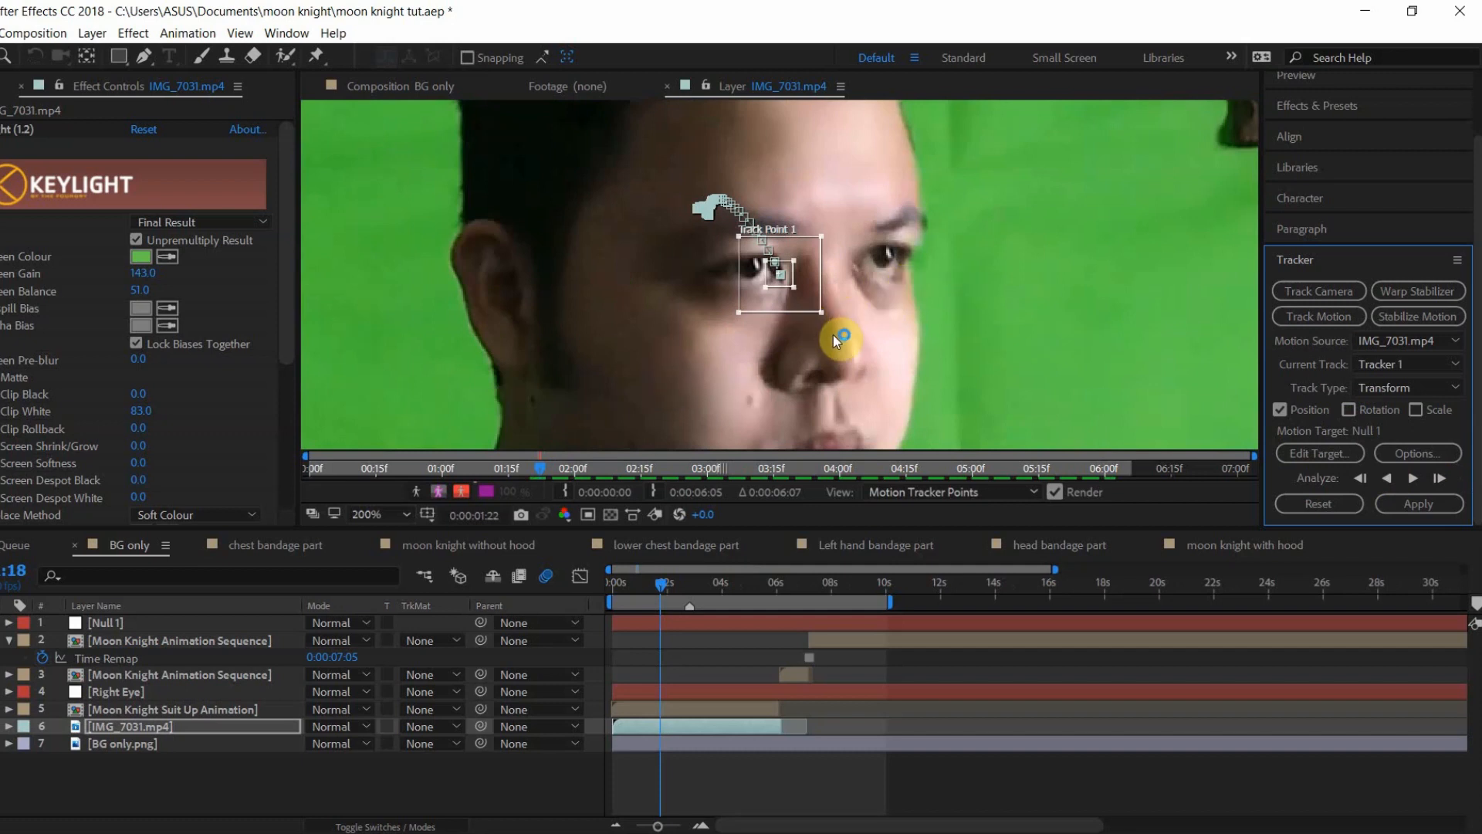
Step: Set Null 1 as the motion target and apply the tracking data in X and Y
left_click(1302, 453)
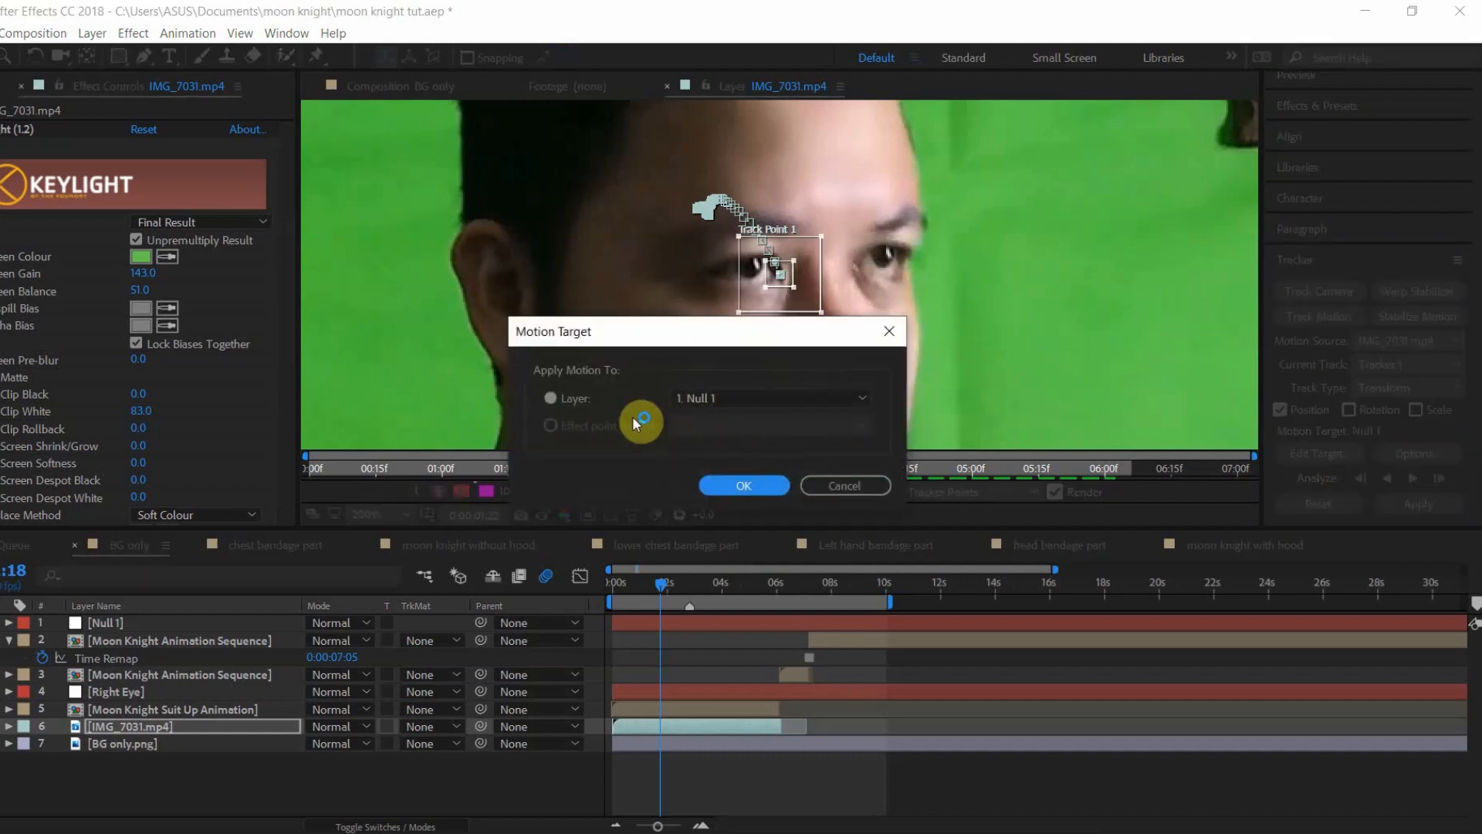
left_click(743, 485)
key("period")
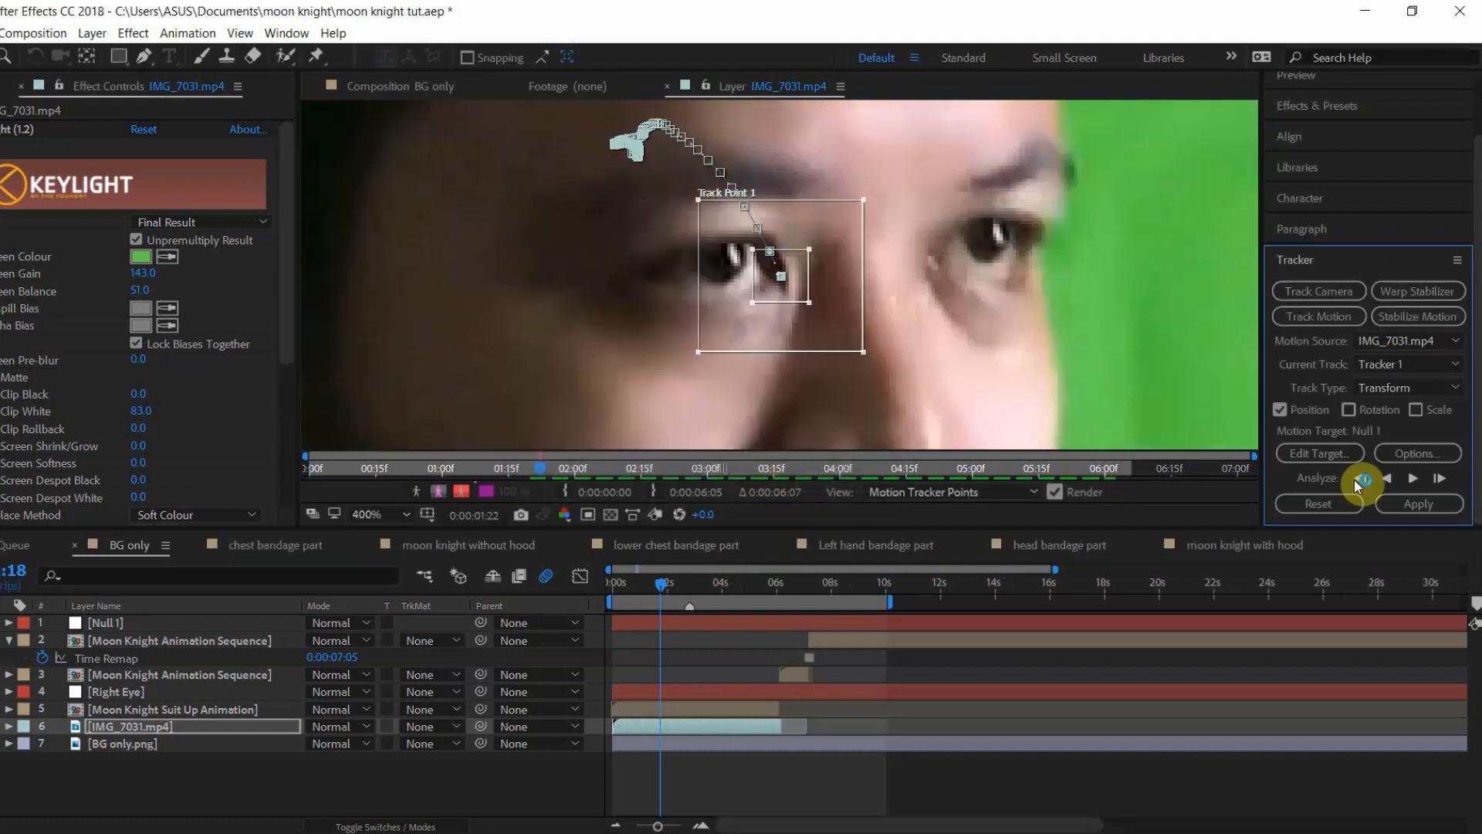
left_click(1409, 505)
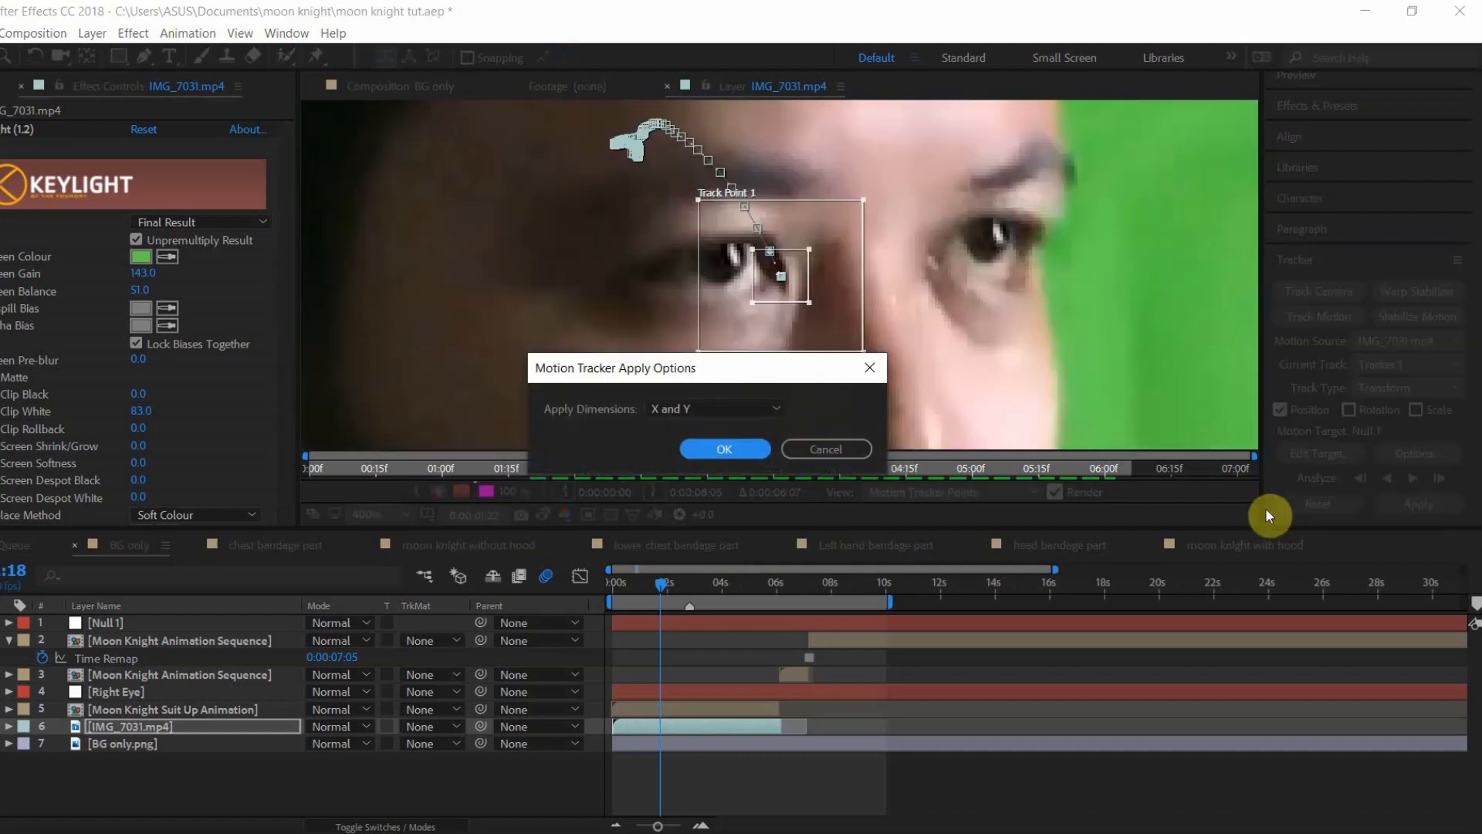
left_click(739, 453)
scroll(729, 461, "up", 3)
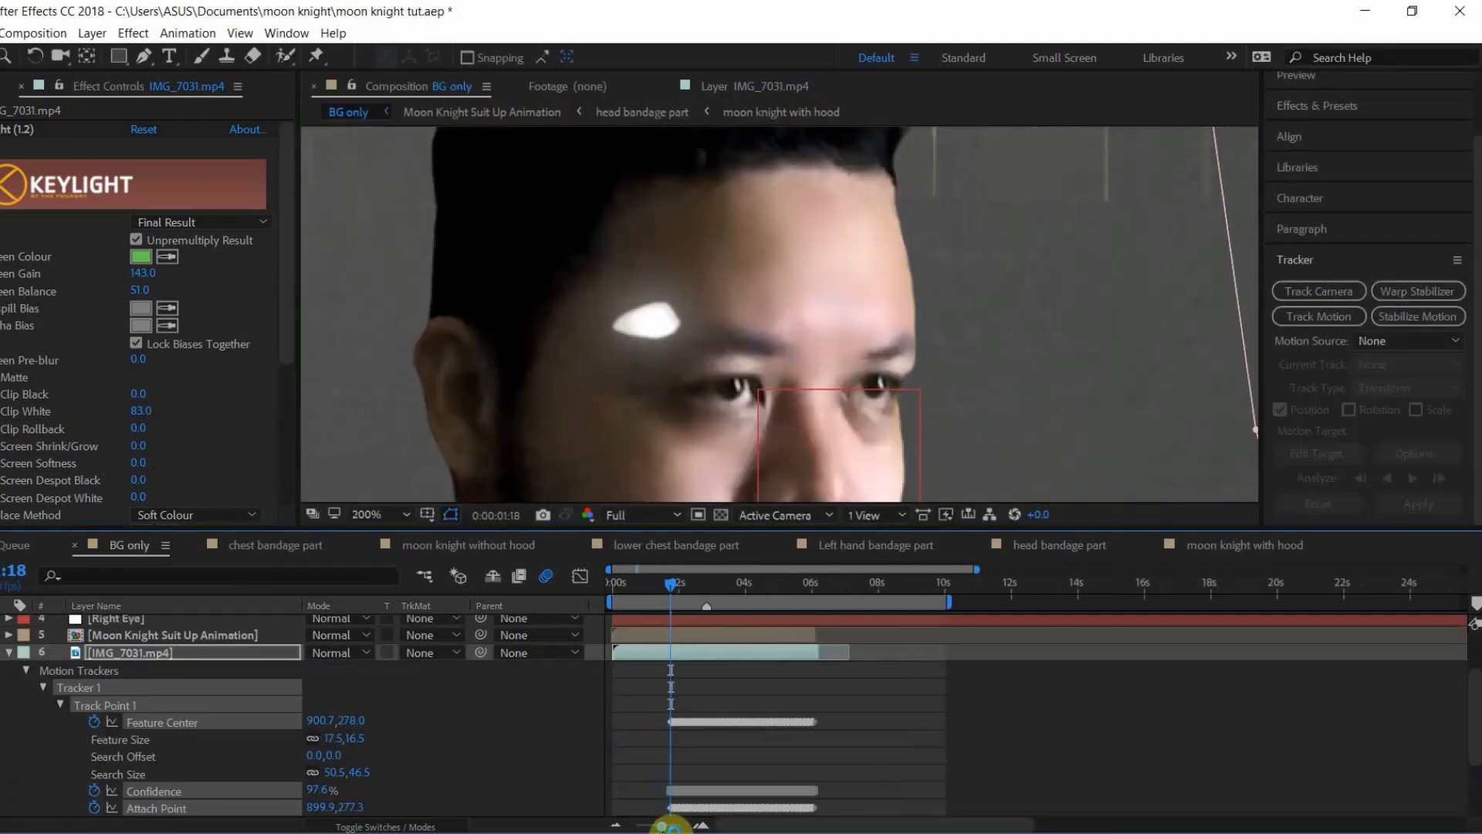
Step: Reveal the keyframes of Null 1, go to 0:00:06:01 and parent the Right Eye layer to Null 1
left_click_drag(657, 824, 675, 824)
scroll(193, 693, "up", 3)
left_click(196, 622)
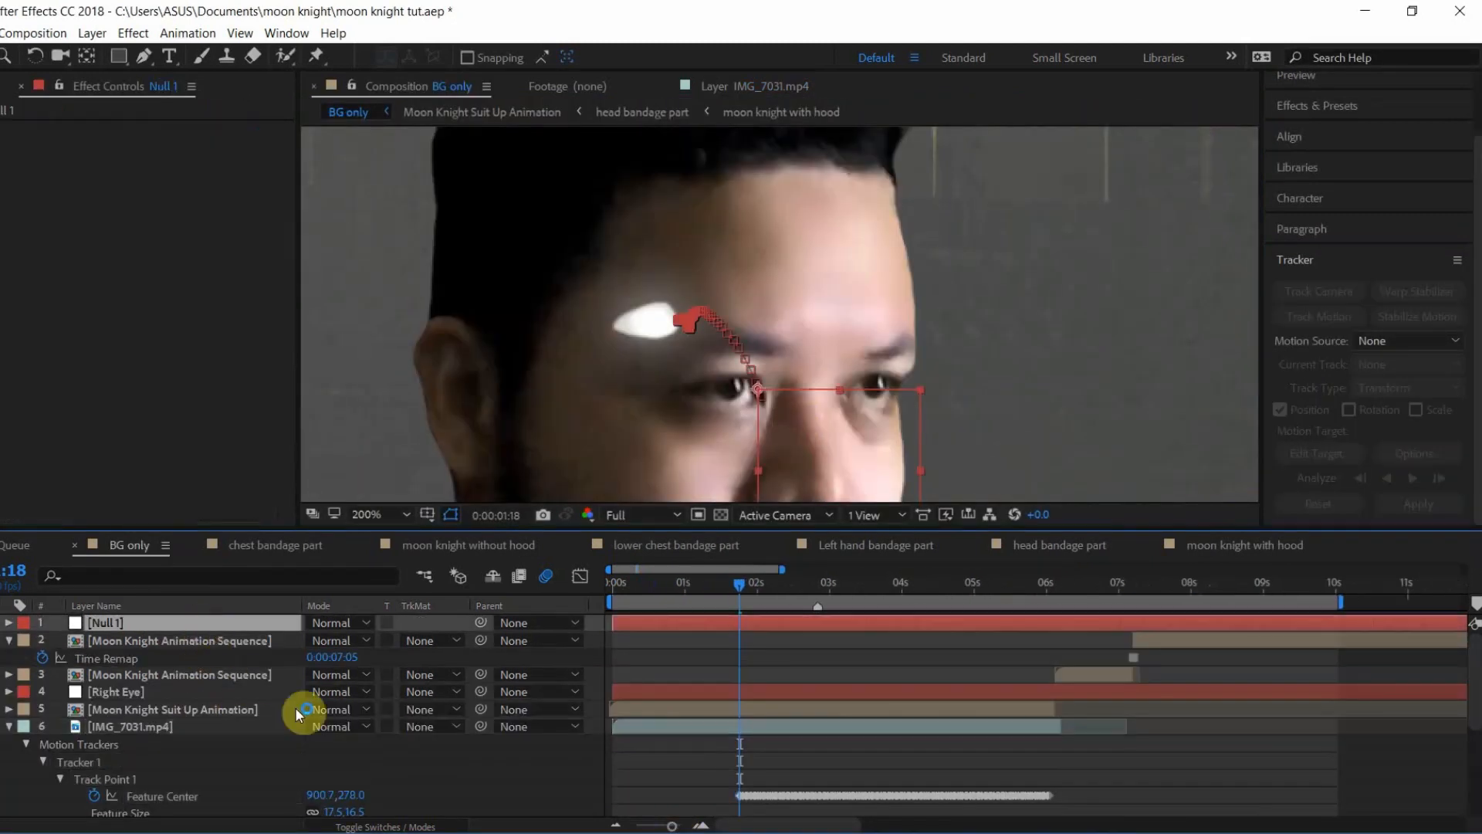
key("u")
left_click(1043, 587)
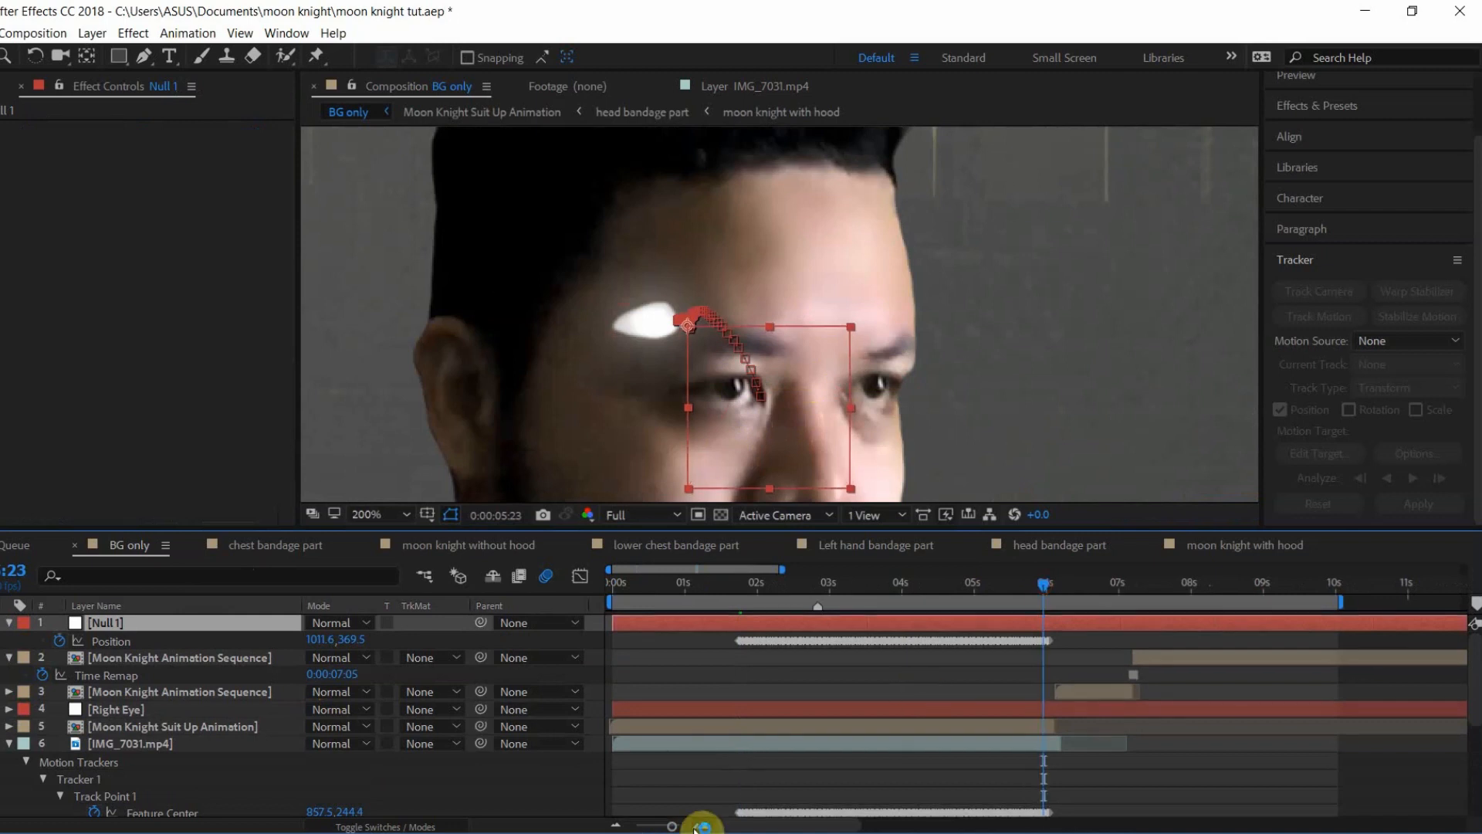
triple_click(699, 825)
left_click(1067, 591)
left_click_drag(1067, 593, 1087, 594)
left_click(649, 316)
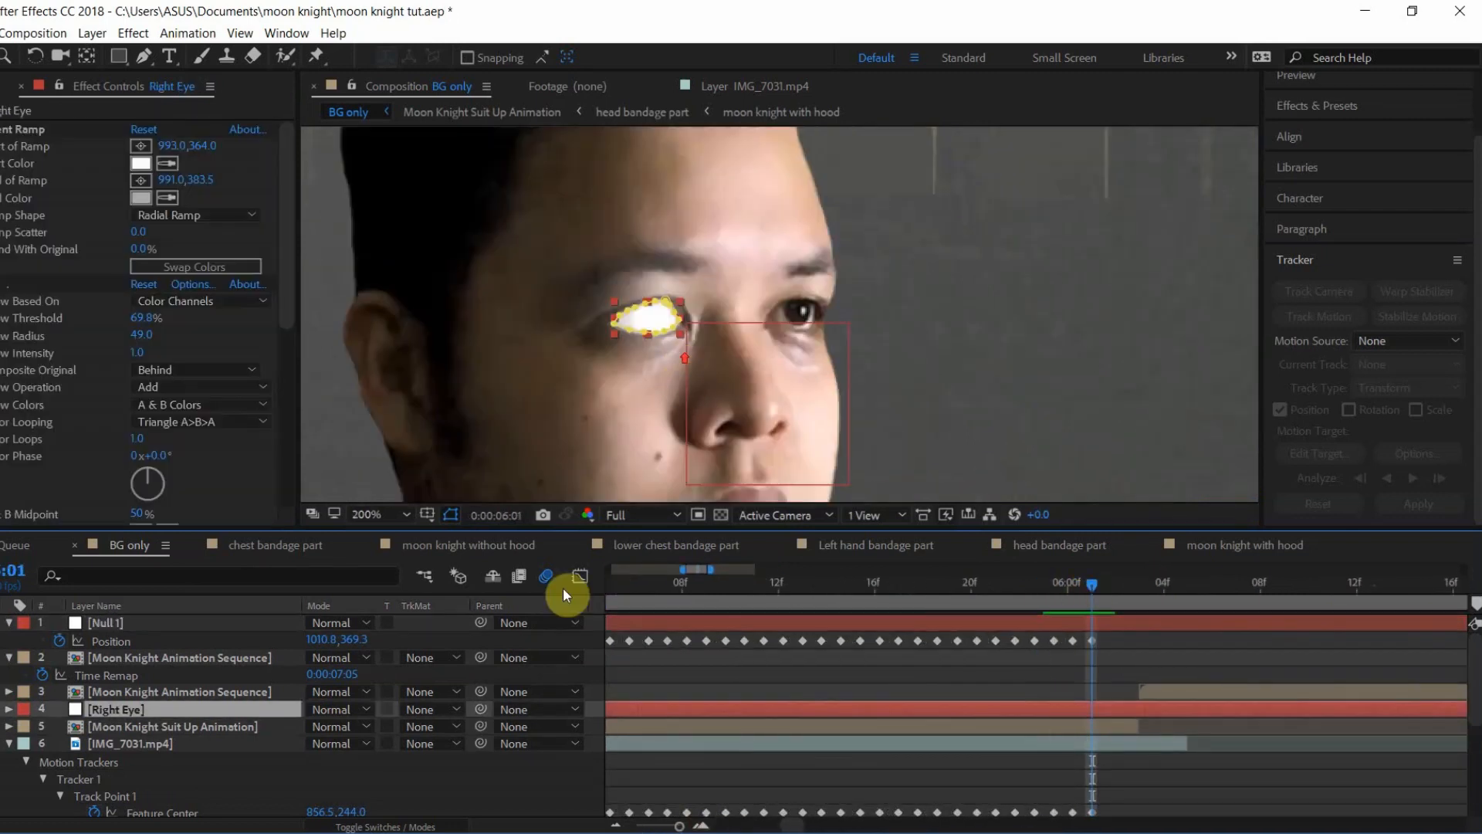
left_click_drag(481, 709, 218, 627)
Step: Set the preview resolution to Half and check the white eye's tracking at 0:00:01:18
left_click(641, 514)
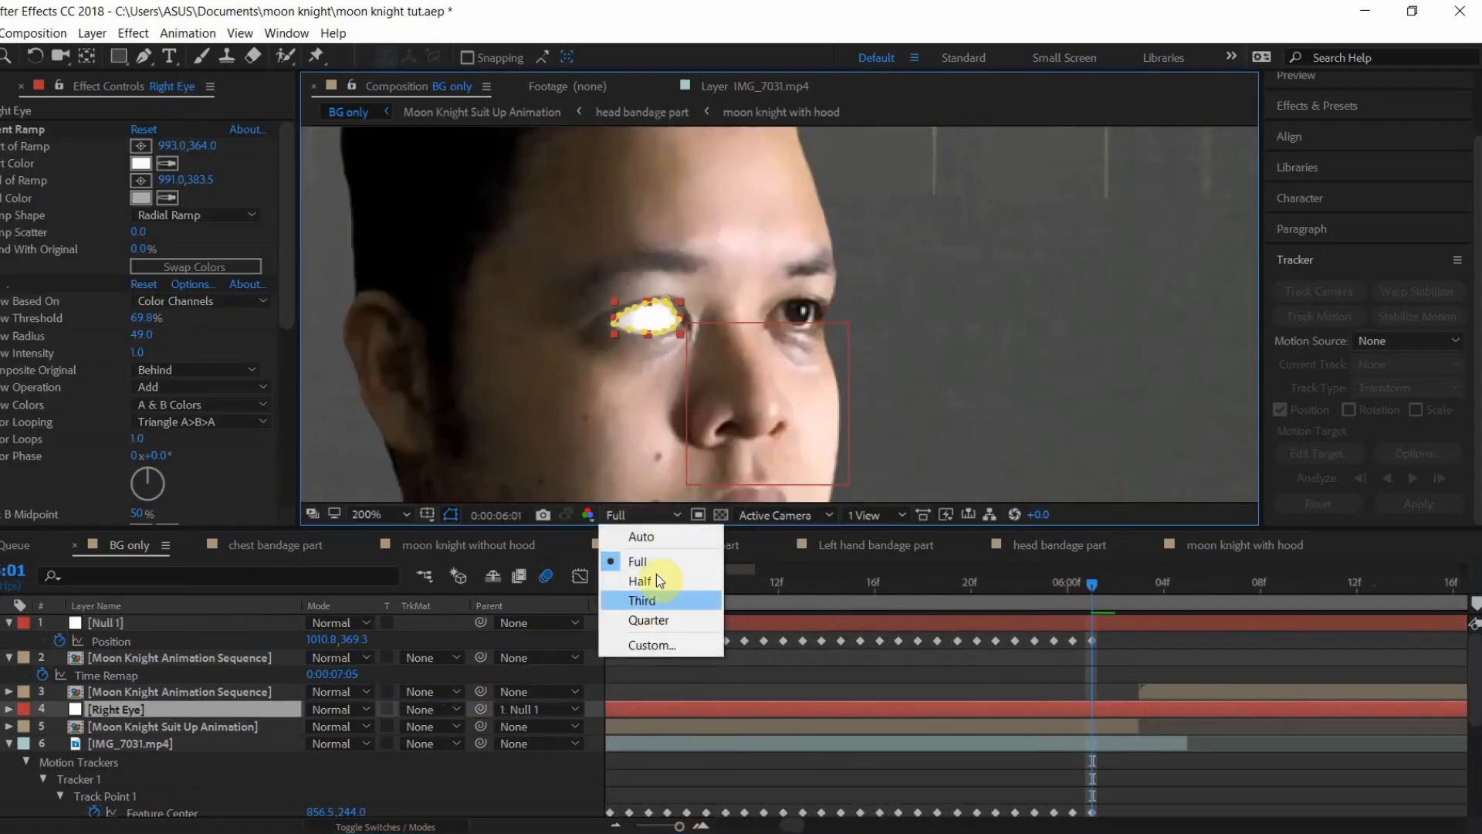
left_click(654, 580)
scroll(744, 272, "down", 1)
left_click_drag(680, 825, 663, 825)
left_click(667, 583)
left_click(1128, 346)
scroll(1119, 347, "up", 1)
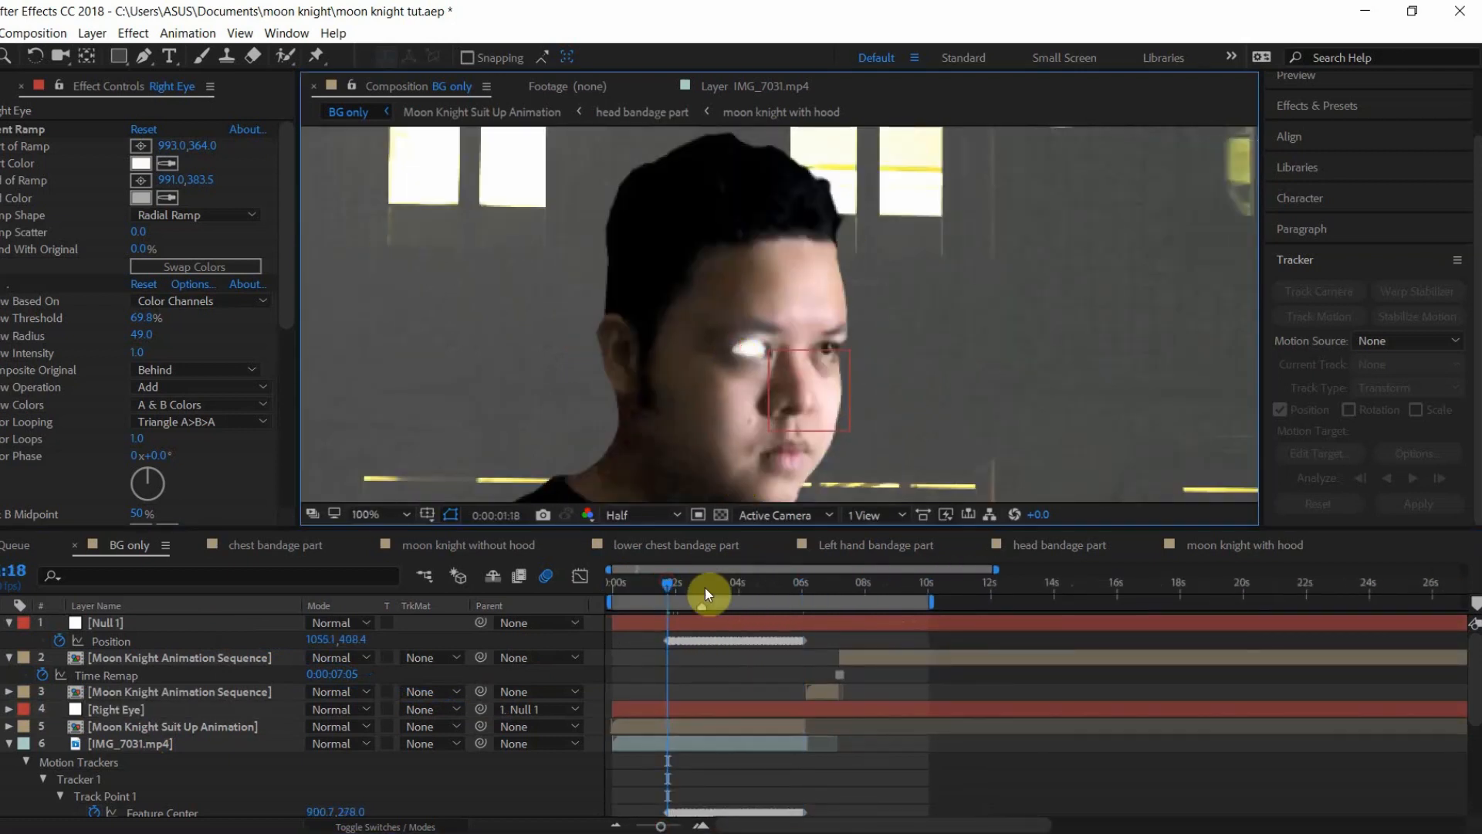
Step: Keyframe a fade-in of the Right Eye layer's opacity, from 0% at 0:00:01:23 to 100% shortly after two seconds, and preview it
left_click_drag(669, 584, 677, 585)
left_click(178, 708)
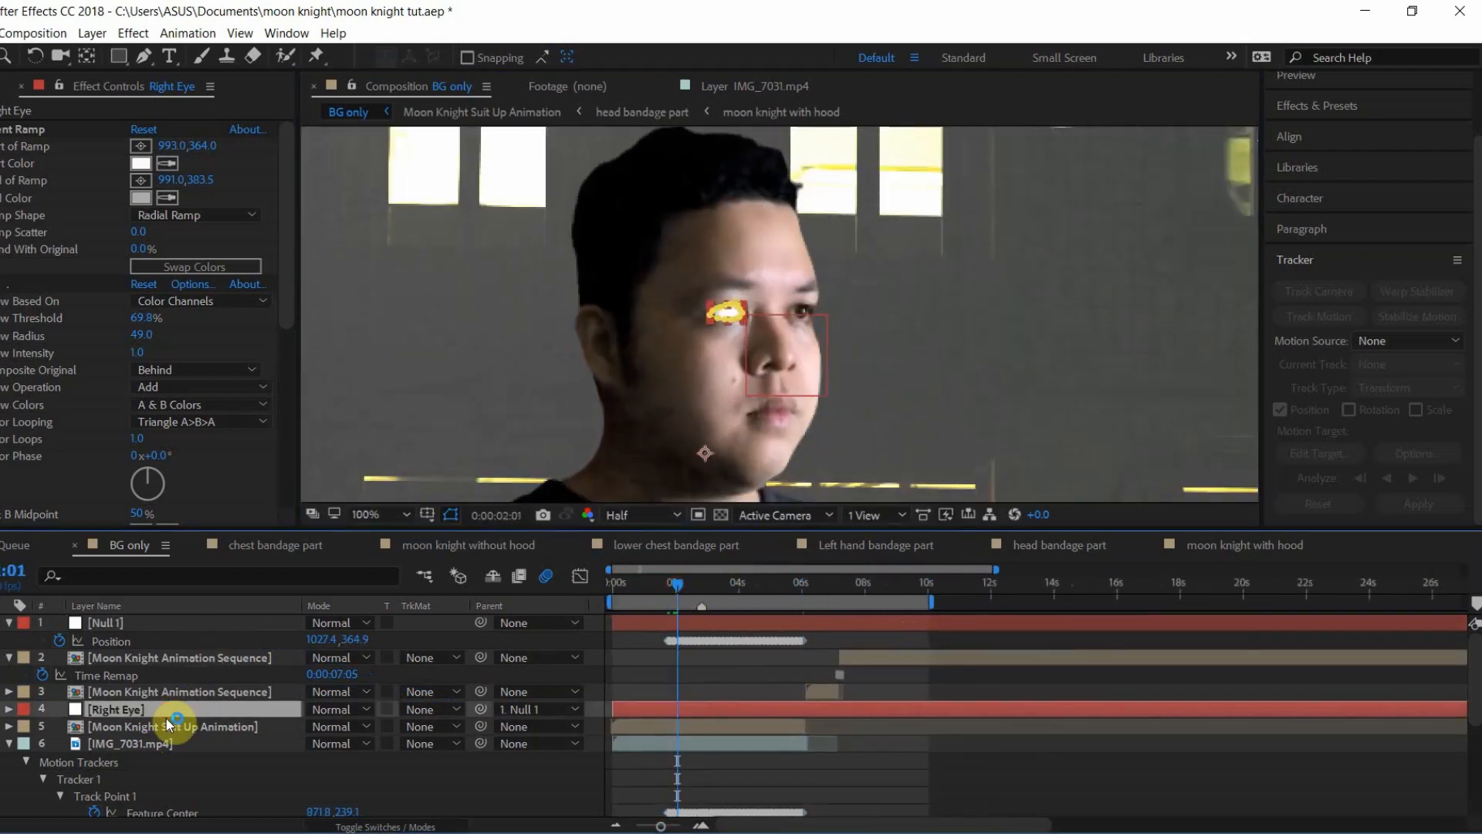
key("t")
left_click_drag(662, 827, 674, 825)
left_click_drag(840, 582, 832, 592)
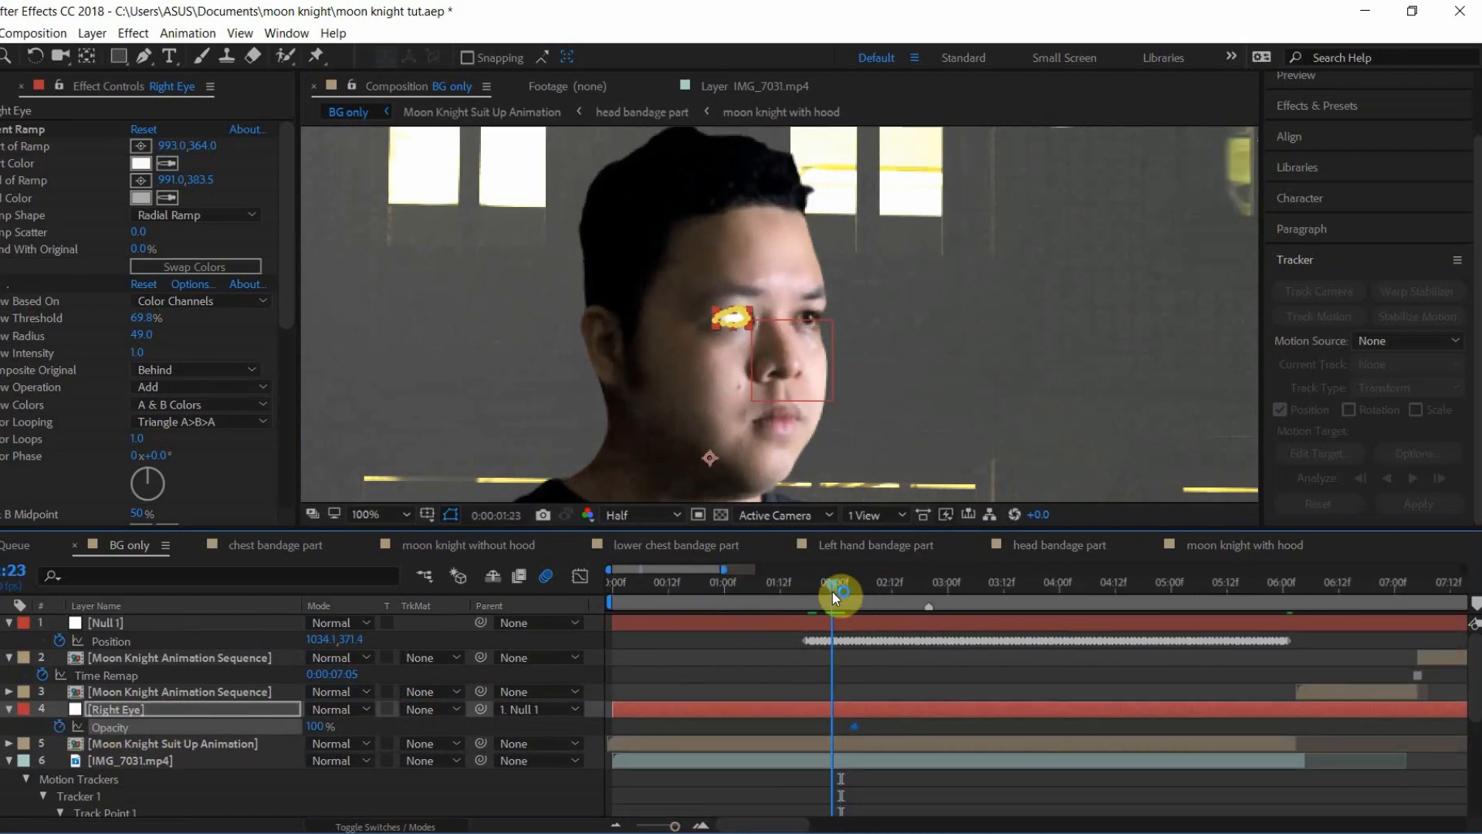
left_click_drag(330, 729, 205, 729)
scroll(986, 305, "down", 4)
scroll(907, 334, "up", 2)
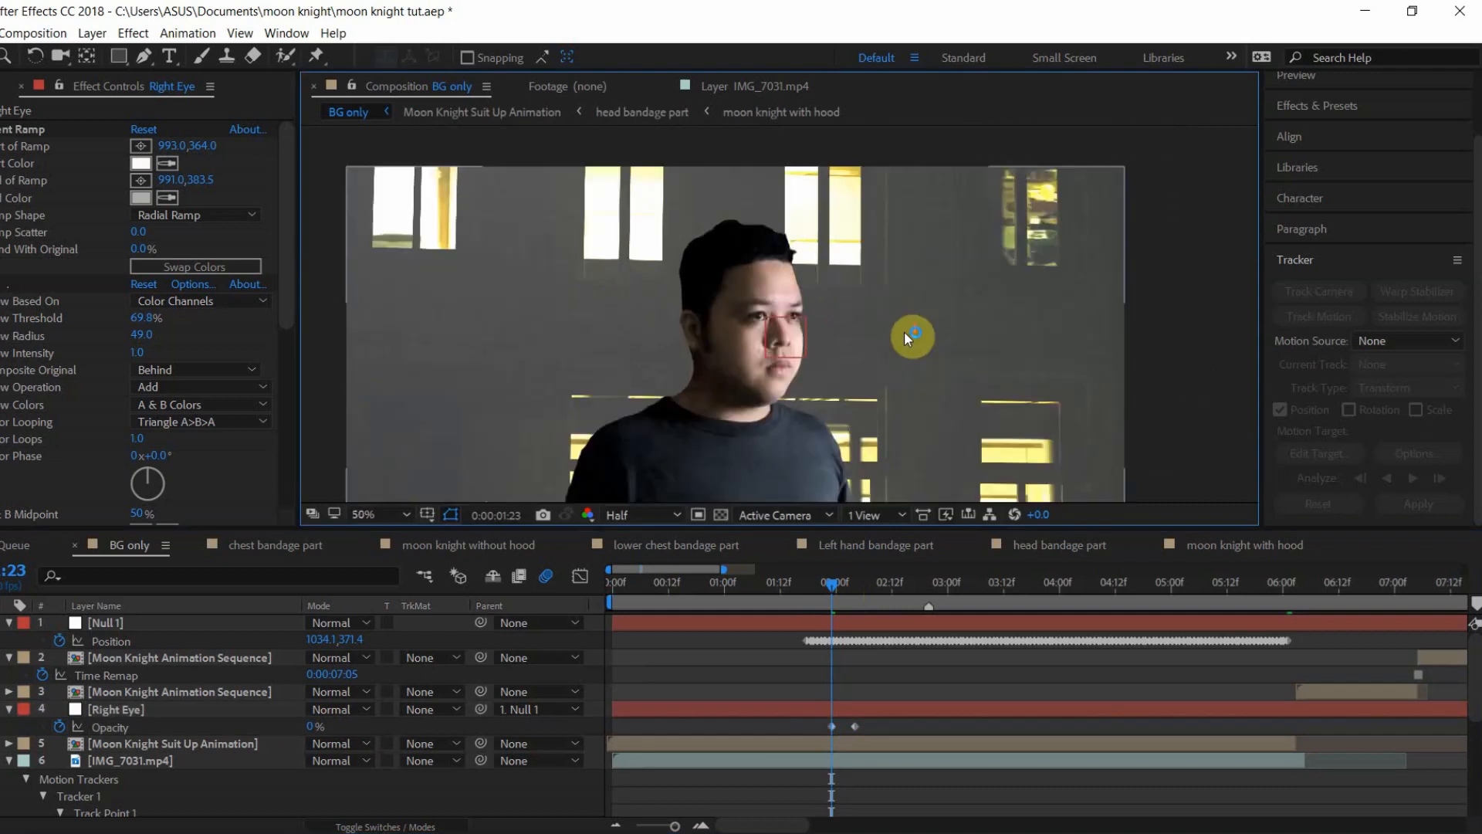
key("space")
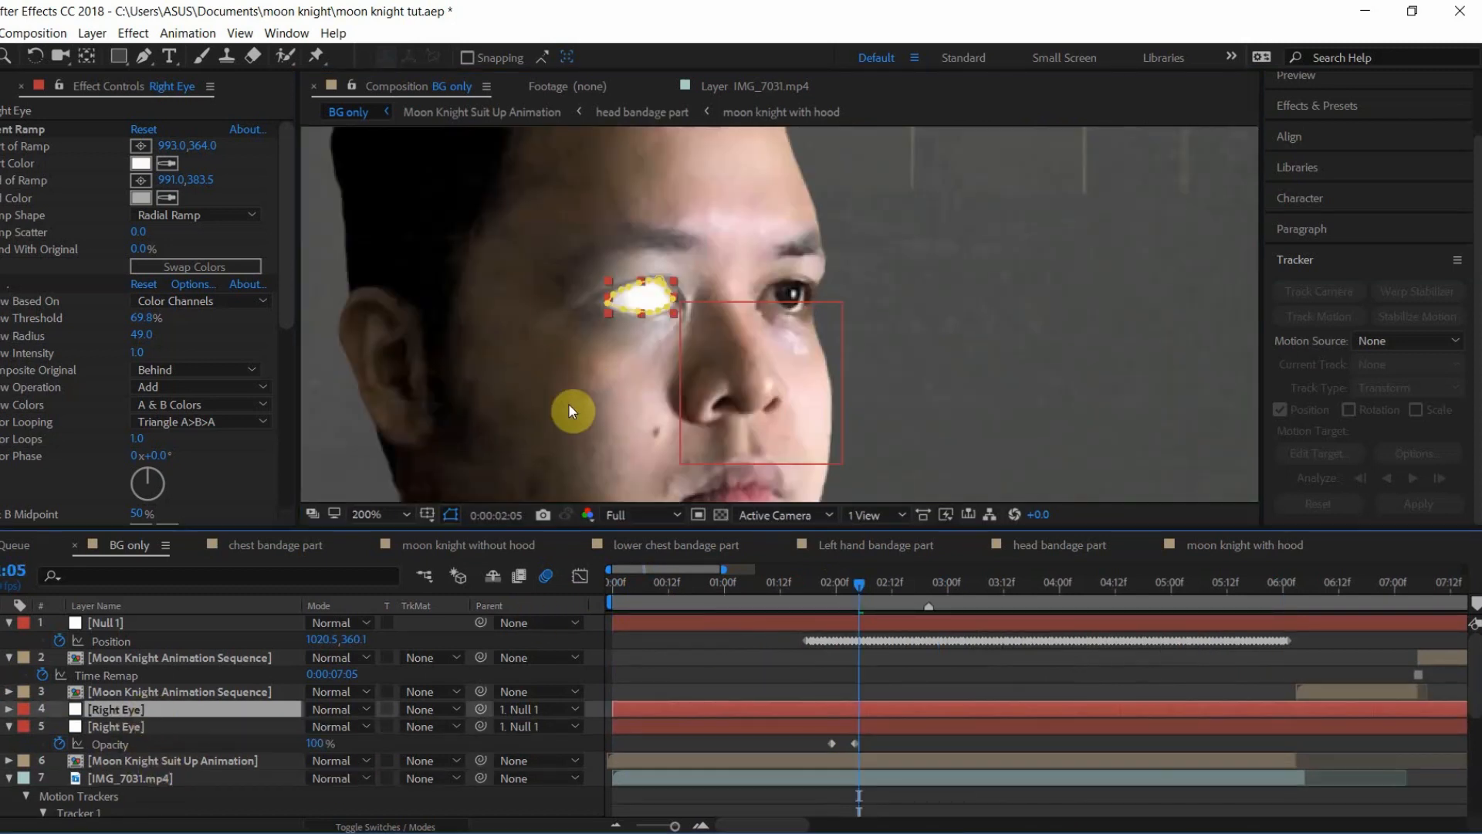
Step: Move the duplicated Right Eye layer onto the actor's other eye and lower its opacity to 0% at 0:00:02:05
left_click_drag(656, 297, 788, 291)
key("t")
left_click_drag(315, 727, 194, 720)
scroll(816, 274, "up", 2)
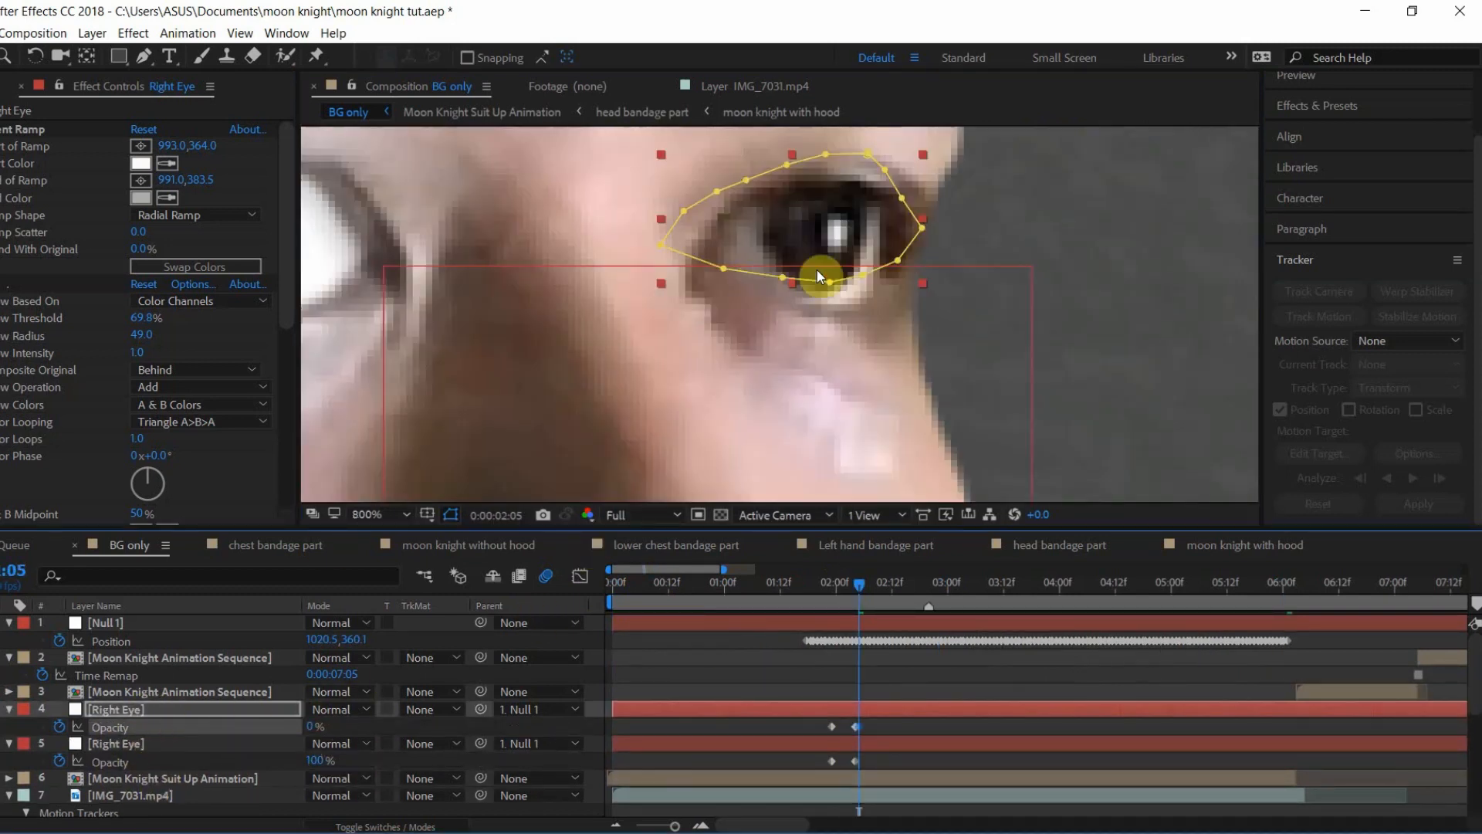
Step: Adjust the duplicated layer's mask outline to fit the shape of the actor's left eye
mouse_move(767, 293)
left_mouse_down()
mouse_move(739, 379)
mouse_move(843, 371)
mouse_move(867, 270)
mouse_move(764, 257)
mouse_move(693, 330)
left_mouse_up()
left_click(702, 363)
left_click_drag(794, 272, 792, 267)
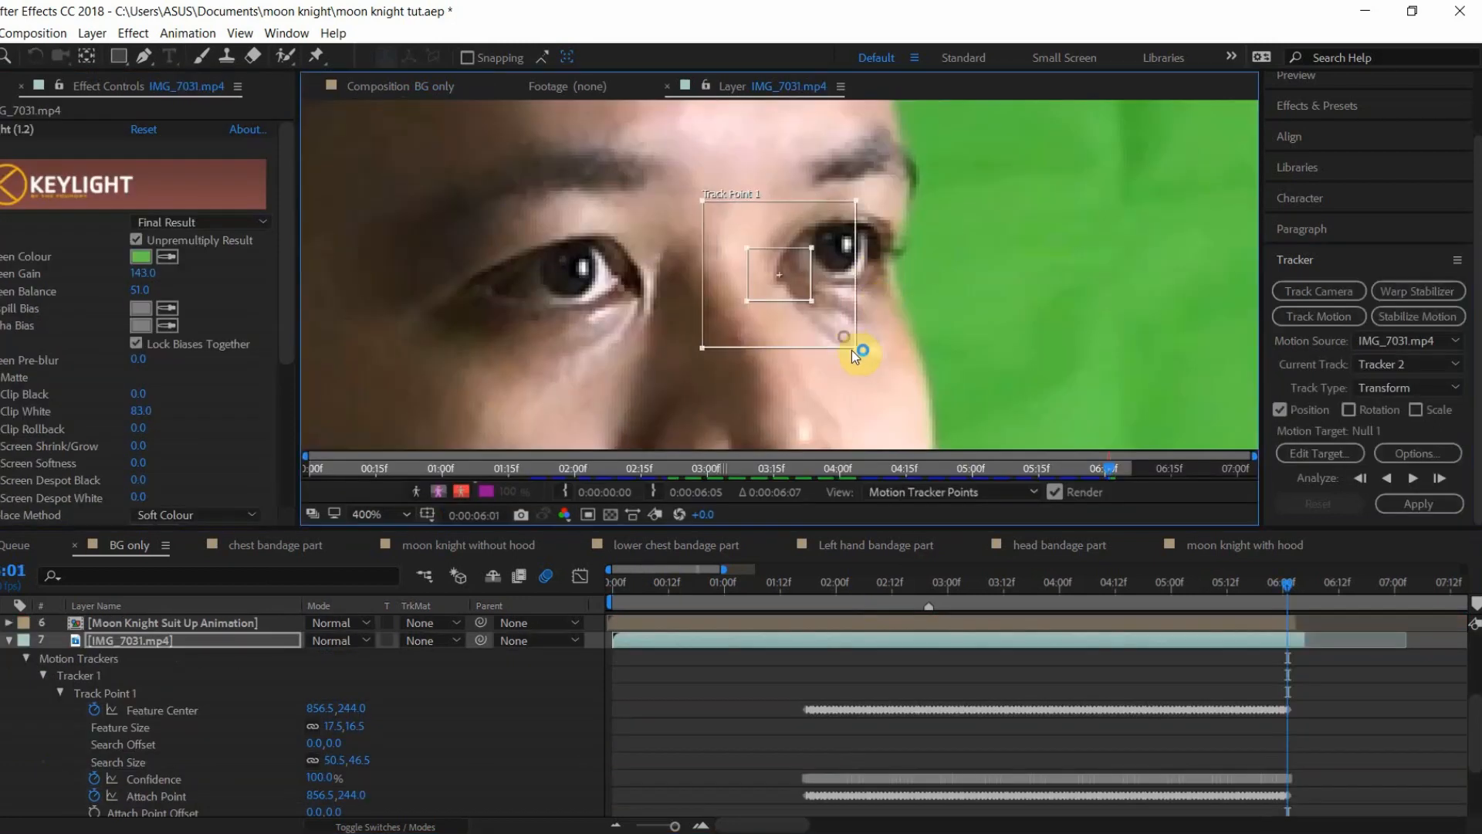
Step: Fit the Tracker 2 track point to the inner corner of the left eye and analyze it backward from 0:00:06:01
left_click_drag(854, 350, 873, 350)
left_click_drag(801, 278, 804, 251)
left_click_drag(873, 205, 857, 215)
left_click(1387, 481)
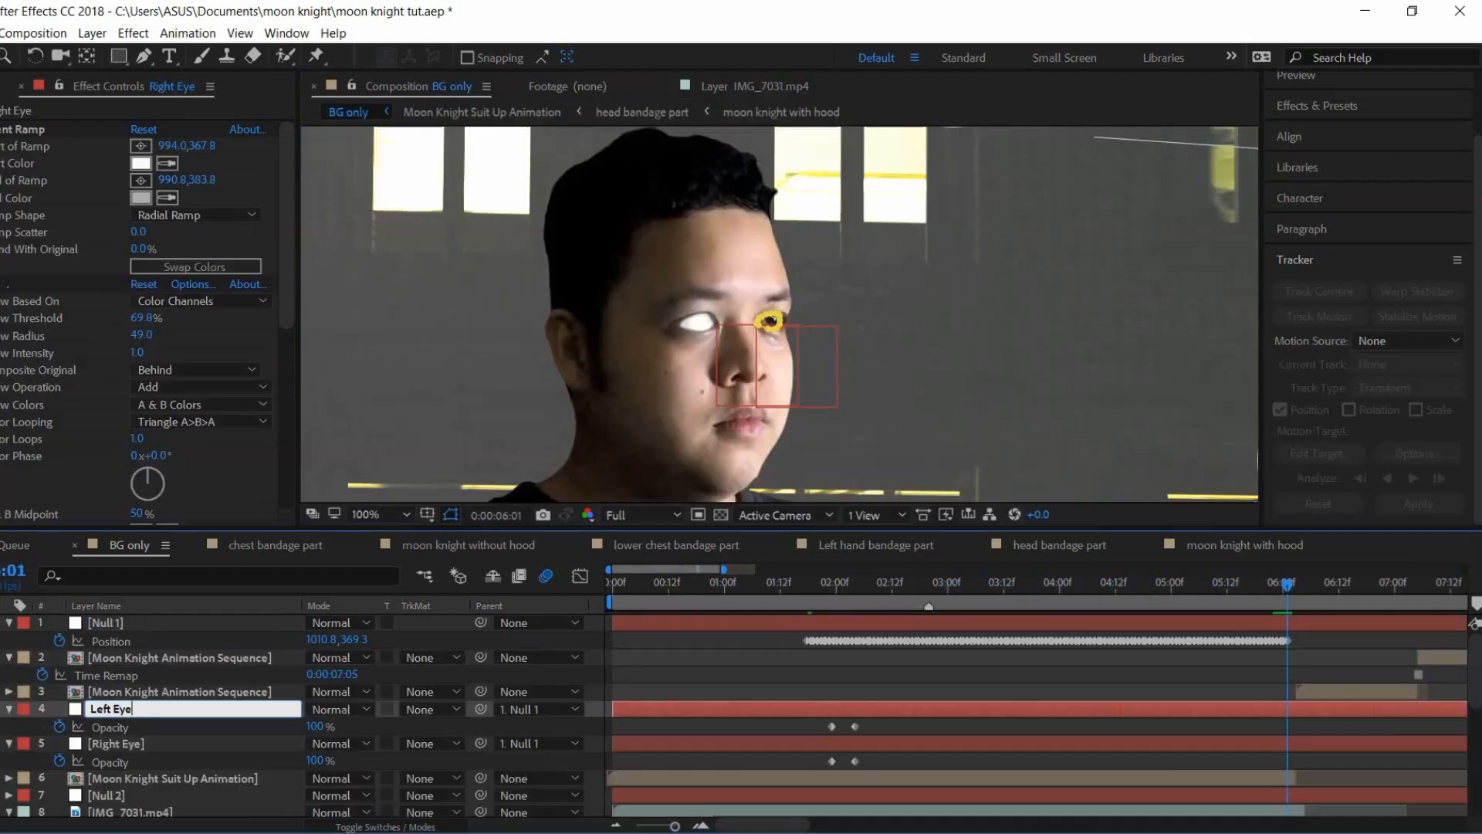
Step: Rename the duplicated eye layer as Left Eye and parent it to Null 2
key("Return")
left_click(488, 701)
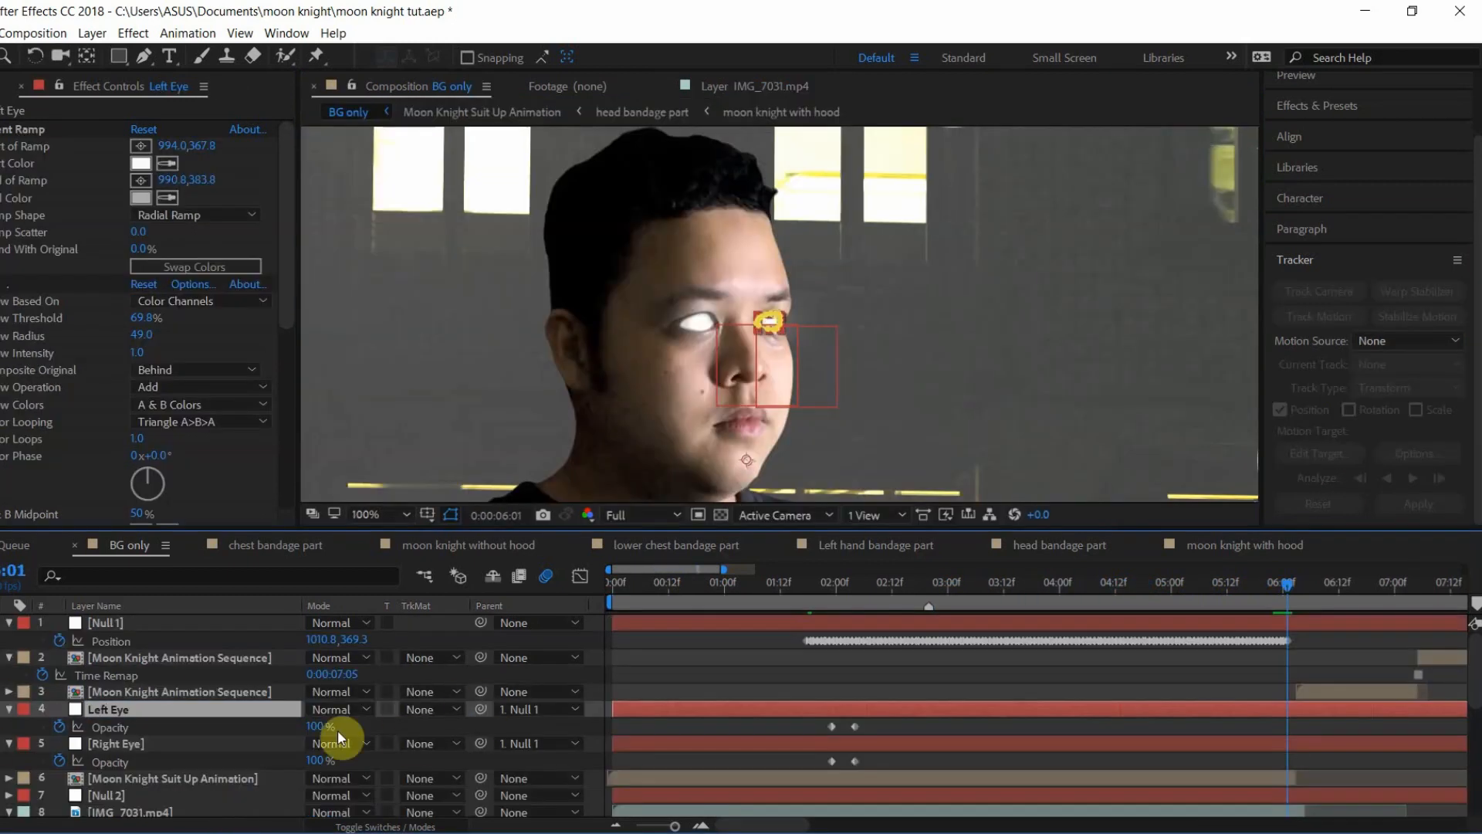
left_click_drag(338, 737, 251, 797)
scroll(1111, 378, "down", 1)
left_click(1120, 371)
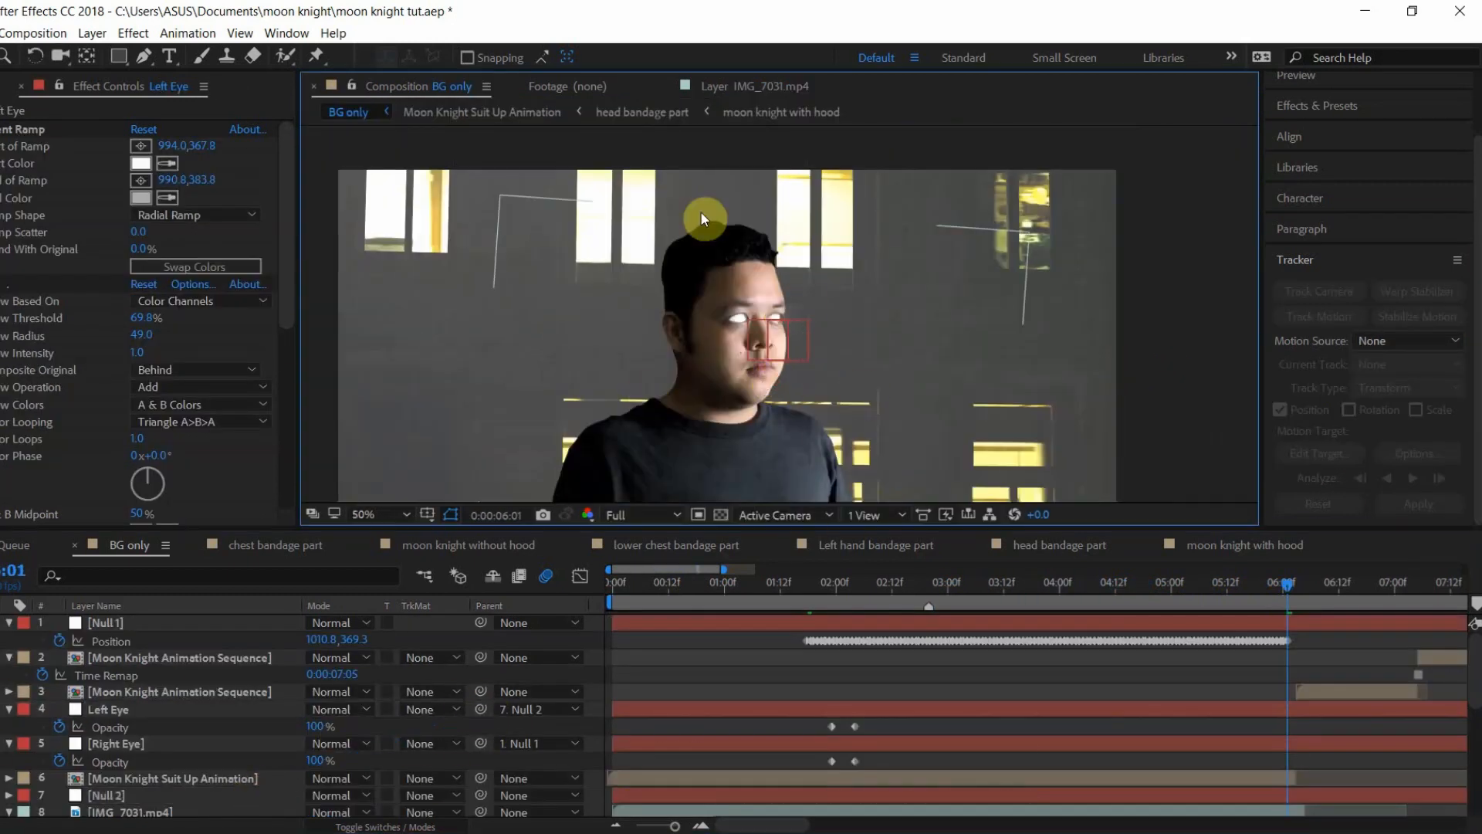
Step: Inspect both white eyes and return to the start of the composition to preview the shot
scroll(767, 303, "up", 2)
scroll(737, 293, "down", 3)
left_click_drag(662, 588, 610, 595)
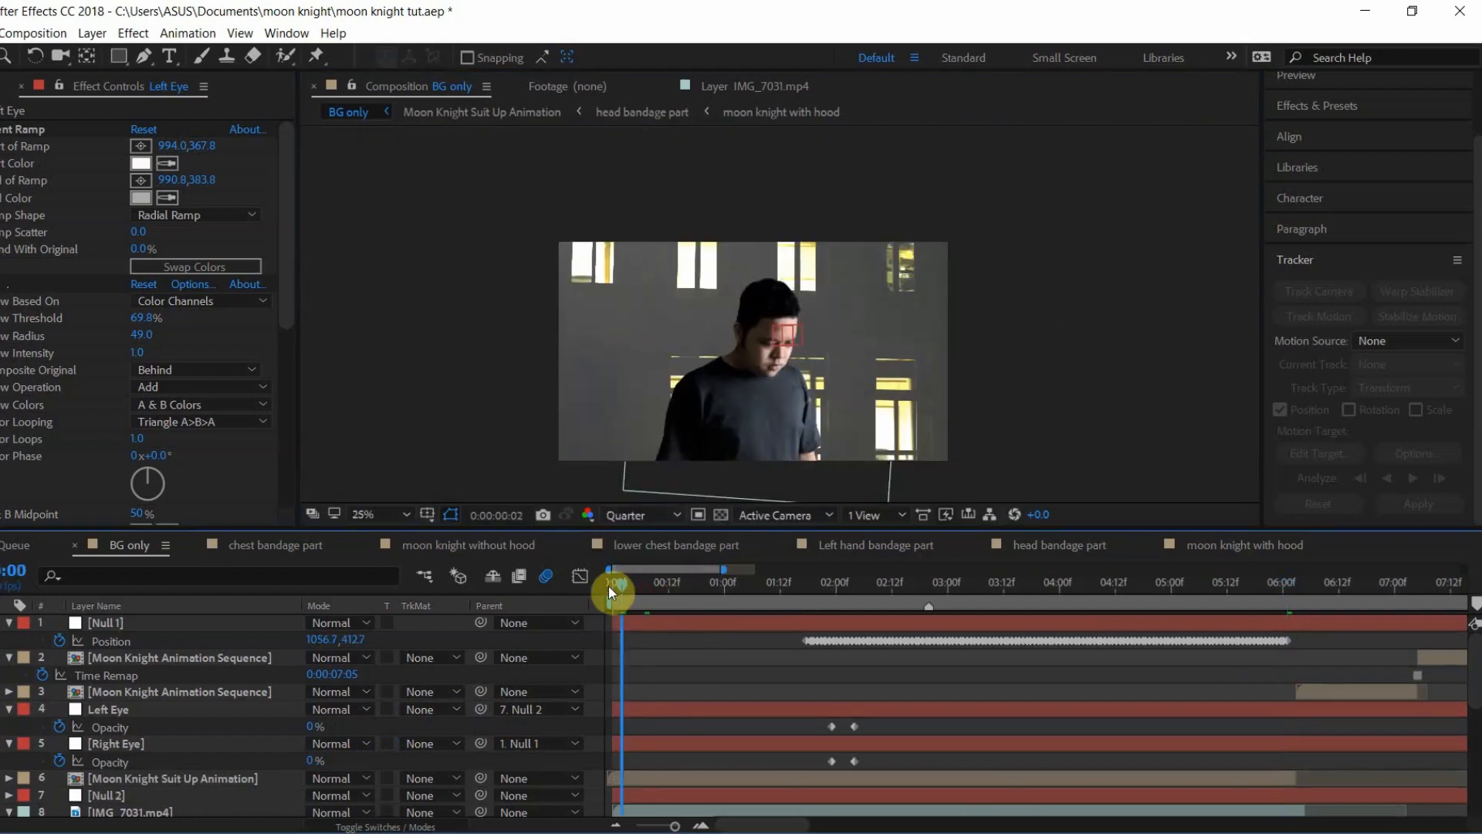
left_click_drag(663, 587, 585, 591)
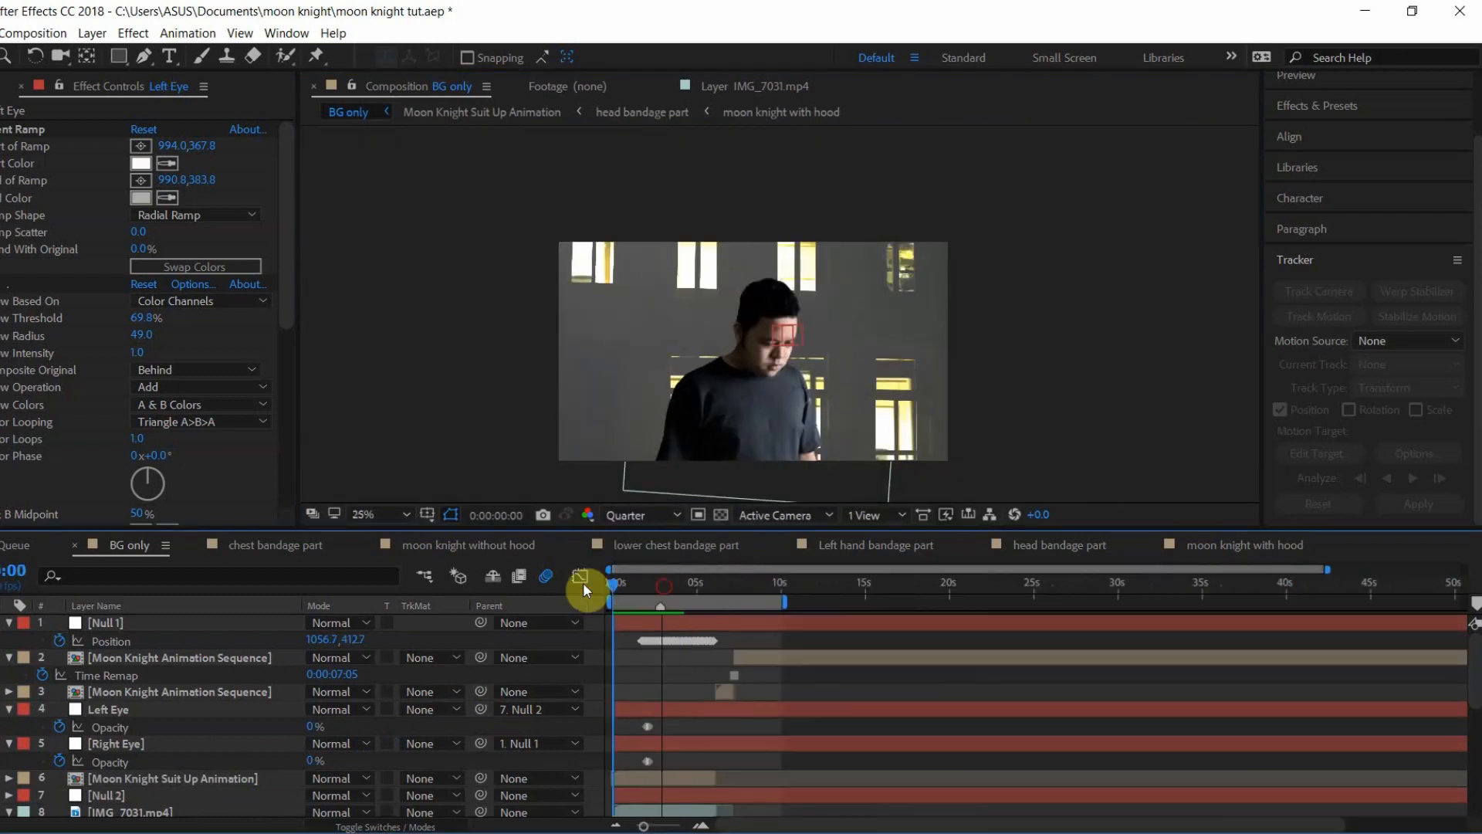
Step: Preview the suit-up shot from the start of the composition
key("space")
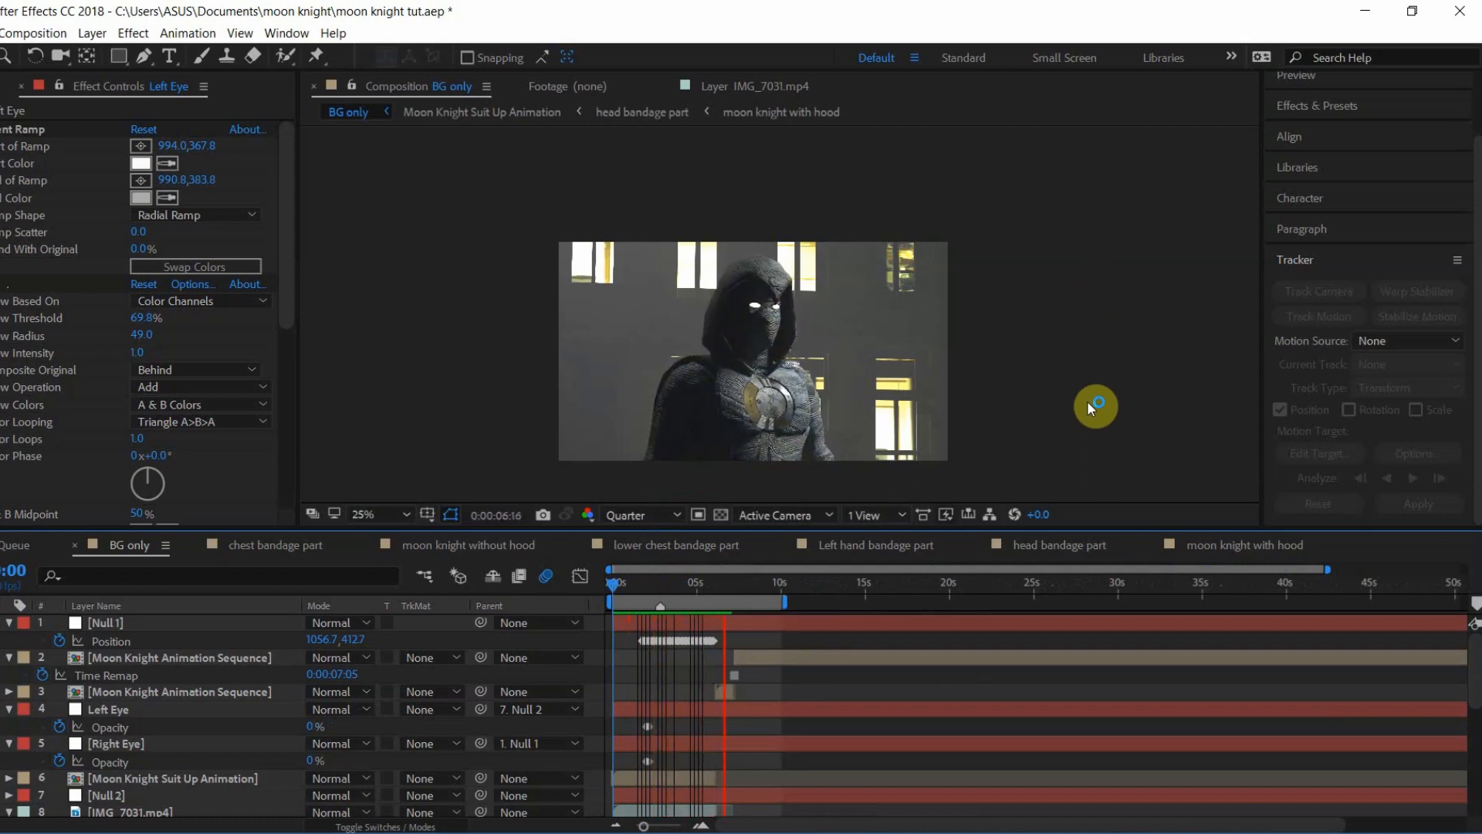
key("space")
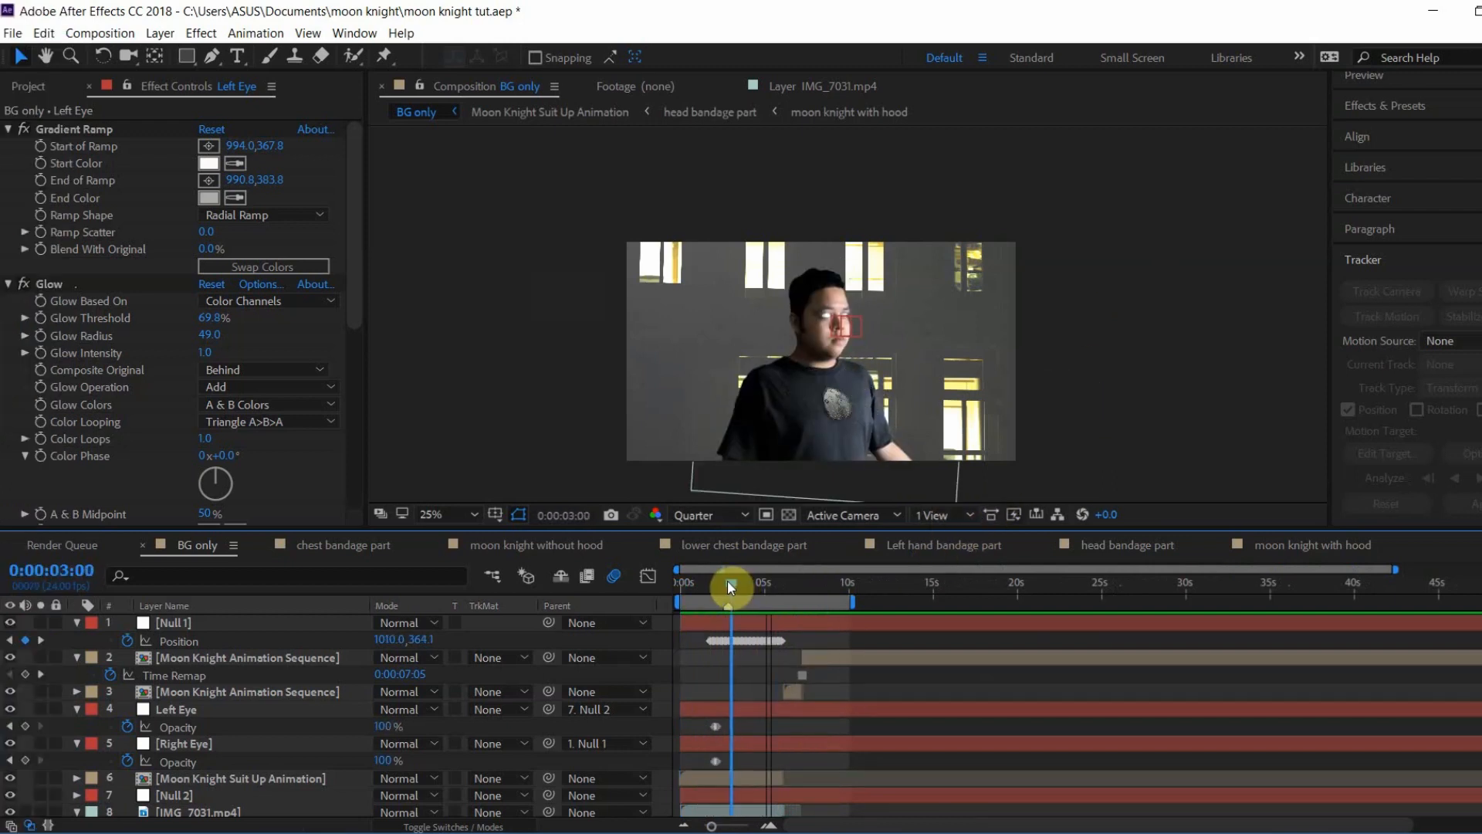
Step: Apply the Levels effect to the IMG_7031.mp4 layer, placing it below Matte Choker in the effect stack
scroll(182, 751, "down", 6)
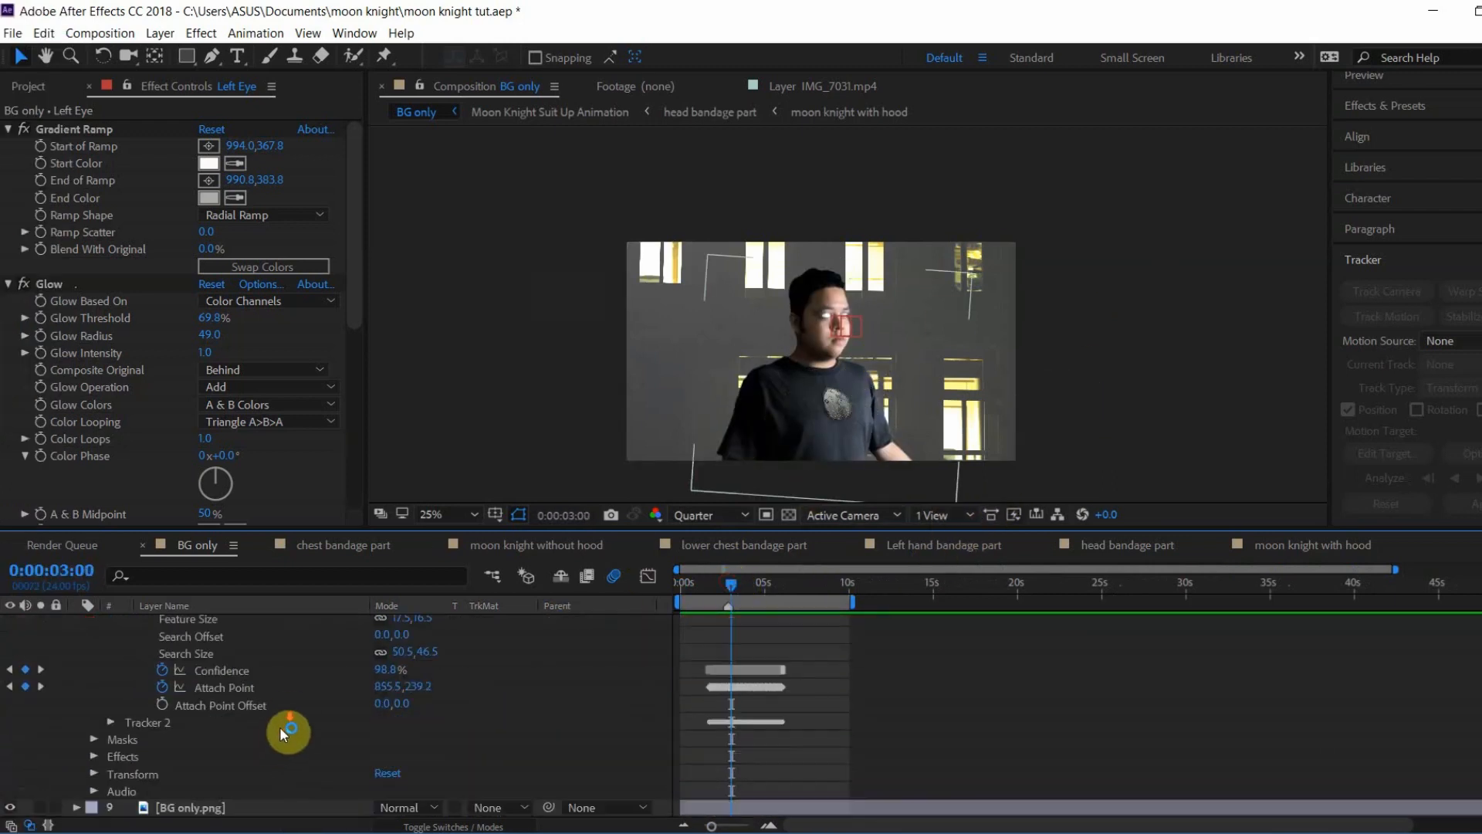
scroll(240, 795, "up", 2)
left_click(224, 687)
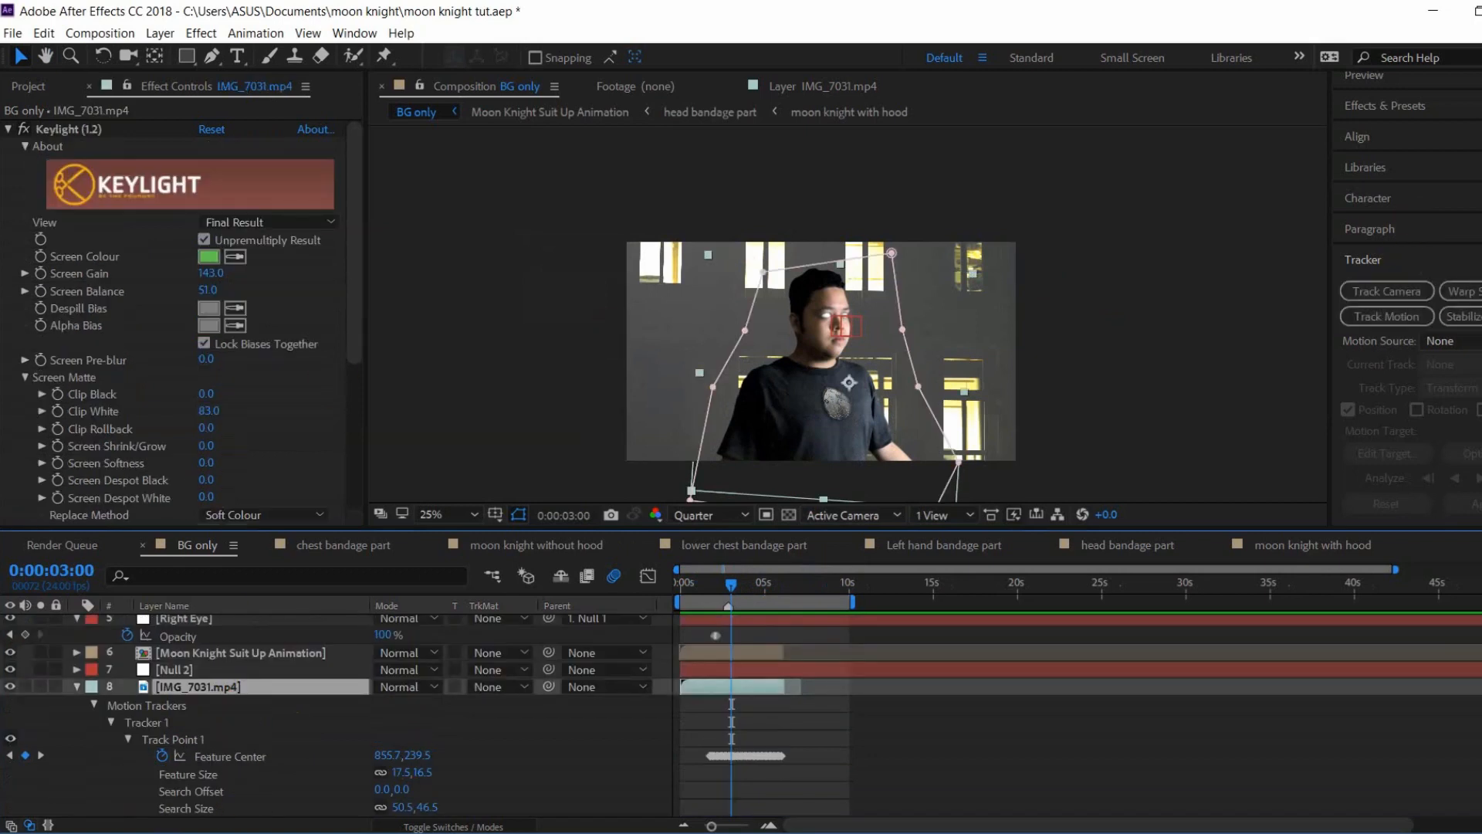
left_click(1430, 121)
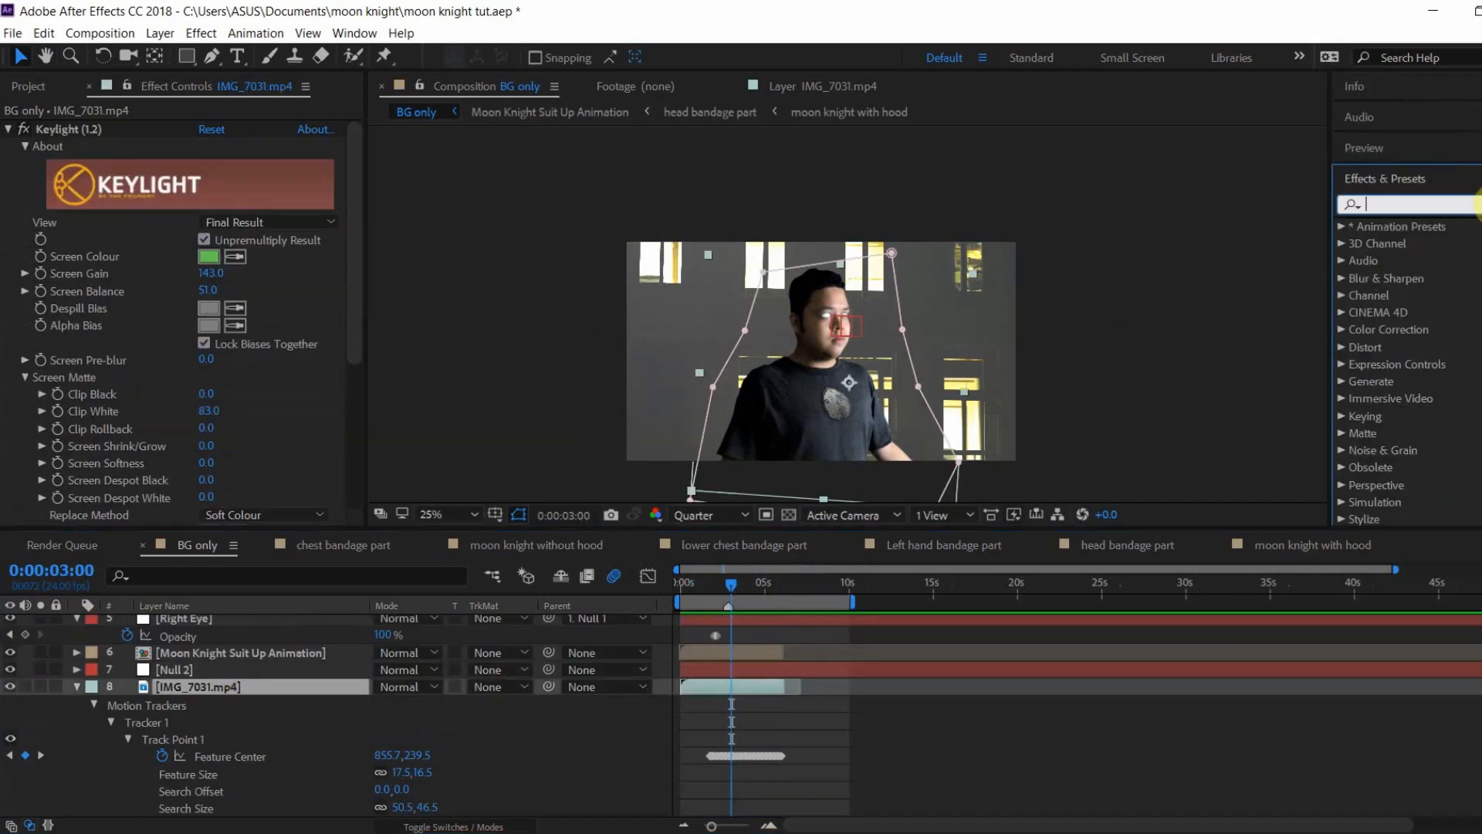
type("level")
left_click_drag(1418, 330, 137, 525)
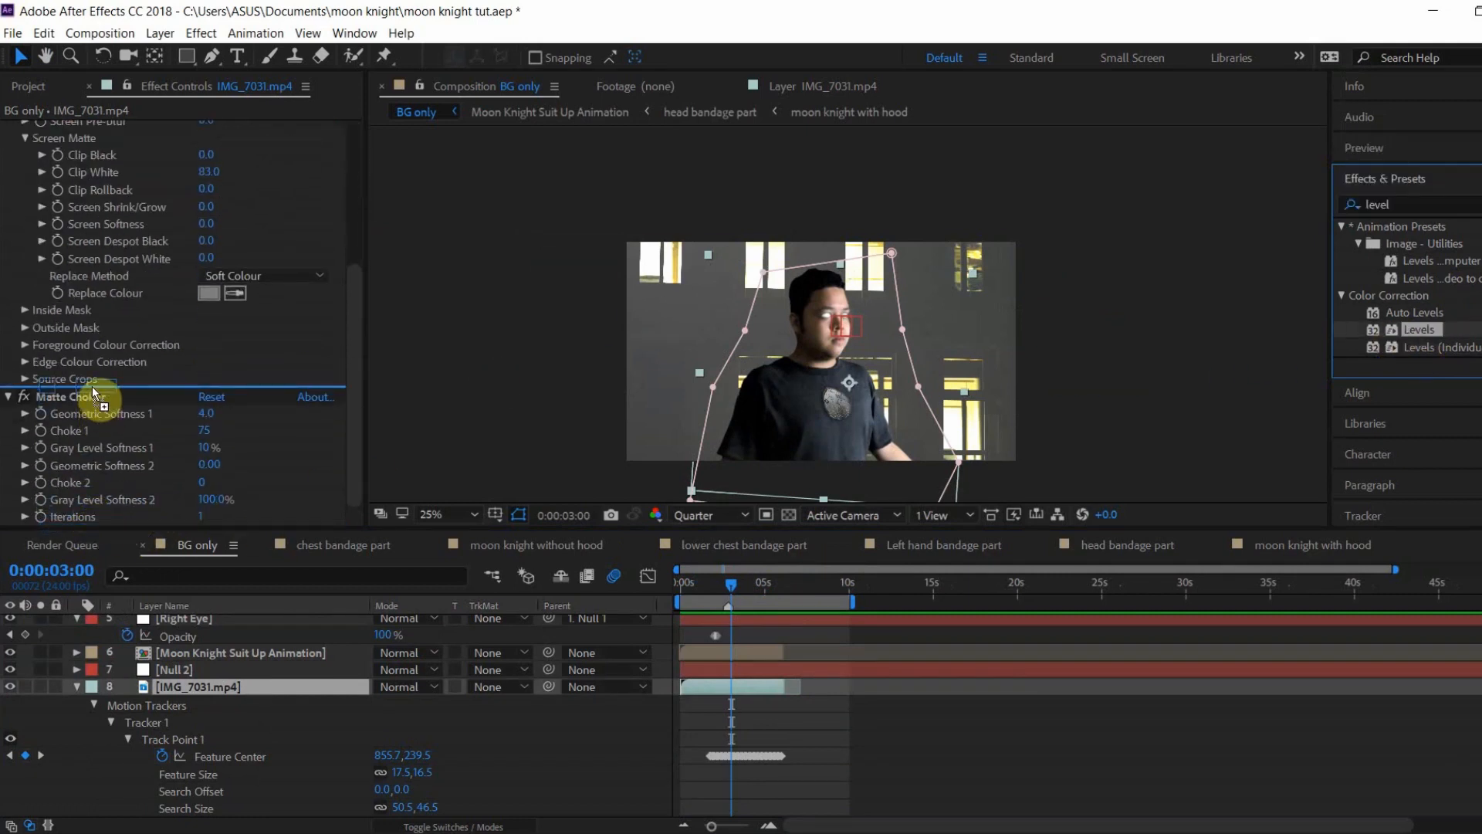
left_click_drag(92, 388, 91, 388)
left_click(9, 409)
left_click_drag(57, 237, 64, 523)
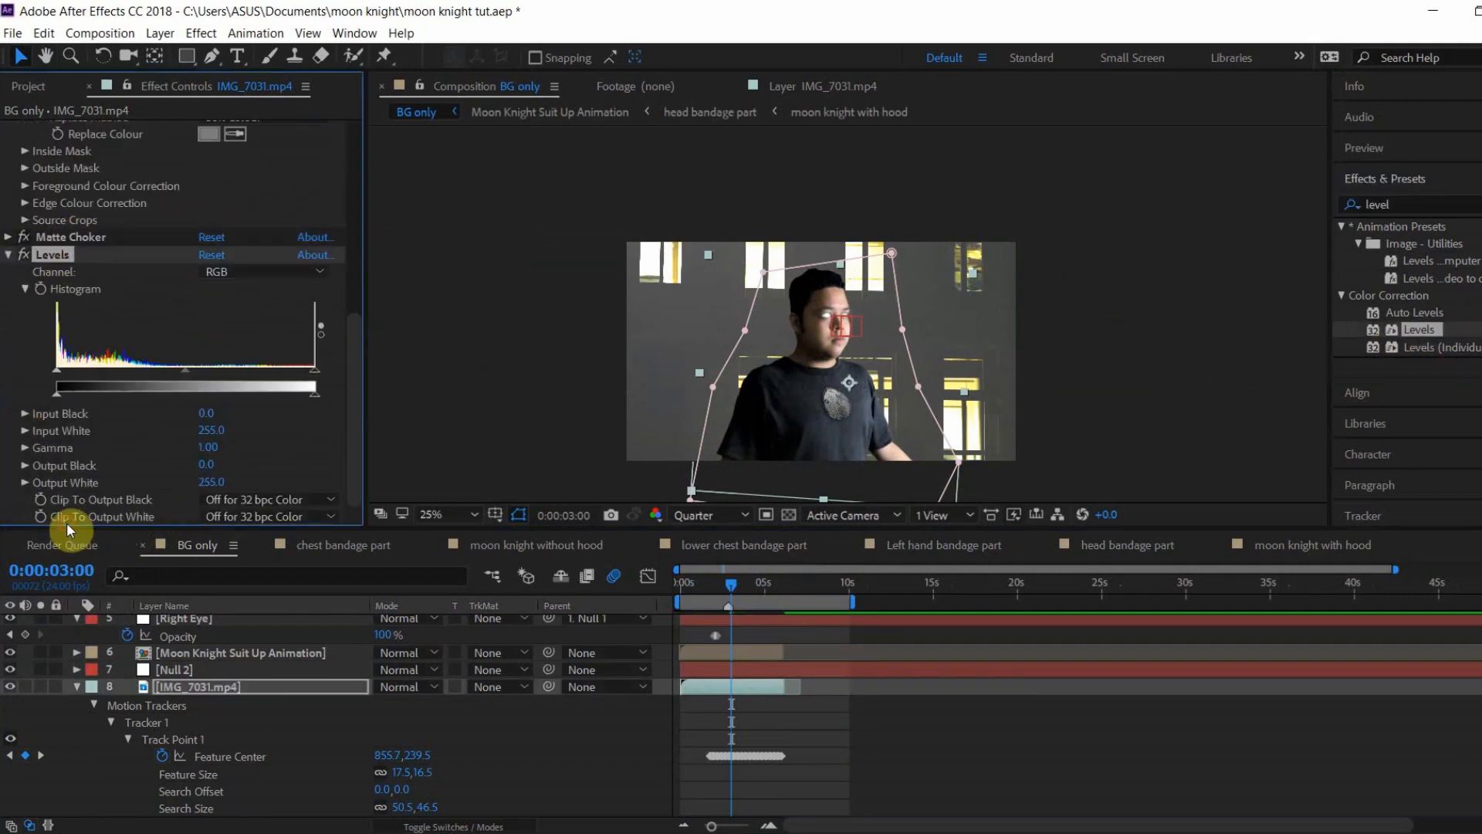
left_click(1073, 376)
Step: View only the red channel and set the Levels Red Gamma to 1.04 and Red Output Black to 29
left_click(294, 272)
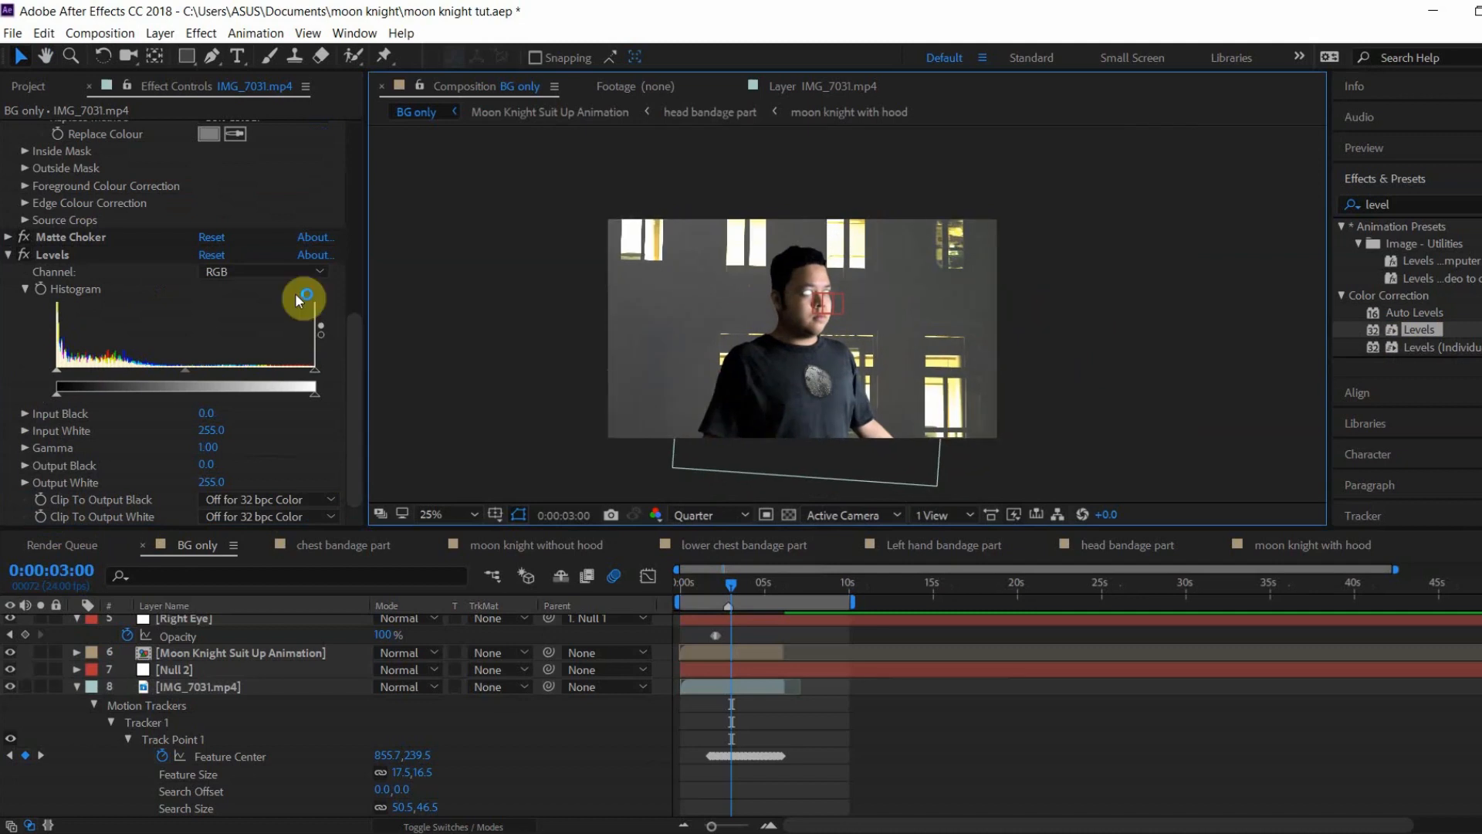
left_click(265, 306)
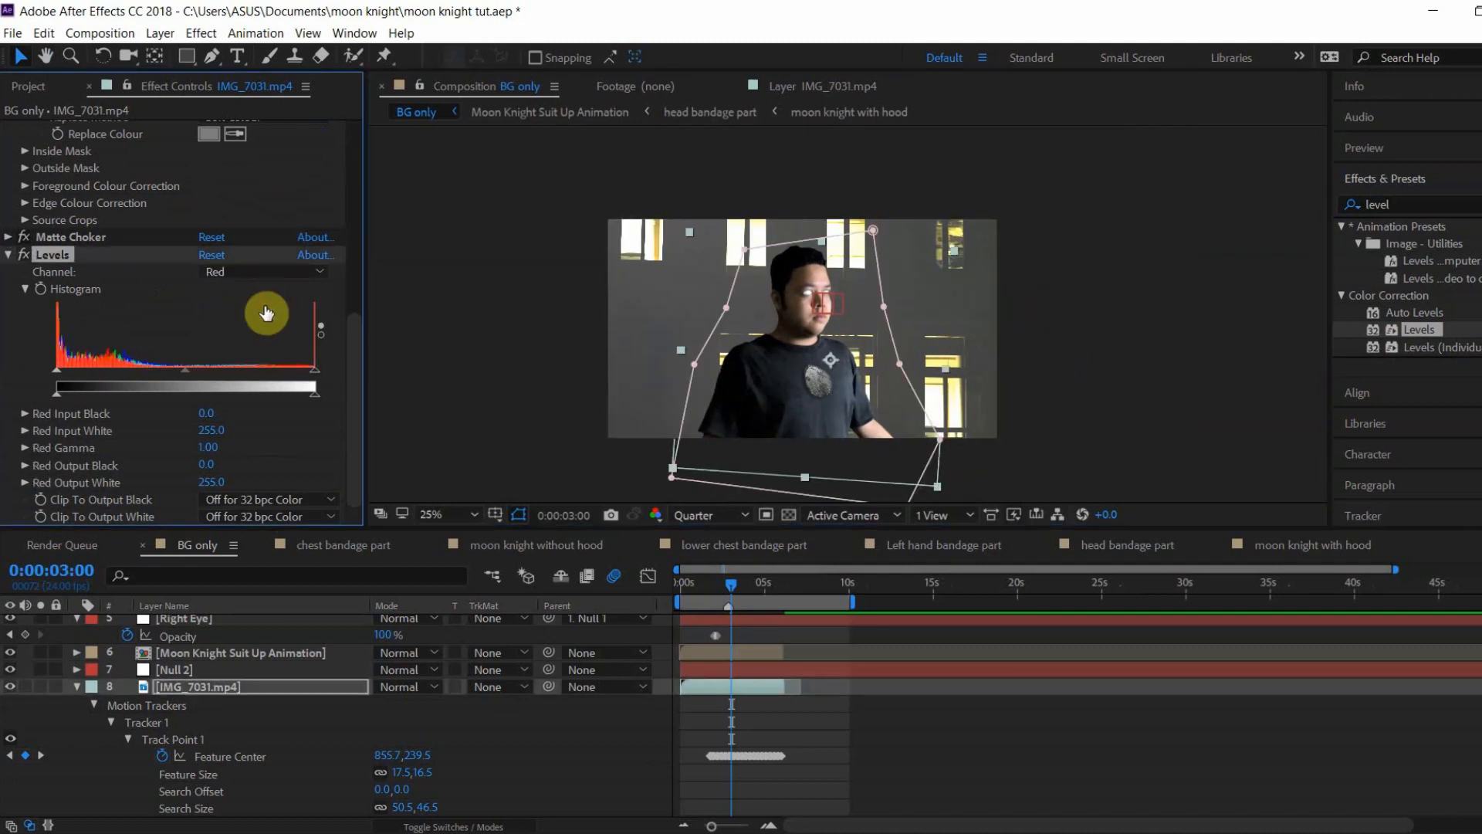
left_click(657, 515)
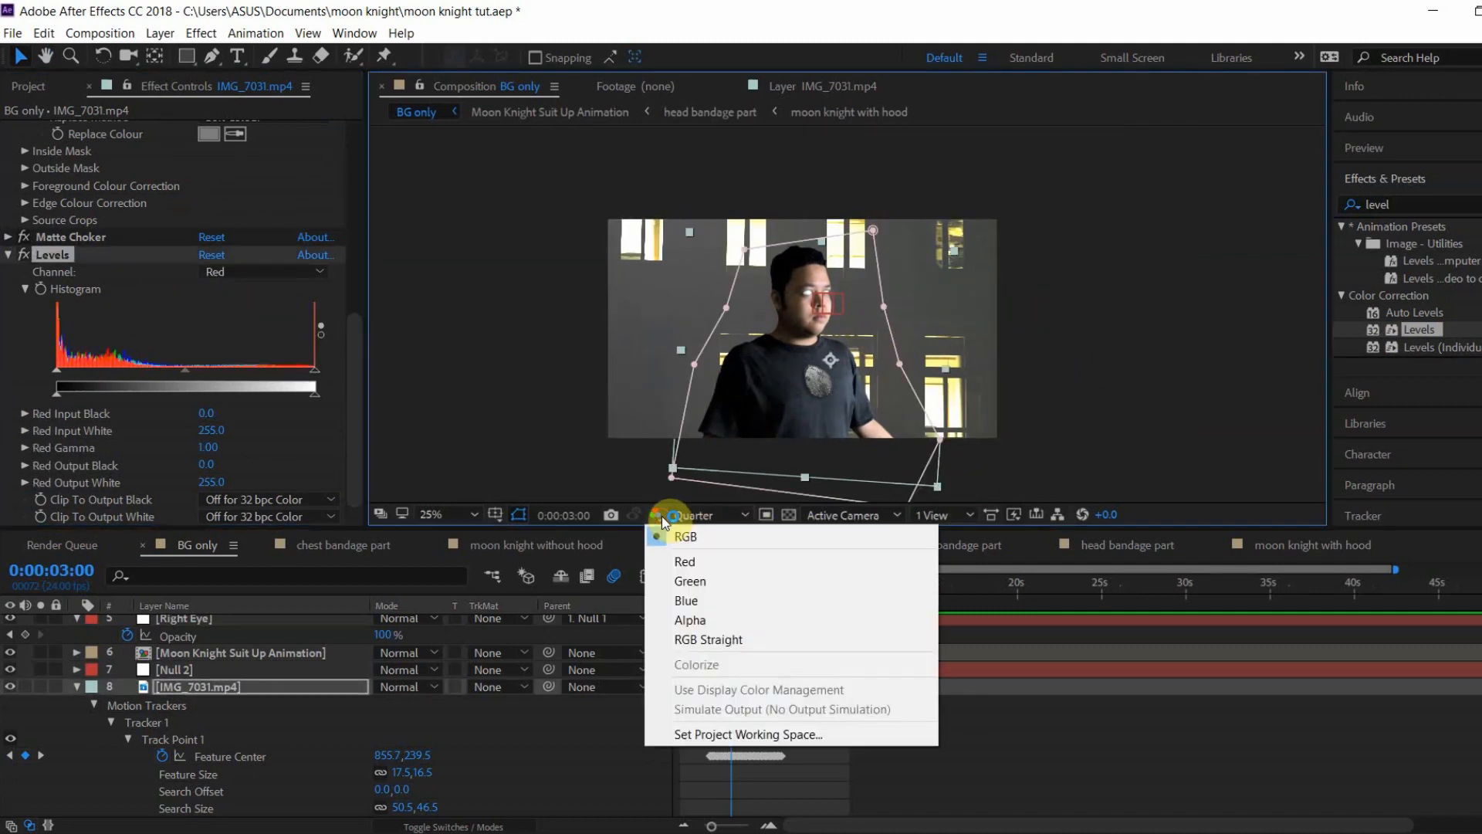
left_click(685, 561)
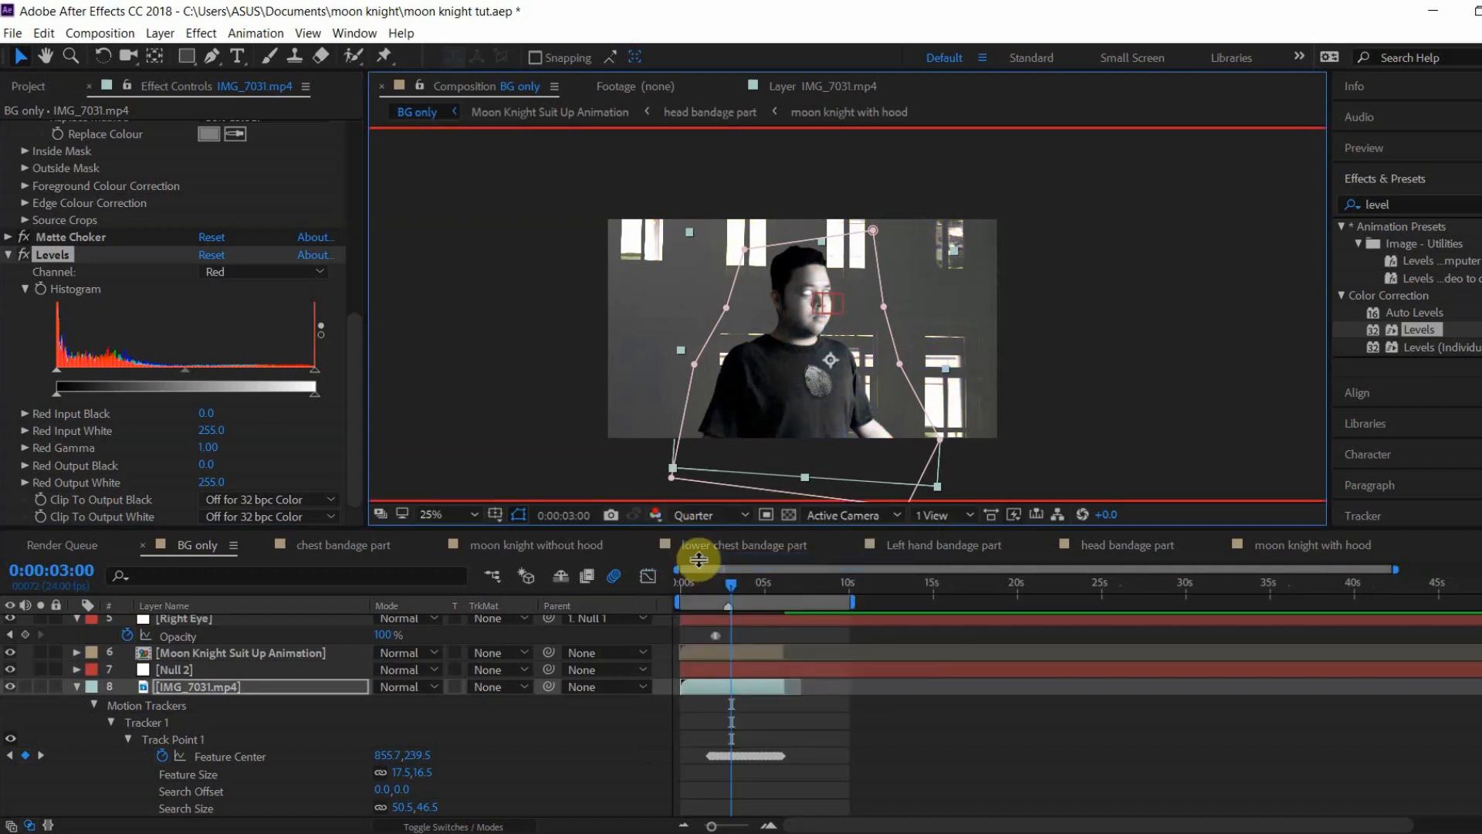
left_click(582, 235)
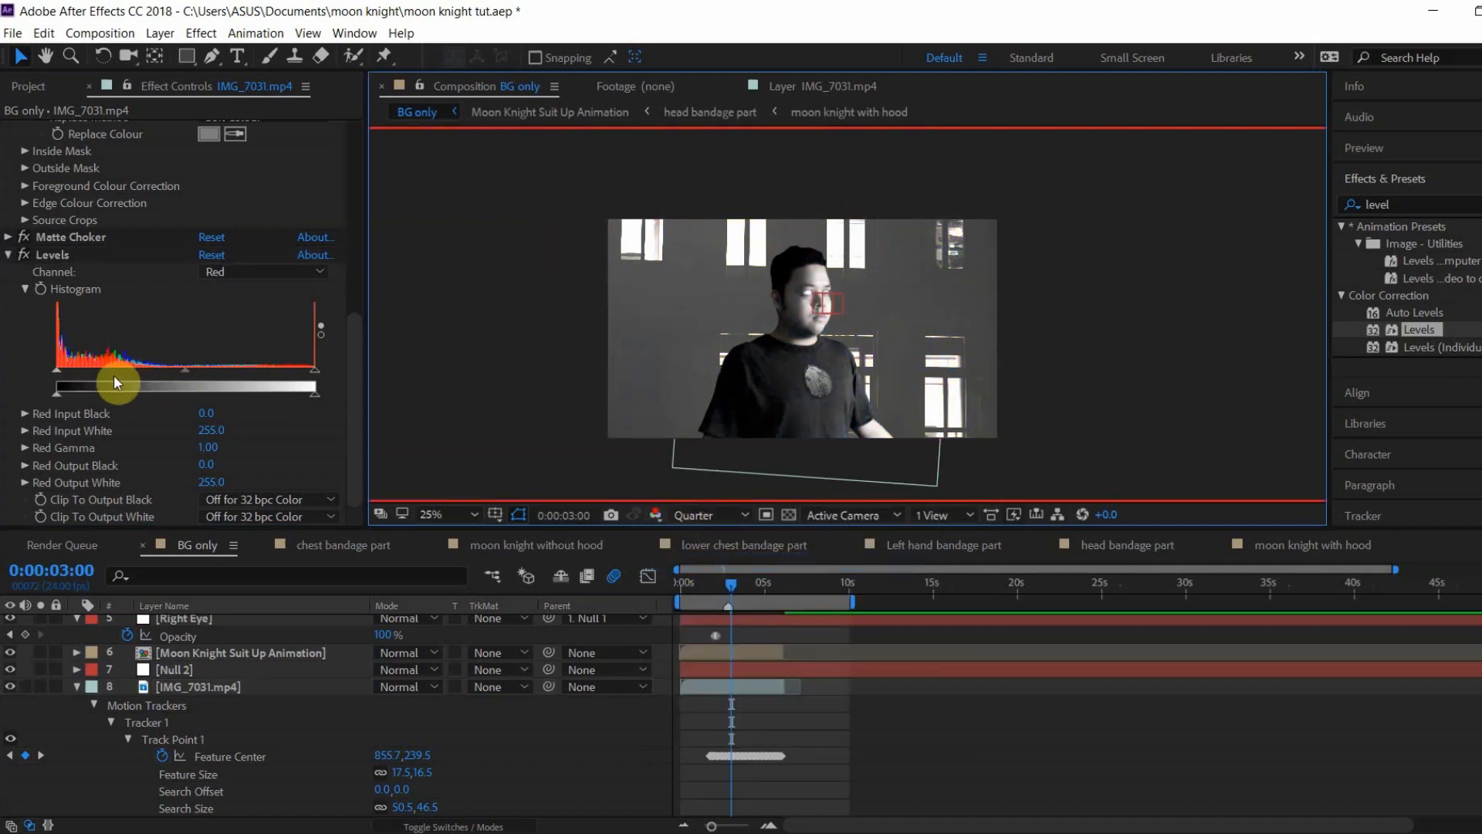
left_click(58, 372)
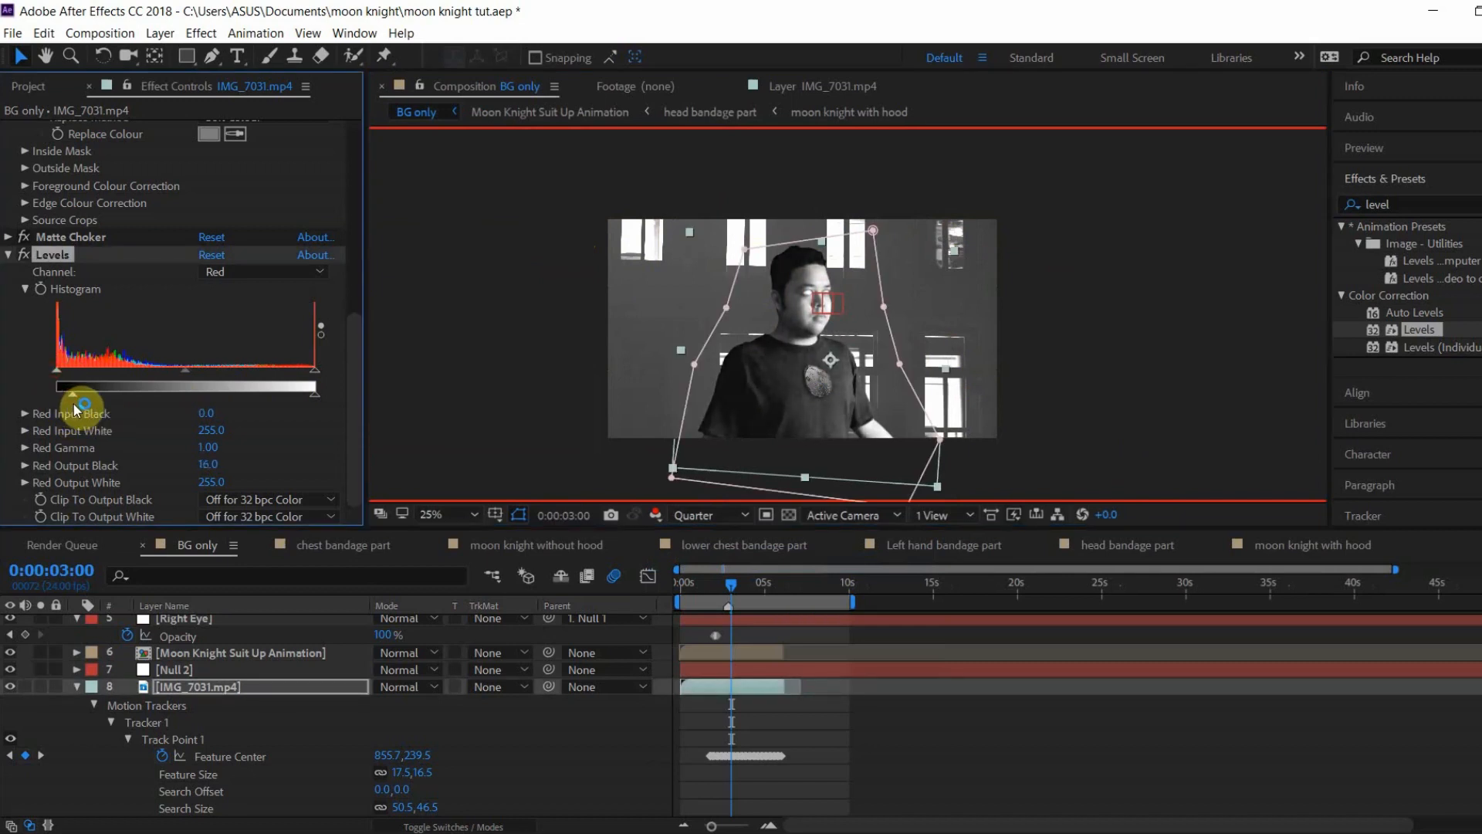
left_click_drag(173, 367, 179, 366)
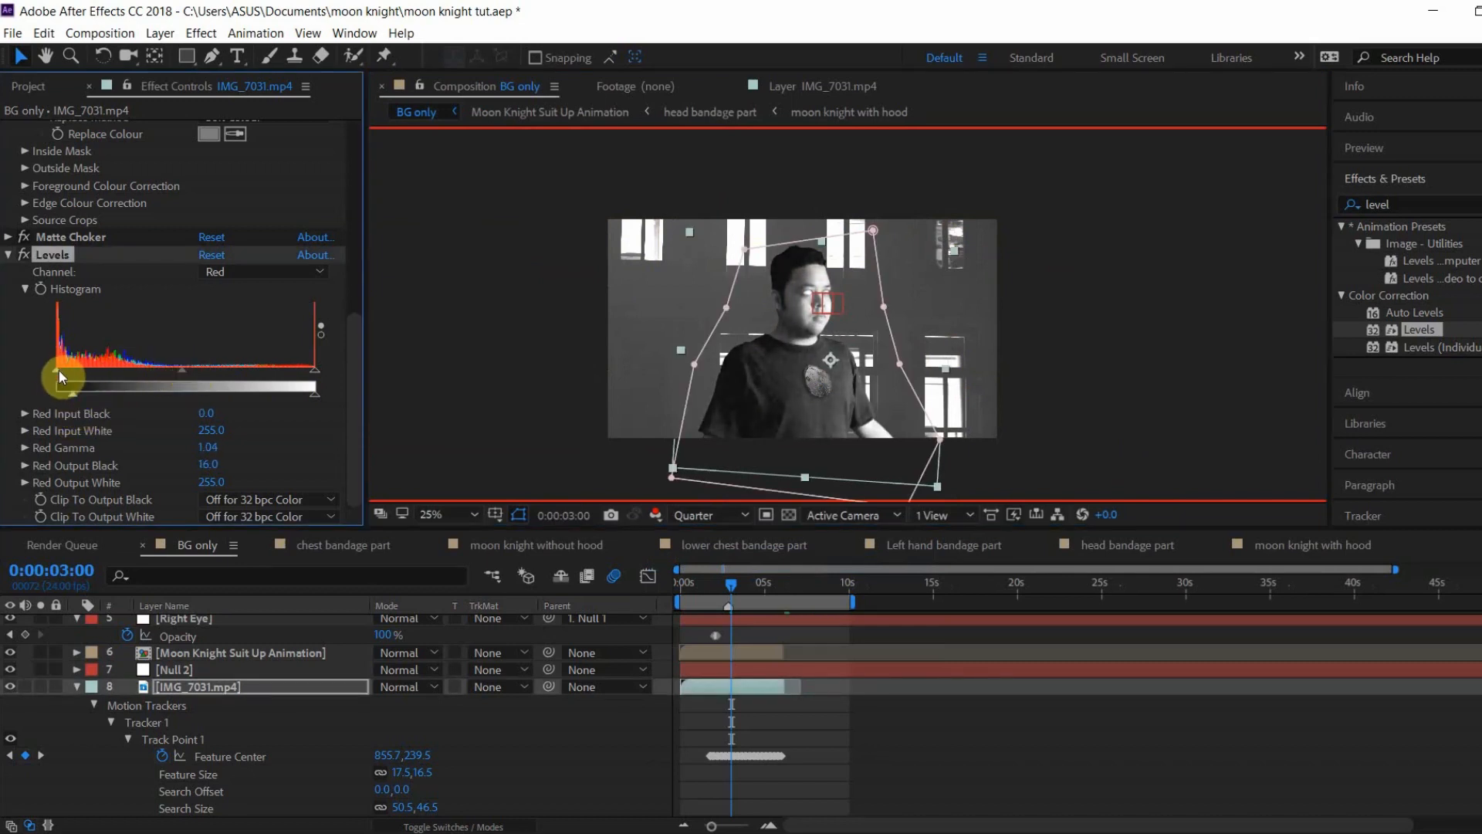
left_click_drag(59, 368, 86, 394)
Step: In the Levels green channel, set Green Input Black to 7, Green Gamma to 1.04 and Green Output Black to 25
left_click(263, 272)
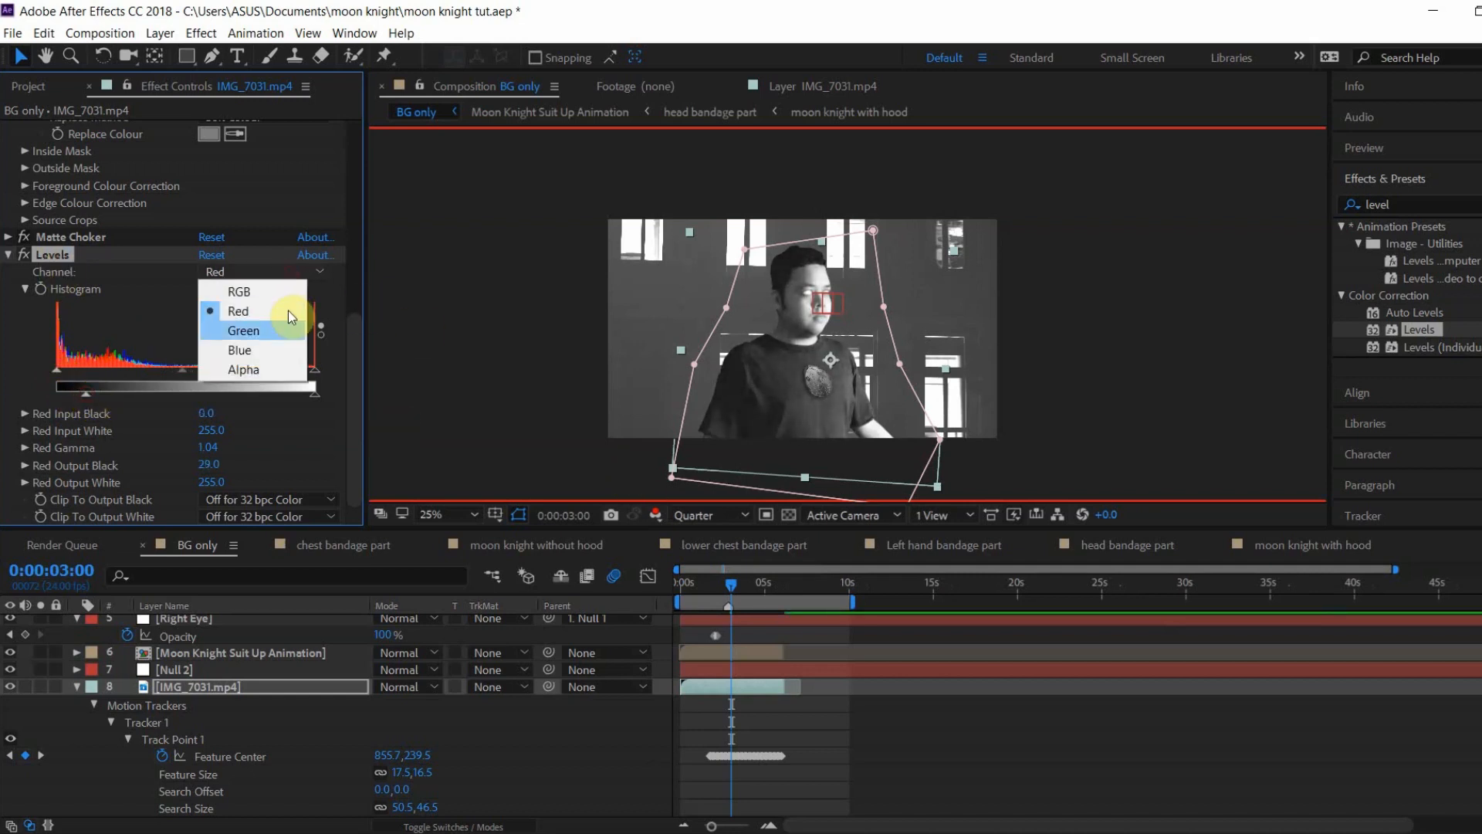
left_click(255, 330)
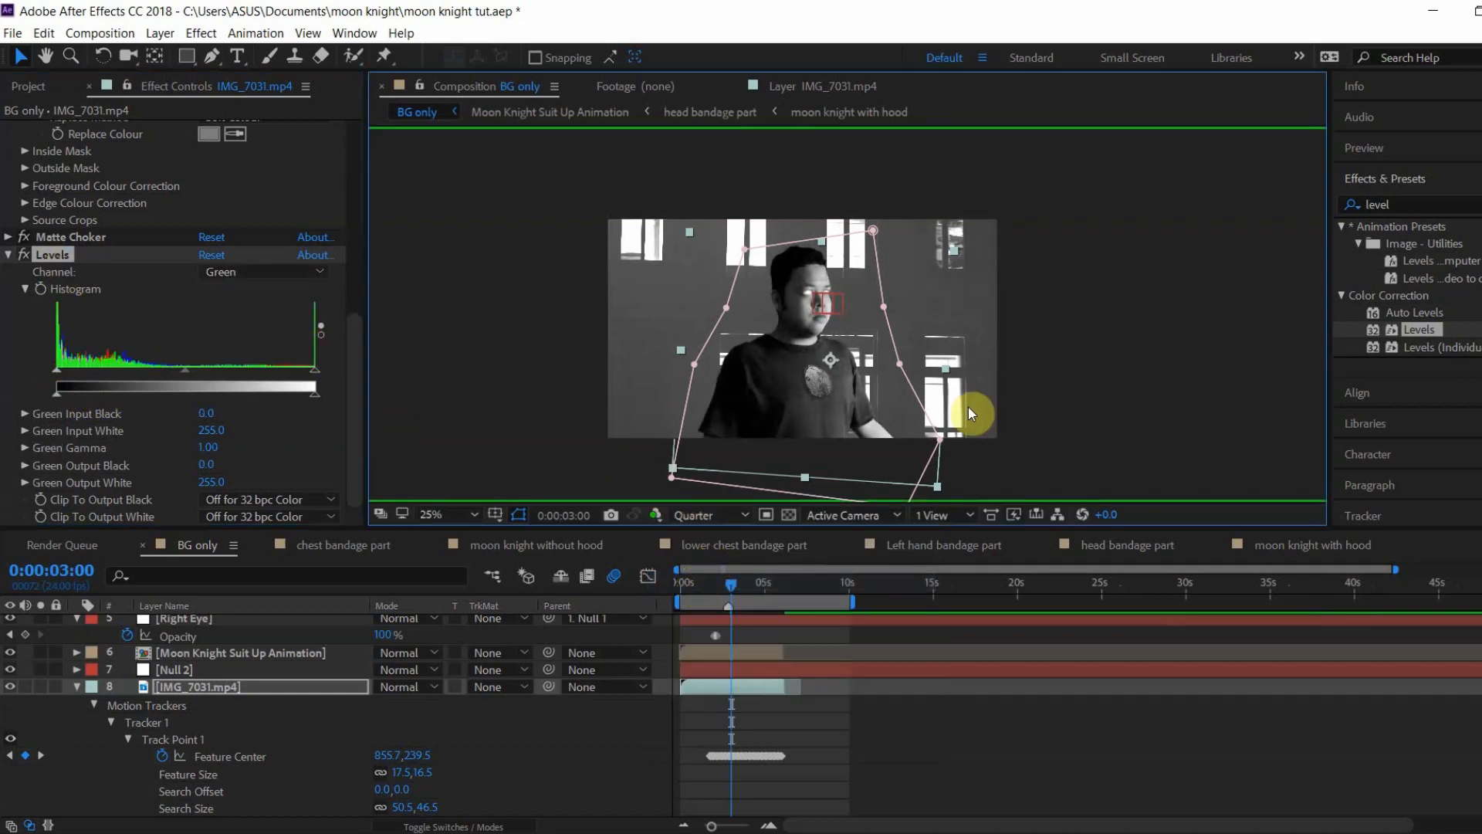
mouse_move(60, 394)
left_mouse_down()
mouse_move(77, 402)
mouse_move(63, 375)
left_mouse_up()
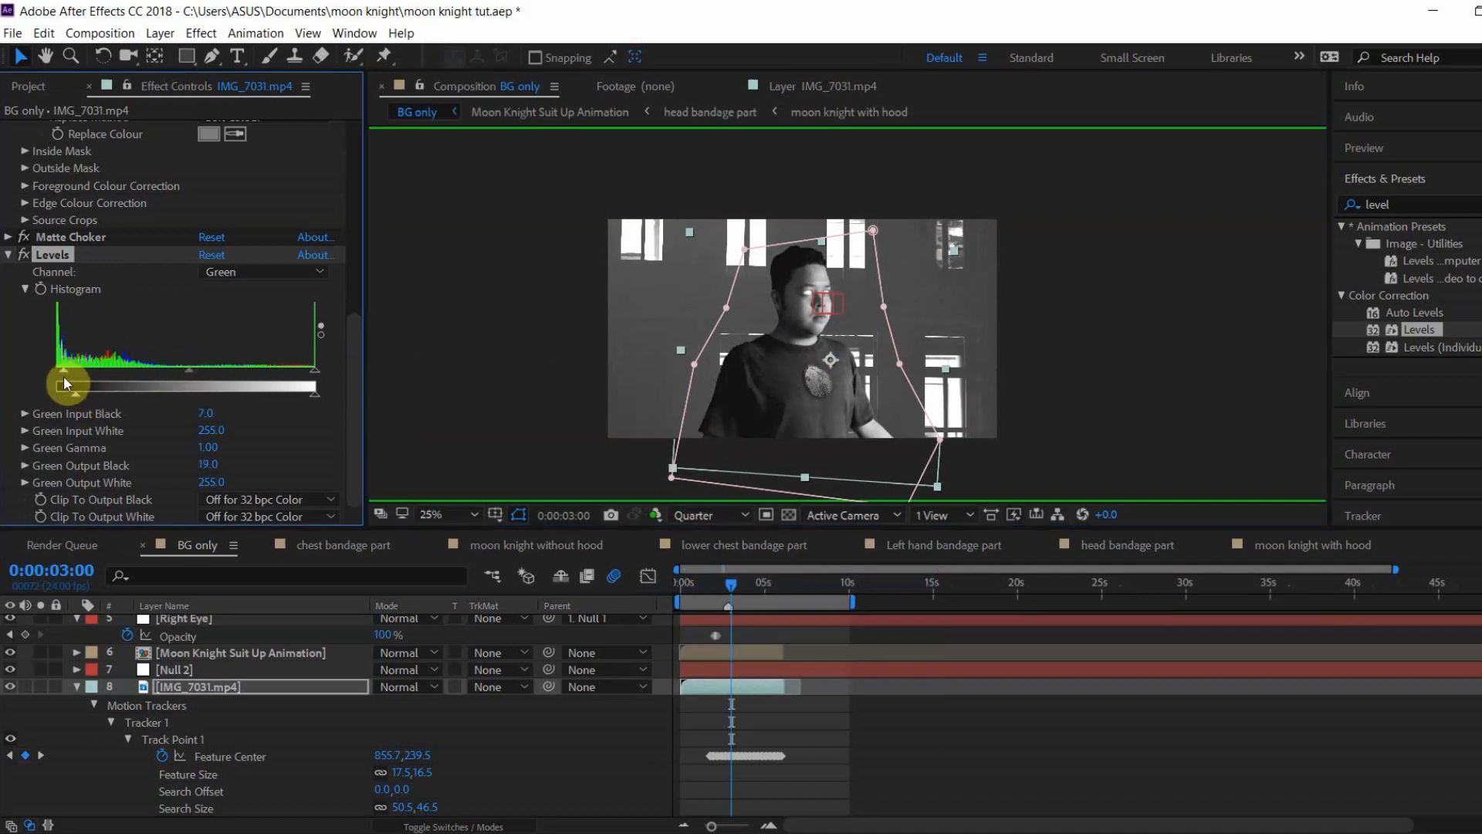
left_click_drag(189, 367, 186, 369)
left_click_drag(66, 375, 83, 398)
Step: View only the blue channel and adjust its Levels gamma, with Blue Input Black at 4 and Blue Output Black at 12
left_click(655, 515)
left_click(691, 604)
left_click(290, 271)
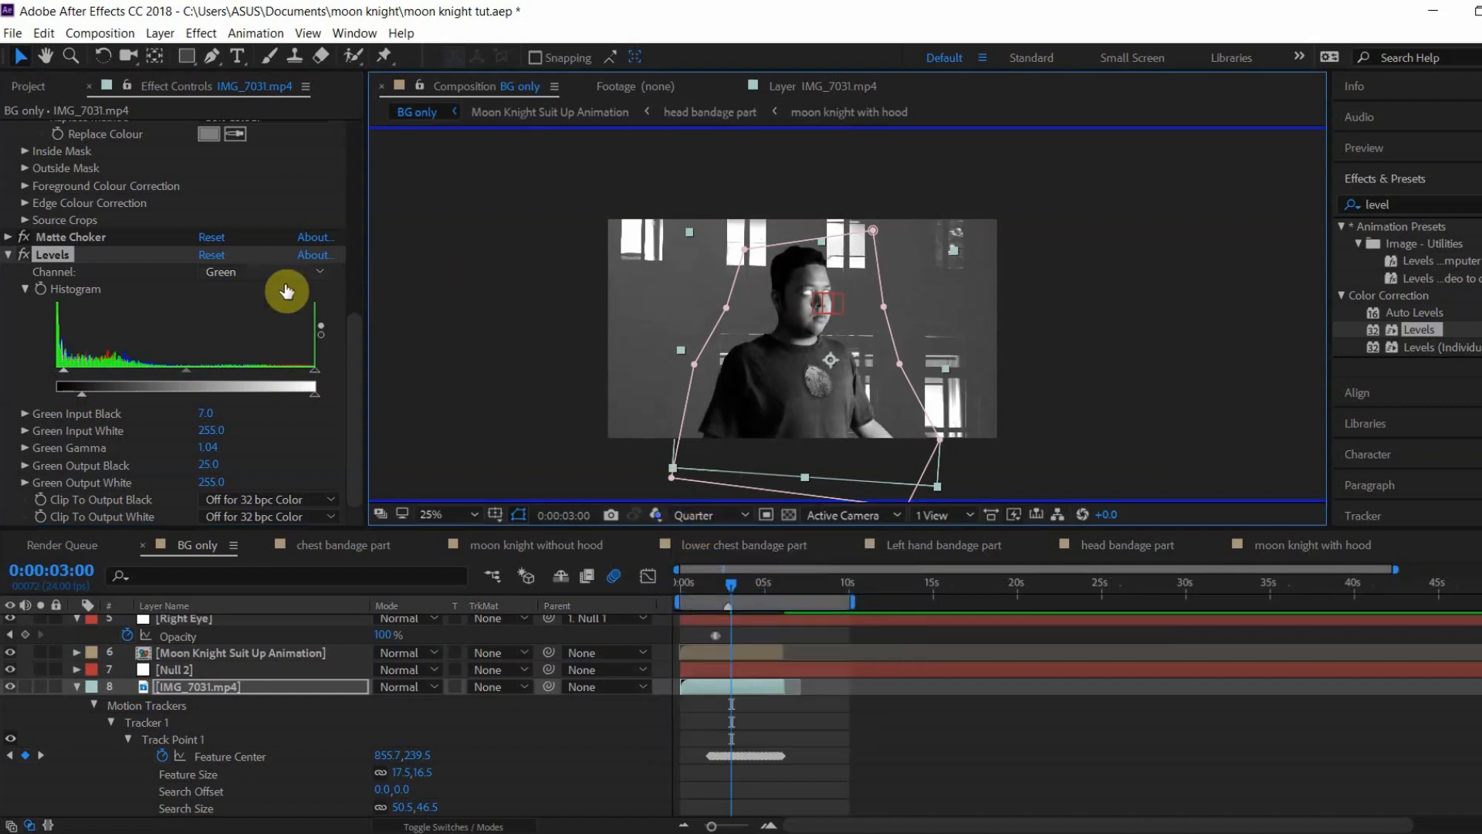
left_click(290, 344)
left_click_drag(199, 376, 192, 374)
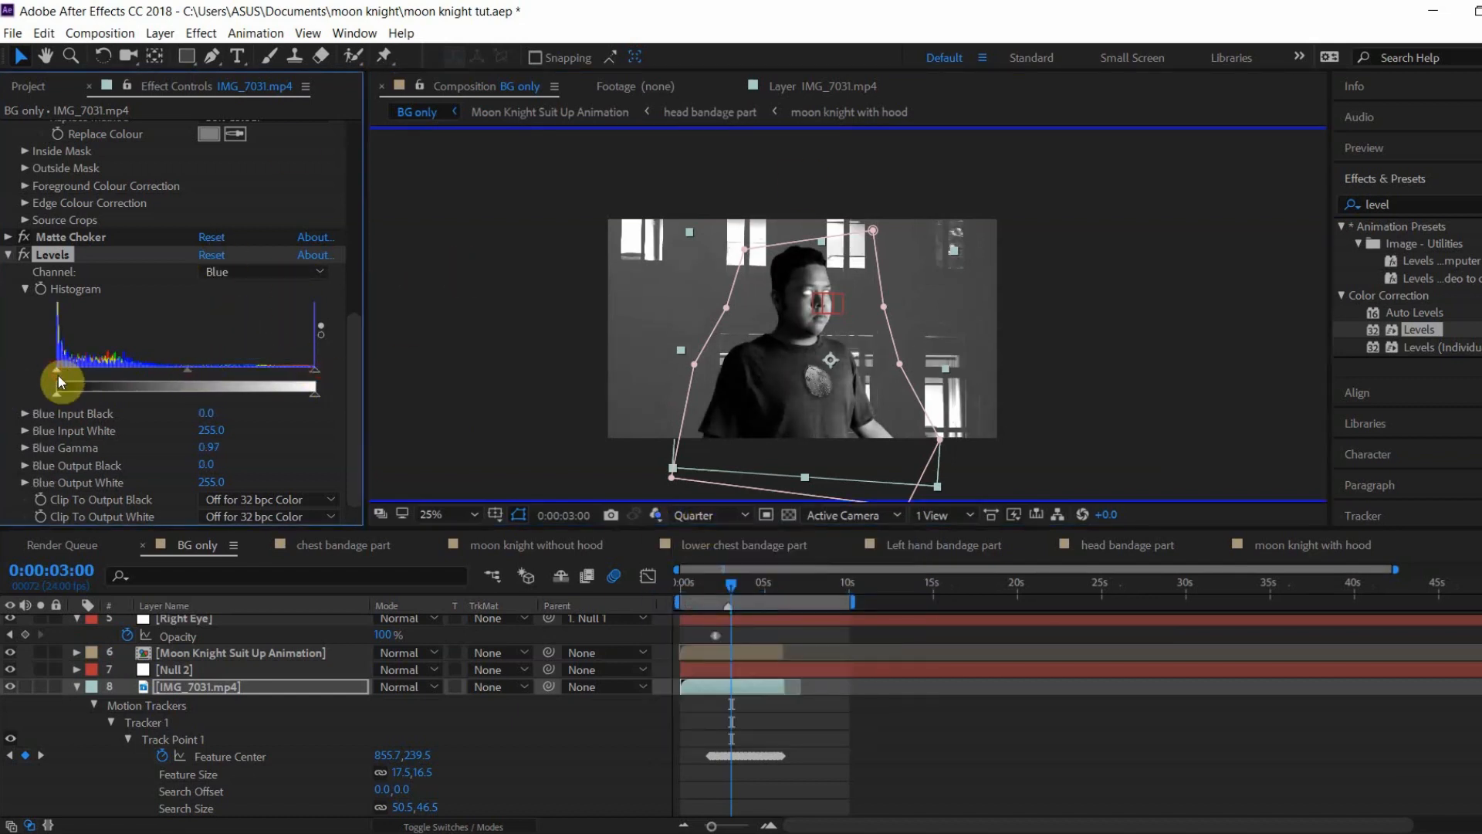
left_click_drag(58, 394, 61, 370)
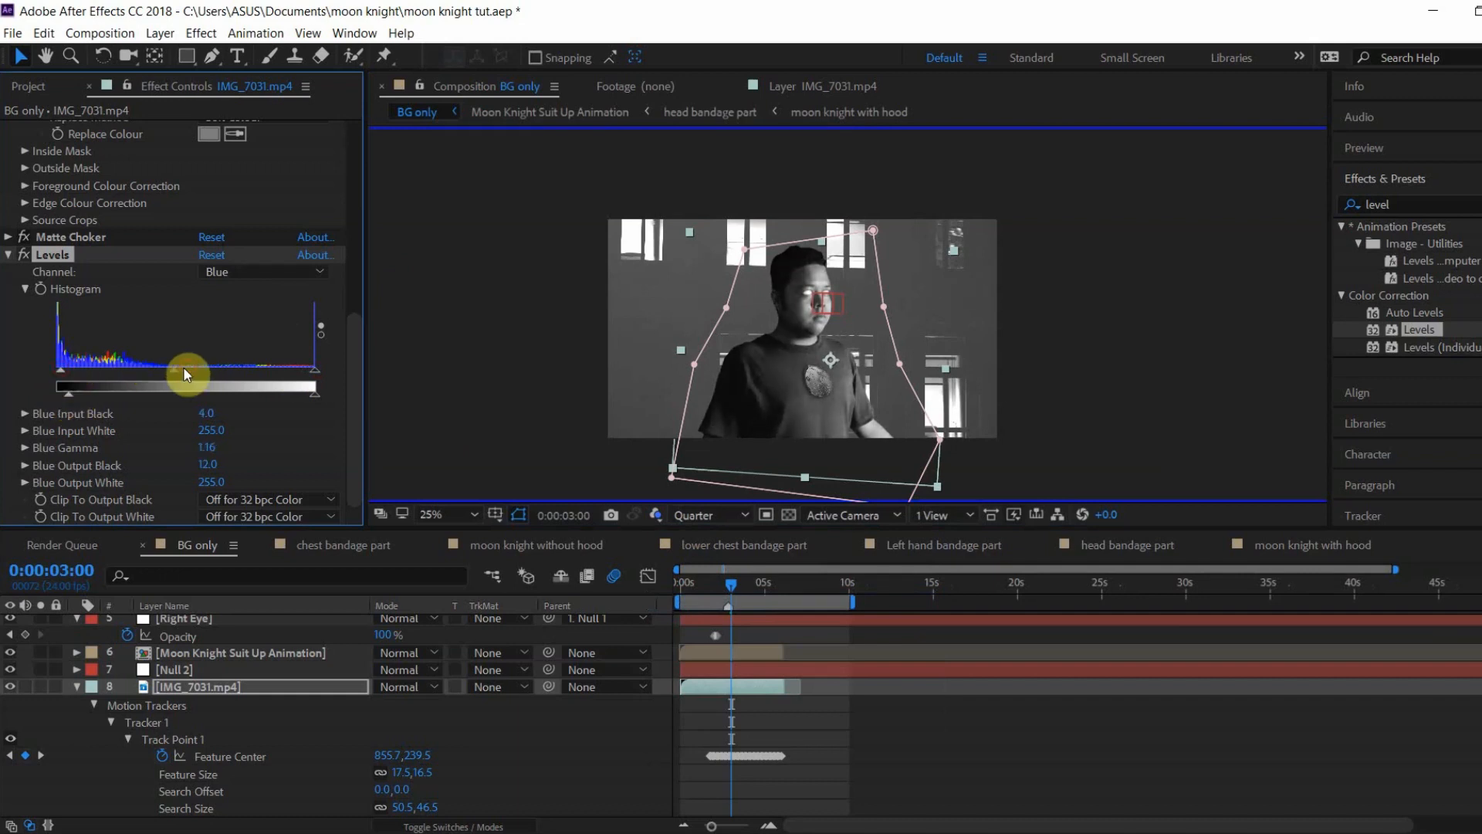
left_click_drag(183, 369, 185, 374)
Step: Return both the Levels channel and the composition view to RGB to check the colour match
left_click(270, 272)
left_click(273, 296)
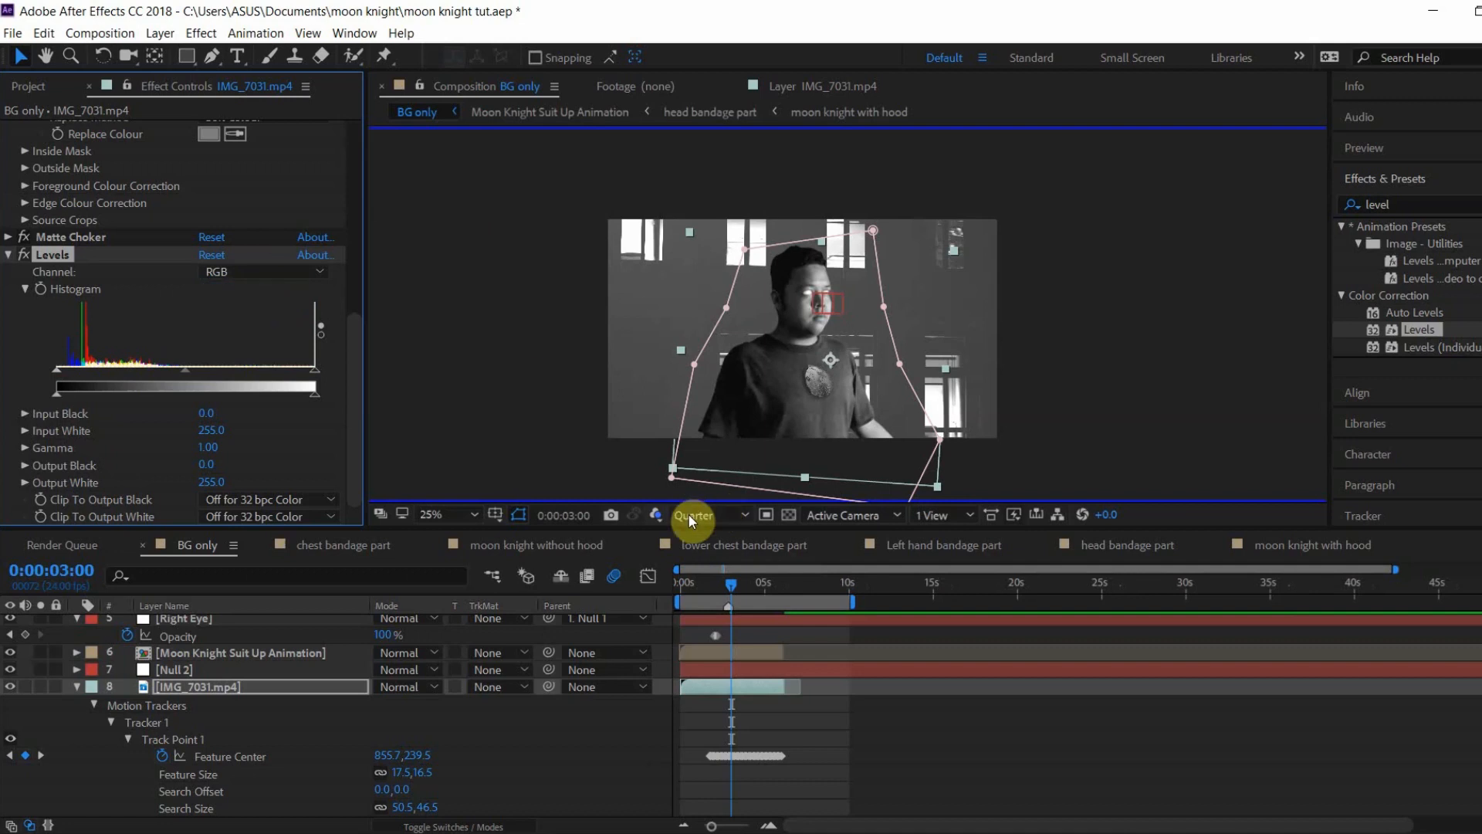
left_click(657, 515)
left_click(683, 538)
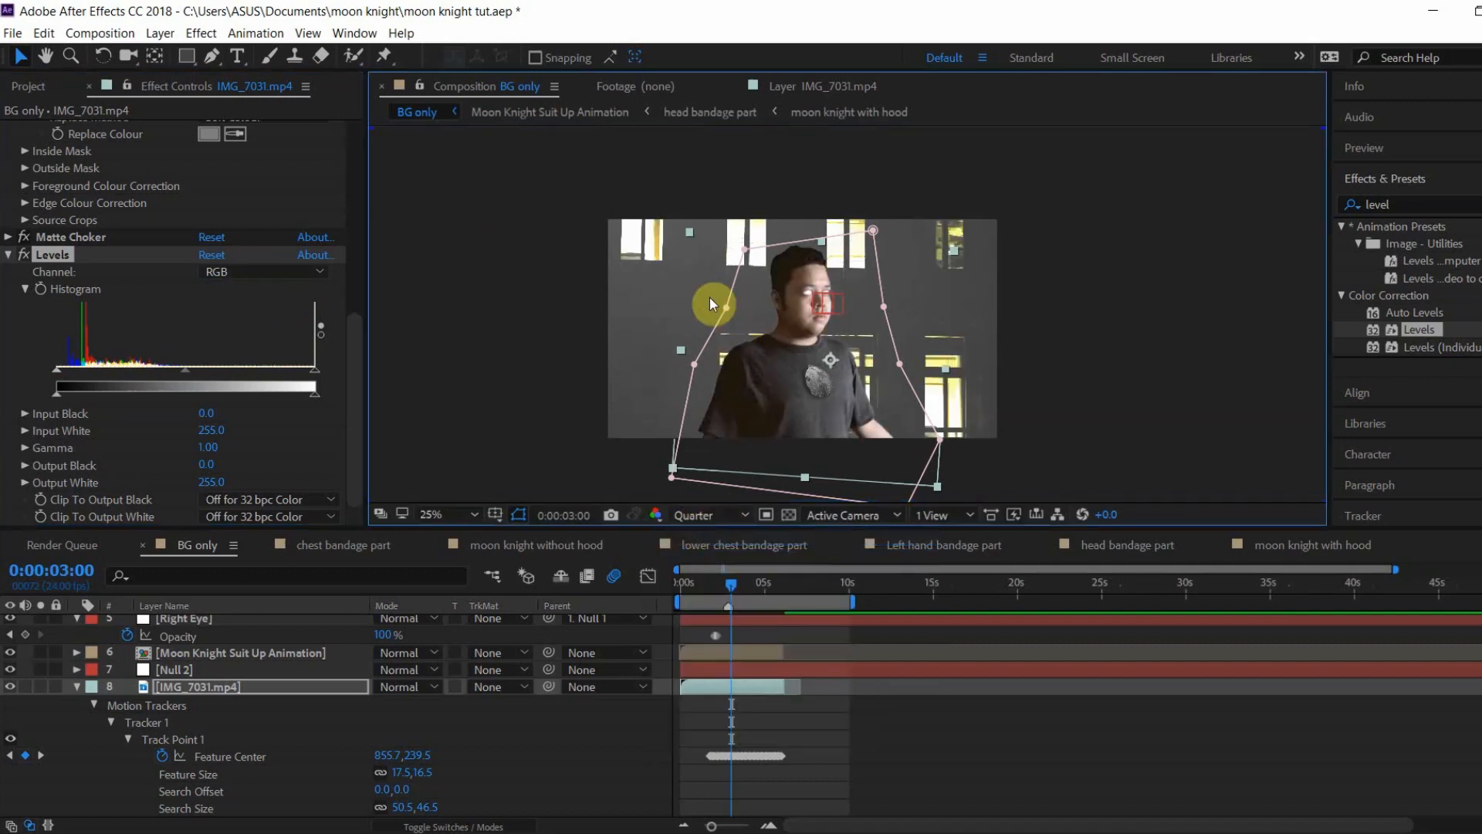
left_click(1092, 344)
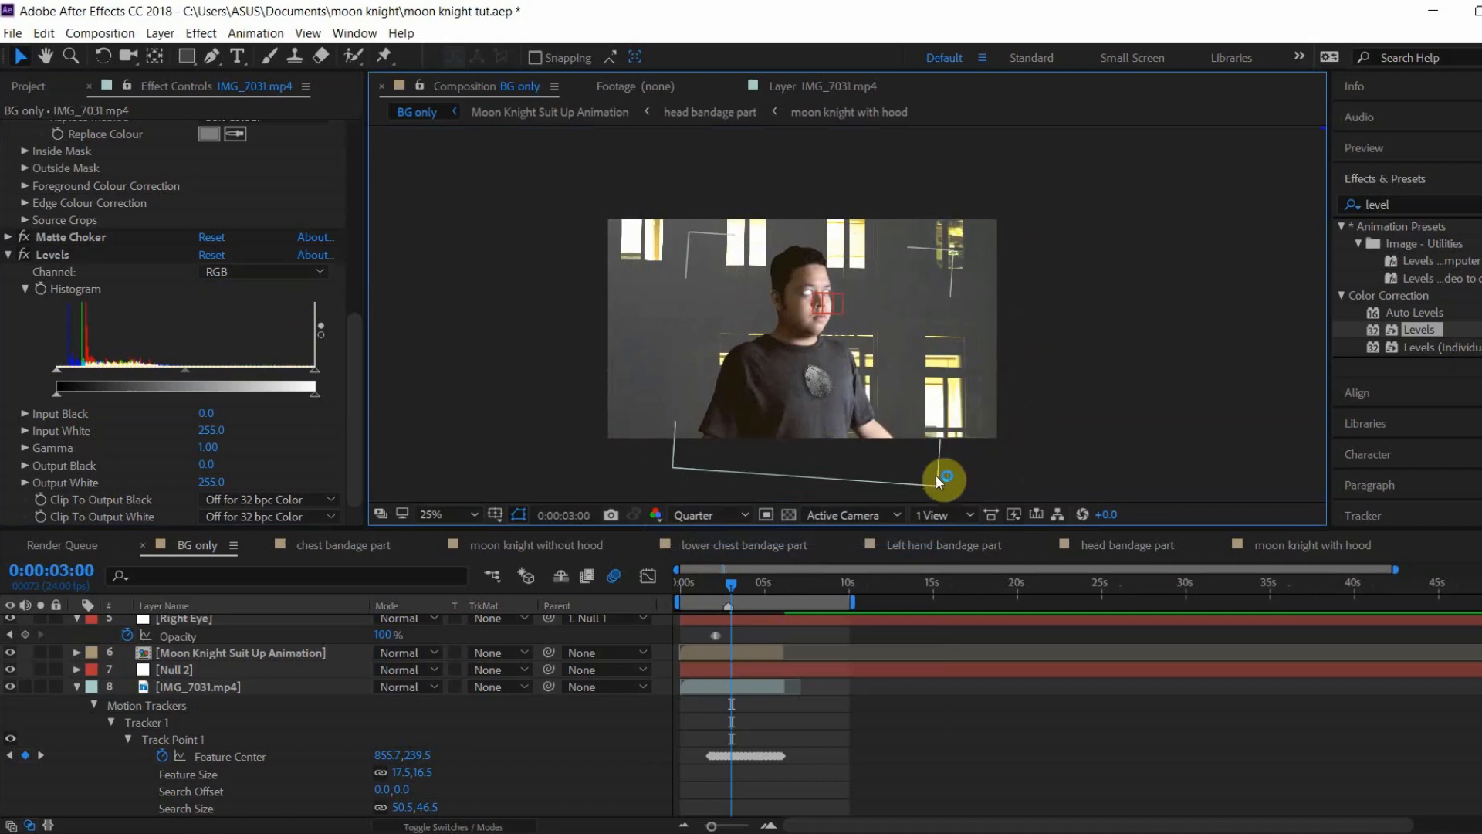
Step: Rebalance the red, green and blue Levels channels, bringing blue to Input Black 16, Gamma 1.04 and Output Black 19
left_click(324, 271)
left_click(269, 312)
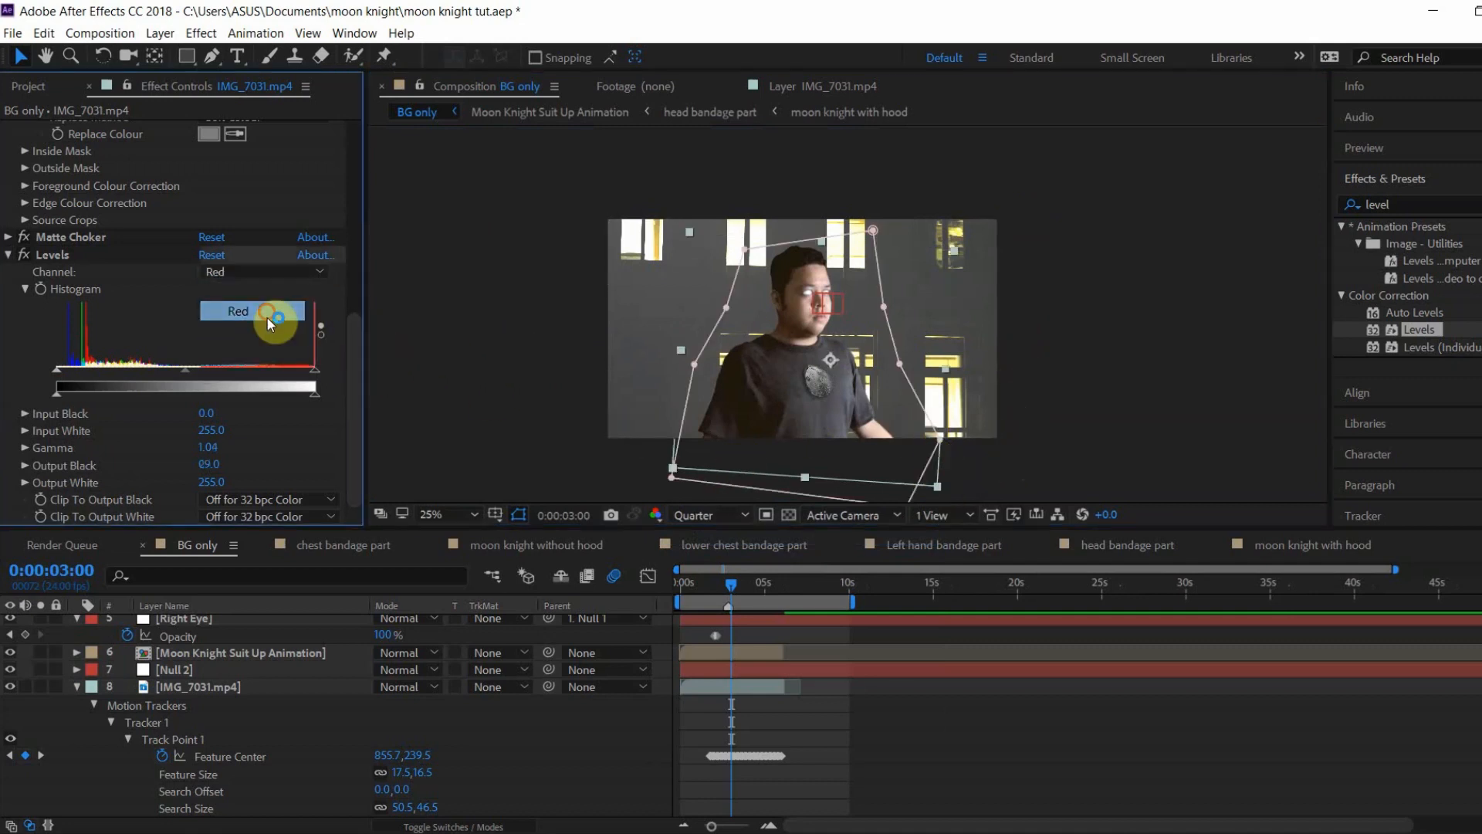
left_click_drag(86, 395, 67, 382)
left_click(249, 275)
left_click(239, 350)
left_click_drag(197, 369, 179, 372)
left_click(262, 271)
left_click(275, 321)
mouse_move(297, 376)
left_mouse_down()
mouse_move(342, 372)
mouse_move(321, 370)
mouse_move(293, 403)
left_mouse_up()
mouse_move(68, 374)
left_mouse_down()
mouse_move(82, 394)
mouse_move(74, 377)
left_mouse_up()
left_click(258, 271)
left_click(245, 340)
left_click(1121, 290)
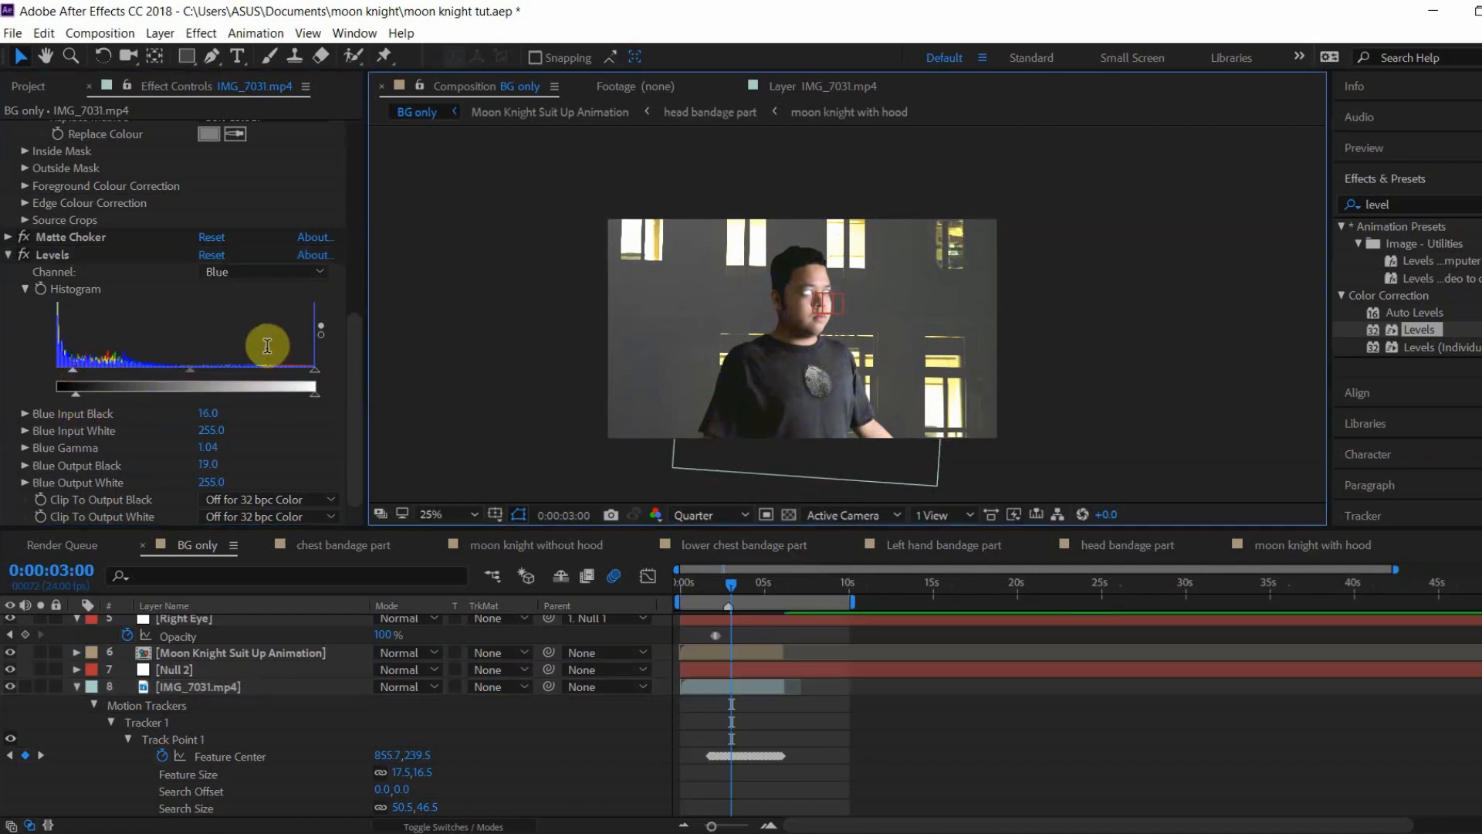
Step: Add Hue/Saturation after Levels on the IMG_7031.mp4 layer and set Master Saturation to -33
left_click(1473, 204)
type("hue")
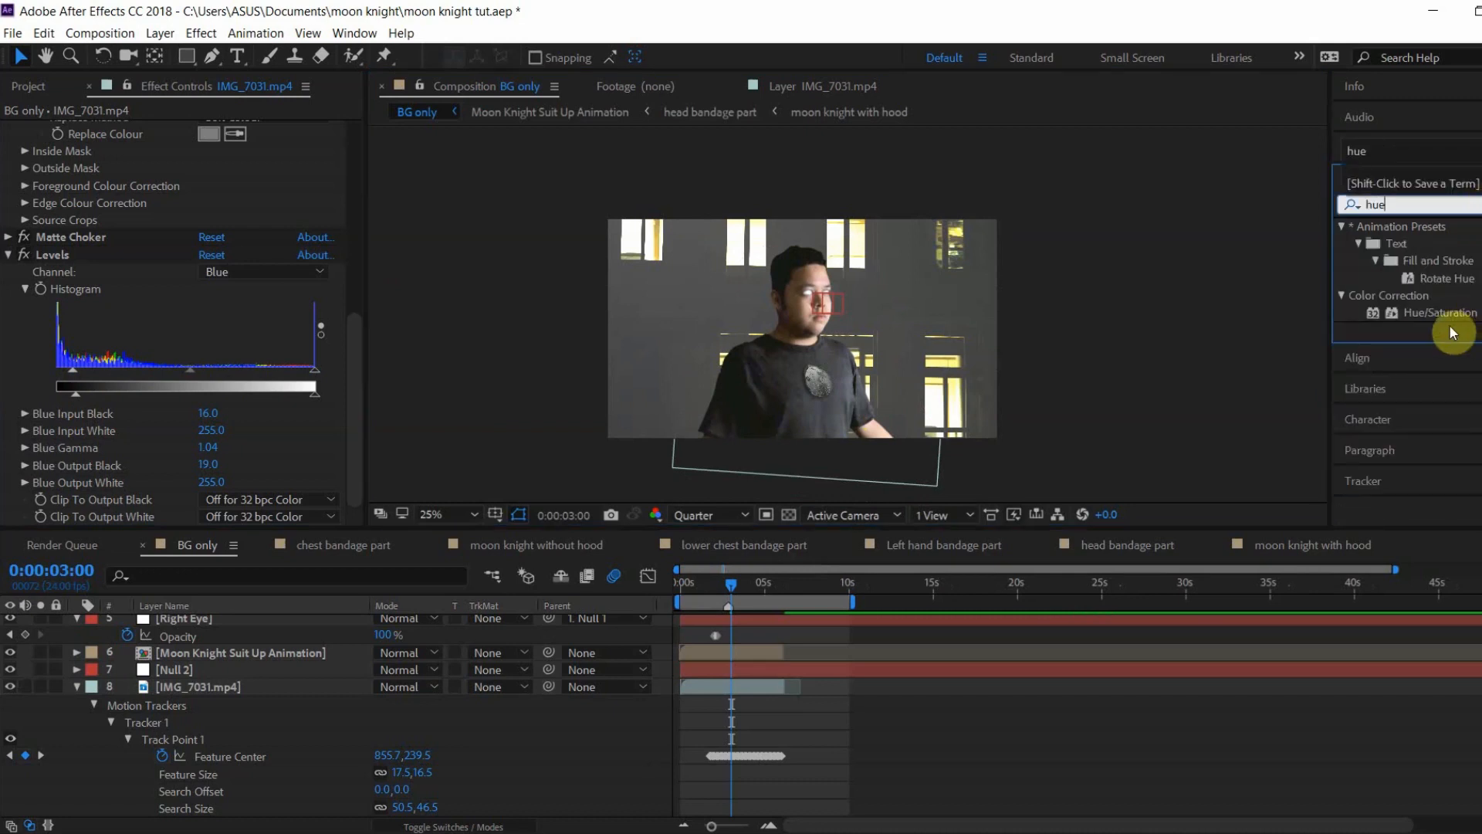
left_click_drag(1440, 312, 131, 525)
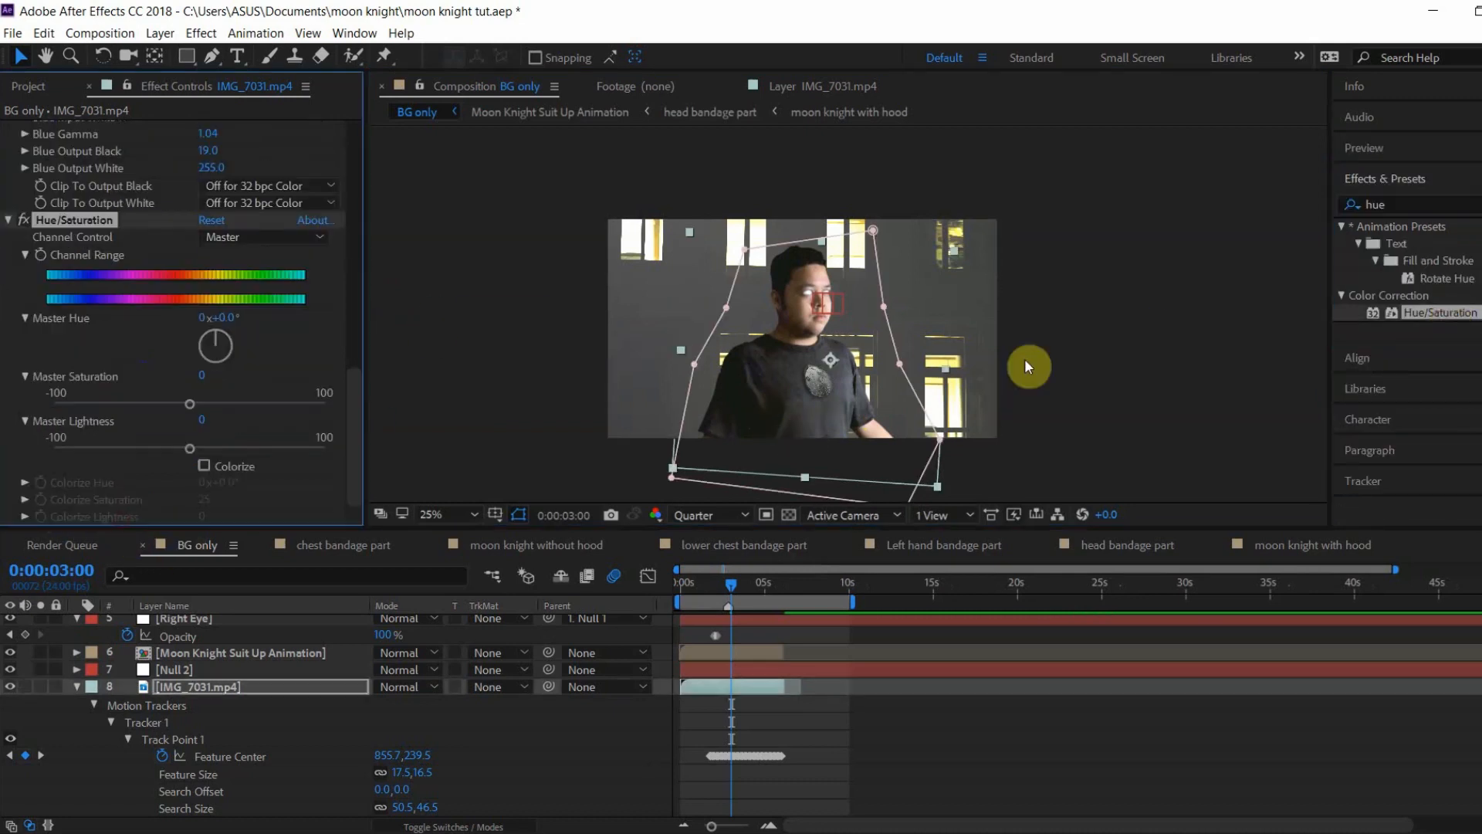
left_click_drag(190, 405, 146, 415)
left_click(909, 243)
left_click(73, 220)
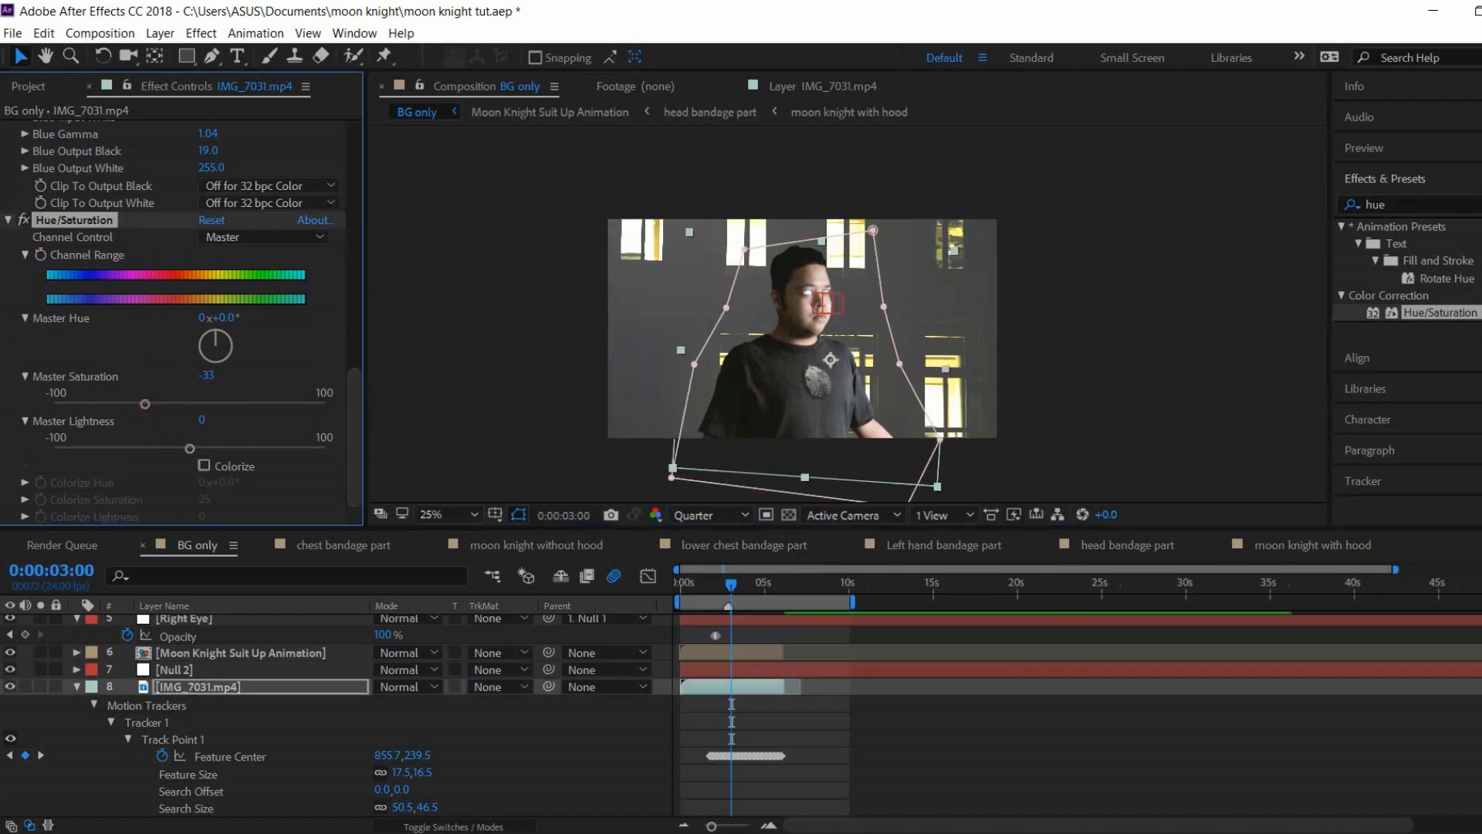
Step: Add Brightness & Contrast to the IMG_7031.mp4 layer with Brightness -7 and Contrast 4
left_click(1468, 205)
type("brightne")
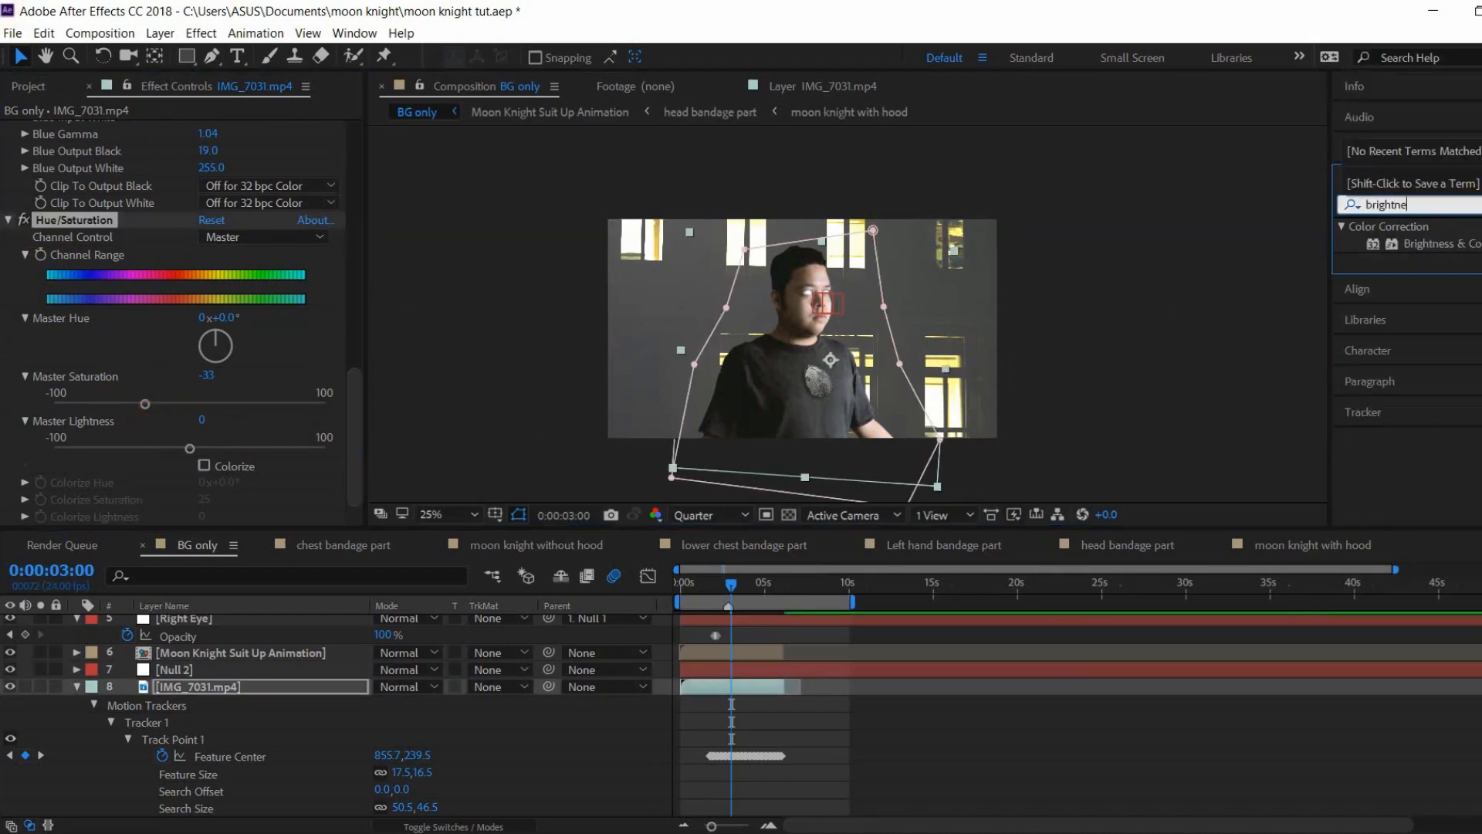
left_click_drag(1456, 245, 122, 513)
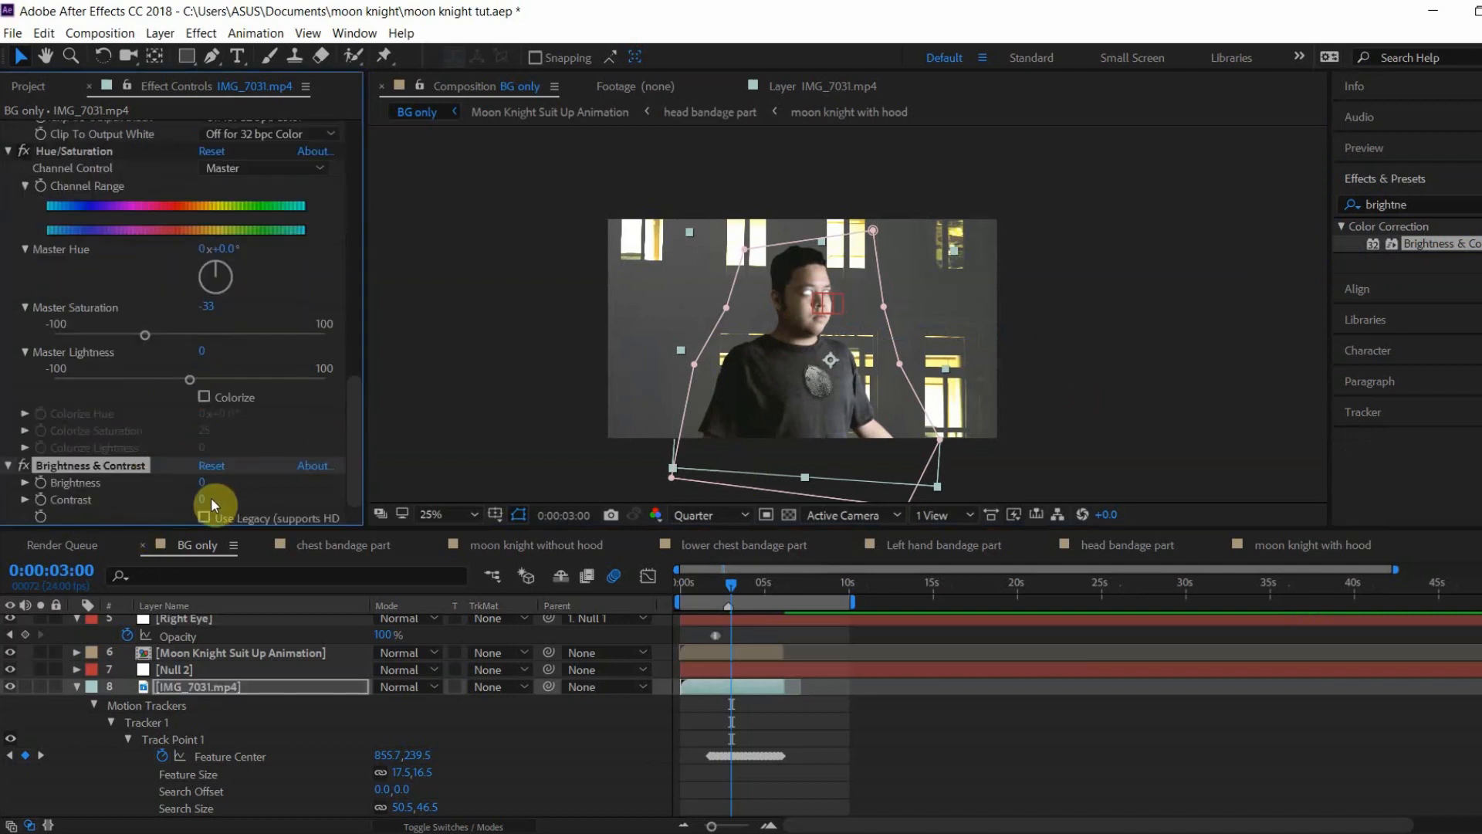
left_click_drag(225, 499, 198, 482)
left_click(1102, 348)
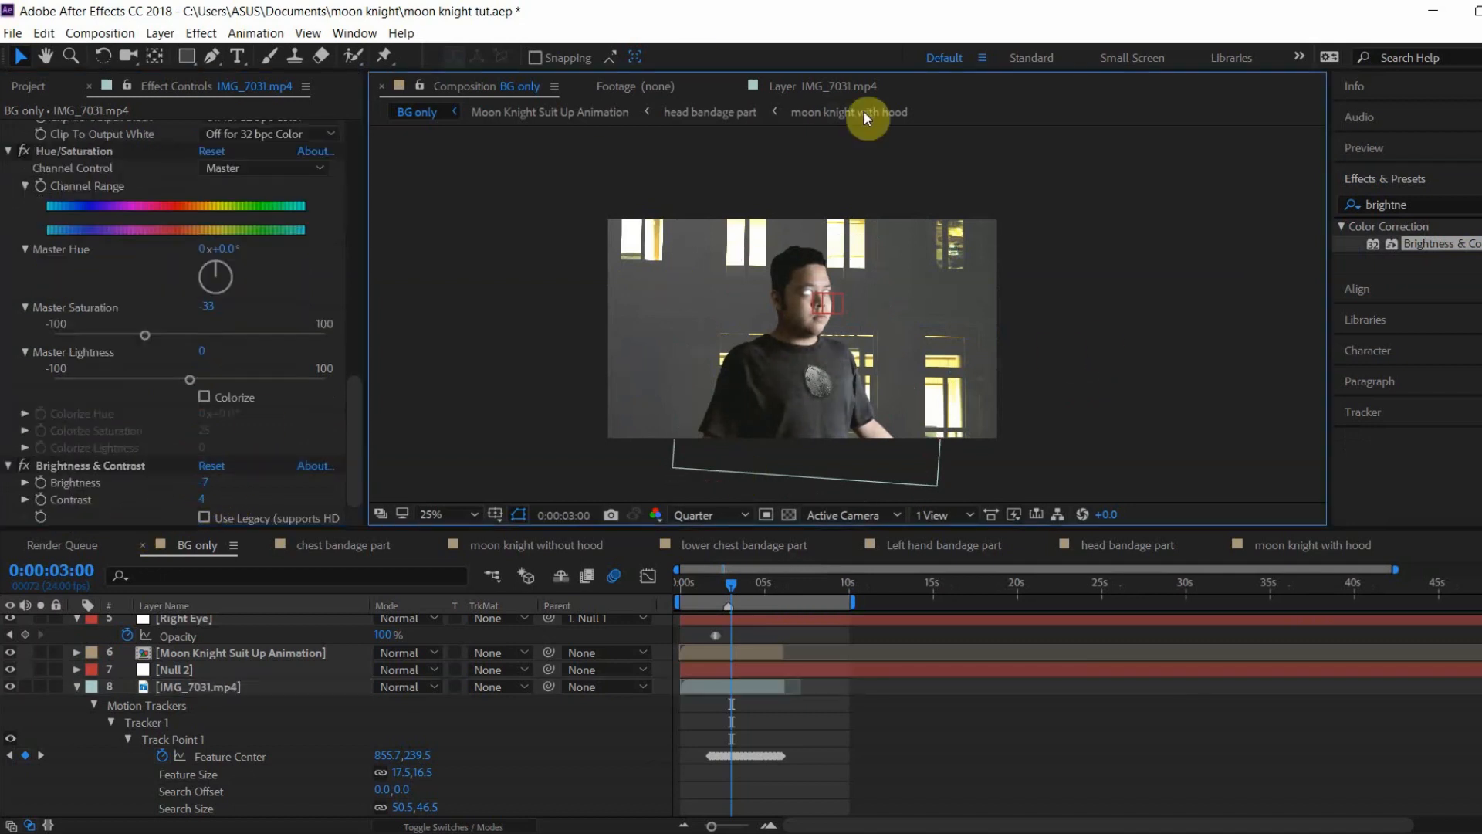
left_click_drag(1137, 327, 1150, 331)
left_click(1071, 362)
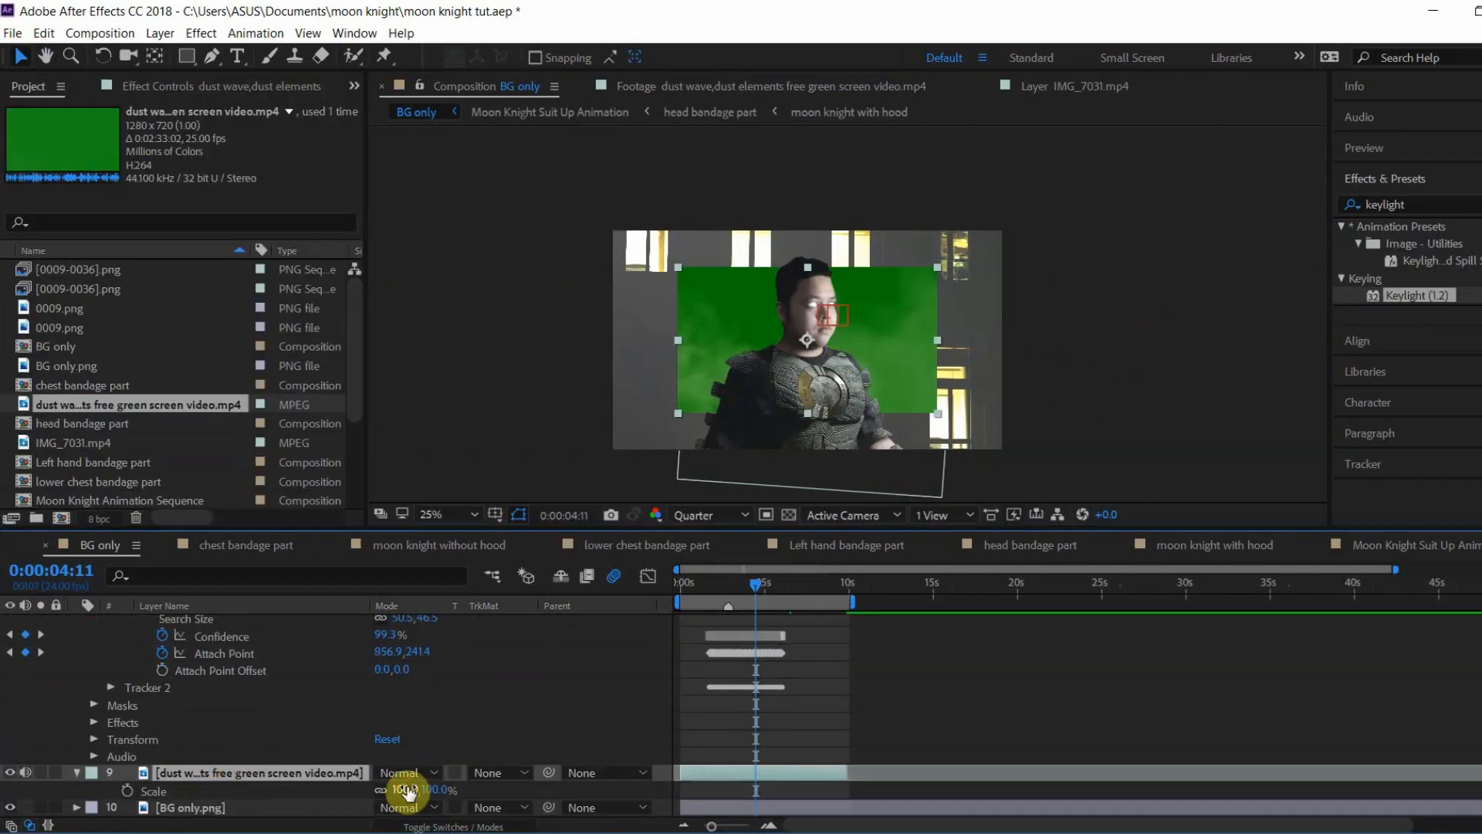
Step: Scale the dust wave footage to 159% and key out its green background with Keylight (1.2)
left_click_drag(396, 788, 462, 789)
left_click_drag(1416, 296, 243, 772)
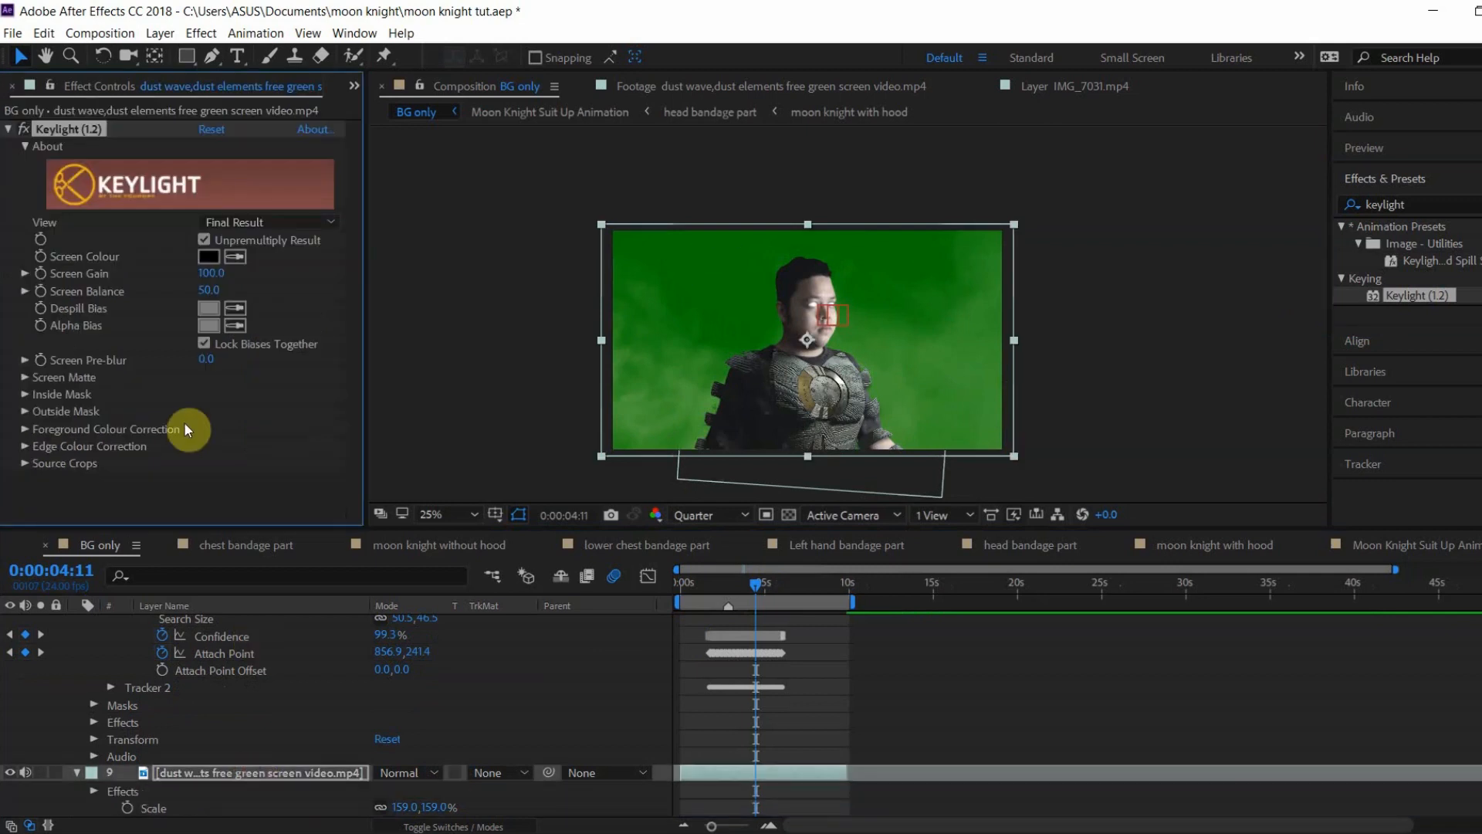
left_click(236, 256)
left_click(739, 292)
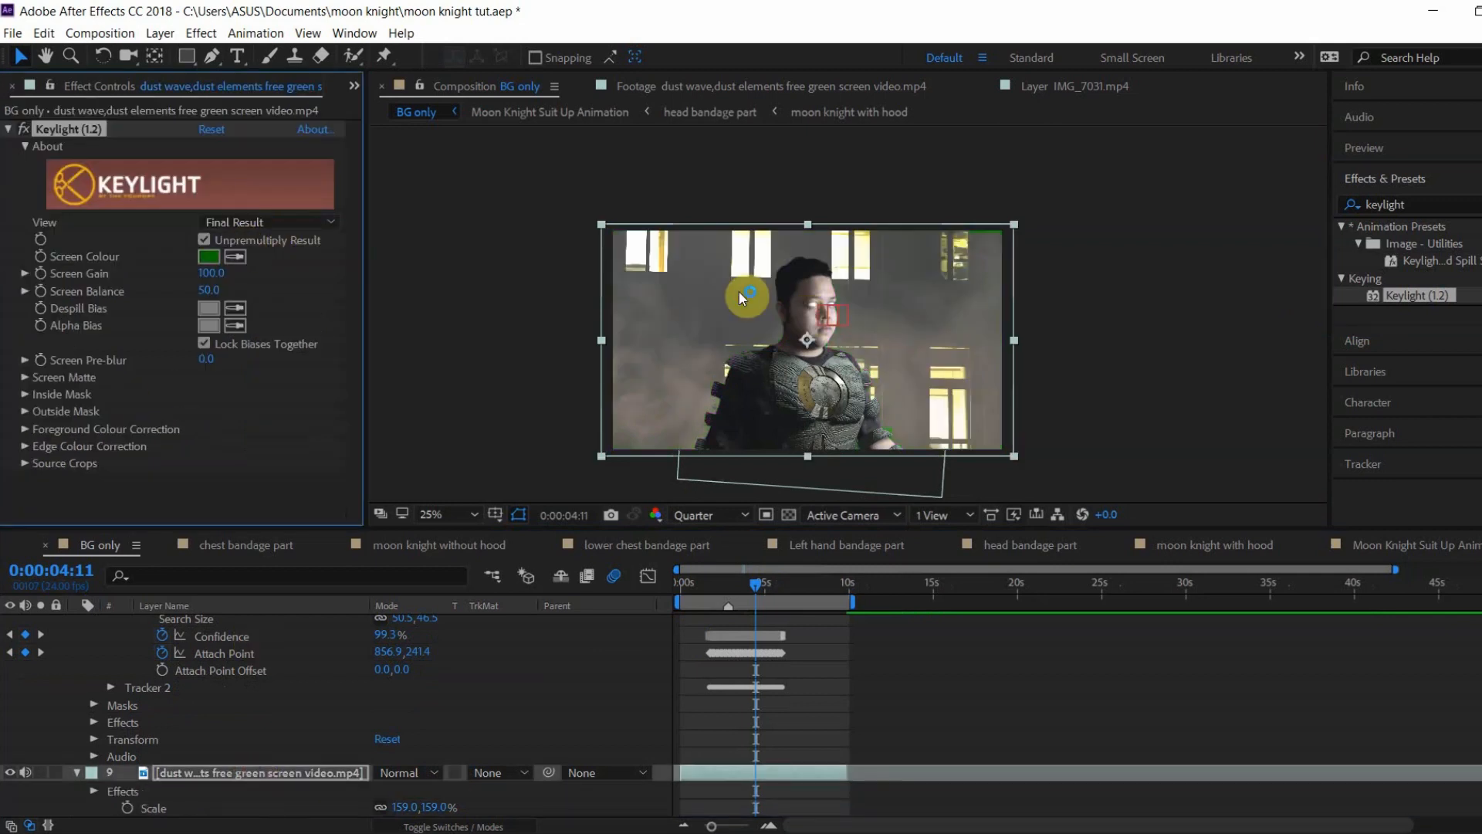
Step: Lower the opacity of the dust wave layer
key("t")
left_click_drag(385, 791, 315, 787)
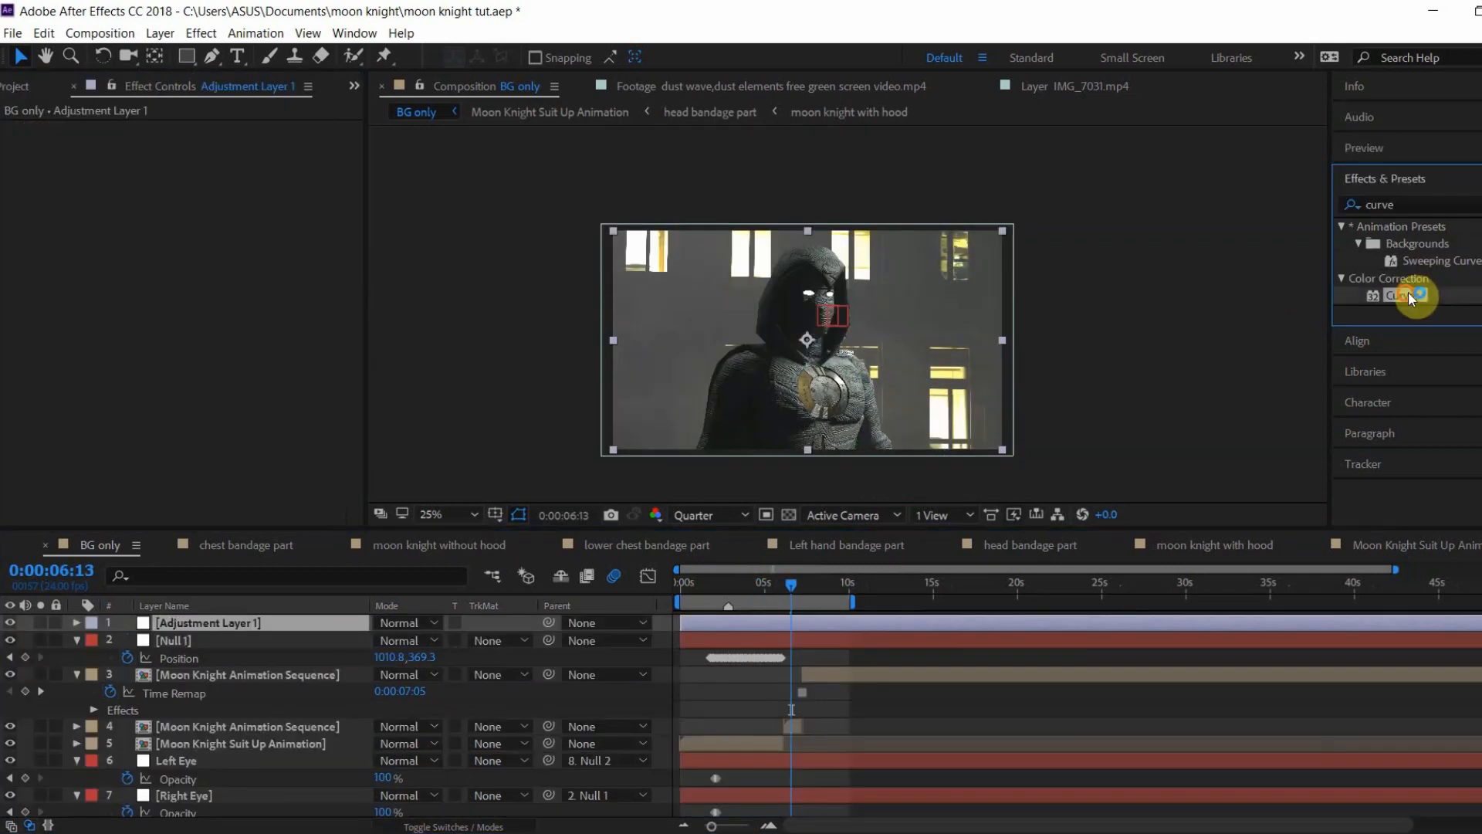
Step: Apply Curves to Adjustment Layer 1 and shape a slight S-curve that lifts the highlights and darkens the shadows
left_click_drag(1401, 296, 612, 225)
left_click(237, 268)
left_click_drag(238, 268, 231, 262)
left_click_drag(131, 357, 109, 410)
Step: Raise the red curve slightly in the highlights and shadows of the adjustment layer's Curves effect
left_click(291, 146)
left_click(232, 182)
left_click_drag(201, 304, 212, 285)
left_click_drag(126, 379, 110, 392)
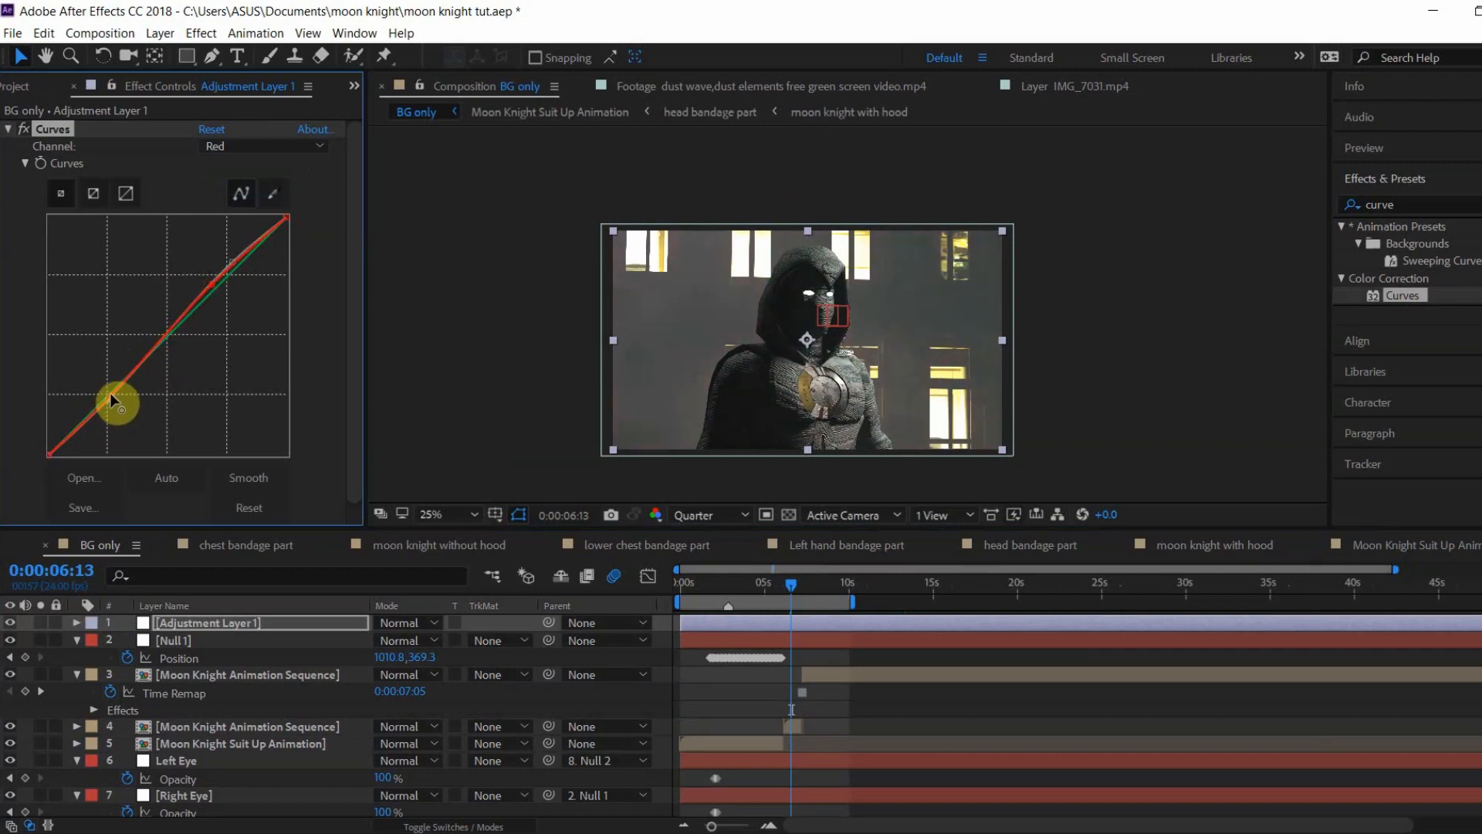
Step: Lower the blue curve of the adjustment layer's Curves effect, mainly in the highlights, to warm the shot
left_click(308, 143)
left_click(232, 219)
mouse_move(197, 308)
left_mouse_down()
mouse_move(197, 327)
mouse_move(188, 315)
left_mouse_up()
left_click_drag(111, 393, 104, 398)
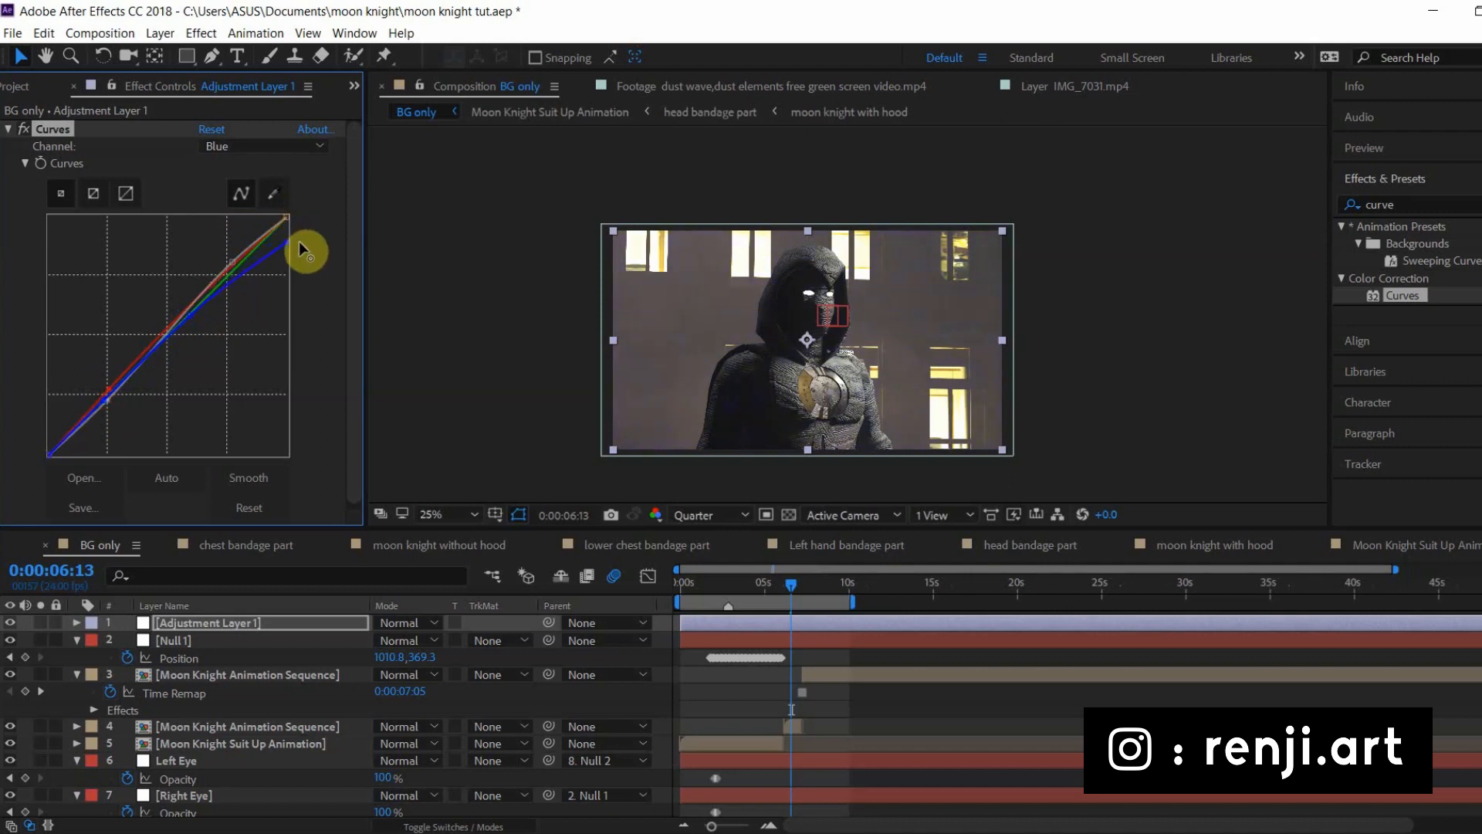